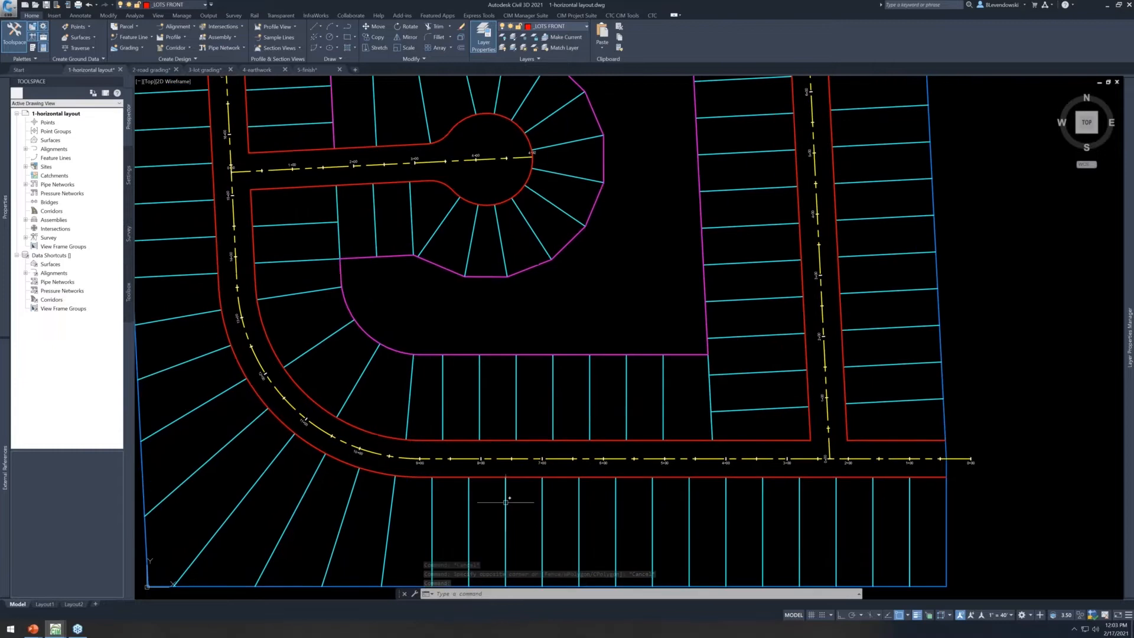
pyautogui.moveTo(535, 347)
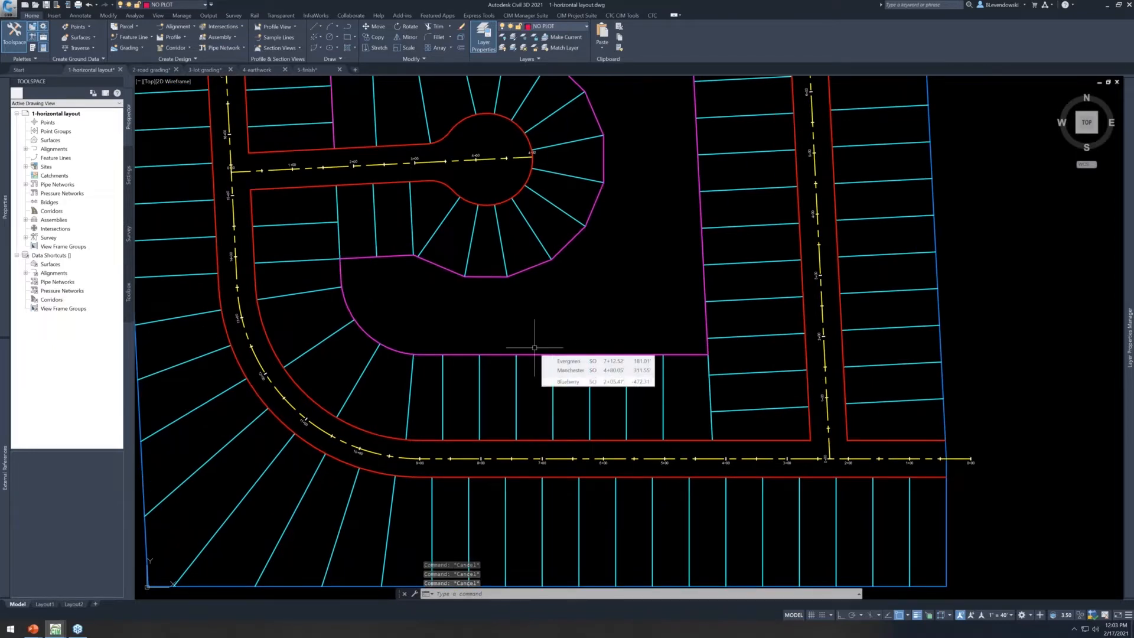
pyautogui.moveTo(611, 311); pyautogui.dragTo(603, 293, button='middle')
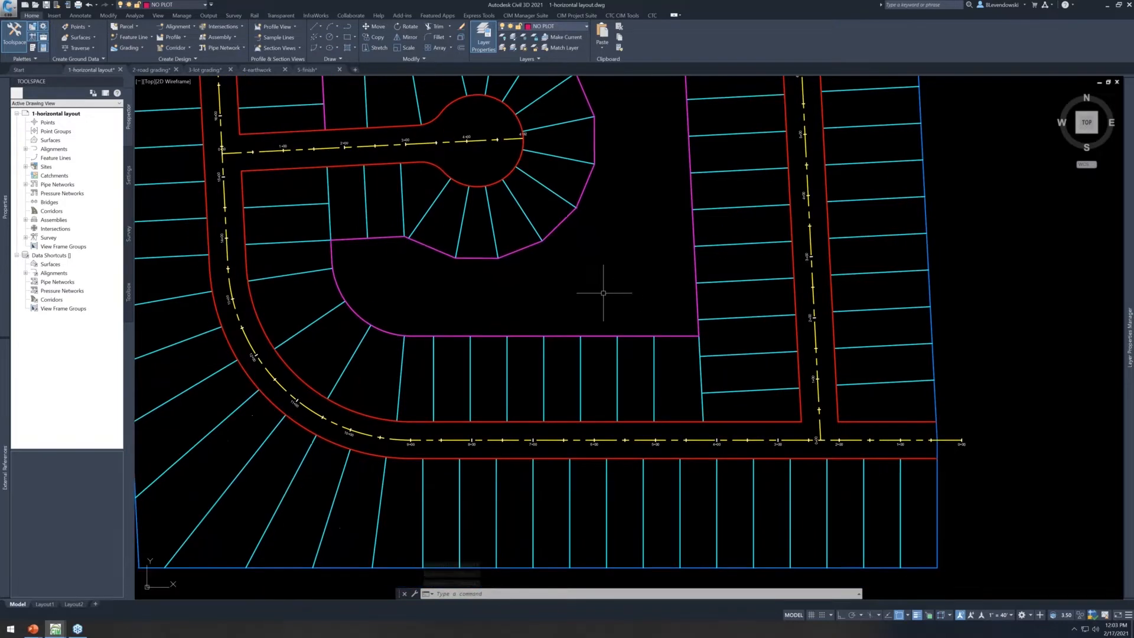
pyautogui.moveTo(603, 292)
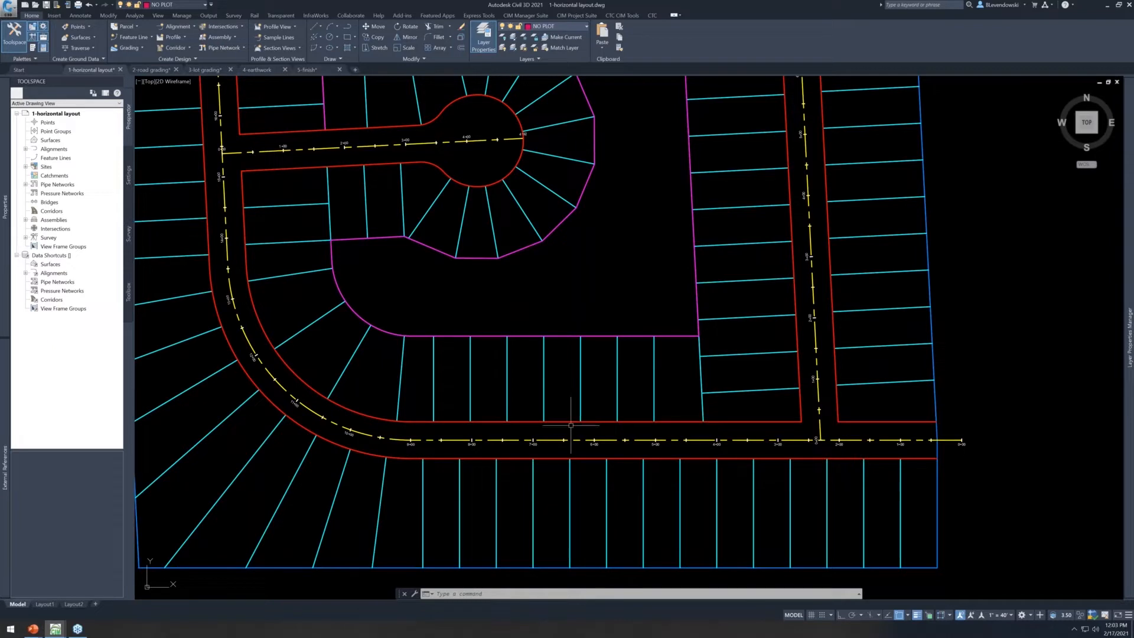
pyautogui.moveTo(571, 434)
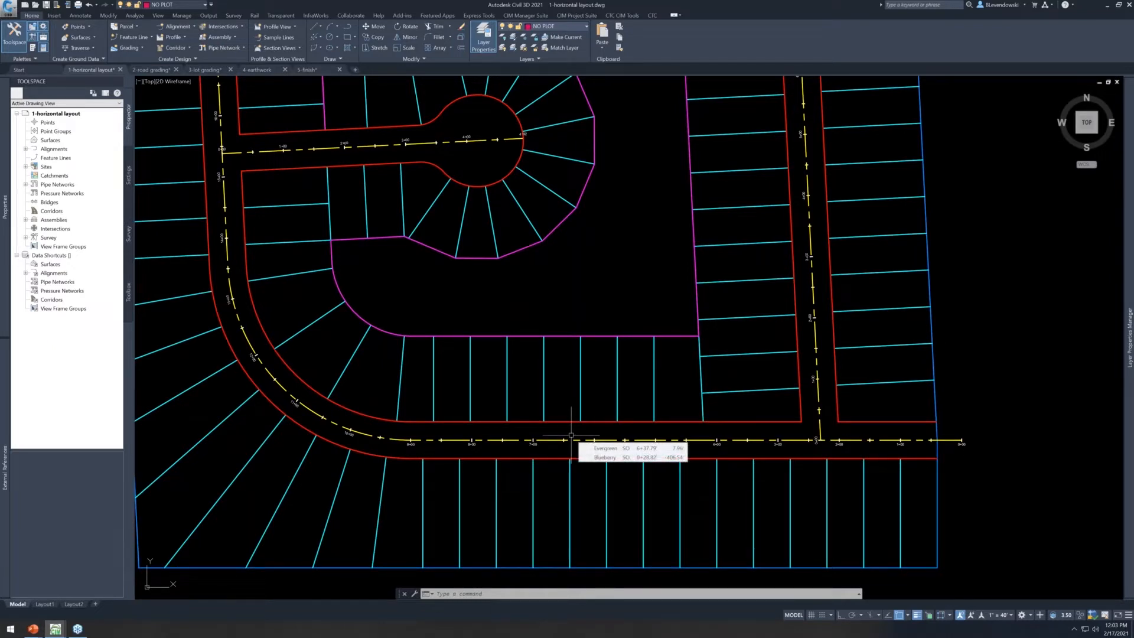
pyautogui.moveTo(727, 463)
pyautogui.mouseDown(button='middle')
pyautogui.moveTo(782, 437)
pyautogui.moveTo(817, 440)
pyautogui.mouseUp(button='middle')
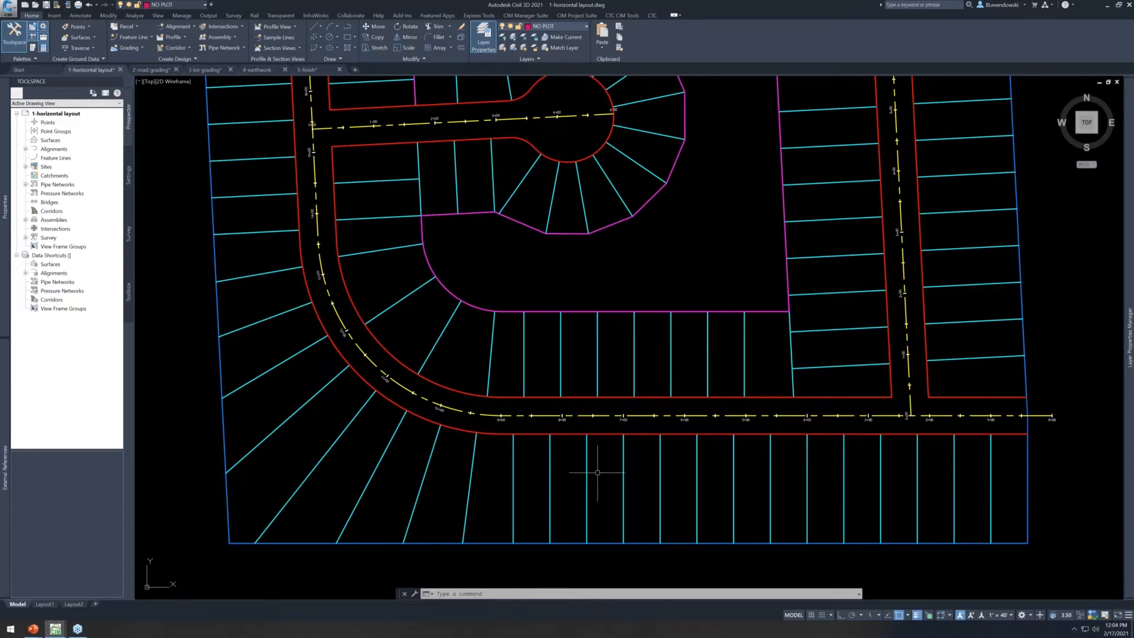
# Start the Label Genie command and load the Side Lot B & D label template
pyautogui.write('units')
pyautogui.press('Return')
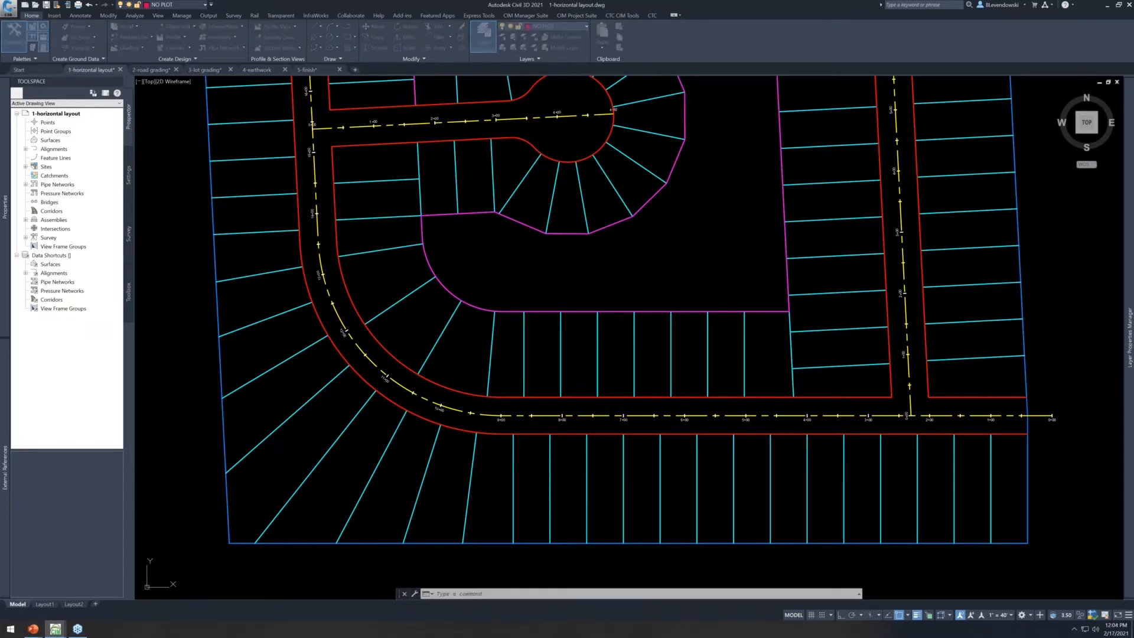
pyautogui.moveTo(528, 56); pyautogui.dragTo(738, 72)
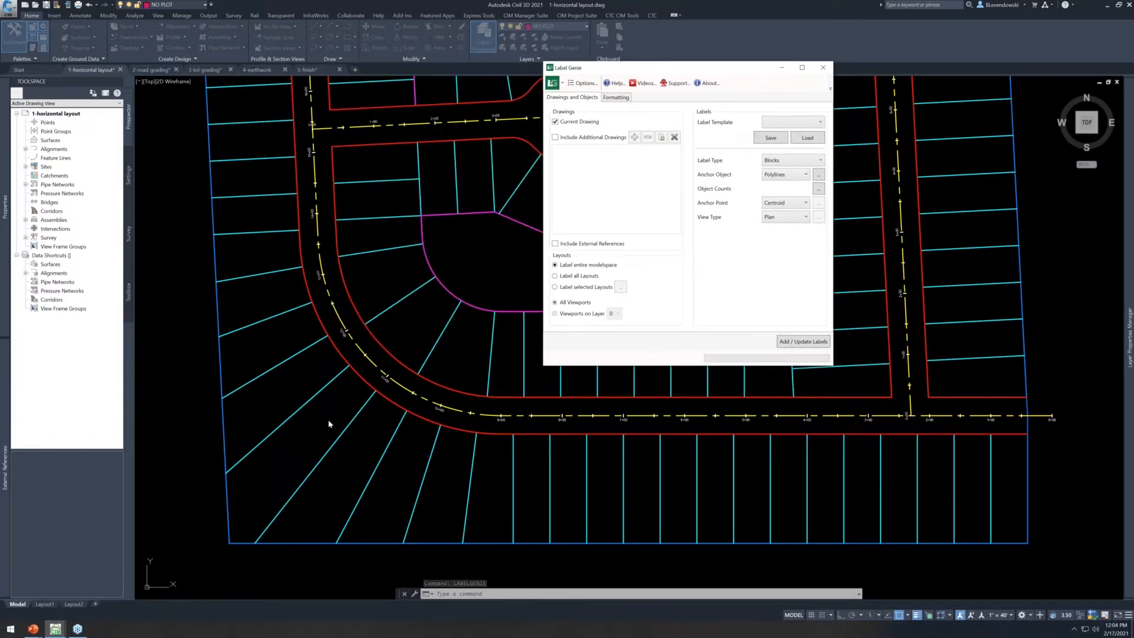
pyautogui.moveTo(734, 74); pyautogui.dragTo(739, 115)
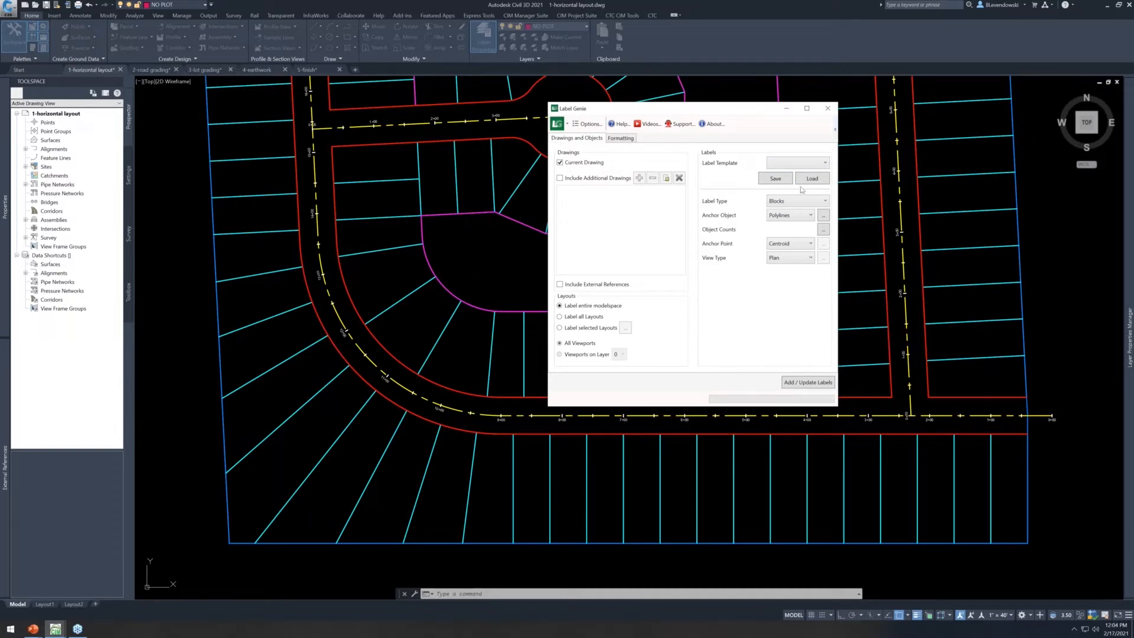
pyautogui.click(803, 165)
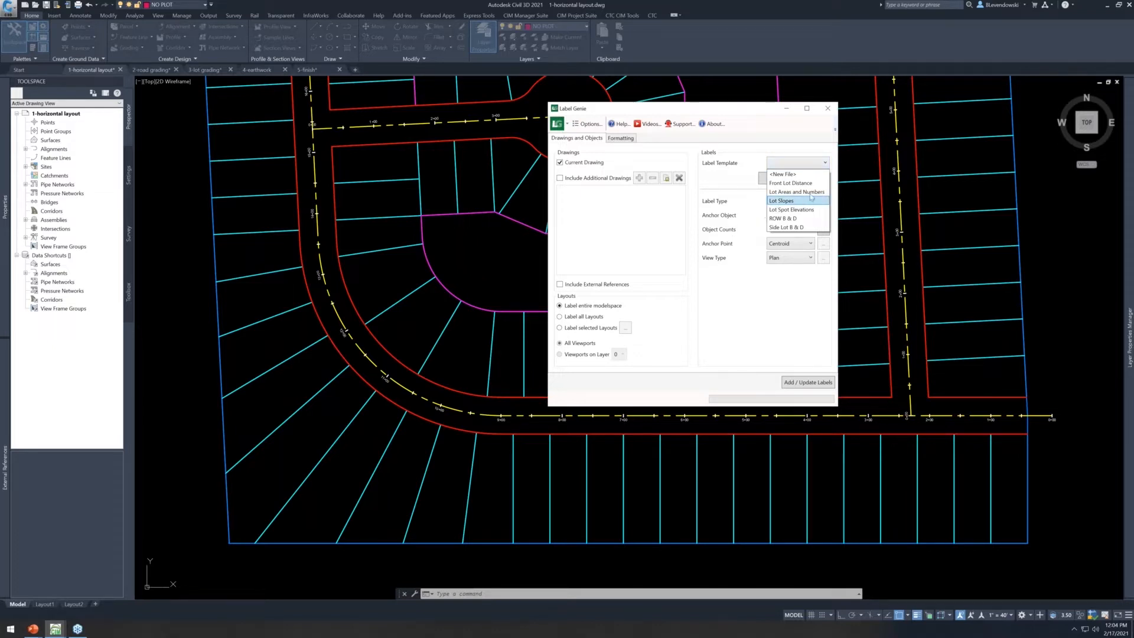
pyautogui.click(789, 228)
pyautogui.click(811, 179)
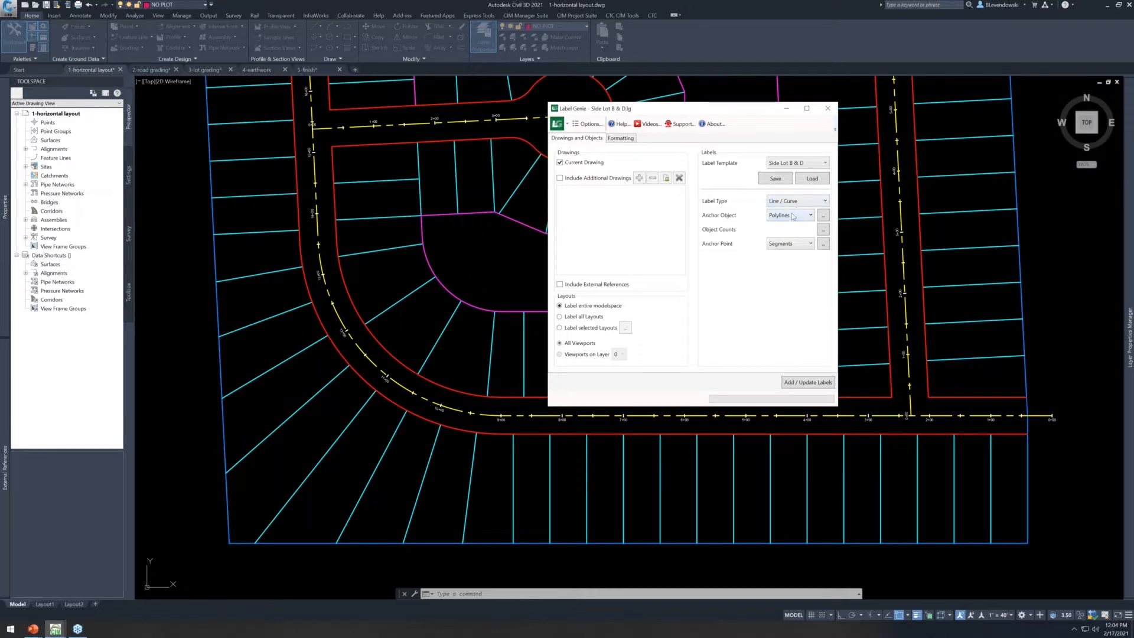
# Review the loaded template's formatting settings and the available label types without changing them
pyautogui.click(620, 138)
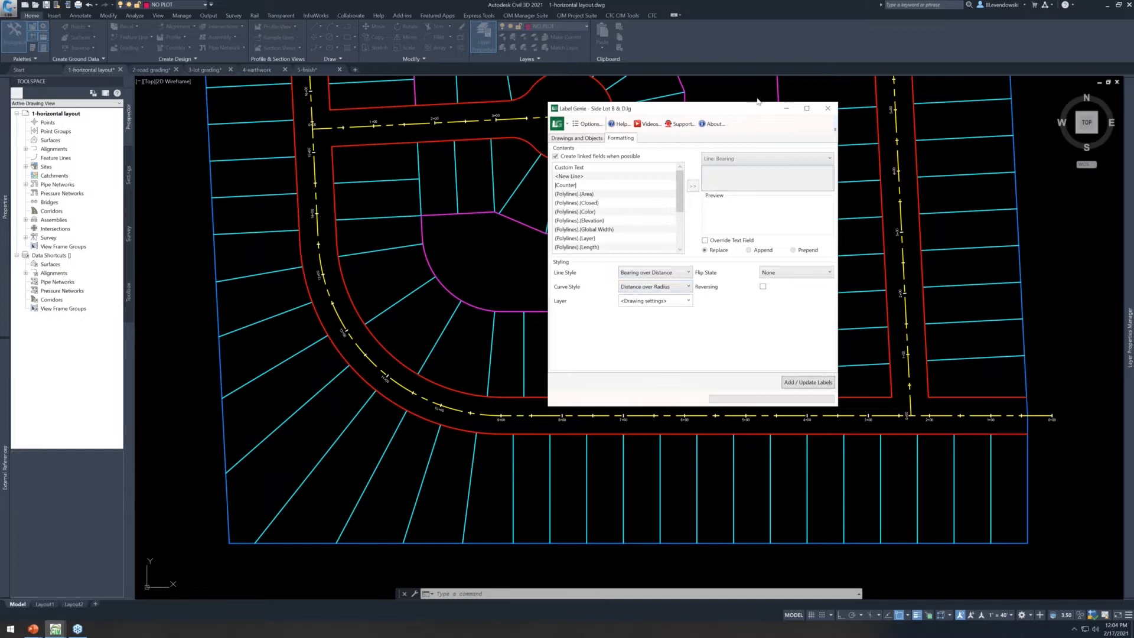
pyautogui.moveTo(740, 112); pyautogui.dragTo(815, 113)
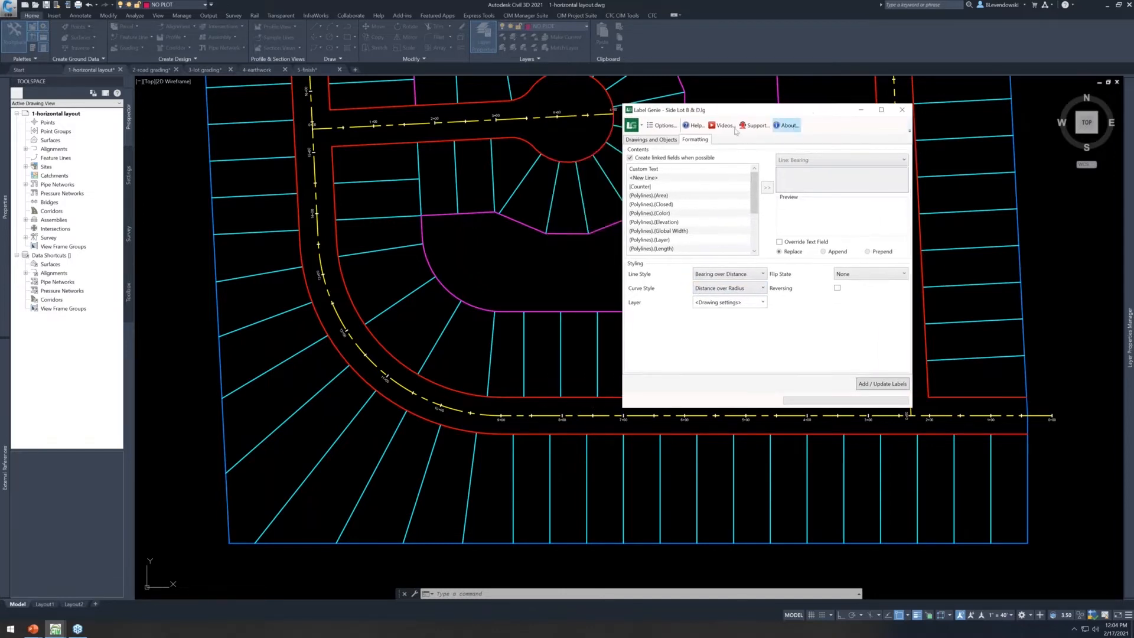
pyautogui.click(654, 140)
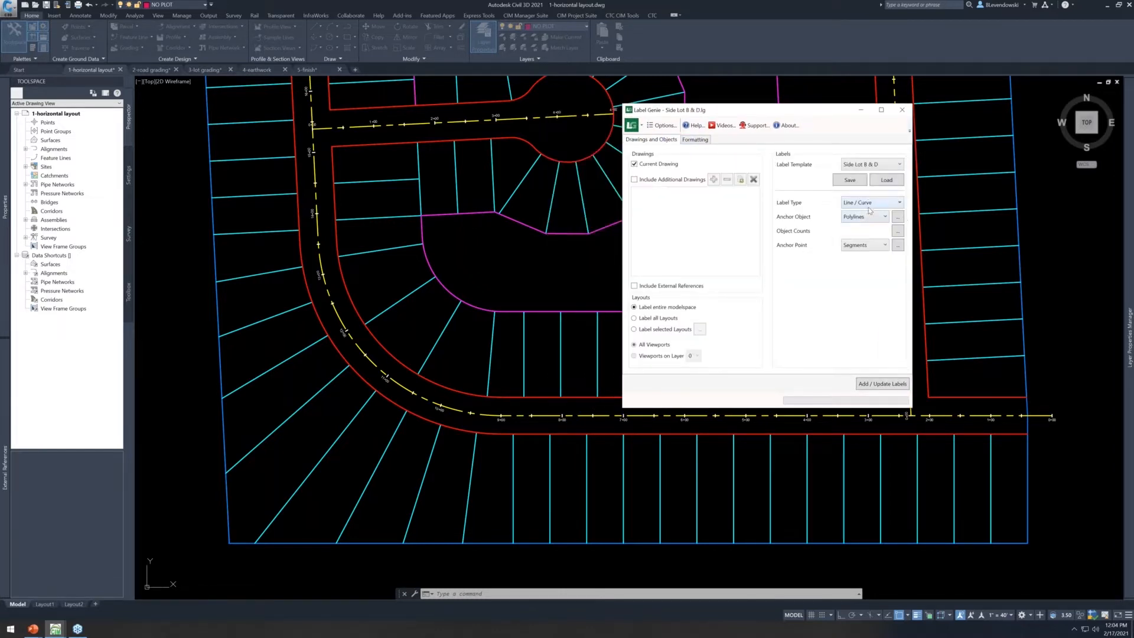
pyautogui.click(871, 204)
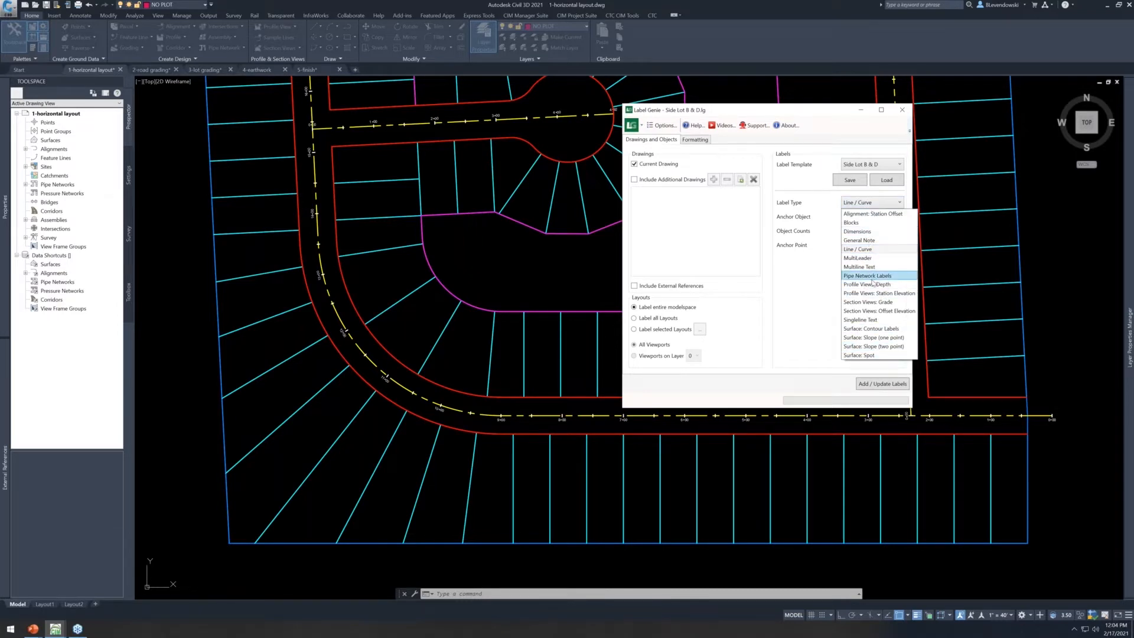
pyautogui.click(804, 285)
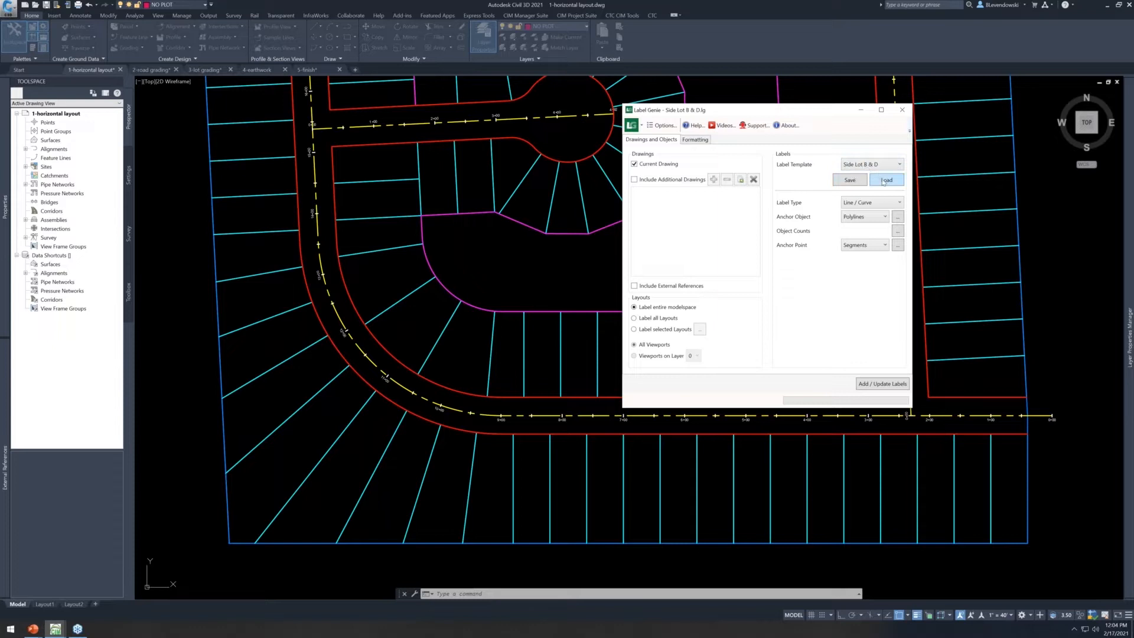
# Add the side lot bearing and distance labels to the current drawing's entire modelspace
pyautogui.click(870, 384)
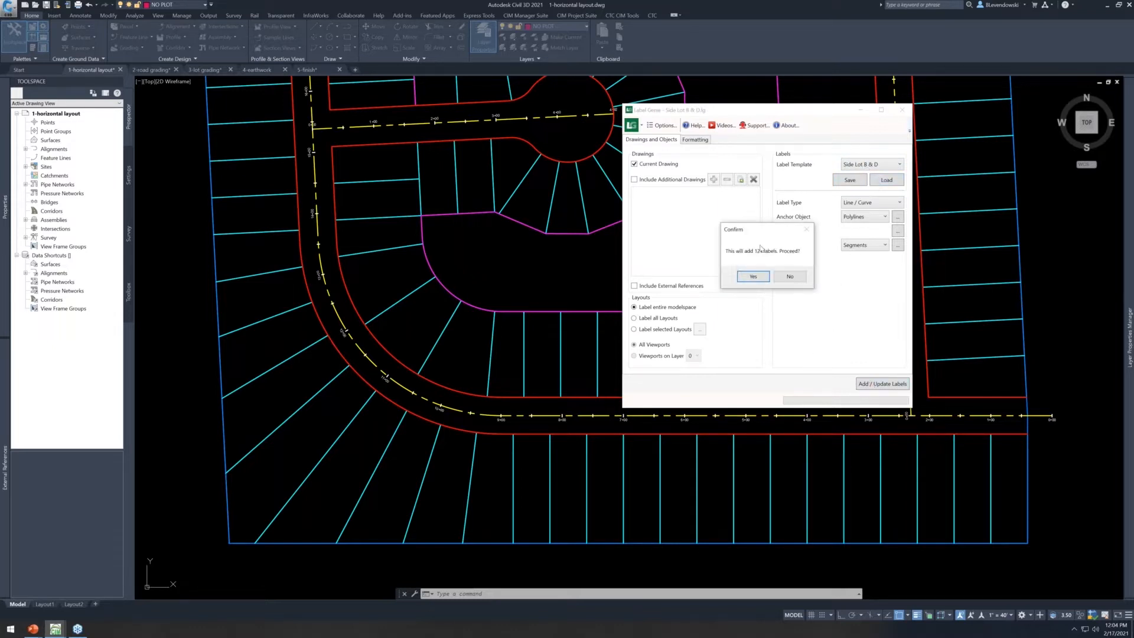
pyautogui.click(753, 276)
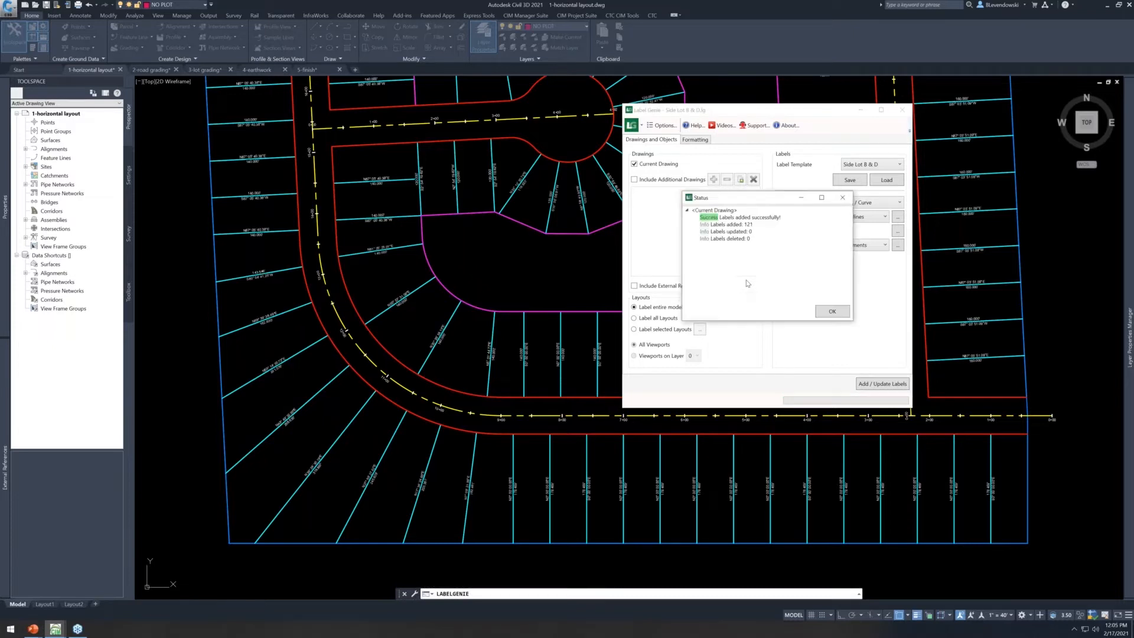
pyautogui.click(832, 312)
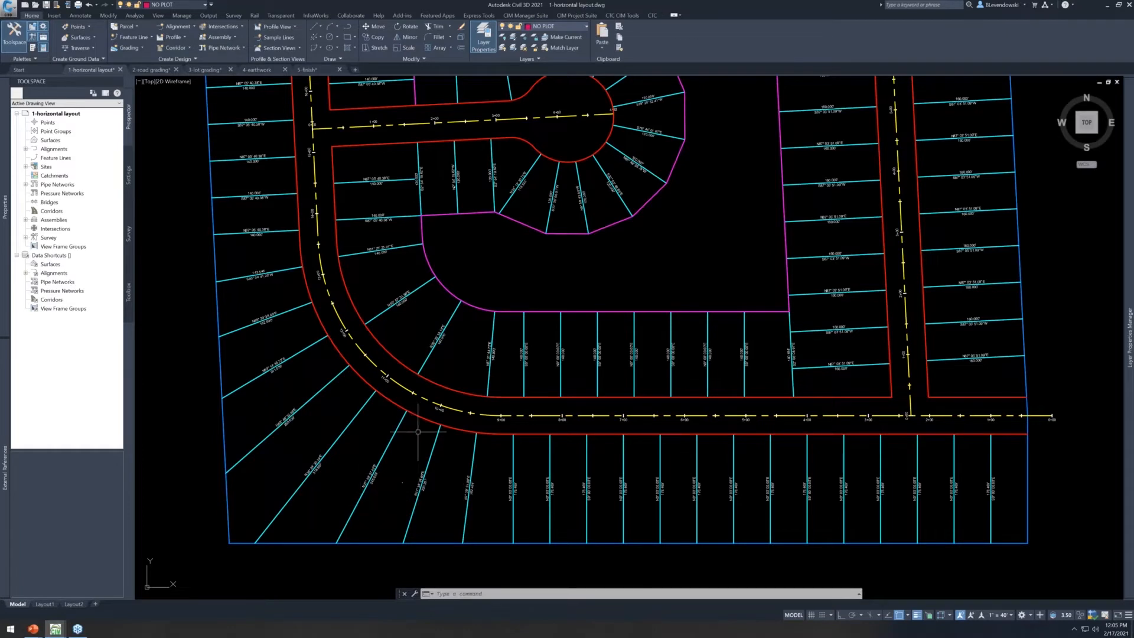
pyautogui.scroll(2, 419, 440)
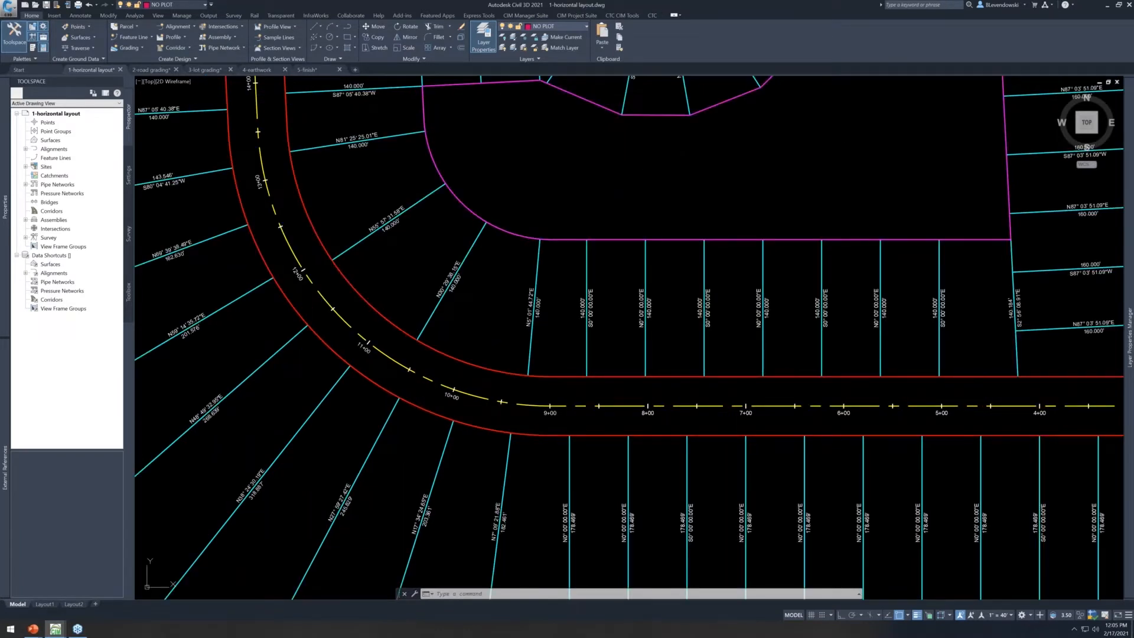
# Reopen Label Genie and check the labeling templates path in its options, leaving them unchanged
pyautogui.press('Return')
pyautogui.click(874, 164)
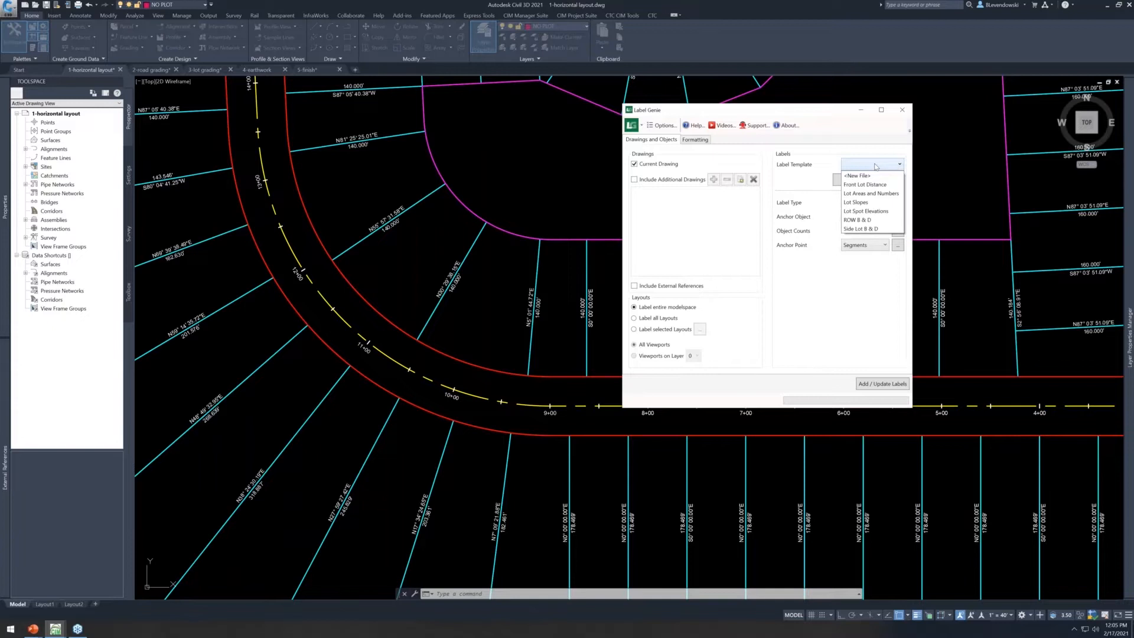
pyautogui.click(834, 133)
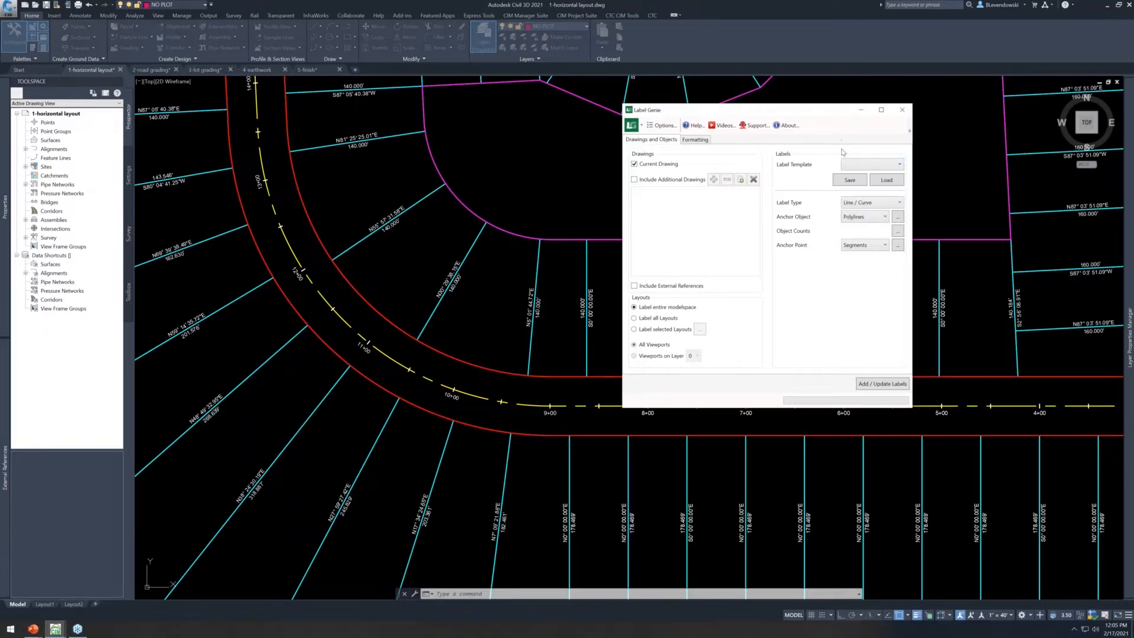
pyautogui.click(663, 125)
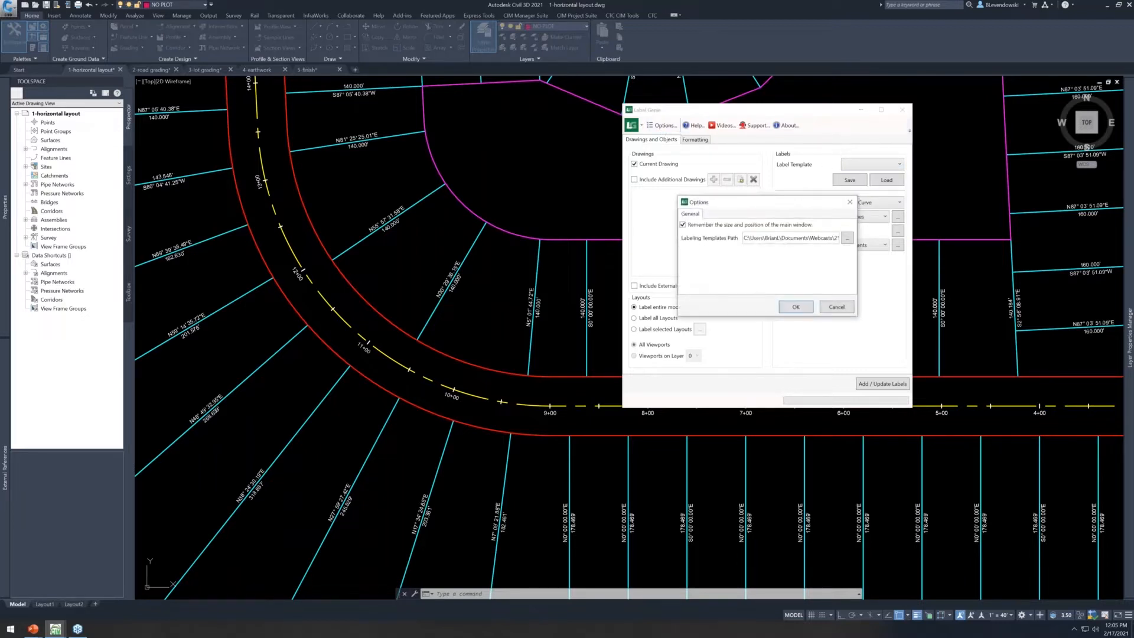
pyautogui.click(830, 306)
# Load the Front Lot Distance template and add its labels along the lot frontages in the current drawing
pyautogui.click(874, 165)
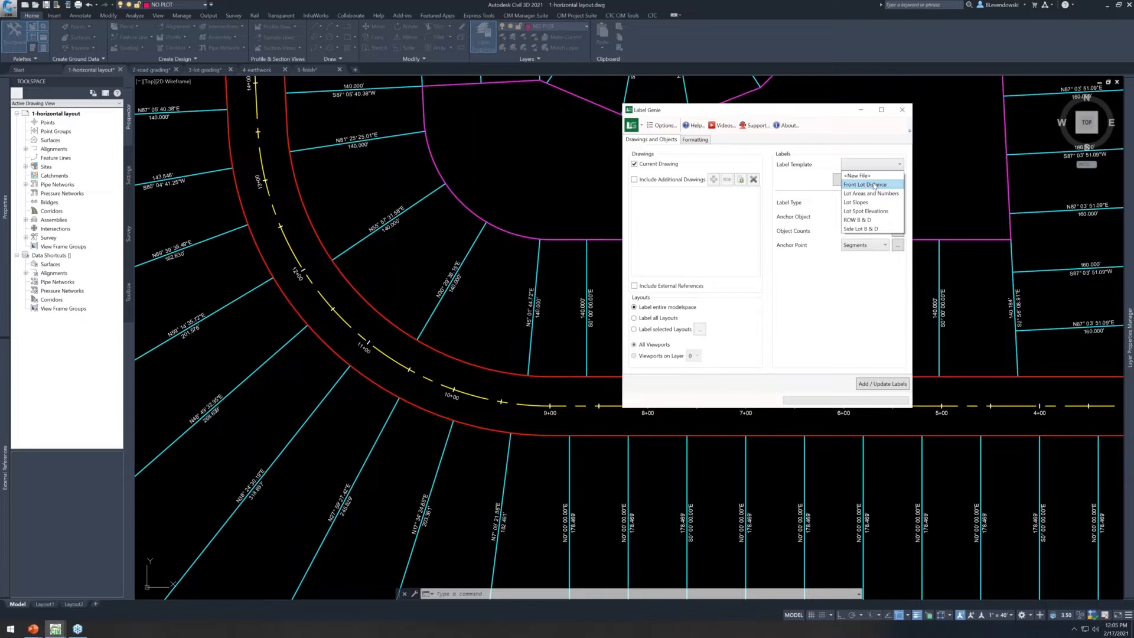
pyautogui.click(875, 184)
pyautogui.click(884, 180)
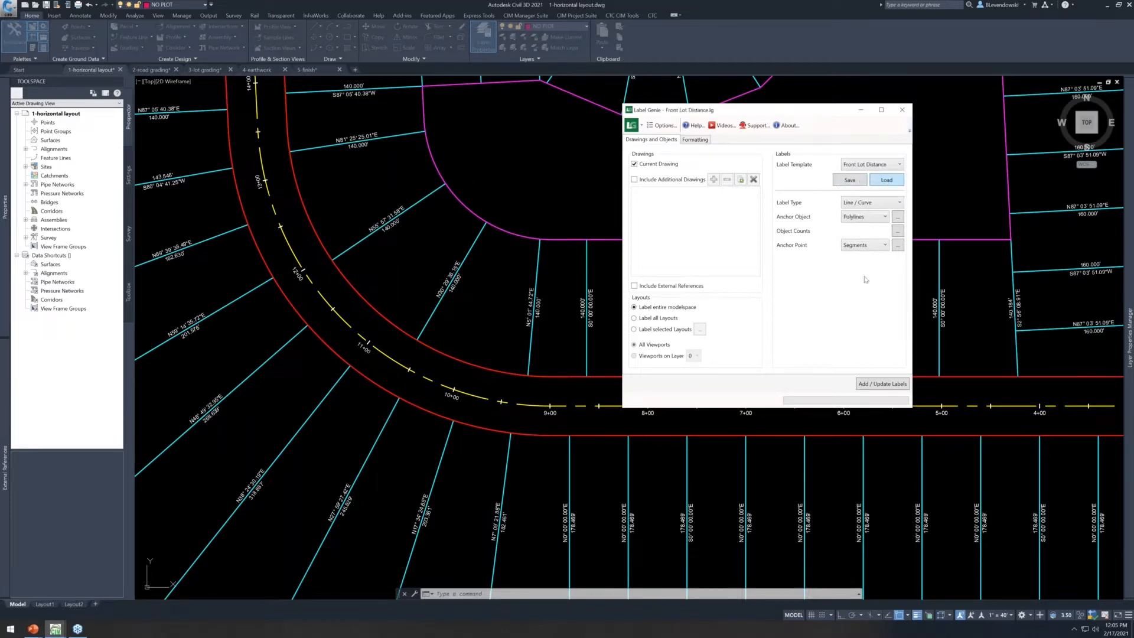
pyautogui.click(871, 384)
pyautogui.click(753, 276)
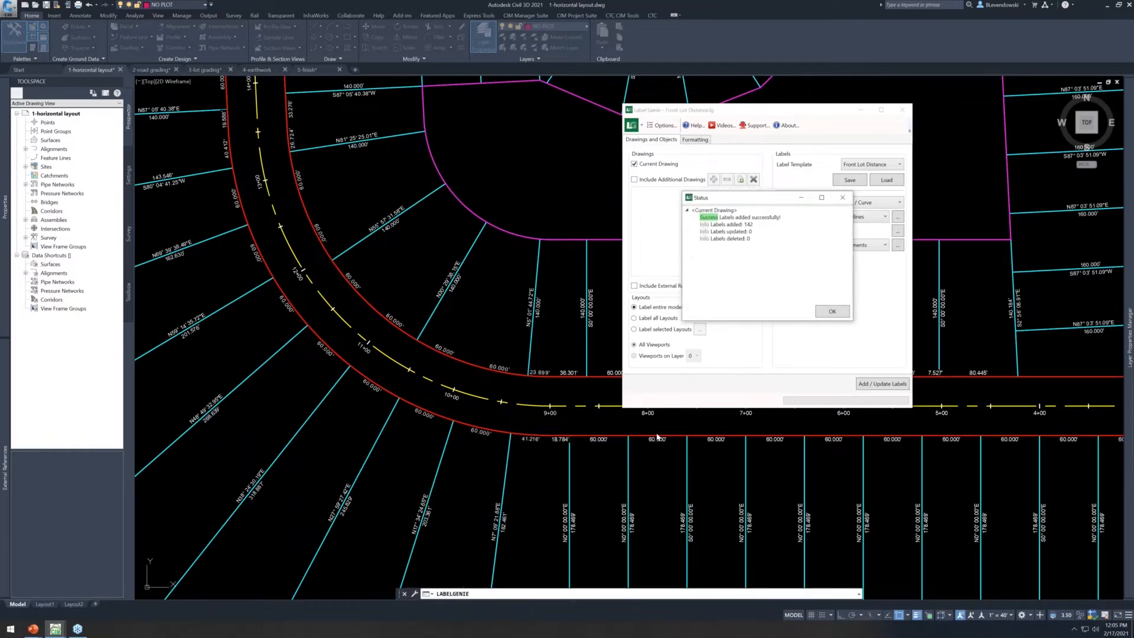
pyautogui.click(831, 312)
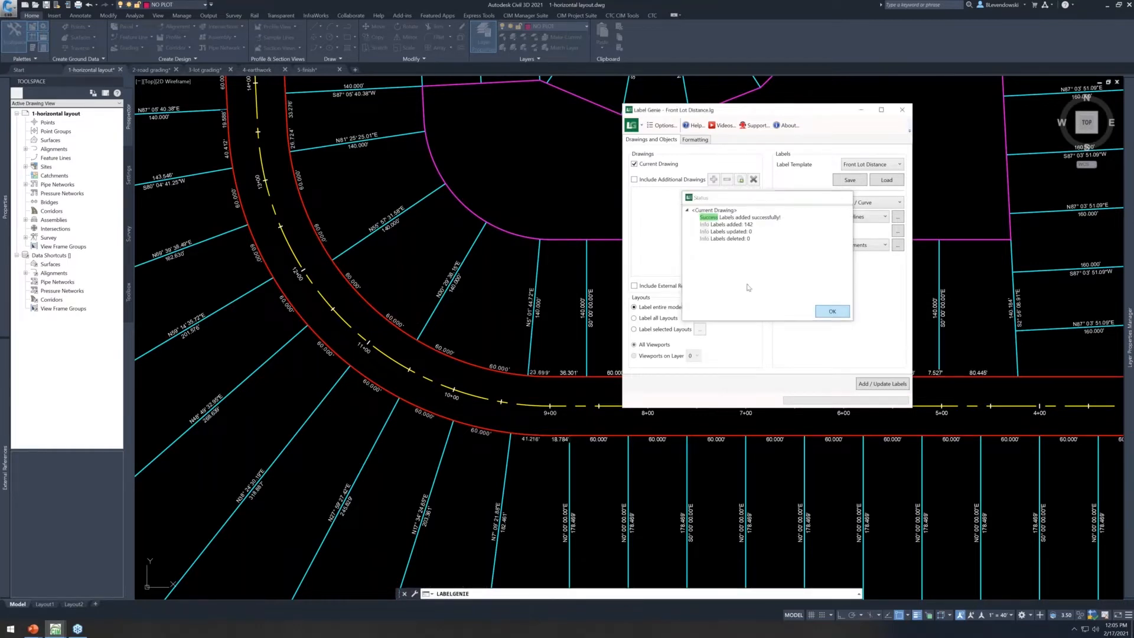
pyautogui.moveTo(454, 171); pyautogui.dragTo(618, 516, button='middle')
pyautogui.scroll(2, 392, 239)
pyautogui.moveTo(398, 292); pyautogui.dragTo(478, 317, button='middle')
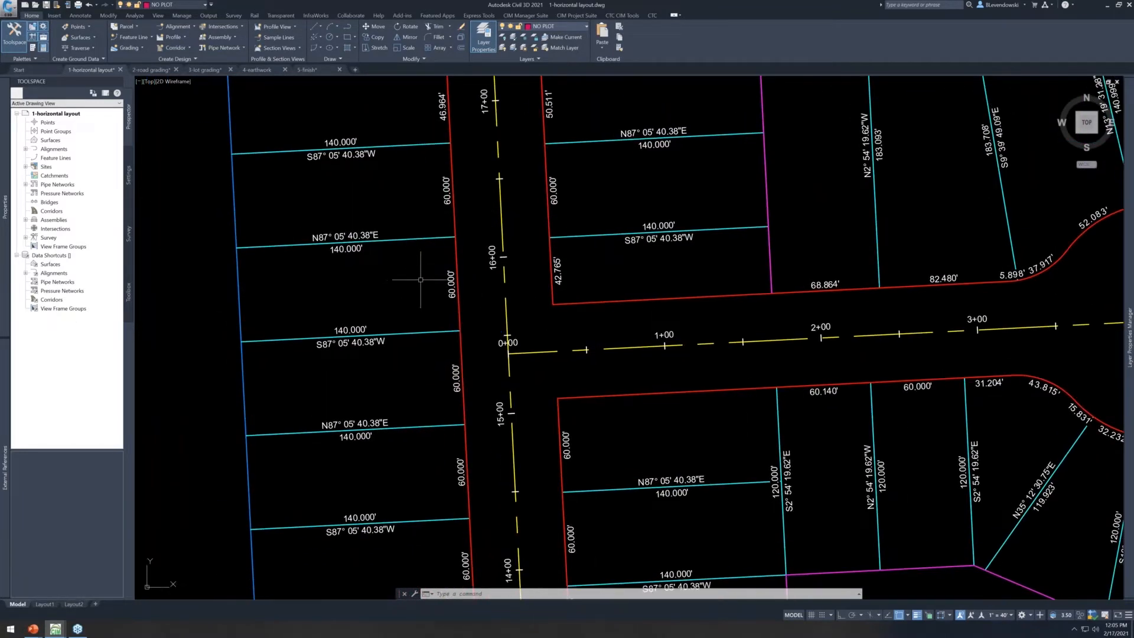
pyautogui.write('label')
pyautogui.press('Return')
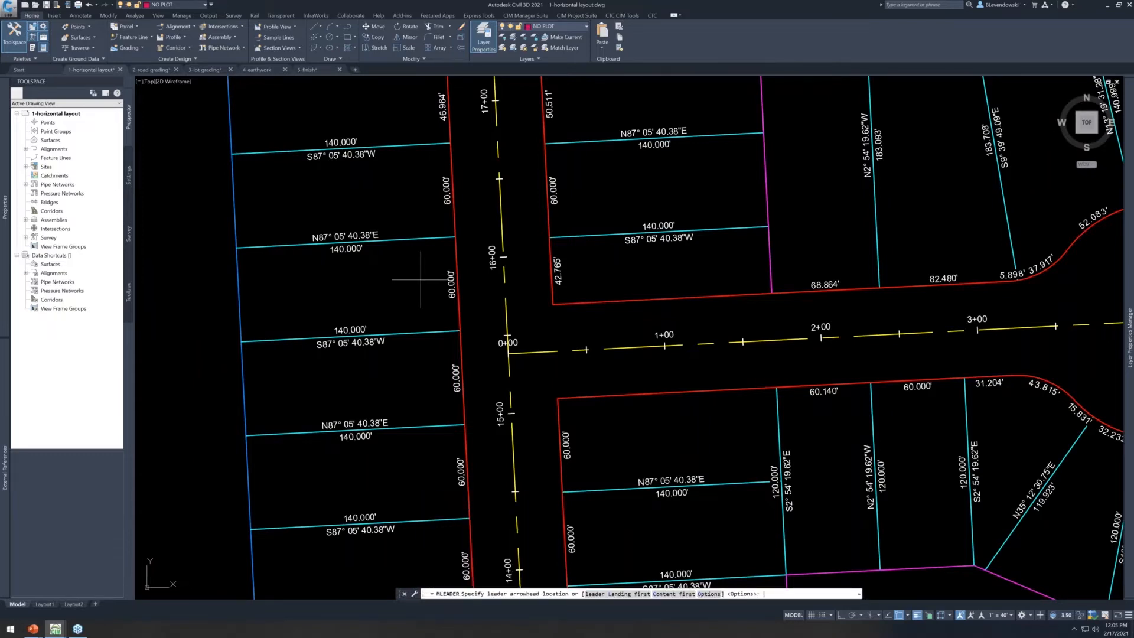
pyautogui.press('Escape')
# Reopen Label Genie, load the ROW B & D template and add its labels to the right-of-way lines
pyautogui.write('labelg')
pyautogui.press('Return')
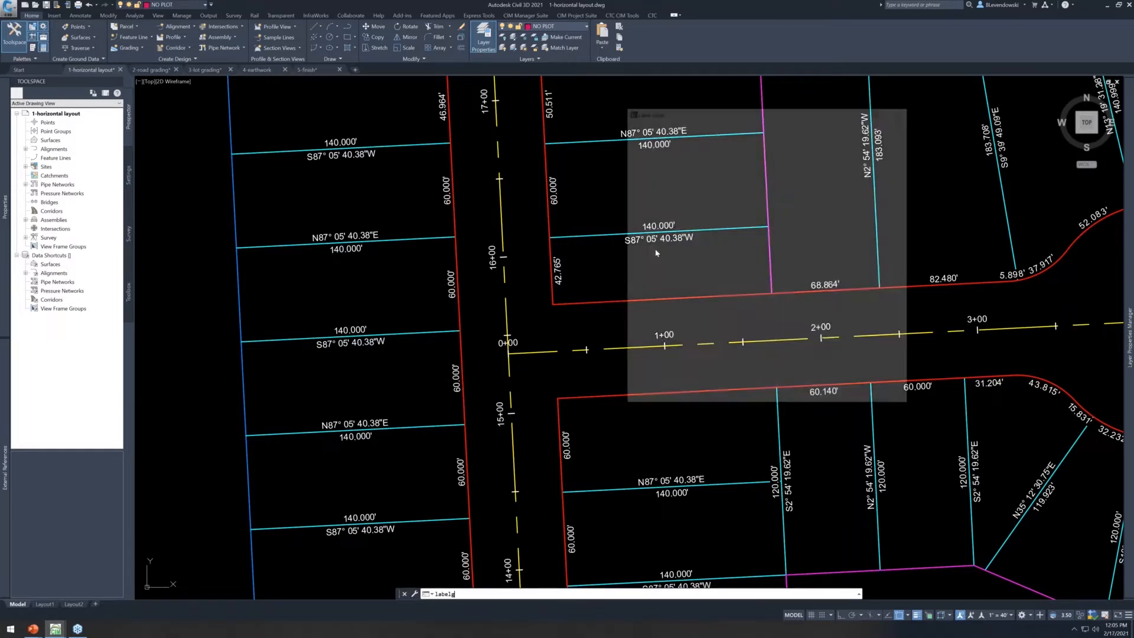
pyautogui.click(877, 163)
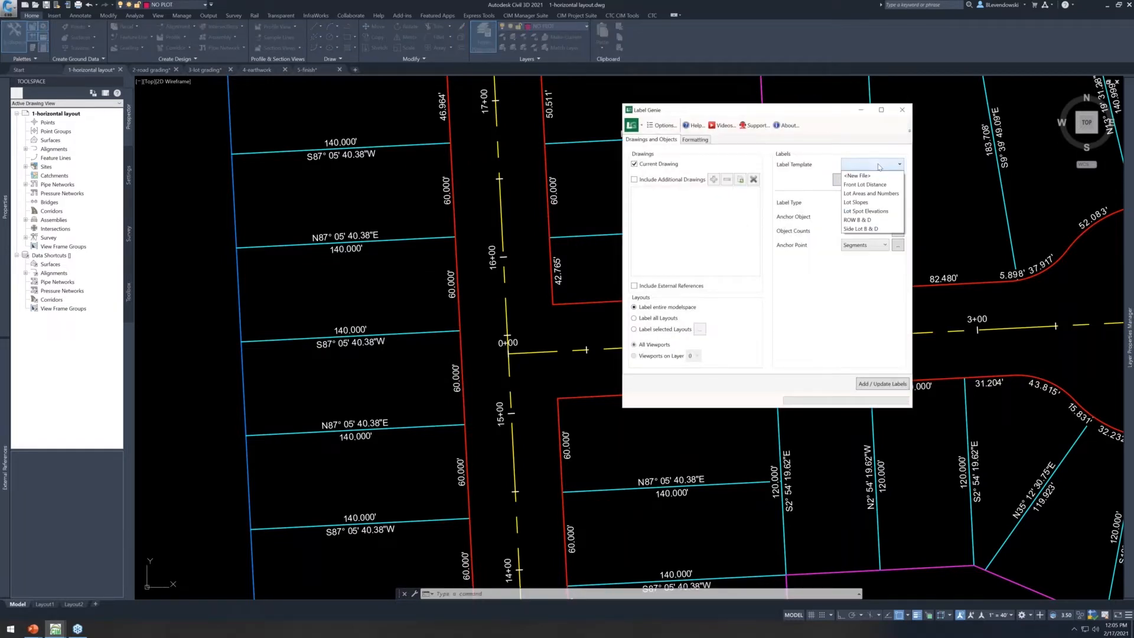
pyautogui.click(856, 220)
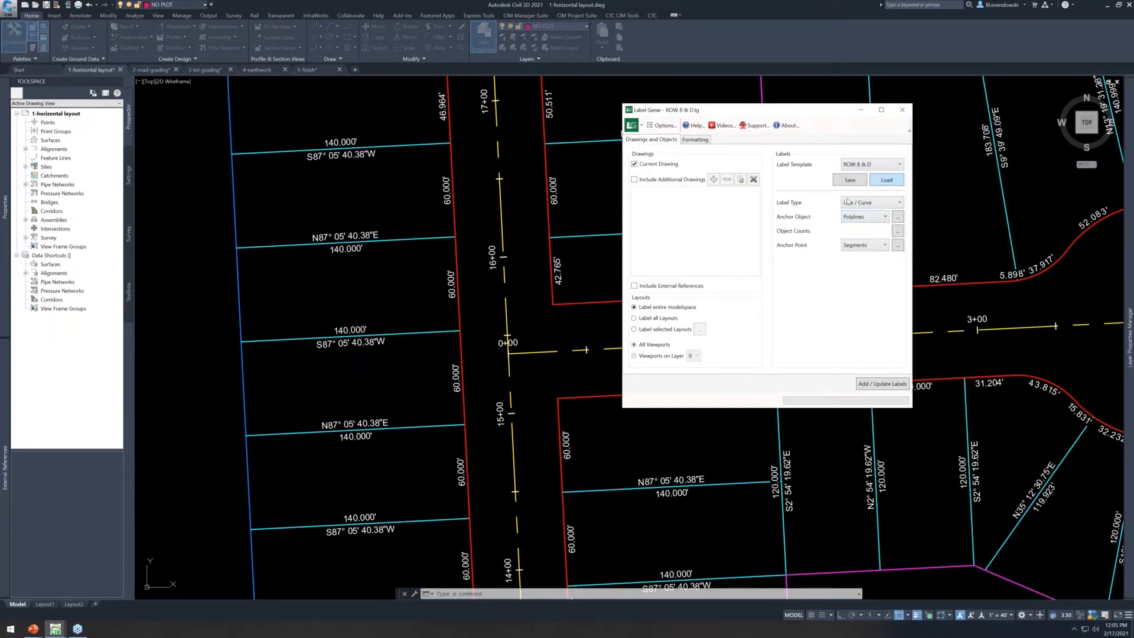
pyautogui.click(879, 384)
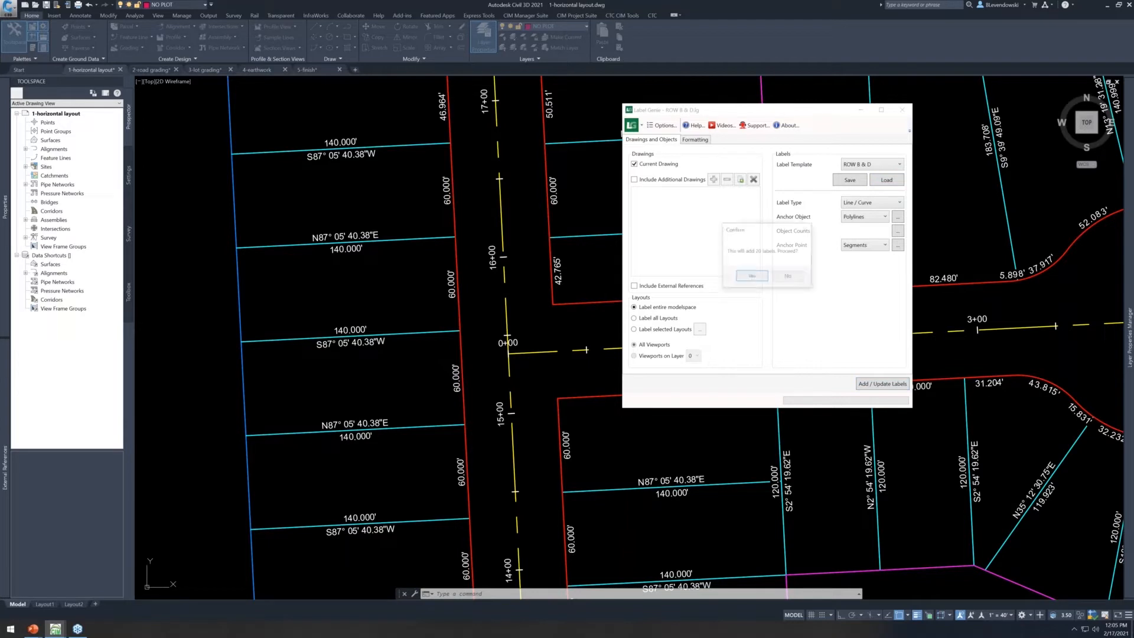
pyautogui.click(762, 279)
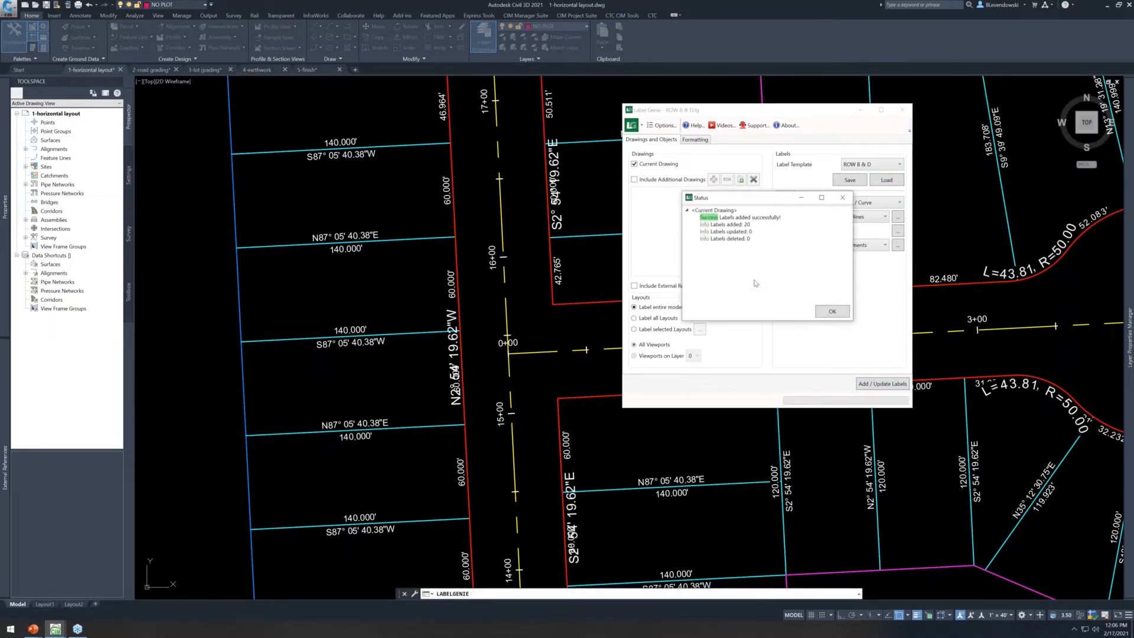
pyautogui.click(830, 312)
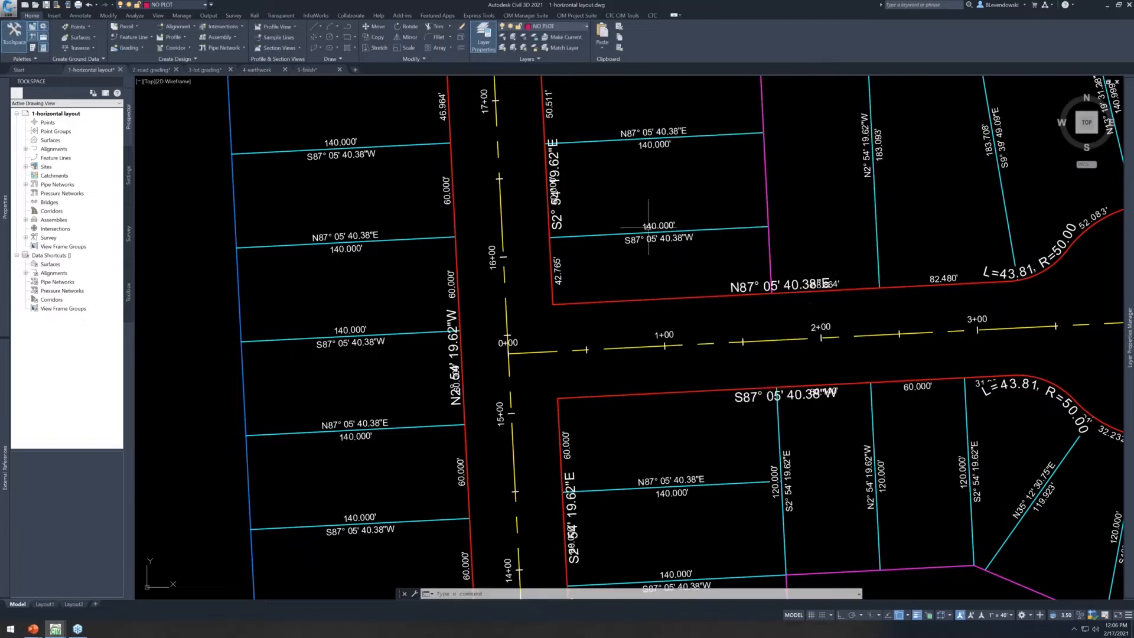
pyautogui.scroll(-3, 702, 273)
pyautogui.moveTo(716, 297); pyautogui.dragTo(609, 155, button='middle')
pyautogui.moveTo(773, 405); pyautogui.dragTo(650, 278, button='middle')
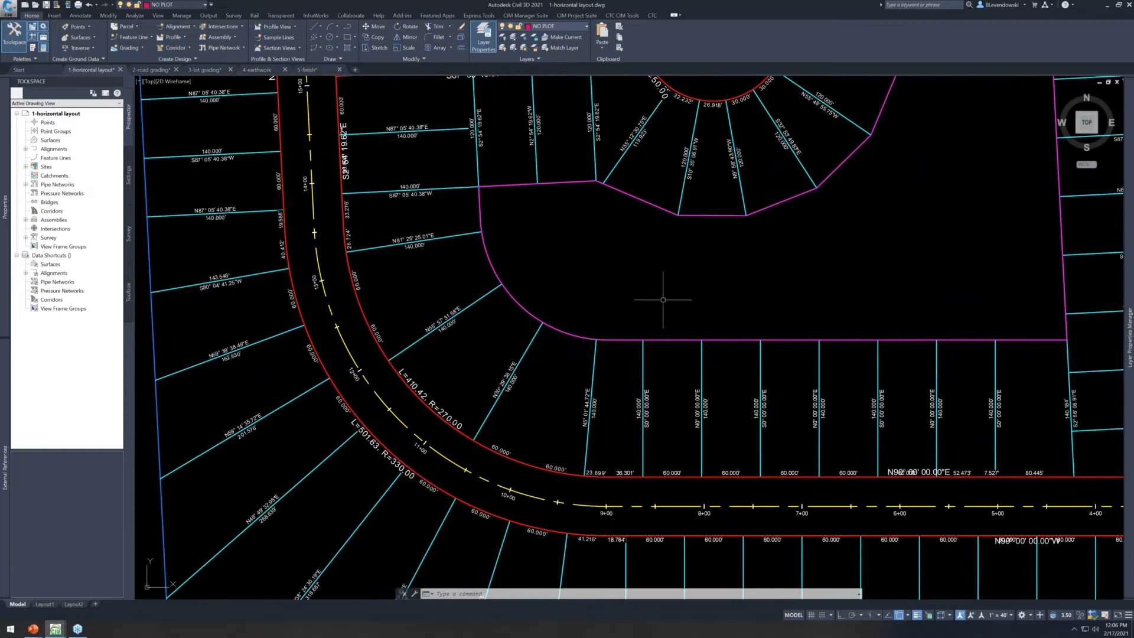
# Reopen Label Genie, set the flip state to All in the label formatting and update the right-of-way labels
pyautogui.scroll(2, 425, 399)
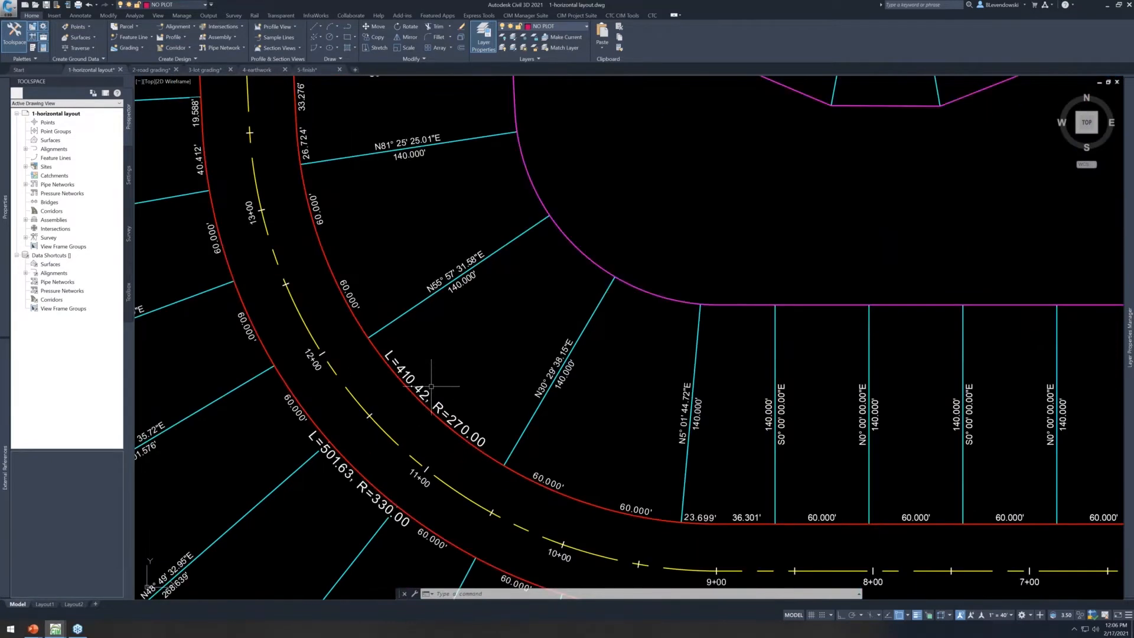
pyautogui.write('op')
pyautogui.press('Return')
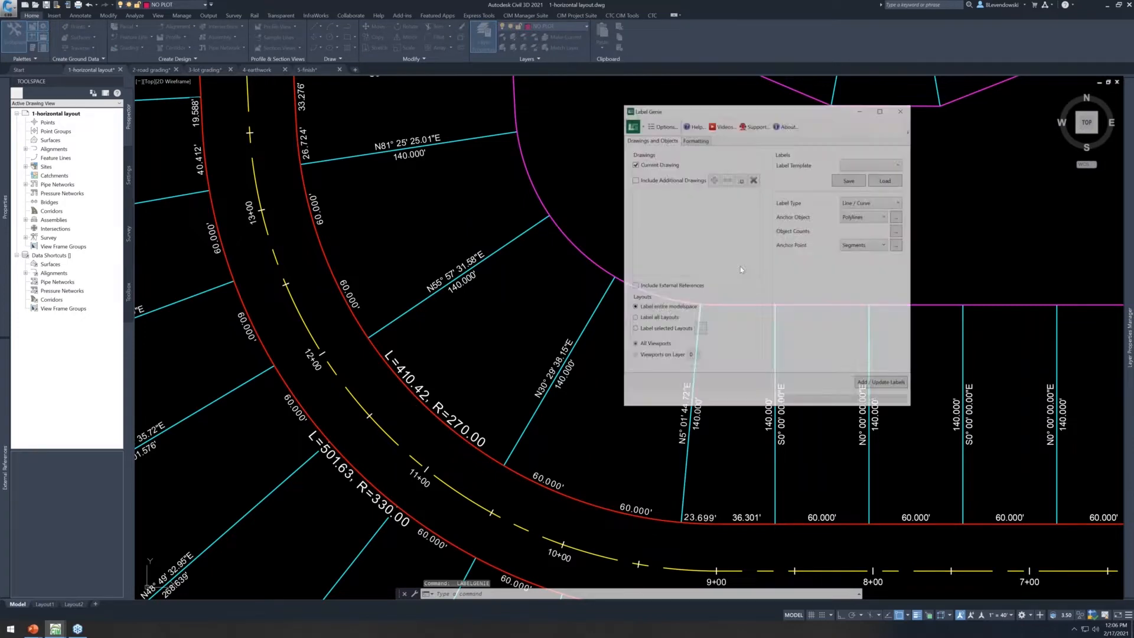
pyautogui.click(696, 141)
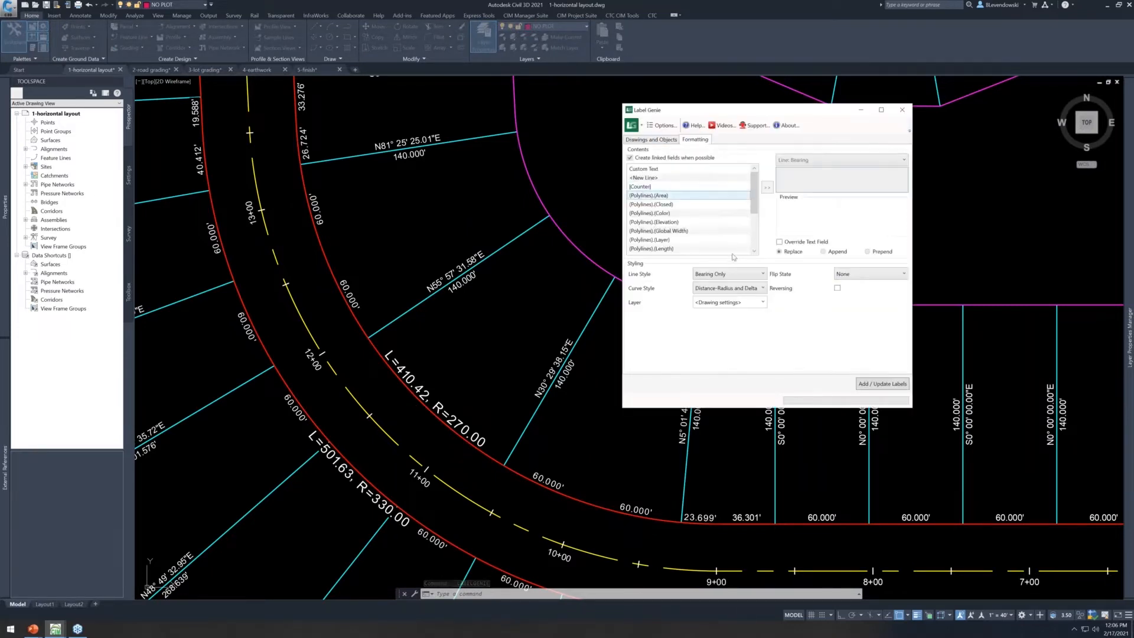
pyautogui.click(873, 275)
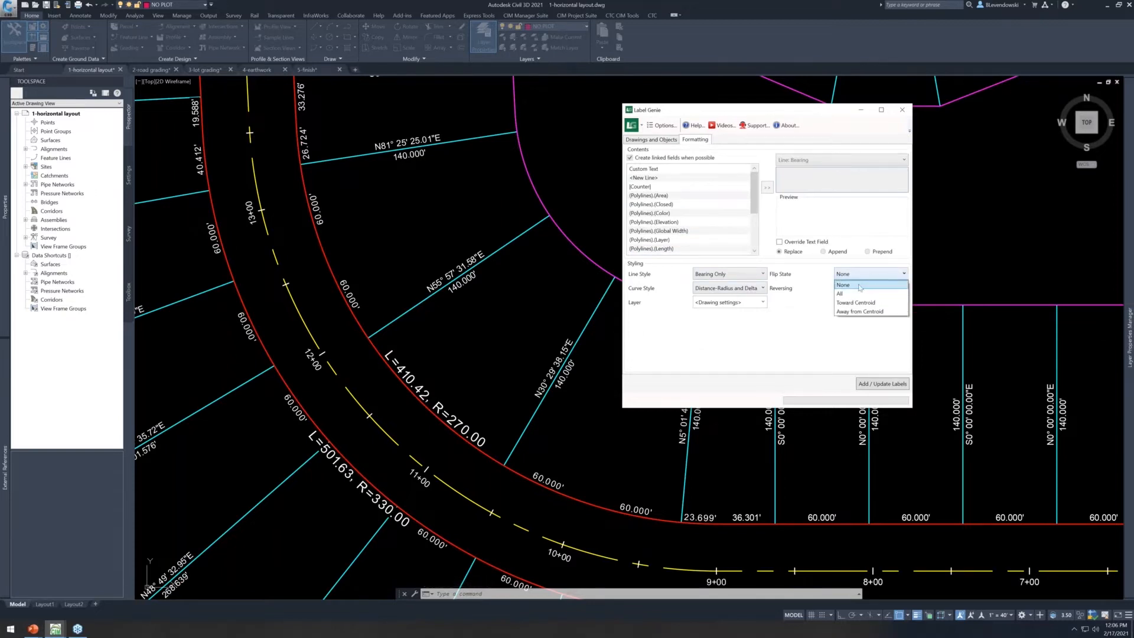
pyautogui.click(842, 294)
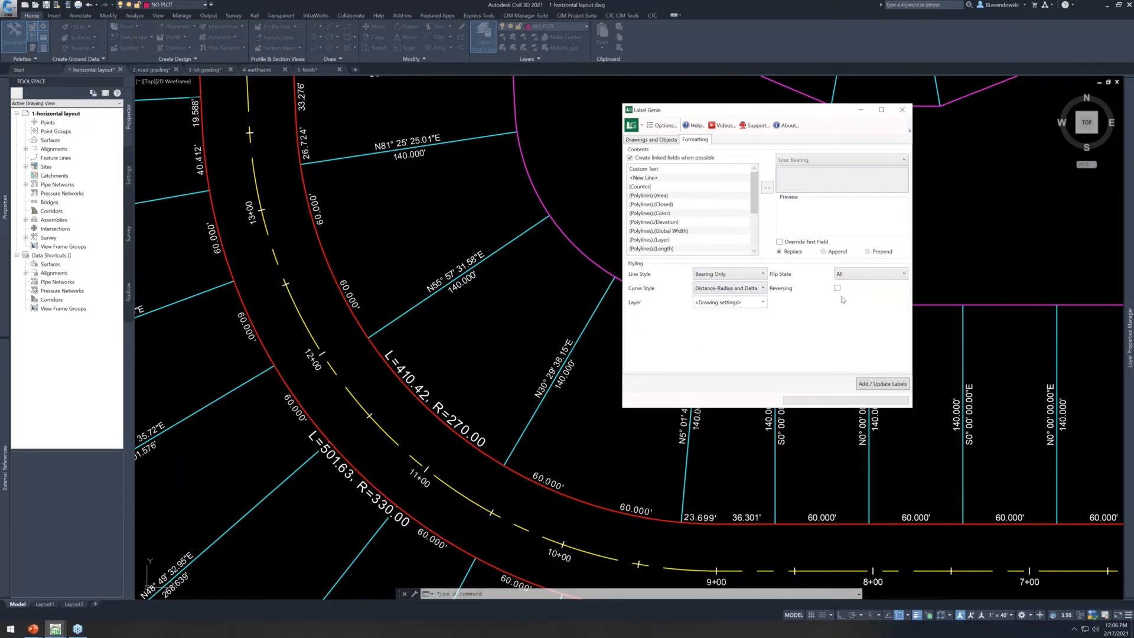
pyautogui.click(870, 385)
pyautogui.click(759, 276)
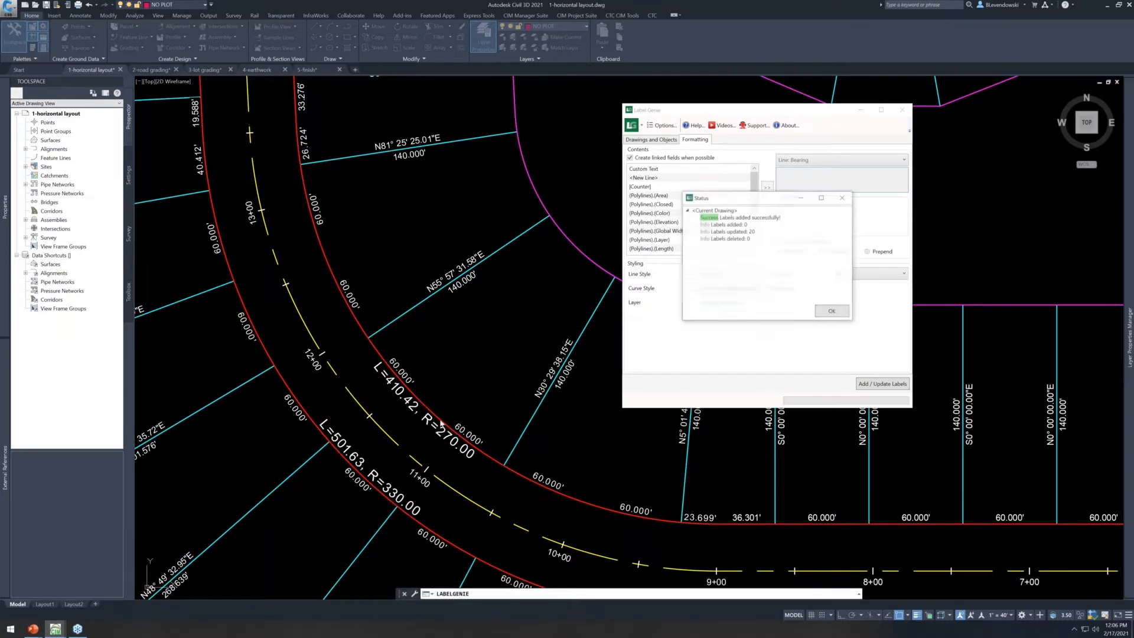
pyautogui.click(833, 312)
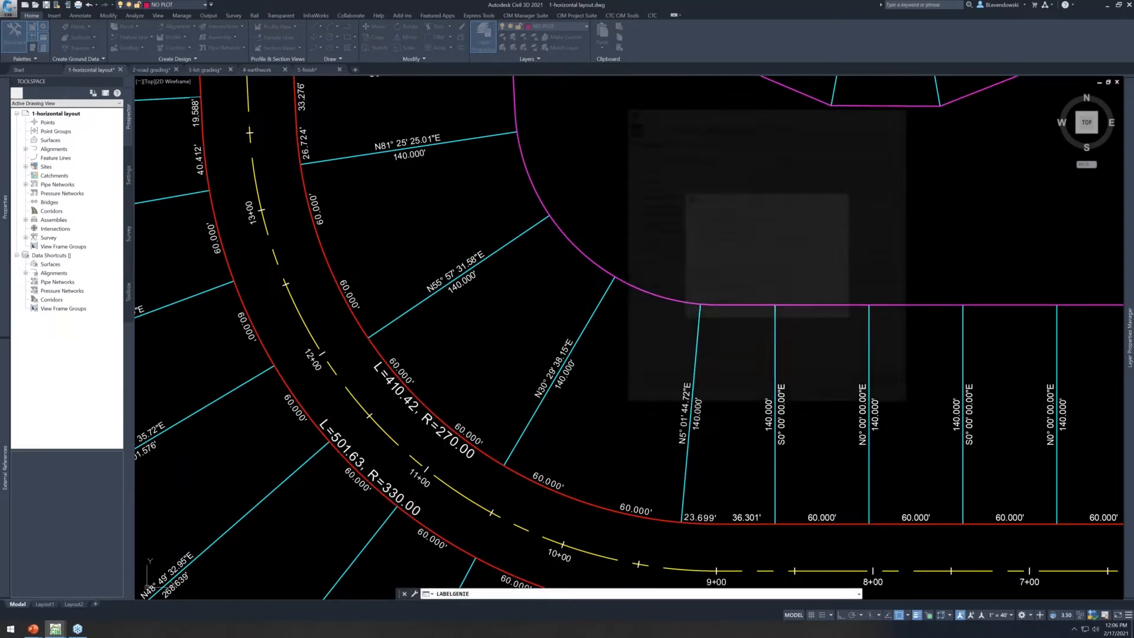
# Examine the flipped right-of-way labels around the road curves and the lot labels across the subdivision
pyautogui.scroll(-2, 416, 474)
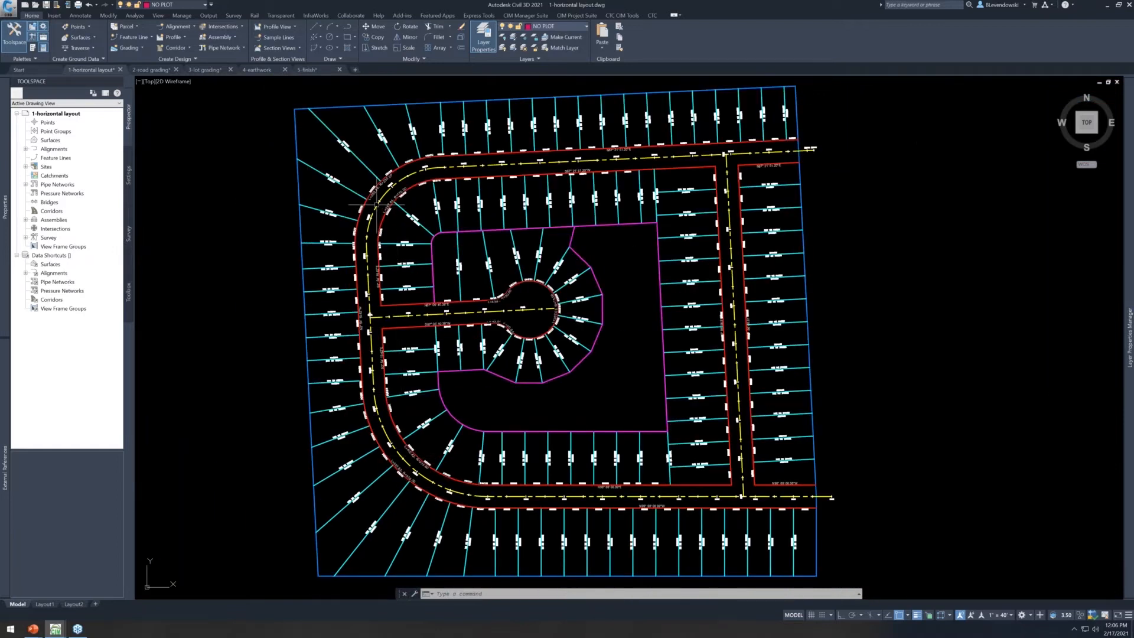
pyautogui.scroll(1, 379, 201)
pyautogui.scroll(2, 408, 195)
pyautogui.scroll(3, 467, 180)
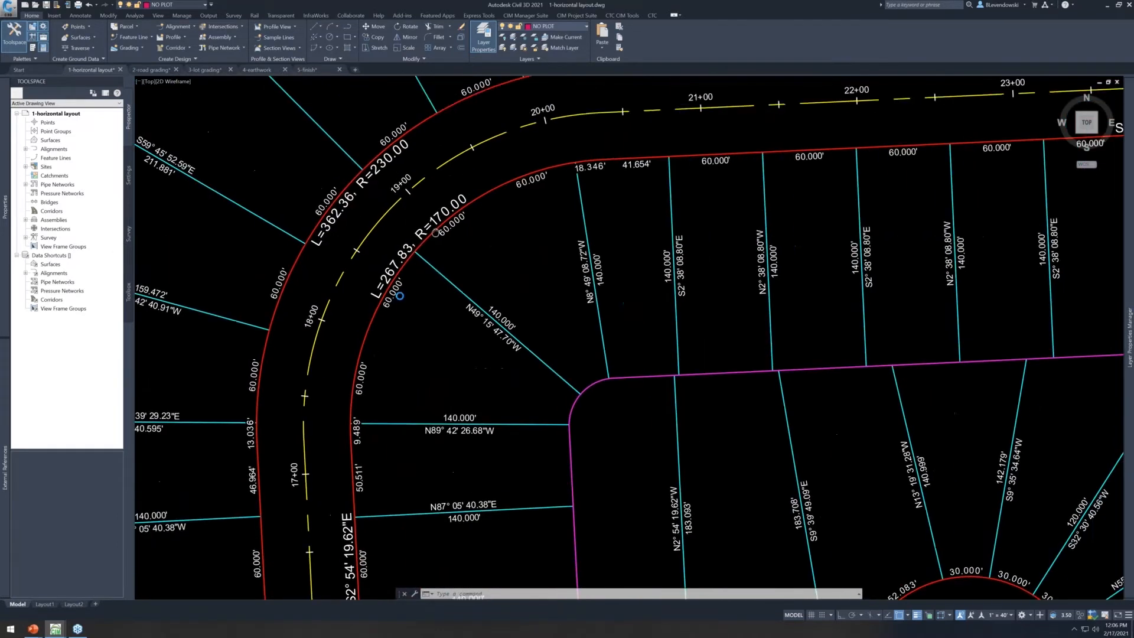
pyautogui.scroll(-2, 575, 238)
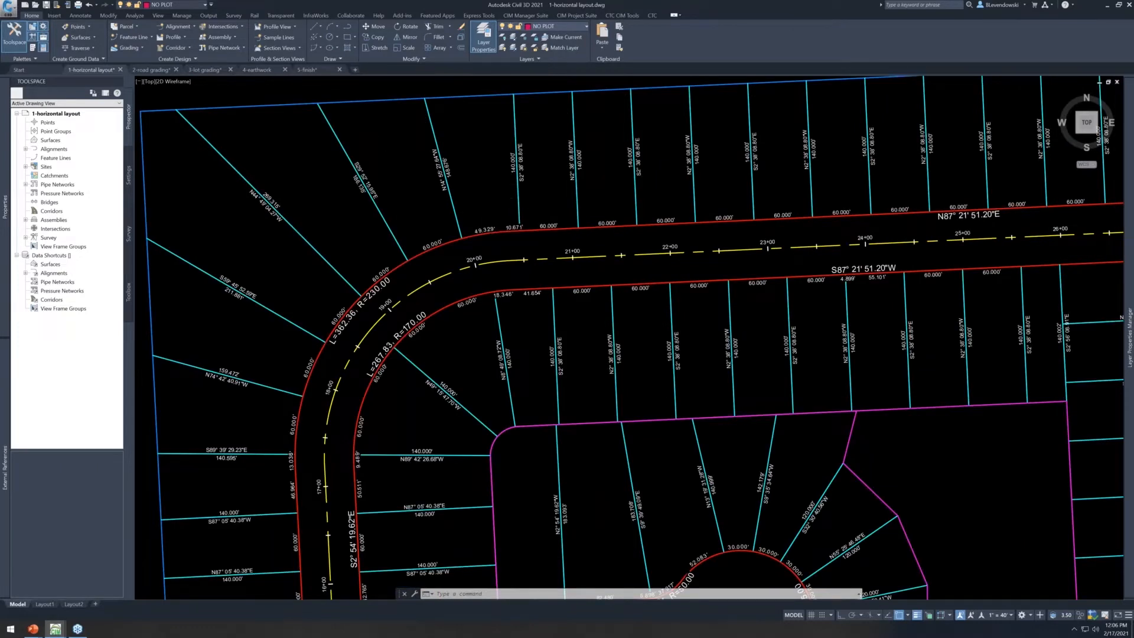
pyautogui.scroll(-5, 473, 207)
pyautogui.scroll(4, 693, 435)
pyautogui.press('Escape')
pyautogui.press('Escape')
pyautogui.press('Escape')
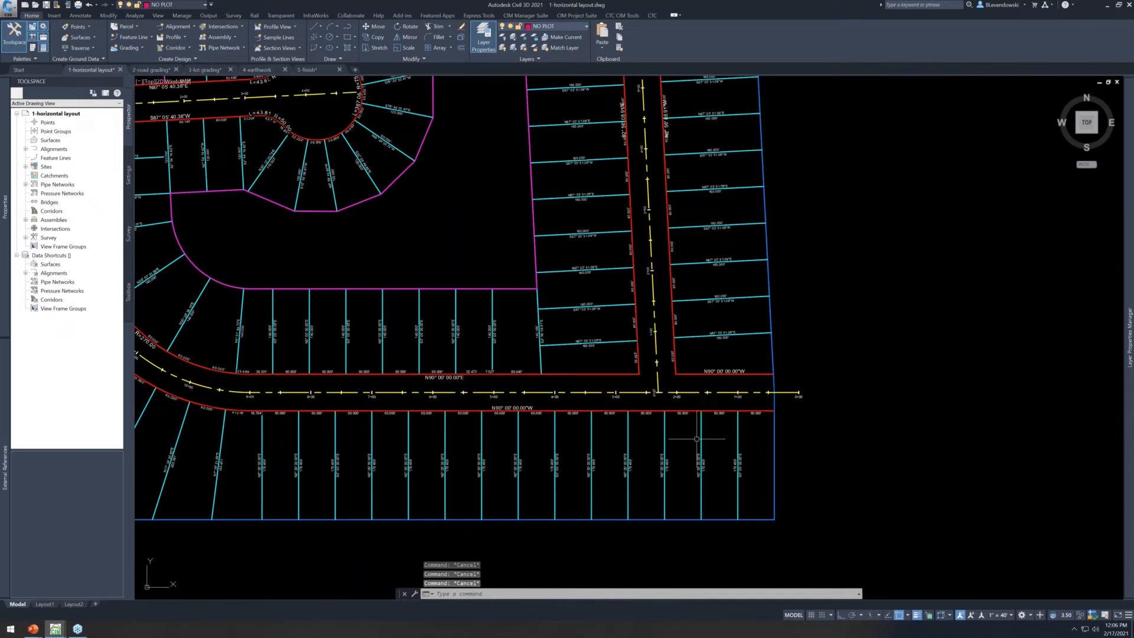
pyautogui.moveTo(808, 421)
pyautogui.mouseDown(button='middle')
pyautogui.moveTo(859, 411)
pyautogui.moveTo(949, 435)
pyautogui.mouseUp(button='middle')
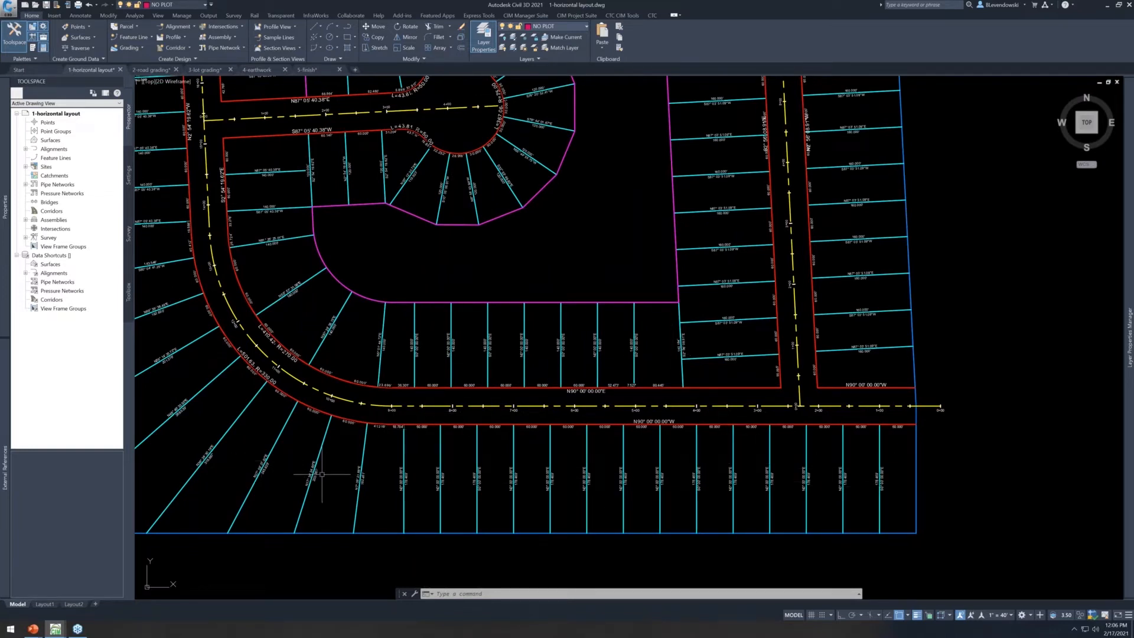
pyautogui.press('Escape')
pyautogui.press('Escape')
pyautogui.press('Escape')
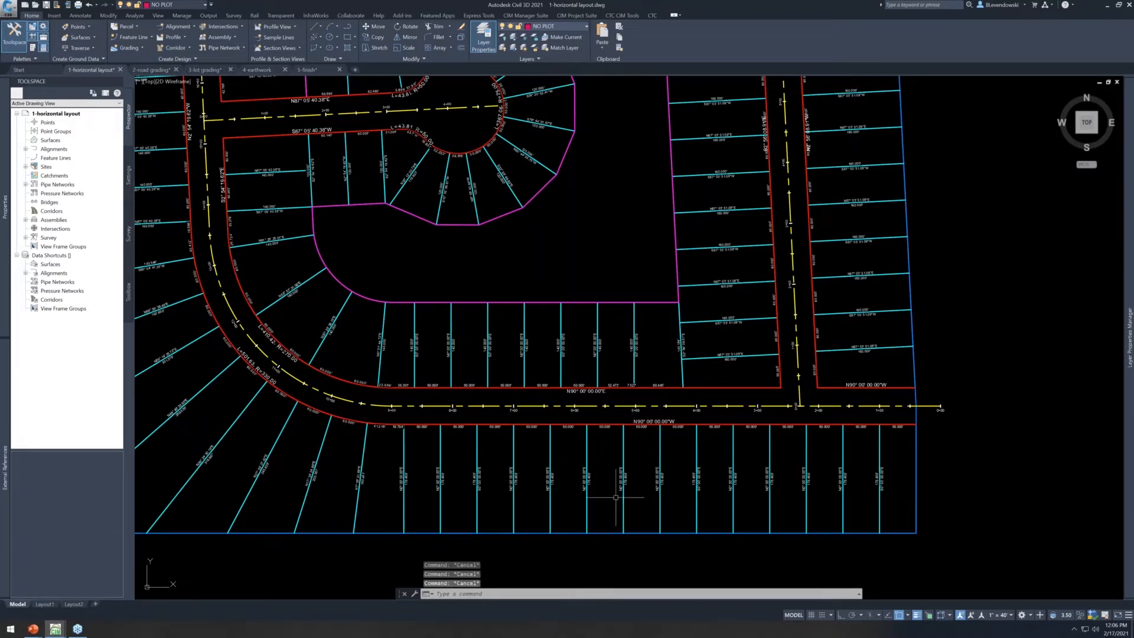
pyautogui.scroll(-2, 620, 496)
pyautogui.scroll(2, 686, 481)
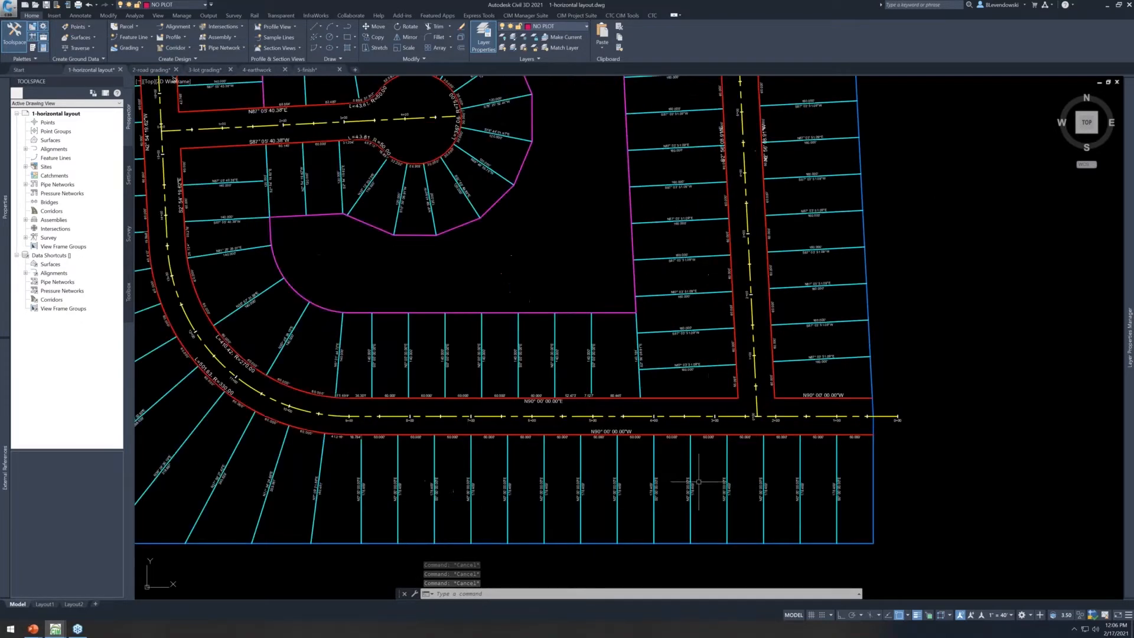
# Draw a polyline through the outer lots, from the southeast corner lot along the south, west and north rows to the northeast lot
pyautogui.write('pl')
pyautogui.press('Return')
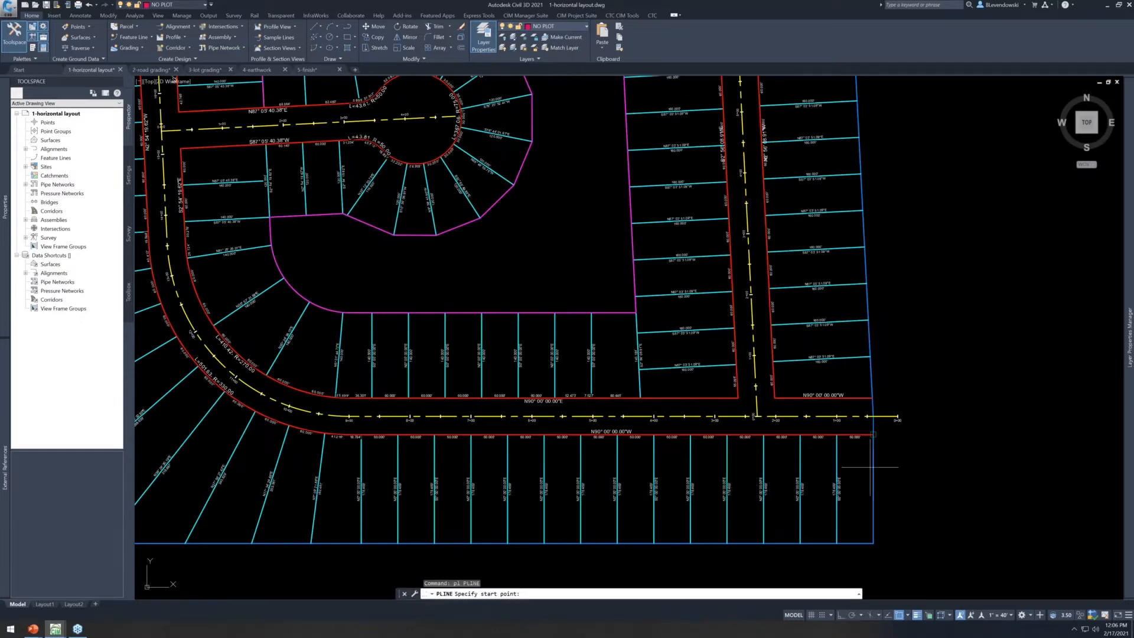
pyautogui.click(873, 435)
pyautogui.scroll(-2, 844, 484)
pyautogui.scroll(-2, 845, 486)
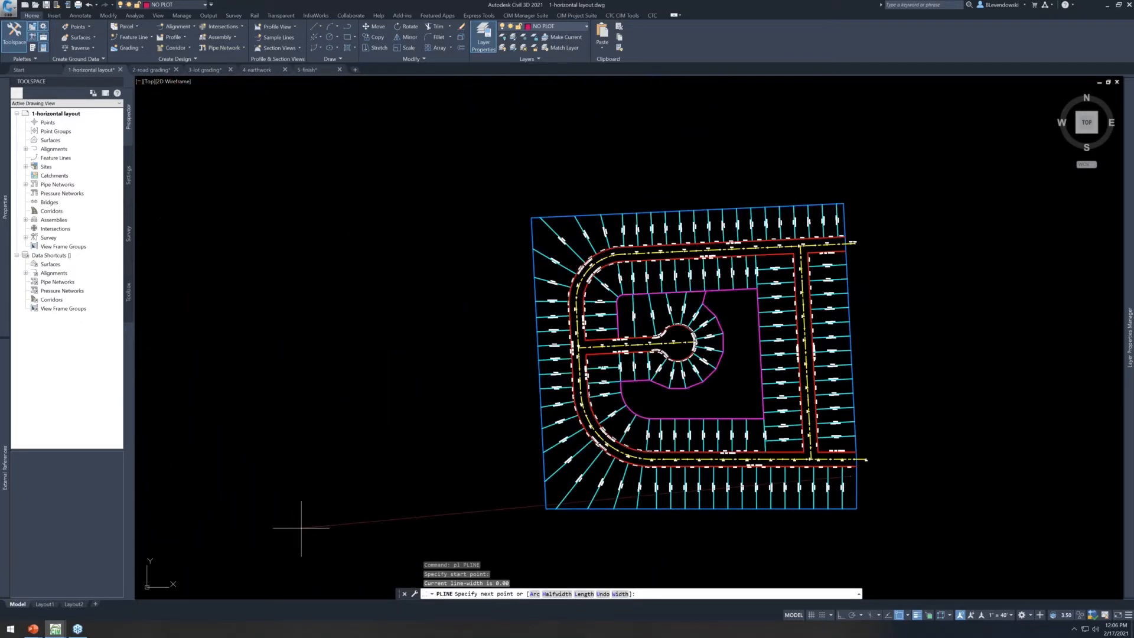
pyautogui.press('F3')
pyautogui.click(556, 483)
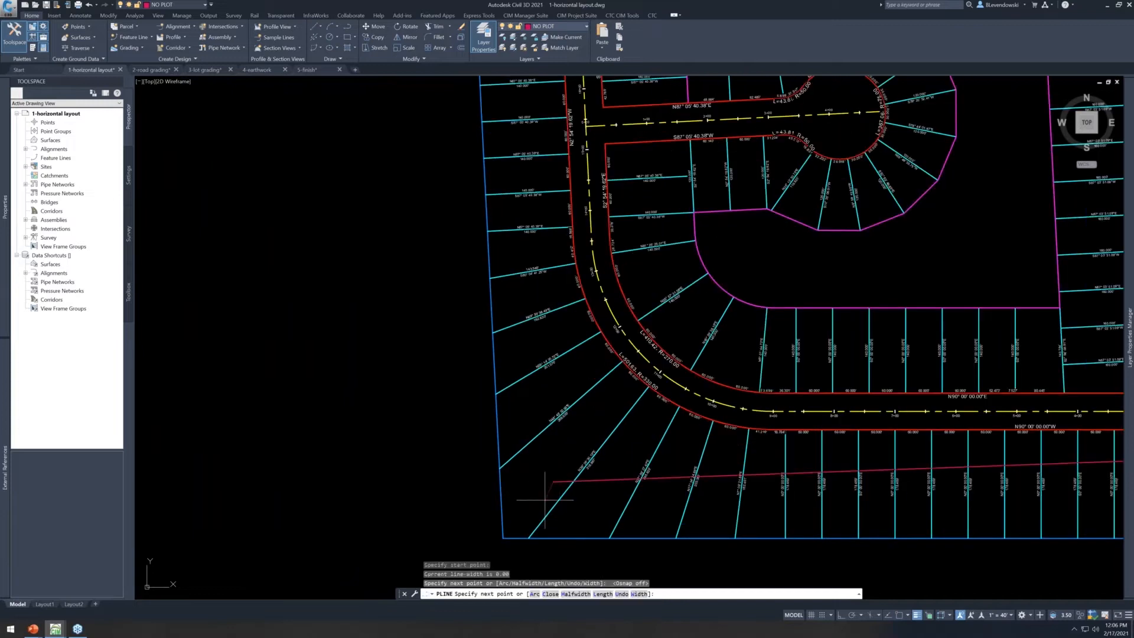
pyautogui.scroll(-5, 535, 511)
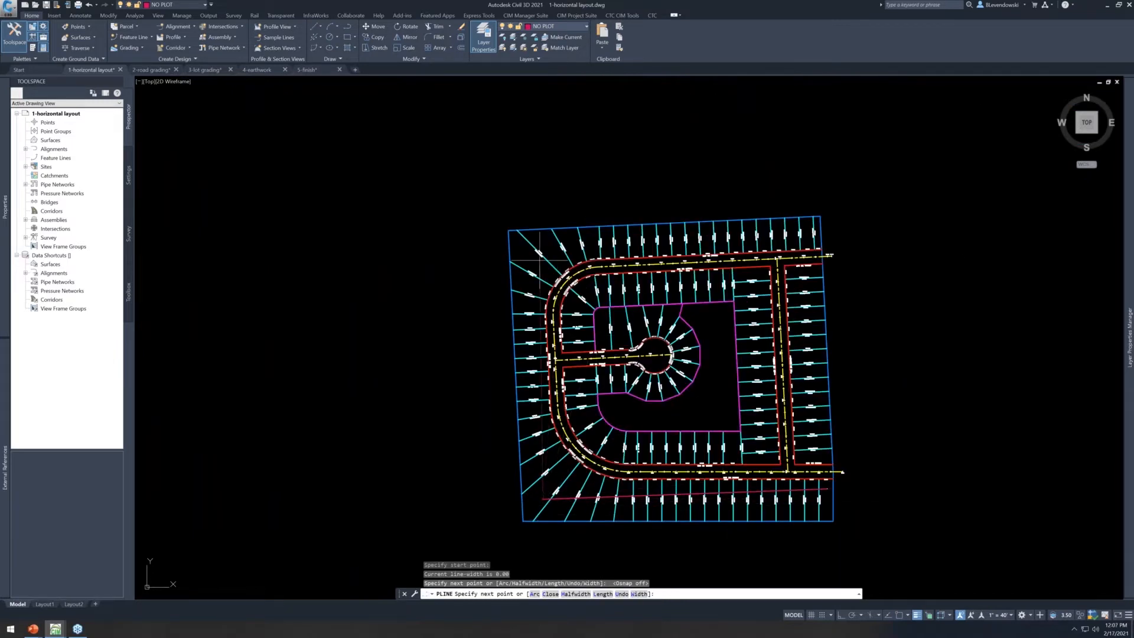
pyautogui.scroll(2, 521, 249)
pyautogui.click(515, 239)
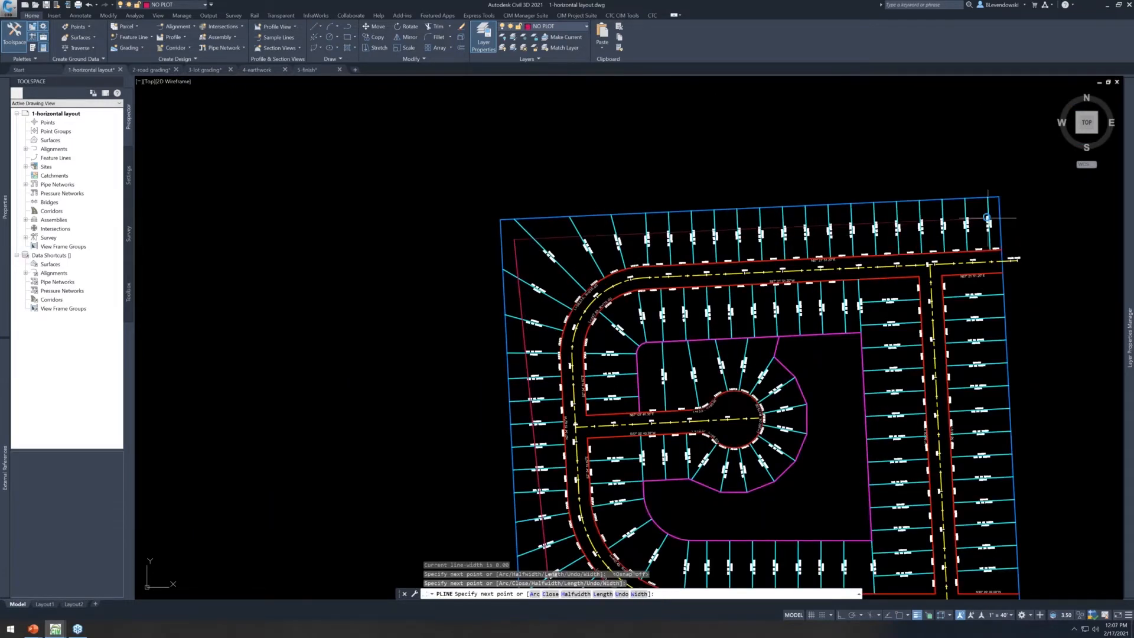
pyautogui.scroll(4, 986, 219)
pyautogui.click(987, 305)
pyautogui.press('Return')
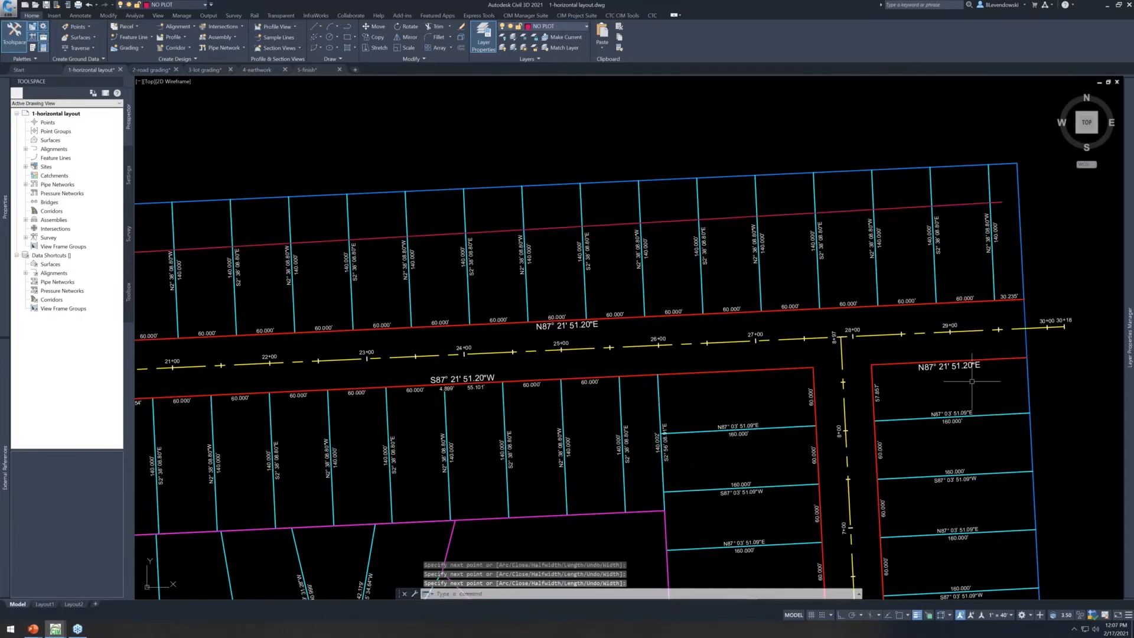
# Draw a second polyline down the eastern lots, across the road, up the adjacent row and around the inner lots to the southern inner row
pyautogui.moveTo(987, 306); pyautogui.dragTo(694, 196, button='middle')
pyautogui.press('Return')
pyautogui.click(690, 274)
pyautogui.scroll(-4, 706, 332)
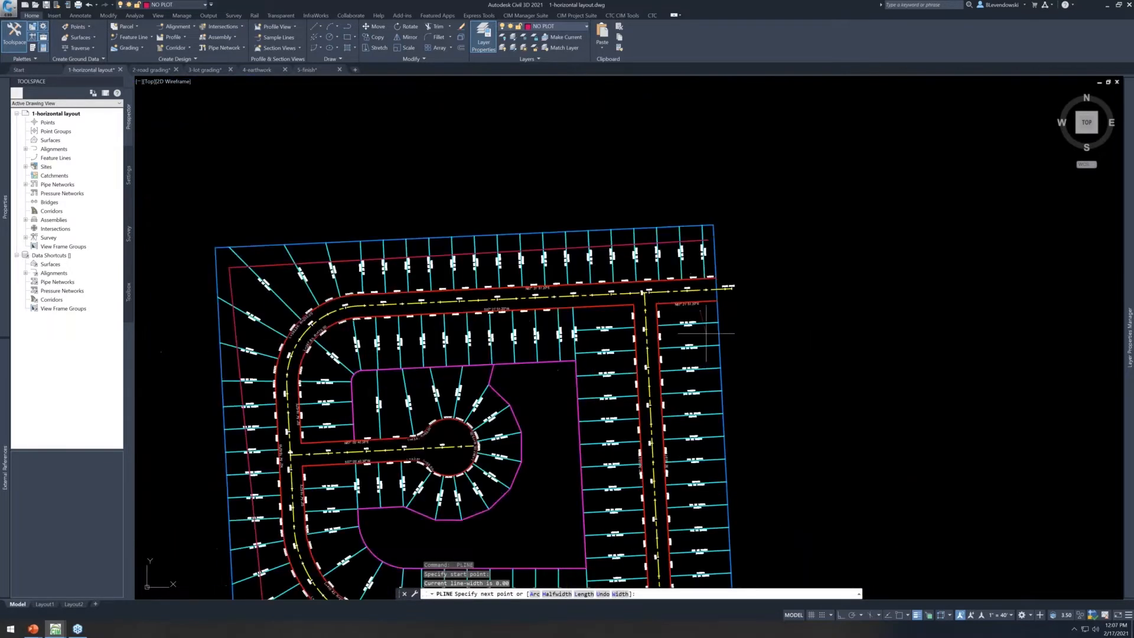
pyautogui.scroll(3, 709, 506)
pyautogui.click(561, 505)
pyautogui.scroll(-2, 564, 349)
pyautogui.click(542, 157)
pyautogui.click(277, 183)
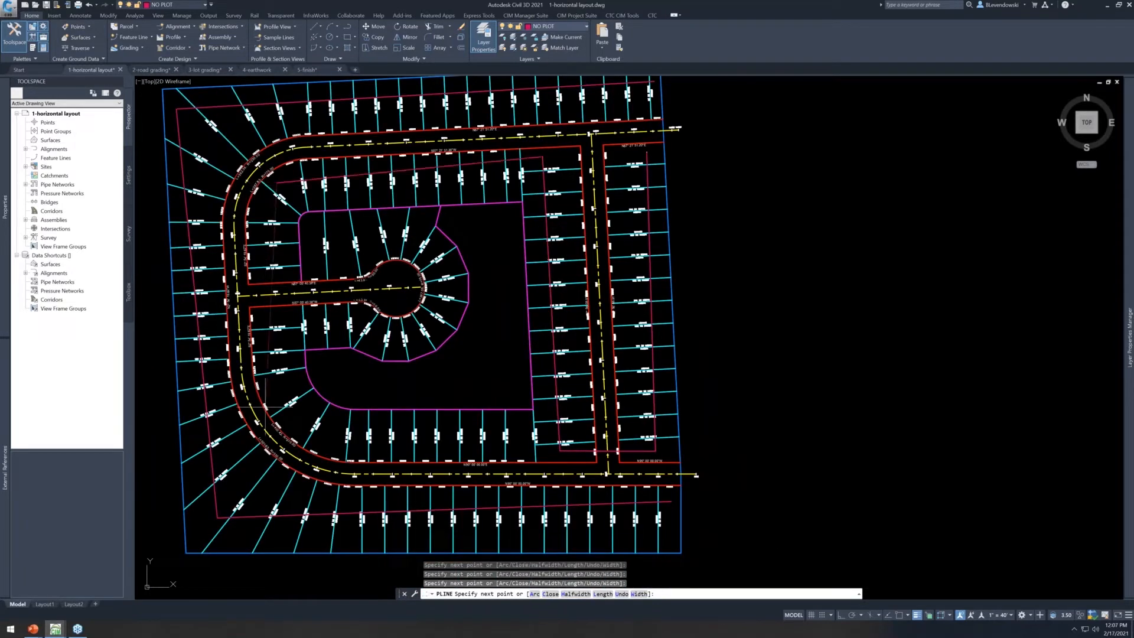
pyautogui.click(300, 425)
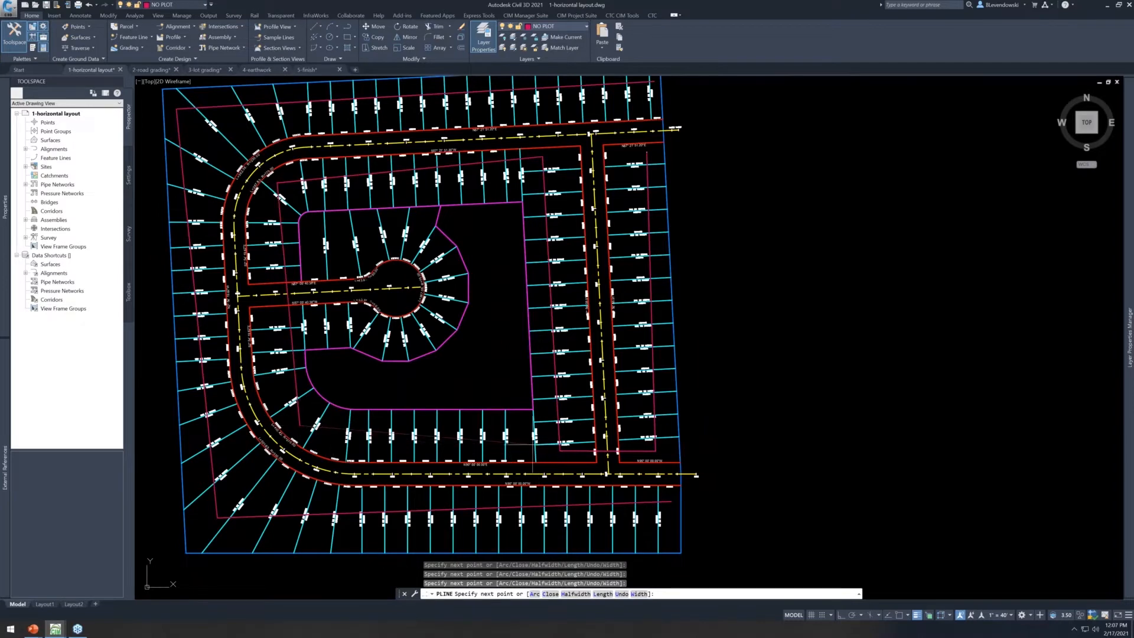
pyautogui.scroll(3, 539, 457)
pyautogui.press('Return')
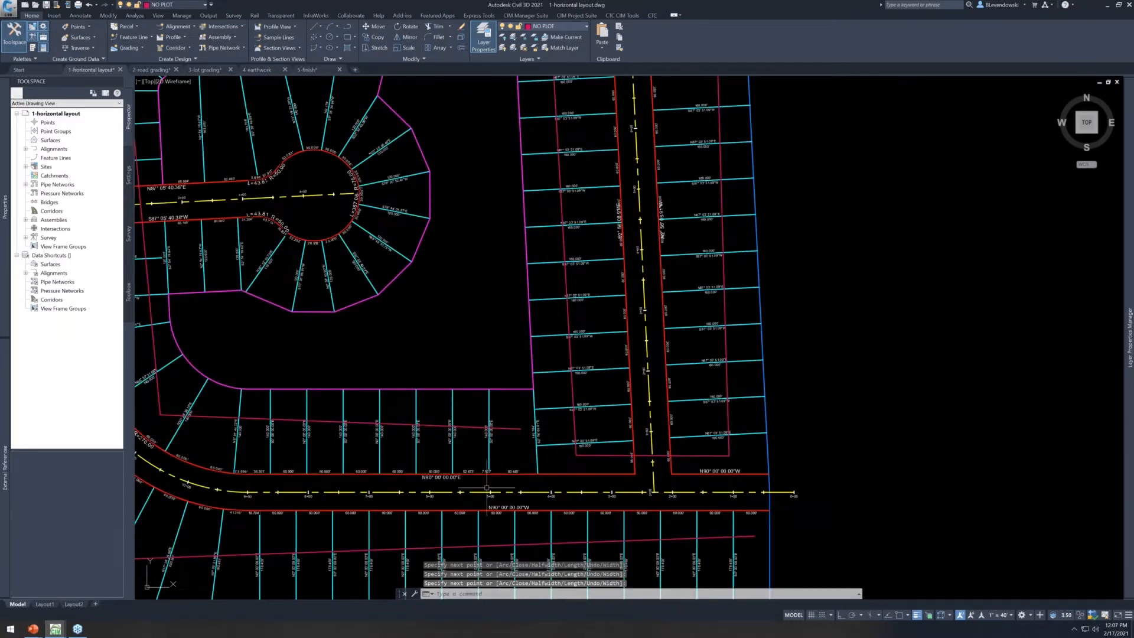
pyautogui.scroll(-2, 715, 417)
pyautogui.scroll(4, 733, 482)
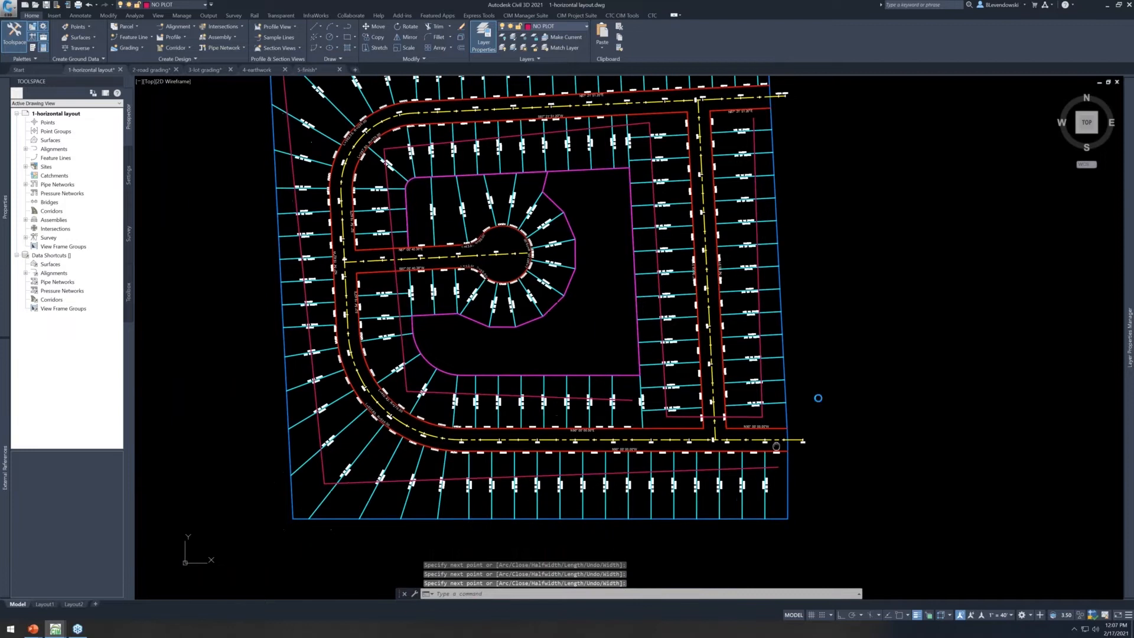
pyautogui.scroll(3, 810, 434)
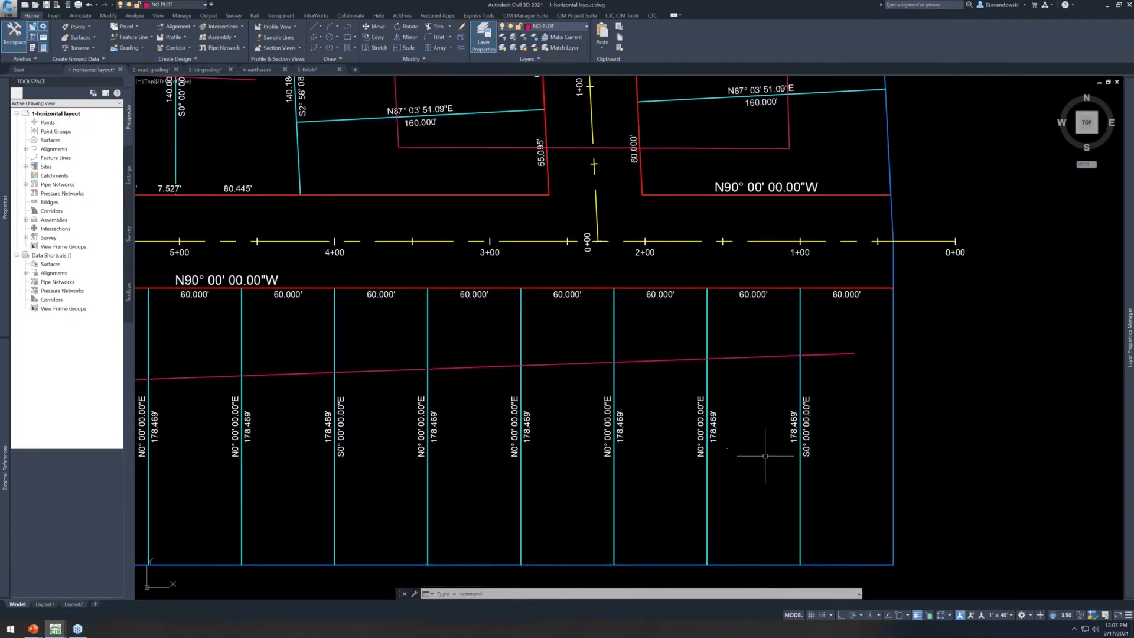
pyautogui.scroll(-2, 764, 456)
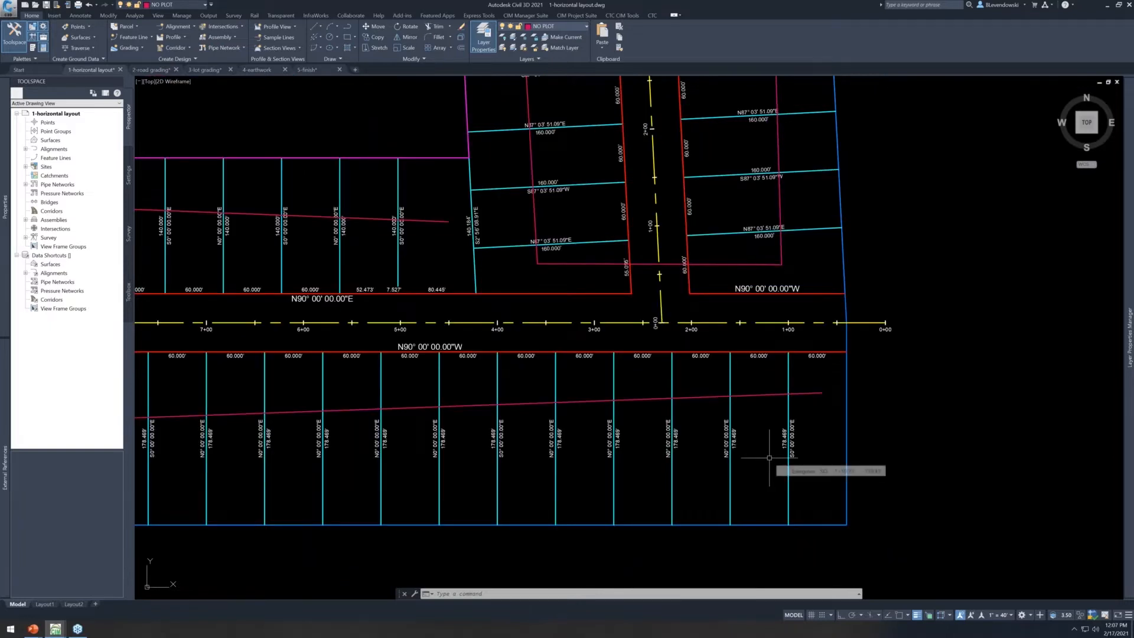
pyautogui.scroll(-2, 769, 457)
pyautogui.write('label')
pyautogui.press('Return')
pyautogui.press('Escape')
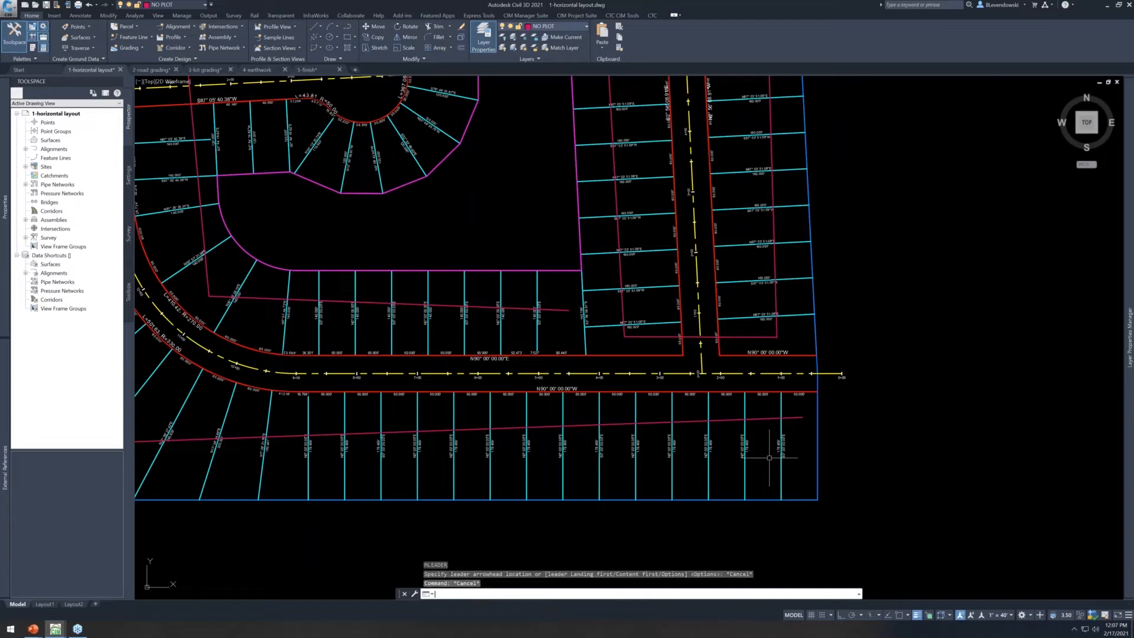
# Reopen Label Genie and load the Lot Areas and Numbers label template
pyautogui.write('labelg')
pyautogui.press('Return')
pyautogui.click(866, 164)
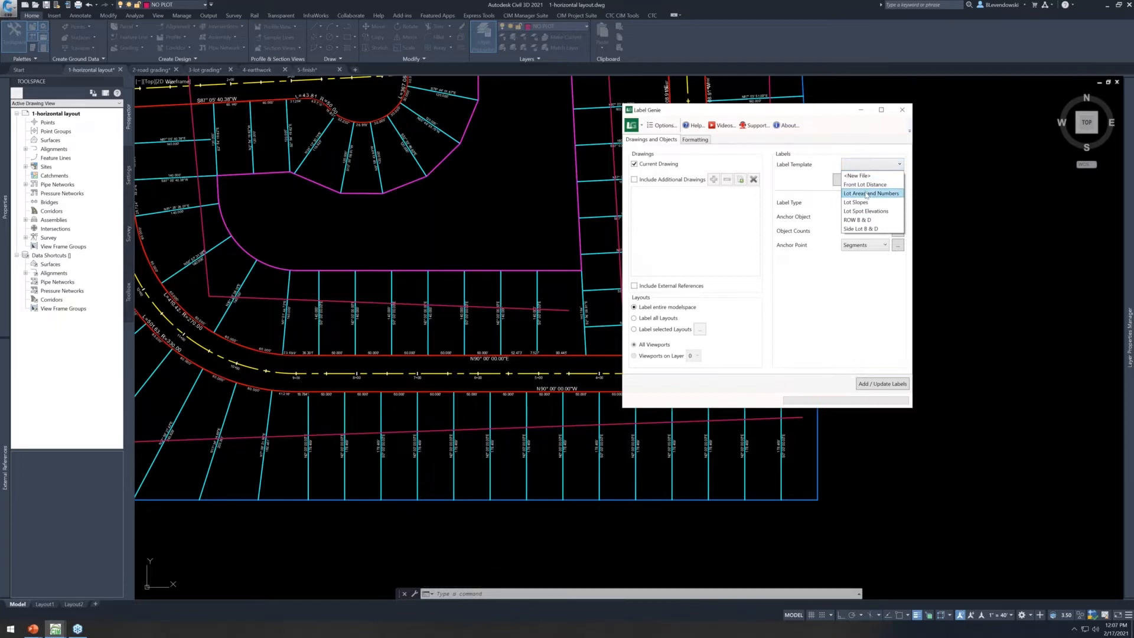
pyautogui.click(865, 193)
pyautogui.click(873, 183)
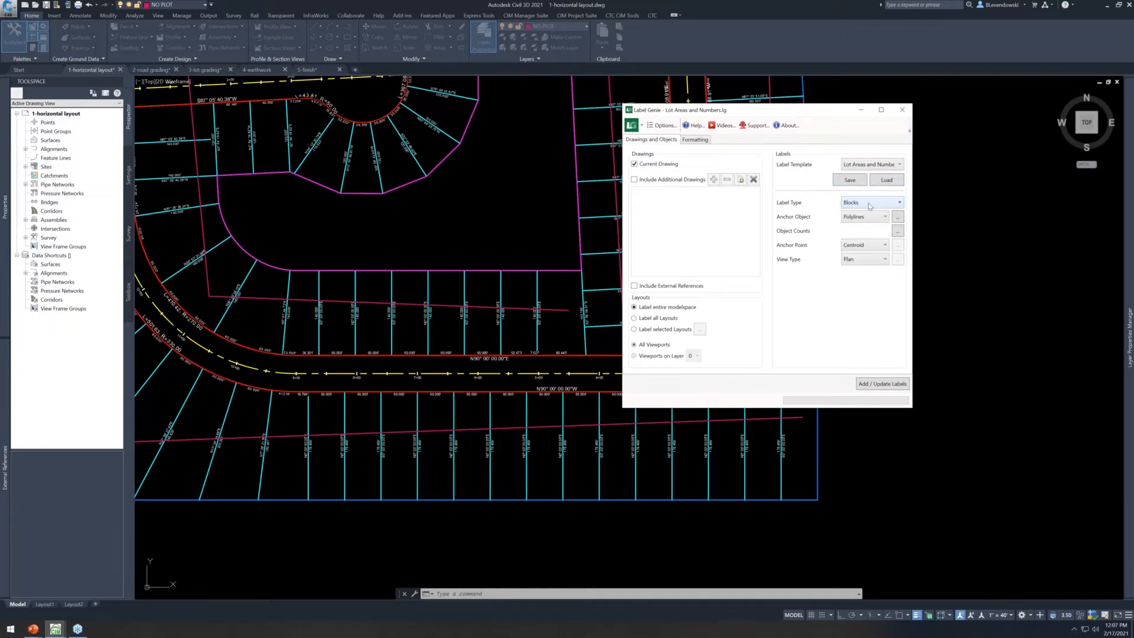
# Check the template's label type and the layer filter on its polyline anchor objects, leaving both unchanged
pyautogui.click(867, 204)
pyautogui.click(809, 206)
pyautogui.click(897, 218)
pyautogui.moveTo(687, 249); pyautogui.dragTo(615, 253)
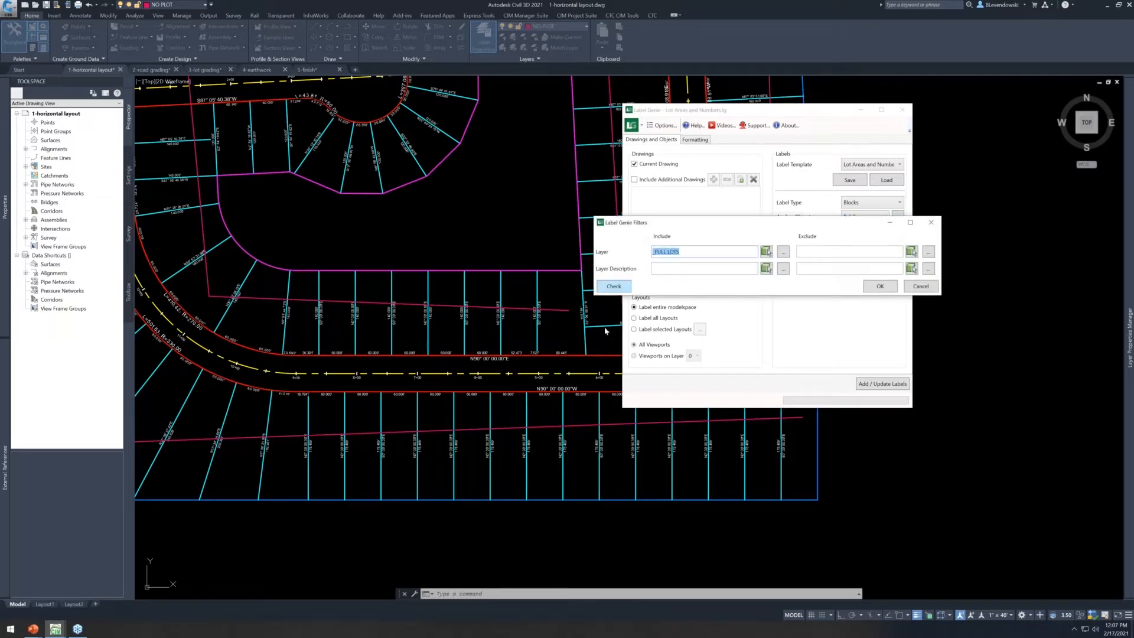
pyautogui.click(920, 286)
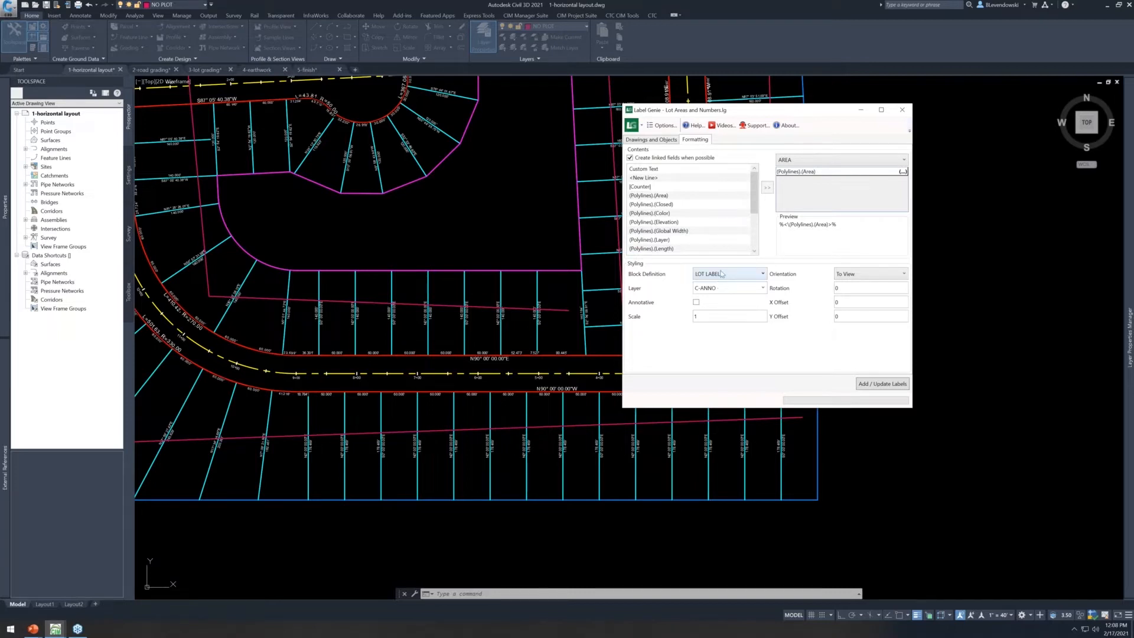
# Review the available polyline fields, the block definition and the AREA field's conversion factor and suffix, then leave the field customization unchanged
pyautogui.scroll(-3, 720, 233)
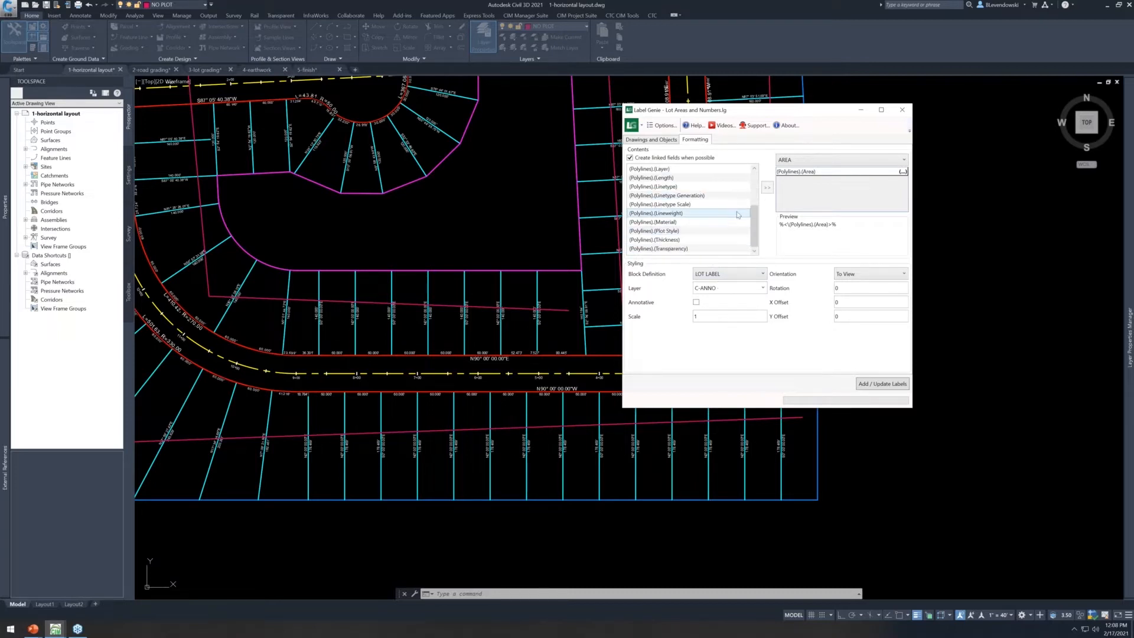
pyautogui.scroll(3, 667, 204)
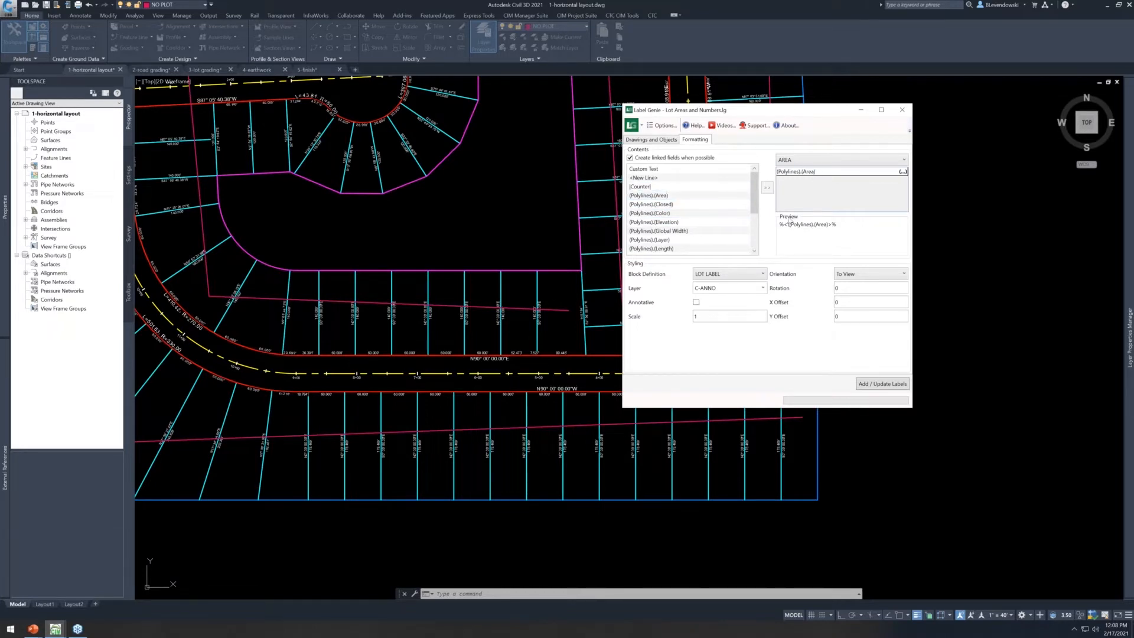
pyautogui.click(703, 275)
pyautogui.doubleClick(810, 171)
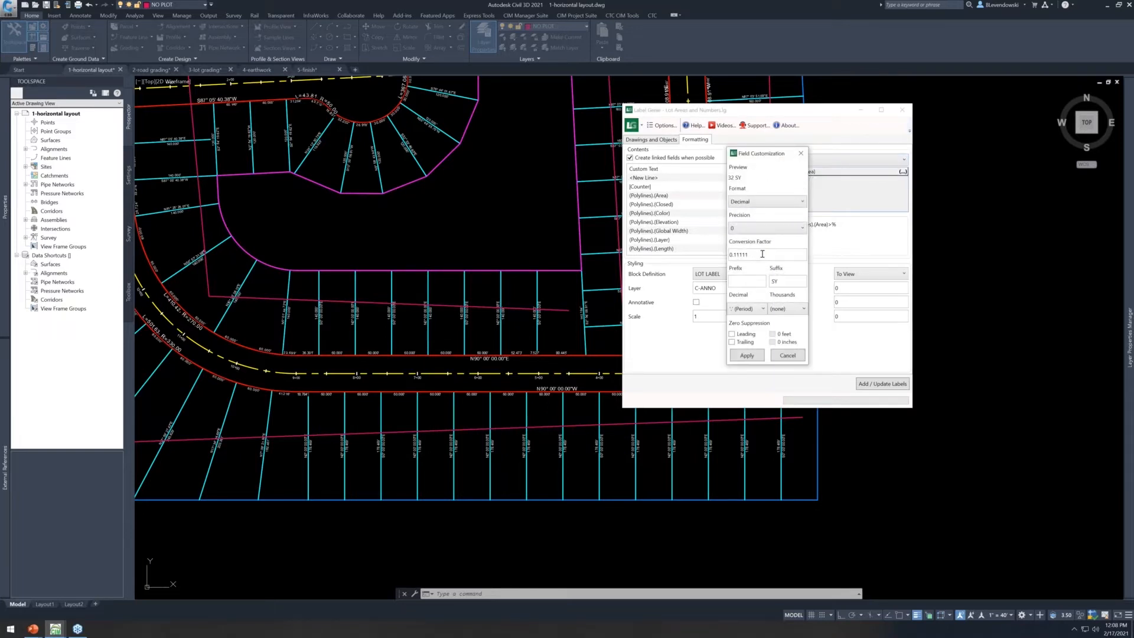
pyautogui.moveTo(759, 254); pyautogui.dragTo(689, 261)
pyautogui.click(759, 254)
pyautogui.click(789, 357)
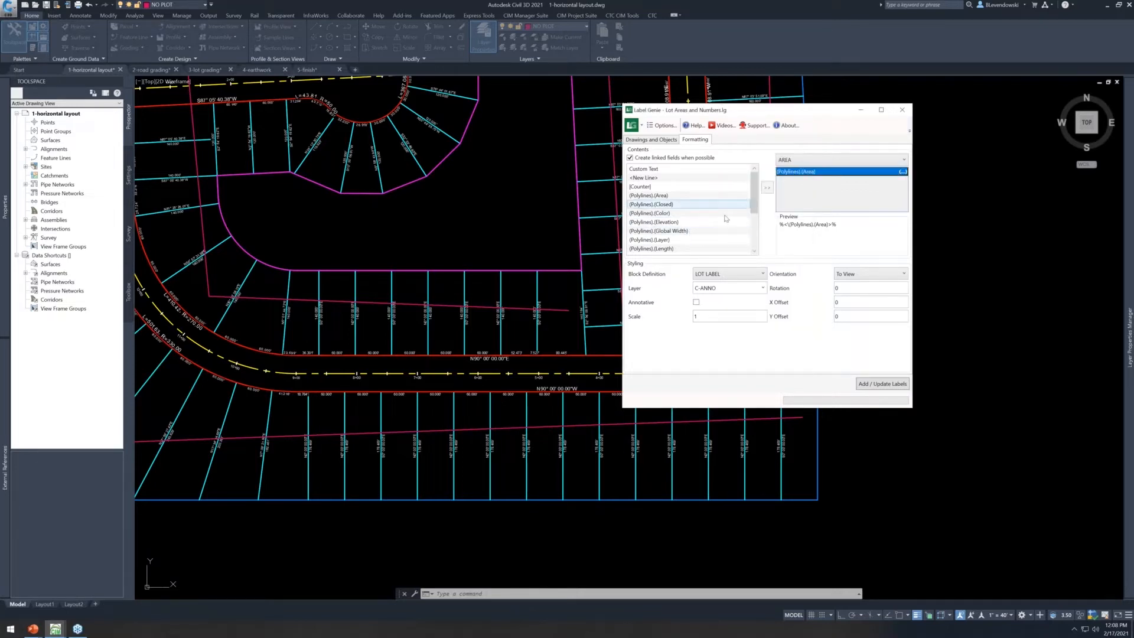
# Check the LOT attribute's counter start, increment and counter path polyline layer filter, leaving them unchanged
pyautogui.click(839, 159)
pyautogui.click(789, 176)
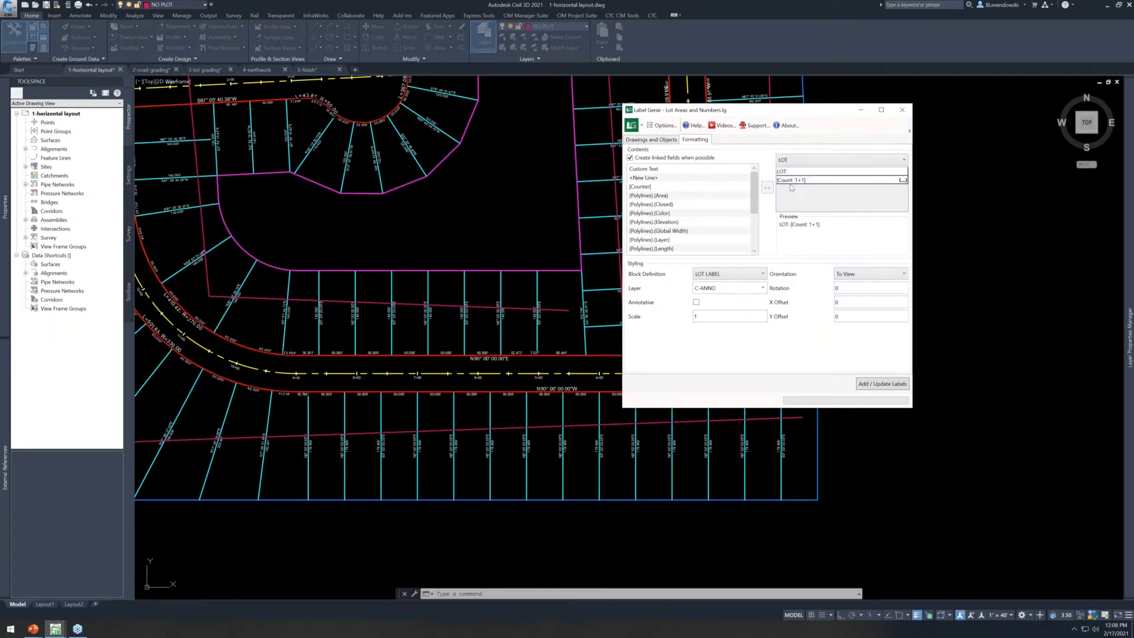
pyautogui.click(647, 187)
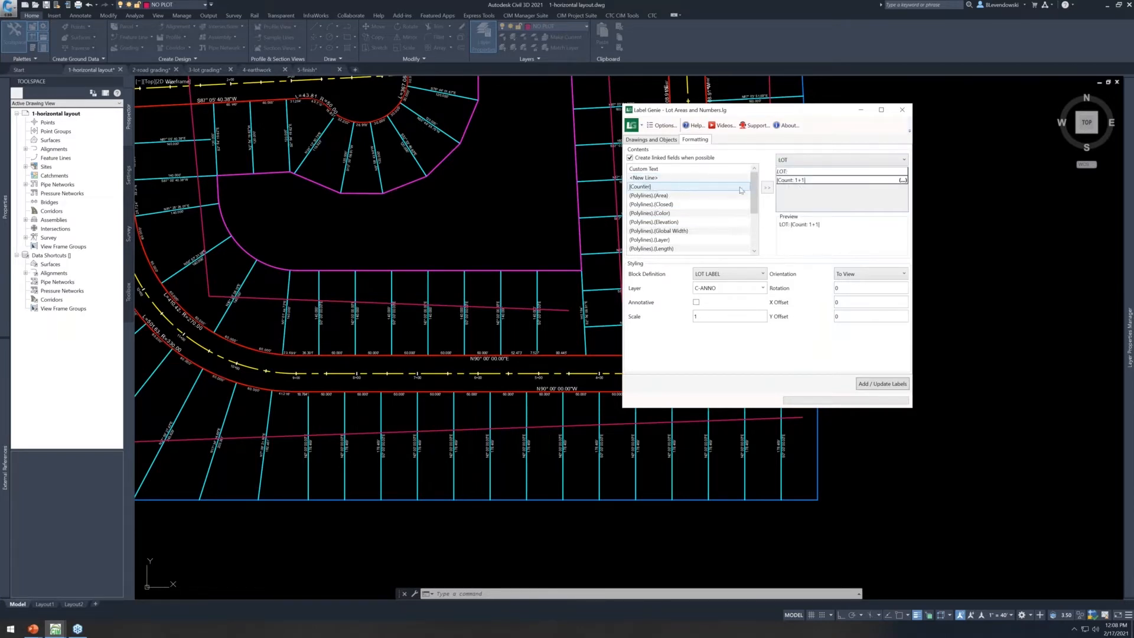
pyautogui.doubleClick(821, 180)
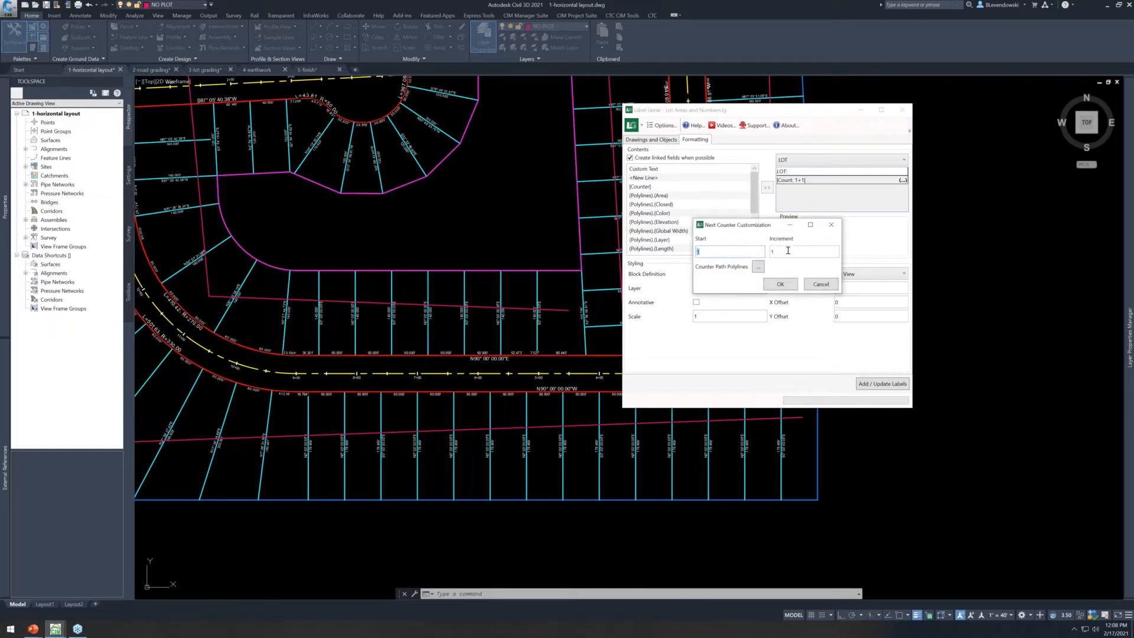
pyautogui.click(759, 267)
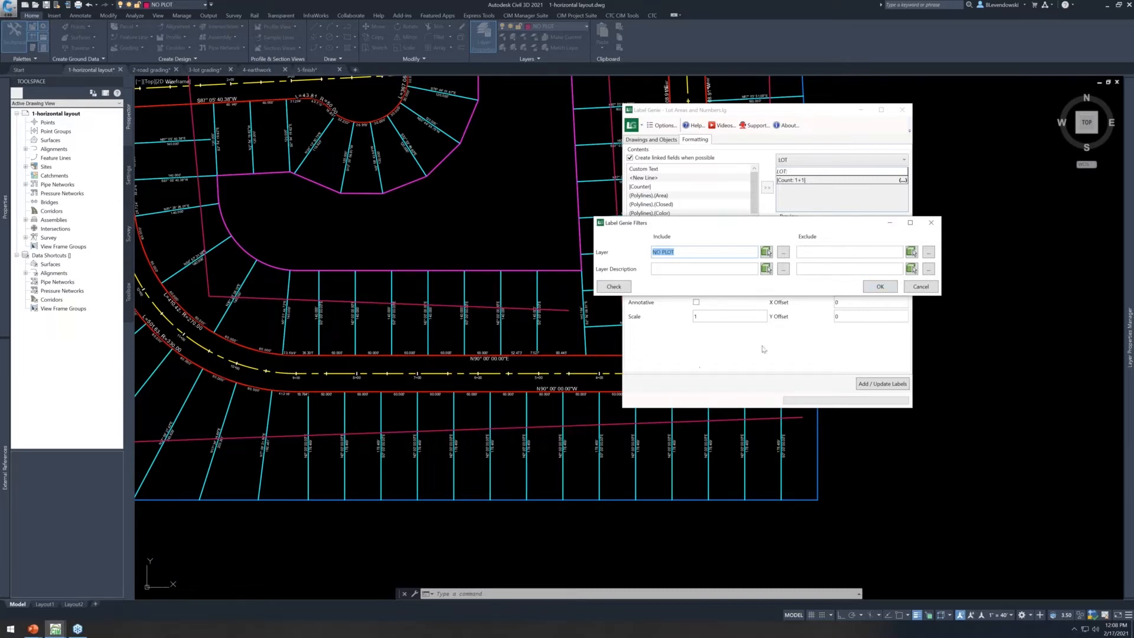
pyautogui.click(921, 287)
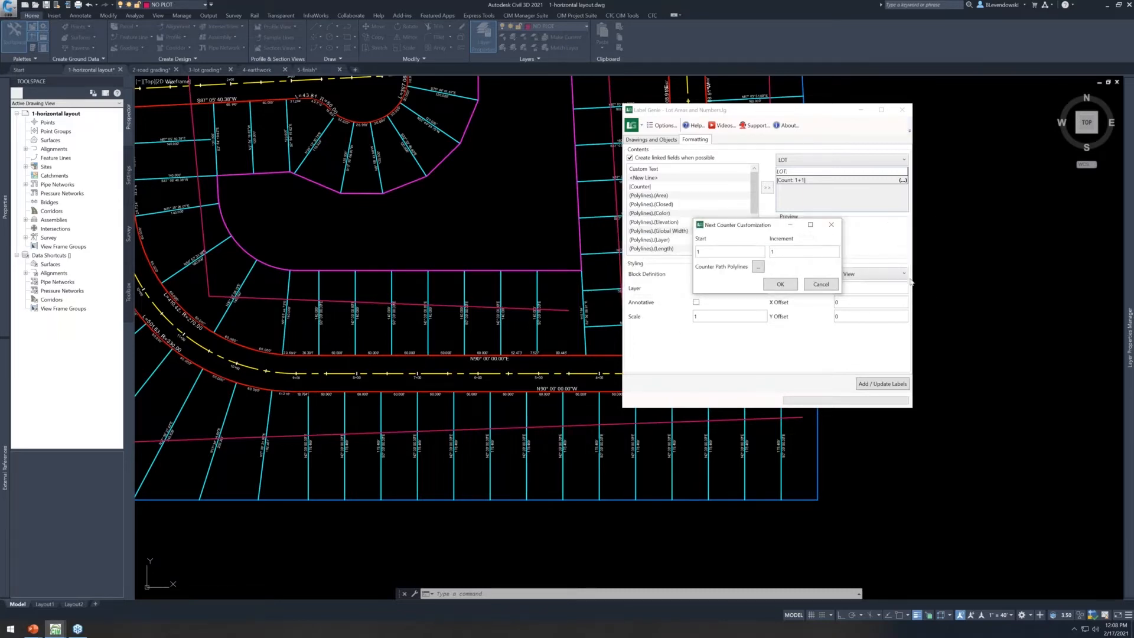
pyautogui.click(819, 285)
# Add the lot area and number labels to the drawing
pyautogui.click(865, 385)
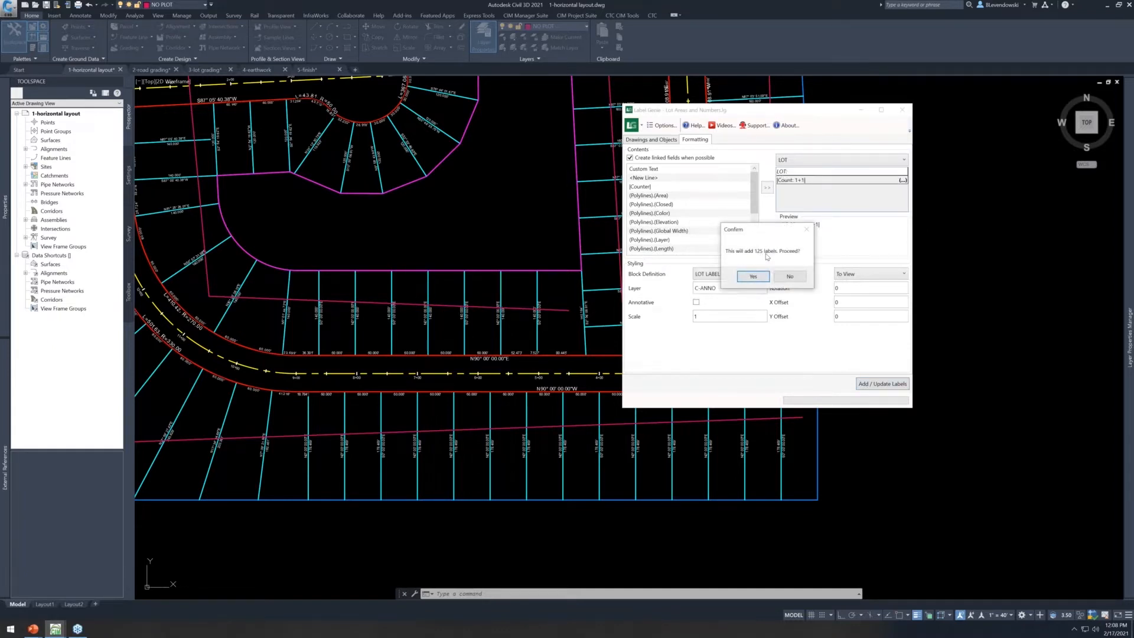
pyautogui.click(755, 276)
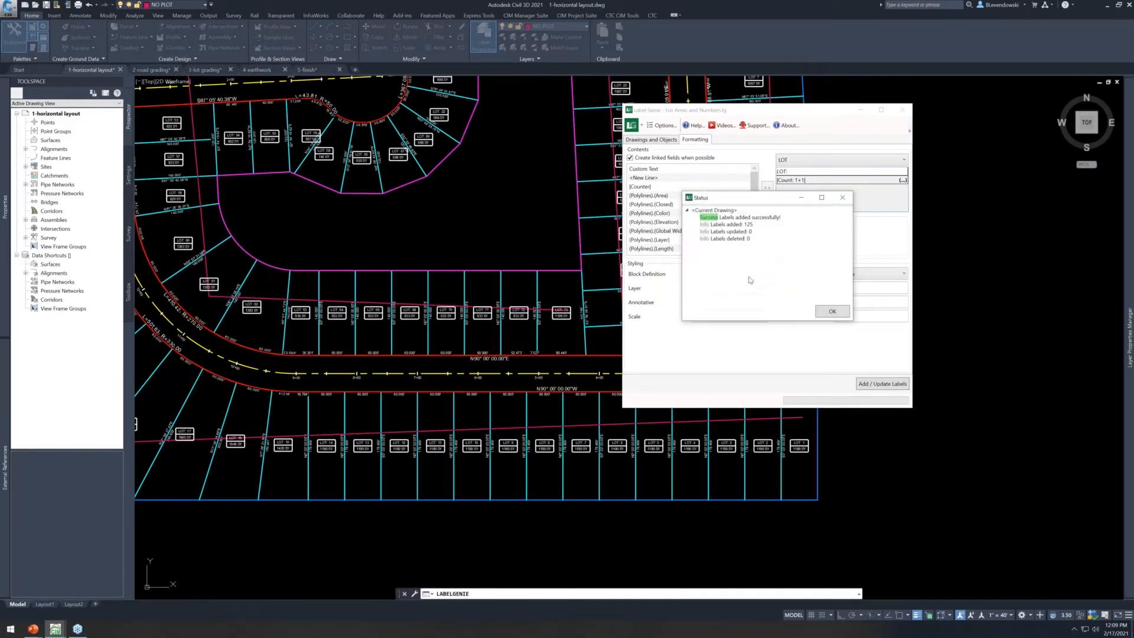
pyautogui.click(832, 311)
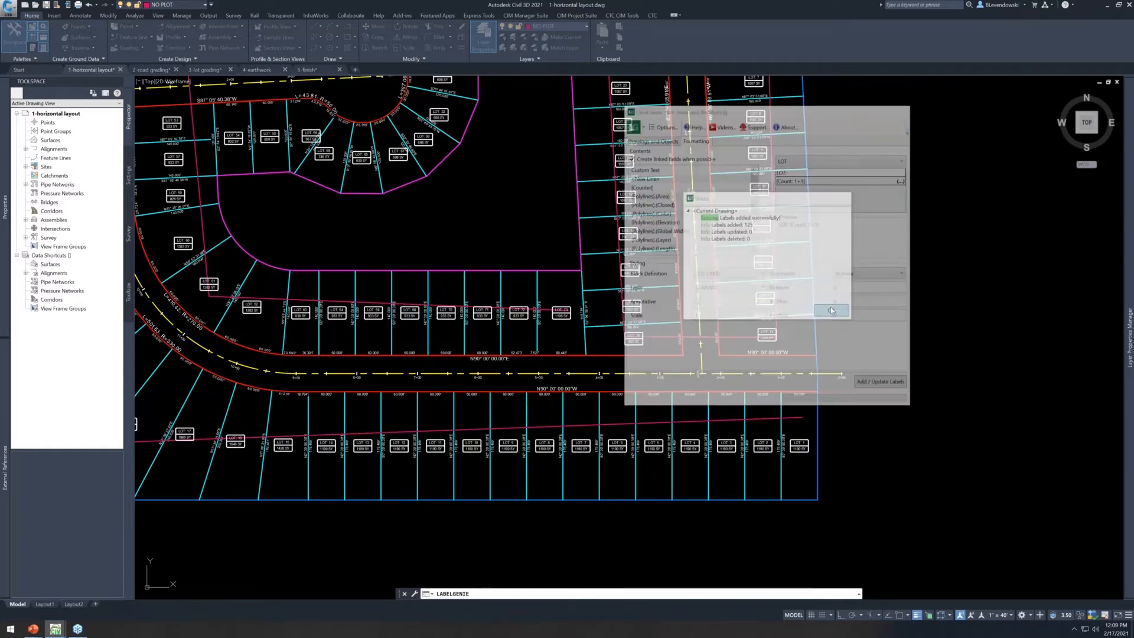
# Examine the lot number and area labels along the south row, from the southeast corner lot to the southwest corner
pyautogui.scroll(6, 798, 449)
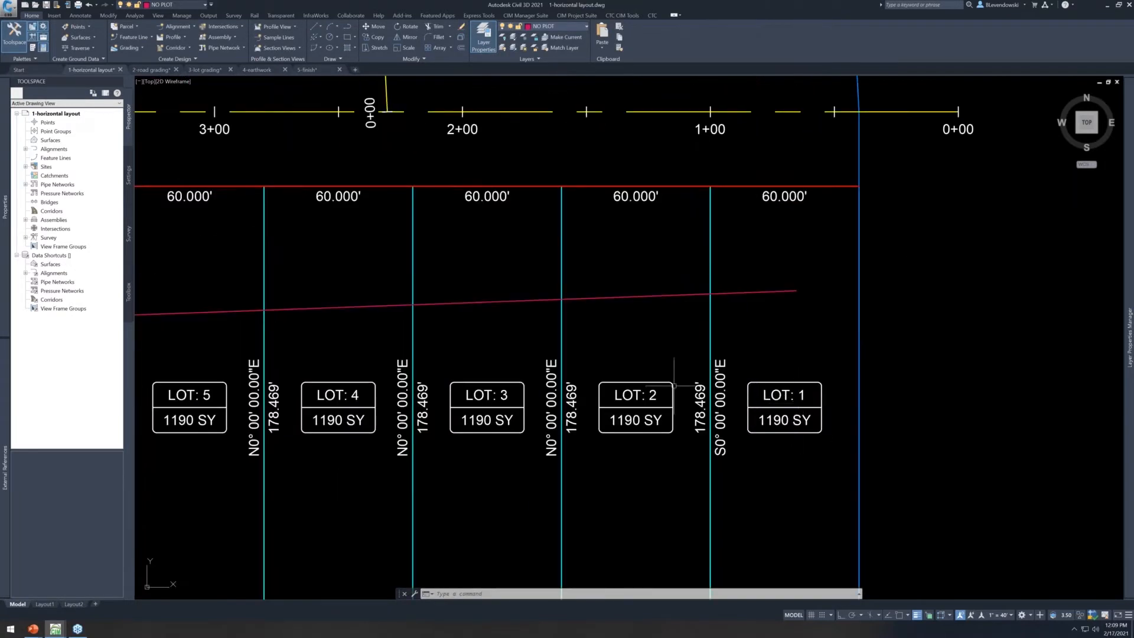
pyautogui.scroll(-2, 524, 408)
pyautogui.moveTo(470, 462); pyautogui.dragTo(720, 457, button='middle')
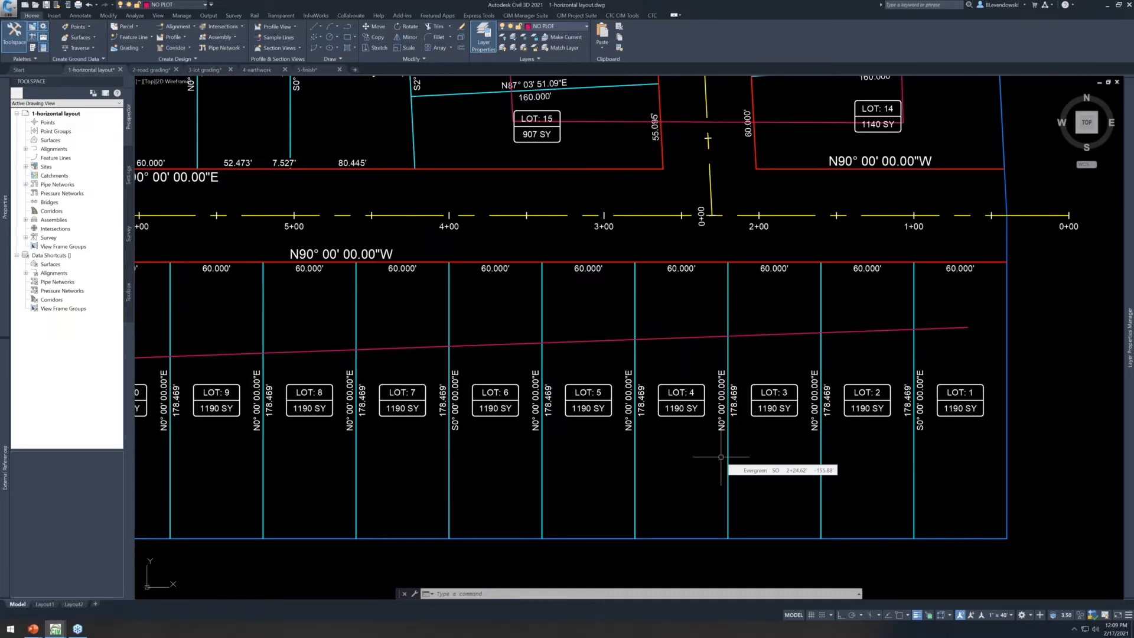
pyautogui.scroll(-2, 821, 434)
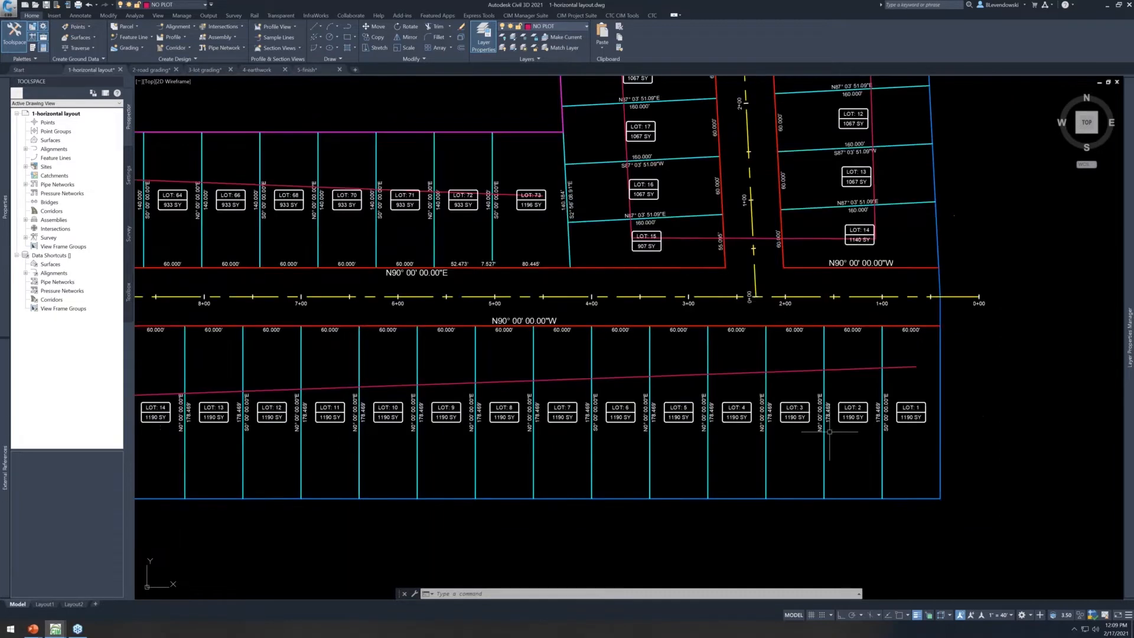
pyautogui.moveTo(380, 463); pyautogui.dragTo(937, 483, button='middle')
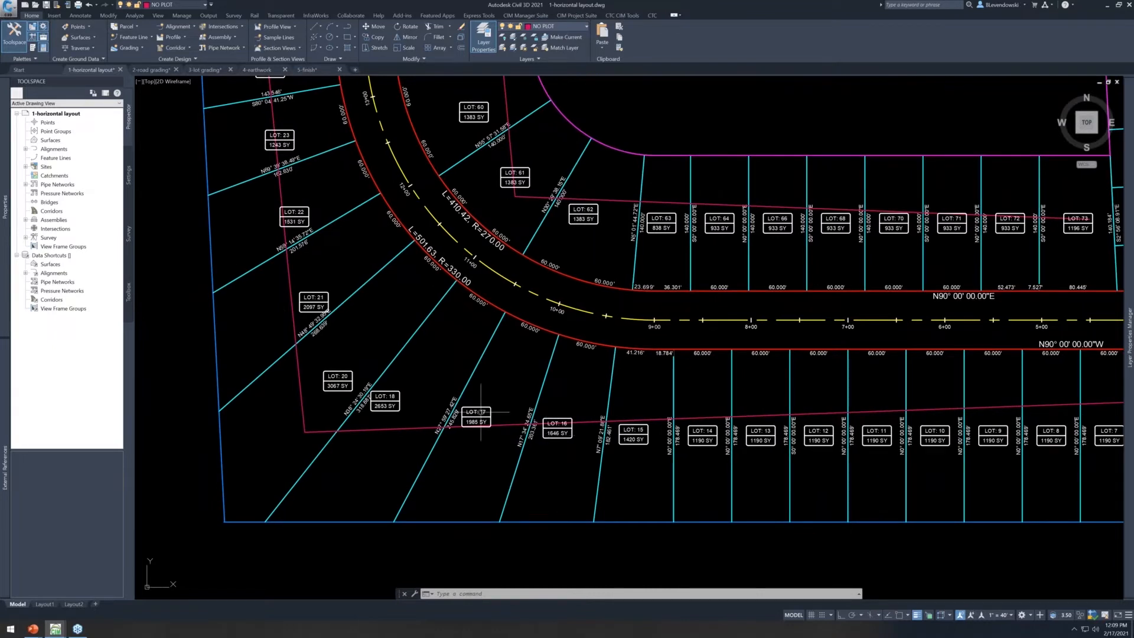
pyautogui.scroll(2, 481, 412)
pyautogui.scroll(-2, 481, 436)
pyautogui.press('Escape')
pyautogui.press('Escape')
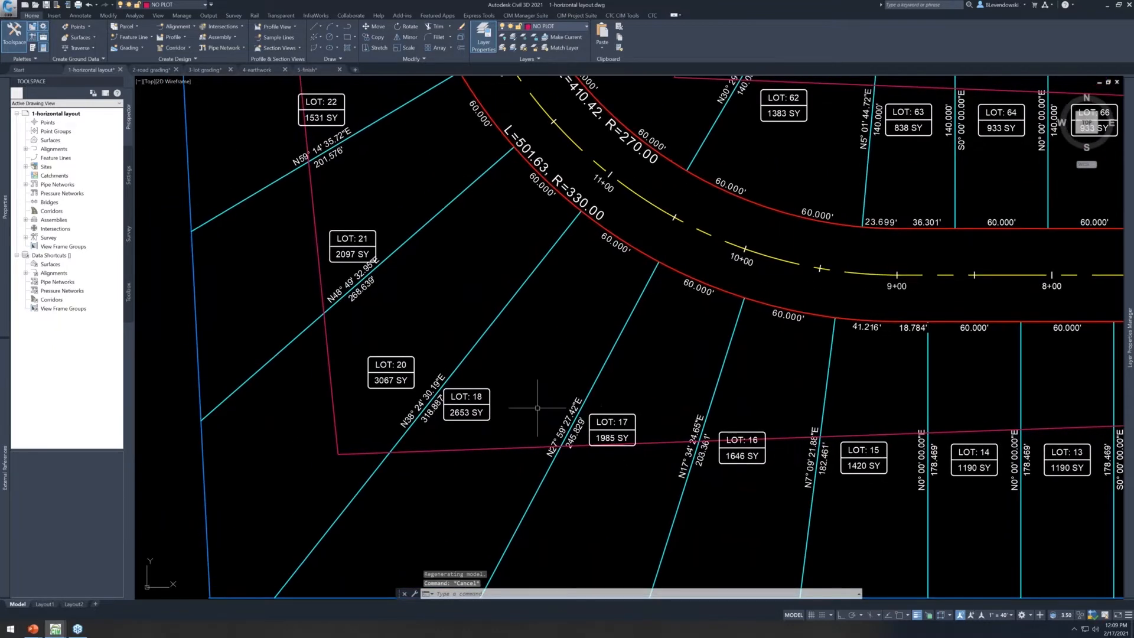
# Examine the lot labels up the west side, around the cul-de-sac and back to the southeast lots
pyautogui.moveTo(453, 232)
pyautogui.mouseDown(button='middle')
pyautogui.moveTo(474, 317)
pyautogui.moveTo(493, 559)
pyautogui.mouseUp(button='middle')
pyautogui.scroll(4, 449, 361)
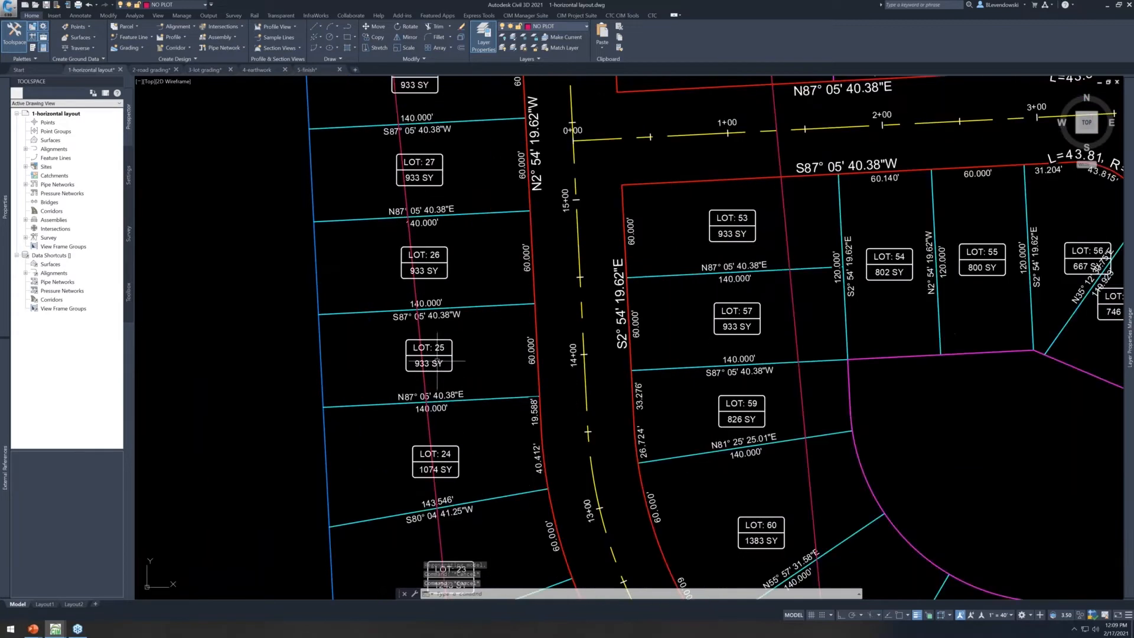
pyautogui.scroll(-5, 443, 350)
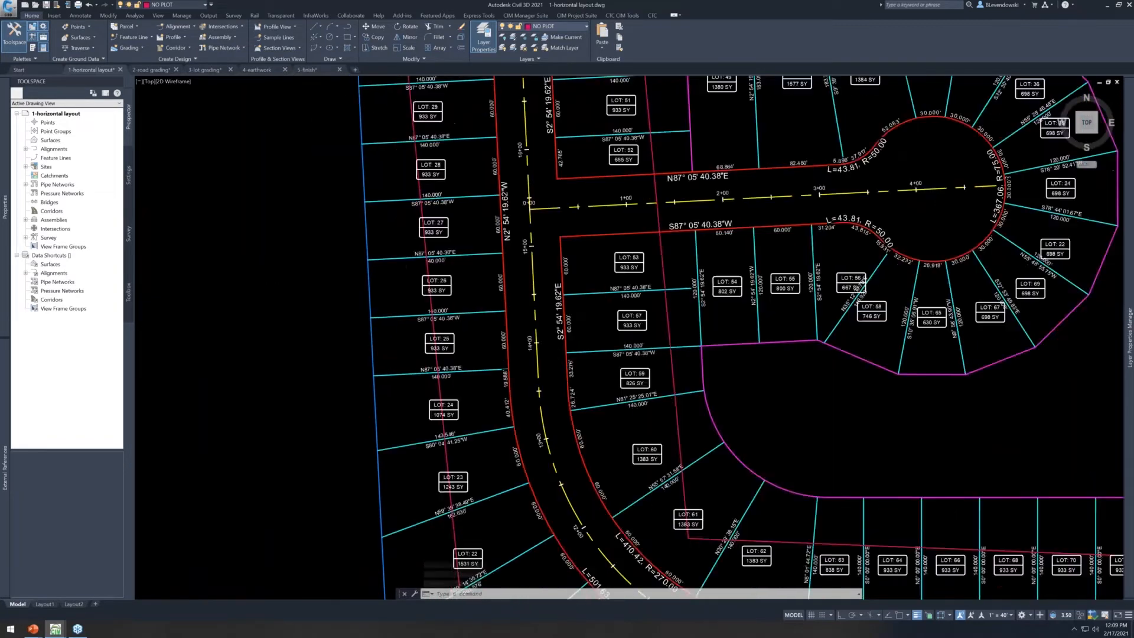
pyautogui.press('Escape')
pyautogui.moveTo(642, 514); pyautogui.dragTo(361, 345, button='middle')
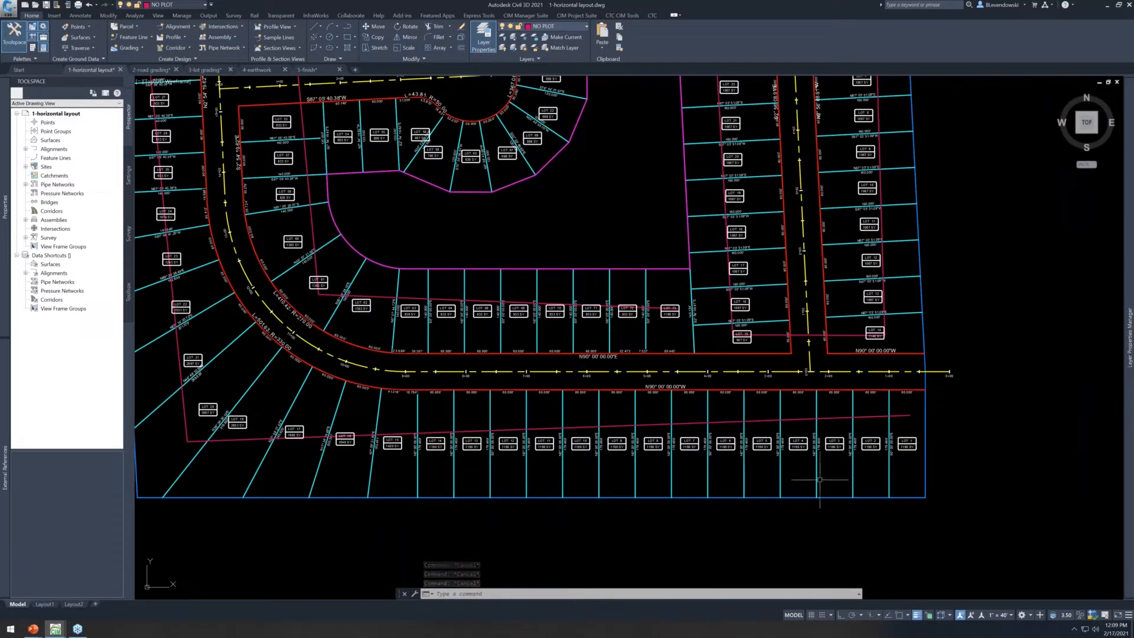
pyautogui.scroll(2, 839, 479)
pyautogui.moveTo(744, 404); pyautogui.dragTo(478, 411, button='middle')
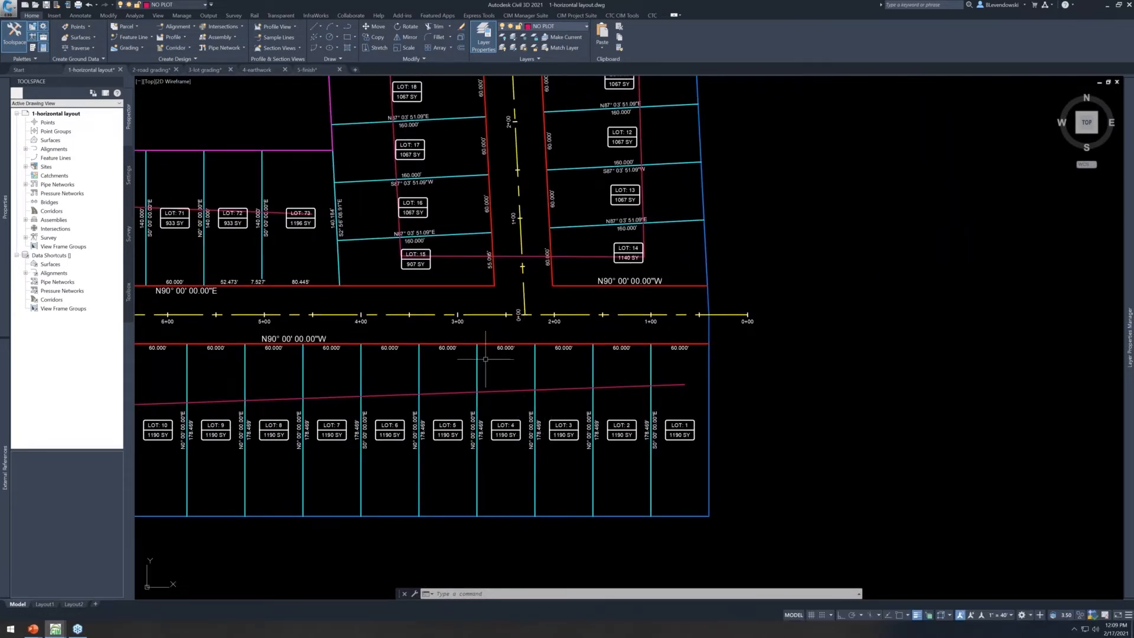
# Start a Data Wizard table setup for the current drawing, include only blocks and refresh the item counts
pyautogui.click(575, 16)
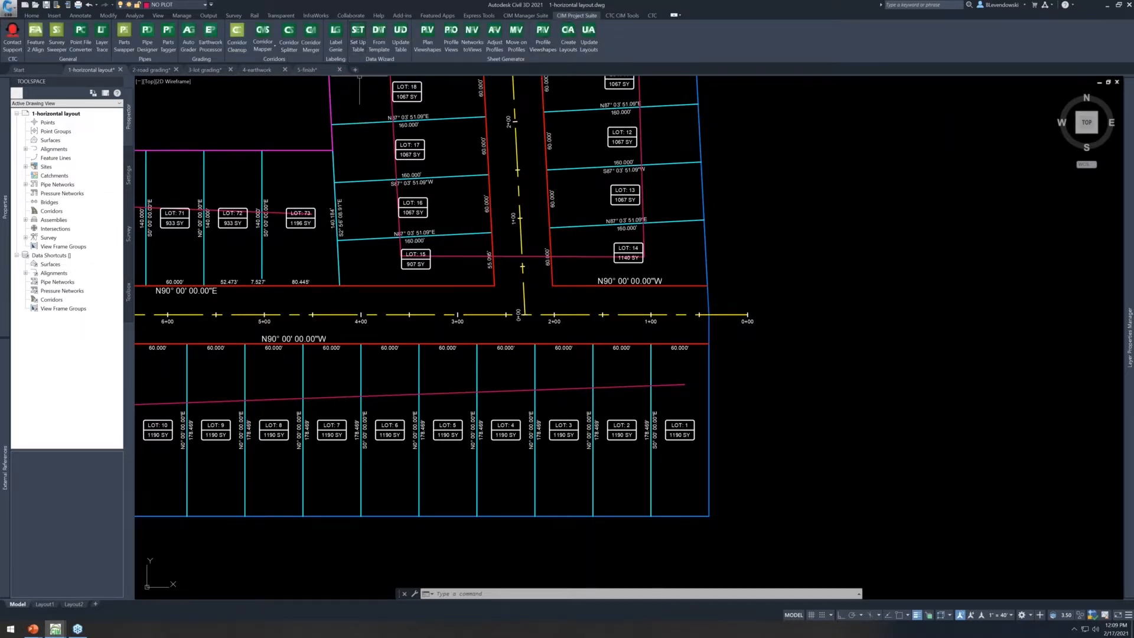
pyautogui.click(358, 34)
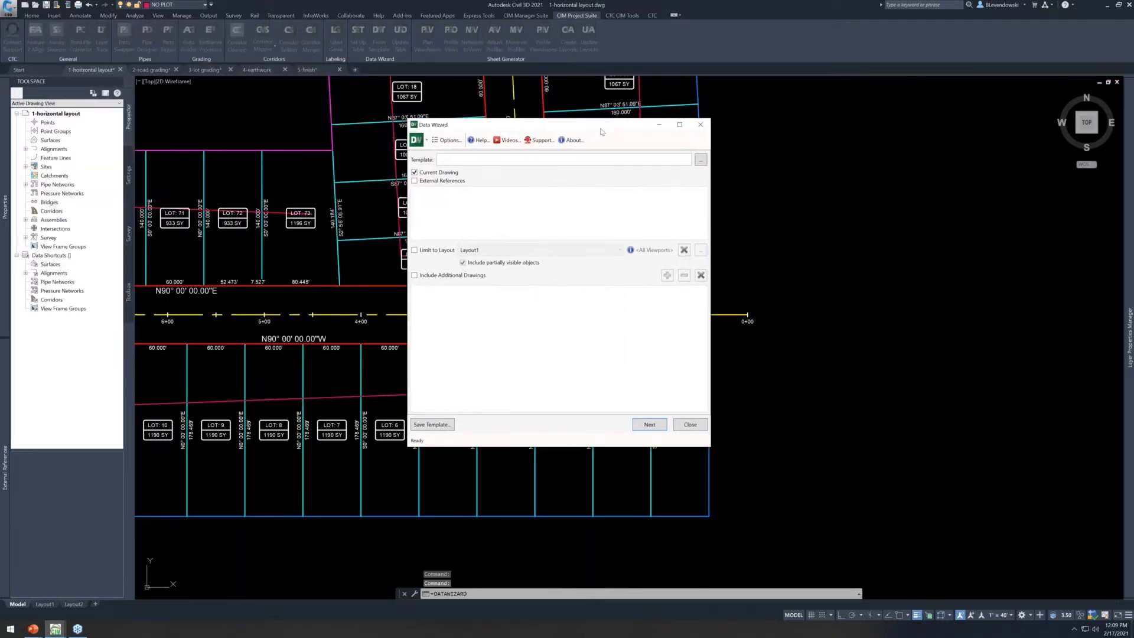
pyautogui.click(648, 426)
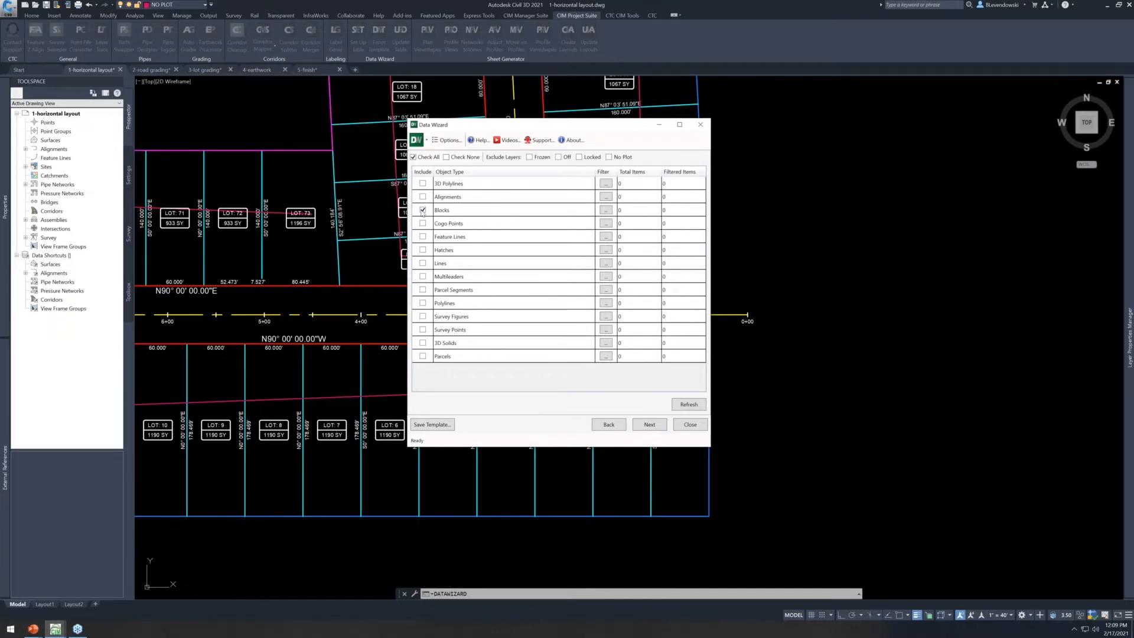
pyautogui.click(695, 408)
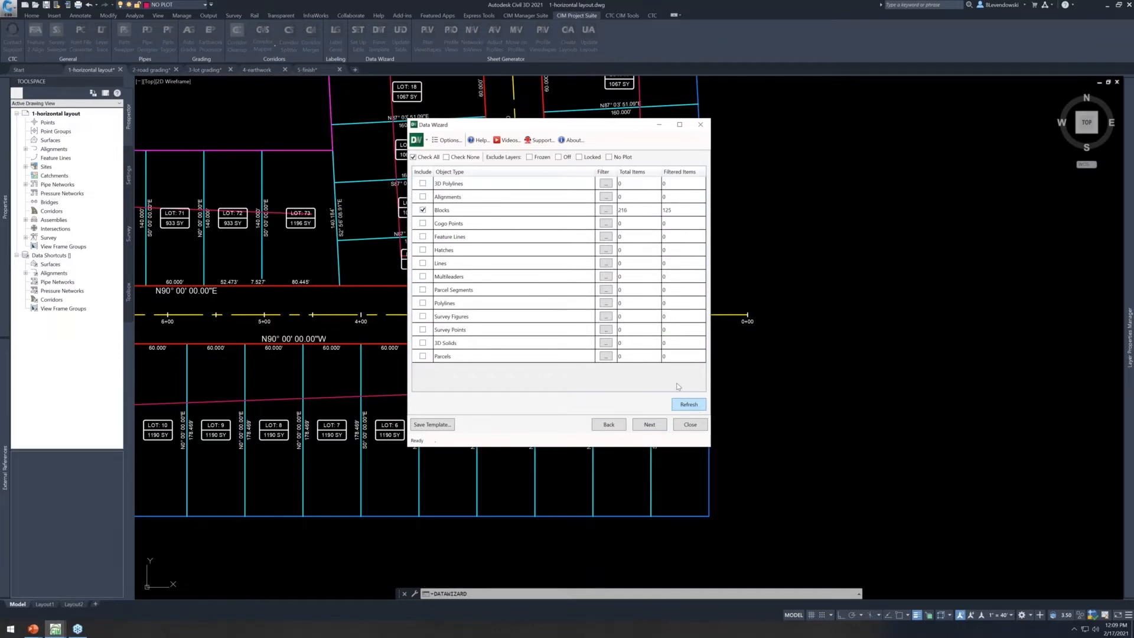
# Keep the blocks filtered to the object name LOT LABEL and proceed to the data to extract
pyautogui.click(606, 211)
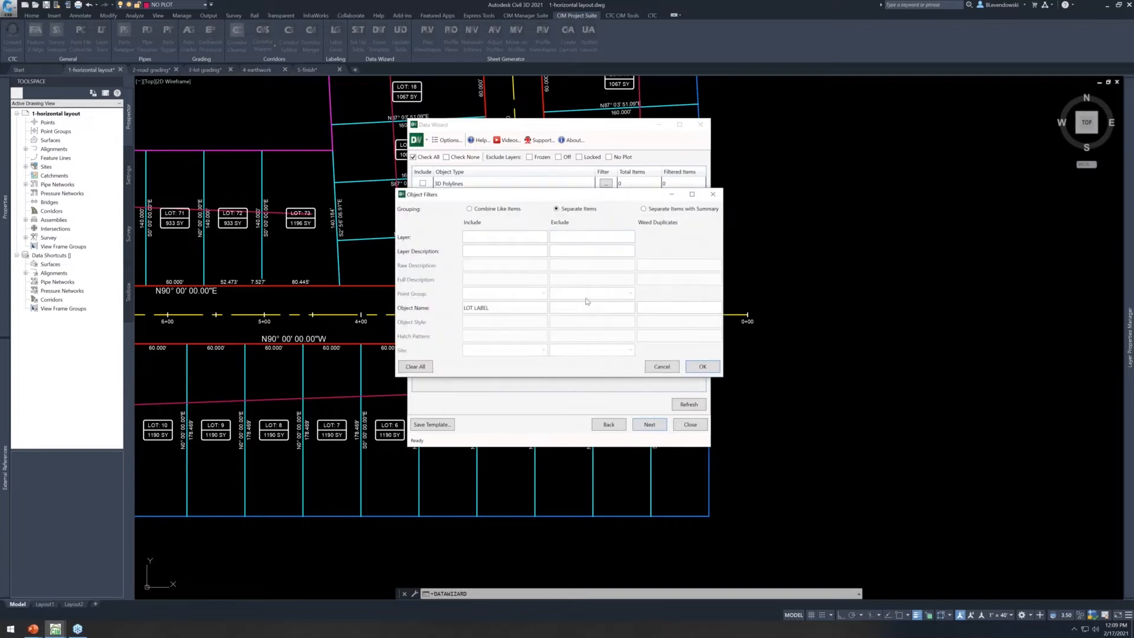
pyautogui.moveTo(496, 308); pyautogui.dragTo(412, 316)
pyautogui.click(507, 309)
pyautogui.click(701, 366)
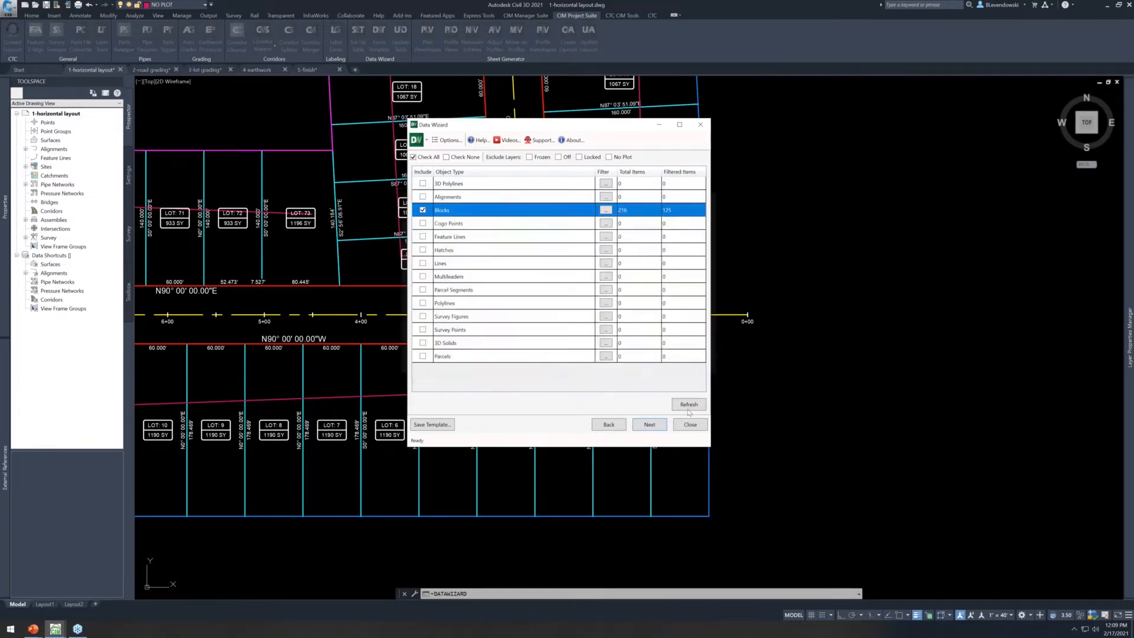
pyautogui.click(650, 424)
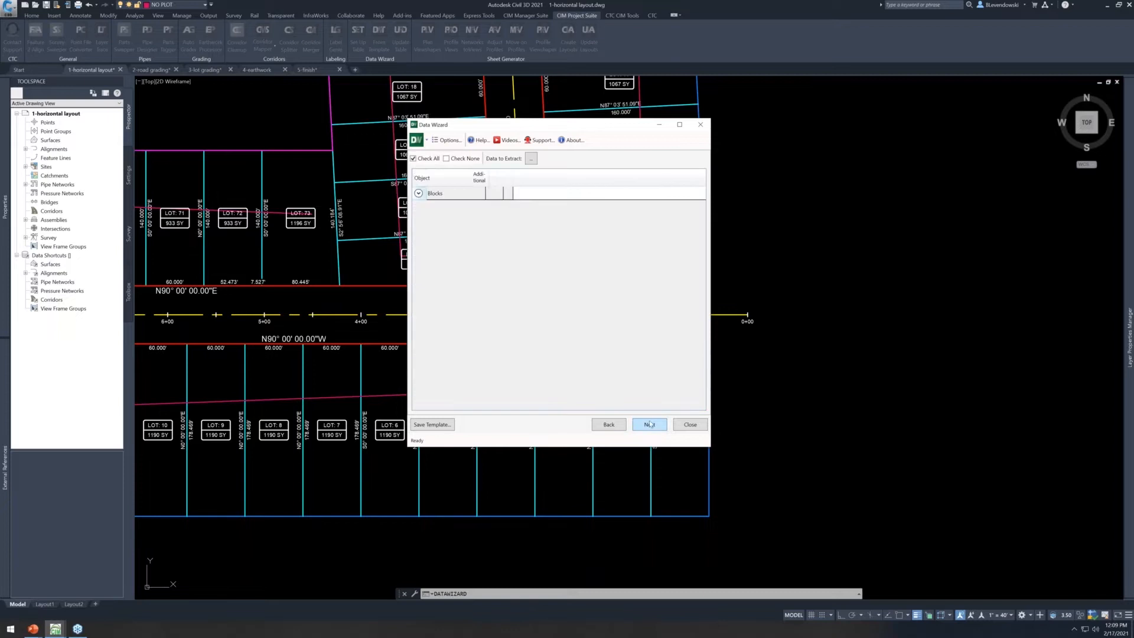
# Expand the blocks list and check which attributes are extracted from the first LOT LABEL block, leaving them unchanged
pyautogui.click(419, 194)
pyautogui.click(419, 193)
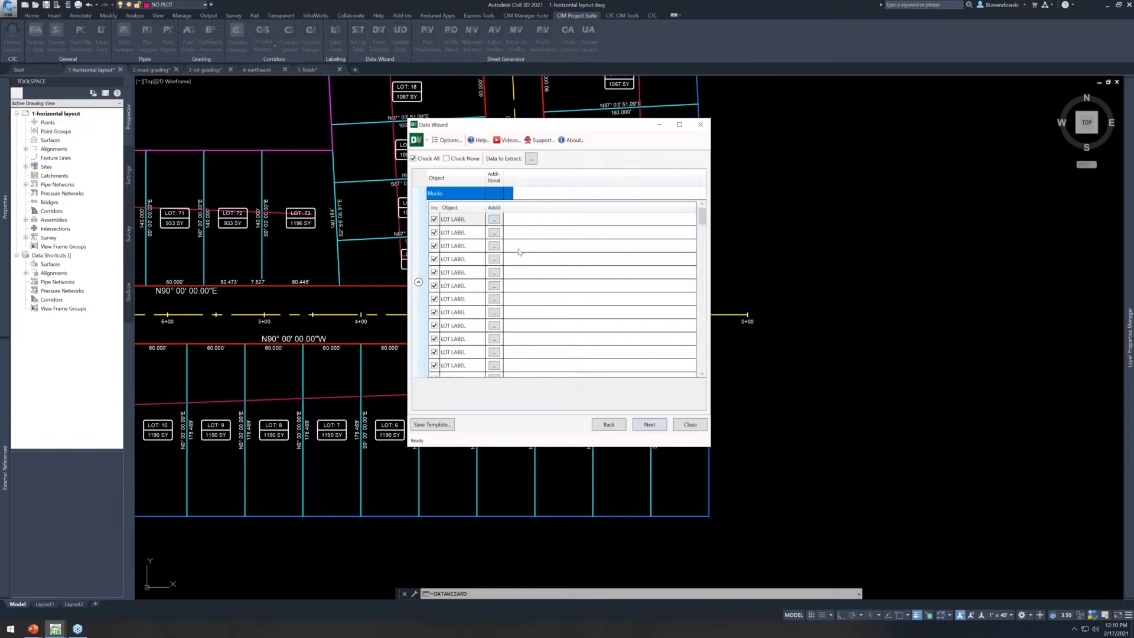
pyautogui.click(494, 219)
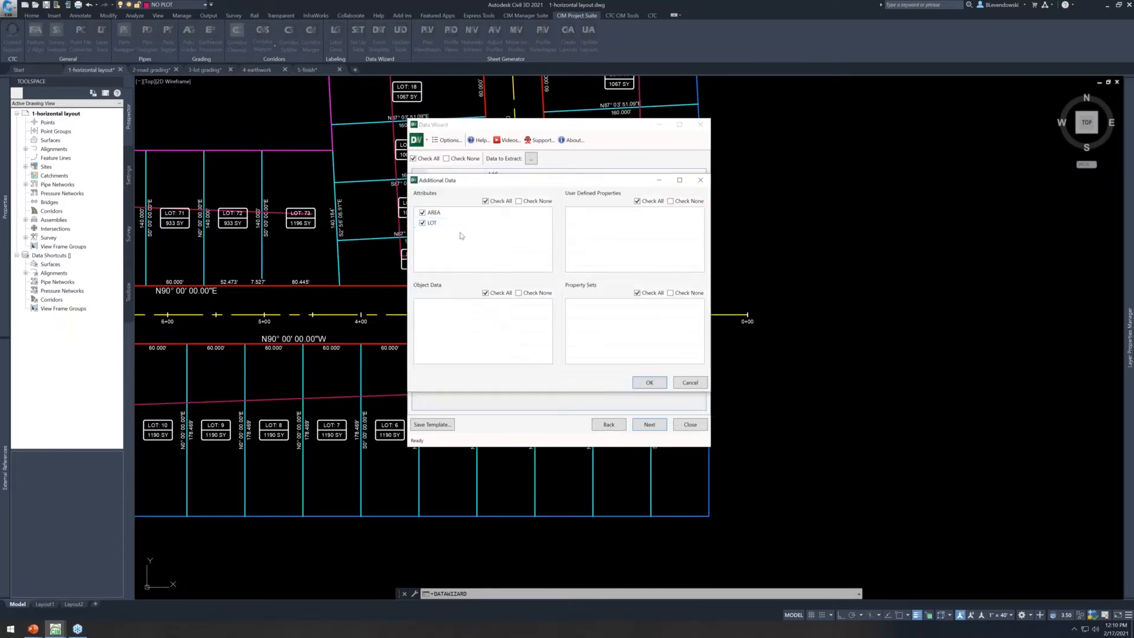
pyautogui.click(690, 383)
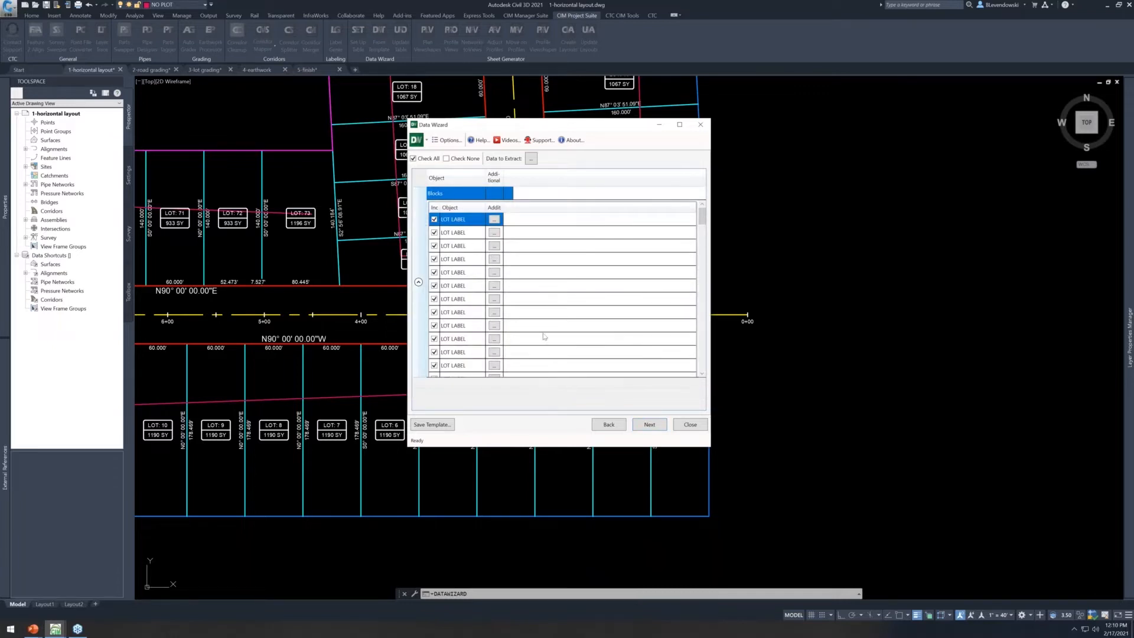
# Output the LOT and AREA data as a Standard-style AutoCAD table placed in the empty area east of the subdivision
pyautogui.click(650, 425)
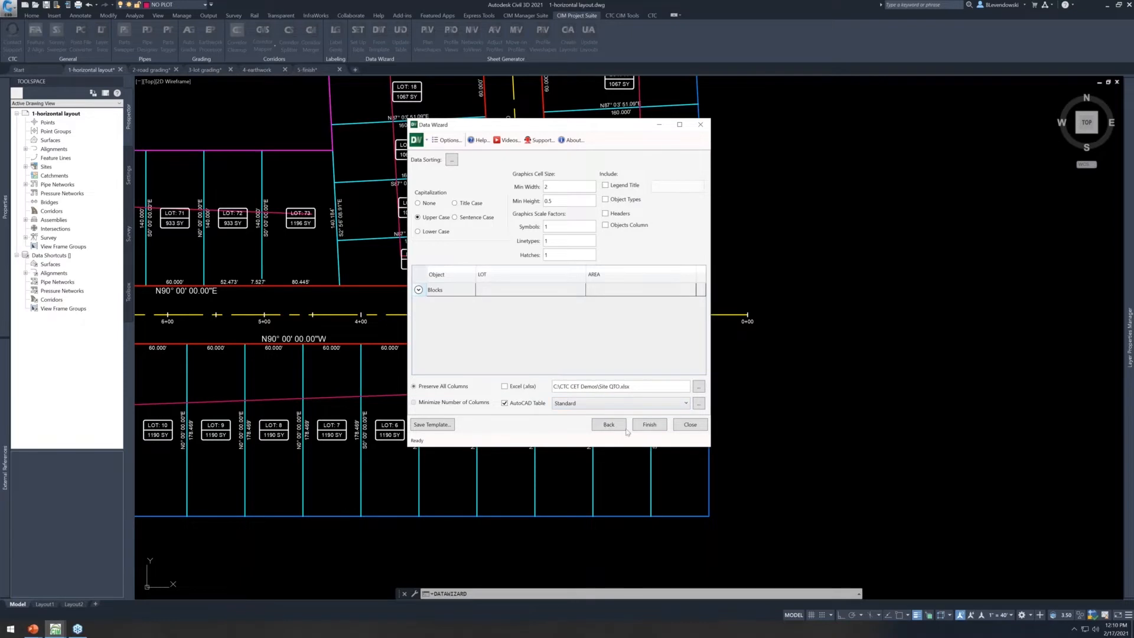
pyautogui.click(650, 425)
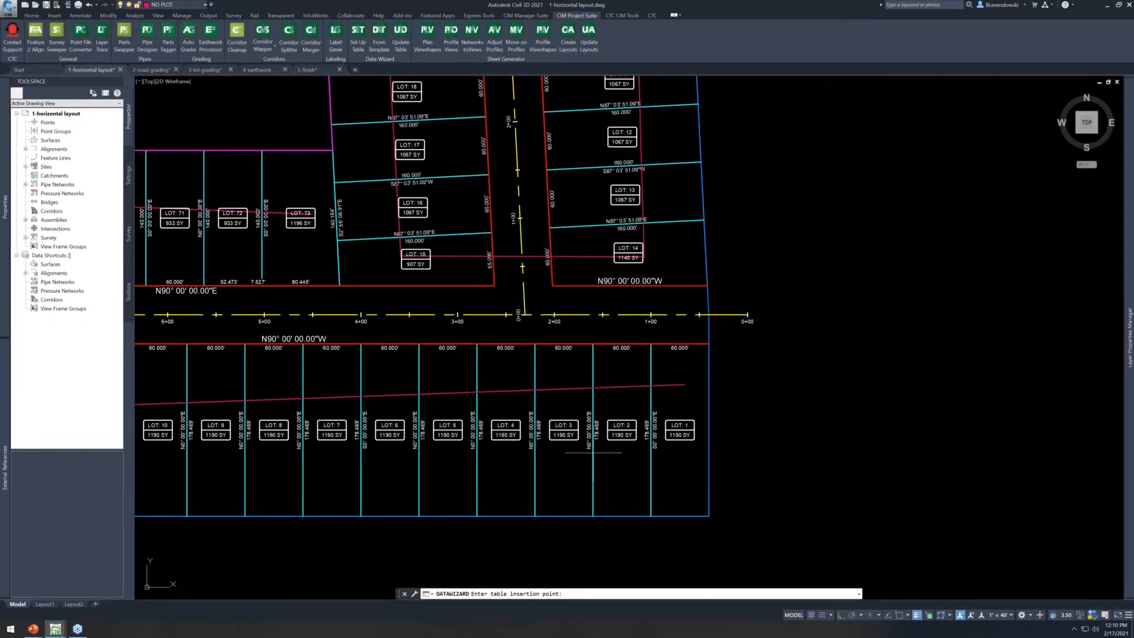
pyautogui.scroll(-2, 585, 452)
pyautogui.scroll(-2, 591, 464)
pyautogui.click(694, 386)
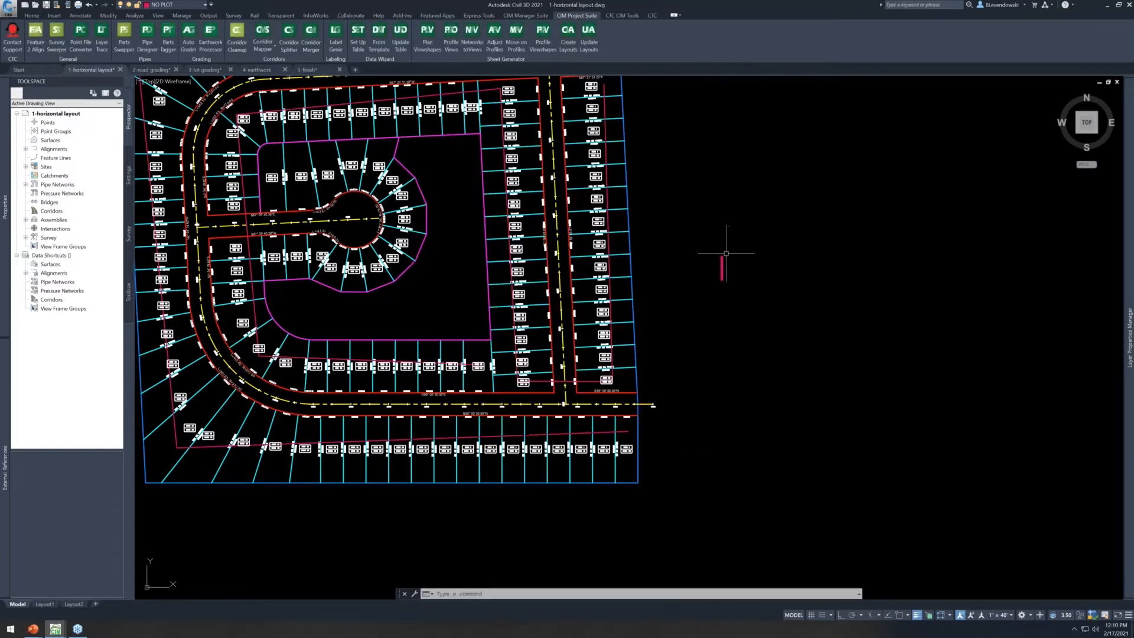
# Examine the lot numbers and areas listed in the placed table
pyautogui.scroll(15, 726, 254)
pyautogui.moveTo(734, 325); pyautogui.dragTo(587, 117, button='middle')
pyautogui.scroll(-4, 636, 234)
pyautogui.scroll(2, 624, 419)
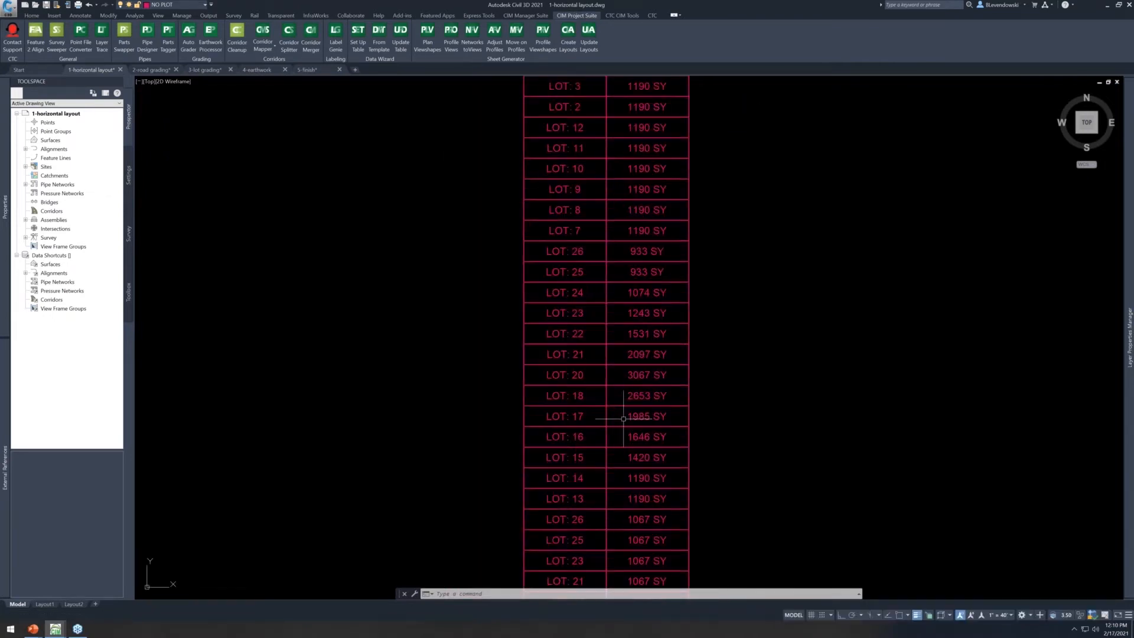
# Zoom out to the whole subdivision, switch to the PowerPoint slide show and advance it to the Road grading outline
pyautogui.scroll(-9, 692, 329)
pyautogui.moveTo(423, 498)
pyautogui.mouseDown(button='middle')
pyautogui.moveTo(683, 314)
pyautogui.moveTo(760, 235)
pyautogui.mouseUp(button='middle')
pyautogui.scroll(-10, 762, 304)
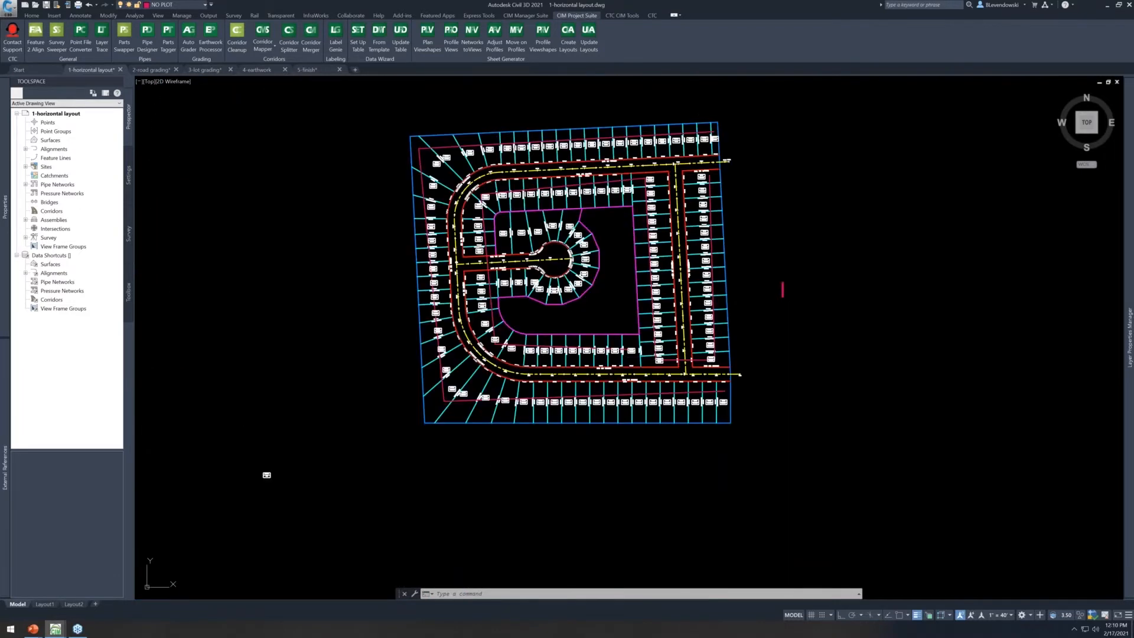
pyautogui.press('Escape')
pyautogui.press('Escape')
pyautogui.press('Escape')
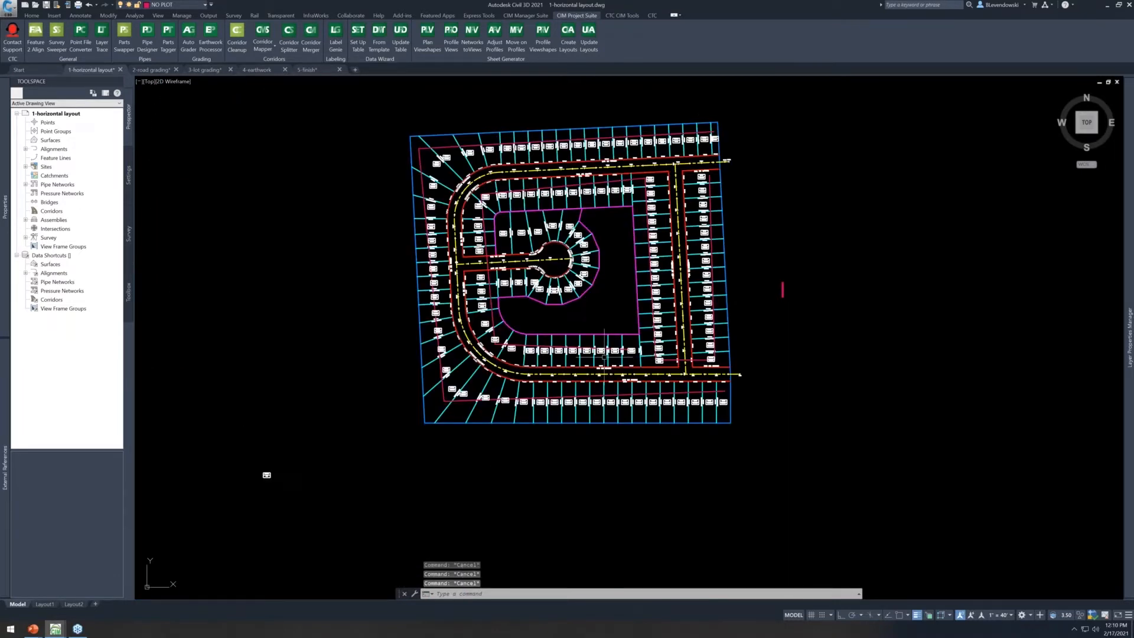
pyautogui.hotkey('alt', 'Tab')
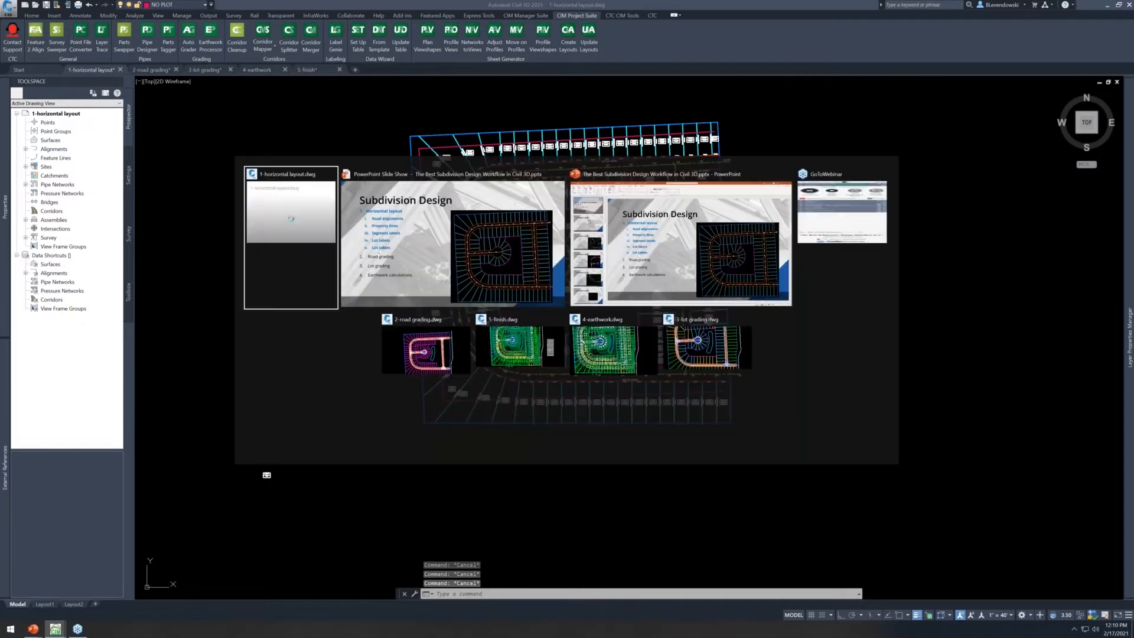
pyautogui.click(464, 255)
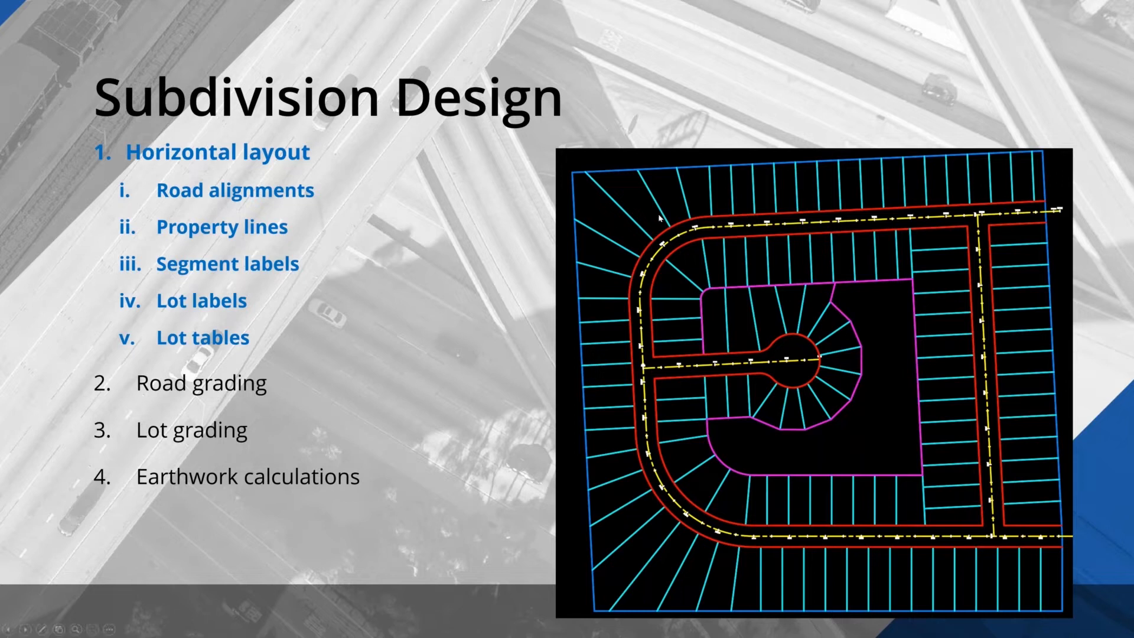
pyautogui.click(332, 323)
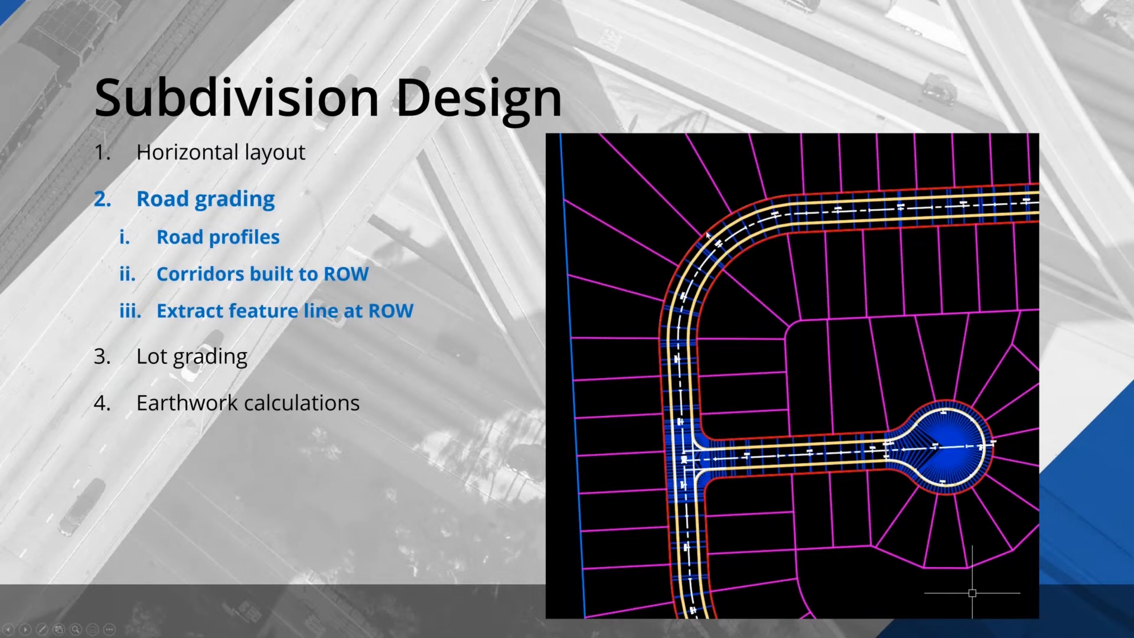
pyautogui.click(720, 220)
# Switch back to Civil 3D, bring up the 2-road grading drawing and examine the southern road and its intersection
pyautogui.hotkey('alt', 'Tab')
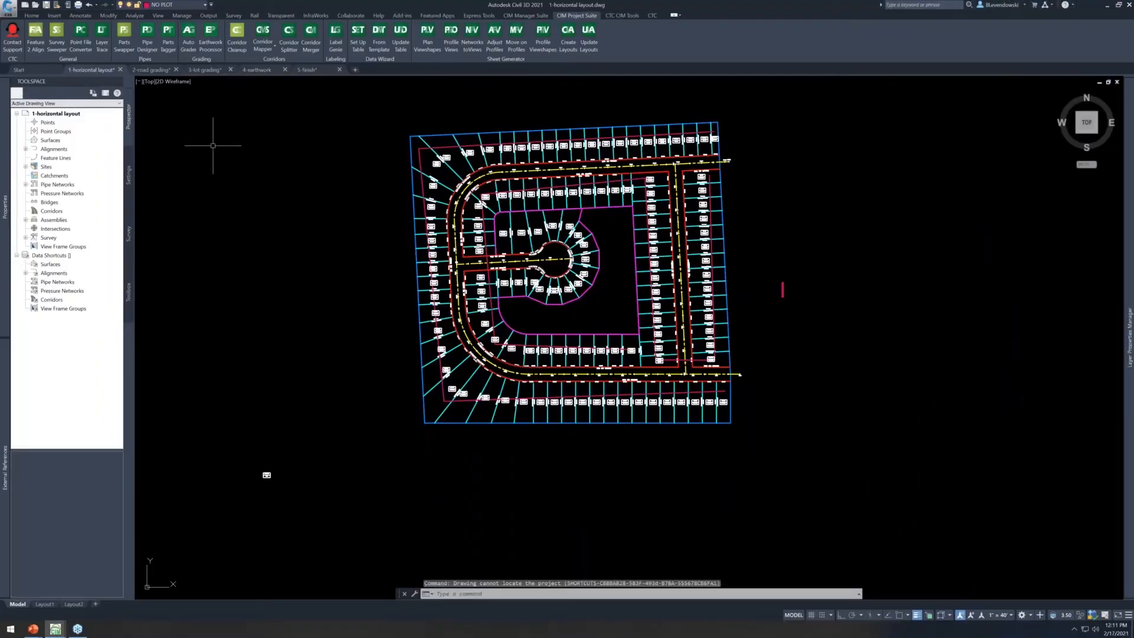
pyautogui.click(161, 71)
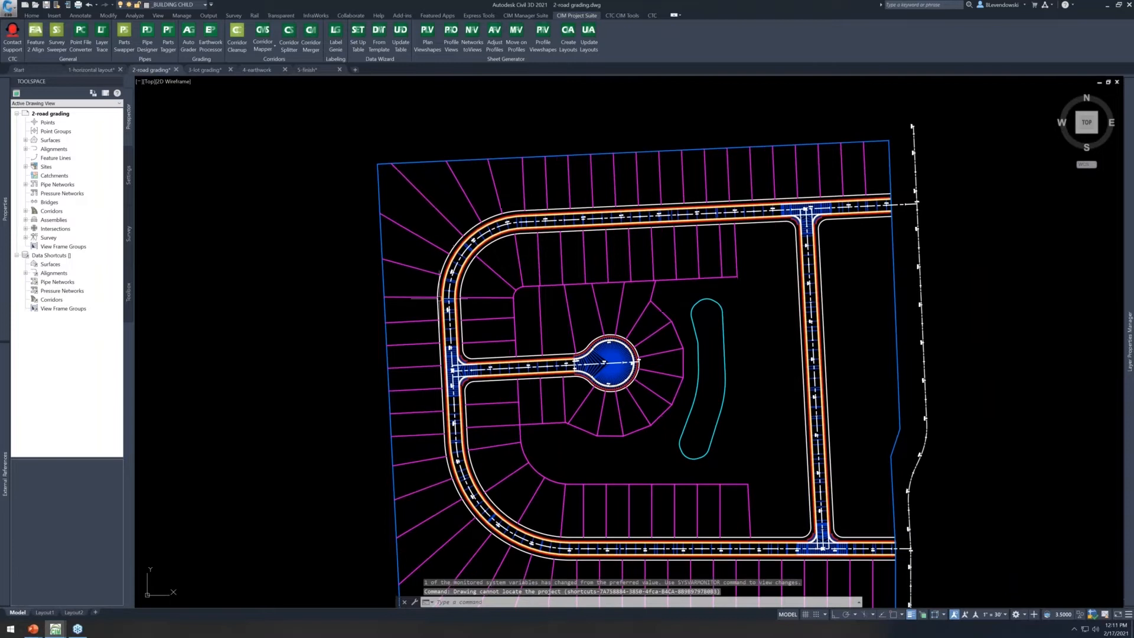
pyautogui.scroll(-3, 671, 439)
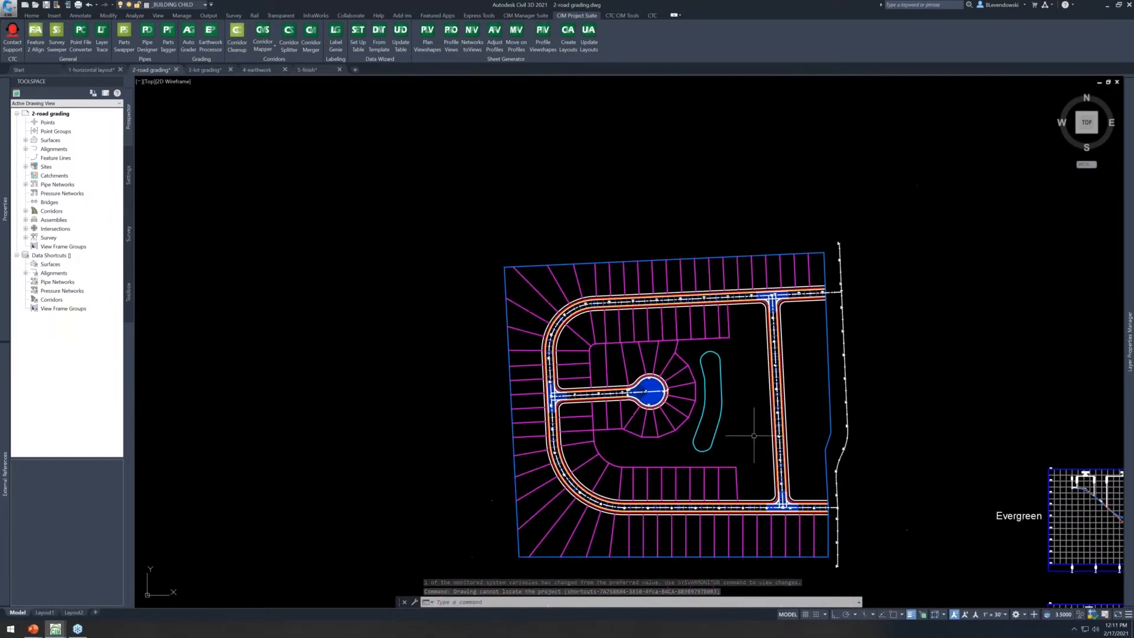
pyautogui.moveTo(862, 451); pyautogui.dragTo(491, 435, button='middle')
pyautogui.moveTo(551, 475); pyautogui.dragTo(707, 471, button='middle')
pyautogui.scroll(6, 539, 407)
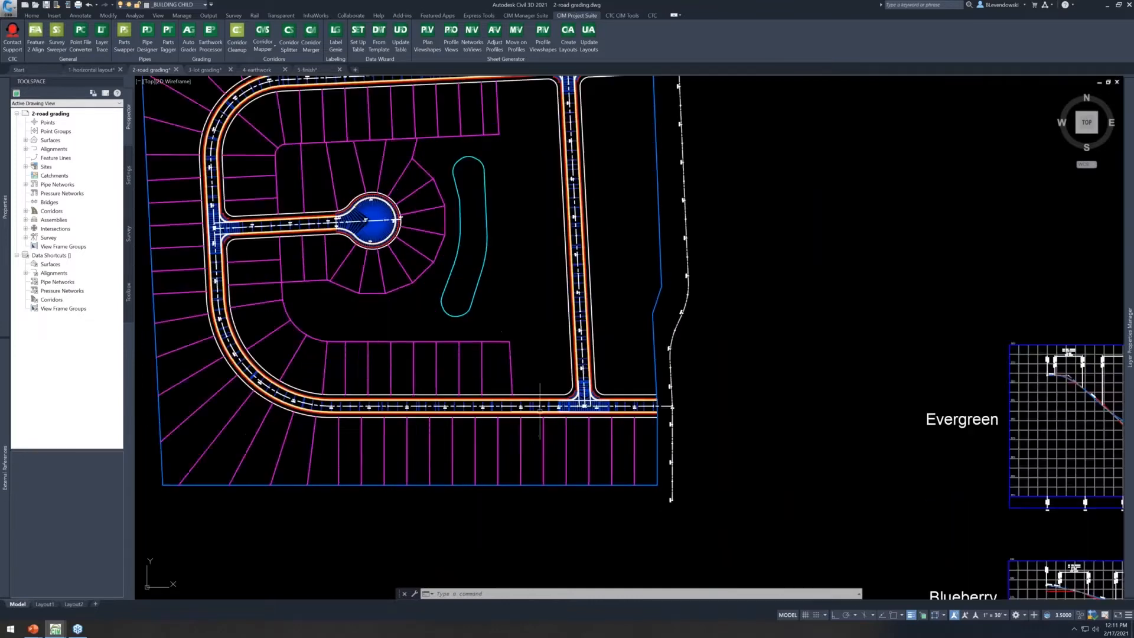
pyautogui.scroll(4, 605, 390)
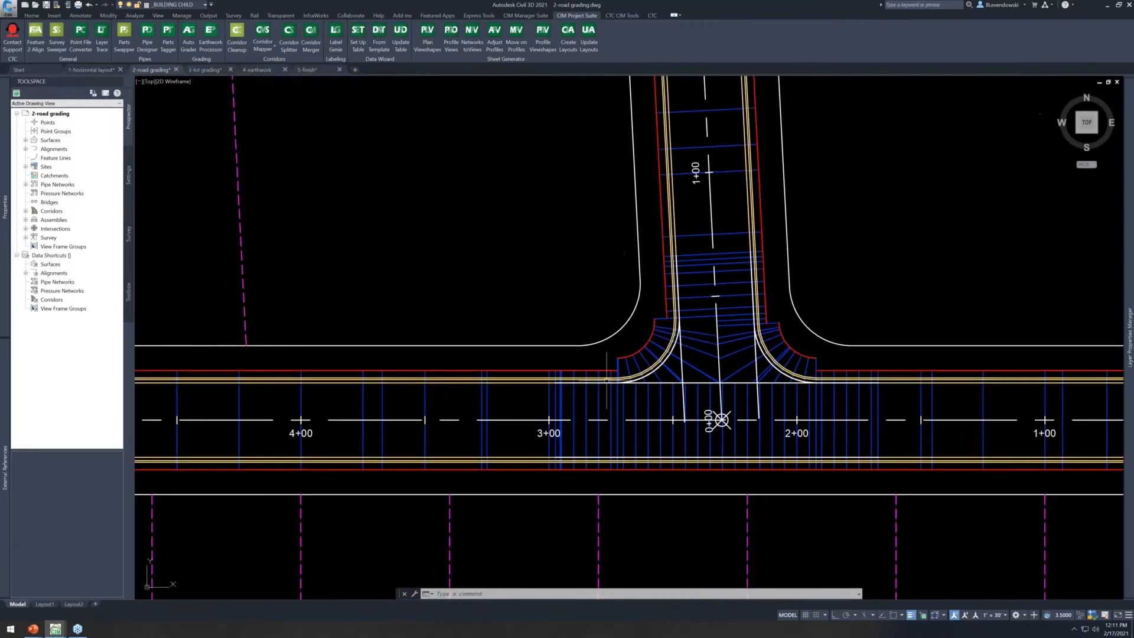
pyautogui.scroll(-4, 616, 453)
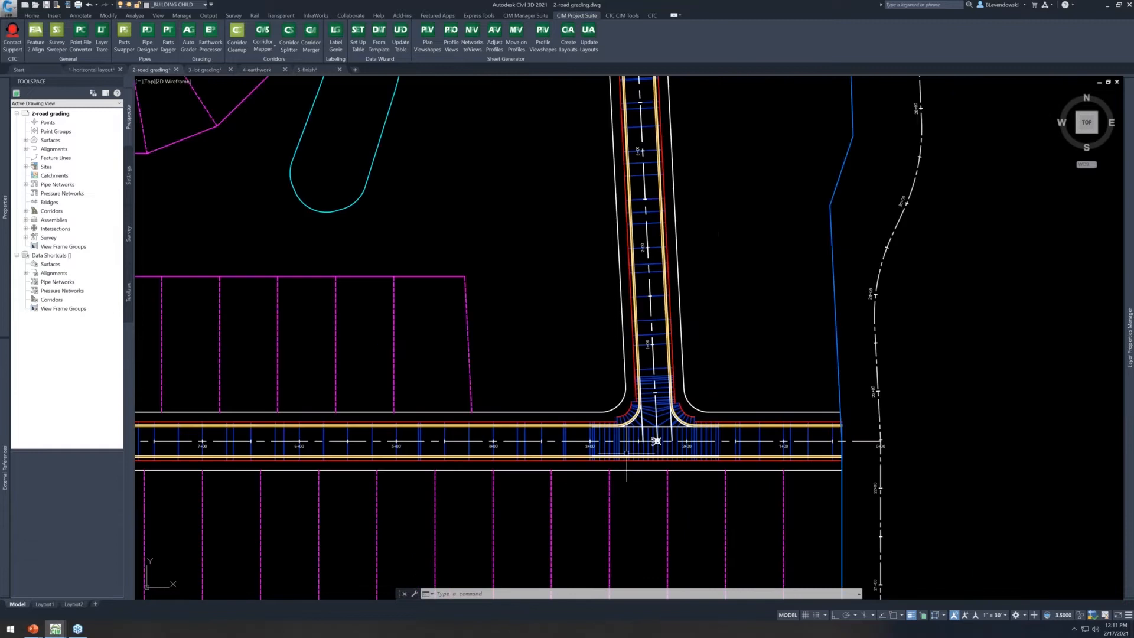
pyautogui.moveTo(531, 395); pyautogui.dragTo(716, 380, button='middle')
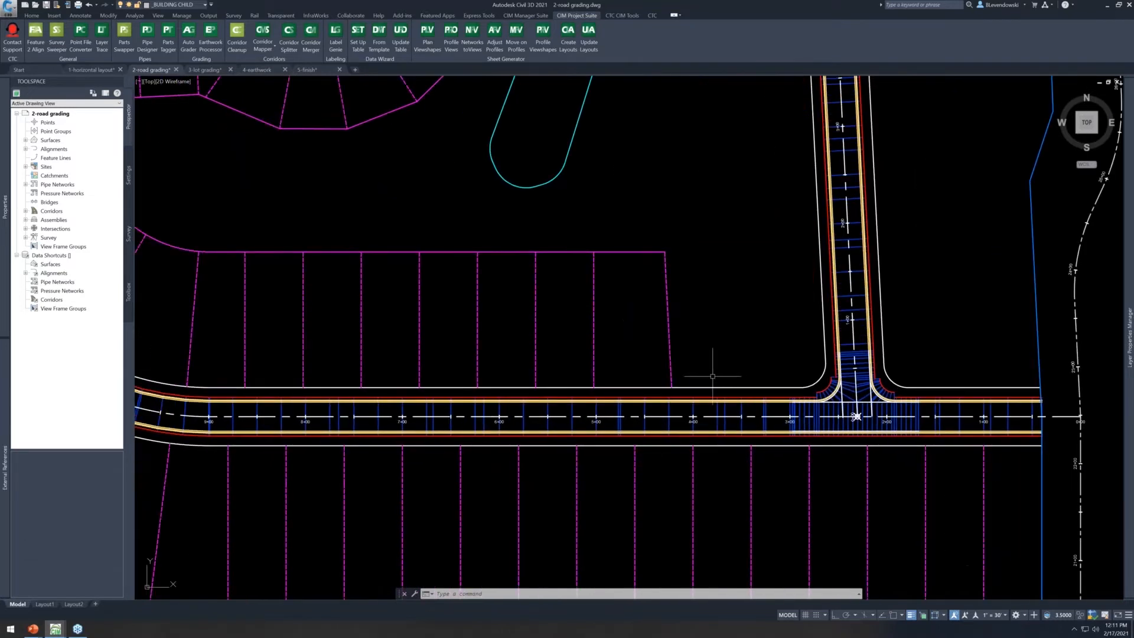
# Select the right-of-way line along the north side of the southern road to inspect it, leaving it unselected at the end
pyautogui.press('Escape')
pyautogui.click(693, 387)
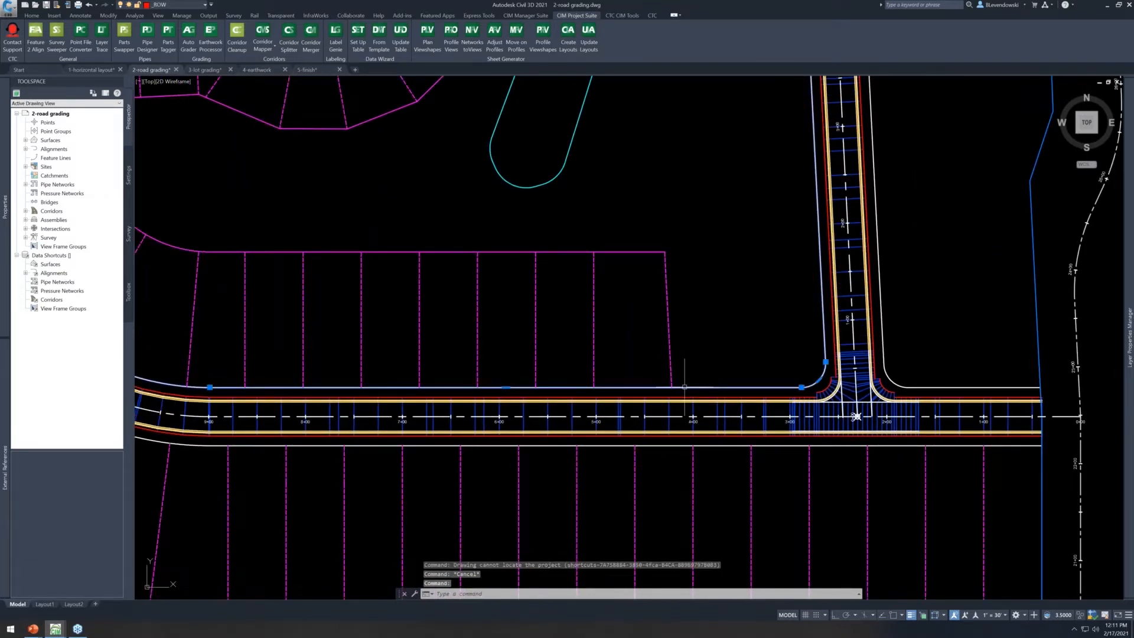
pyautogui.moveTo(751, 317); pyautogui.dragTo(675, 318, button='middle')
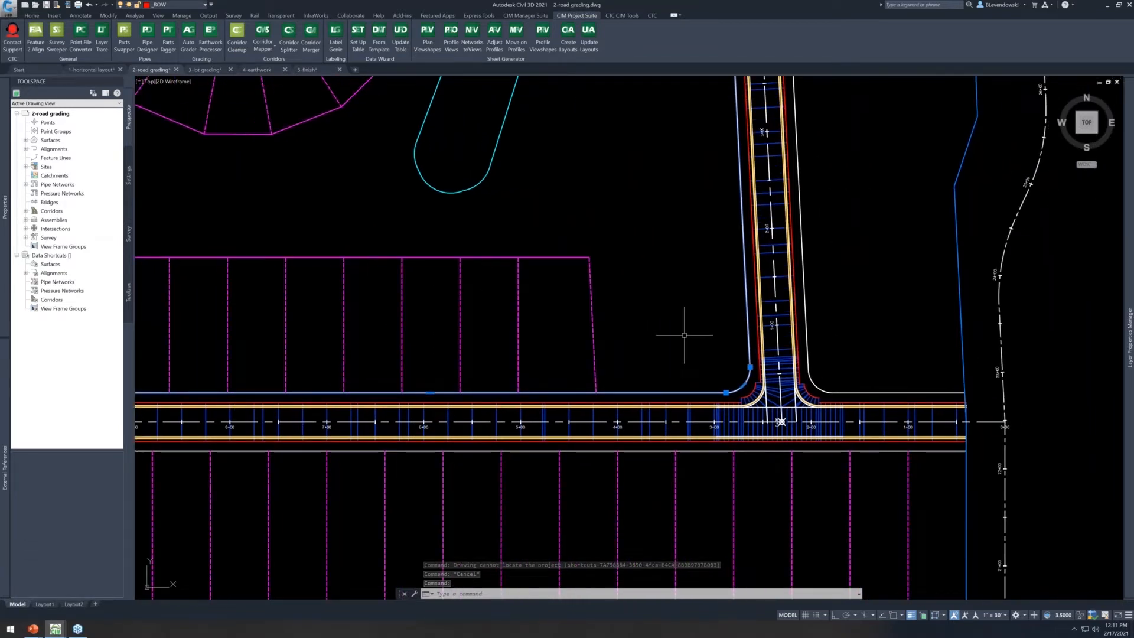
pyautogui.press('Escape')
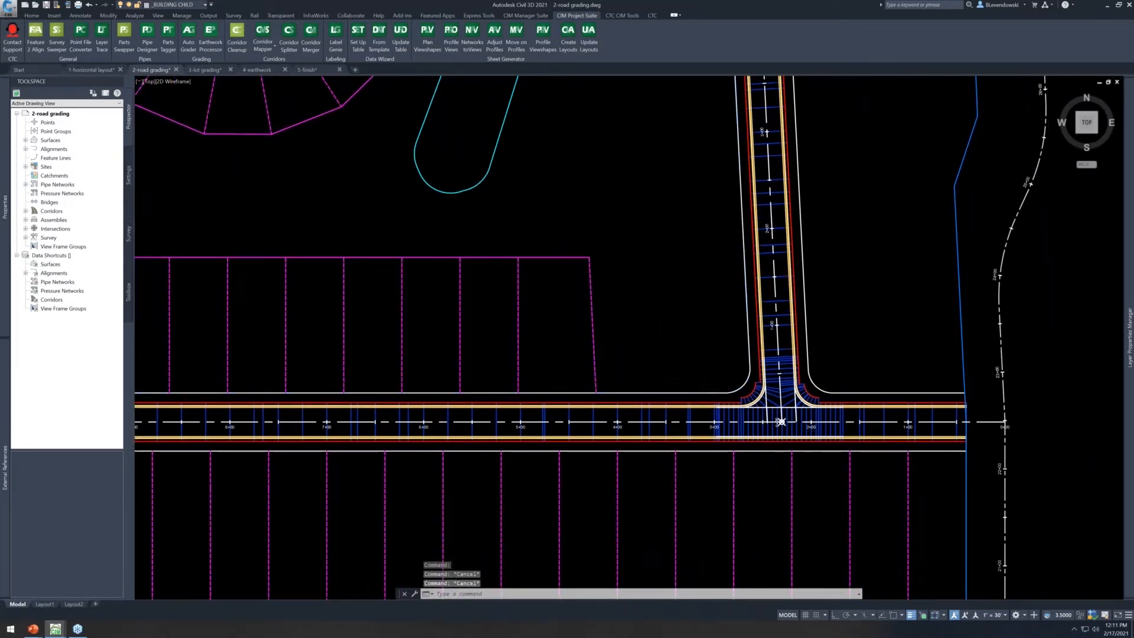
# Check the target mapping of the corridor region on the cul-de-sac road and cancel without setting any targets
pyautogui.scroll(-3, 700, 367)
pyautogui.moveTo(685, 345); pyautogui.dragTo(819, 439, button='middle')
pyautogui.moveTo(552, 321); pyautogui.dragTo(640, 390, button='middle')
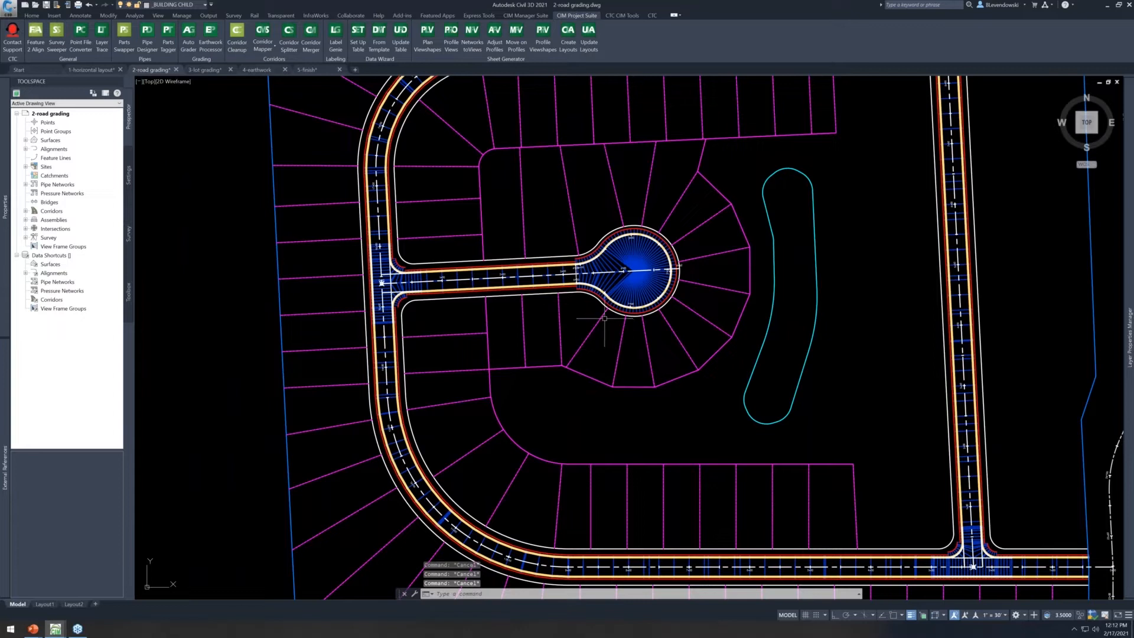
pyautogui.scroll(2, 644, 293)
pyautogui.click(643, 293)
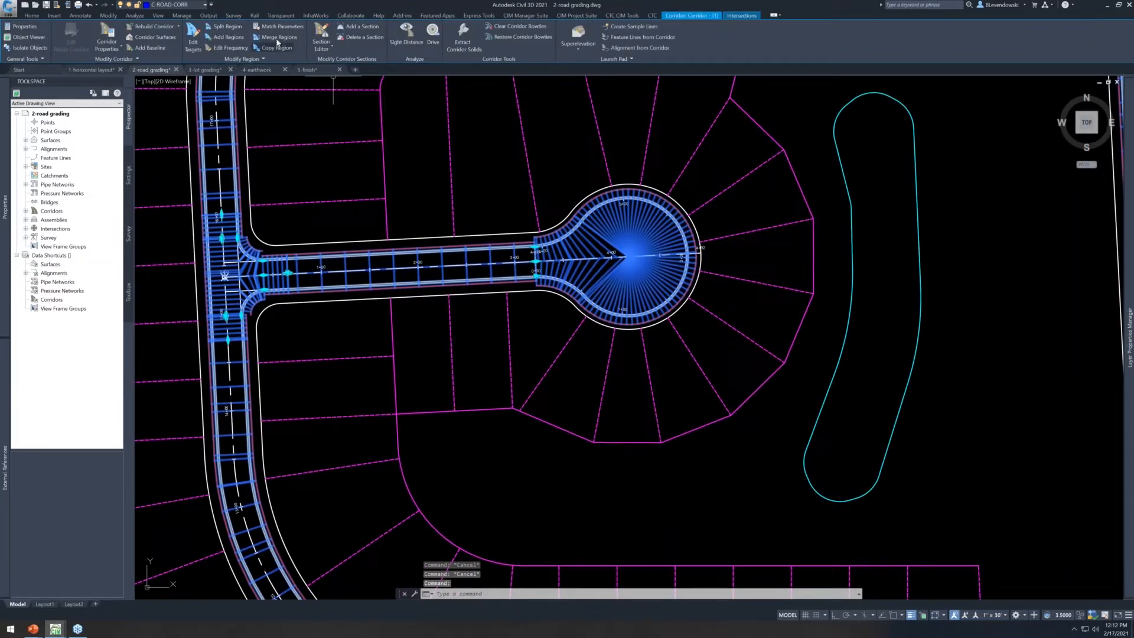
pyautogui.click(194, 38)
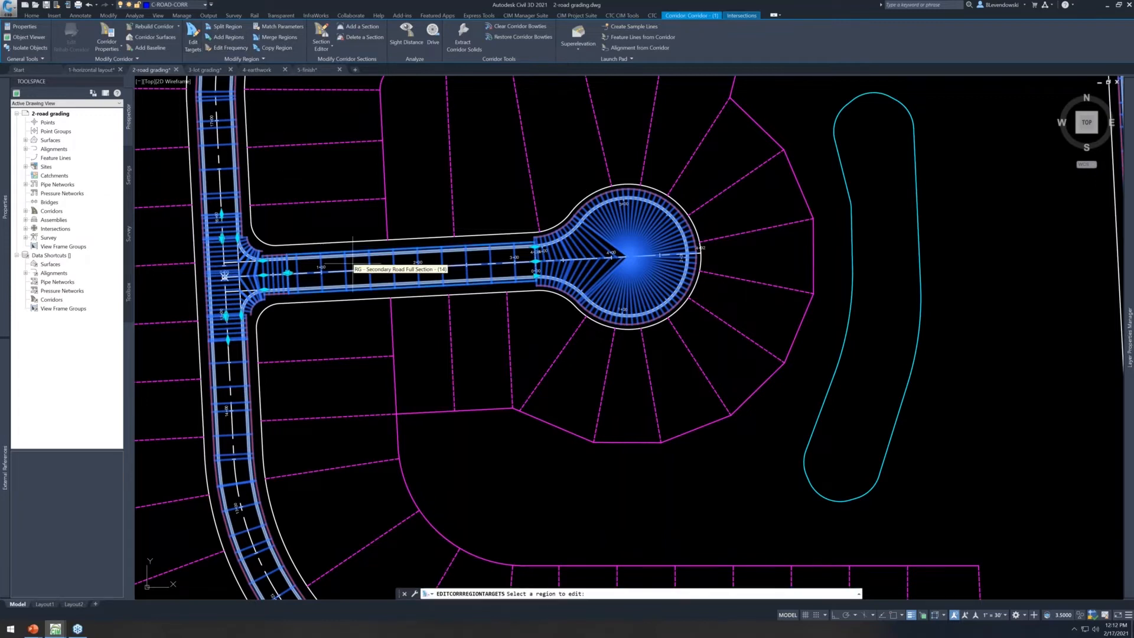
pyautogui.click(378, 274)
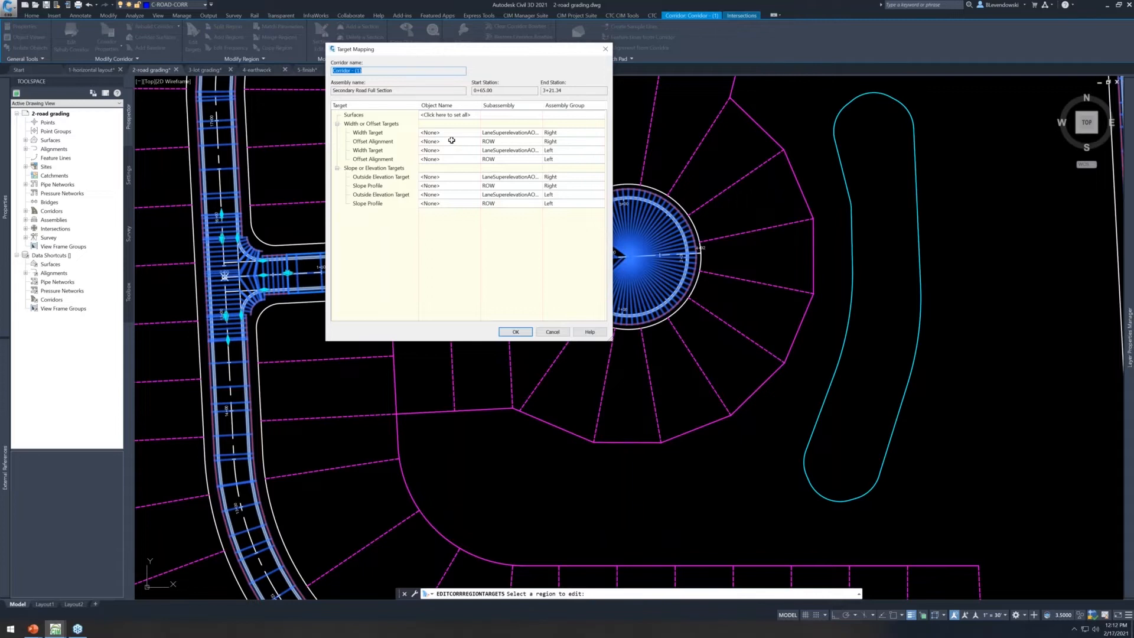
pyautogui.click(552, 333)
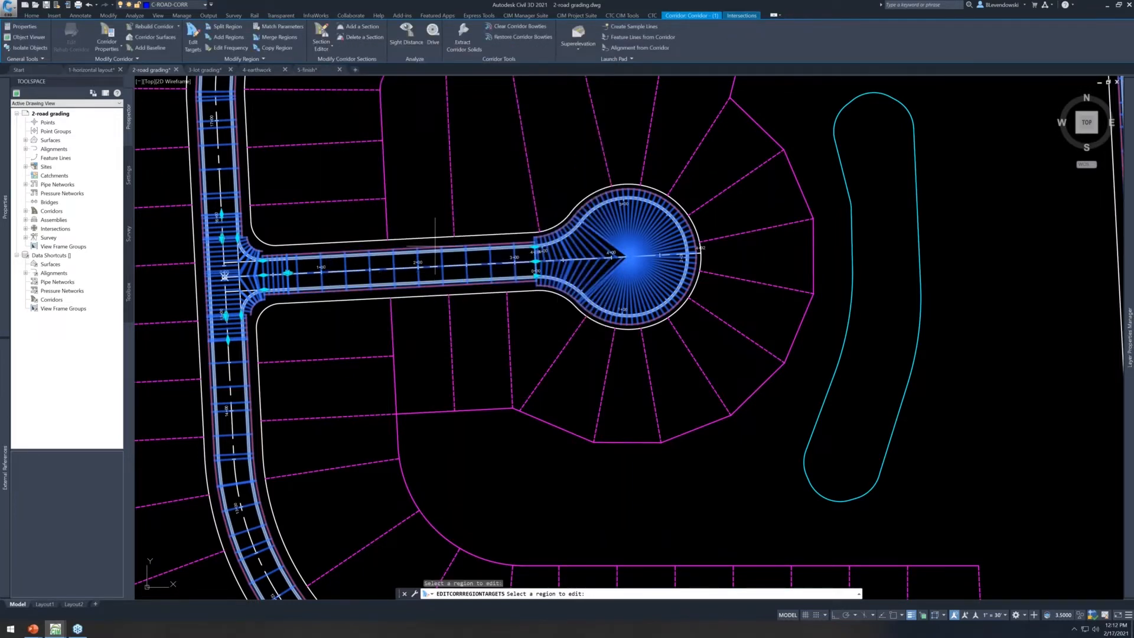
pyautogui.scroll(-5, 440, 255)
pyautogui.press('Escape')
pyautogui.press('Escape')
pyautogui.press('Escape')
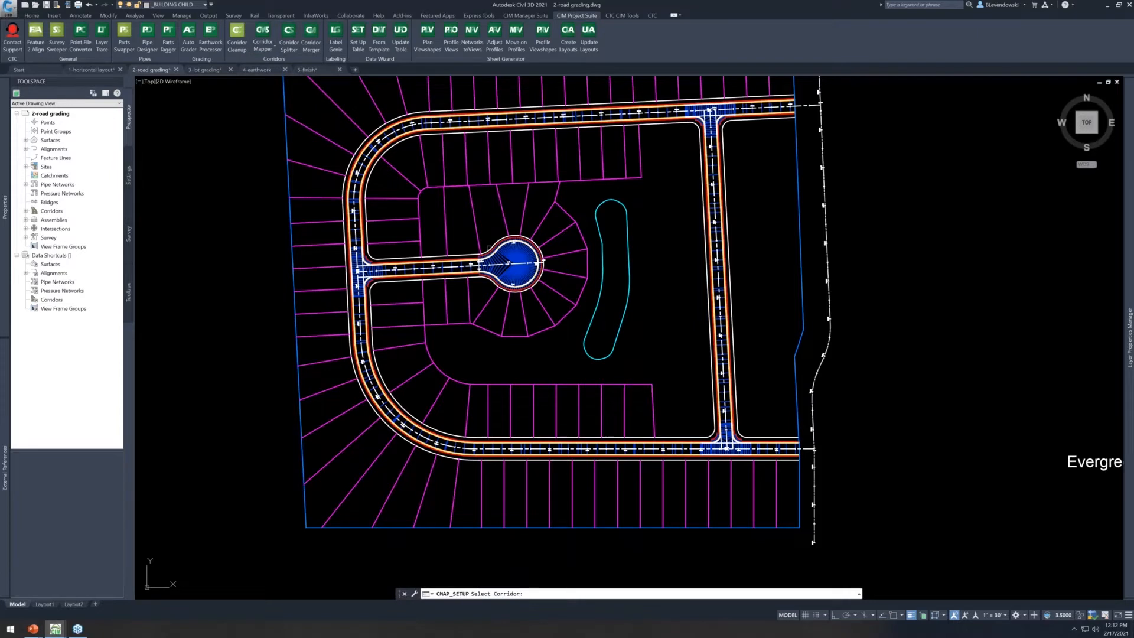
# Start Corridor Mapper on the subdivision road corridor and enlarge its window to show the full target and layer lists
pyautogui.scroll(2, 489, 248)
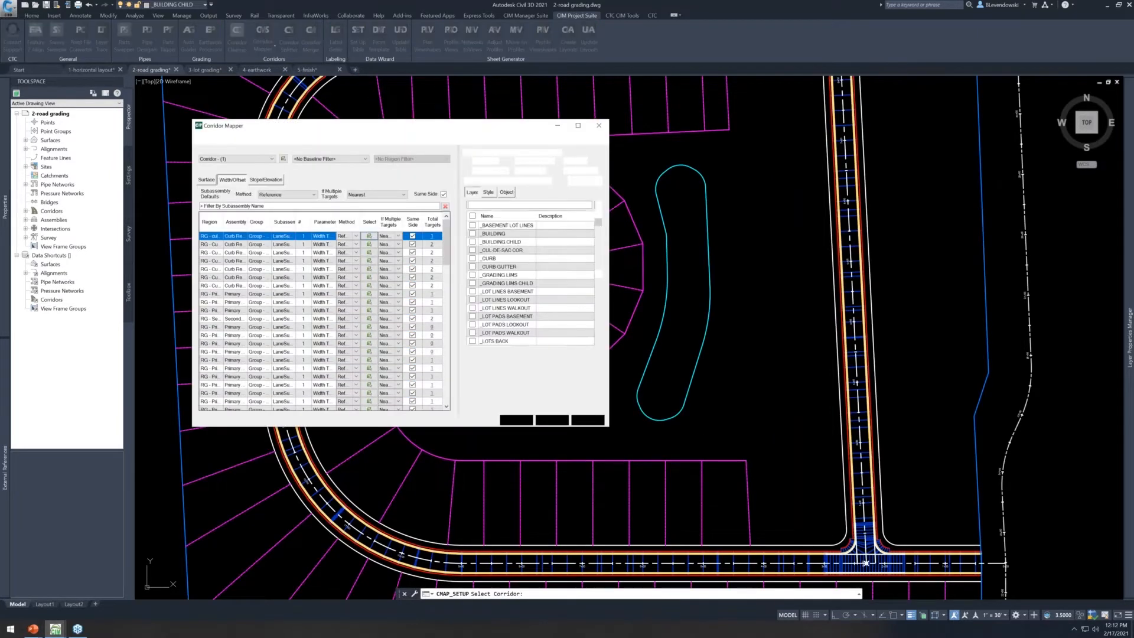
pyautogui.moveTo(413, 131); pyautogui.dragTo(399, 83)
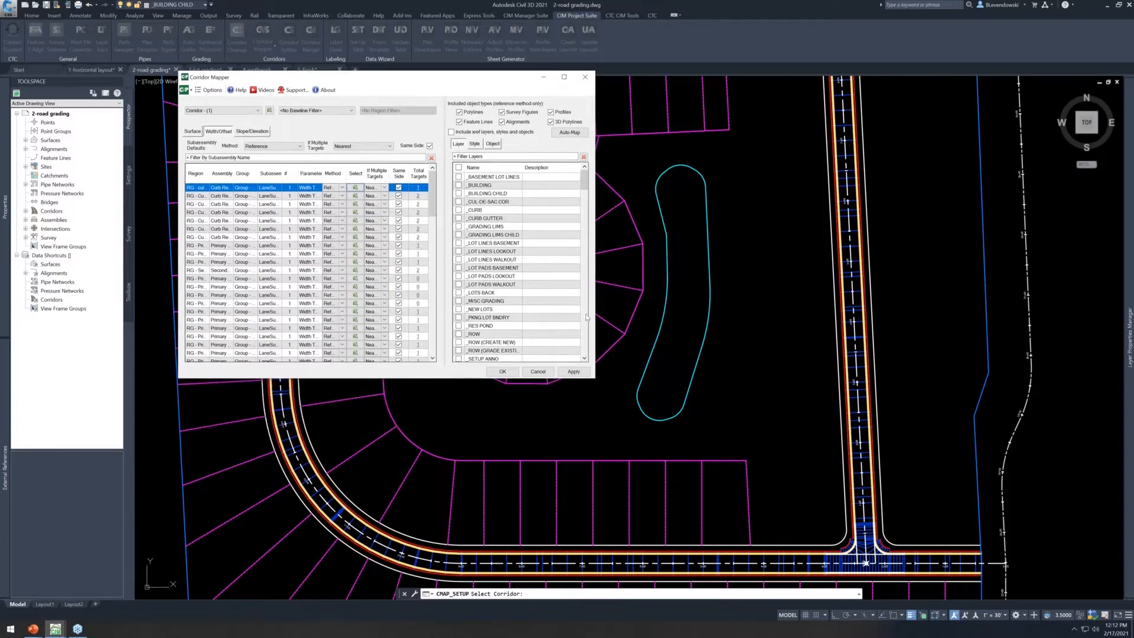
pyautogui.moveTo(863, 405); pyautogui.dragTo(864, 416)
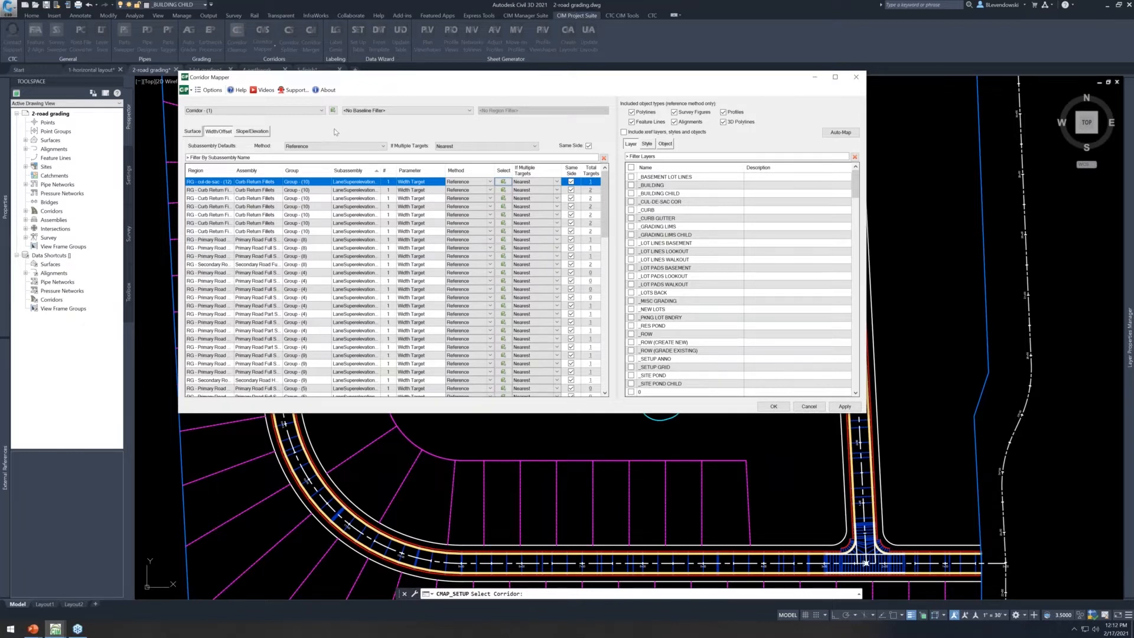
pyautogui.moveTo(394, 82); pyautogui.dragTo(383, 101)
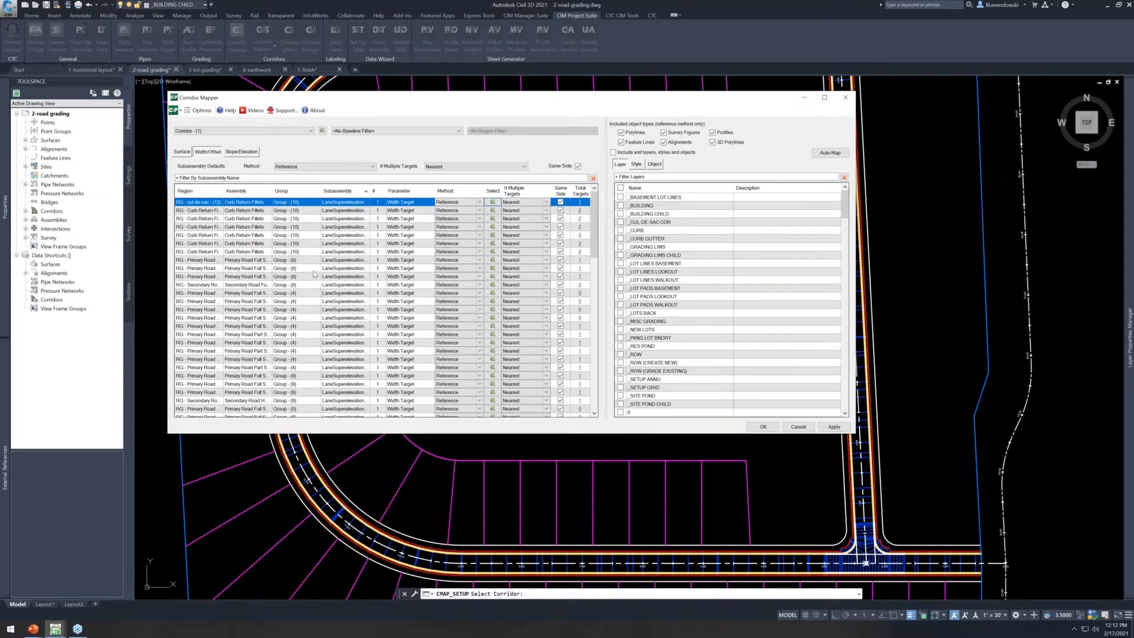
# Filter the width and offset targets by the subassembly name row and look through the matching regions
pyautogui.click(260, 179)
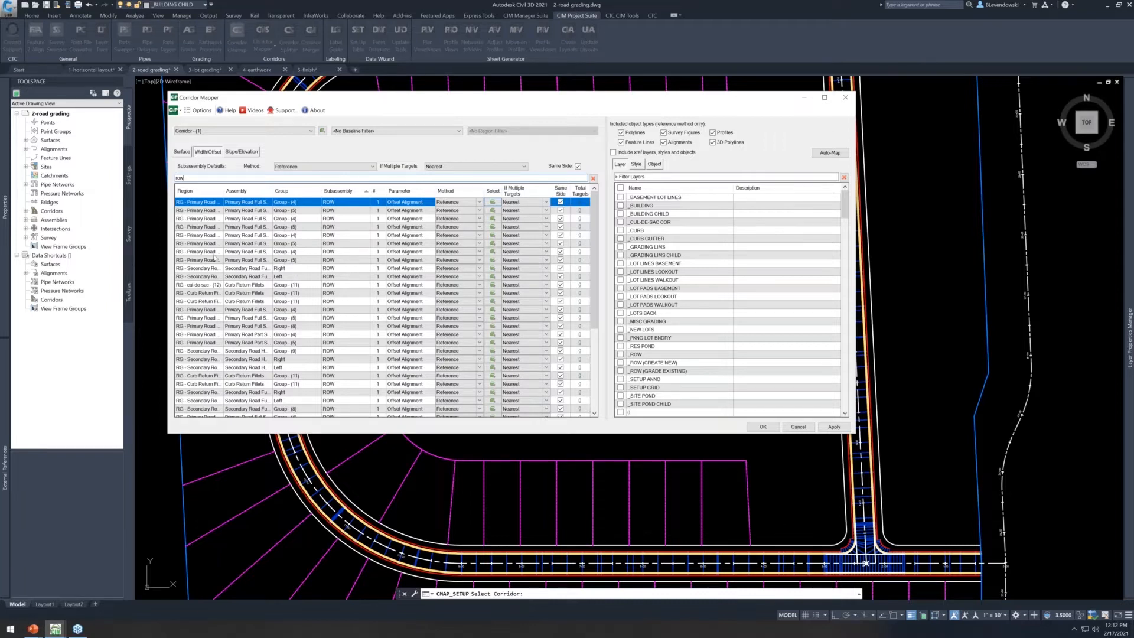
pyautogui.click(206, 286)
pyautogui.scroll(-5, 211, 331)
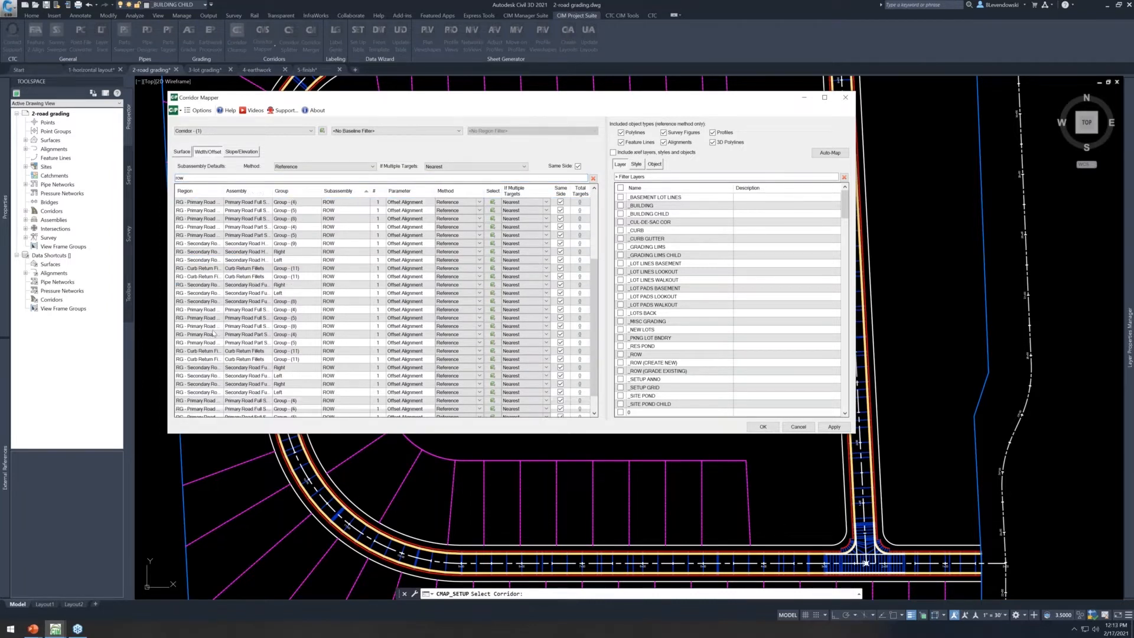
pyautogui.scroll(5, 215, 345)
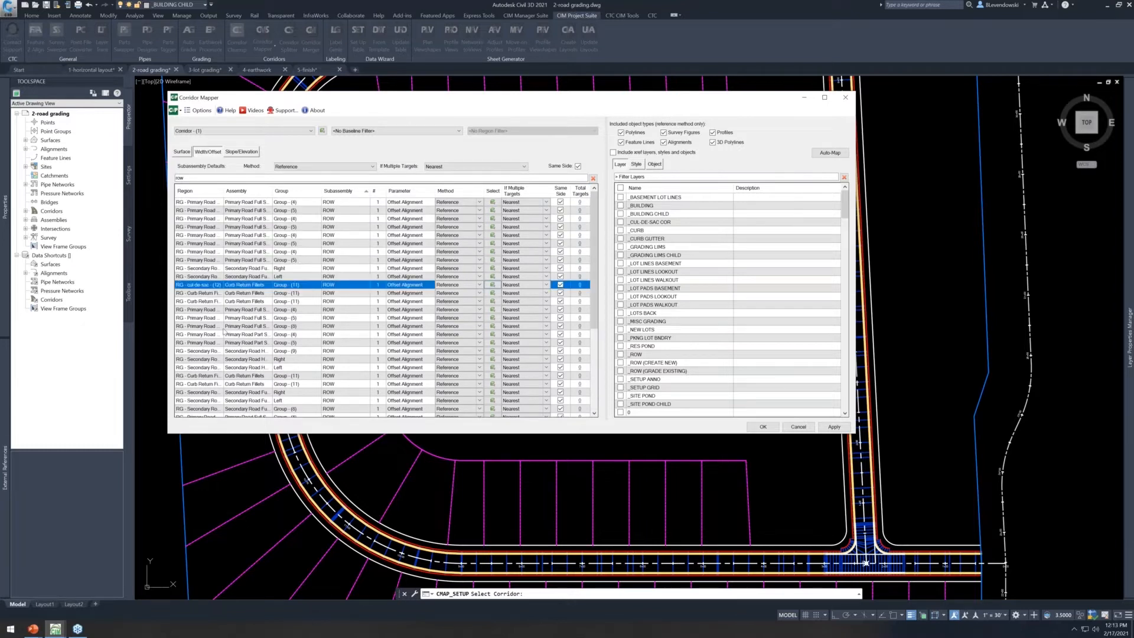
pyautogui.click(206, 261)
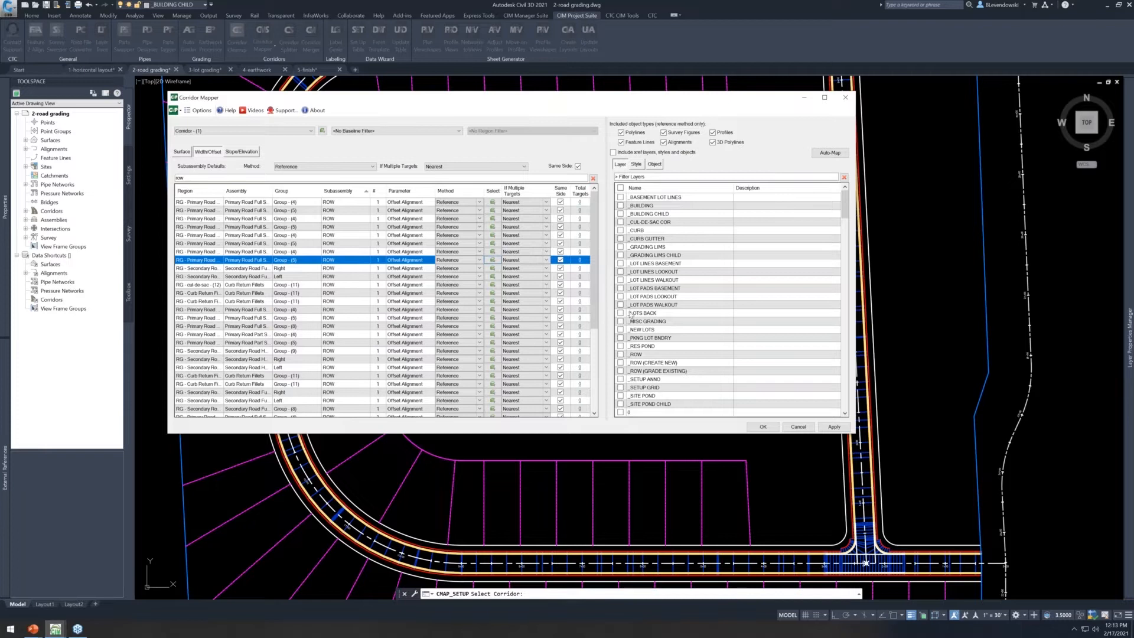
# Review the style and object criteria for finding targets, and return to the layer criteria
pyautogui.click(636, 164)
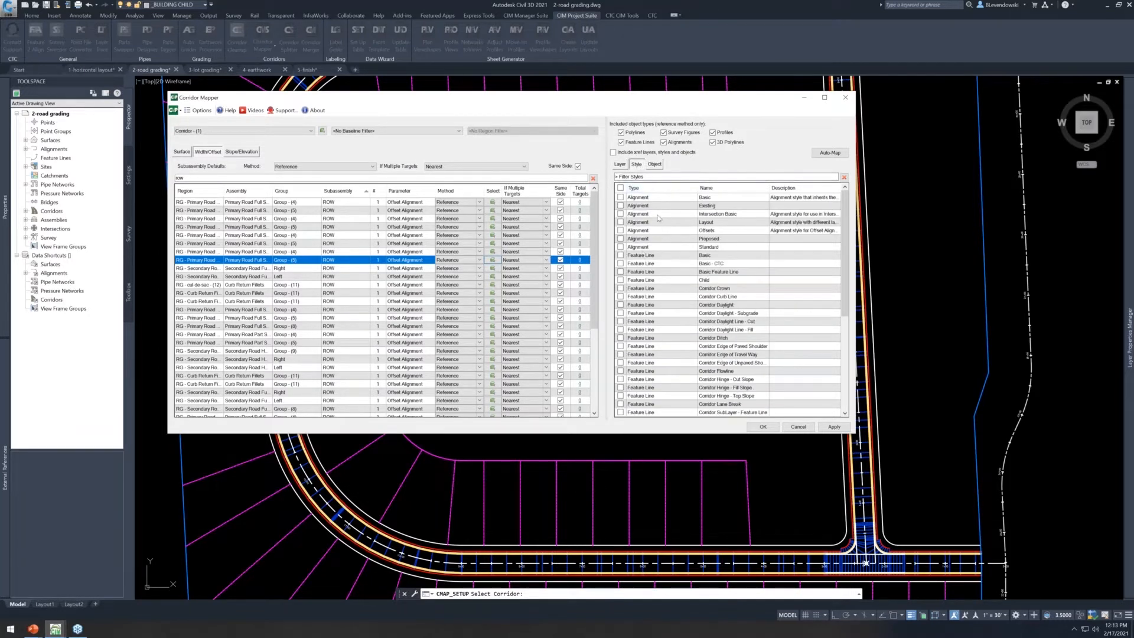
pyautogui.click(654, 165)
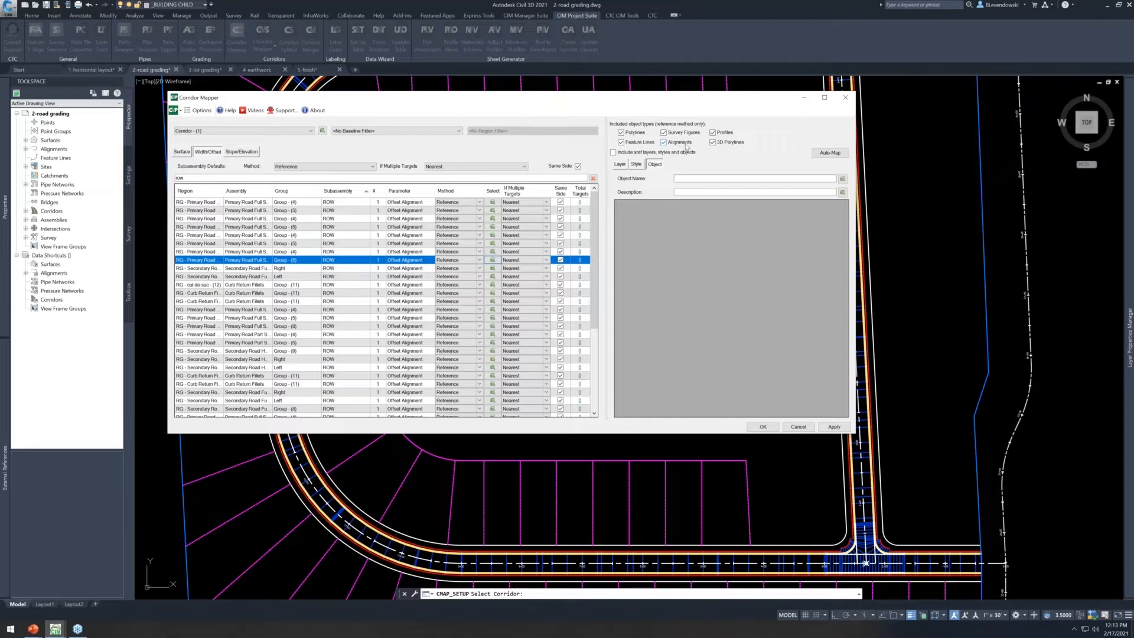
pyautogui.click(620, 165)
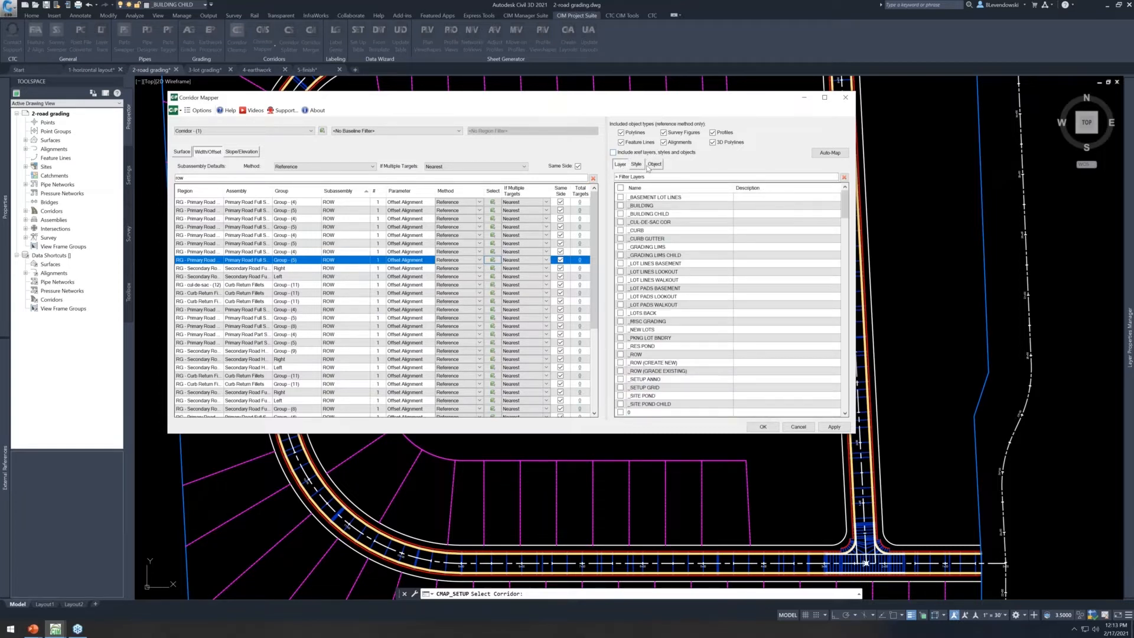
pyautogui.moveTo(588, 103); pyautogui.dragTo(617, 123)
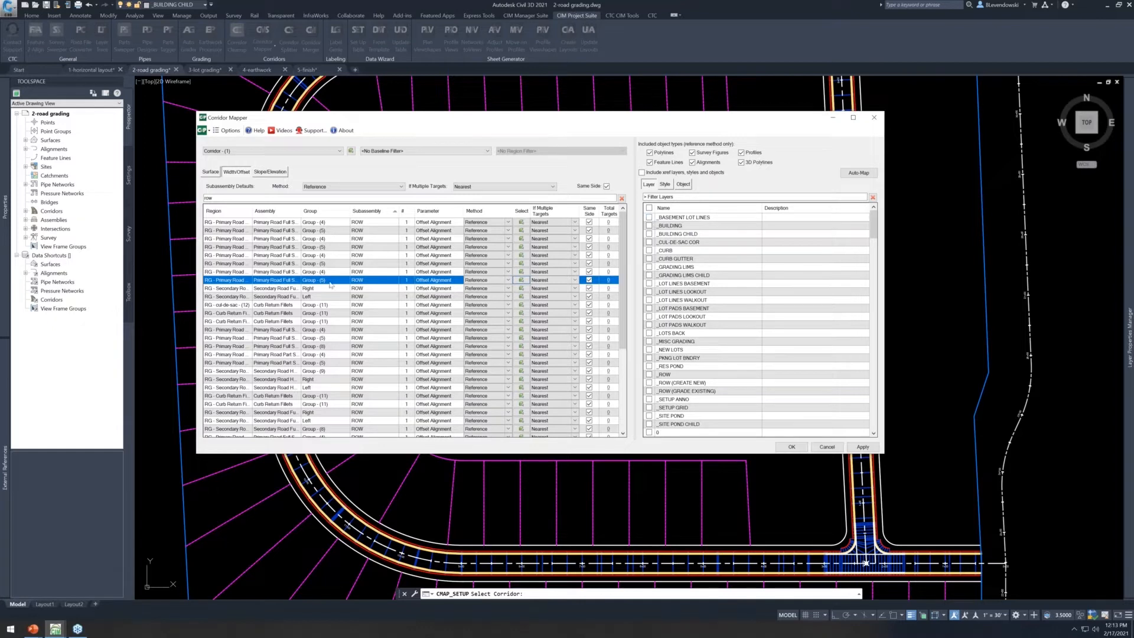
# Select all filtered ROW width and offset targets, turn off Same Side, and assign the _ROW layer as their reference target
pyautogui.click(225, 332)
pyautogui.hotkey('ctrl', 'a')
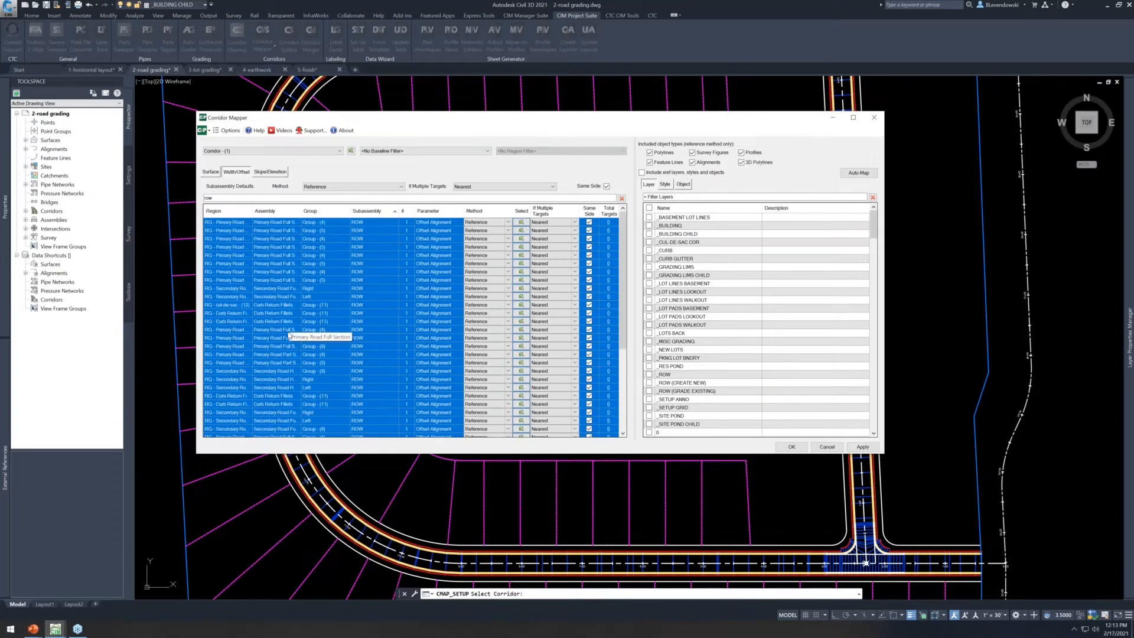
pyautogui.scroll(-5, 289, 332)
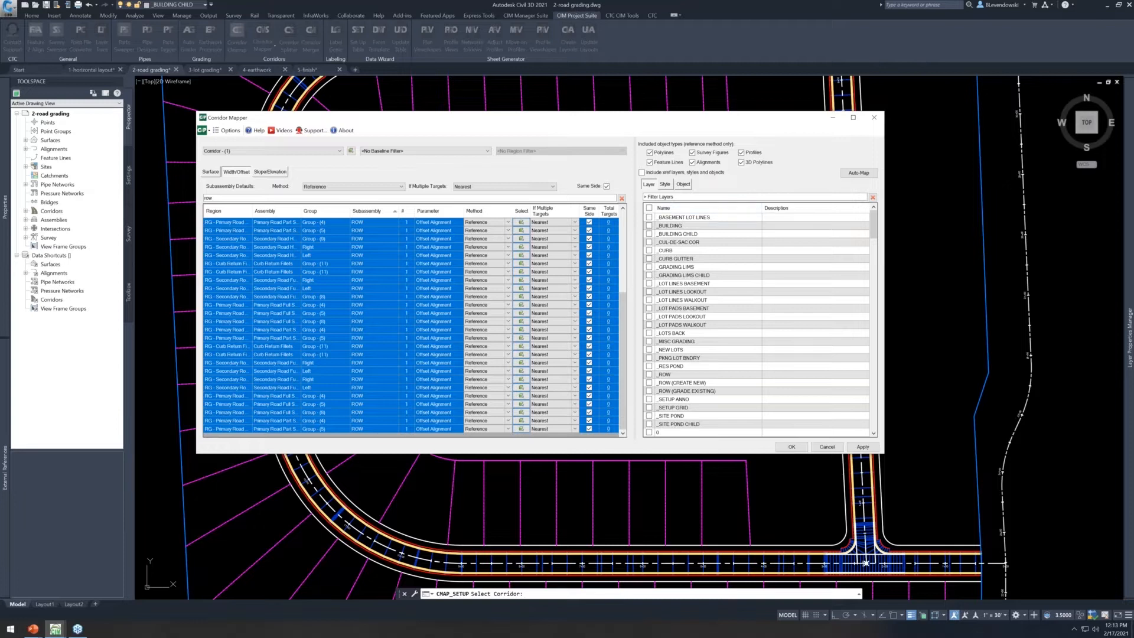
pyautogui.click(650, 375)
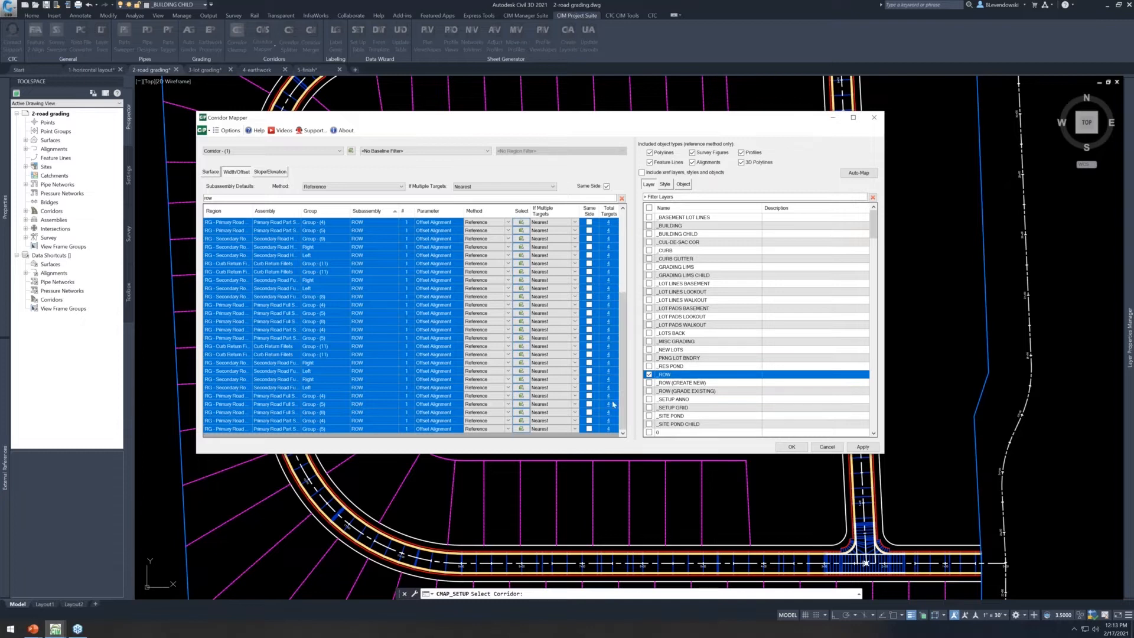
# Check the referenced polylines of a secondary road region's ROW target, then accept the setup and map the corridor targets
pyautogui.click(609, 371)
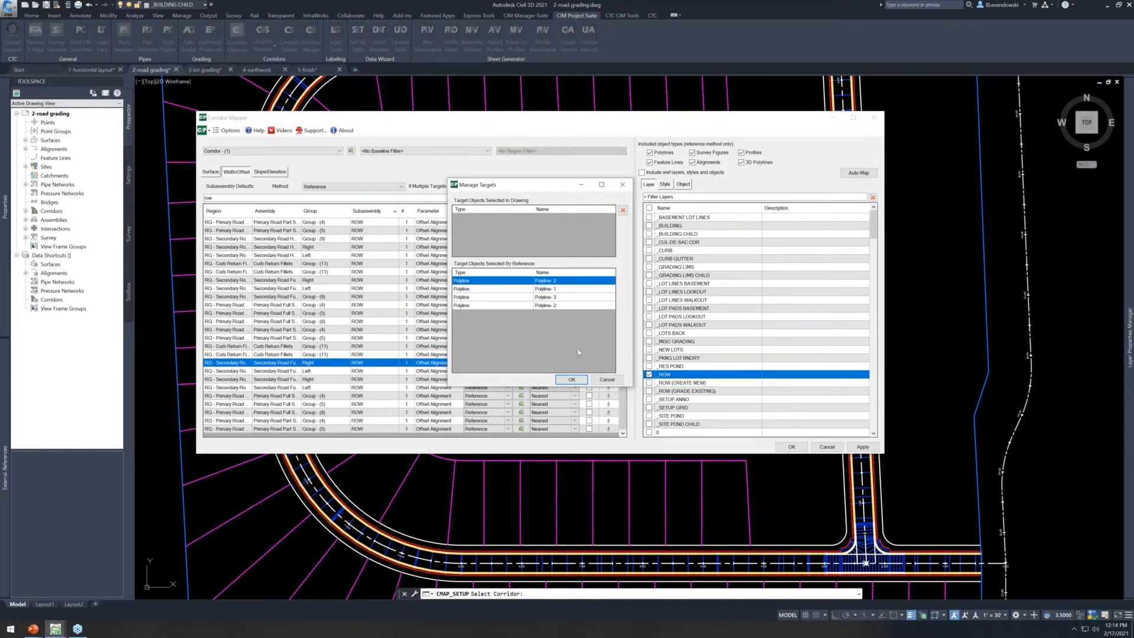
pyautogui.click(578, 380)
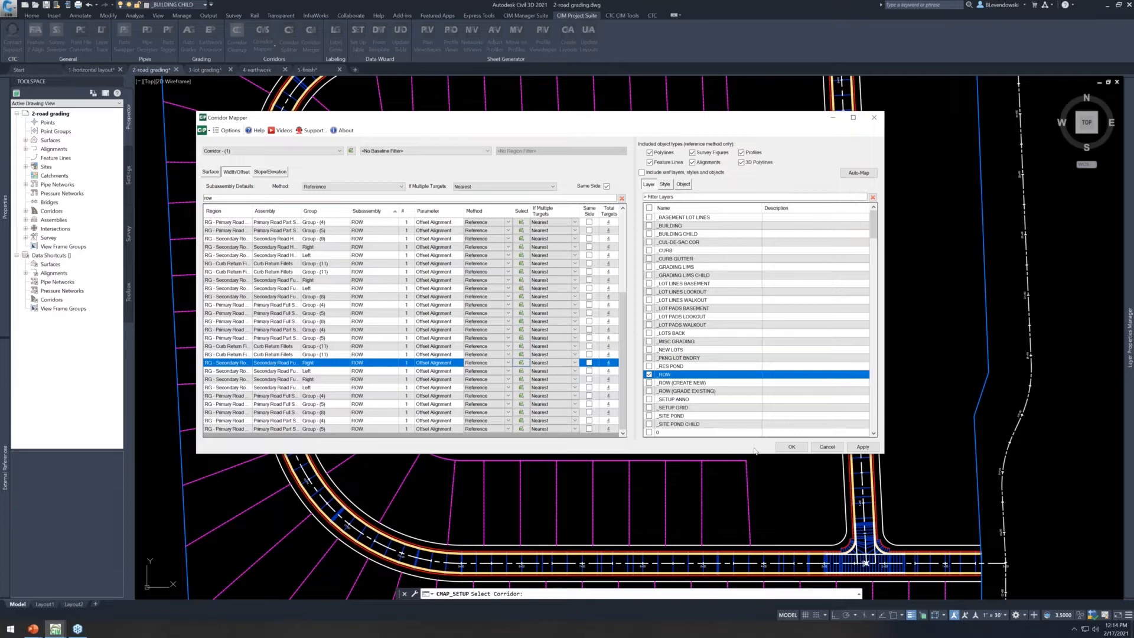
pyautogui.click(790, 447)
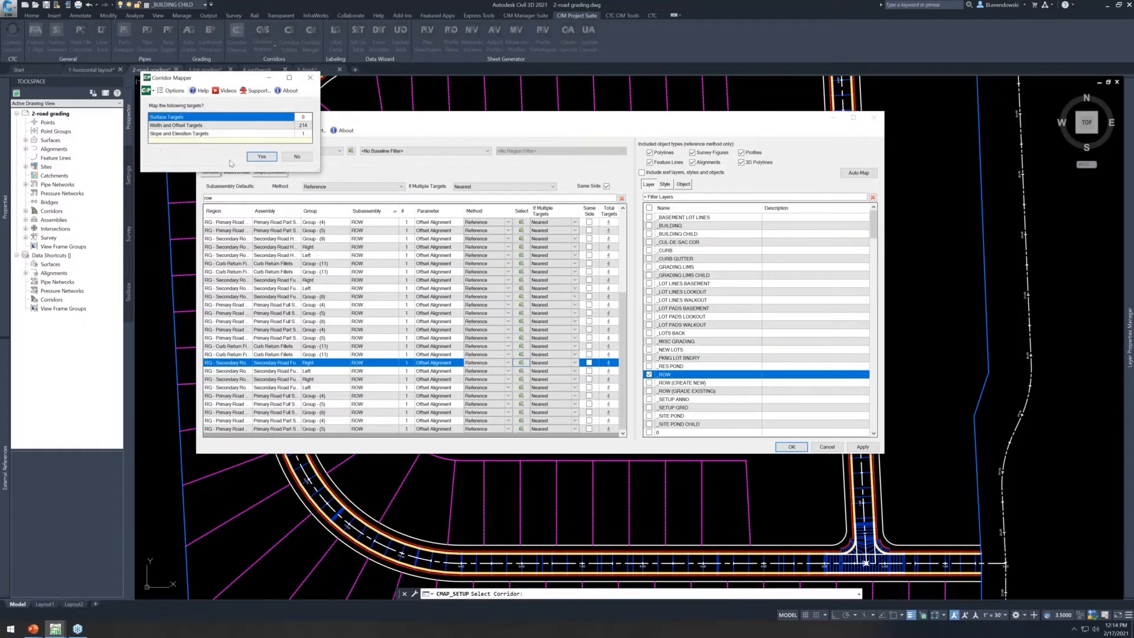
pyautogui.click(261, 157)
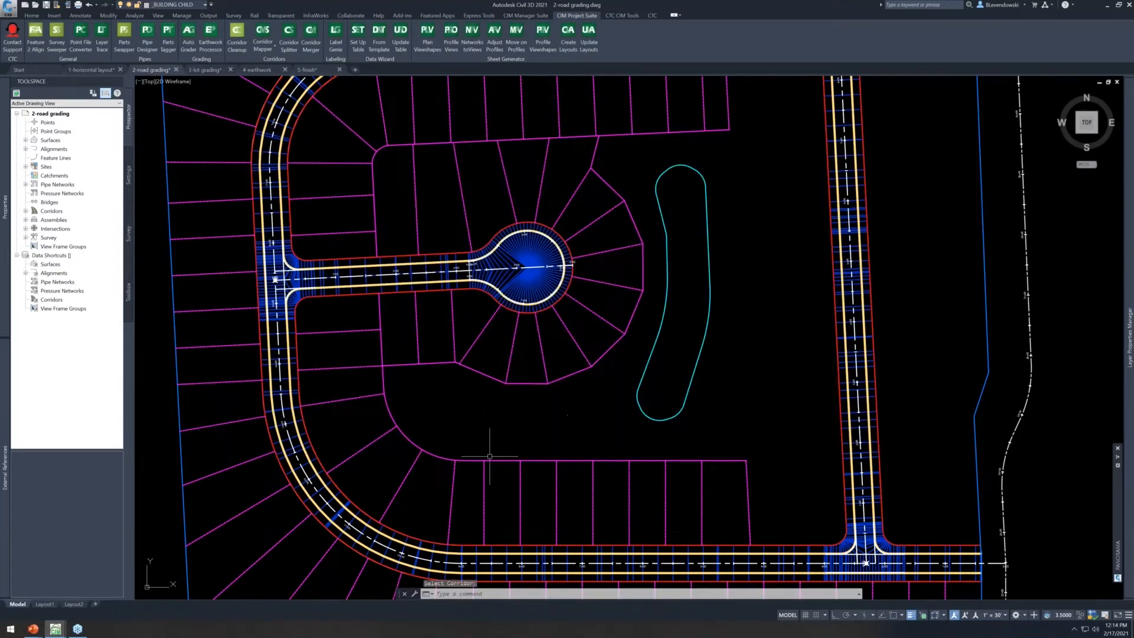
# Examine whether the corridor edges follow the ROW lines along the straight roads, the cul-de-sac and the curve near station 10+00
pyautogui.moveTo(489, 451); pyautogui.dragTo(491, 410, button='middle')
pyautogui.scroll(-2, 491, 410)
pyautogui.scroll(5, 555, 407)
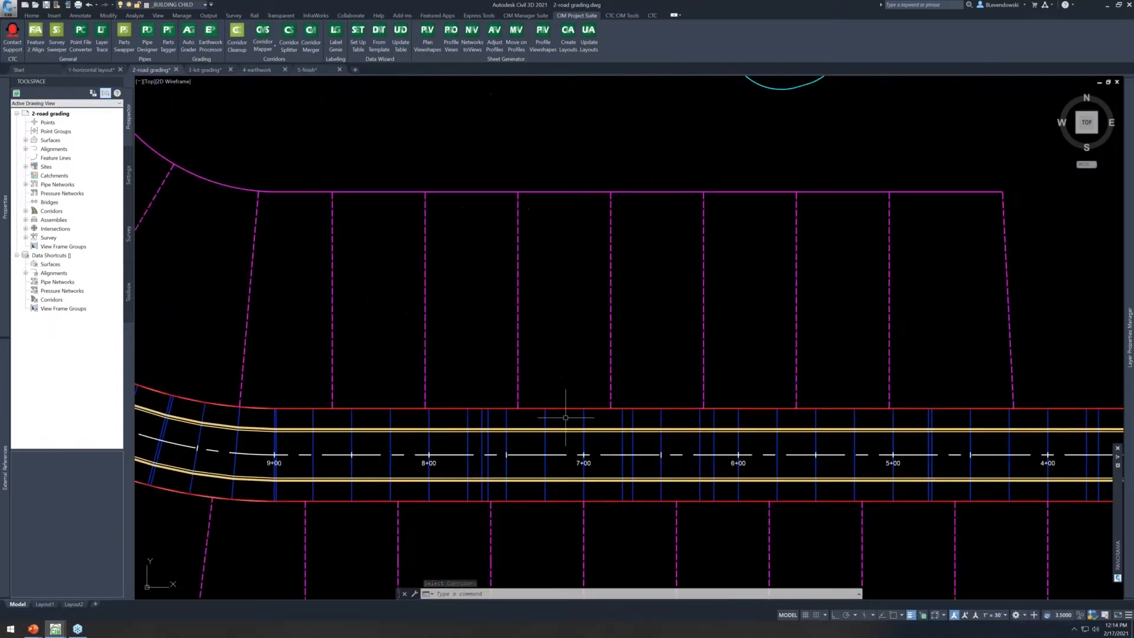
pyautogui.scroll(-2, 641, 417)
pyautogui.scroll(-3, 642, 420)
pyautogui.moveTo(550, 292)
pyautogui.mouseDown(button='middle')
pyautogui.moveTo(489, 335)
pyautogui.moveTo(469, 388)
pyautogui.moveTo(504, 423)
pyautogui.mouseUp(button='middle')
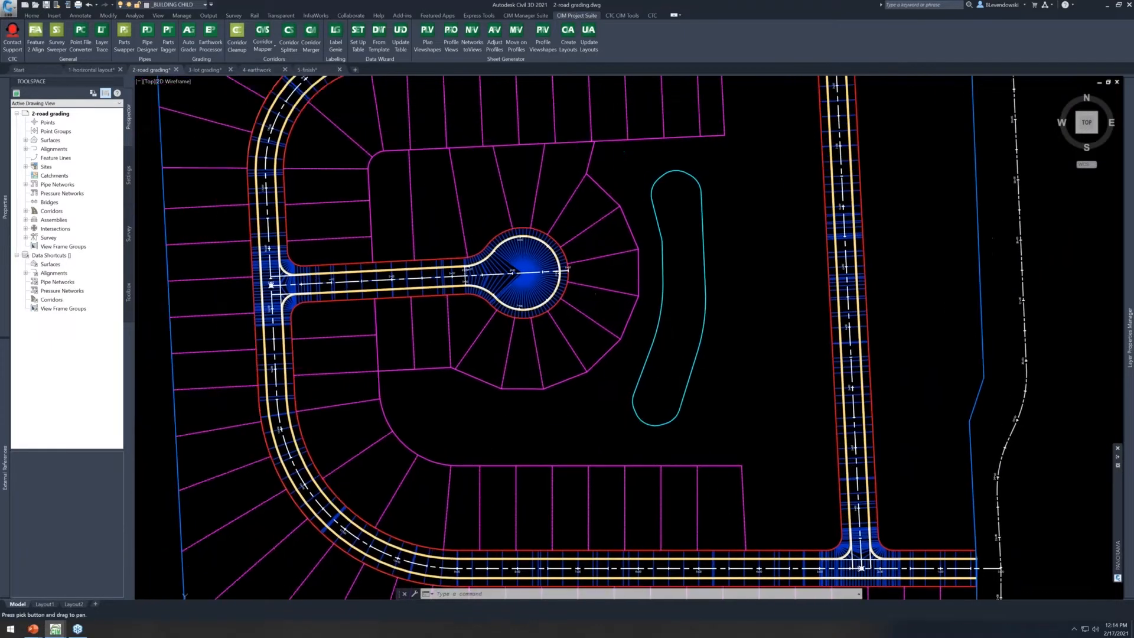
pyautogui.moveTo(358, 248); pyautogui.dragTo(403, 347, button='middle')
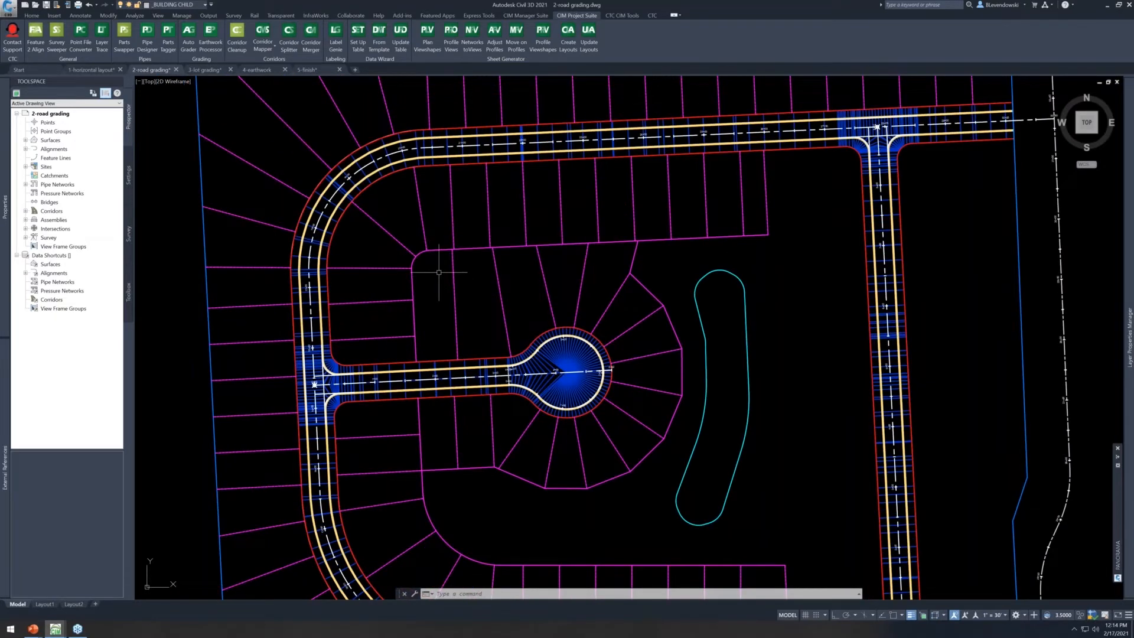
pyautogui.moveTo(491, 416); pyautogui.dragTo(503, 190, button='middle')
pyautogui.scroll(2, 479, 456)
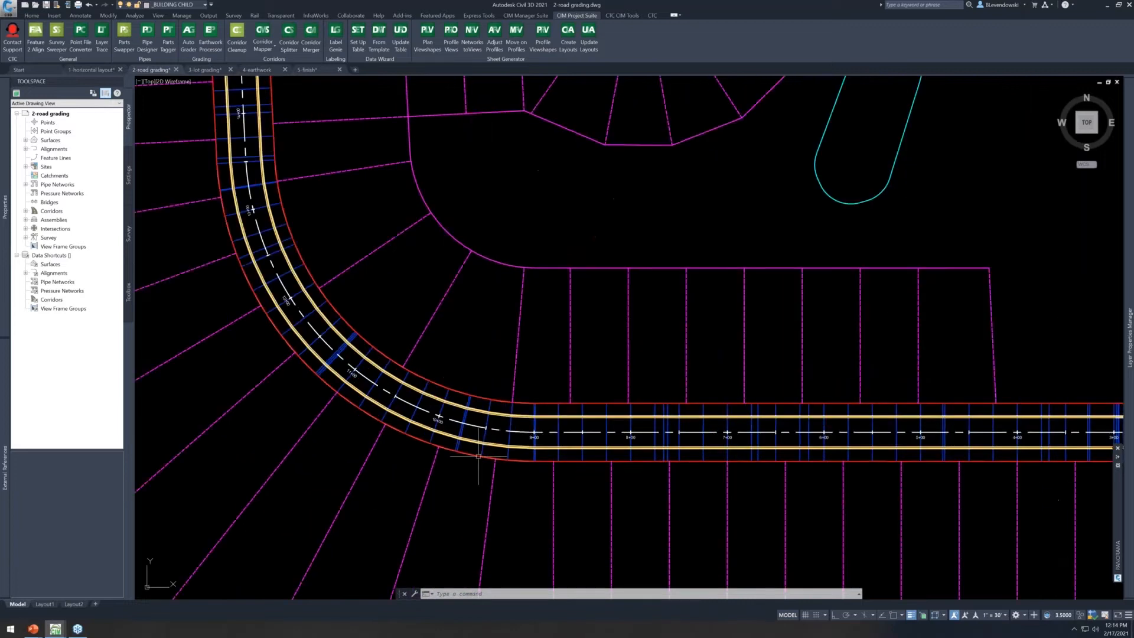
pyautogui.scroll(2, 478, 456)
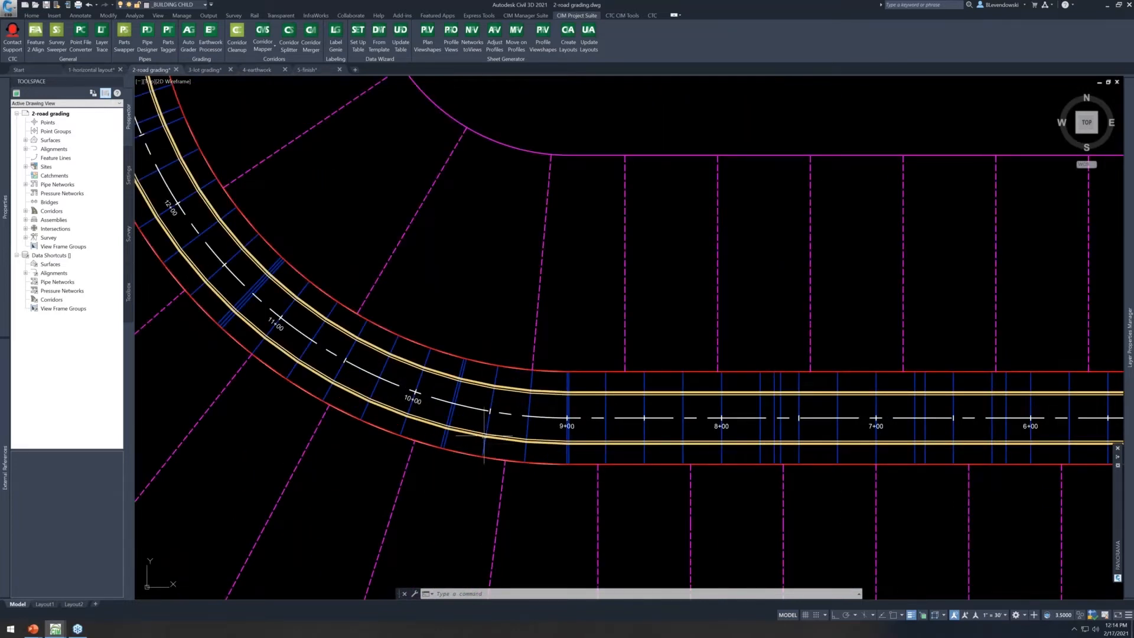
pyautogui.moveTo(401, 303); pyautogui.dragTo(476, 313, button='middle')
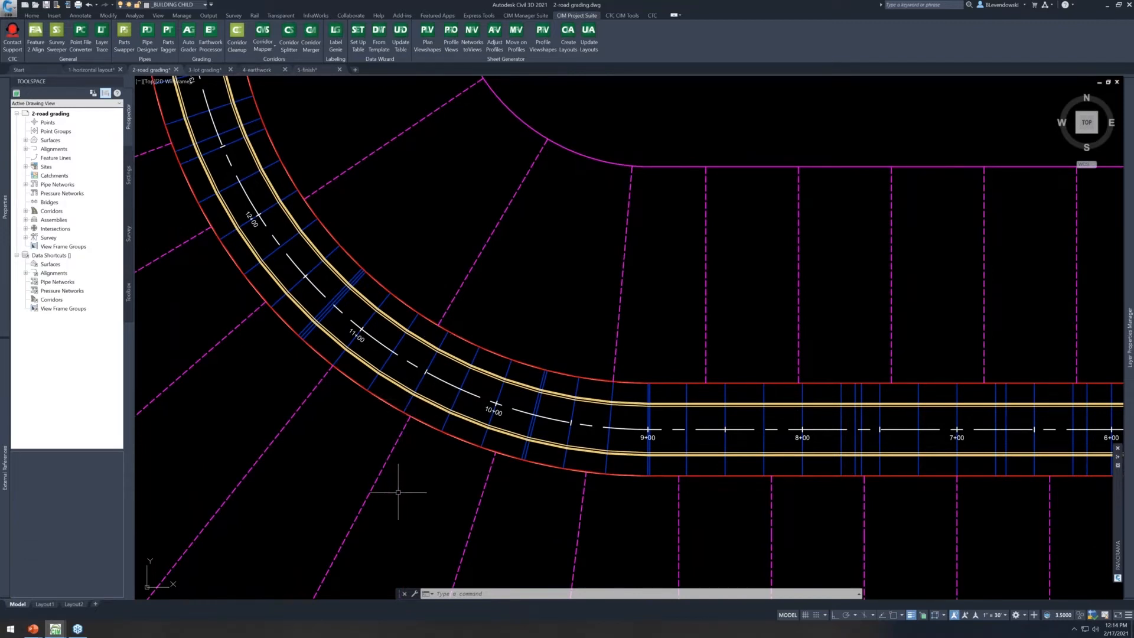
pyautogui.moveTo(404, 471)
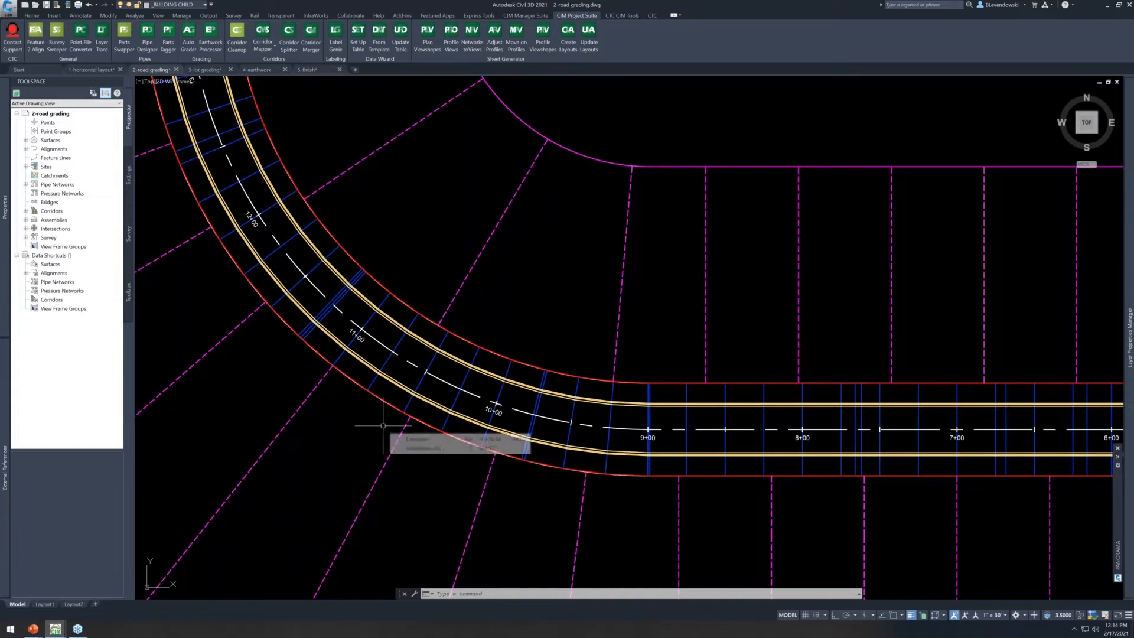
# Compare the corridor edge with the ROW polyline on the curve up close, and select the corridor to view its extents
pyautogui.scroll(4, 401, 416)
pyautogui.scroll(5, 401, 416)
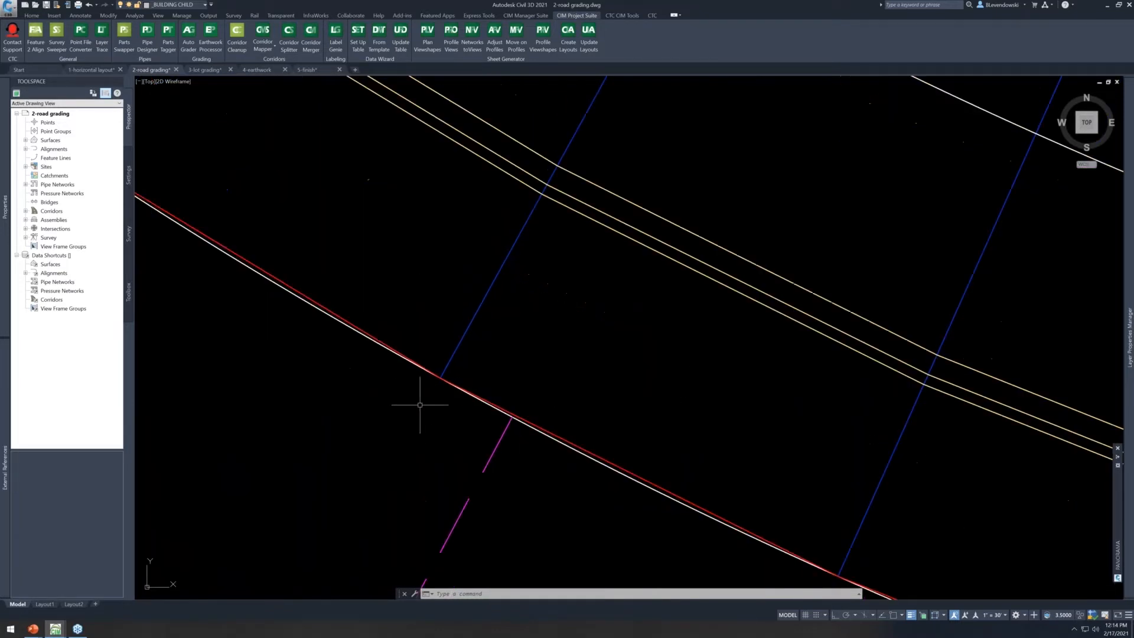
pyautogui.click(300, 291)
pyautogui.scroll(-10, 386, 394)
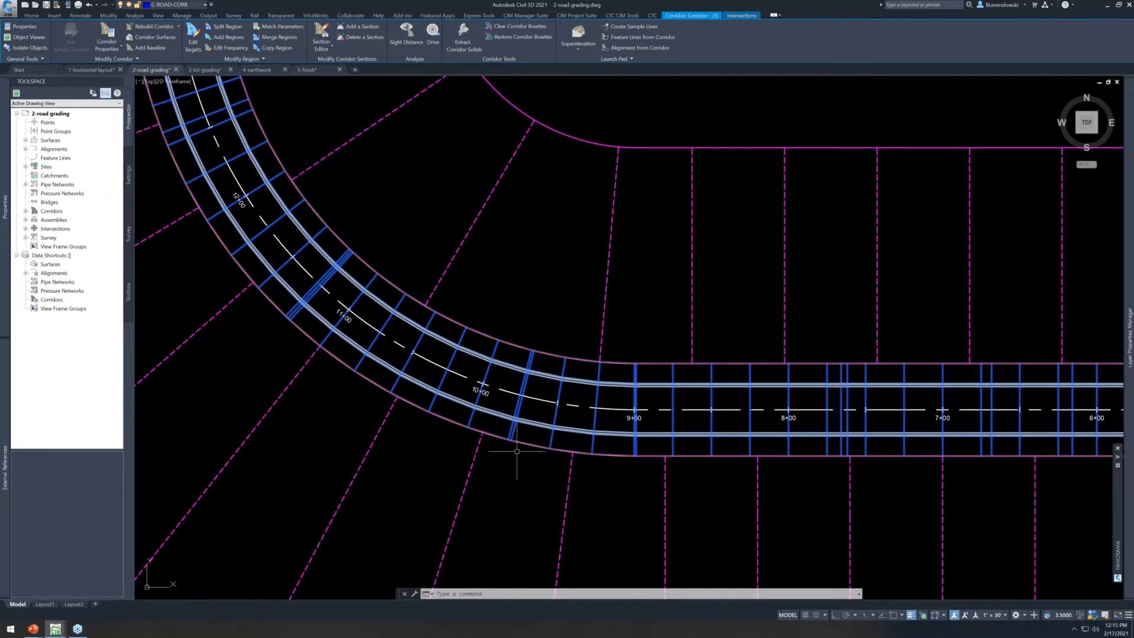
pyautogui.moveTo(517, 450)
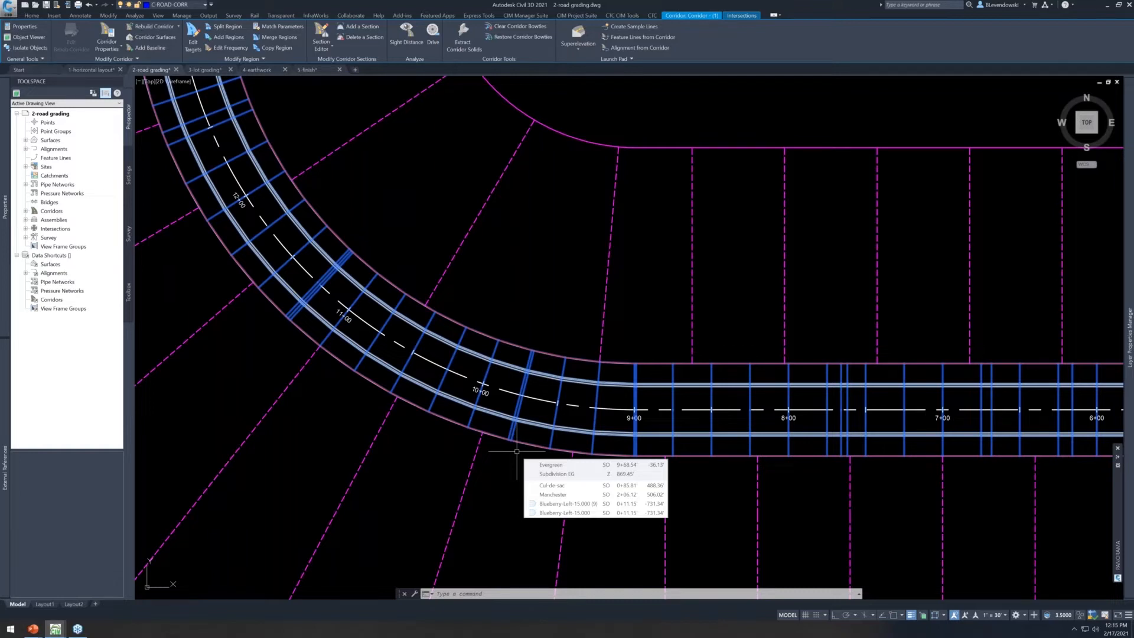
pyautogui.moveTo(405, 470); pyautogui.dragTo(512, 363, button='middle')
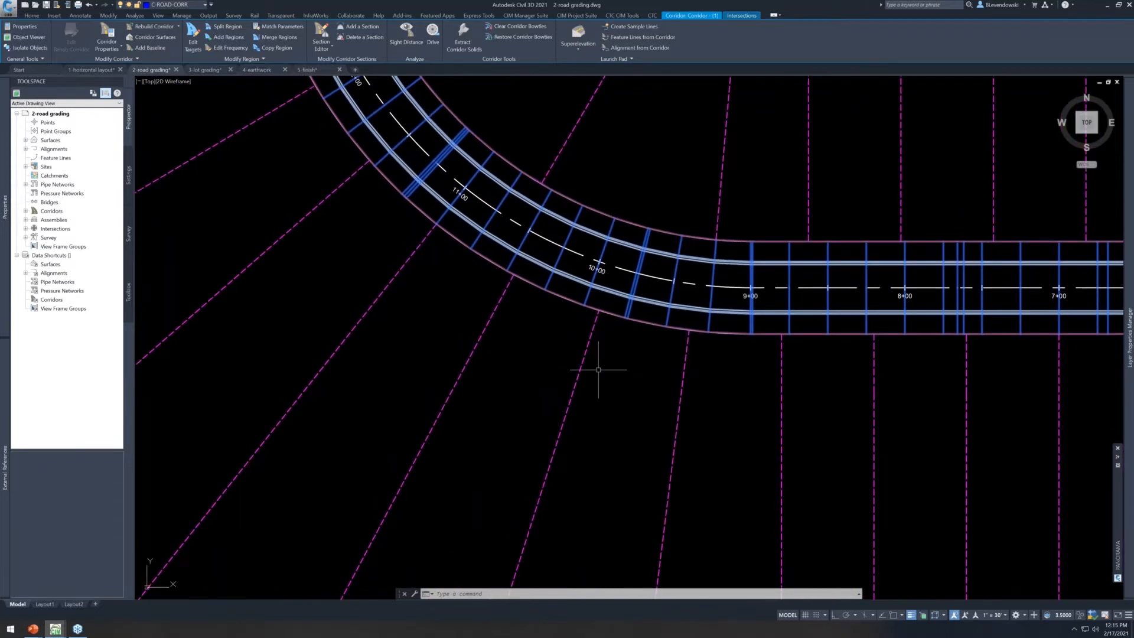
pyautogui.scroll(-4, 590, 375)
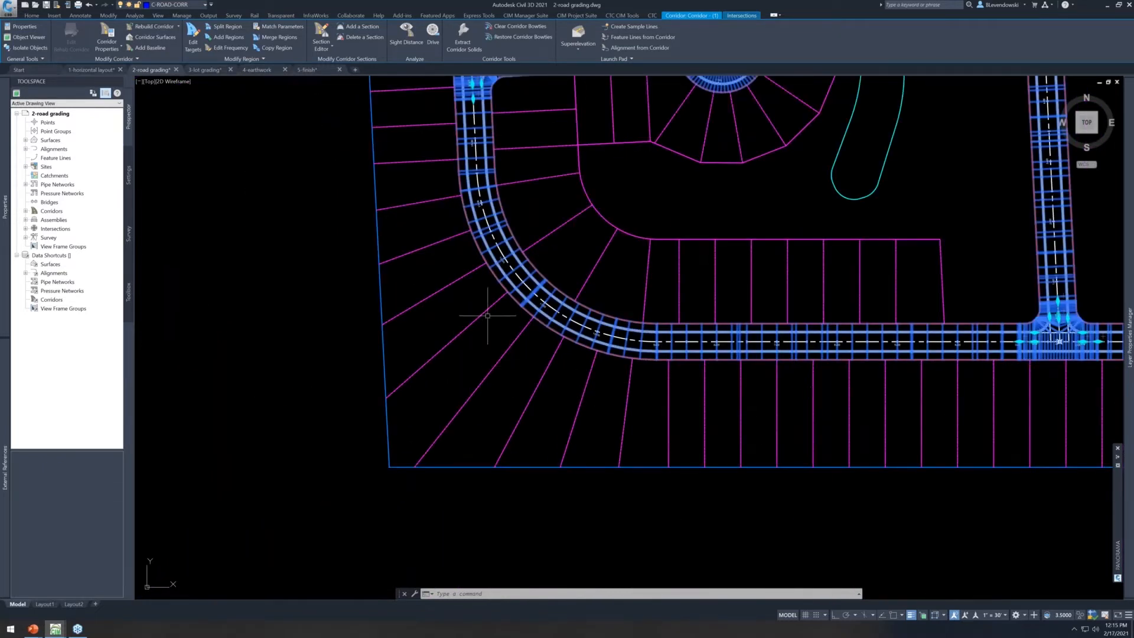
pyautogui.moveTo(949, 406); pyautogui.dragTo(686, 421, button='middle')
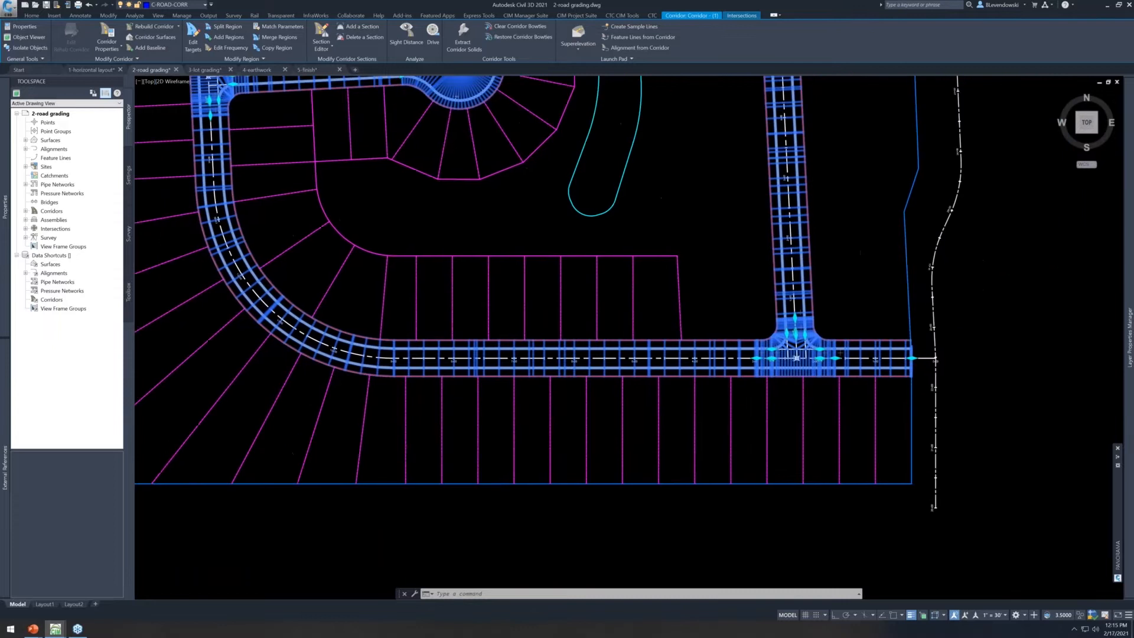
pyautogui.scroll(2, 511, 405)
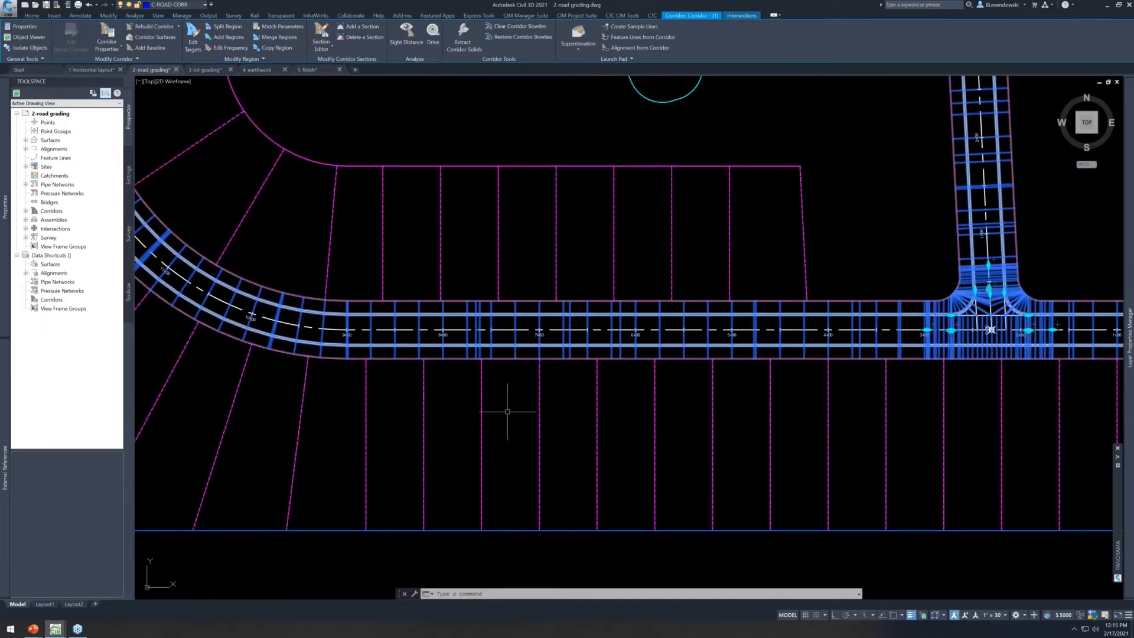
pyautogui.moveTo(512, 405); pyautogui.dragTo(718, 459, button='middle')
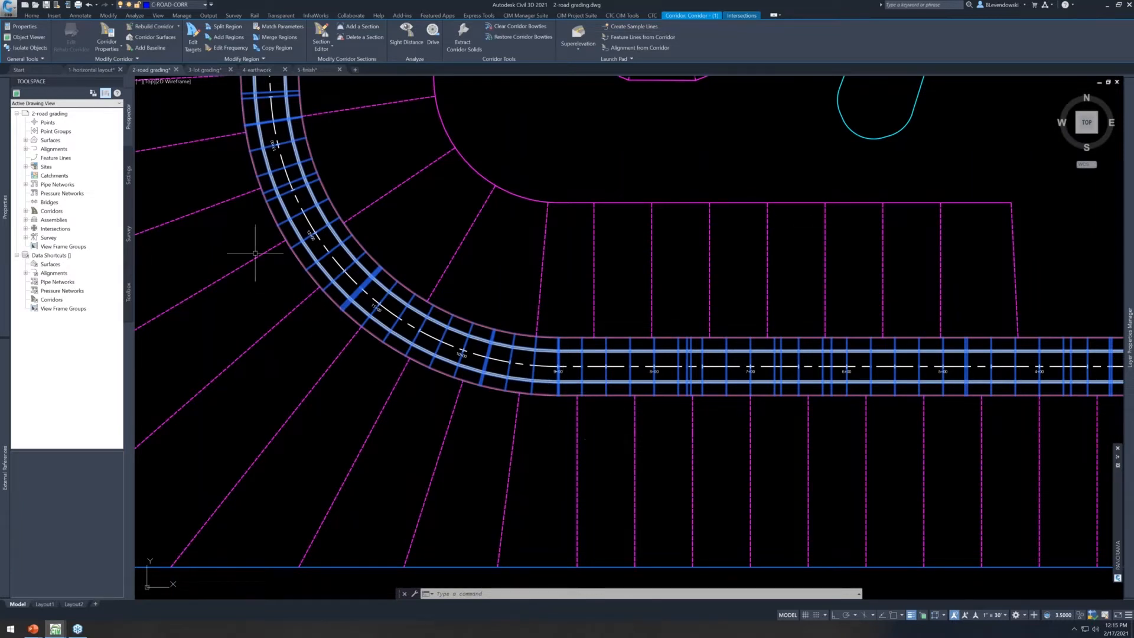
# Identify the ROW polyline beneath the corridor edge near station 9+00, review the full corridor, and clear the selection
pyautogui.moveTo(624, 404)
pyautogui.scroll(2, 544, 395)
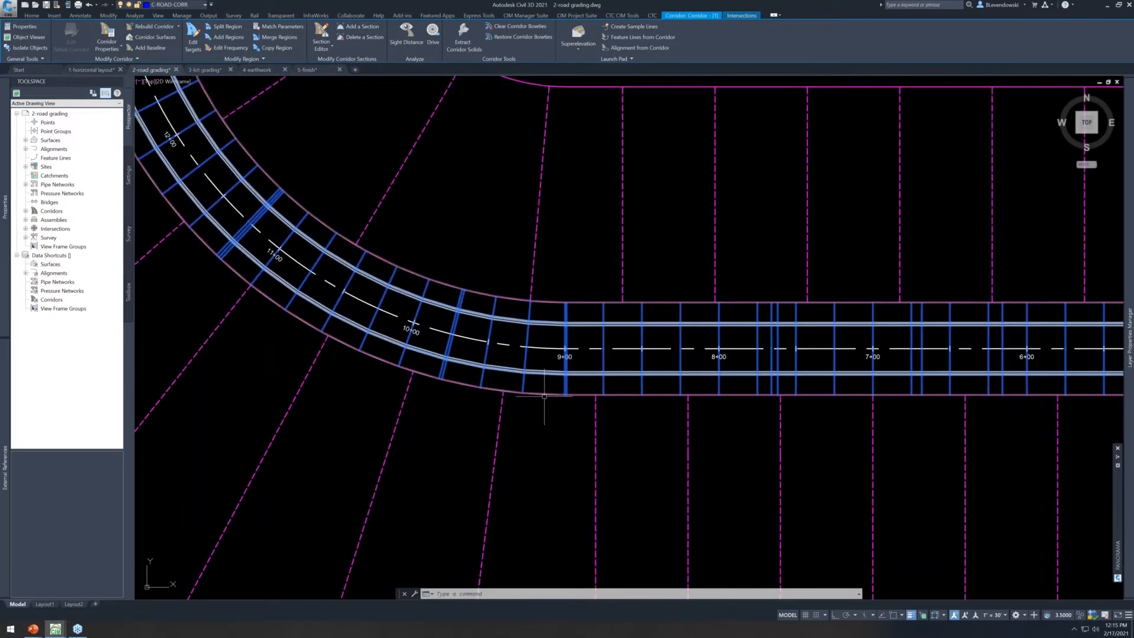
pyautogui.moveTo(545, 396)
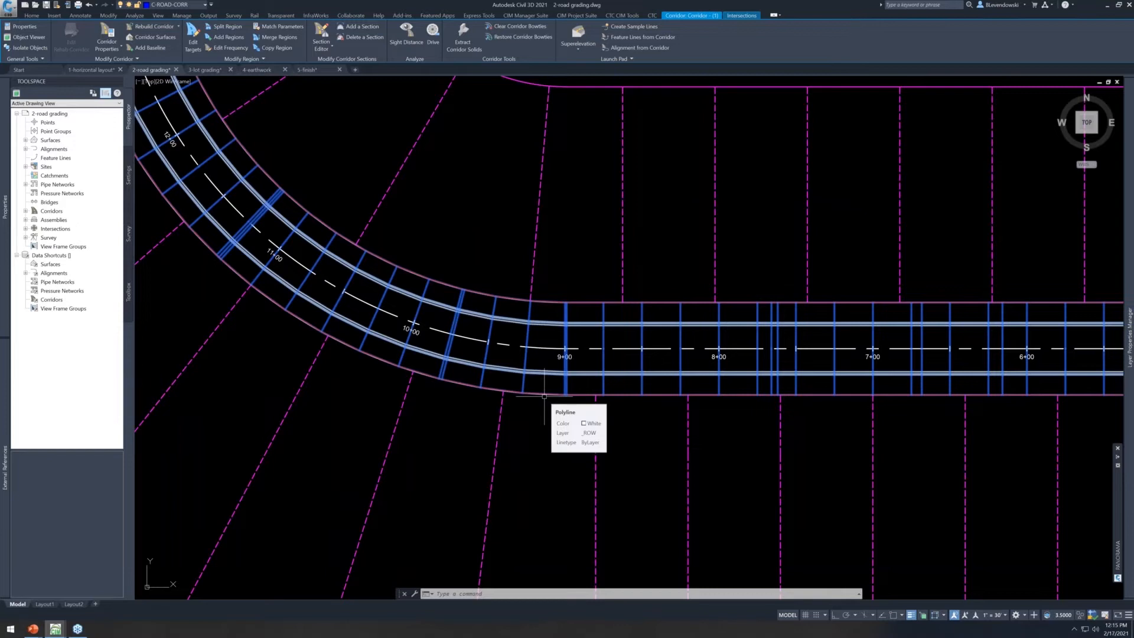
pyautogui.scroll(-2, 554, 424)
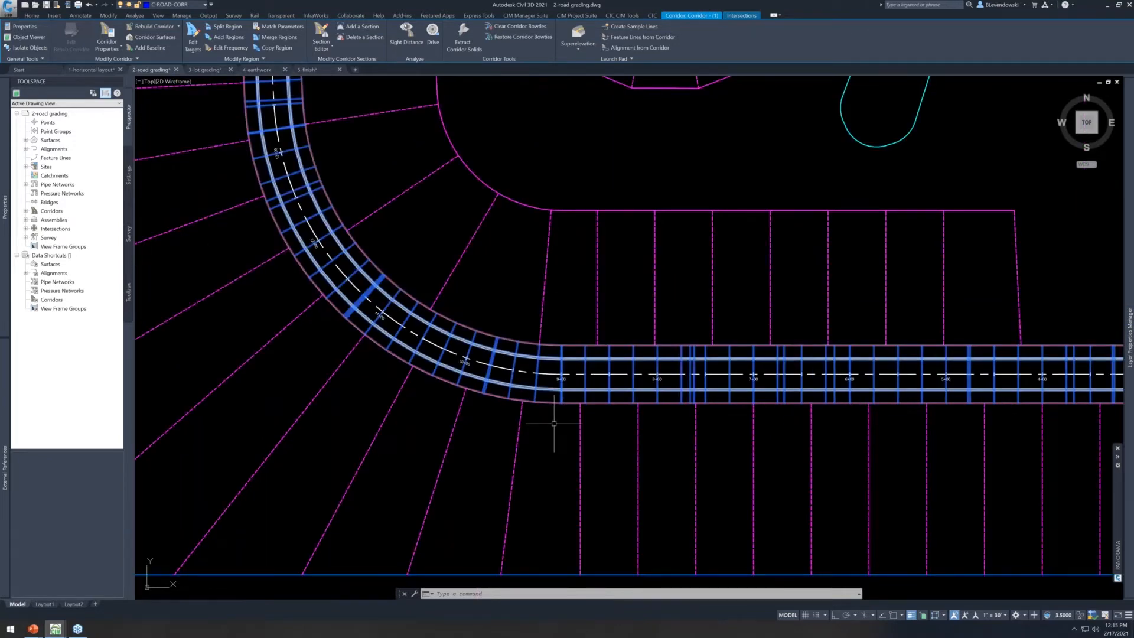
pyautogui.scroll(-4, 554, 423)
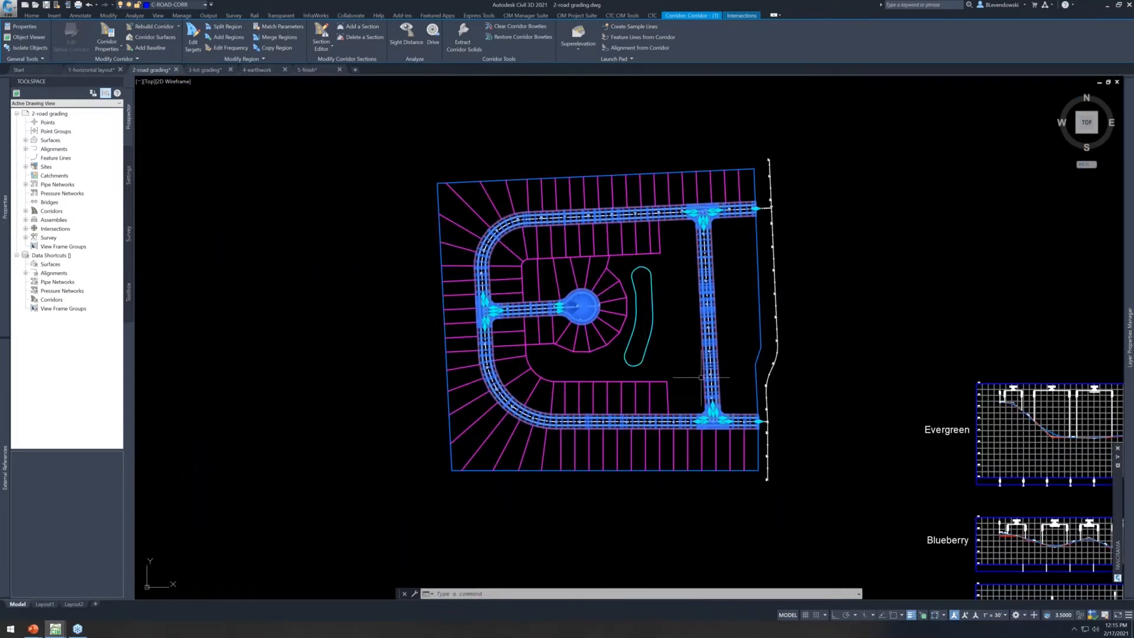
pyautogui.scroll(2, 668, 440)
pyautogui.moveTo(668, 440)
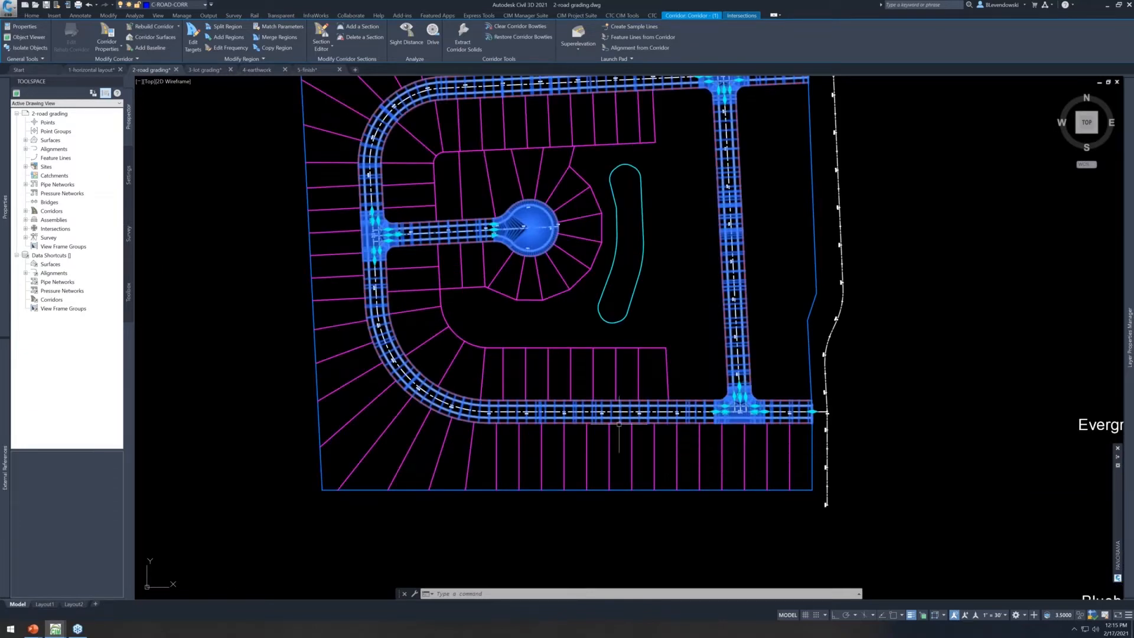
pyautogui.scroll(2, 557, 441)
pyautogui.press('Escape')
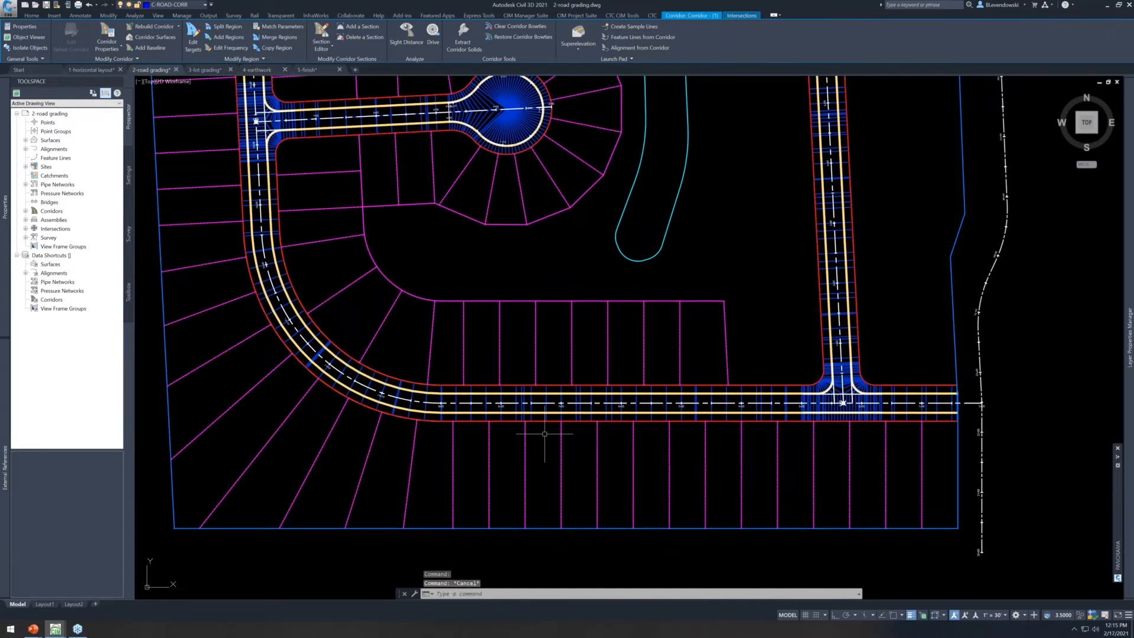
pyautogui.press('Escape')
# Send the corridor to the back of the display order and select the outer ROW polyline along the lower road
pyautogui.scroll(5, 544, 405)
pyautogui.scroll(3, 538, 392)
pyautogui.click(538, 392)
pyautogui.rightClick(577, 347)
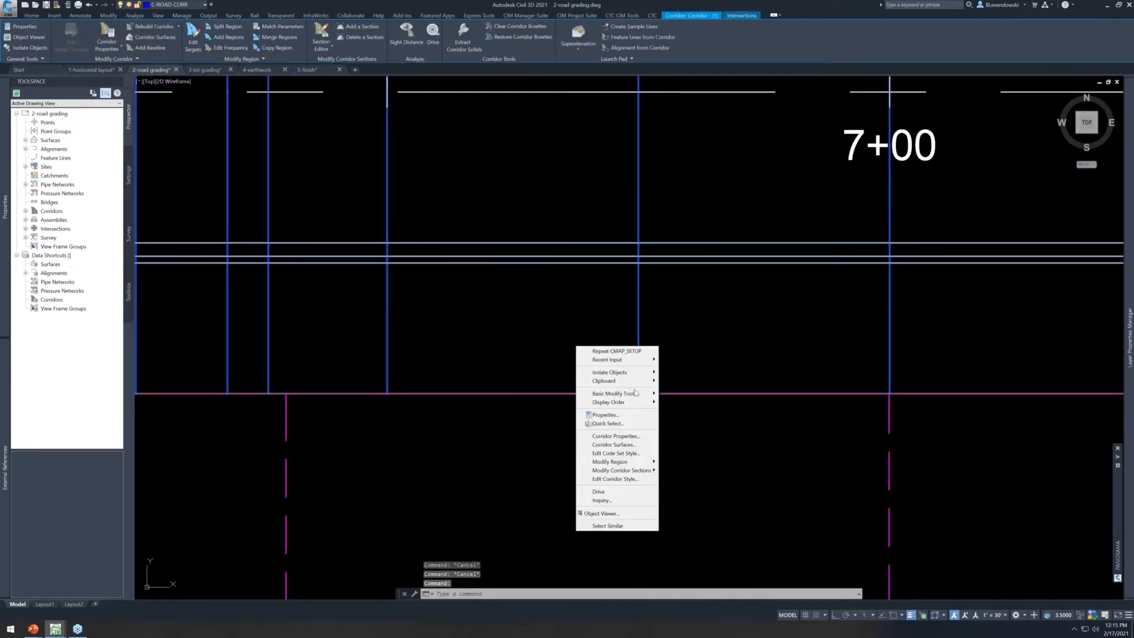
pyautogui.click(685, 408)
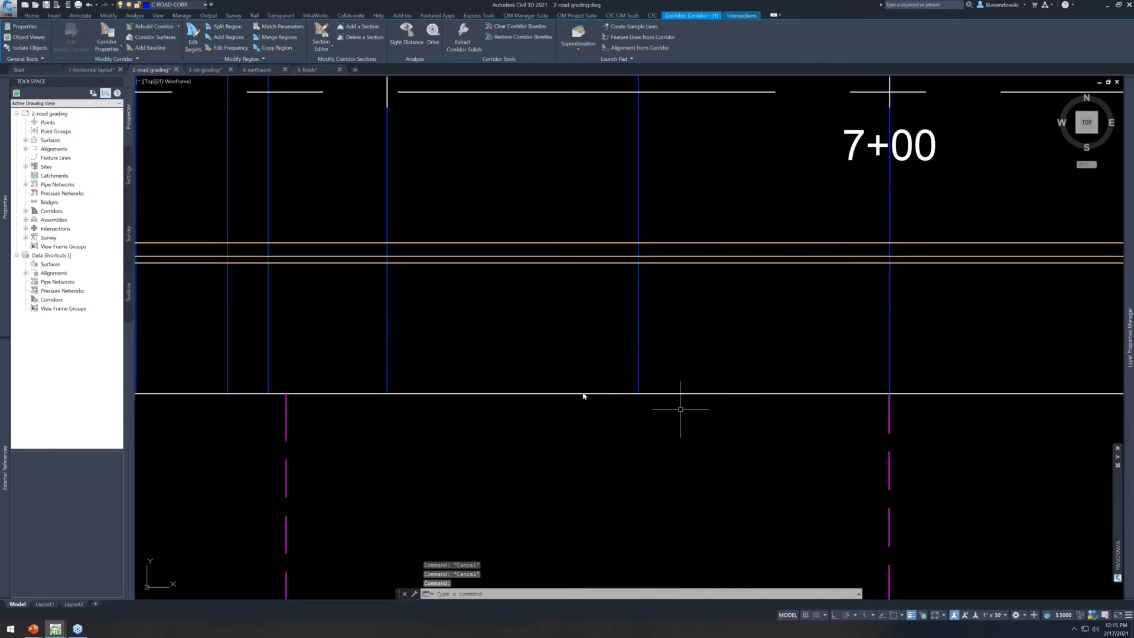
pyautogui.scroll(-6, 620, 452)
pyautogui.scroll(-2, 627, 452)
pyautogui.scroll(1, 635, 466)
pyautogui.moveTo(676, 472); pyautogui.dragTo(599, 473, button='middle')
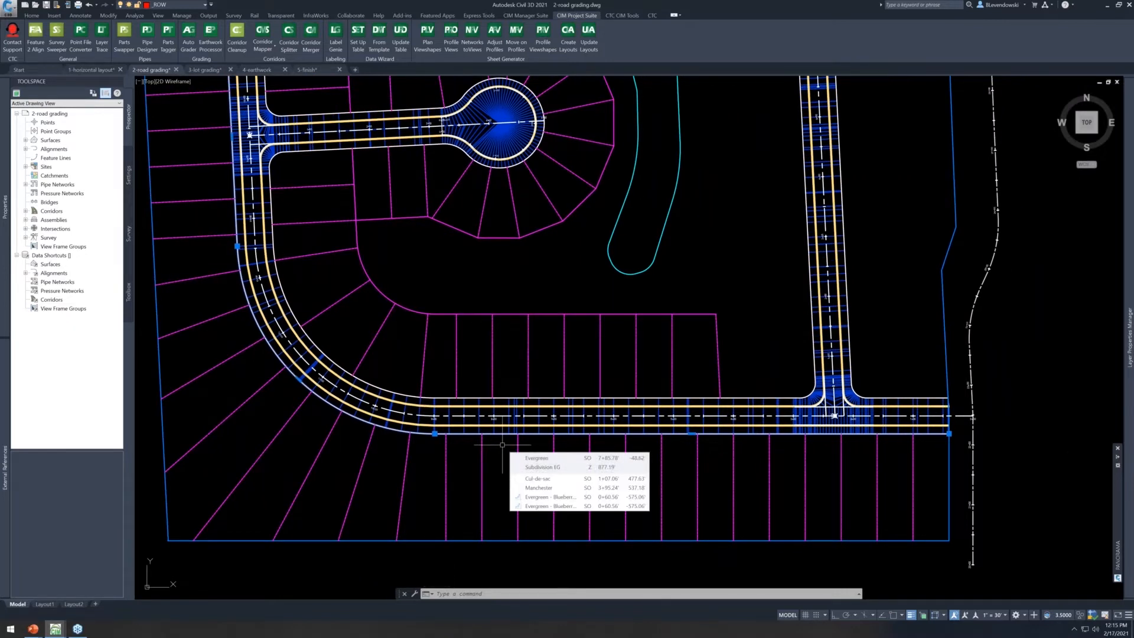
pyautogui.scroll(5, 438, 423)
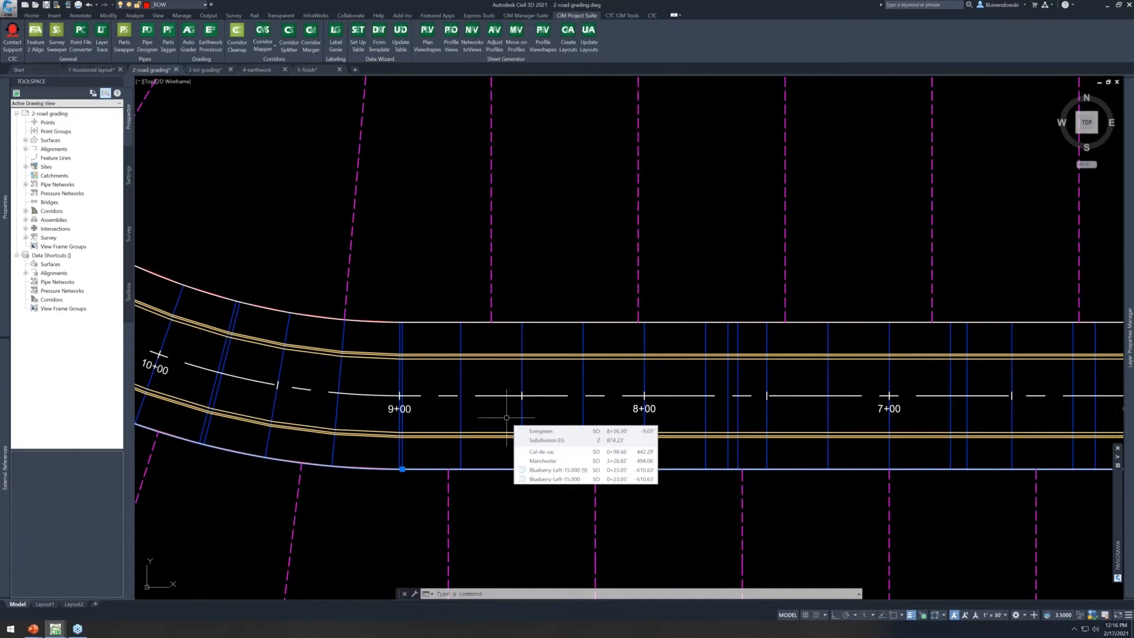
# Select all ROW polylines similar to the one already selected along the lower road
pyautogui.click(32, 15)
pyautogui.rightClick(440, 239)
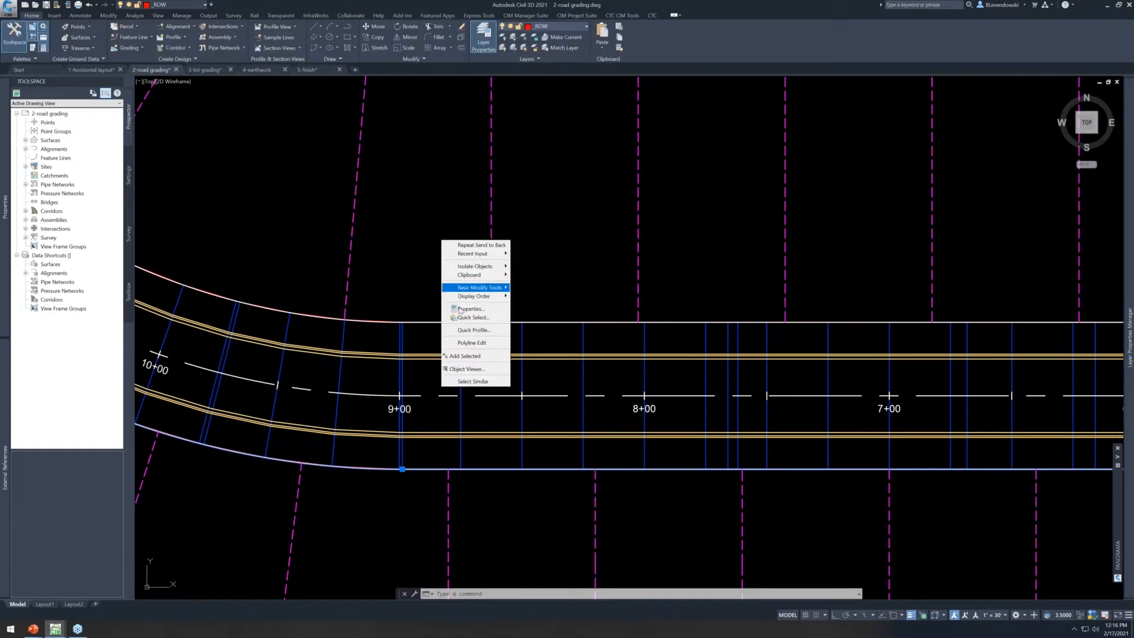
pyautogui.click(473, 382)
pyautogui.scroll(-2, 508, 381)
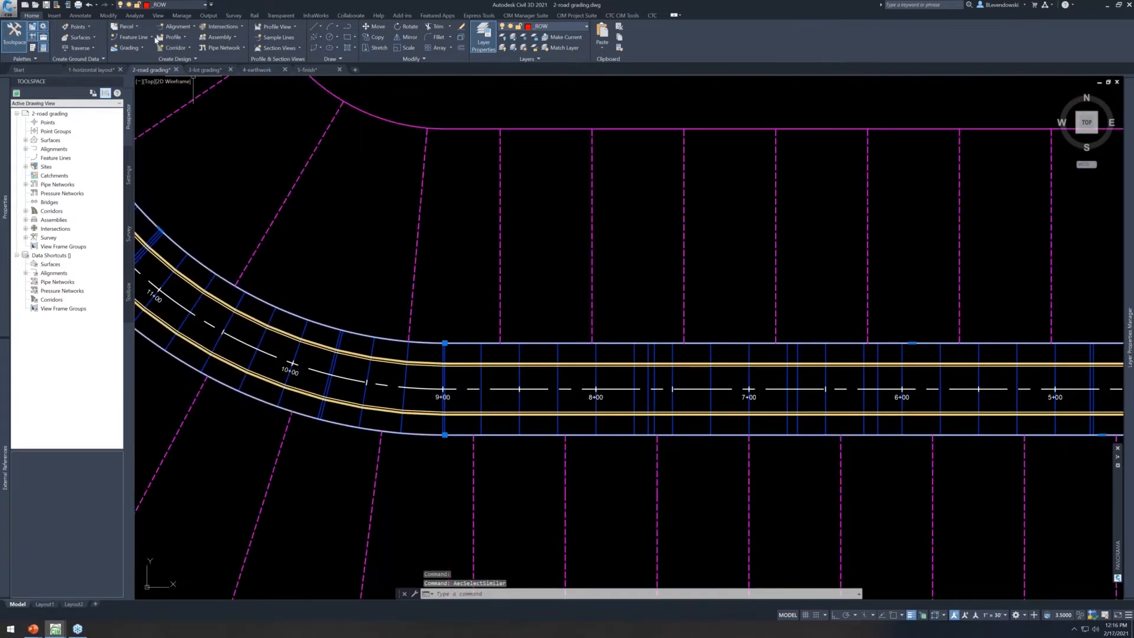
# Create feature lines from the selected ROW polylines in the Subdivision site with the Basic style, erasing the existing entities and assigning elevations
pyautogui.click(151, 37)
pyautogui.click(177, 70)
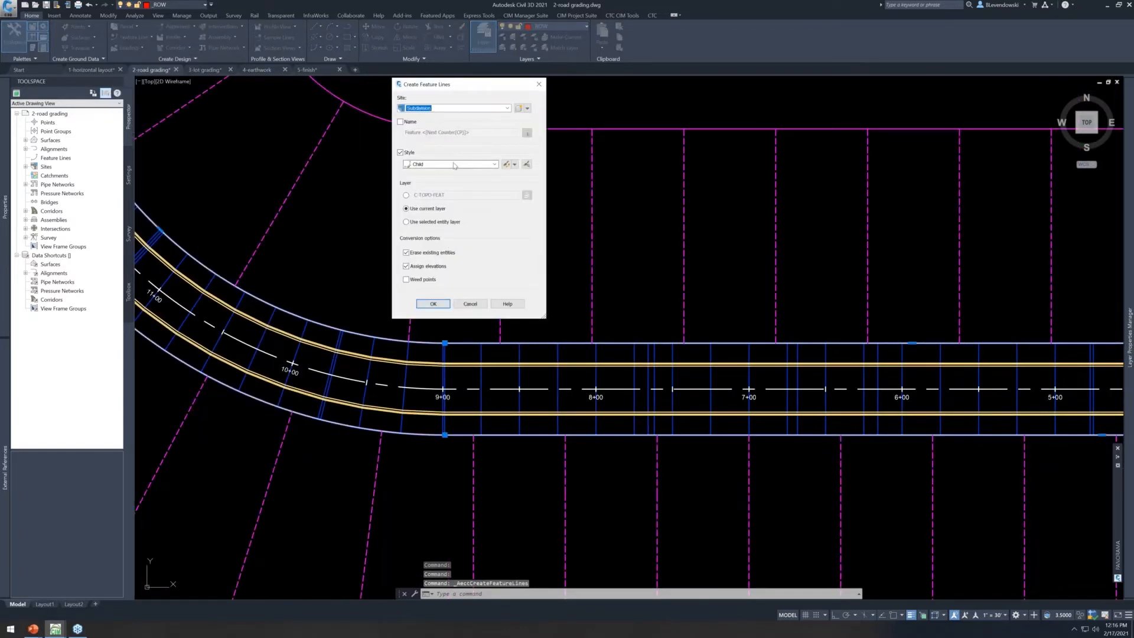
pyautogui.click(443, 165)
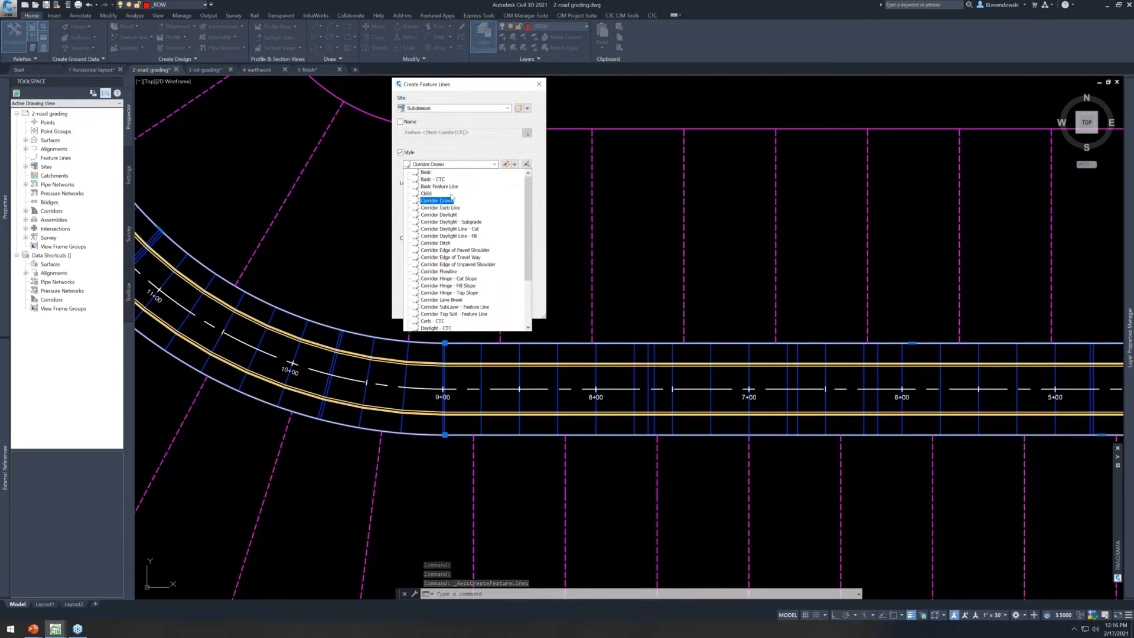
pyautogui.click(428, 172)
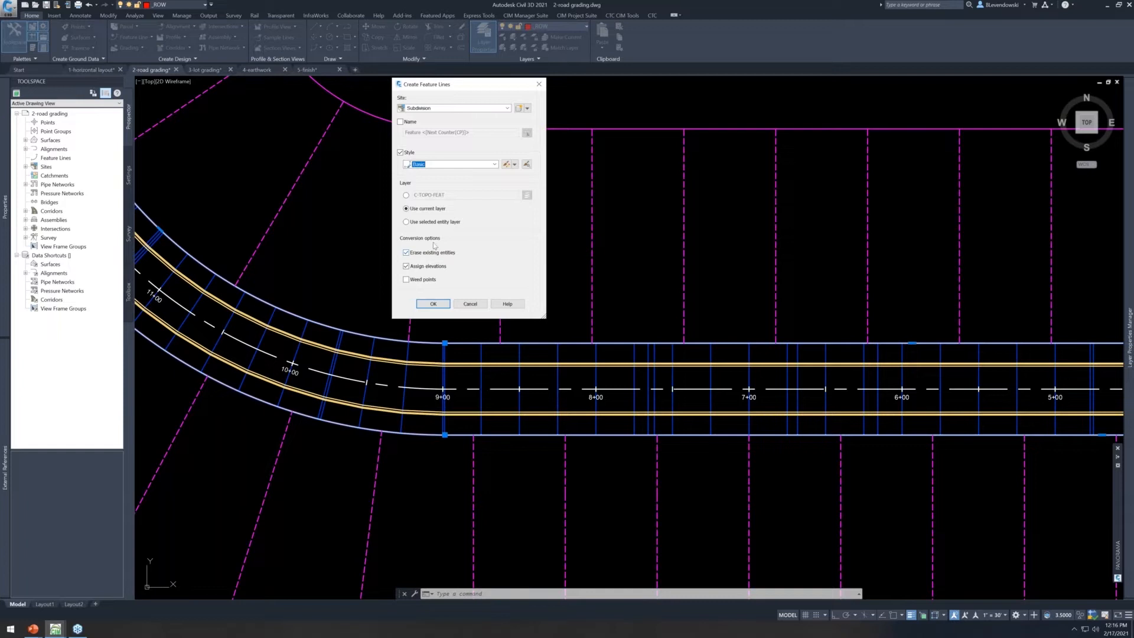
pyautogui.click(433, 304)
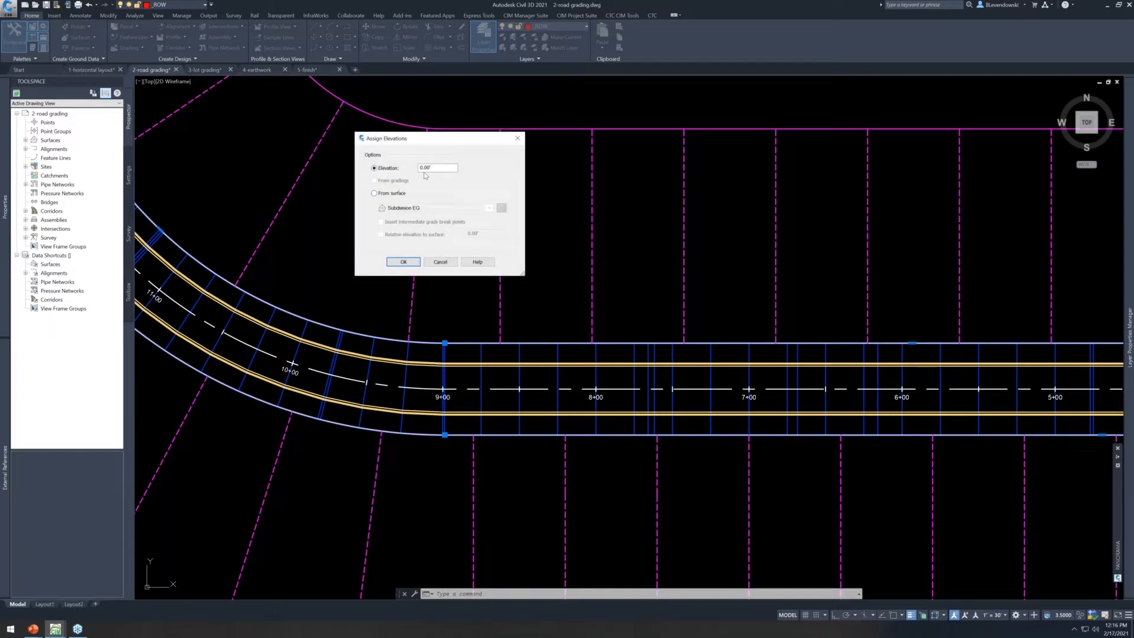
# Assign the new feature lines' elevations from the Subdivision FG surface, without intermediate grade break points or a relative elevation
pyautogui.click(394, 193)
pyautogui.click(425, 208)
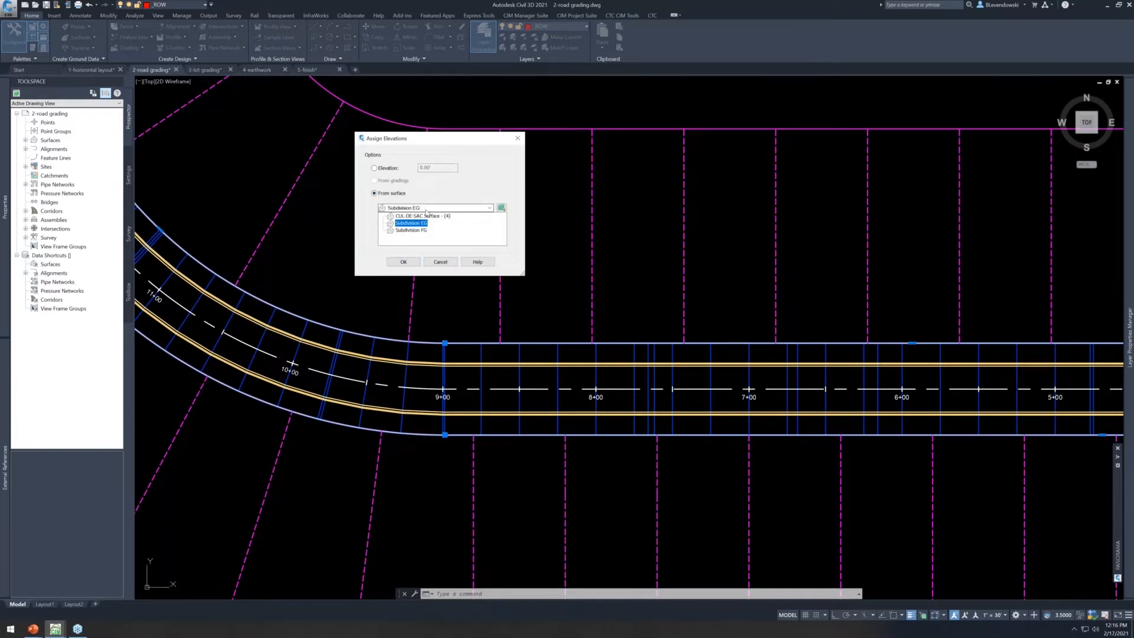
pyautogui.click(423, 216)
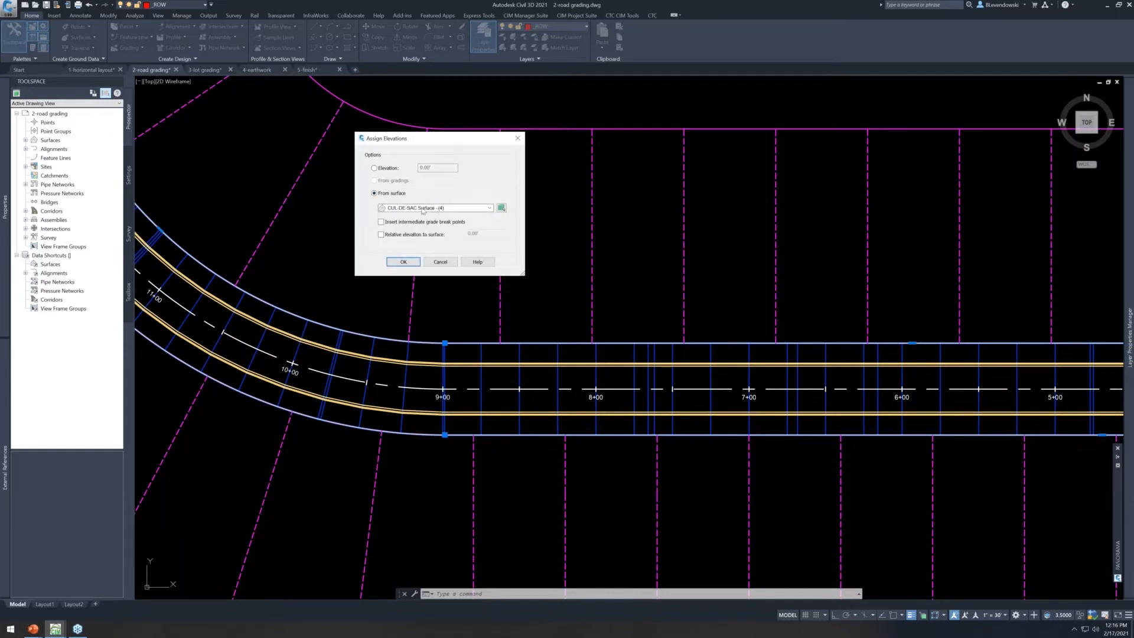
pyautogui.click(423, 208)
pyautogui.click(416, 233)
pyautogui.moveTo(461, 140); pyautogui.dragTo(521, 170)
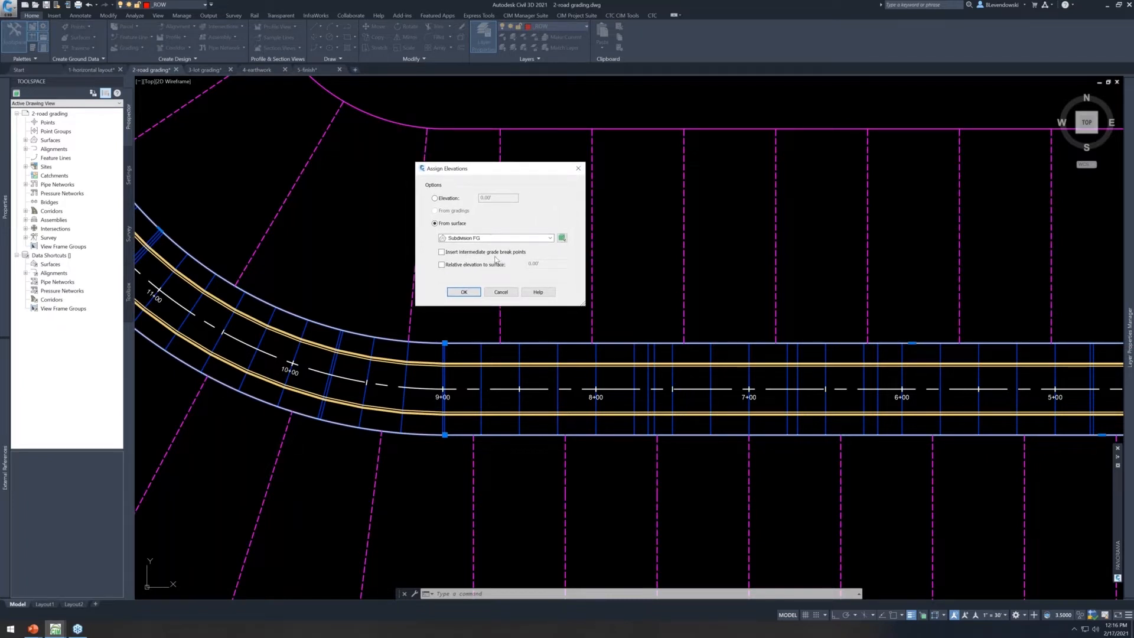
pyautogui.moveTo(508, 178); pyautogui.dragTo(465, 159)
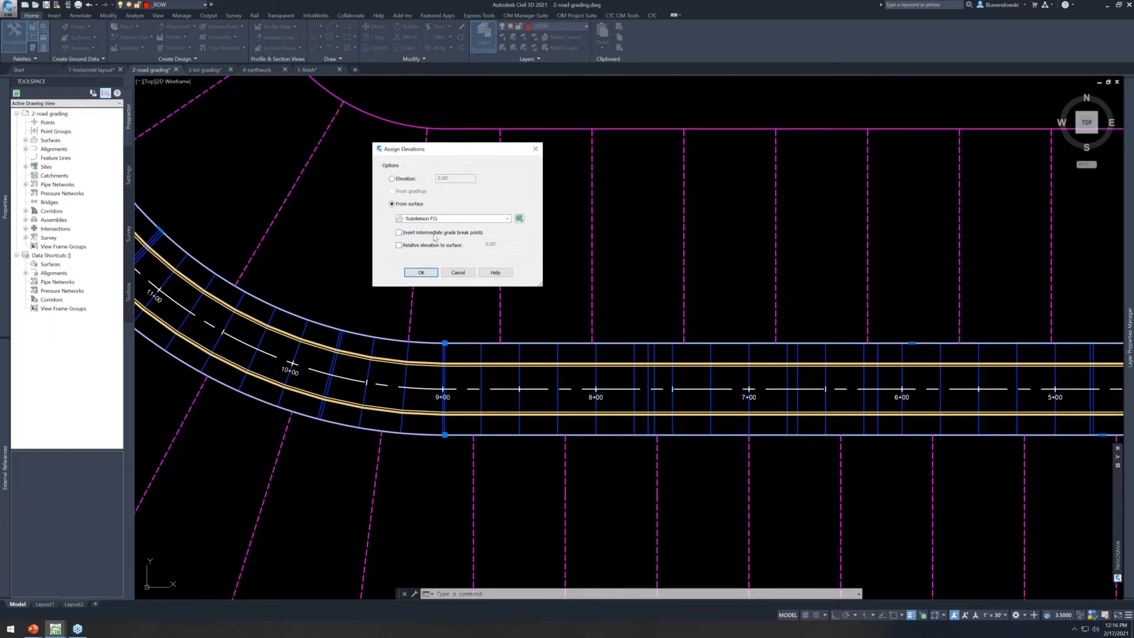
pyautogui.click(446, 345)
pyautogui.click(422, 273)
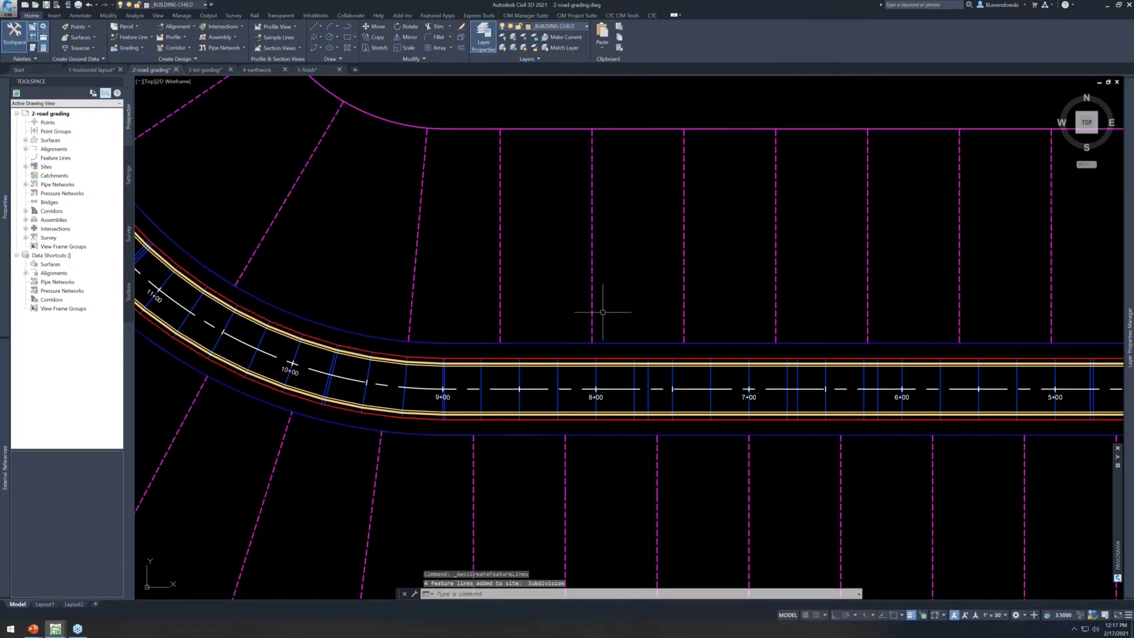
# Select the new feature line along the inner ROW to review its full extent, clear the selection, and inspect the cul-de-sac road
pyautogui.press('Escape')
pyautogui.click(532, 343)
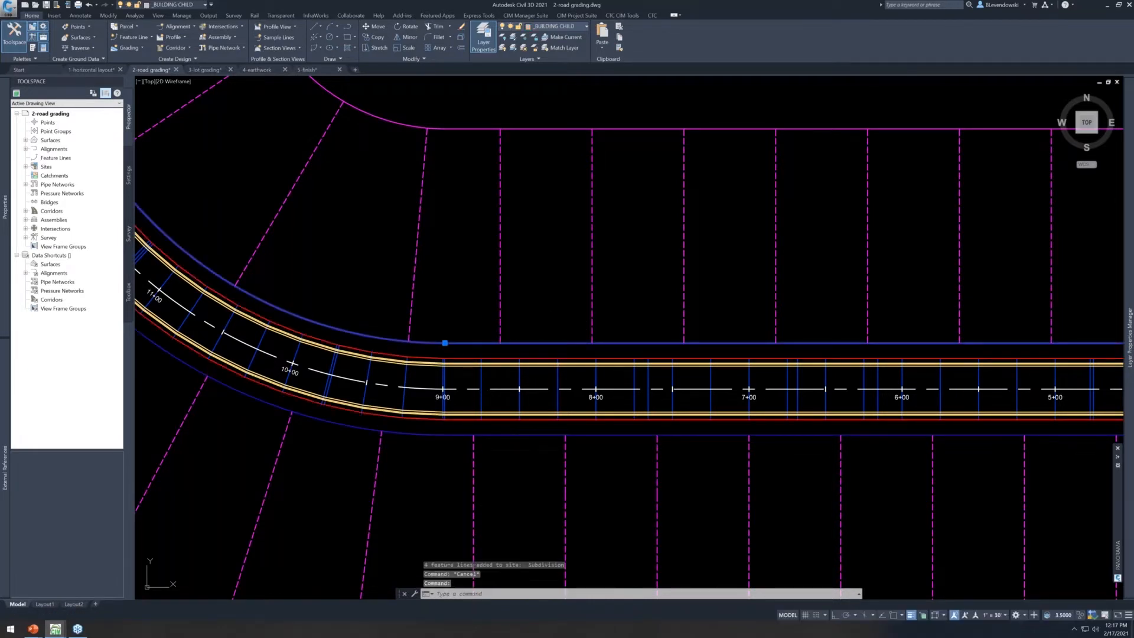
pyautogui.scroll(-8, 575, 374)
pyautogui.moveTo(672, 267); pyautogui.dragTo(596, 324, button='middle')
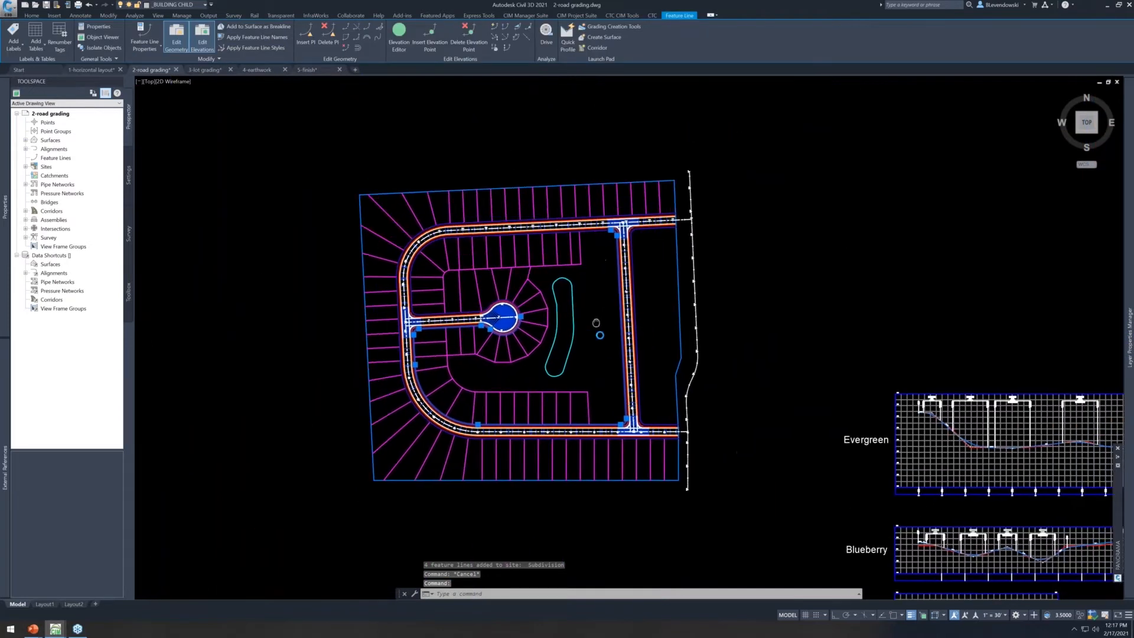
pyautogui.press('Escape')
pyautogui.scroll(6, 410, 322)
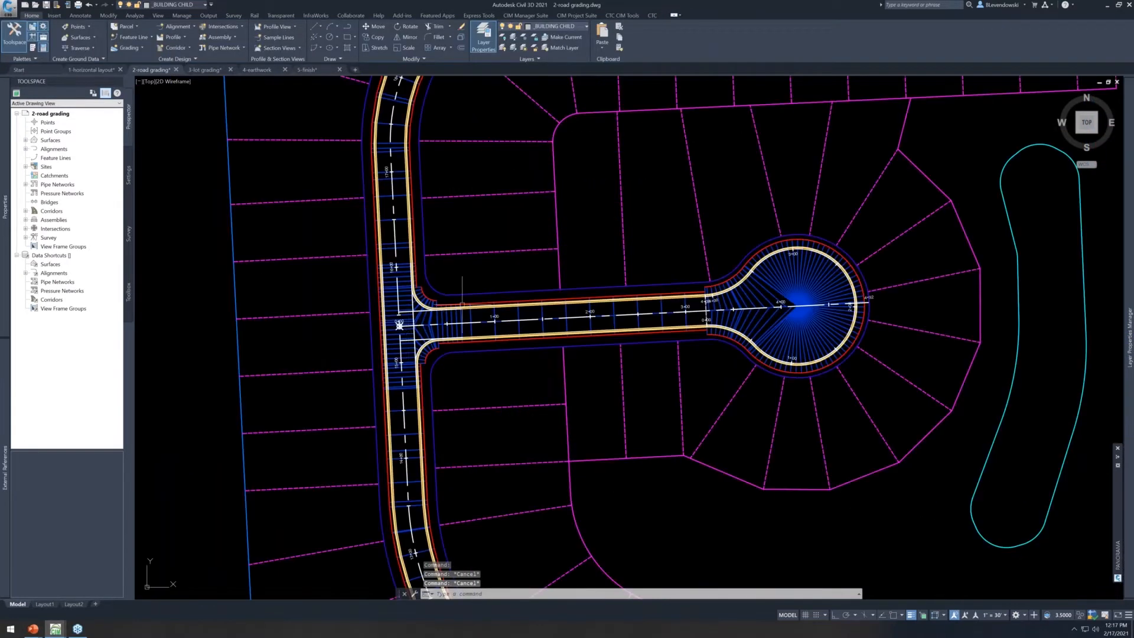
pyautogui.moveTo(487, 282); pyautogui.dragTo(461, 304, button='middle')
# Switch to the 3-lot grading drawing and select the inner ROW feature line to view its points along the lower road
pyautogui.click(205, 71)
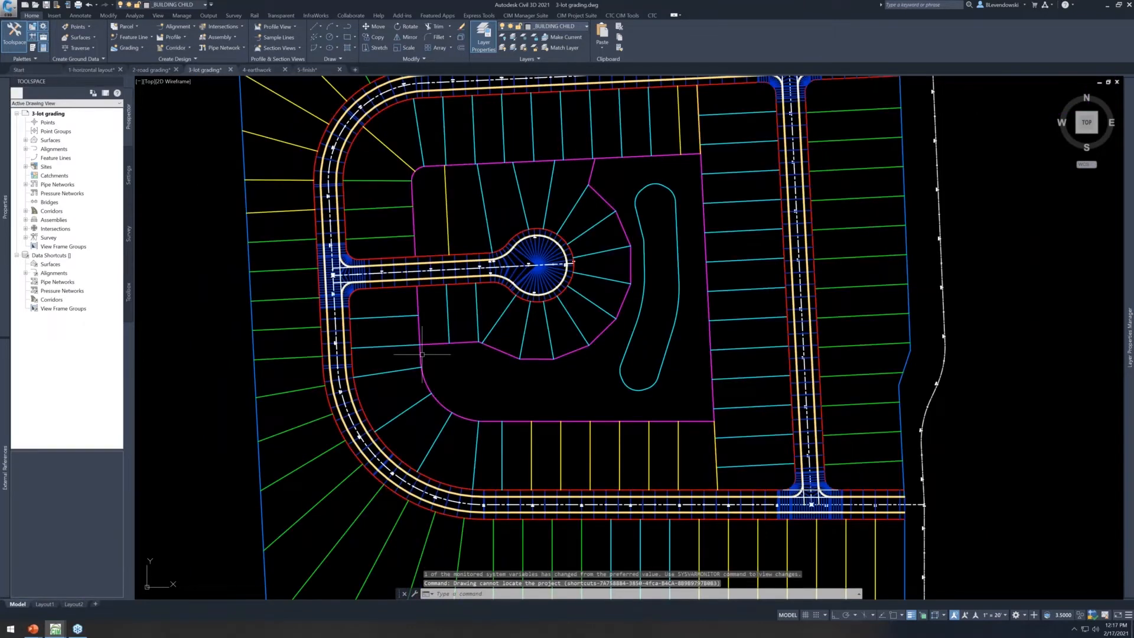
pyautogui.scroll(5, 433, 477)
pyautogui.click(434, 477)
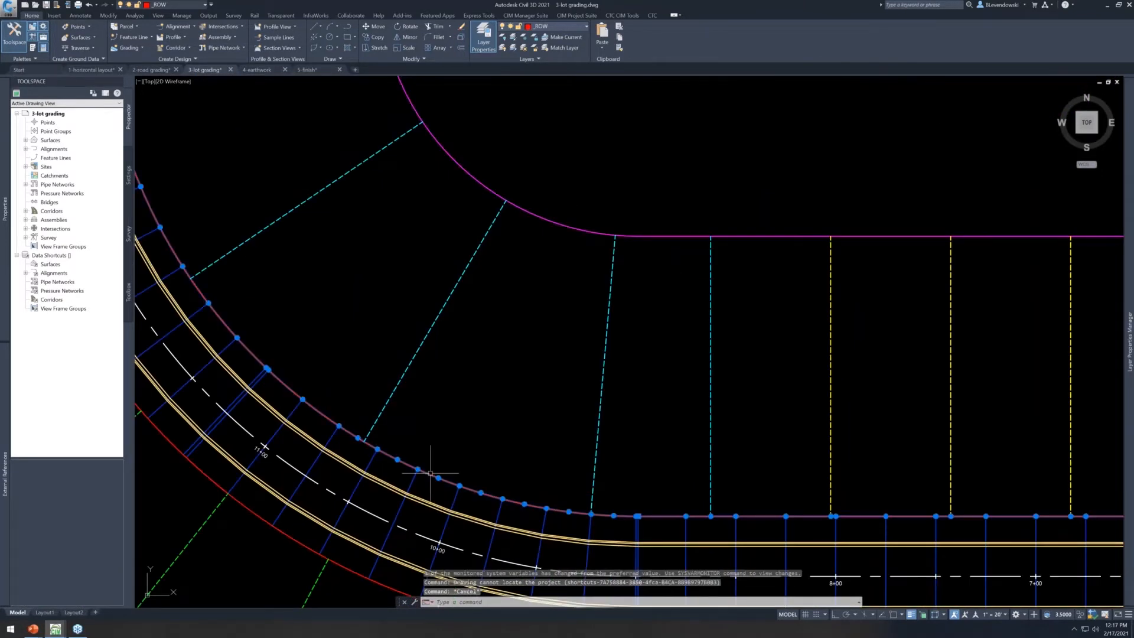
pyautogui.scroll(-6, 422, 378)
pyautogui.moveTo(418, 351)
pyautogui.mouseDown(button='middle')
pyautogui.moveTo(428, 381)
pyautogui.moveTo(394, 312)
pyautogui.mouseUp(button='middle')
pyautogui.scroll(2, 603, 423)
pyautogui.scroll(2, 644, 421)
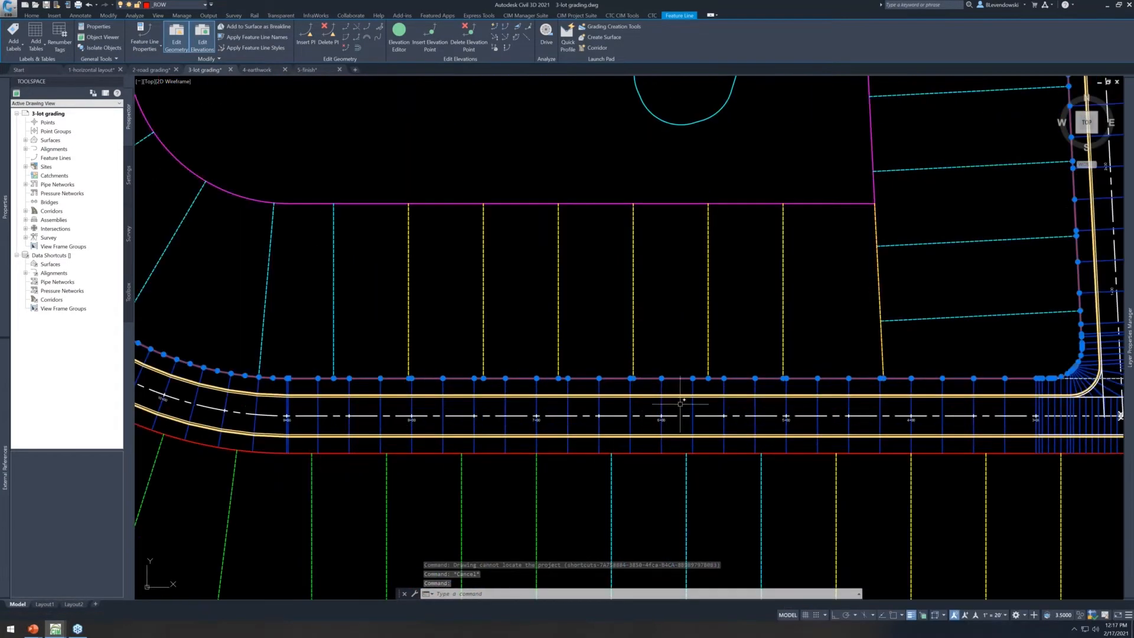
# Examine the ROW feature line's points at the lot lines and corridor stations along the straight road and the curve
pyautogui.scroll(4, 507, 377)
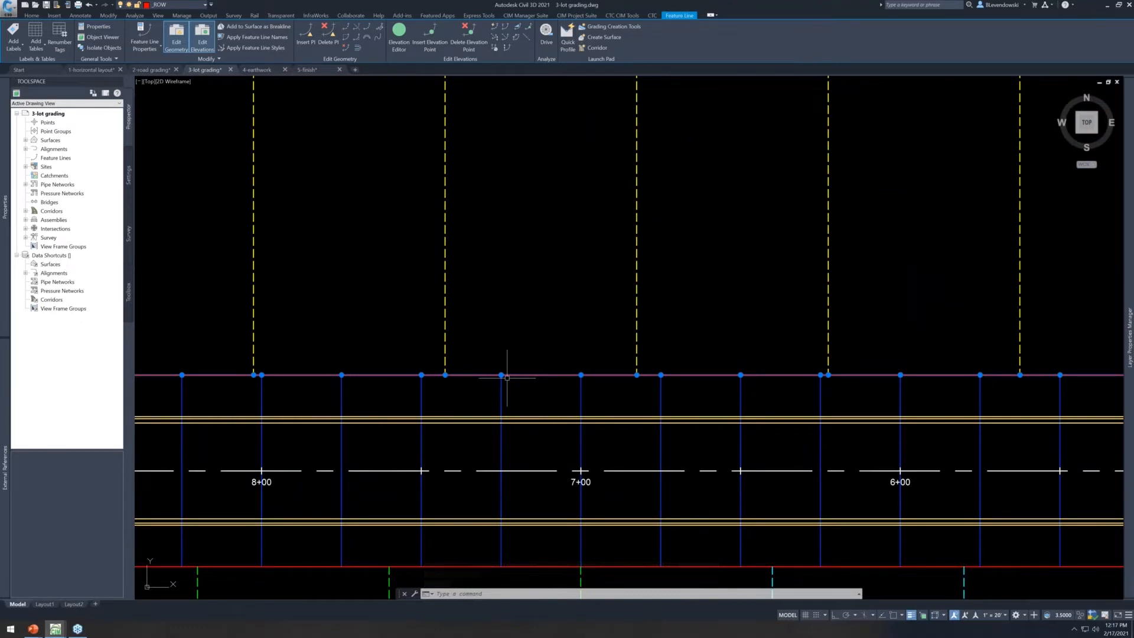
pyautogui.moveTo(403, 390)
pyautogui.mouseDown(button='middle')
pyautogui.moveTo(760, 387)
pyautogui.moveTo(743, 405)
pyautogui.mouseUp(button='middle')
pyautogui.scroll(-4, 743, 405)
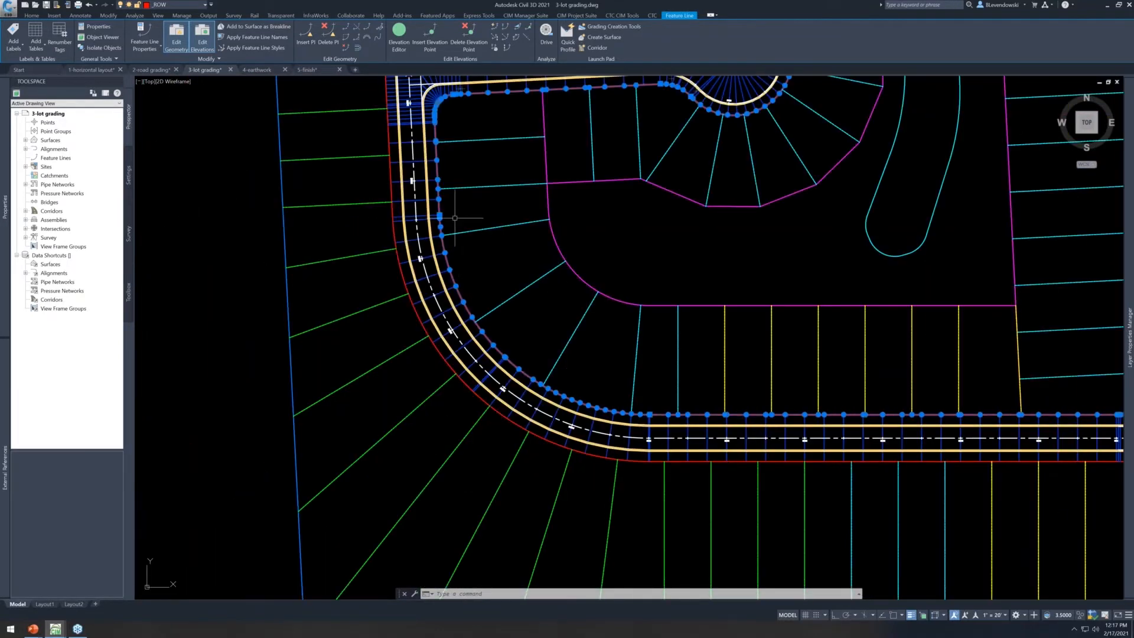
pyautogui.moveTo(527, 339); pyautogui.dragTo(443, 354, button='middle')
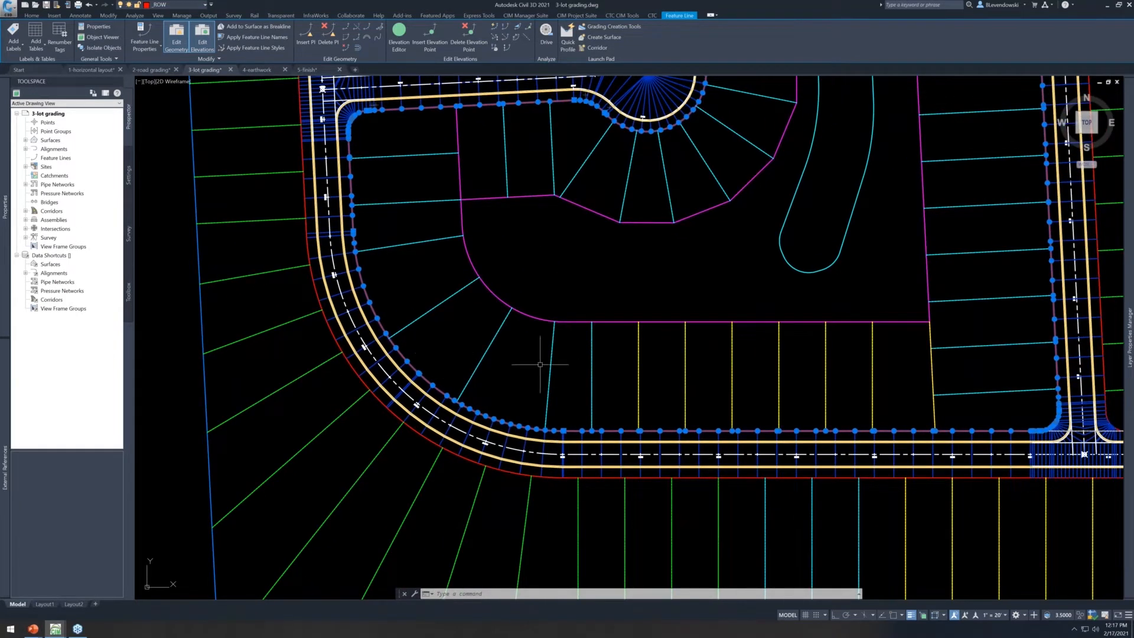
pyautogui.scroll(2, 541, 434)
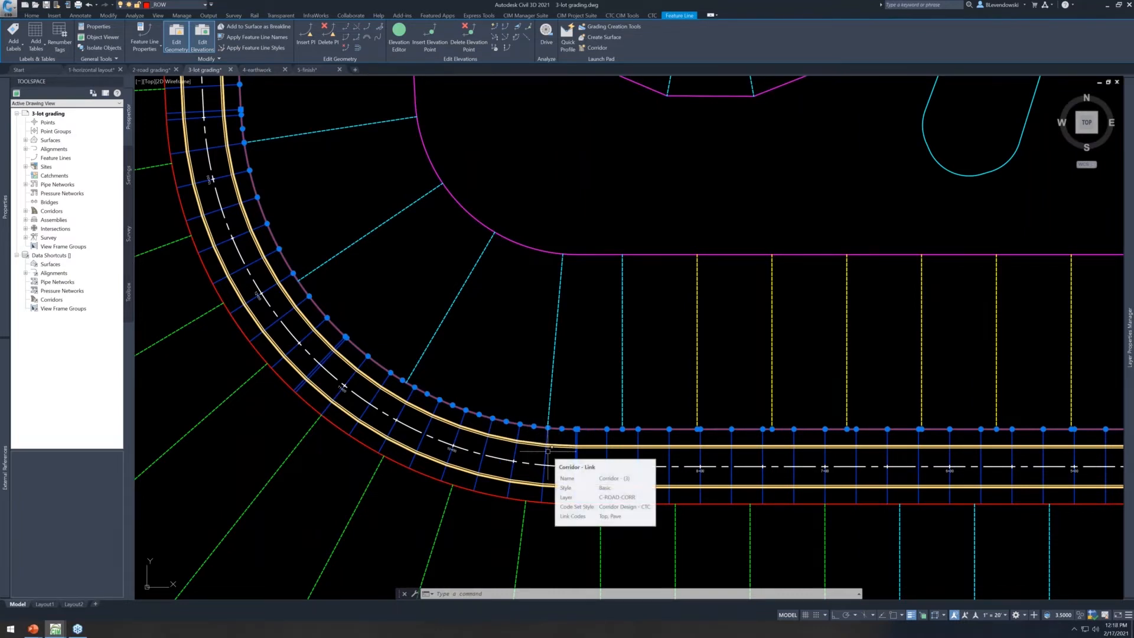
pyautogui.moveTo(567, 401)
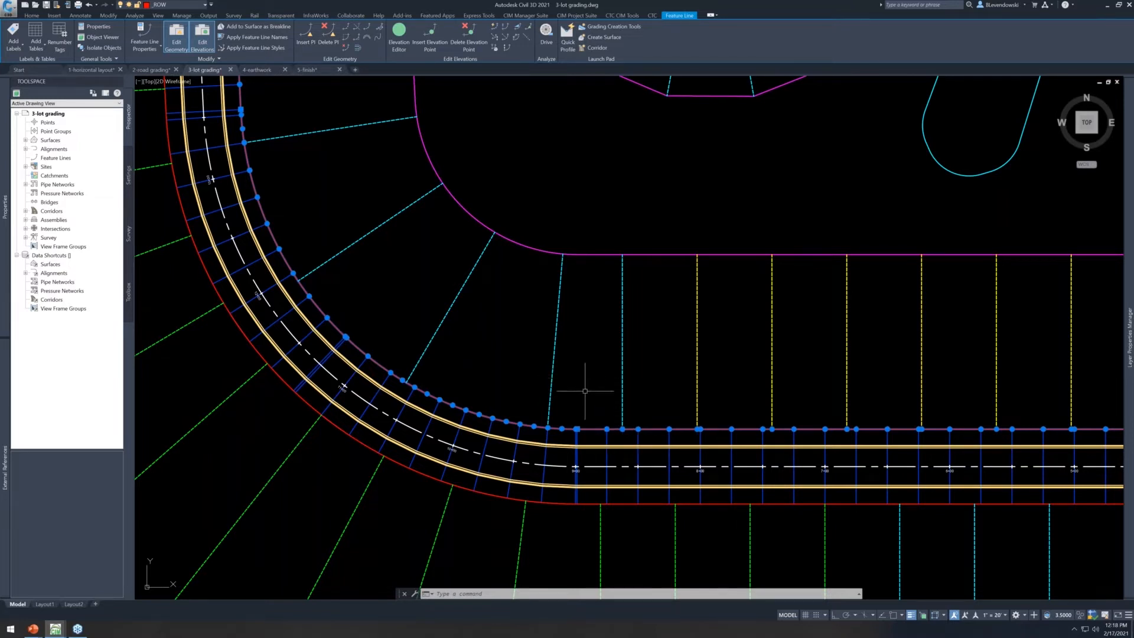
pyautogui.moveTo(641, 397)
pyautogui.mouseDown(button='middle')
pyautogui.moveTo(545, 396)
pyautogui.moveTo(524, 408)
pyautogui.mouseUp(button='middle')
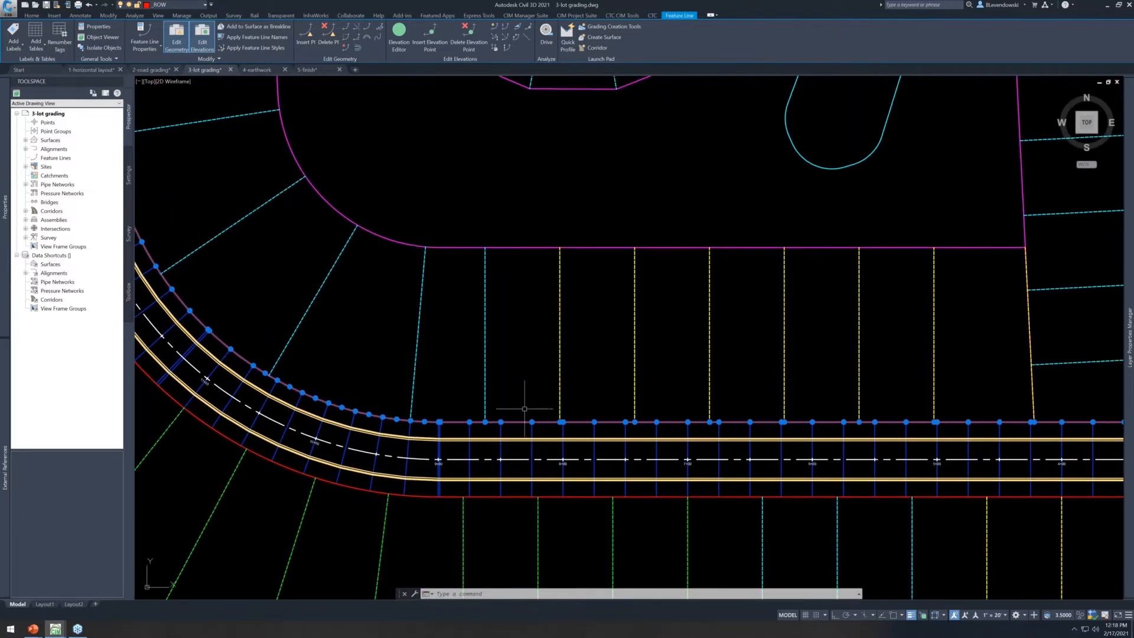
# Select all feature lines similar to the inner ROW feature line, then clear the selection
pyautogui.rightClick(524, 376)
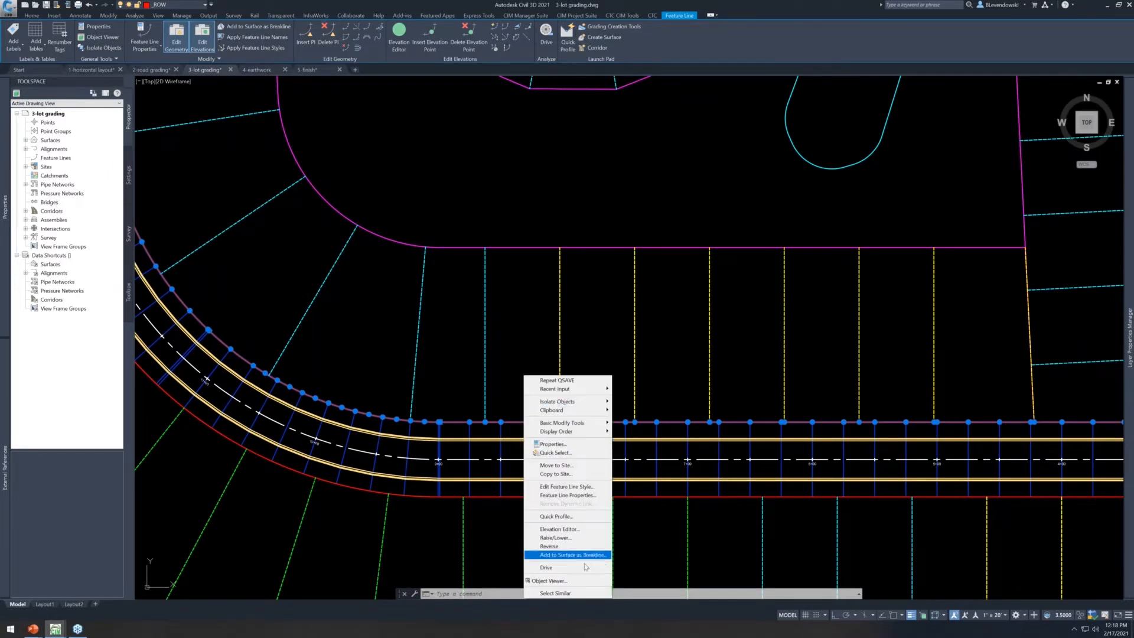
pyautogui.click(570, 594)
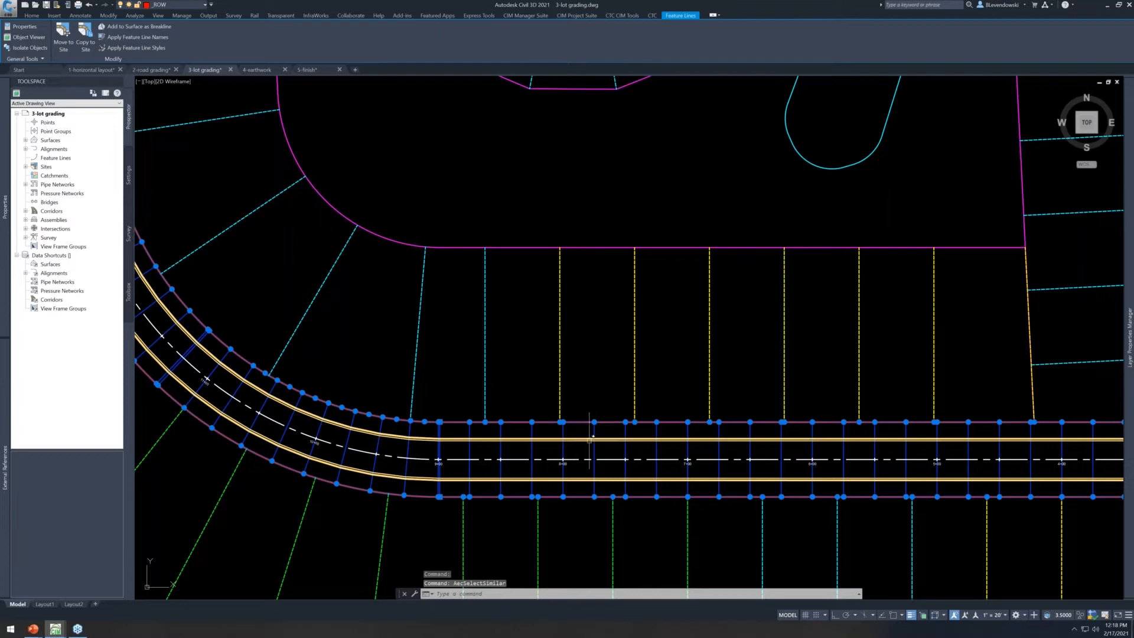
pyautogui.press('Escape')
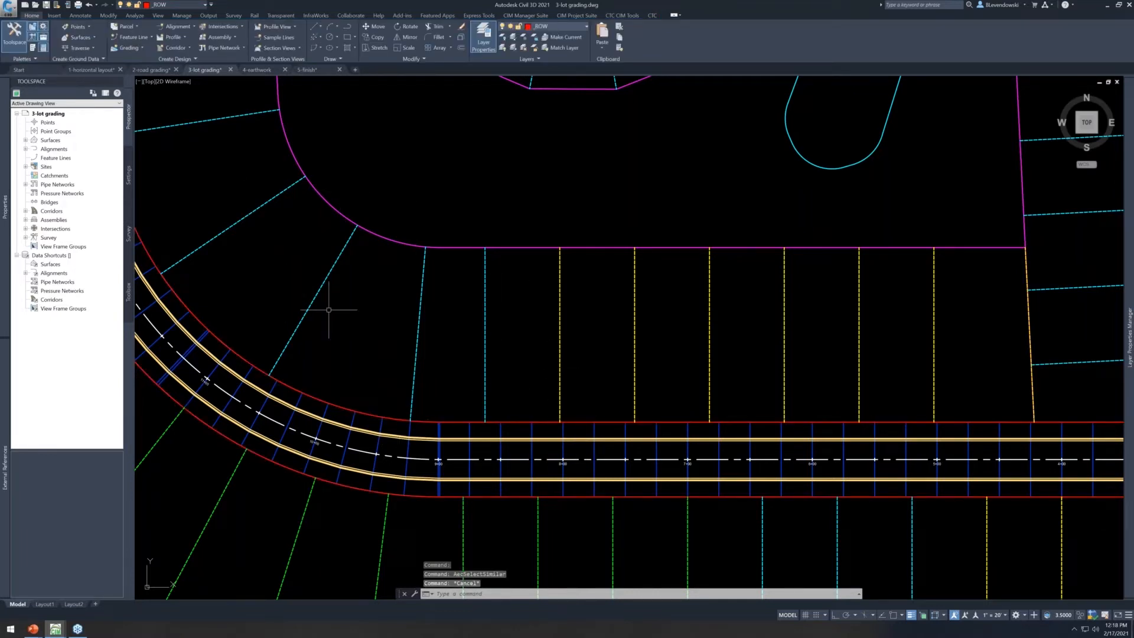
# Set up Elevations from Surface with the Corridor East - FG surface and intermediate grade break points turned off
pyautogui.click(114, 15)
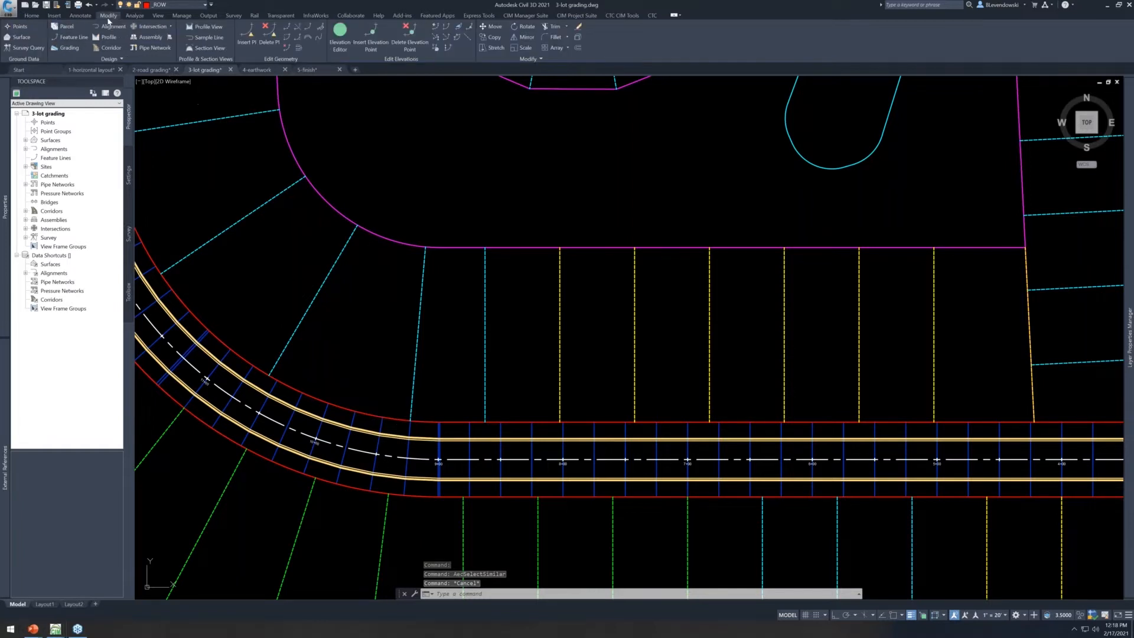
pyautogui.click(437, 49)
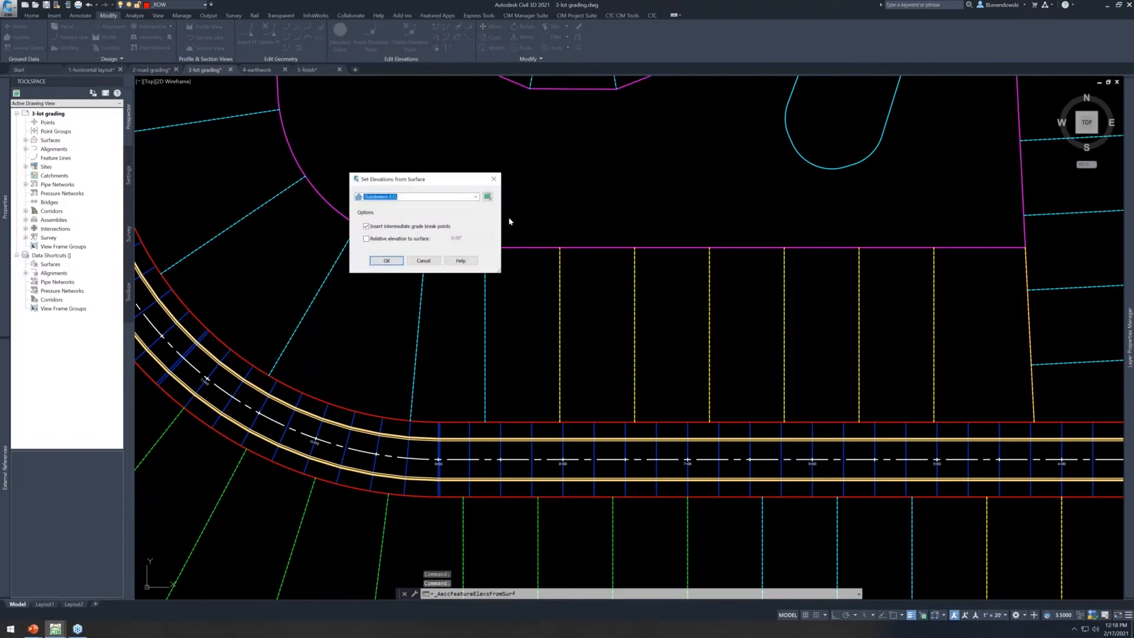
pyautogui.click(385, 227)
pyautogui.click(404, 198)
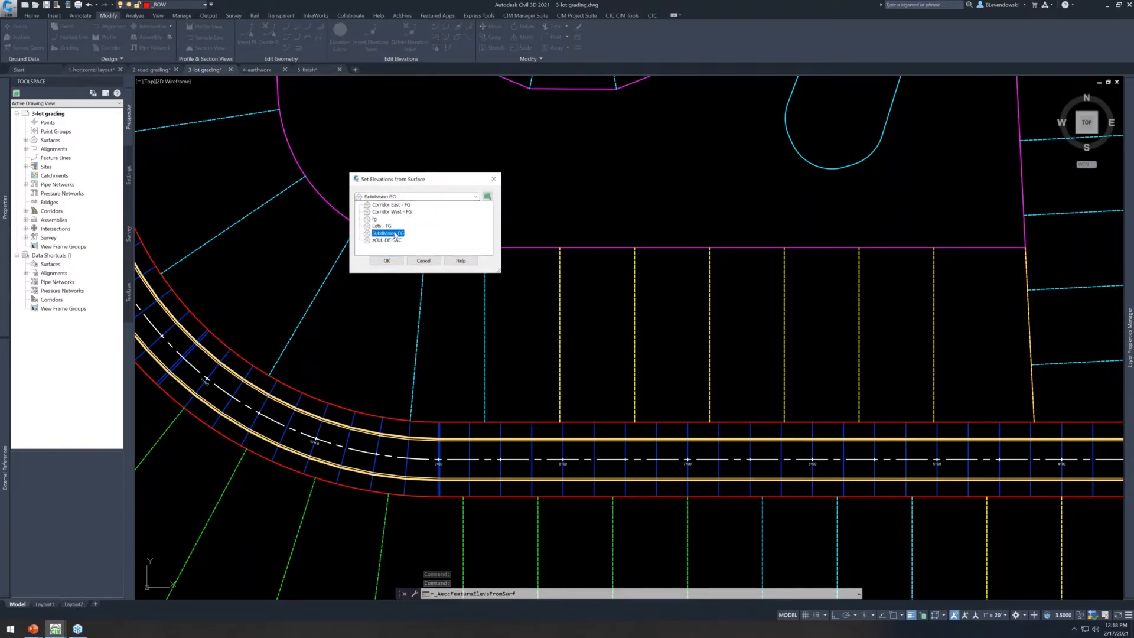
pyautogui.click(400, 217)
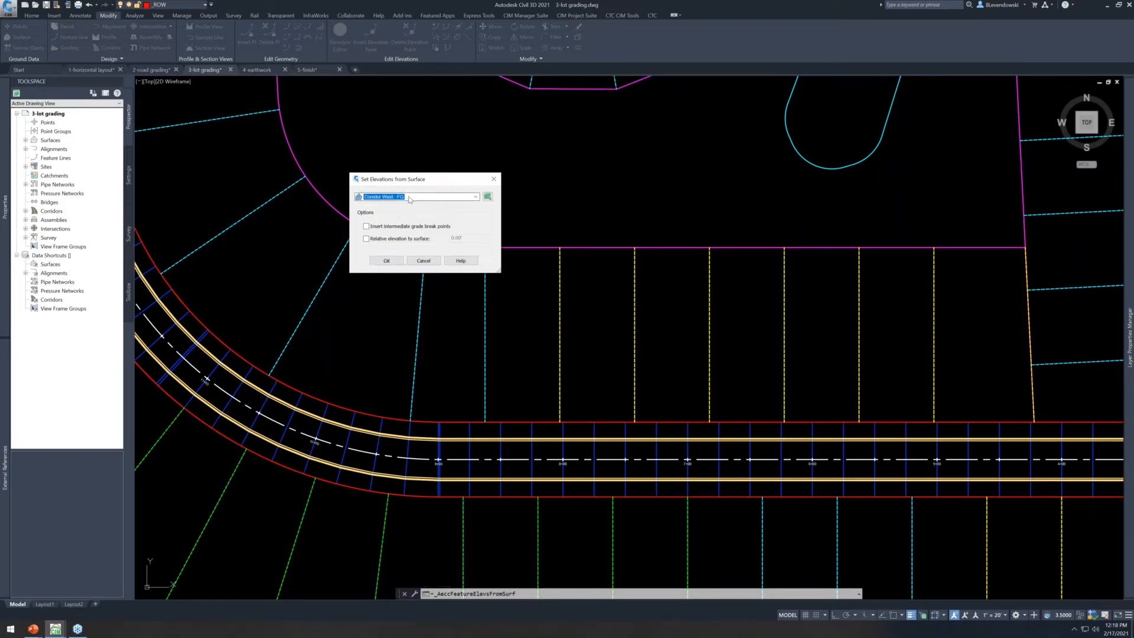
pyautogui.click(409, 198)
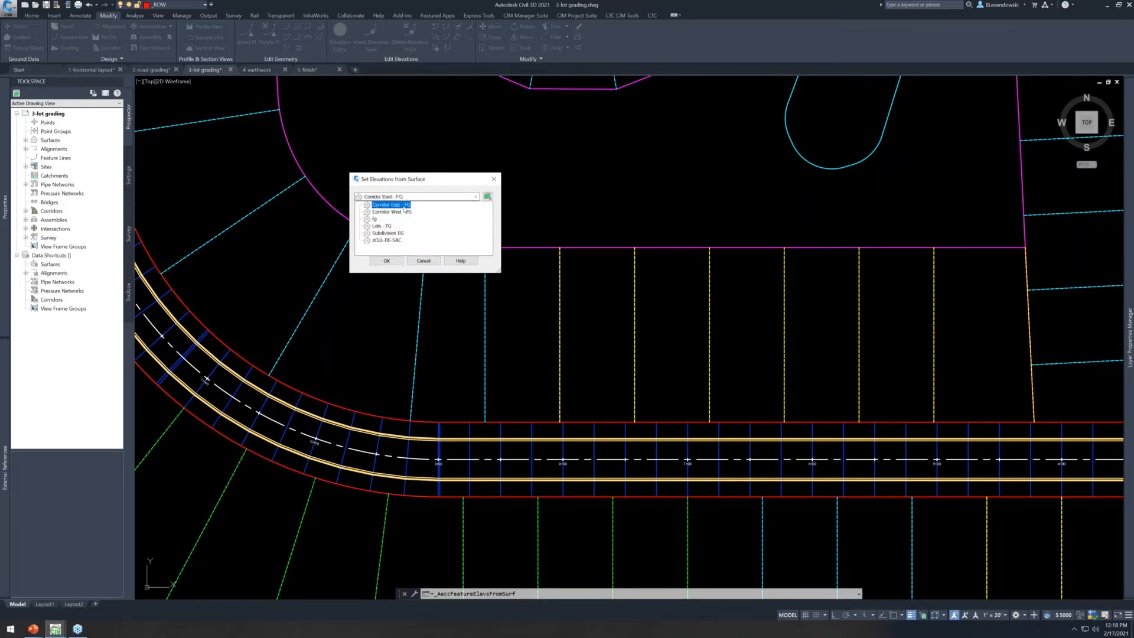
pyautogui.click(407, 205)
pyautogui.click(400, 261)
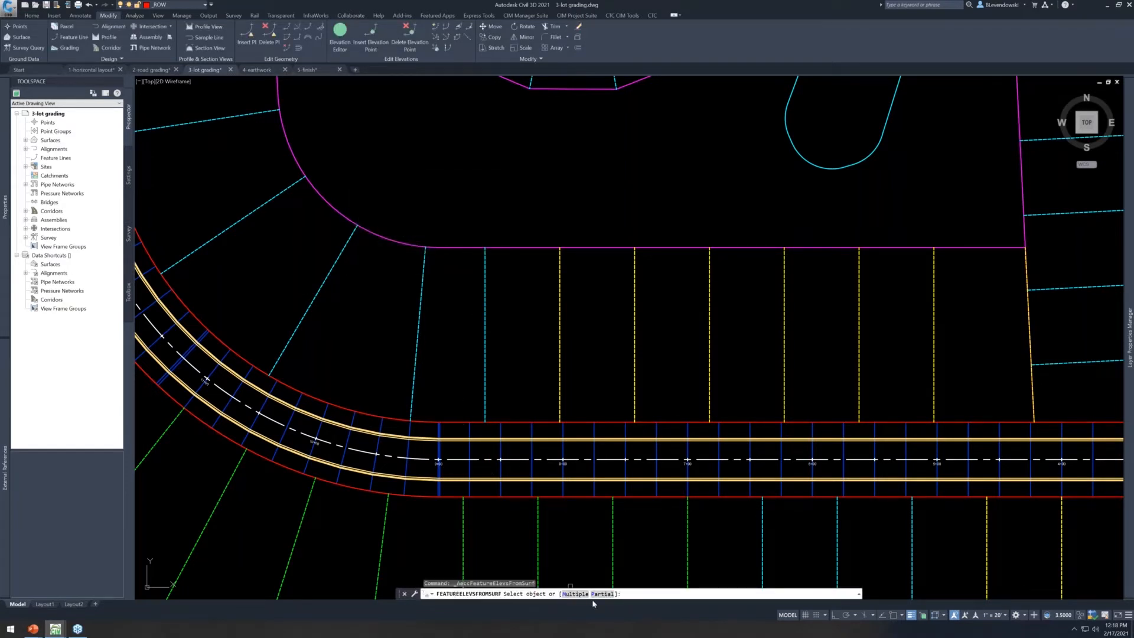
# Try to apply the surface elevations to multiple ROW feature lines by reusing the previous selection set
pyautogui.click(575, 595)
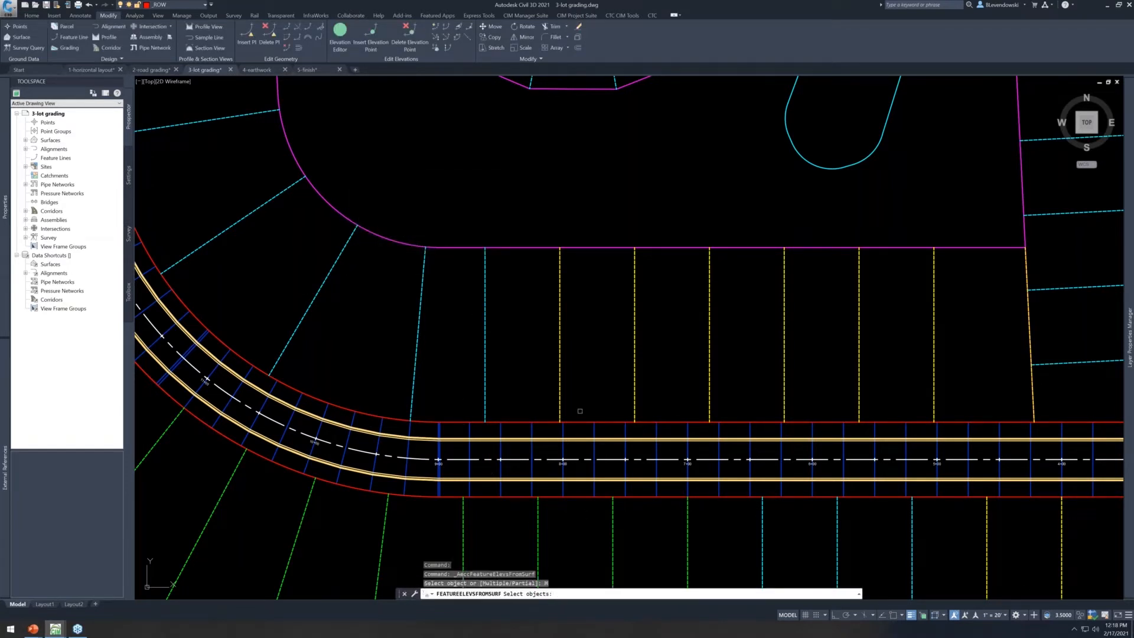
pyautogui.write('p')
pyautogui.press('Return')
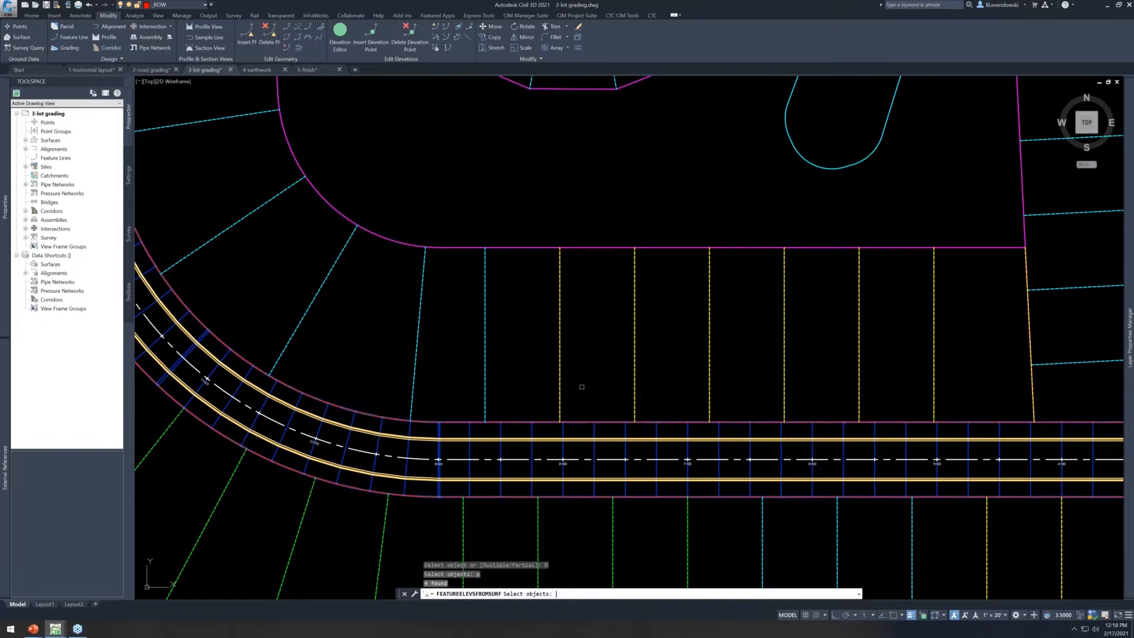
pyautogui.scroll(-5, 452, 447)
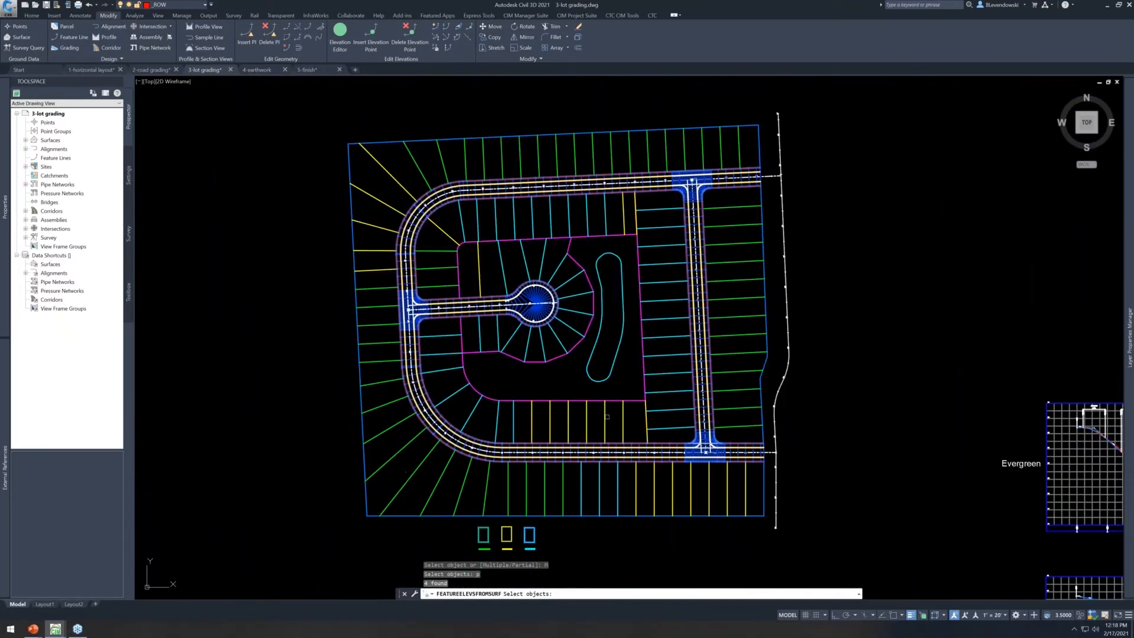
pyautogui.scroll(5, 489, 473)
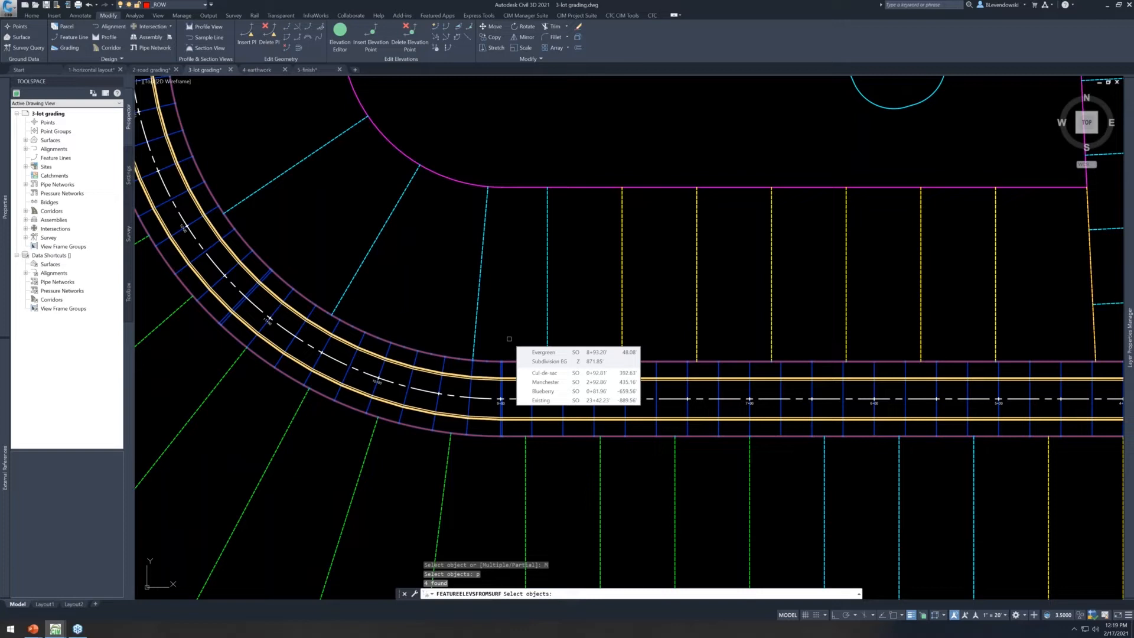
pyautogui.press('Escape')
pyautogui.press('Escape')
pyautogui.press('Escape')
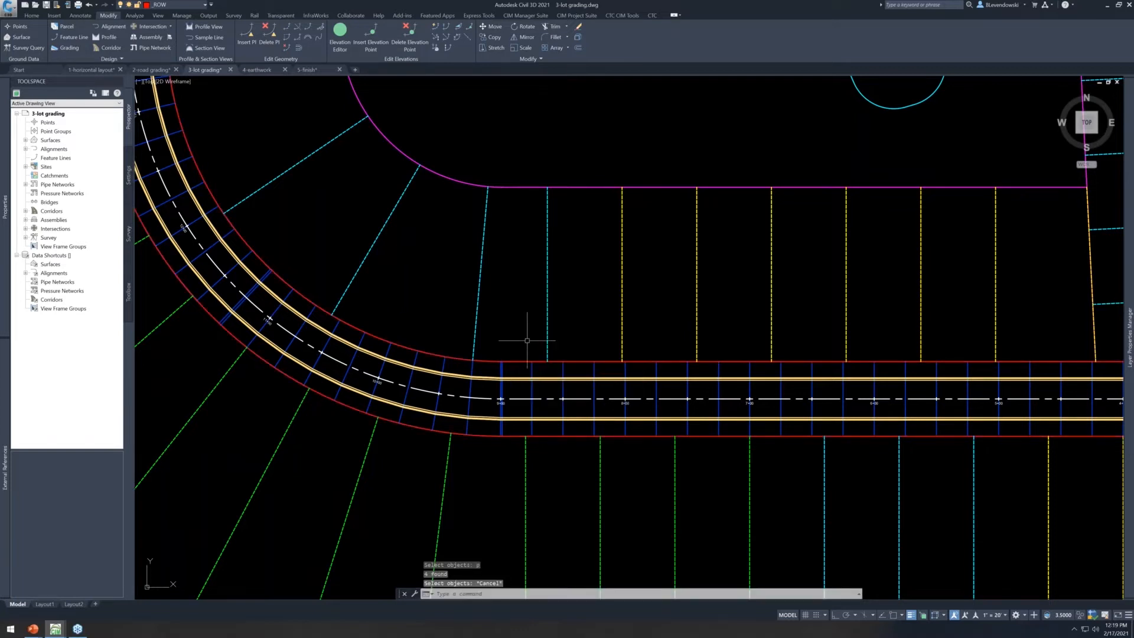
# Select the inner ROW feature line and examine its points along the lower road and the curve
pyautogui.click(515, 361)
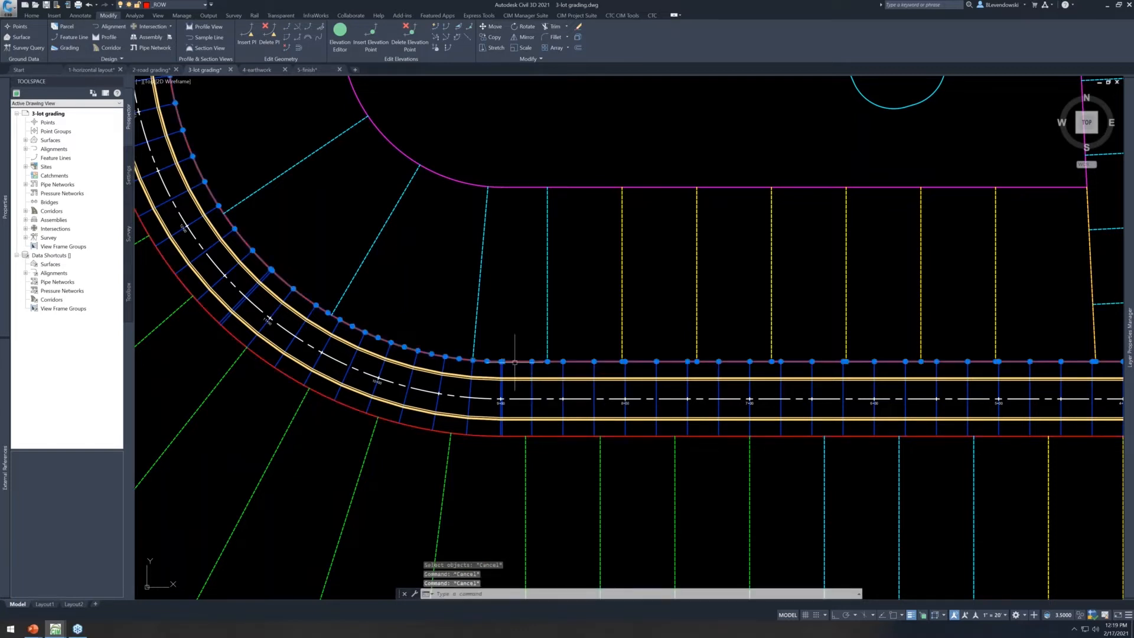
pyautogui.scroll(-2, 535, 384)
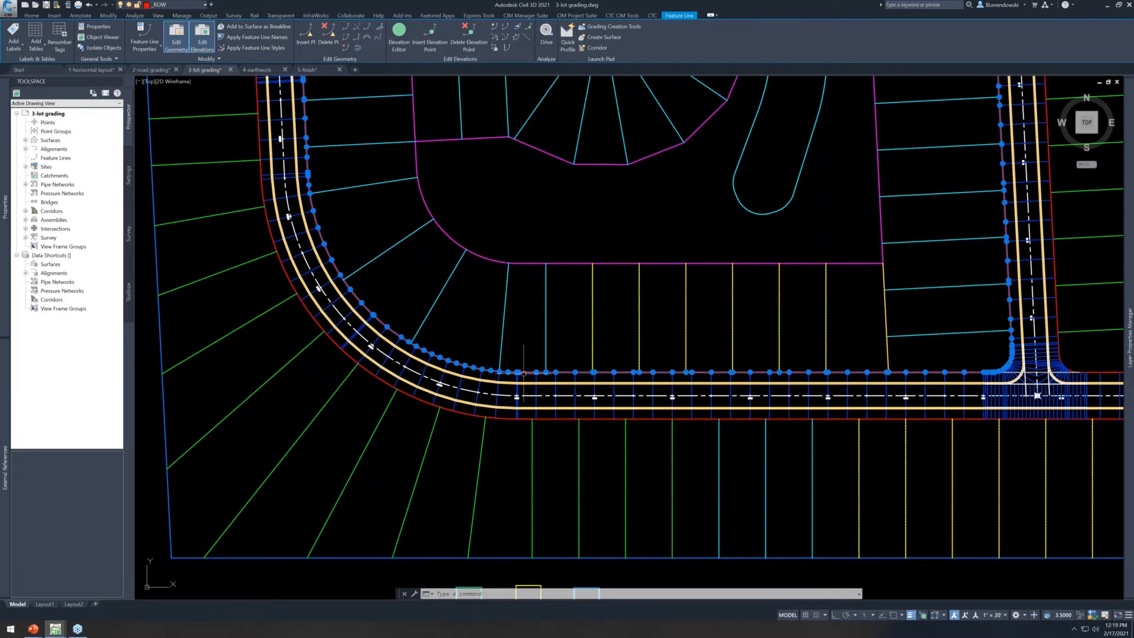
pyautogui.scroll(2, 523, 373)
pyautogui.moveTo(607, 289)
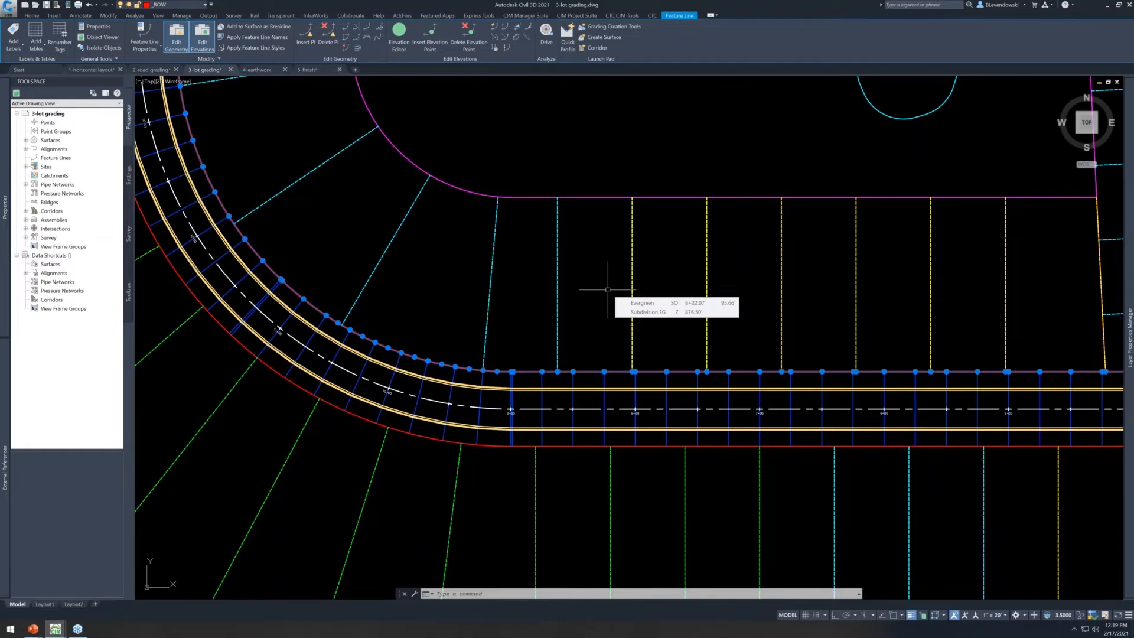
pyautogui.scroll(-2, 516, 239)
pyautogui.scroll(4, 523, 322)
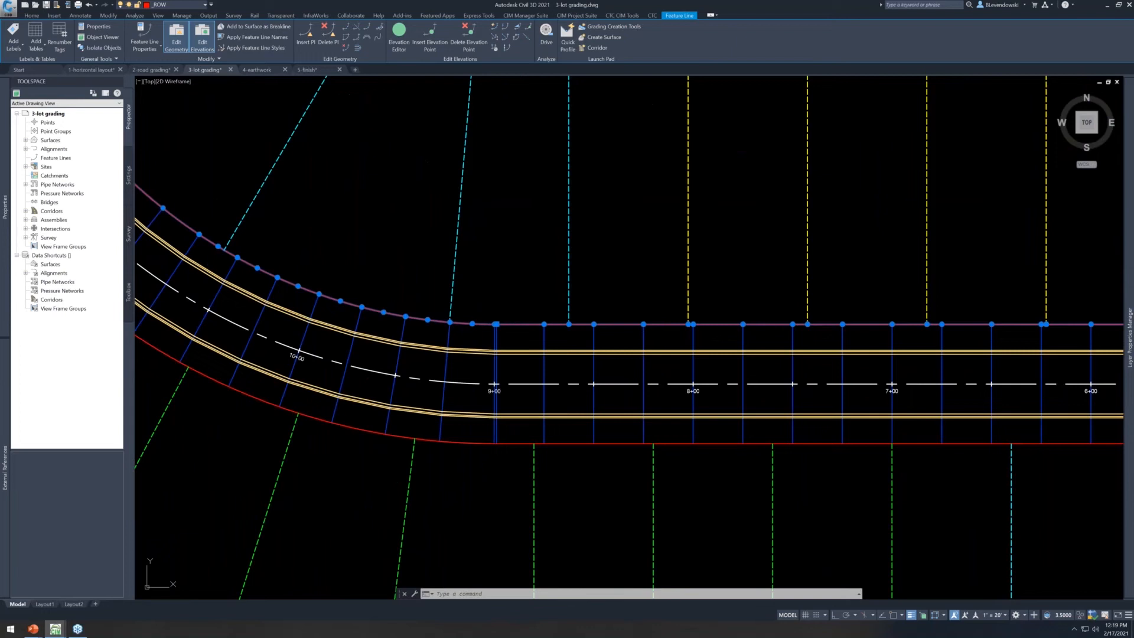
pyautogui.press('Escape')
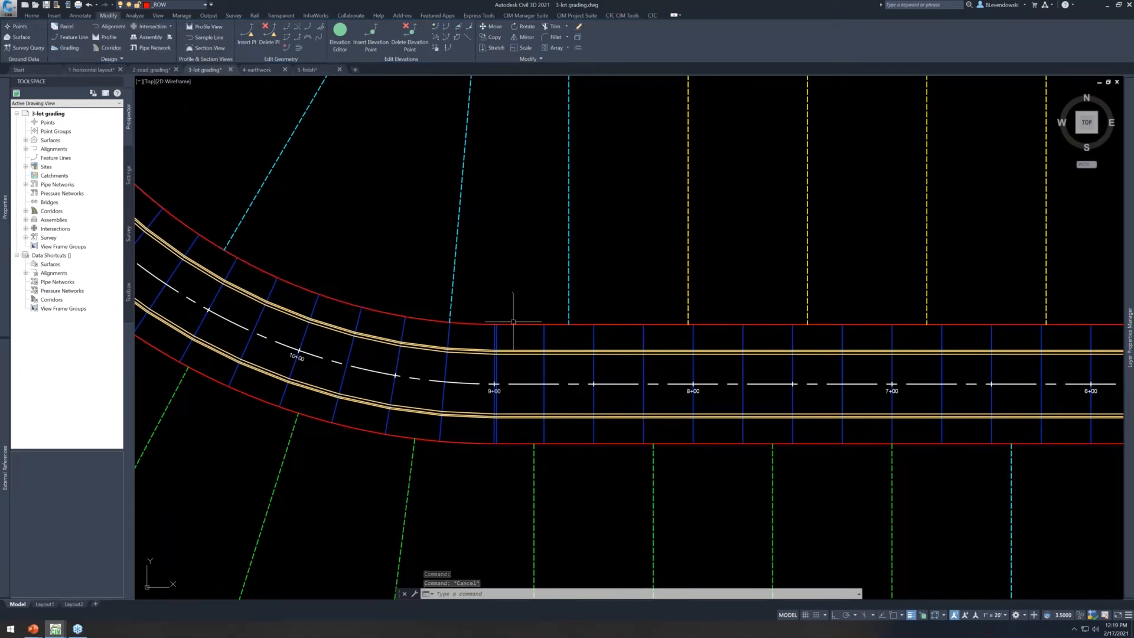
pyautogui.press('Escape')
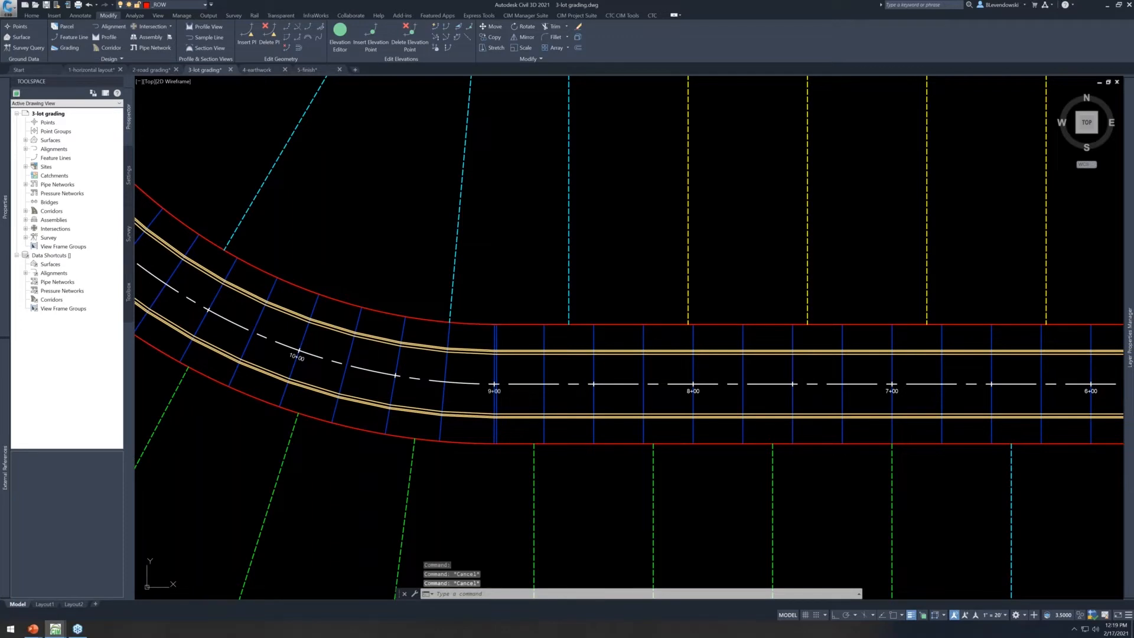
# Reselect the inner ROW feature line to view its points toward the eastern intersection, then clear the selection
pyautogui.click(515, 324)
pyautogui.scroll(-3, 569, 335)
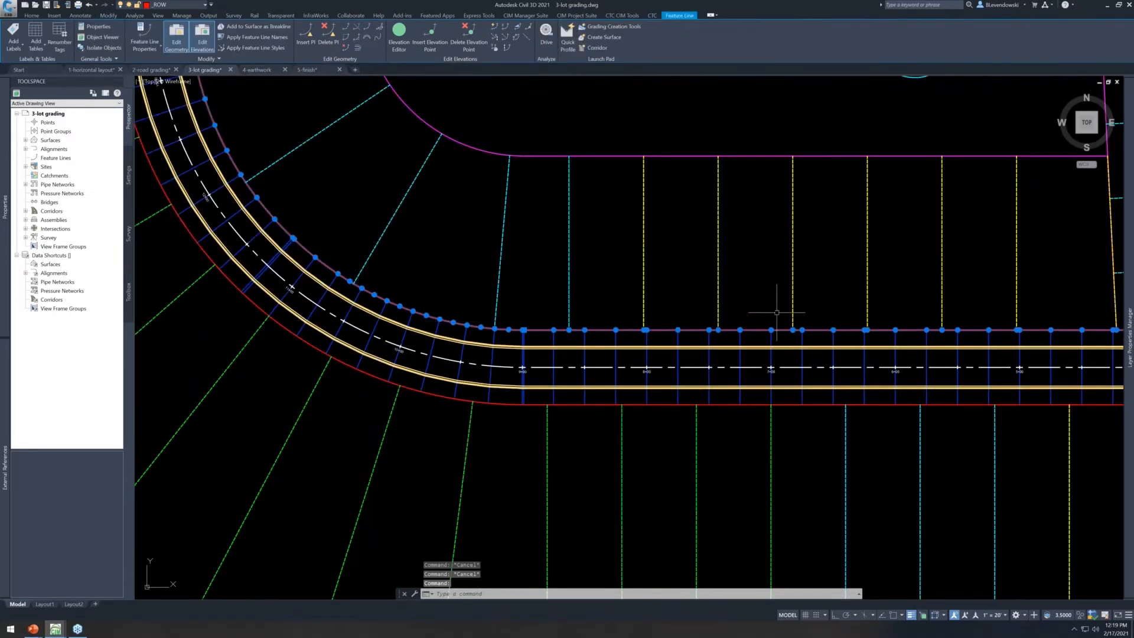
pyautogui.moveTo(835, 246); pyautogui.dragTo(614, 284, button='middle')
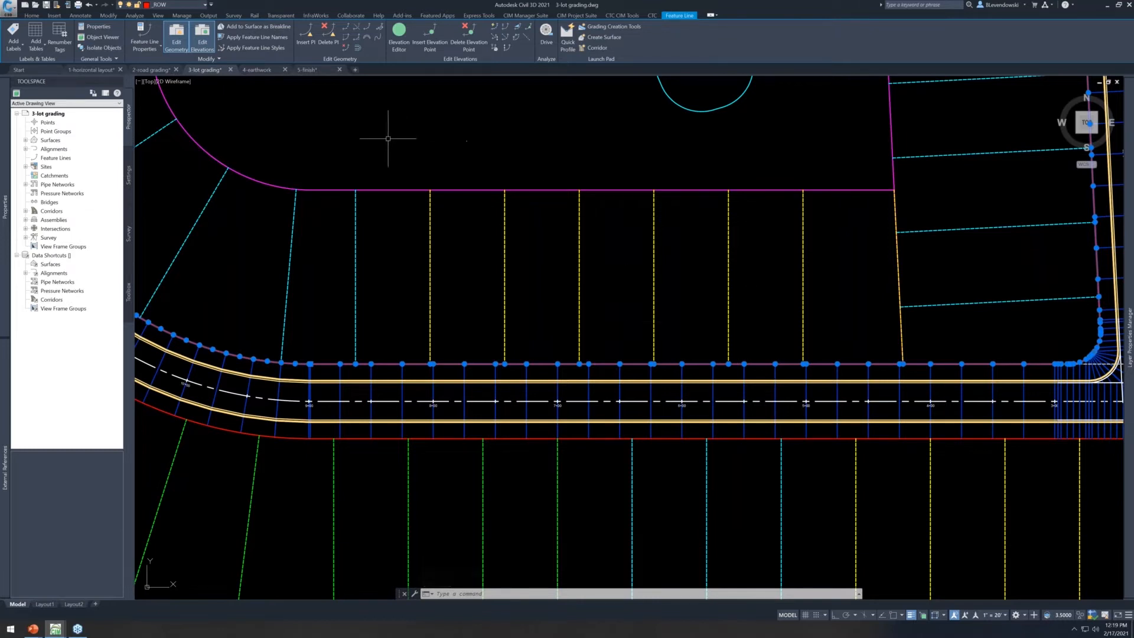
pyautogui.press('Escape')
pyautogui.press('Escape')
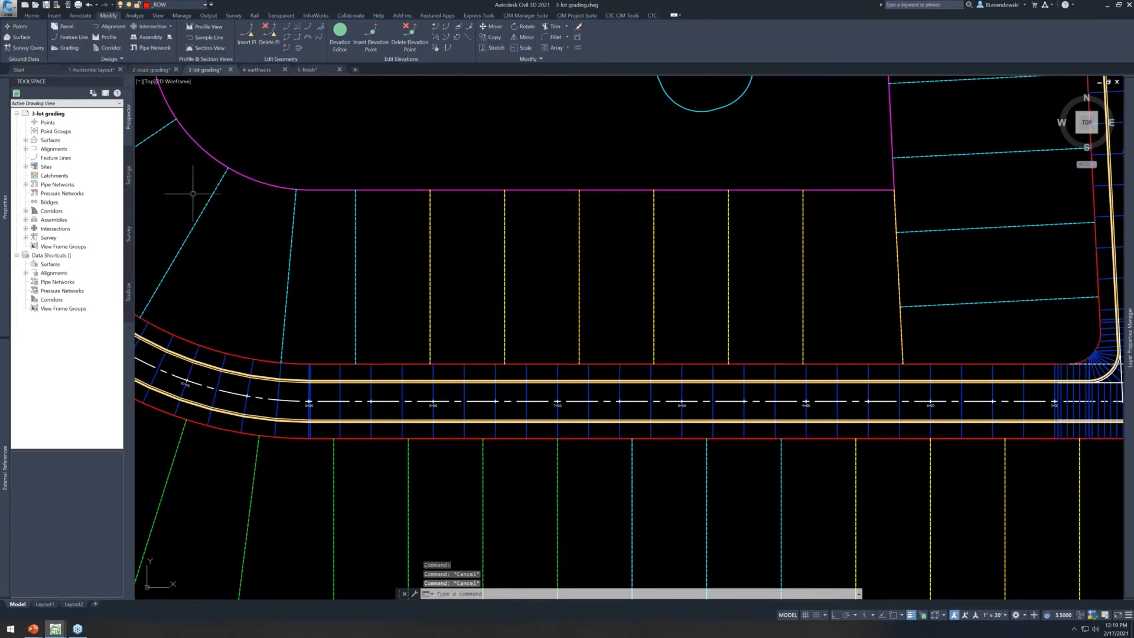
pyautogui.hotkey('alt', 'Tab')
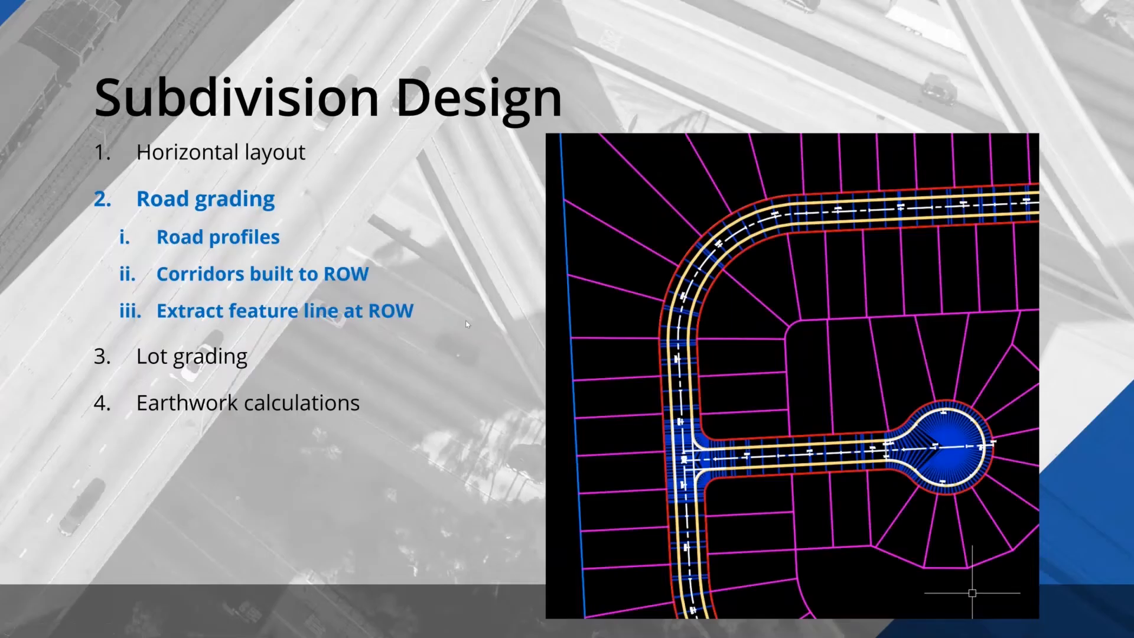
pyautogui.click(465, 320)
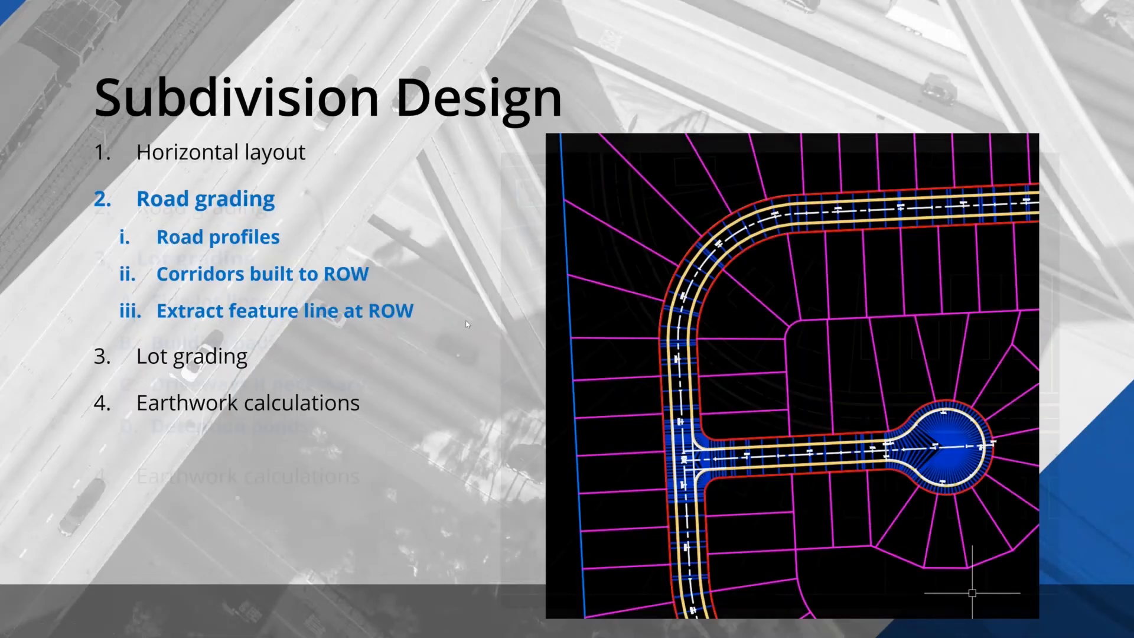
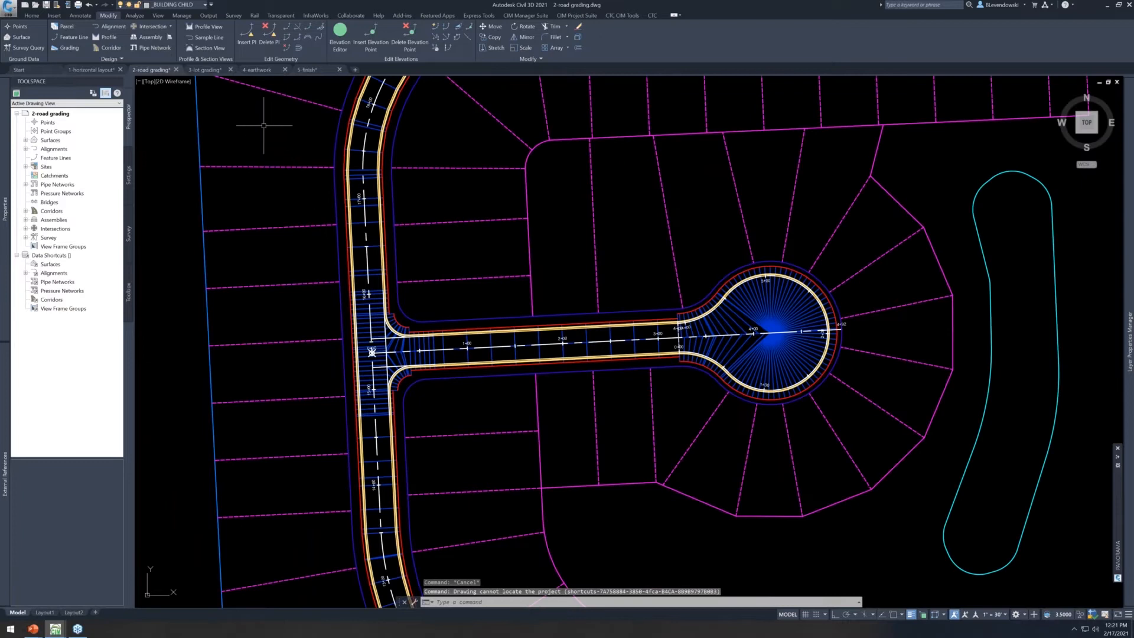
# Switch to the 3-lot grading drawing and select four yellow lookout lot lines below the lower road to check their layer
pyautogui.click(207, 71)
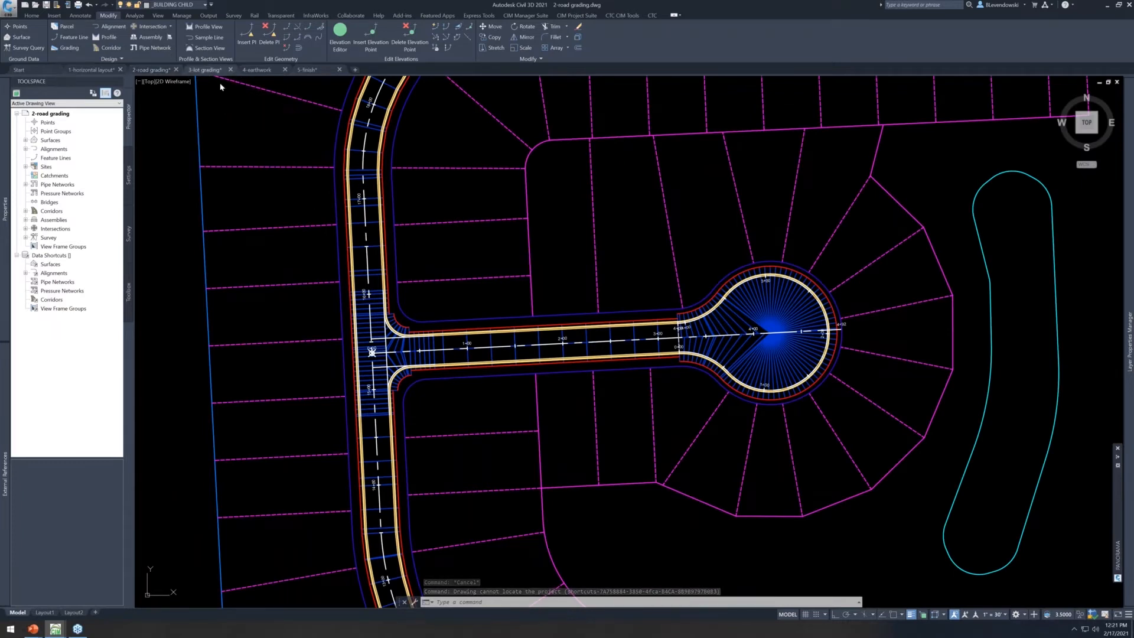
pyautogui.moveTo(490, 485); pyautogui.dragTo(593, 400, button='middle')
pyautogui.scroll(2, 635, 475)
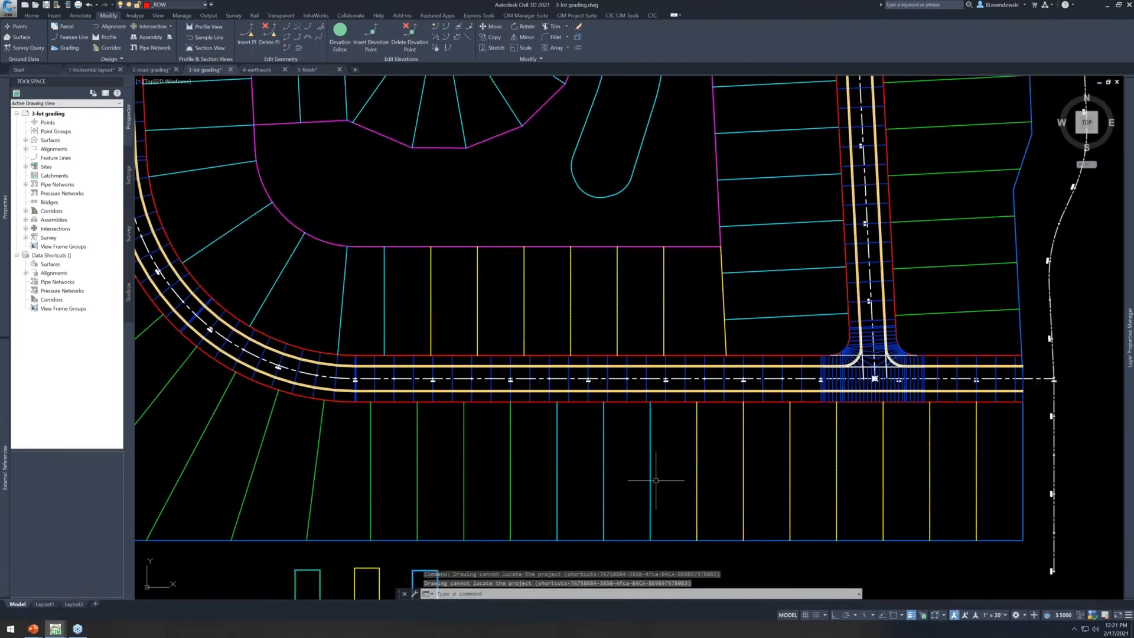
pyautogui.press('Escape')
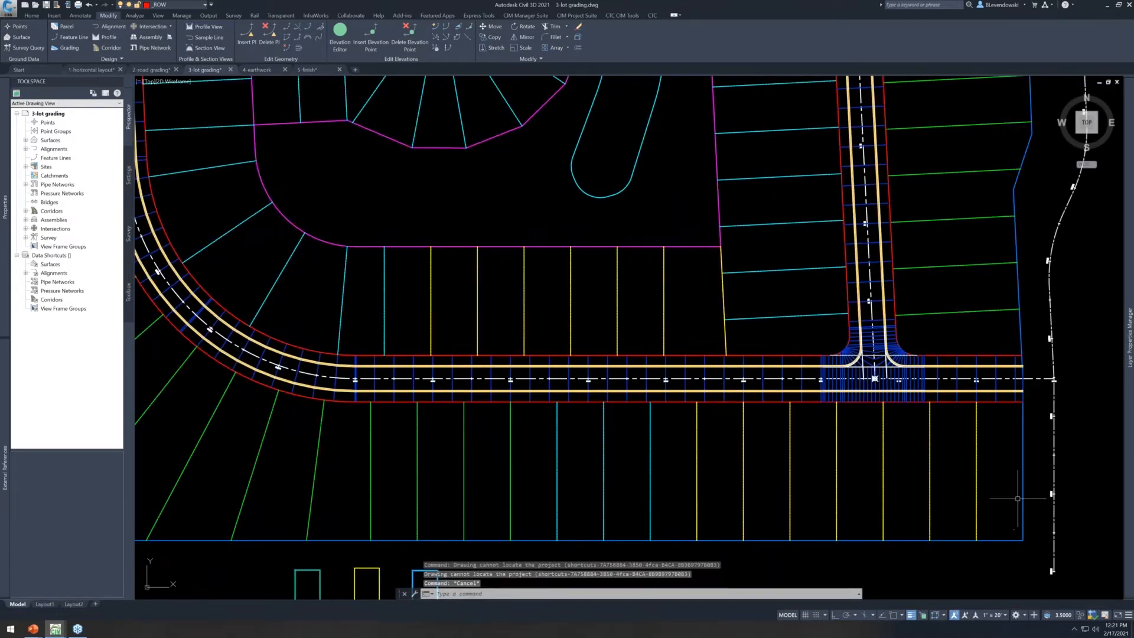
pyautogui.click(984, 489)
pyautogui.click(822, 476)
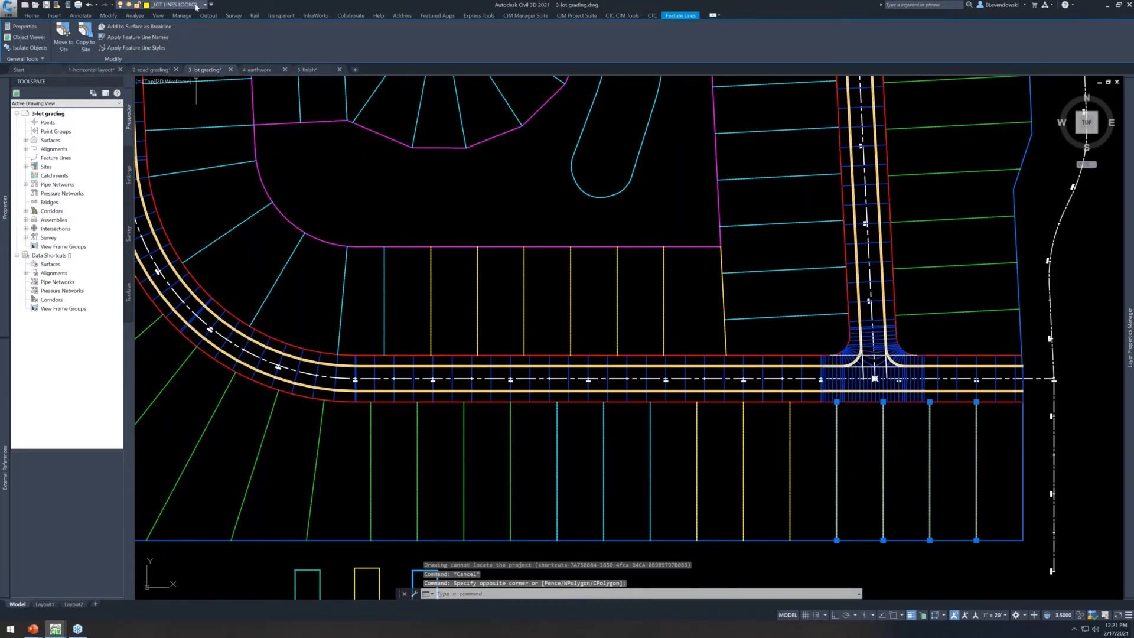
pyautogui.press('Escape')
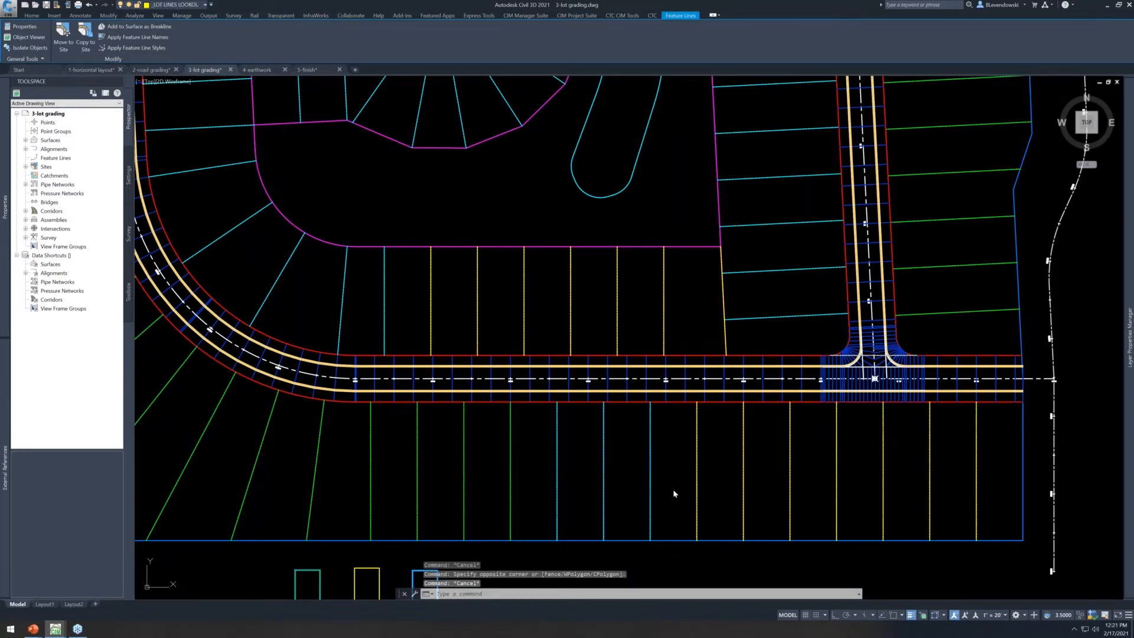
# Select the three cyan walkout lot lines below the lower road to check their layer, then clear the selection
pyautogui.click(674, 494)
pyautogui.click(540, 457)
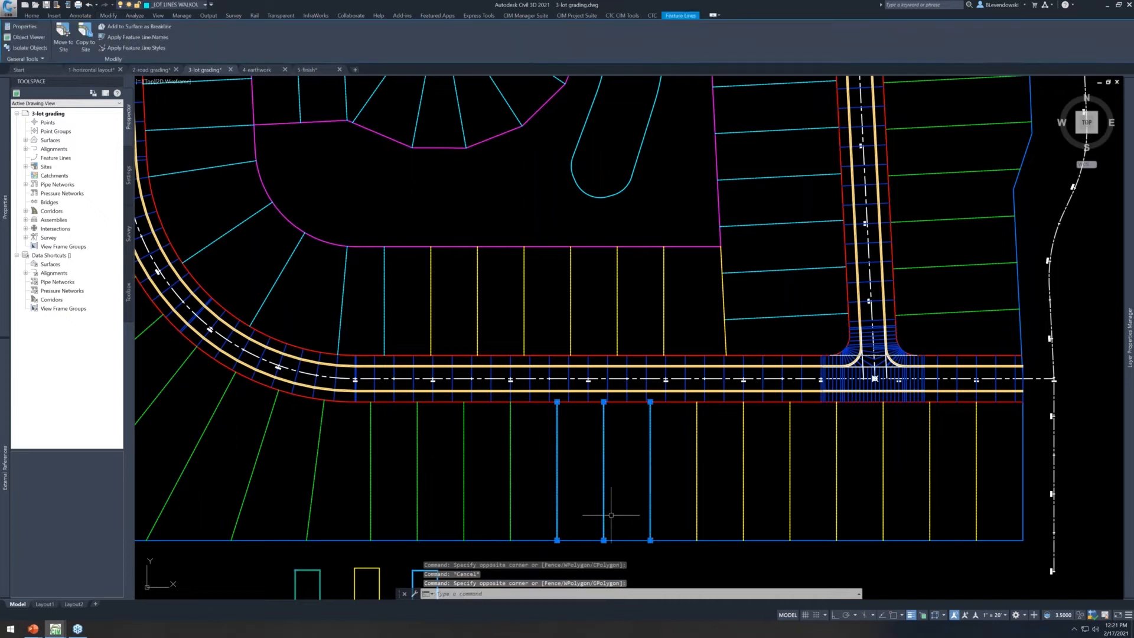
pyautogui.scroll(-5, 654, 470)
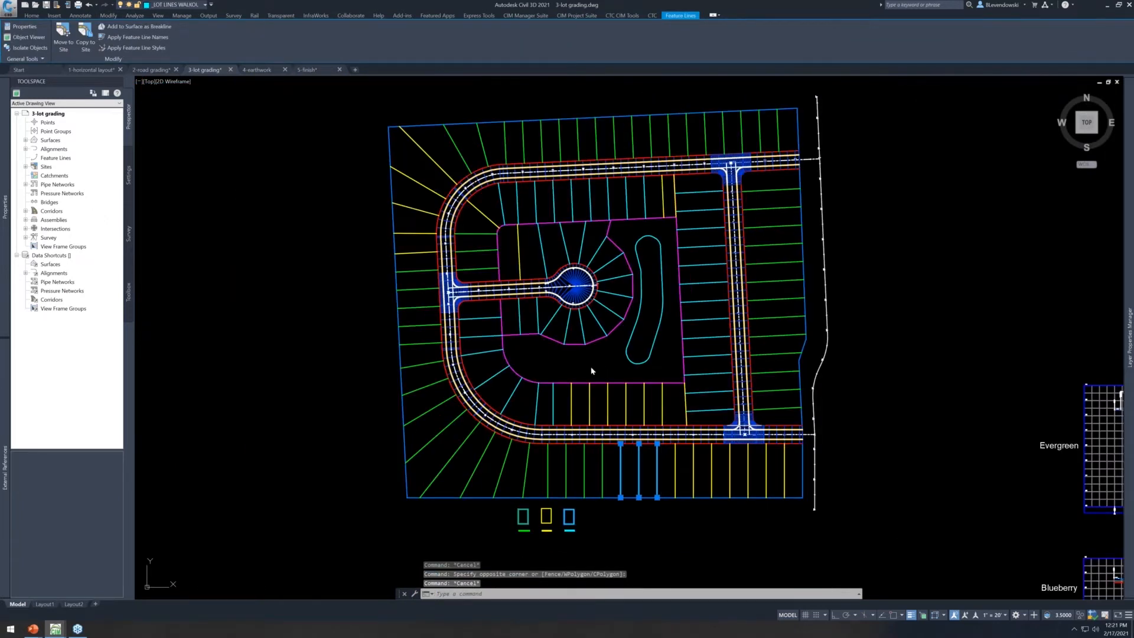
pyautogui.press('Escape')
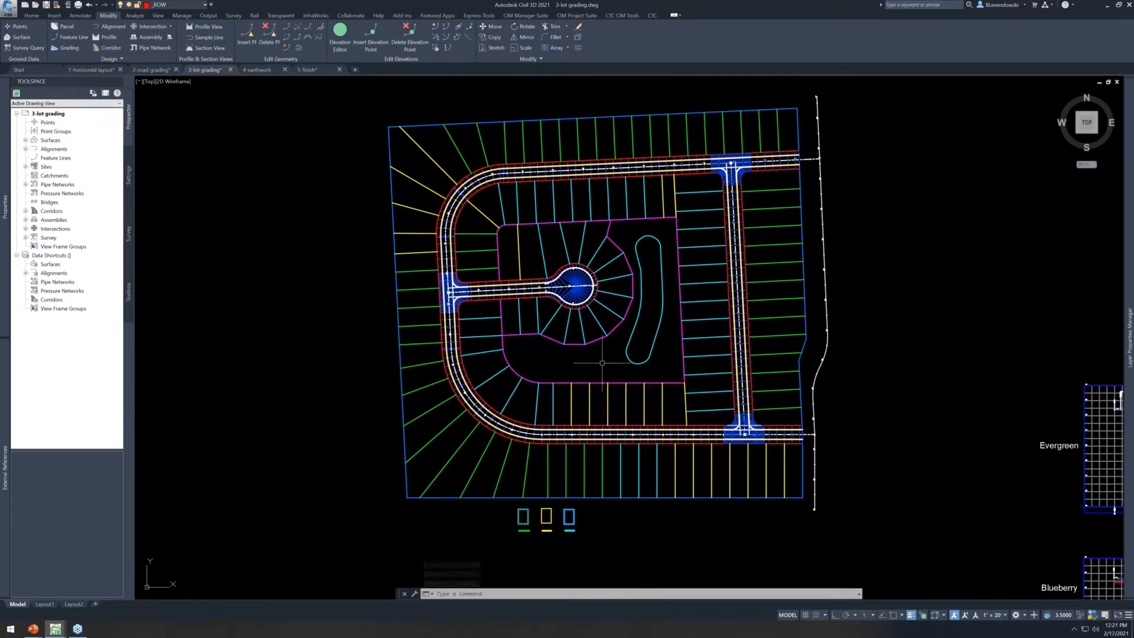
# Select the easternmost lookout lot line below the lower road and examine its end points at the ROW and the property boundary
pyautogui.scroll(2, 707, 461)
pyautogui.press('Escape')
pyautogui.press('Escape')
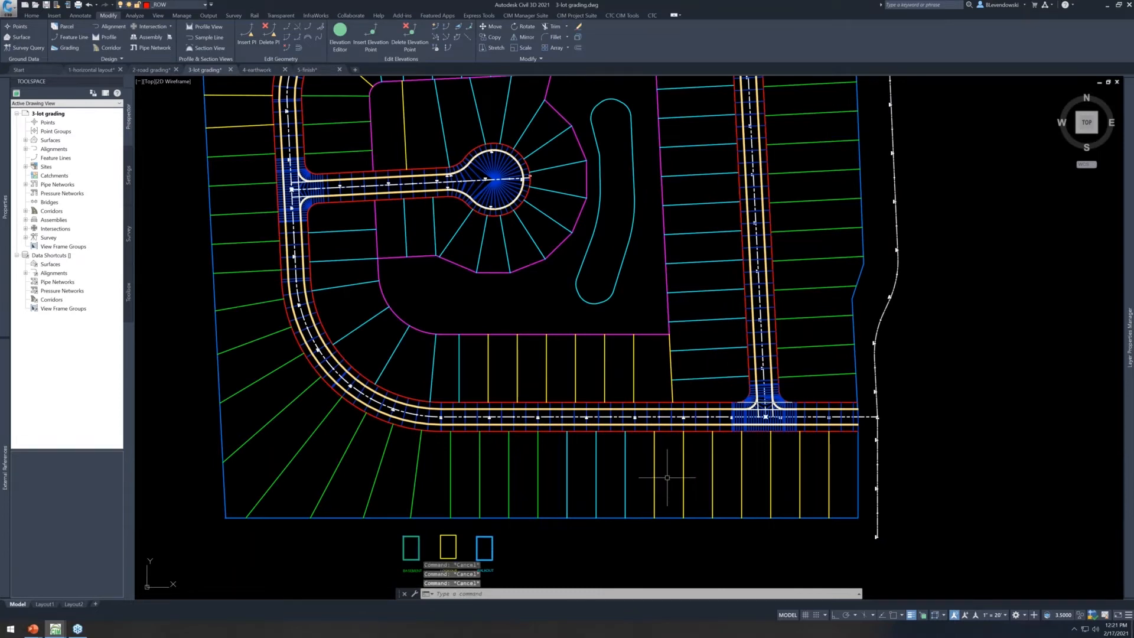
pyautogui.moveTo(658, 466)
pyautogui.mouseDown(button='middle')
pyautogui.moveTo(628, 450)
pyautogui.moveTo(616, 477)
pyautogui.mouseUp(button='middle')
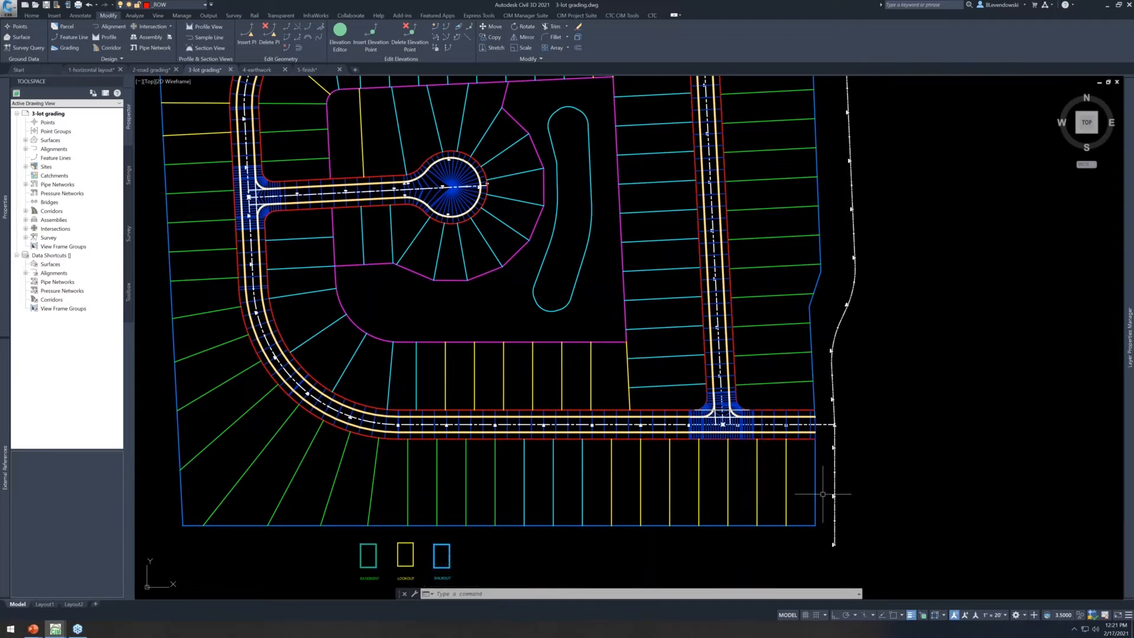
pyautogui.scroll(3, 821, 490)
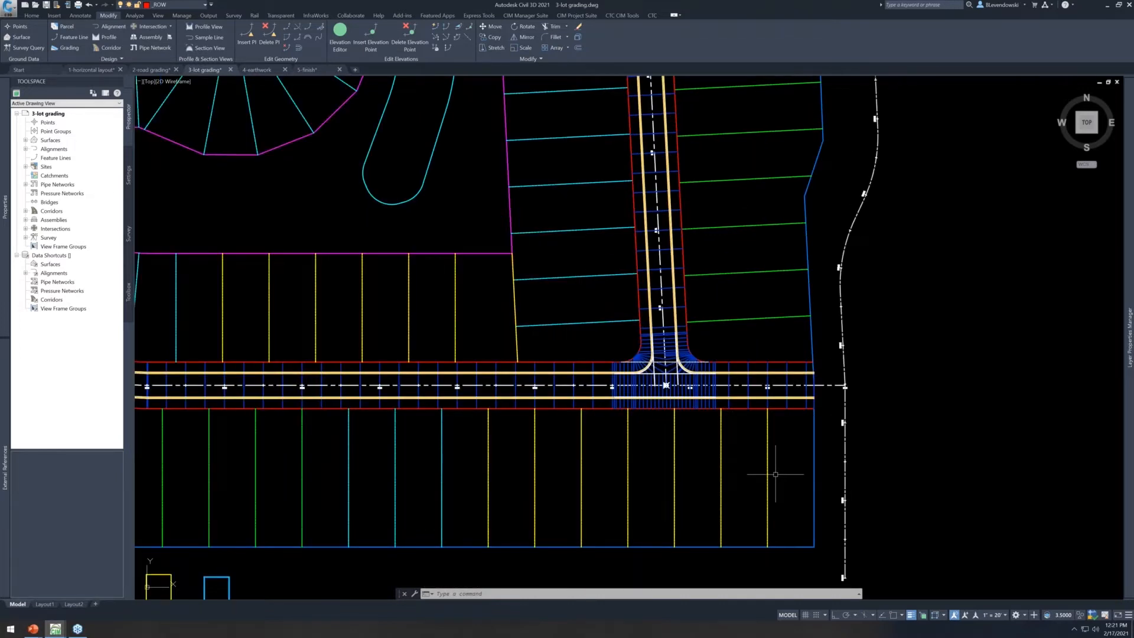
pyautogui.scroll(2, 775, 472)
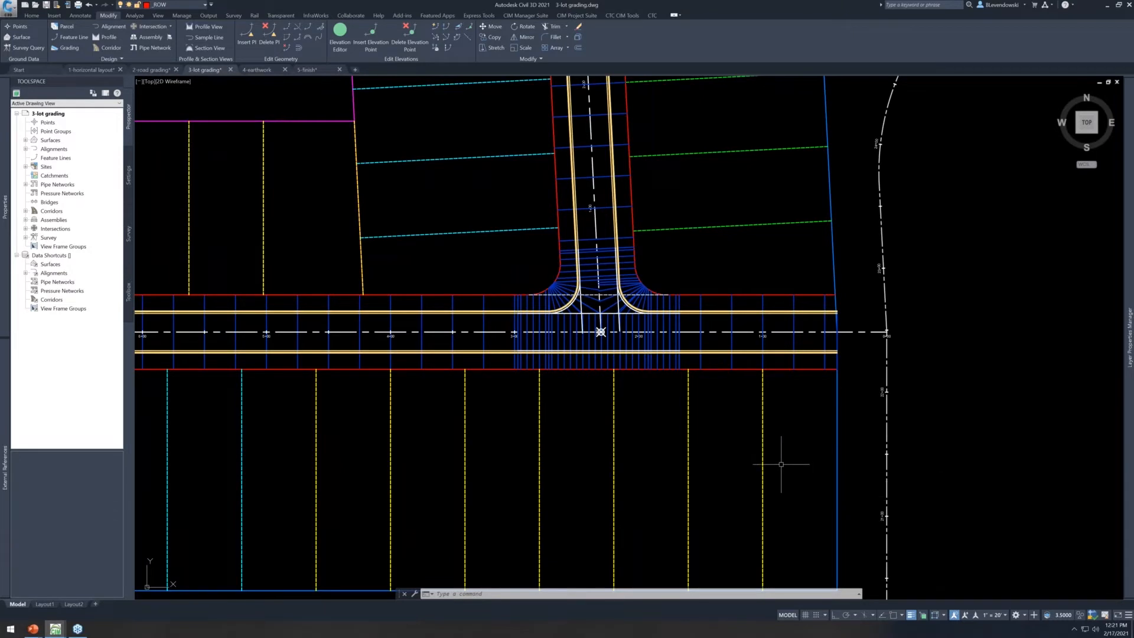
pyautogui.click(787, 471)
pyautogui.click(762, 461)
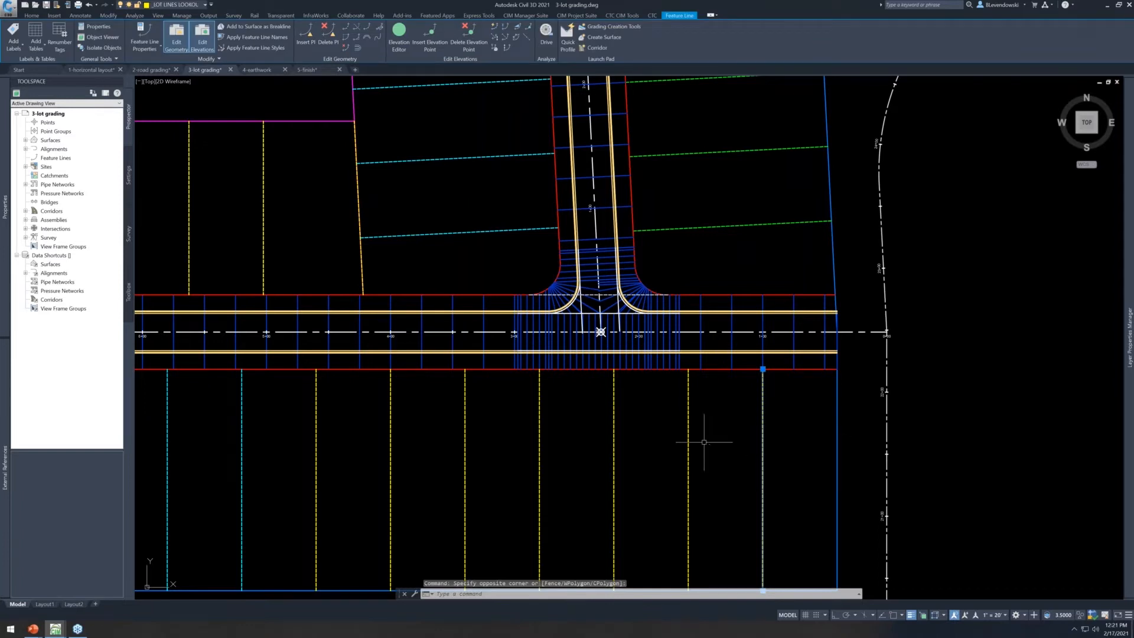
pyautogui.scroll(-2, 724, 452)
pyautogui.moveTo(446, 463)
pyautogui.mouseDown(button='middle')
pyautogui.moveTo(521, 460)
pyautogui.moveTo(512, 453)
pyautogui.mouseUp(button='middle')
pyautogui.scroll(2, 765, 436)
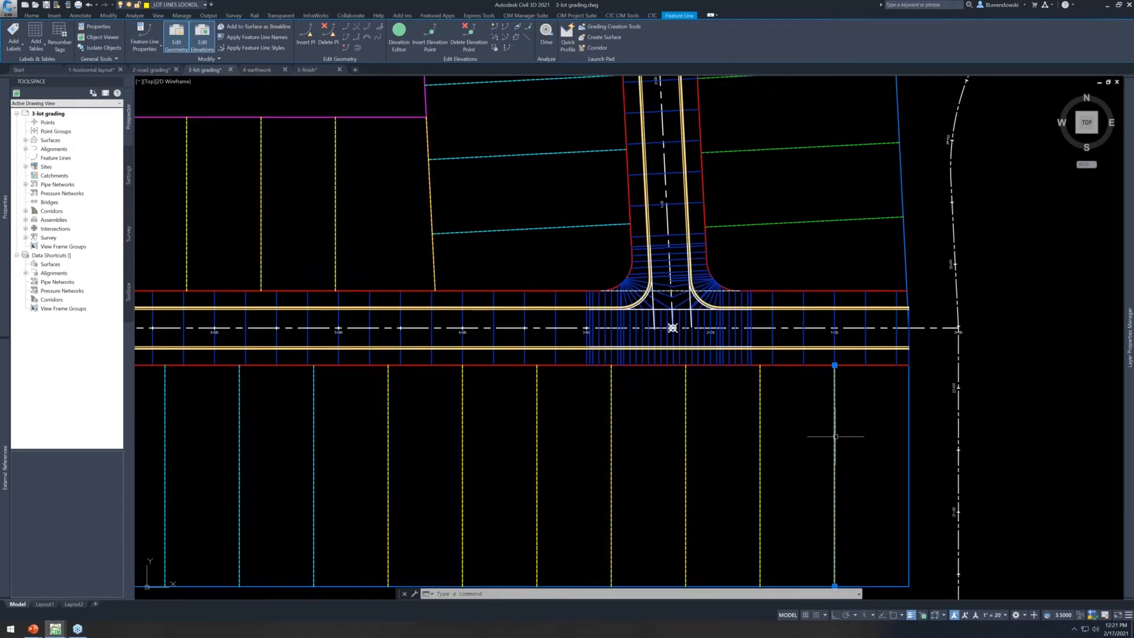
pyautogui.moveTo(856, 518); pyautogui.dragTo(860, 456, button='middle')
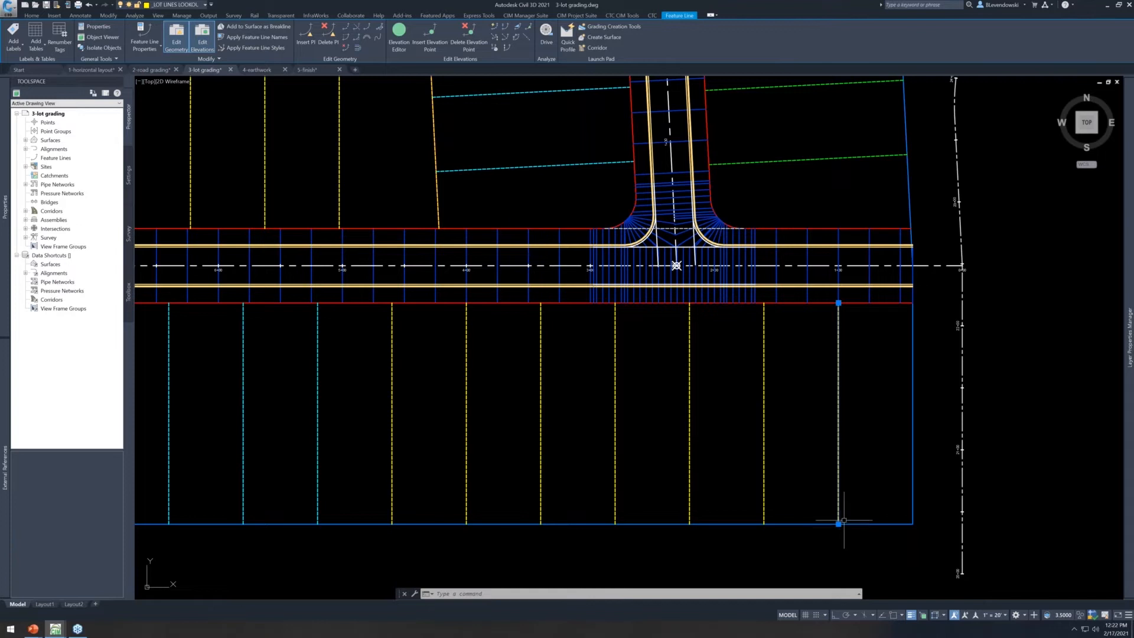
pyautogui.scroll(-2, 859, 521)
pyautogui.scroll(-2, 861, 521)
pyautogui.press('Escape')
pyautogui.press('Escape')
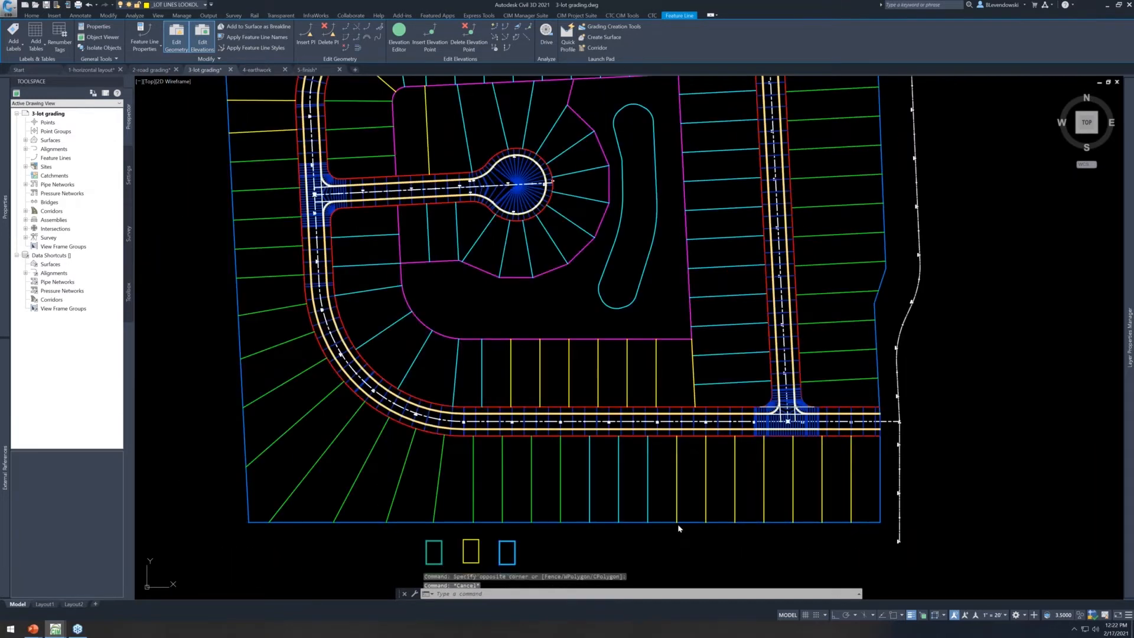
# Select the outer property boundary feature line, then the back-of-lots feature line around the cul-de-sac, to view their points
pyautogui.click(668, 521)
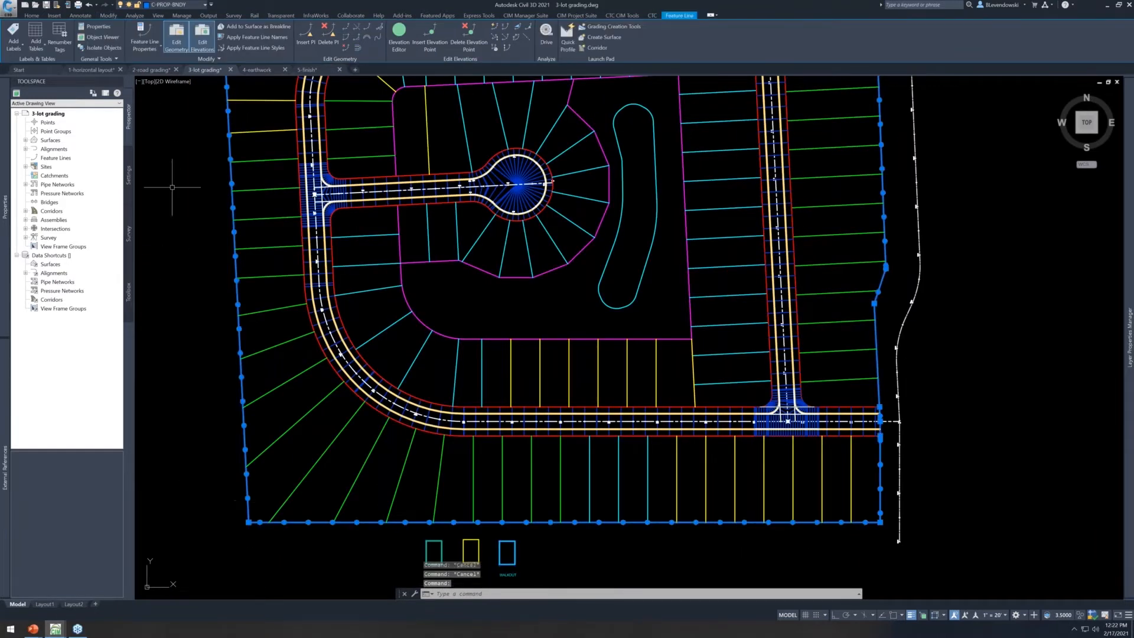
pyautogui.moveTo(502, 322); pyautogui.dragTo(514, 418, button='middle')
pyautogui.scroll(3, 517, 401)
pyautogui.press('Escape')
pyautogui.click(509, 358)
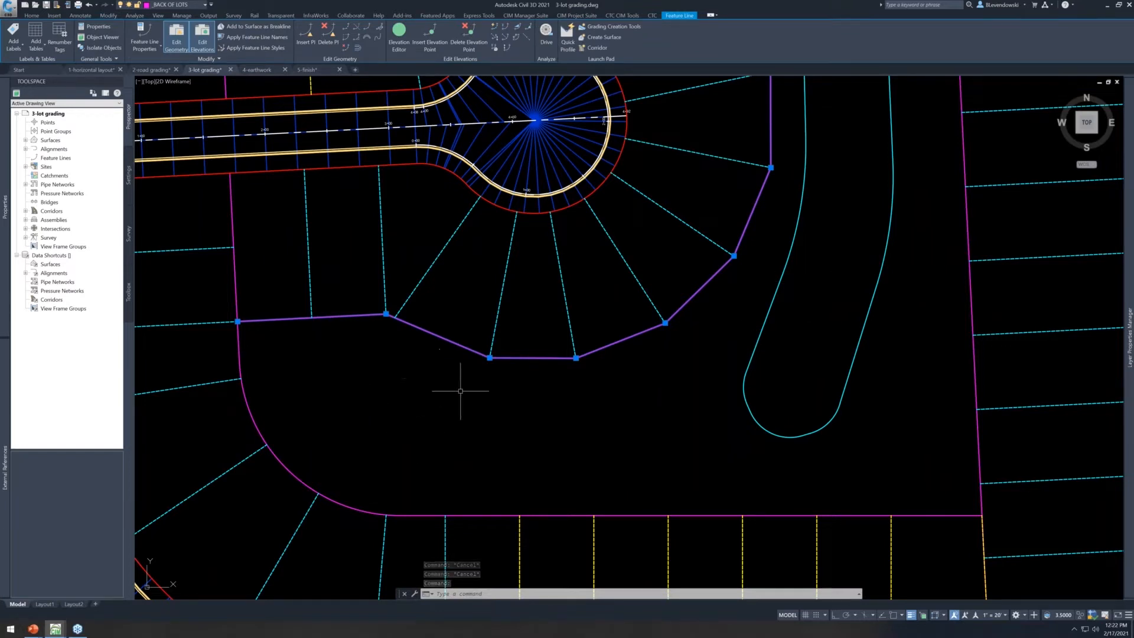
# Review the back-of-lots feature line around the cul-de-sac in the context of the surrounding lots, then deselect it
pyautogui.scroll(-2, 514, 396)
pyautogui.moveTo(703, 229)
pyautogui.mouseDown(button='middle')
pyautogui.moveTo(689, 332)
pyautogui.moveTo(704, 224)
pyautogui.mouseUp(button='middle')
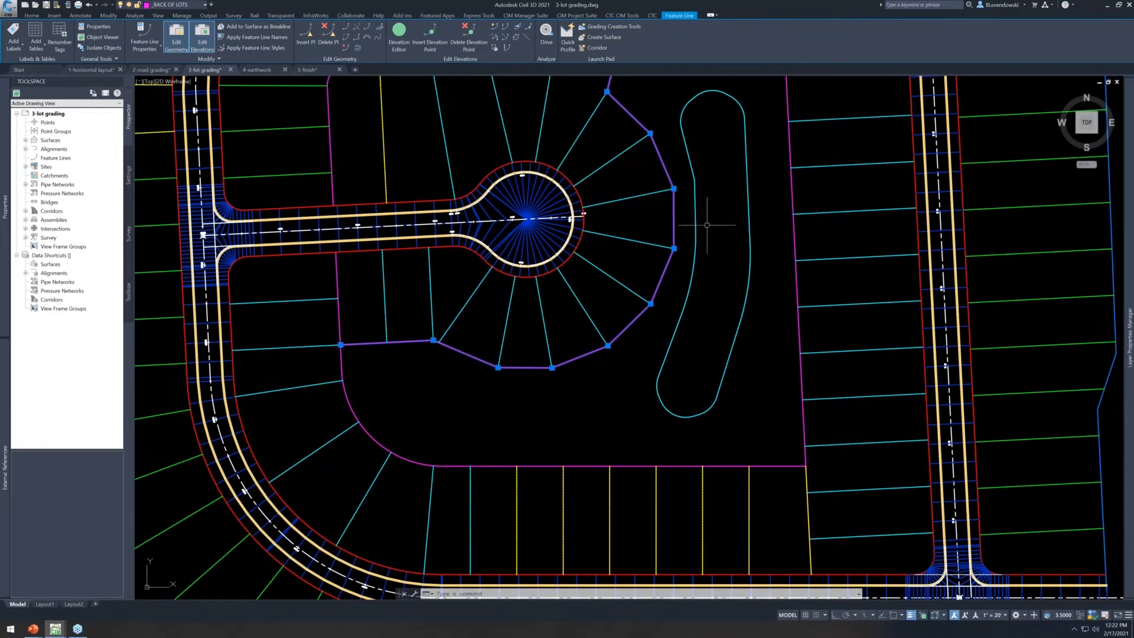
pyautogui.scroll(-3, 637, 393)
pyautogui.scroll(1, 576, 425)
pyautogui.moveTo(576, 425)
pyautogui.mouseDown(button='middle')
pyautogui.moveTo(542, 374)
pyautogui.moveTo(508, 362)
pyautogui.mouseUp(button='middle')
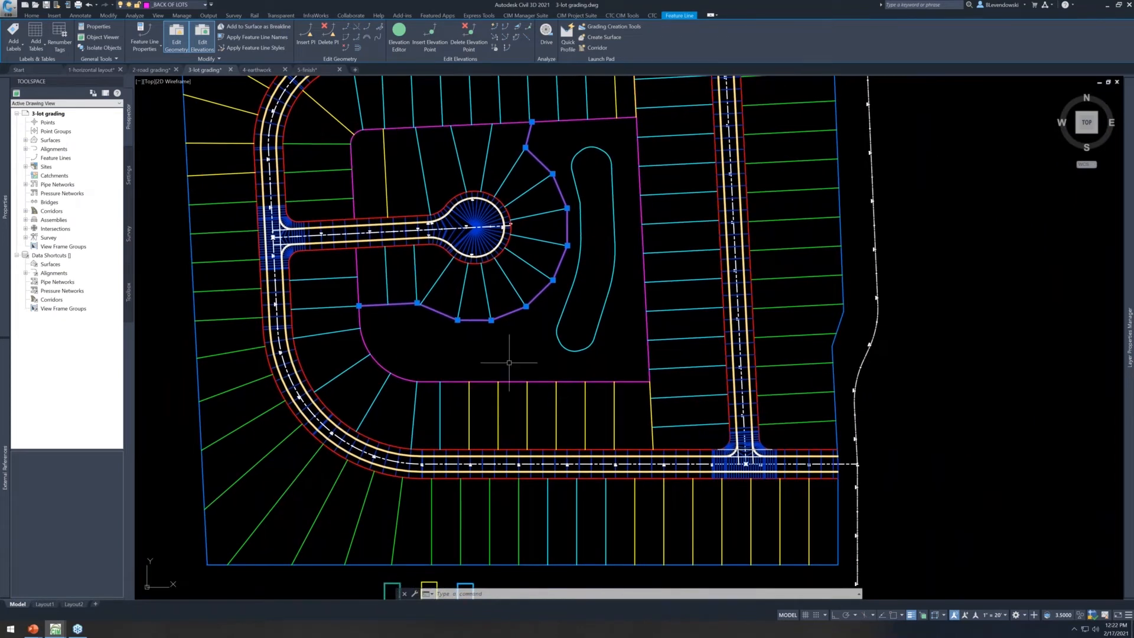
pyautogui.press('Escape')
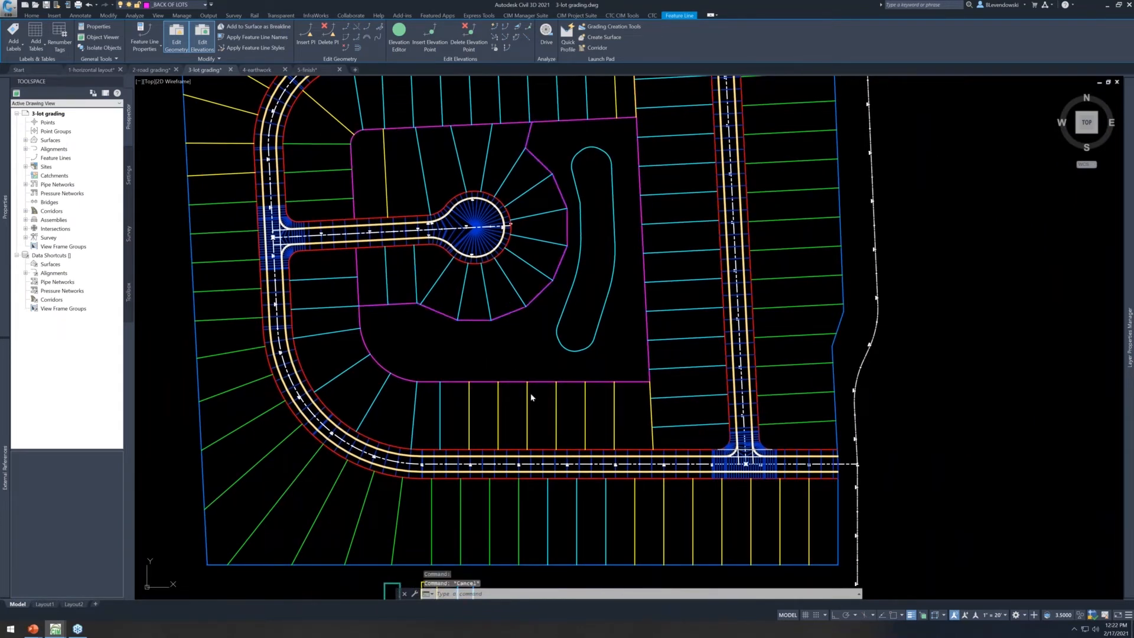
# Select the ROW feature line along the south side of the lower road to examine its points around the curve, then deselect it
pyautogui.scroll(4, 768, 477)
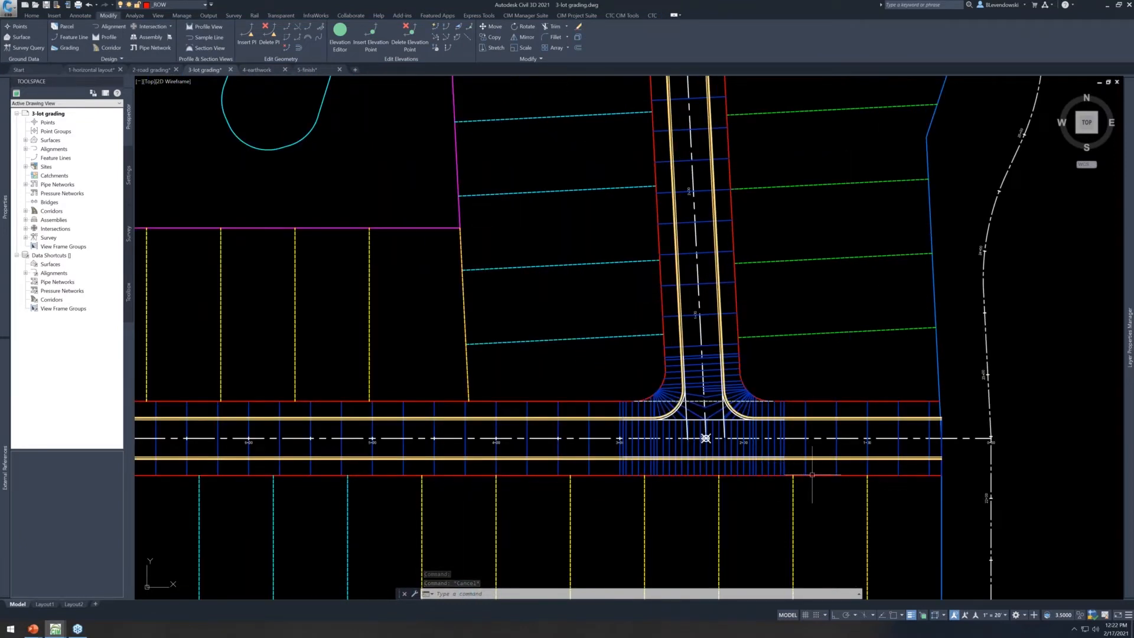
pyautogui.click(854, 475)
pyautogui.scroll(-2, 854, 474)
pyautogui.moveTo(526, 494)
pyautogui.mouseDown(button='middle')
pyautogui.moveTo(601, 473)
pyautogui.moveTo(812, 469)
pyautogui.mouseUp(button='middle')
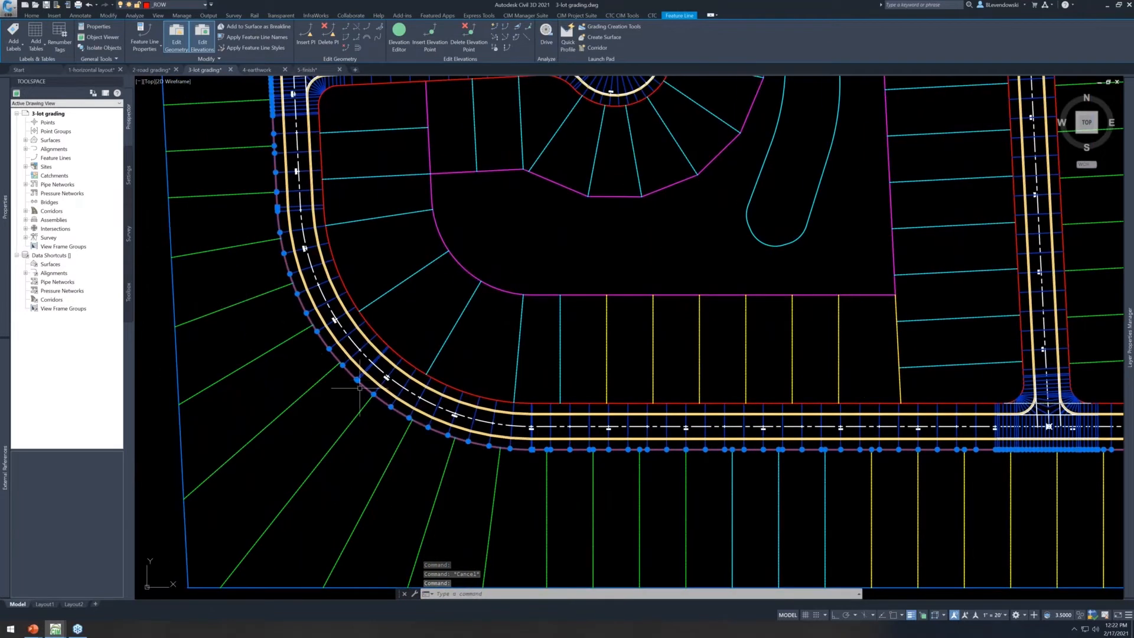
pyautogui.moveTo(359, 388)
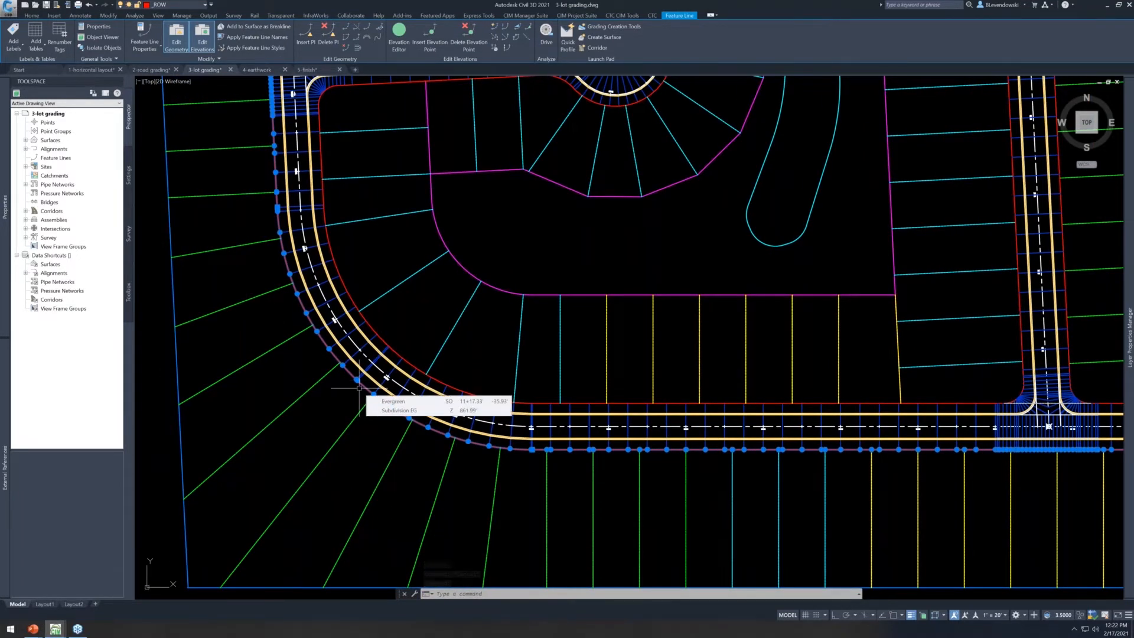
pyautogui.moveTo(908, 505); pyautogui.dragTo(688, 476, button='middle')
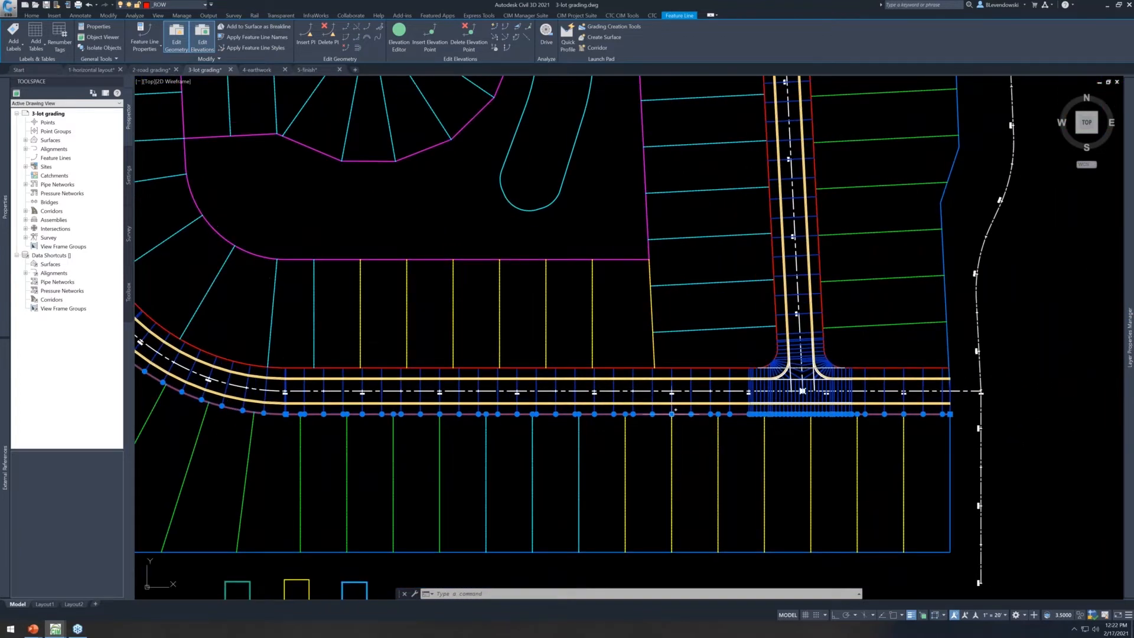
pyautogui.scroll(2, 677, 417)
pyautogui.press('Escape')
pyautogui.press('Escape')
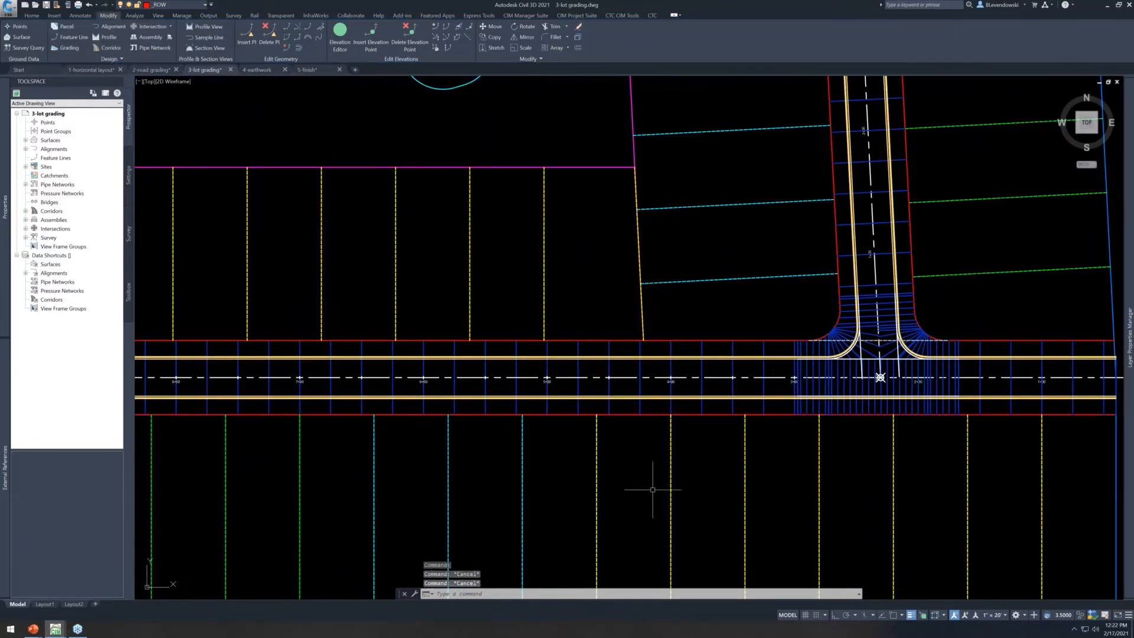
# Launch the Auto Grader command and place its dialog clear of the lower lots
pyautogui.scroll(-2, 689, 459)
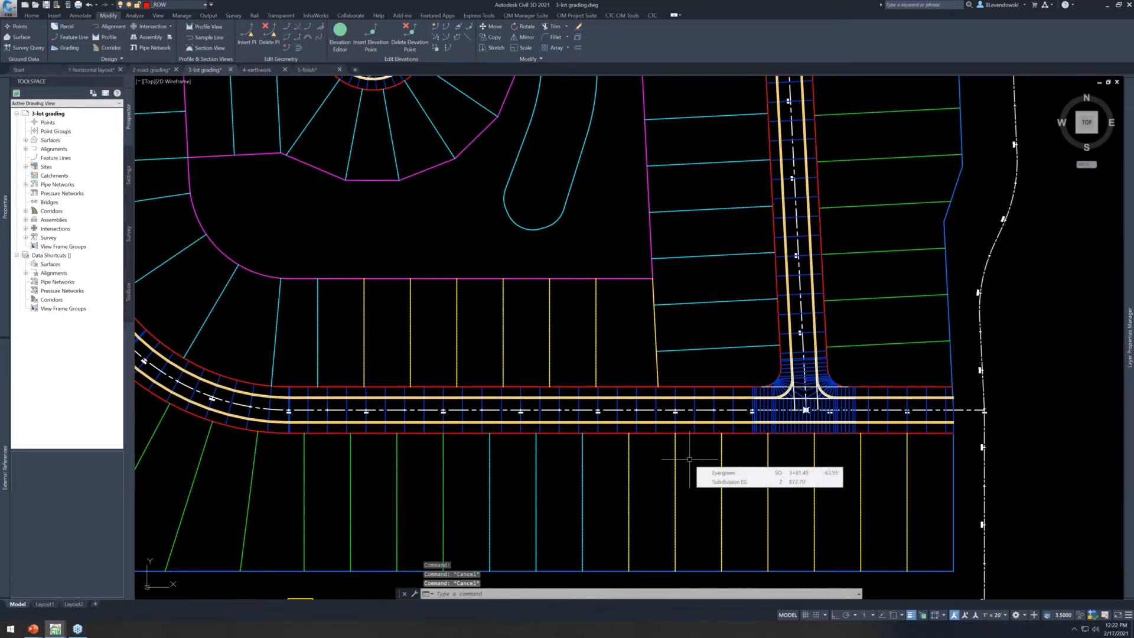
pyautogui.write('autog')
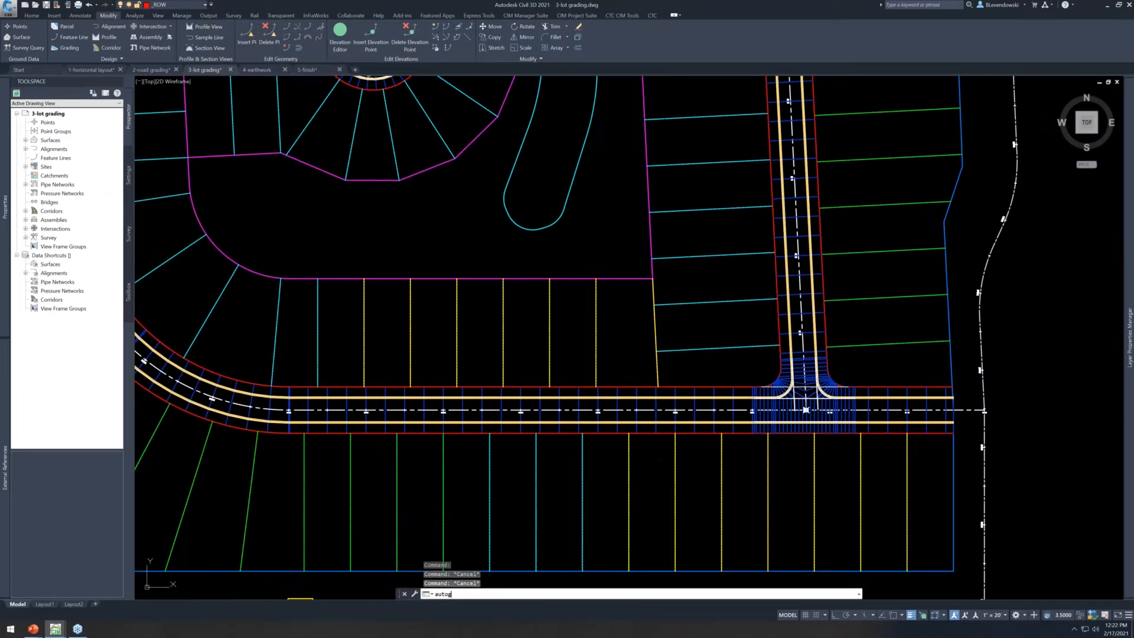
pyautogui.press('Return')
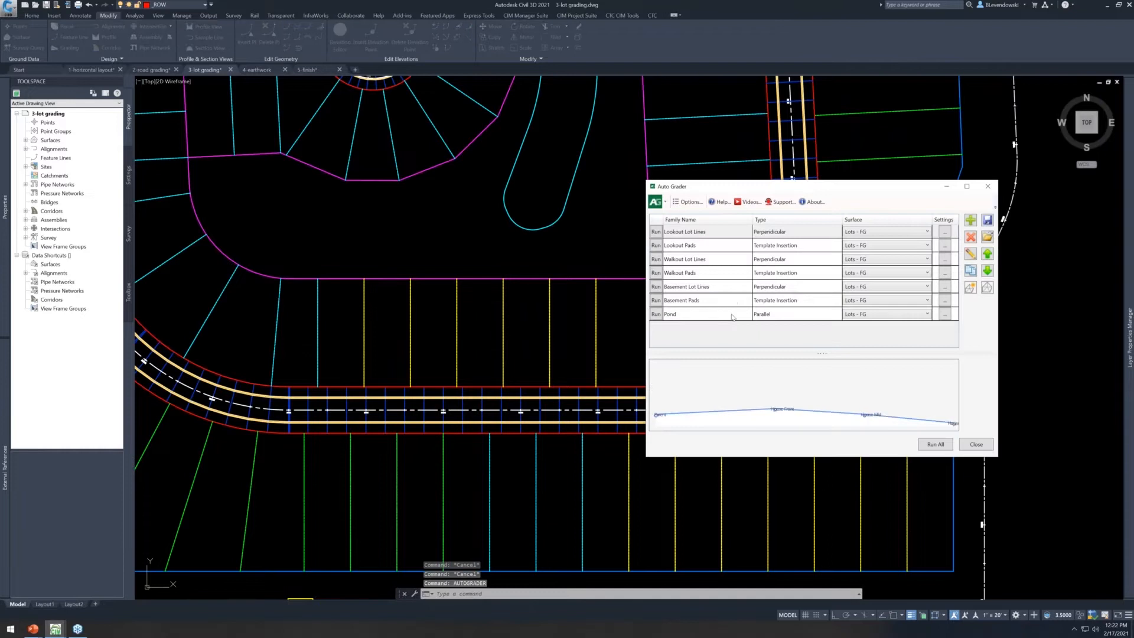
pyautogui.moveTo(852, 189); pyautogui.dragTo(810, 195)
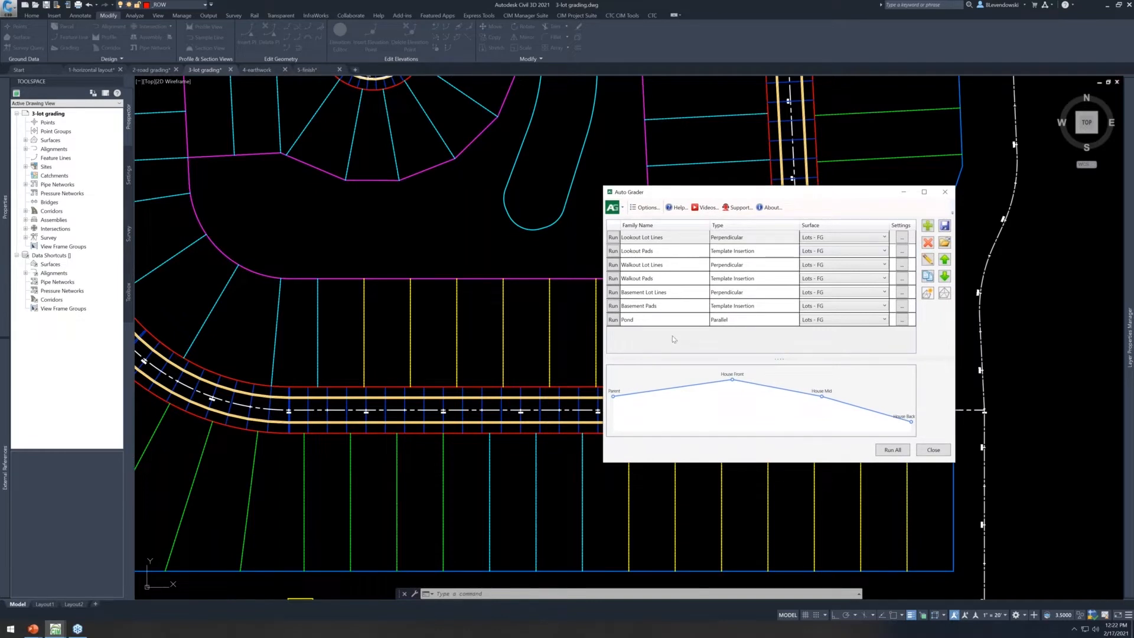
# Preview the grading profiles of the Pond, Lookout Lot Lines and Lookout Pads families, ending on Lookout Lot Lines
pyautogui.click(656, 321)
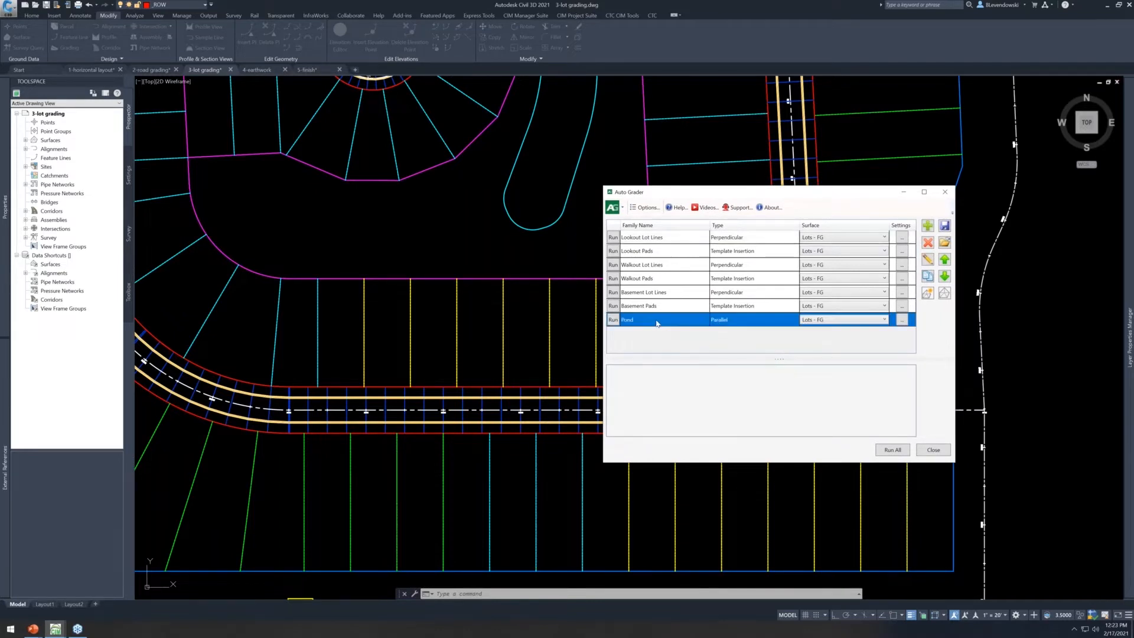
pyautogui.click(666, 238)
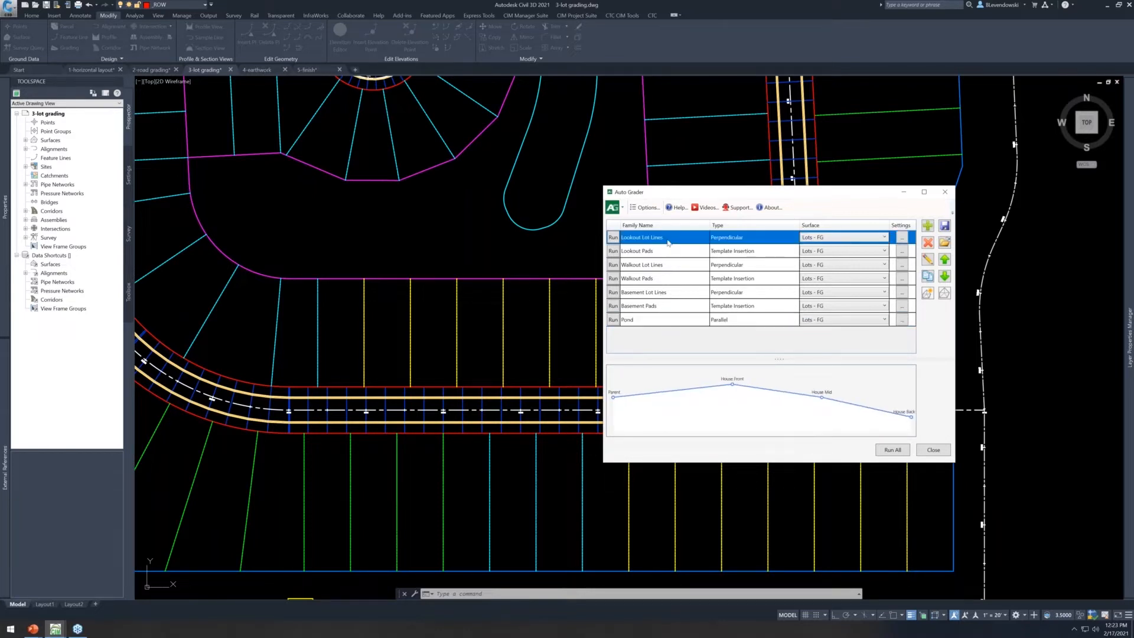
pyautogui.click(660, 255)
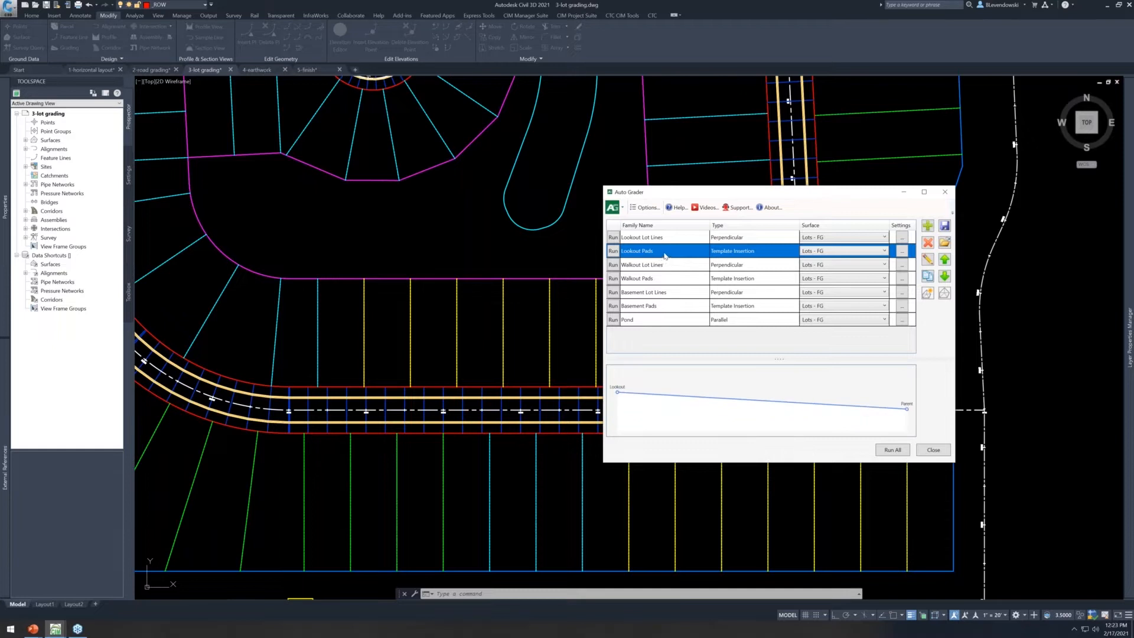
pyautogui.click(675, 238)
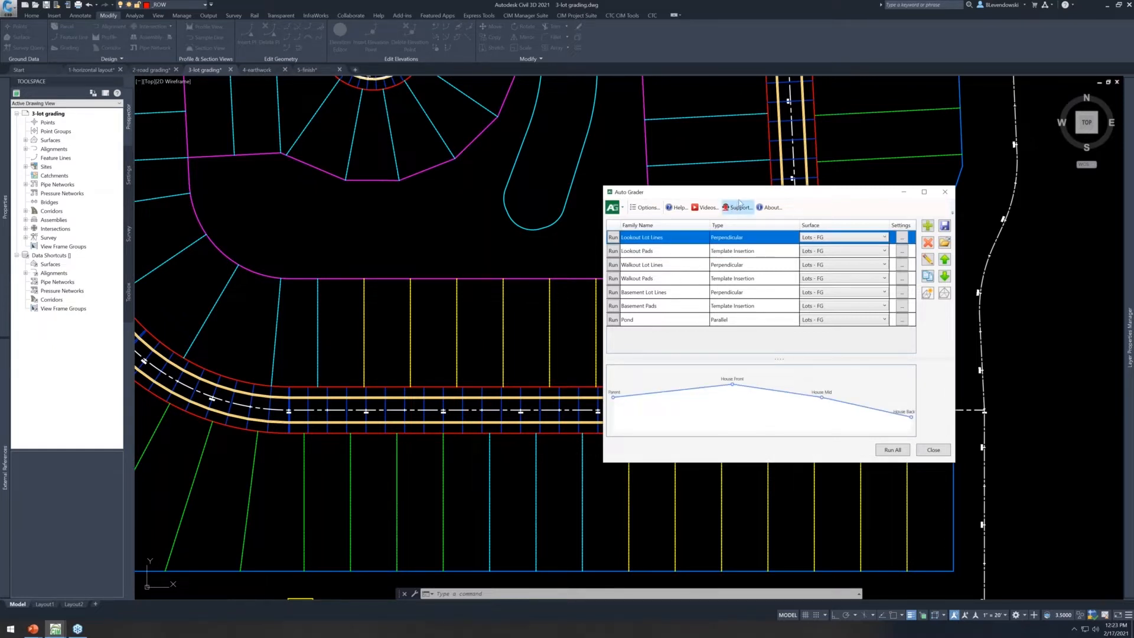
pyautogui.moveTo(736, 188); pyautogui.dragTo(804, 117)
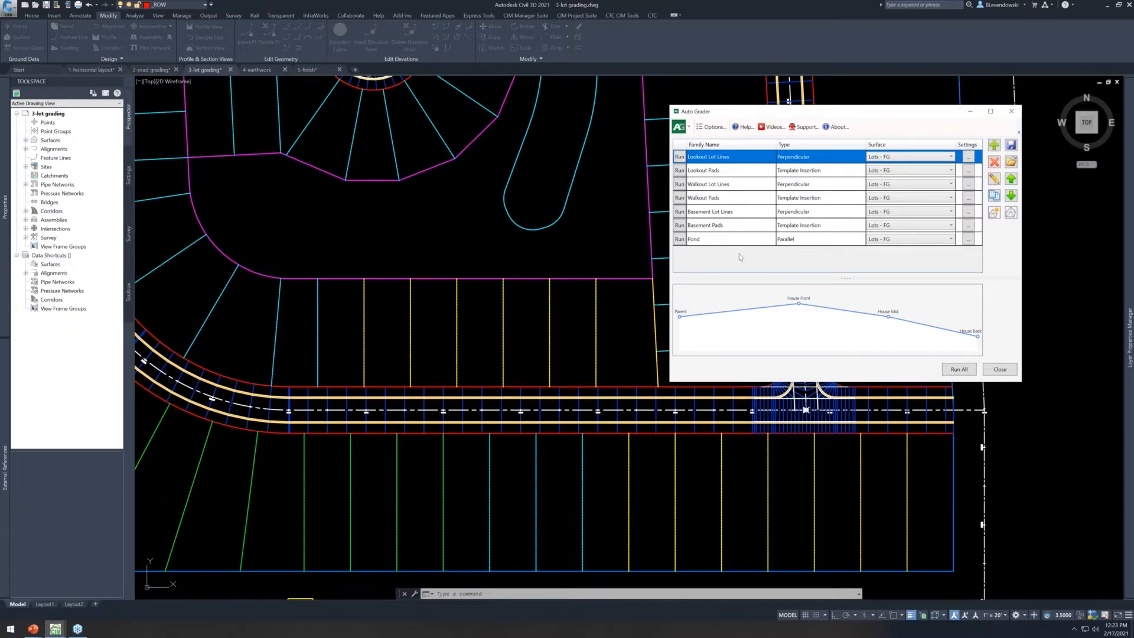
# Open the Lookout Lot Lines grading family and check the layer filter for its existing child feature lines without changing it
pyautogui.doubleClick(726, 158)
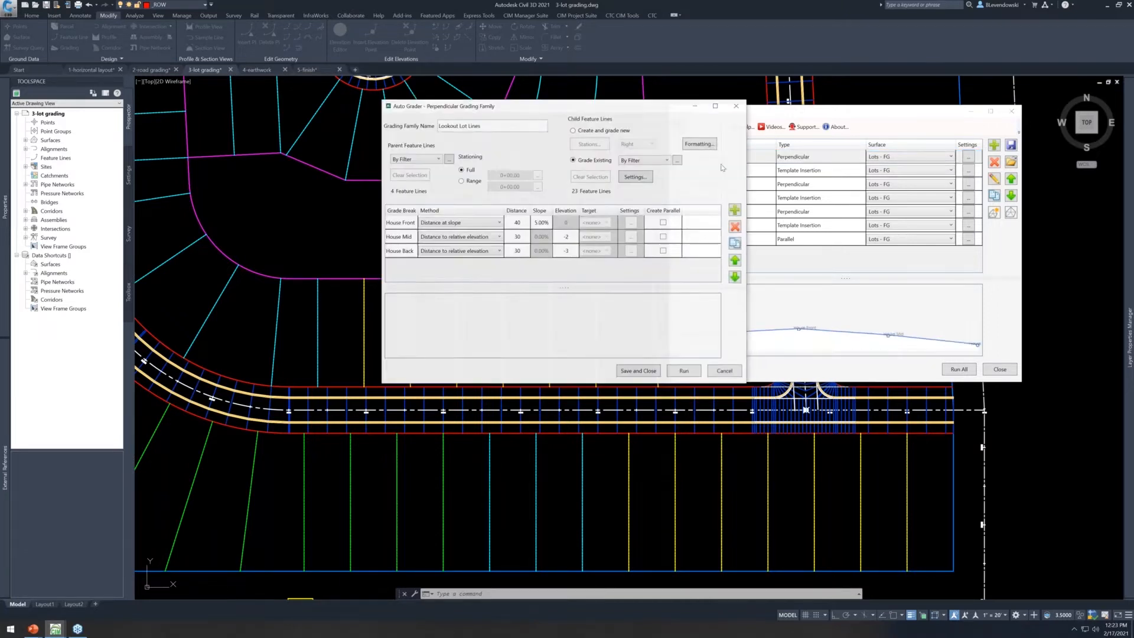
pyautogui.moveTo(580, 109); pyautogui.dragTo(601, 92)
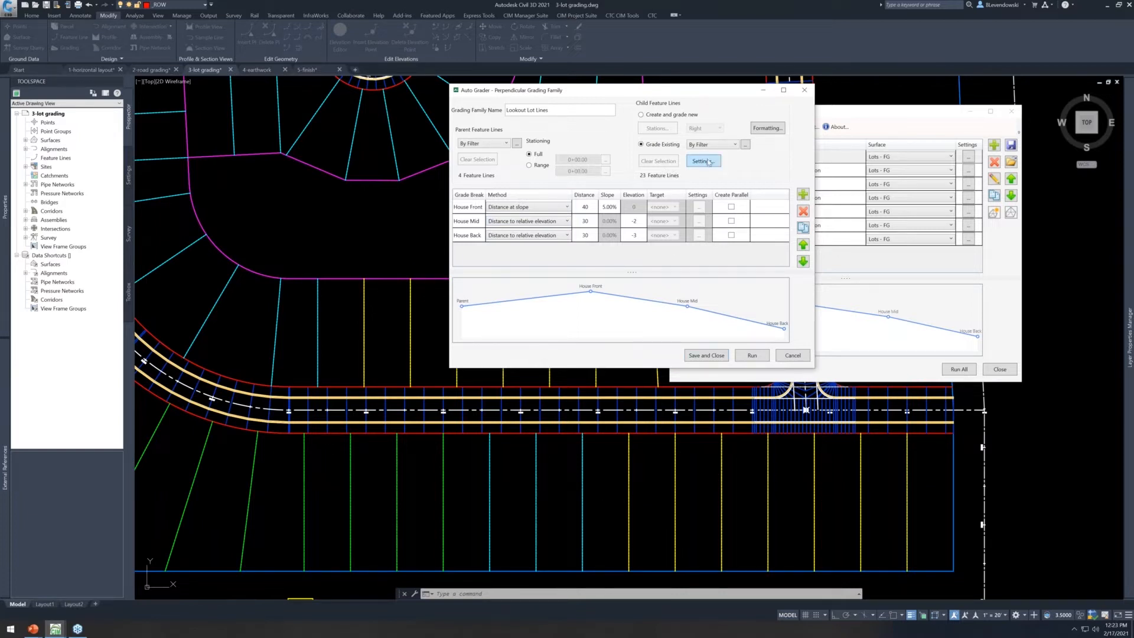
pyautogui.click(747, 145)
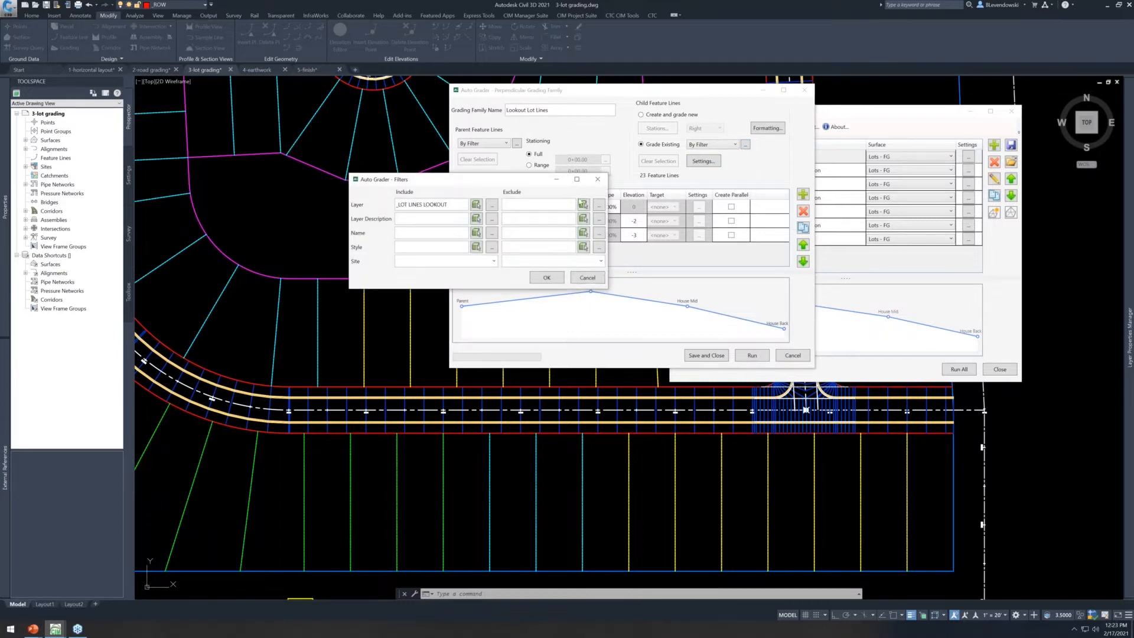
pyautogui.moveTo(458, 204); pyautogui.dragTo(364, 206)
pyautogui.click(587, 277)
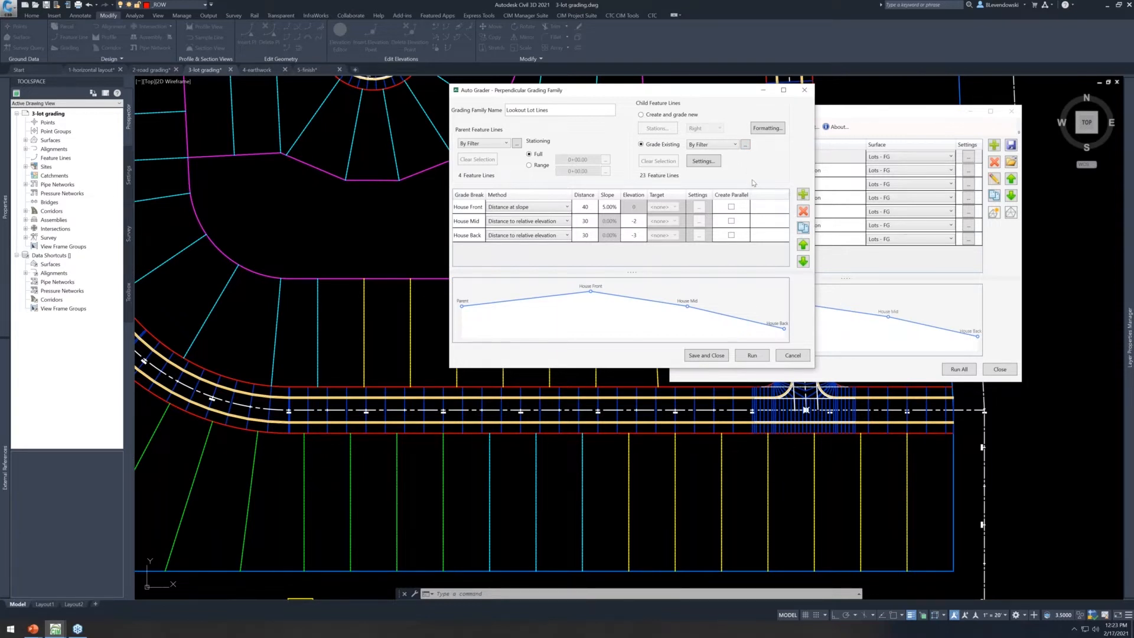
# Review the House Front and House Mid grade breaks and the available grading methods, keeping Distance to relative elevation for House Mid
pyautogui.click(471, 207)
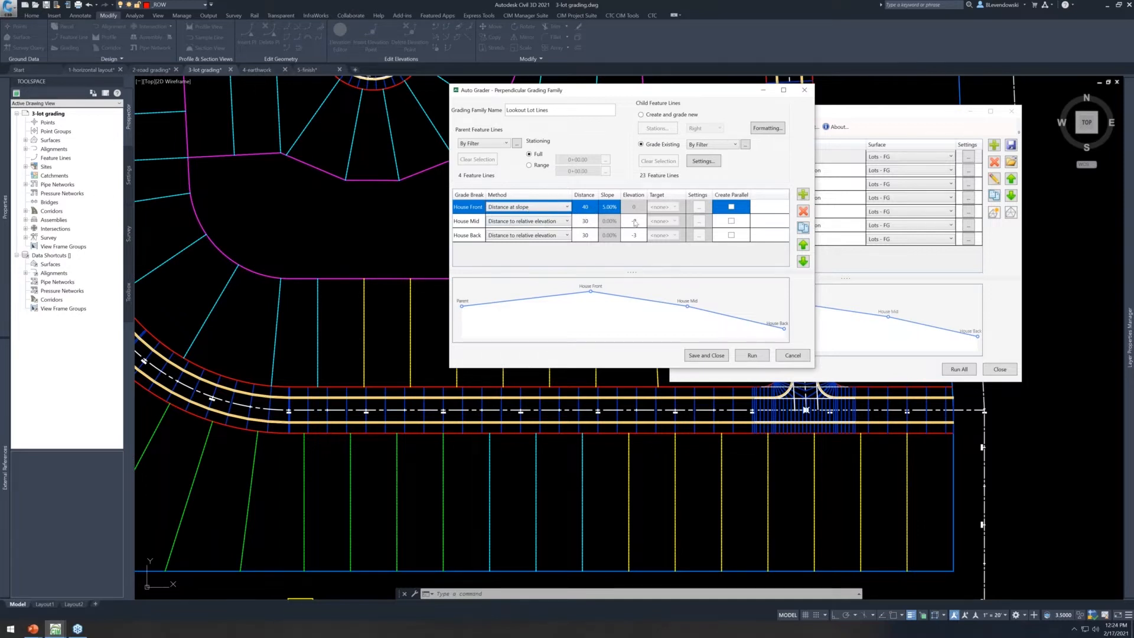
pyautogui.click(547, 221)
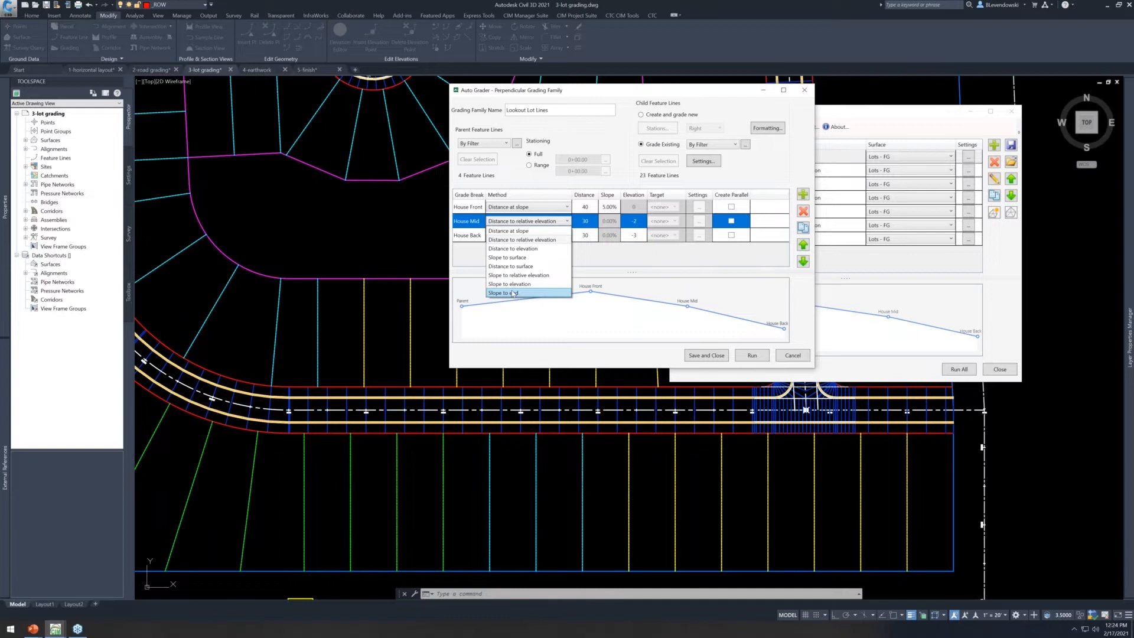
pyautogui.click(522, 240)
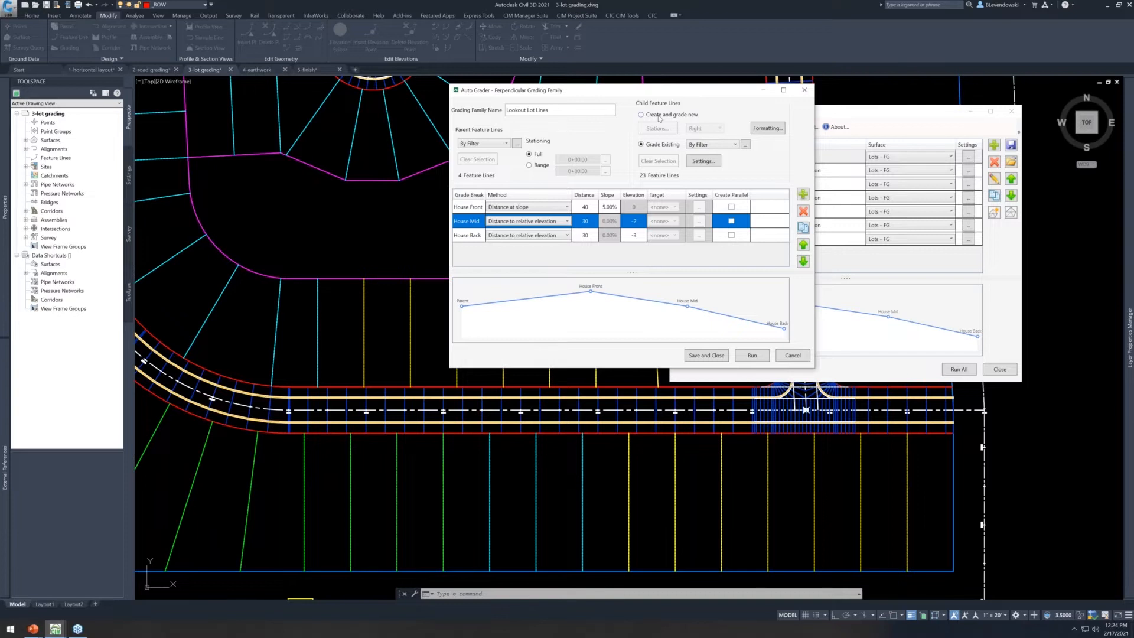
pyautogui.moveTo(668, 94)
pyautogui.mouseDown()
pyautogui.moveTo(742, 270)
pyautogui.moveTo(689, 91)
pyautogui.mouseUp()
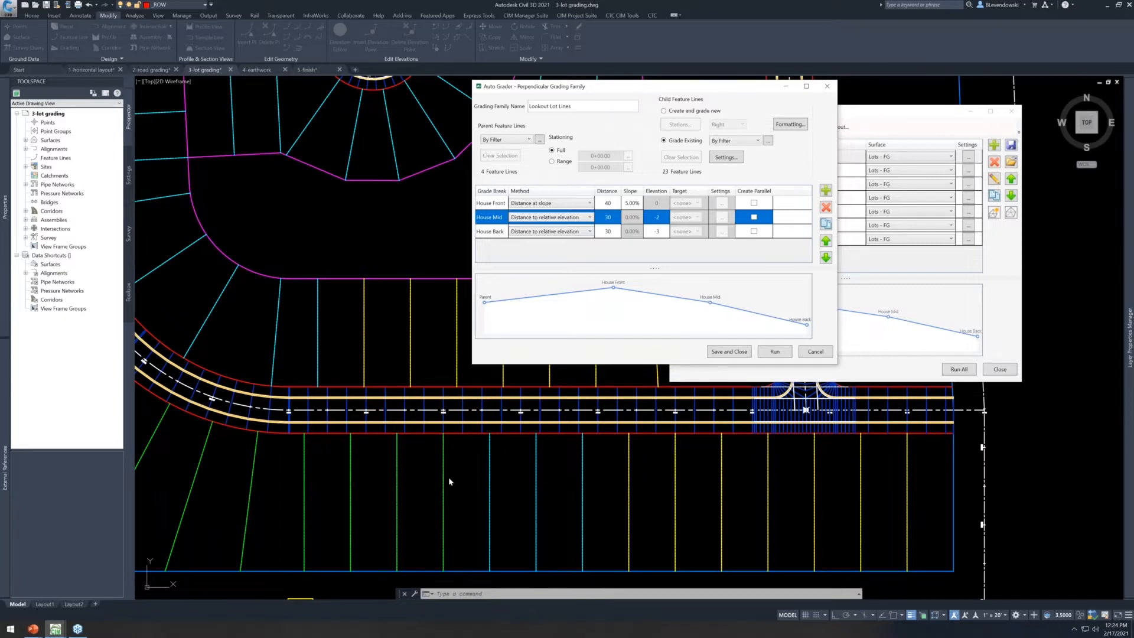
pyautogui.moveTo(670, 90); pyautogui.dragTo(637, 127)
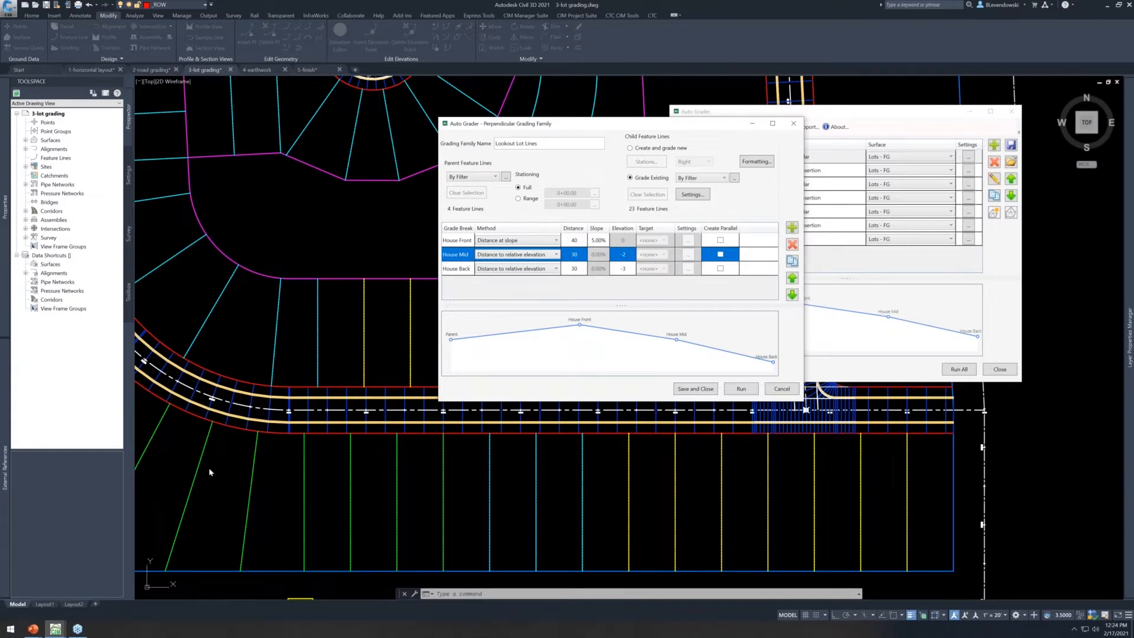
pyautogui.moveTo(621, 130); pyautogui.dragTo(595, 160)
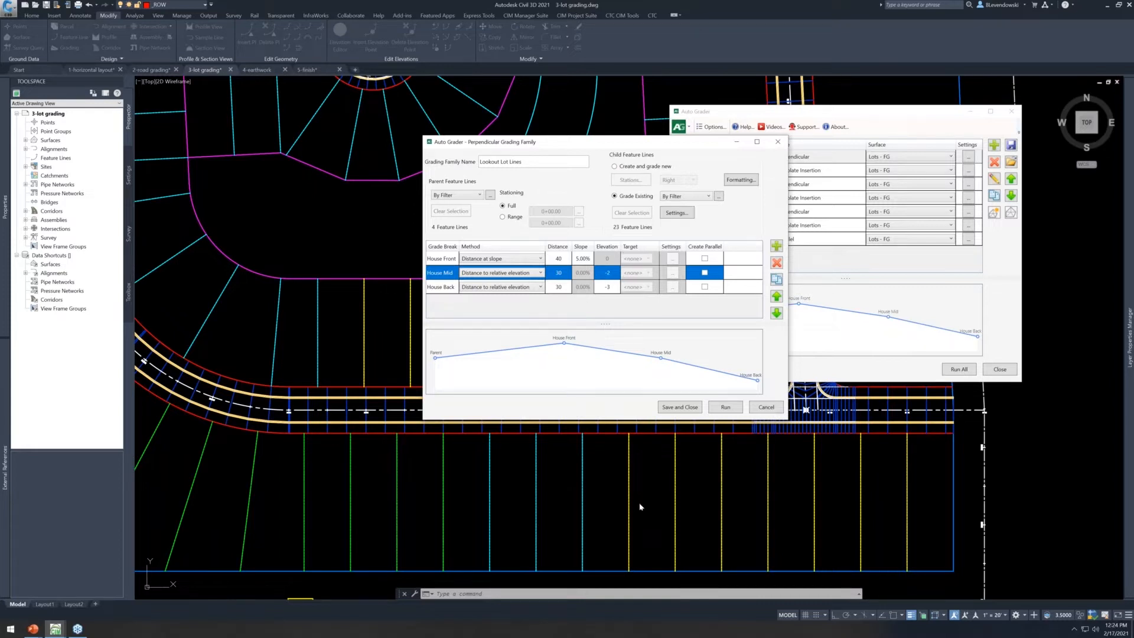
# Check the child feature line formatting without changing it, then save and close the Lookout Lot Lines family
pyautogui.click(739, 180)
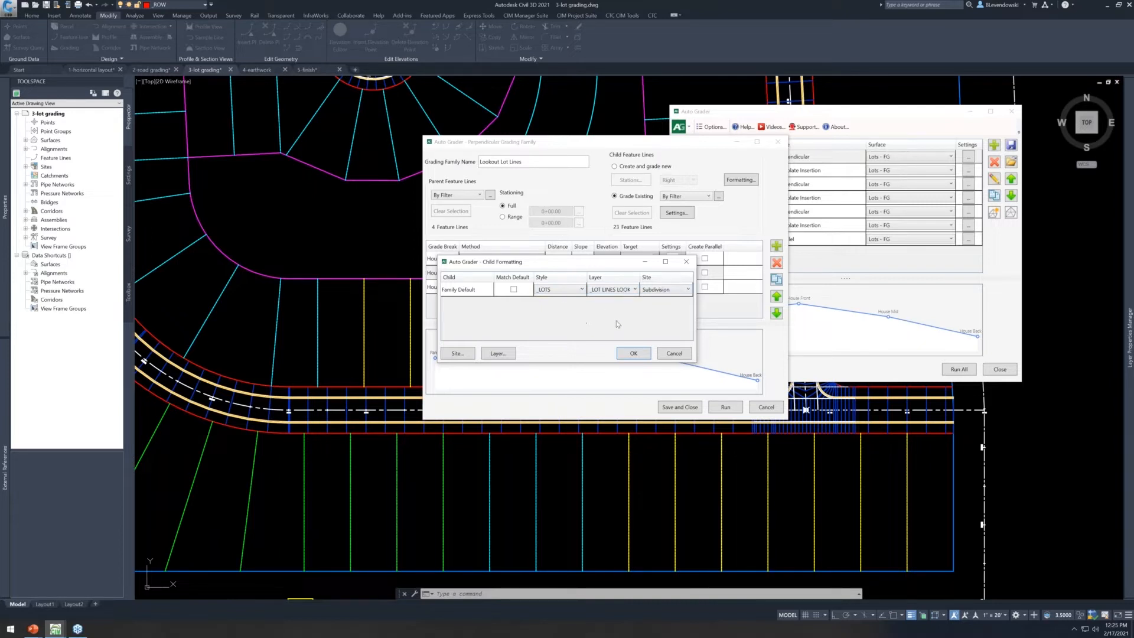
pyautogui.click(673, 354)
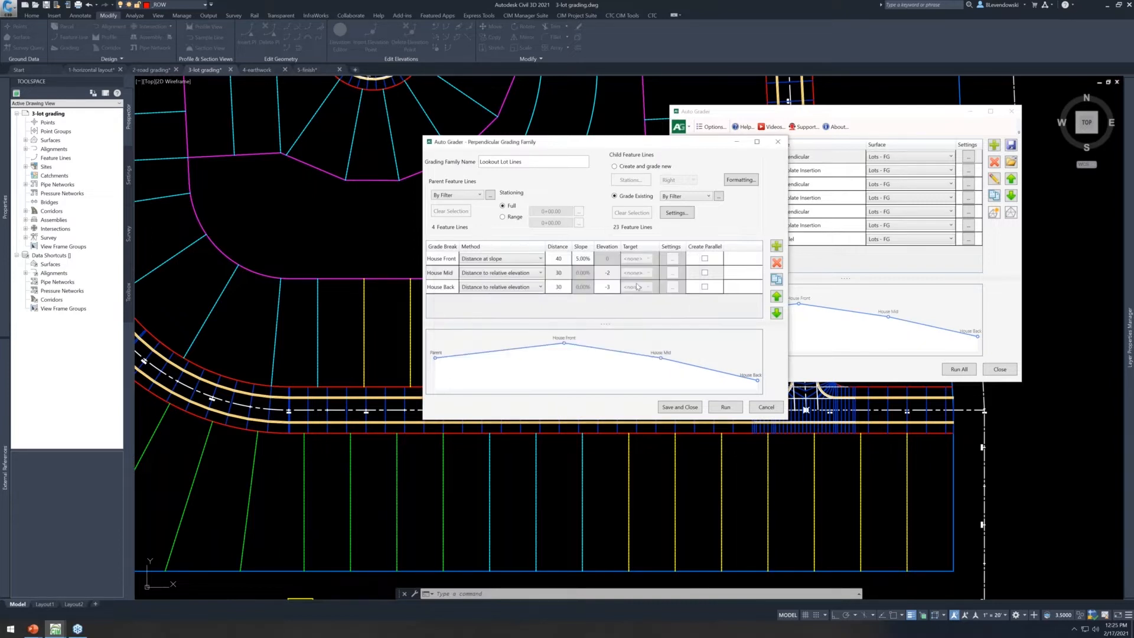
pyautogui.click(679, 408)
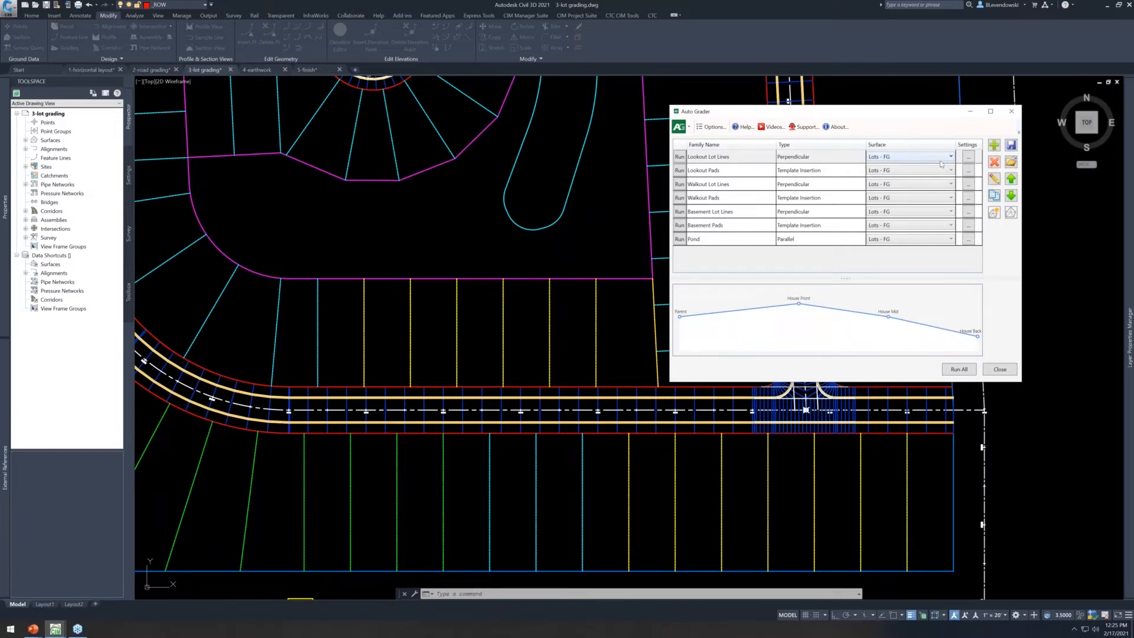
# Accept the surface settings of the Lookout Lot Lines family, then run that family with the Lots - FG surface
pyautogui.click(969, 157)
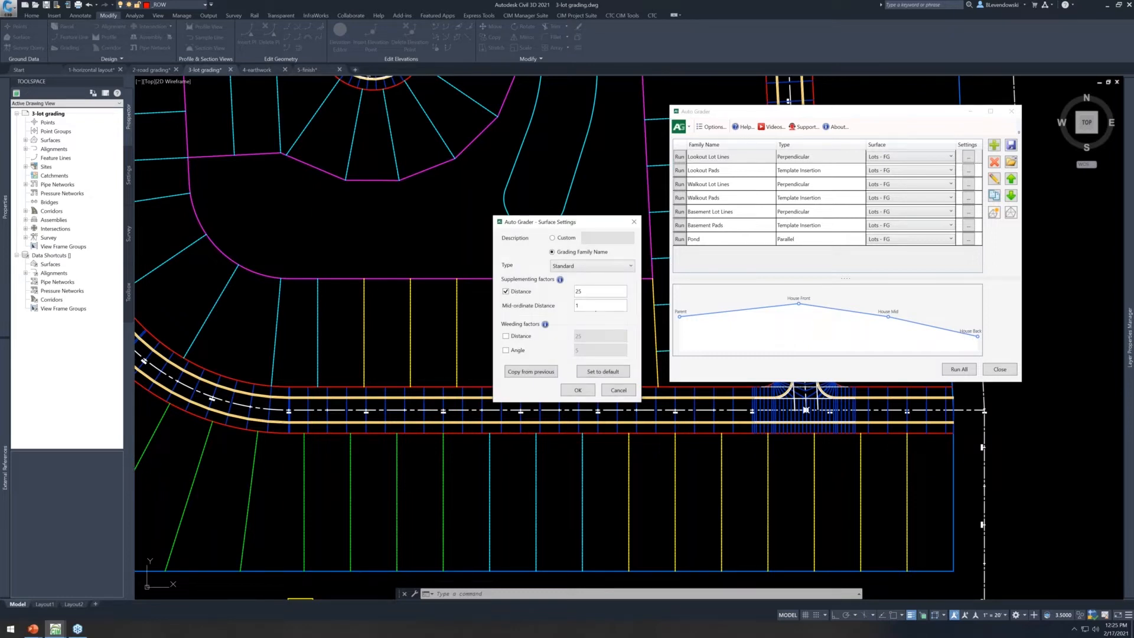
pyautogui.click(577, 390)
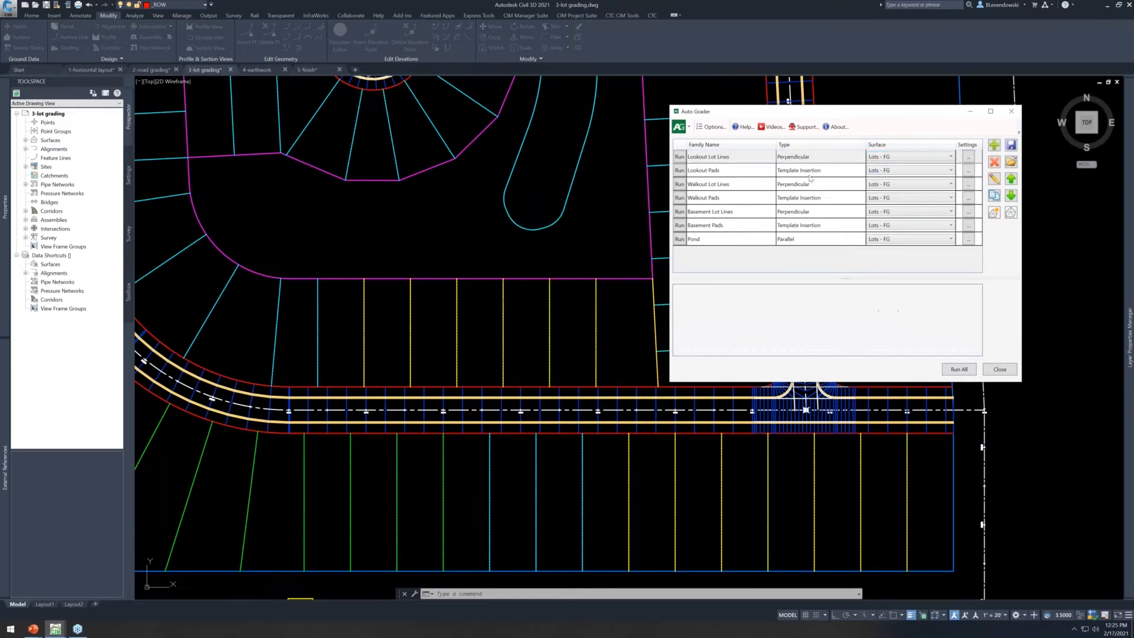
pyautogui.moveTo(851, 111); pyautogui.dragTo(846, 47)
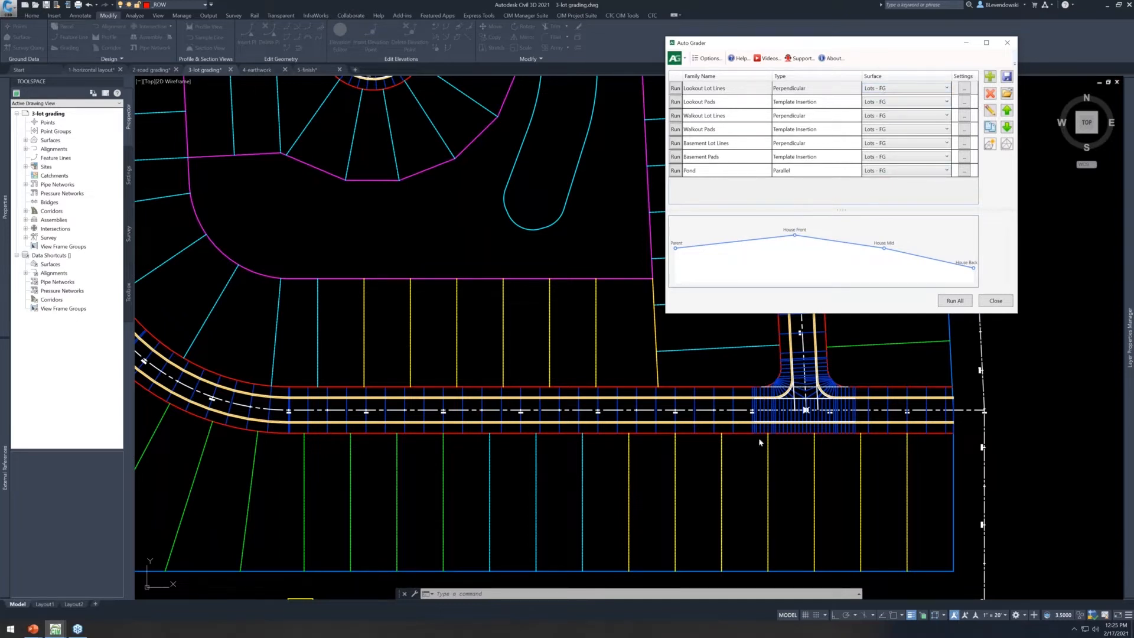
pyautogui.click(714, 92)
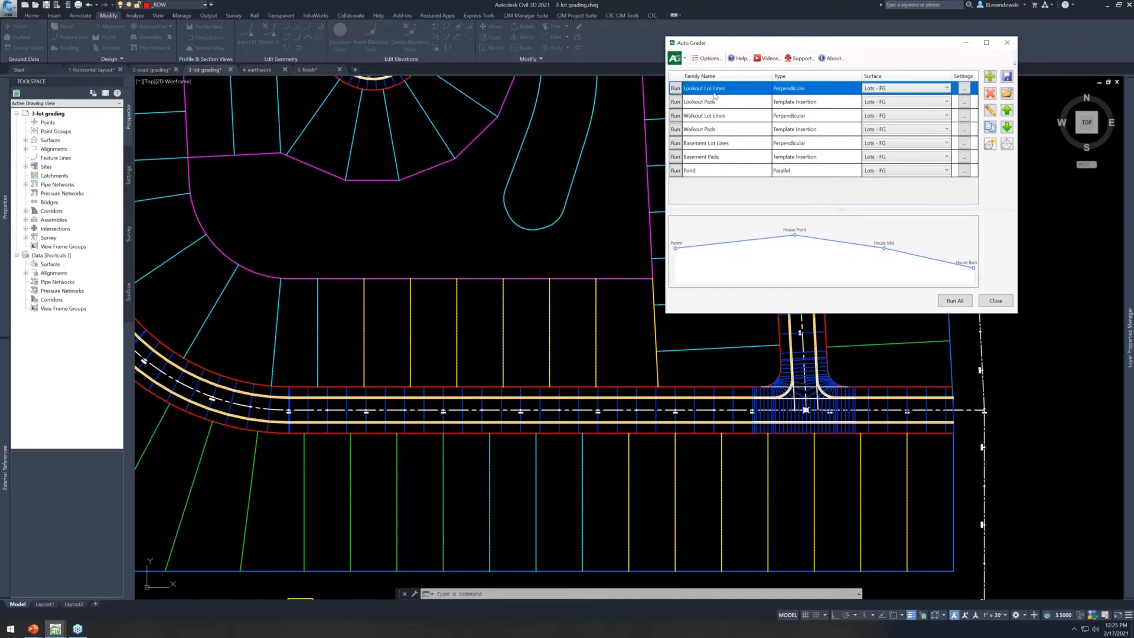
pyautogui.click(676, 90)
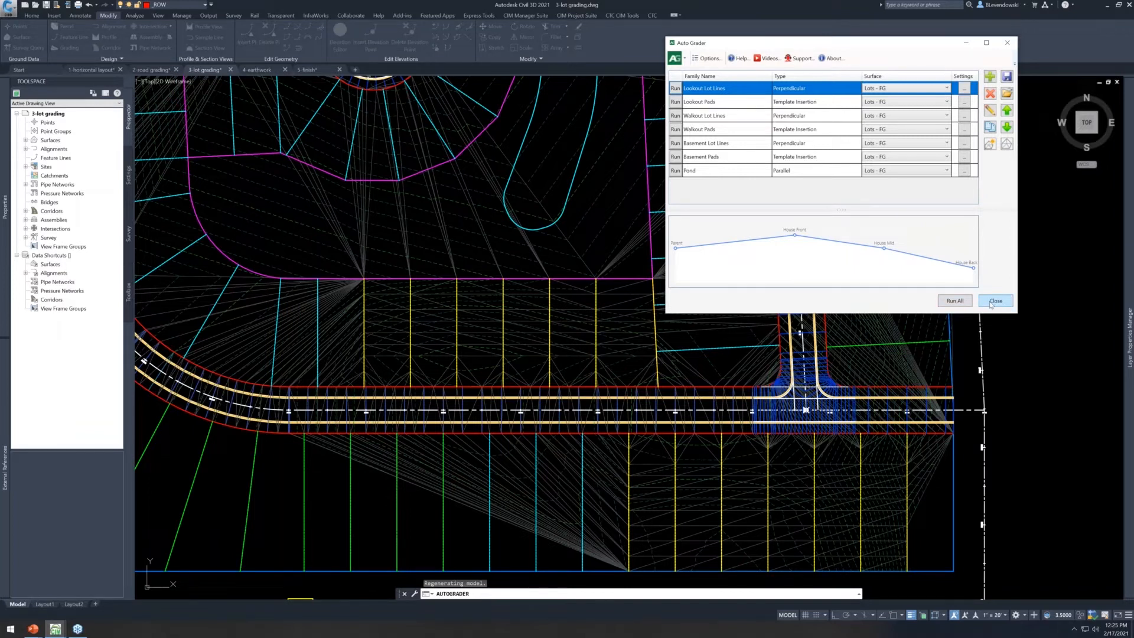
# Close Auto Grader and examine the grade break points on a graded lookout lot line south of the road
pyautogui.click(993, 302)
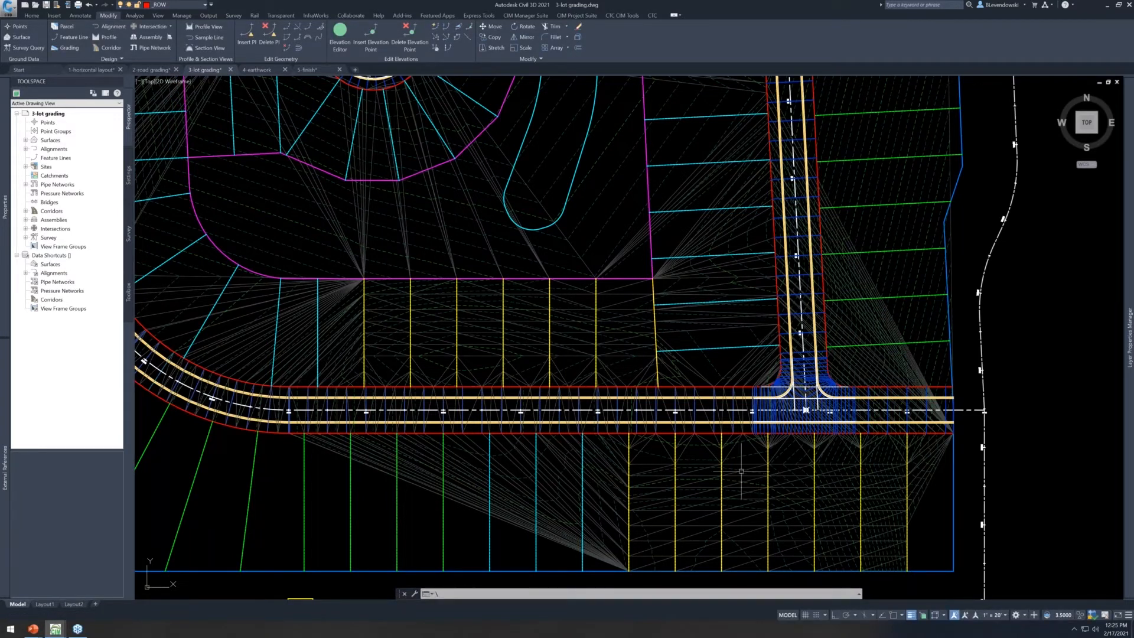
pyautogui.scroll(2, 724, 461)
pyautogui.click(720, 453)
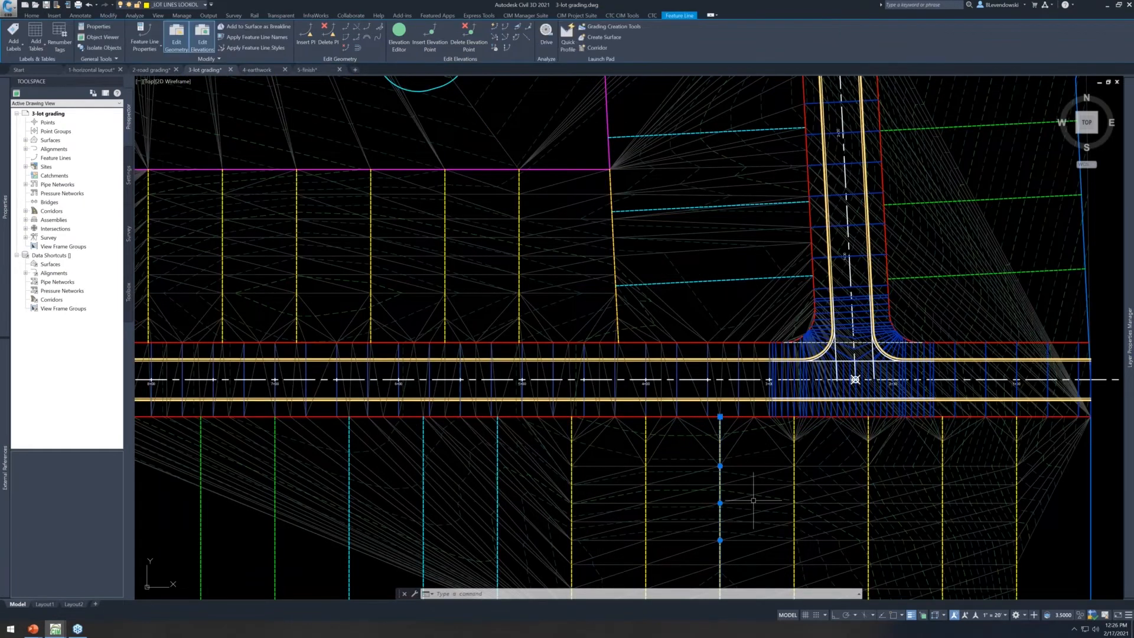
pyautogui.moveTo(724, 493); pyautogui.dragTo(631, 375, button='middle')
pyautogui.scroll(2, 631, 376)
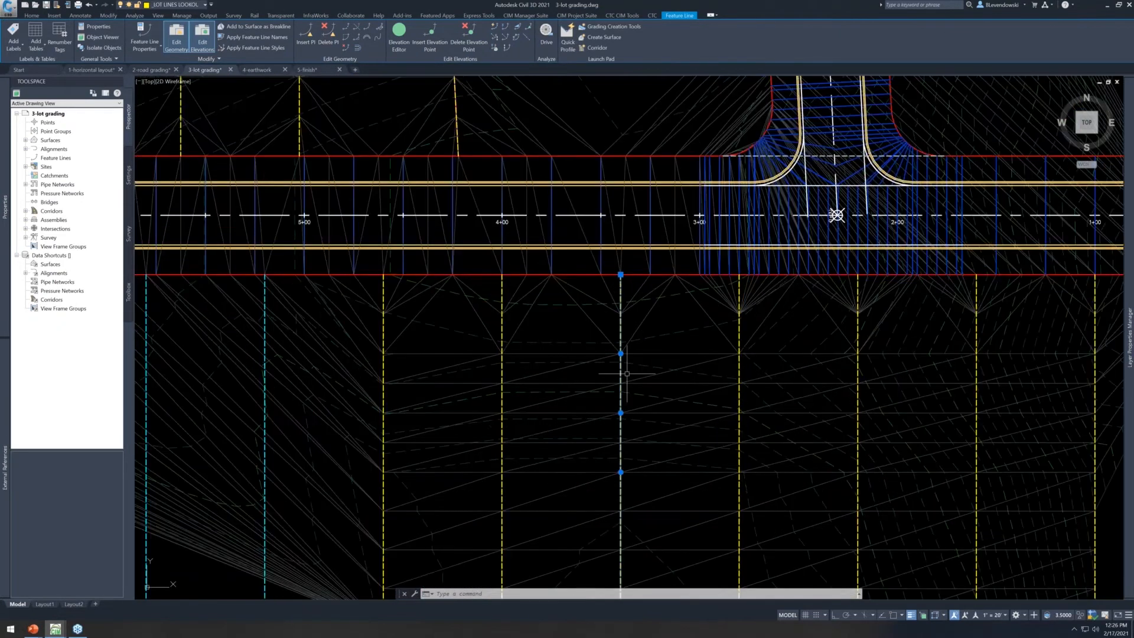
pyautogui.scroll(-2, 626, 373)
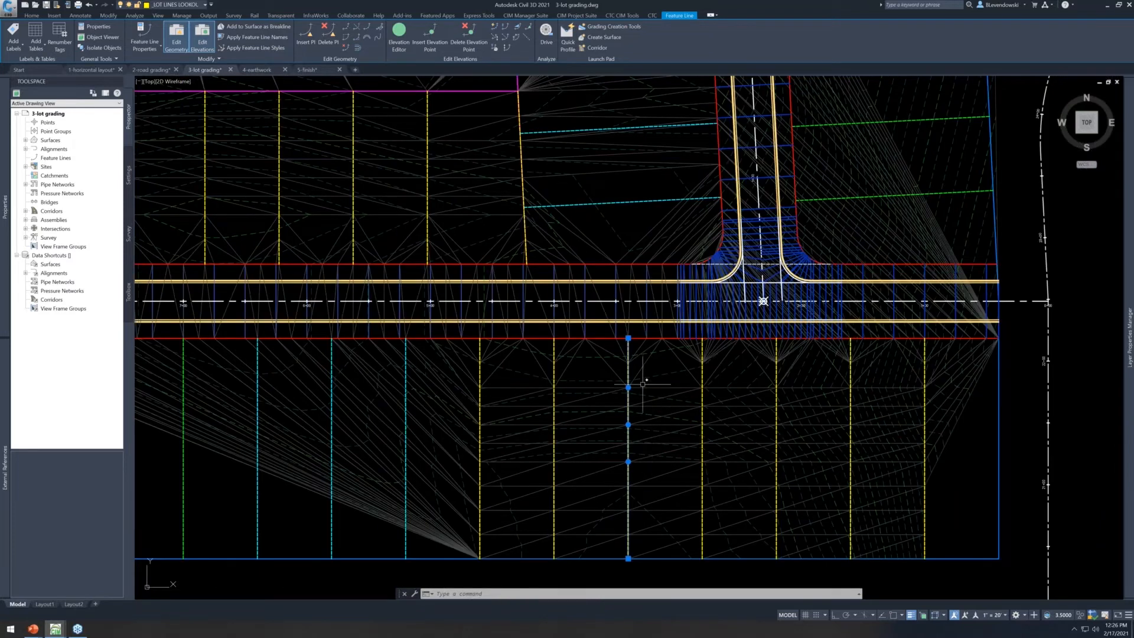
pyautogui.moveTo(646, 384); pyautogui.dragTo(773, 401, button='middle')
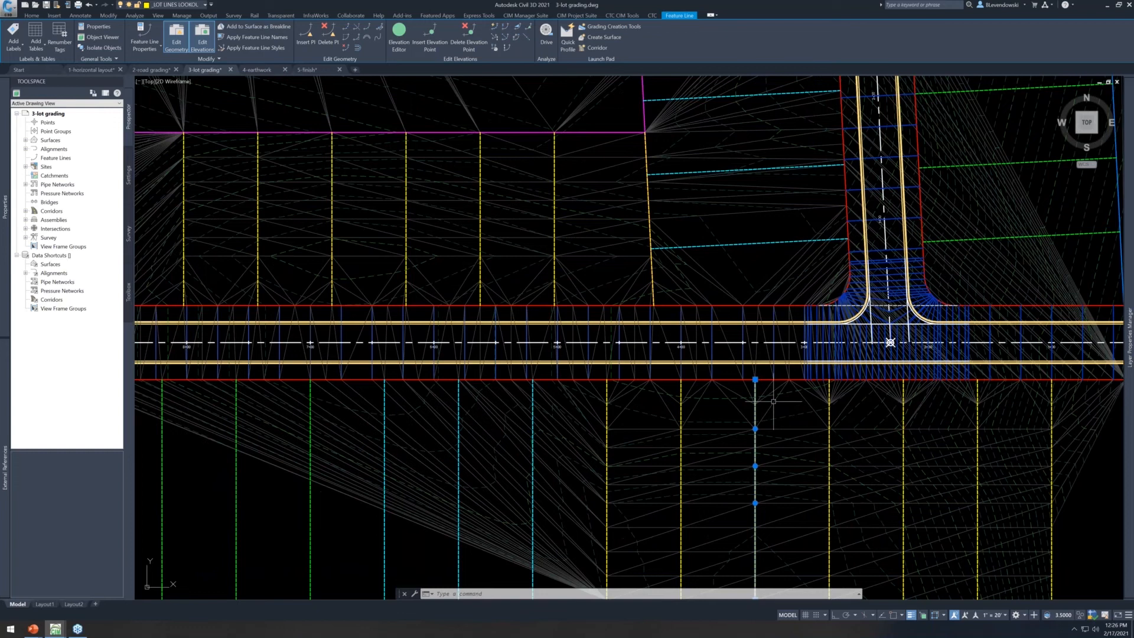
pyautogui.scroll(-2, 773, 401)
pyautogui.press('Escape')
pyautogui.press('Escape')
pyautogui.press('Escape')
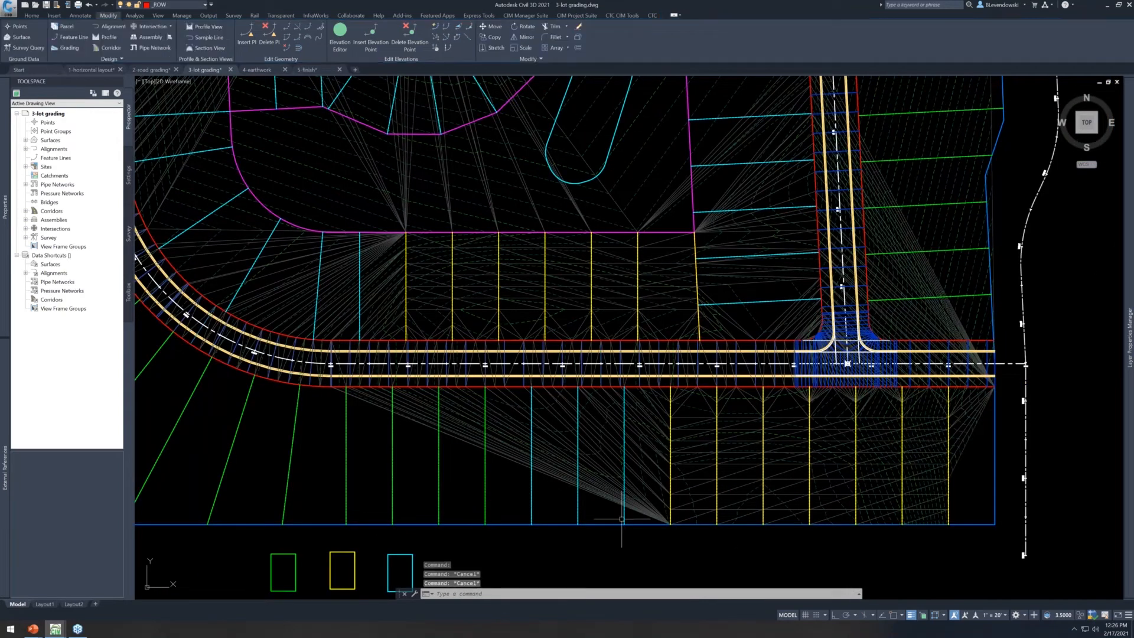
# Examine the ungraded walkout lot line beside the lookout lots and where the lot lines meet the rear property boundary
pyautogui.click(624, 516)
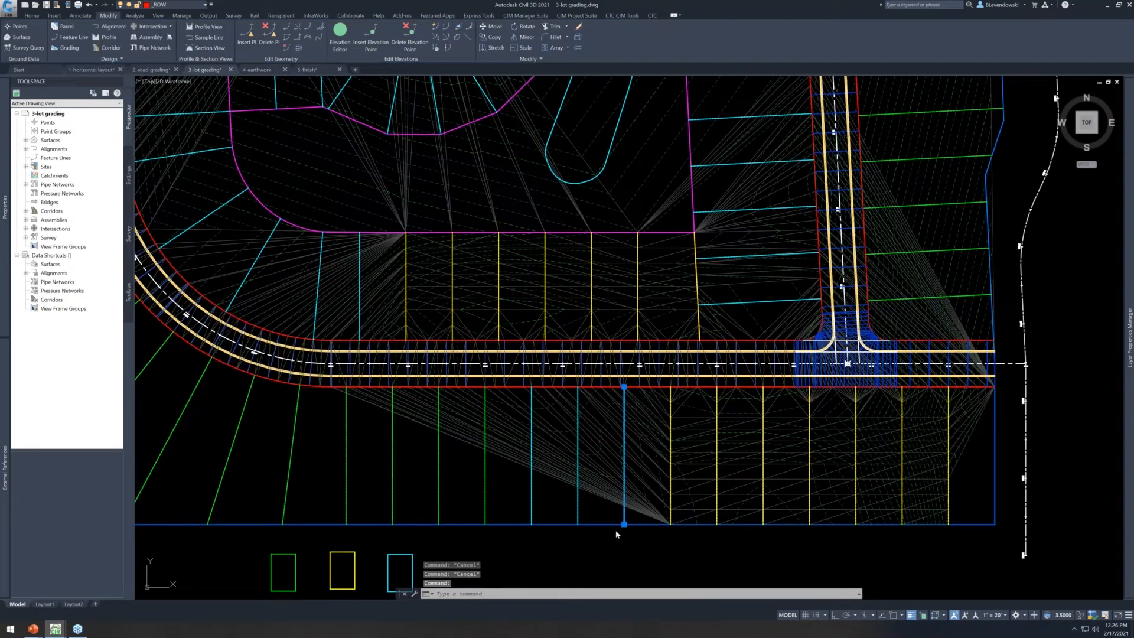
pyautogui.press('Escape')
pyautogui.press('Escape')
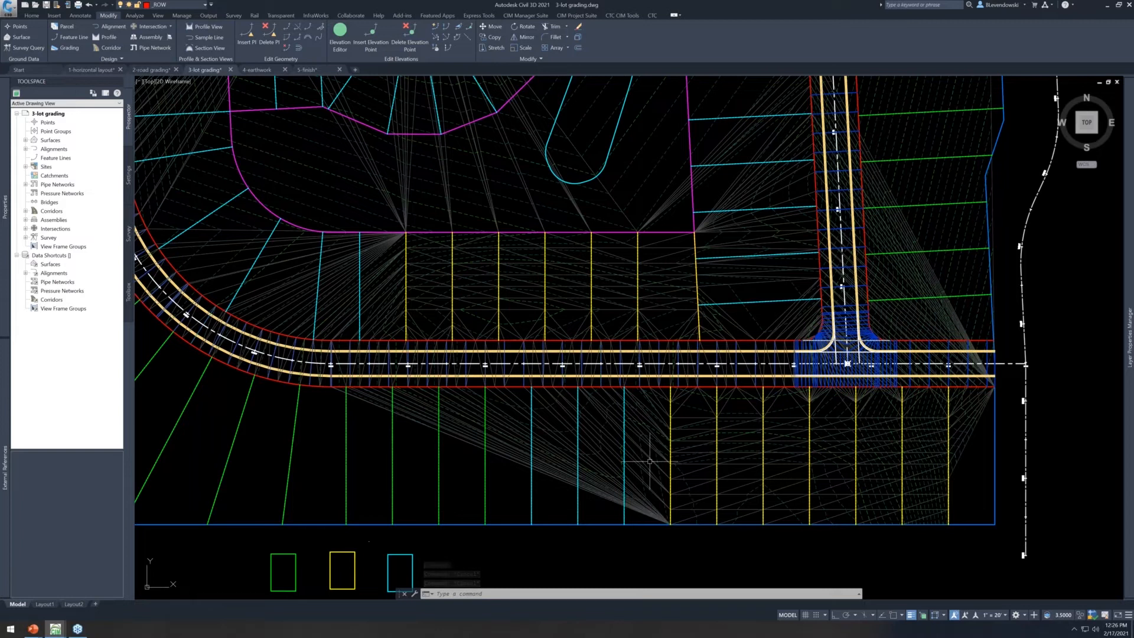
pyautogui.moveTo(689, 533); pyautogui.dragTo(701, 513, button='middle')
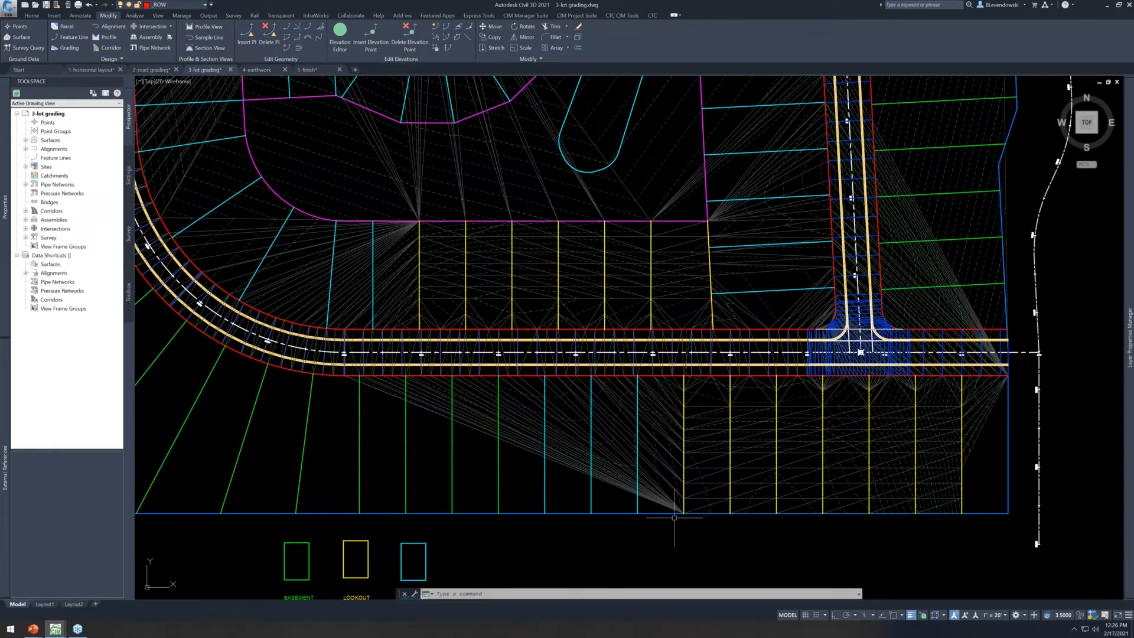
pyautogui.press('Escape')
pyautogui.press('Escape')
pyautogui.press('Escape')
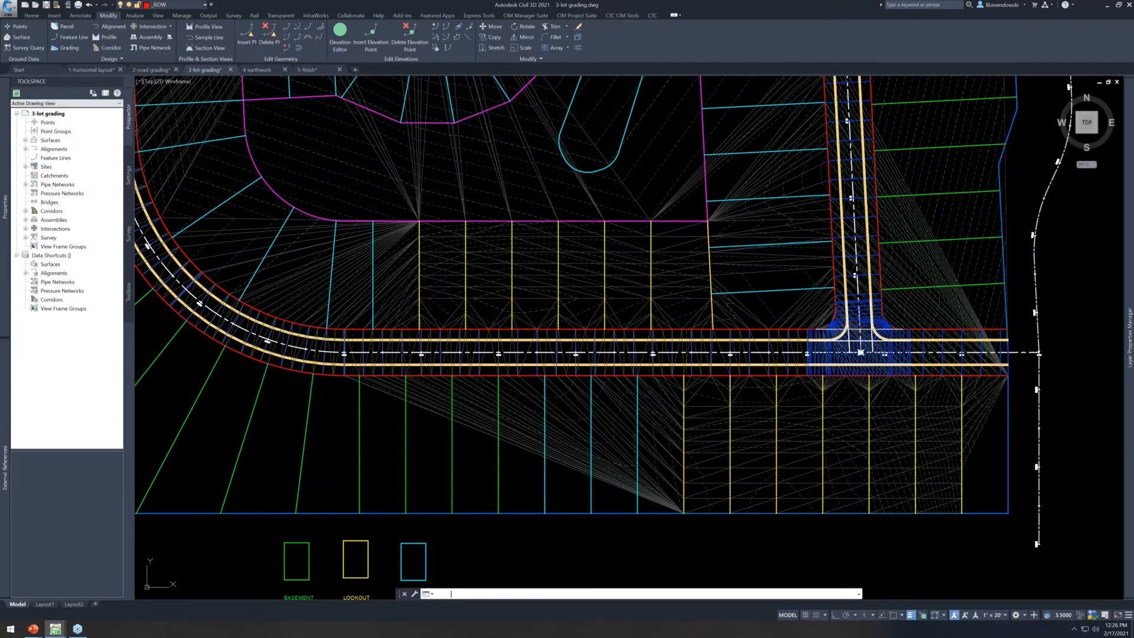
# Reopen Auto Grader, preview the Walkout and Basement Lot Lines profiles, and view the saved family files without loading any
pyautogui.press('Return')
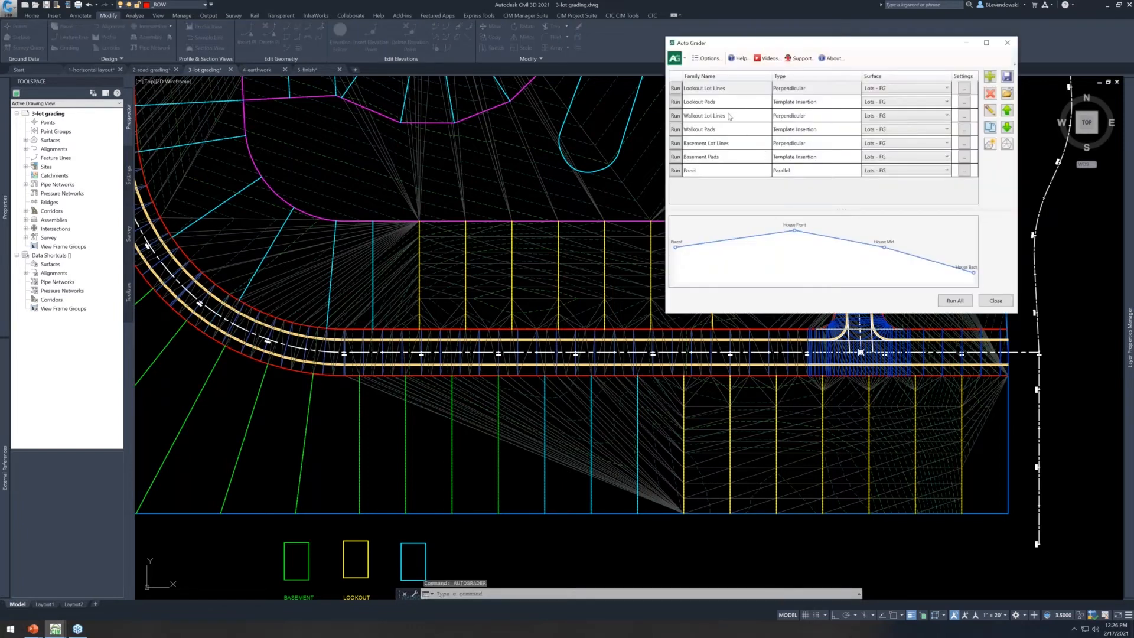
pyautogui.click(728, 115)
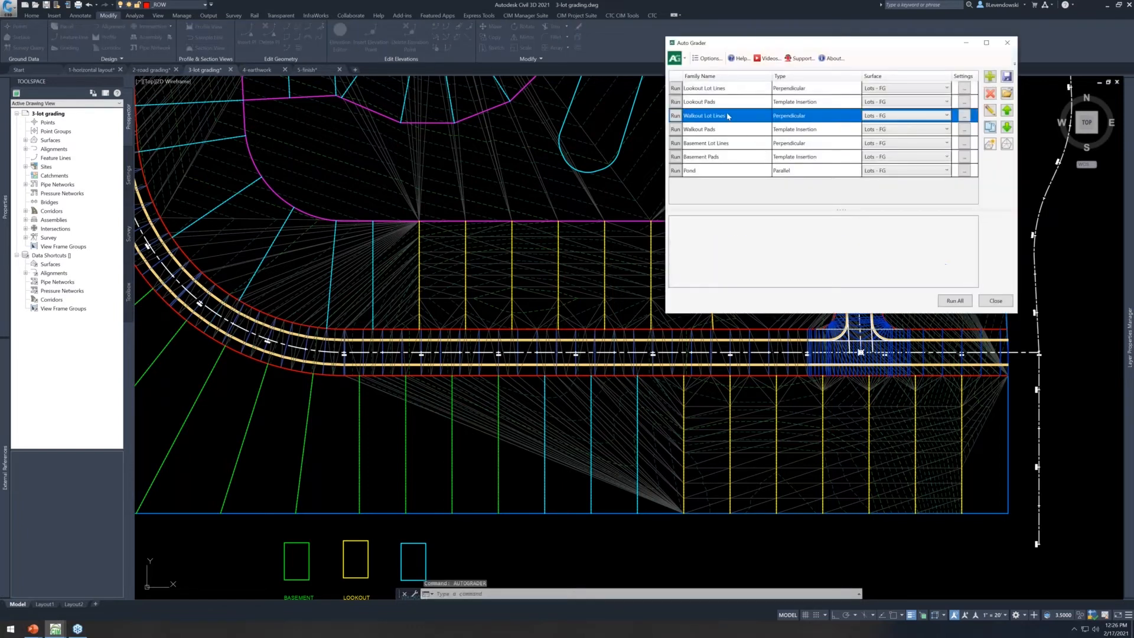
pyautogui.click(723, 145)
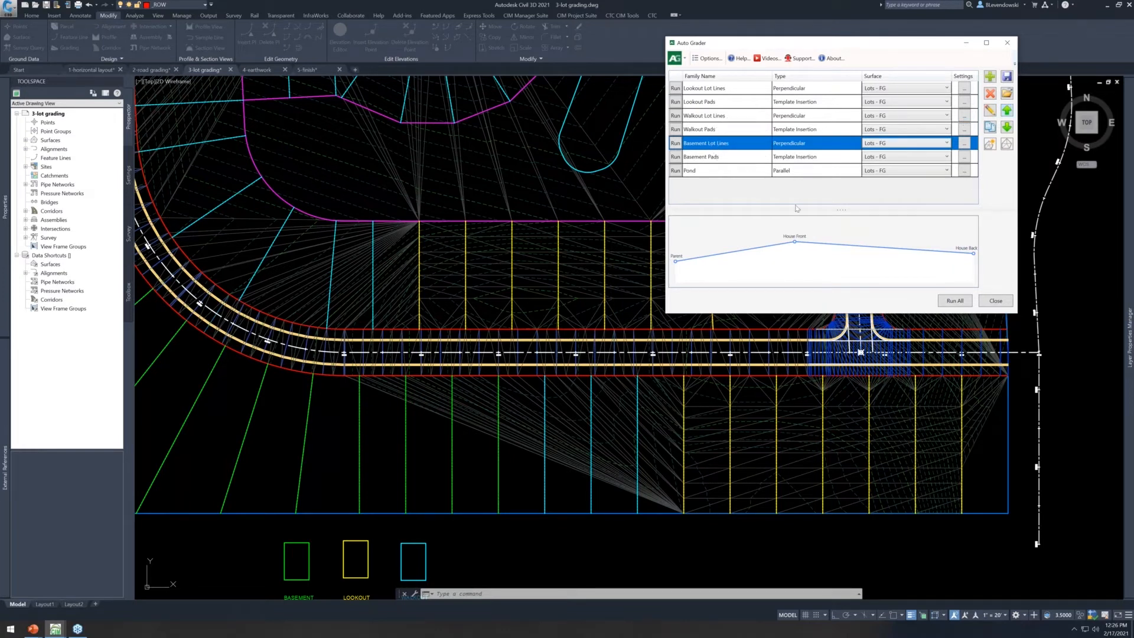
pyautogui.click(1007, 93)
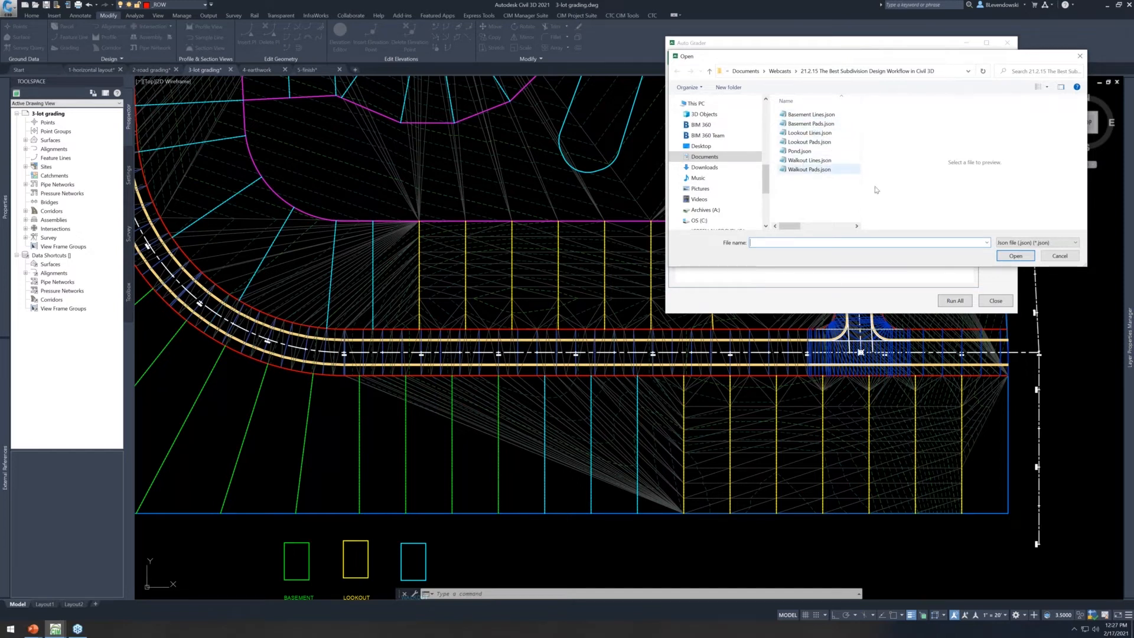
pyautogui.click(1060, 255)
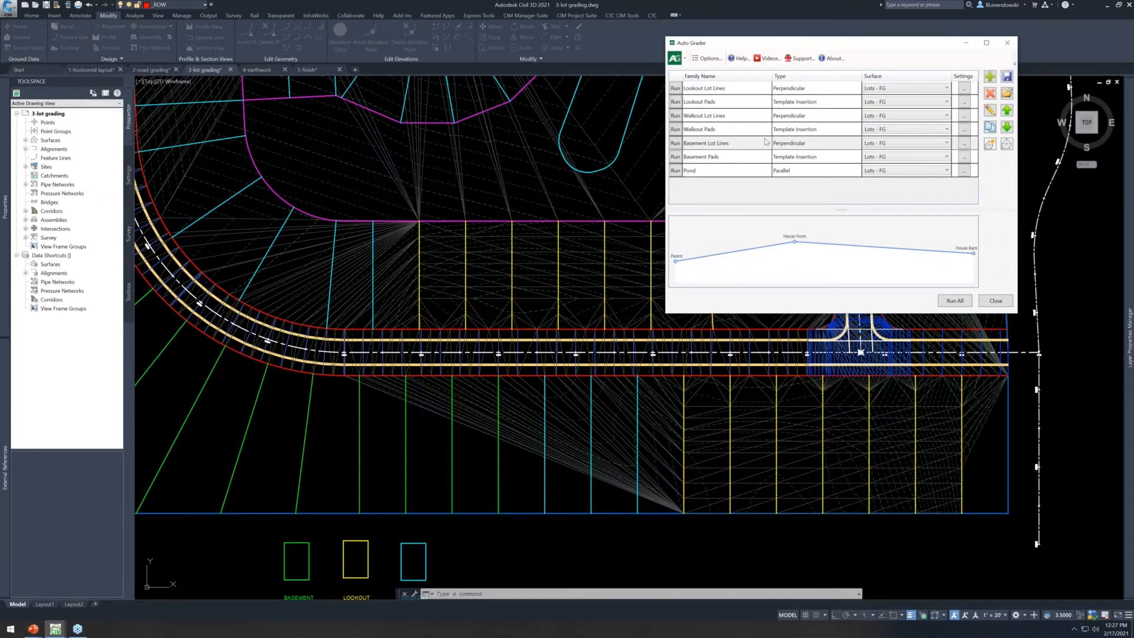
# Run the Walkout Lot Lines family with the Lots - FG surface
pyautogui.click(732, 115)
pyautogui.click(679, 115)
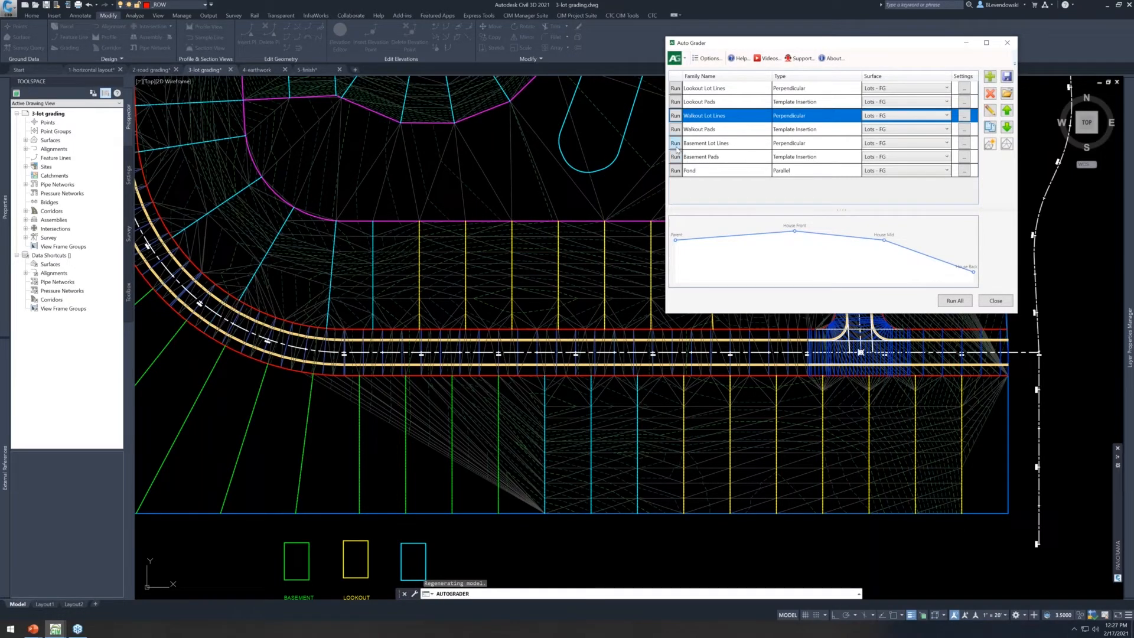
# Open the Basement Lot Lines family and check the layer filter for its existing child feature lines without changing it
pyautogui.doubleClick(718, 145)
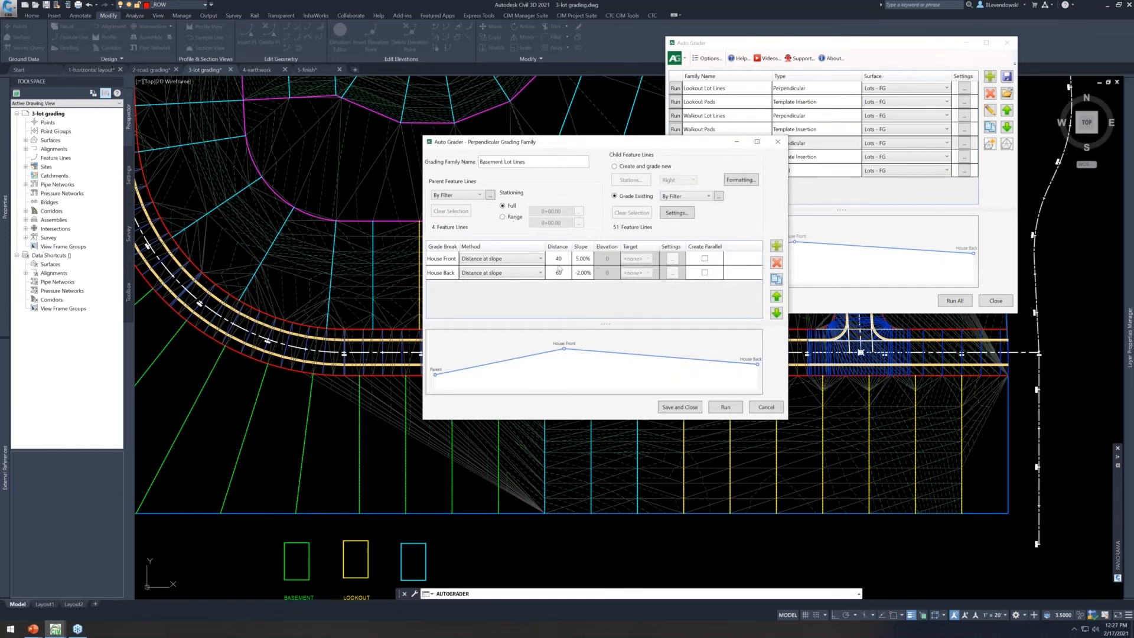
pyautogui.click(719, 195)
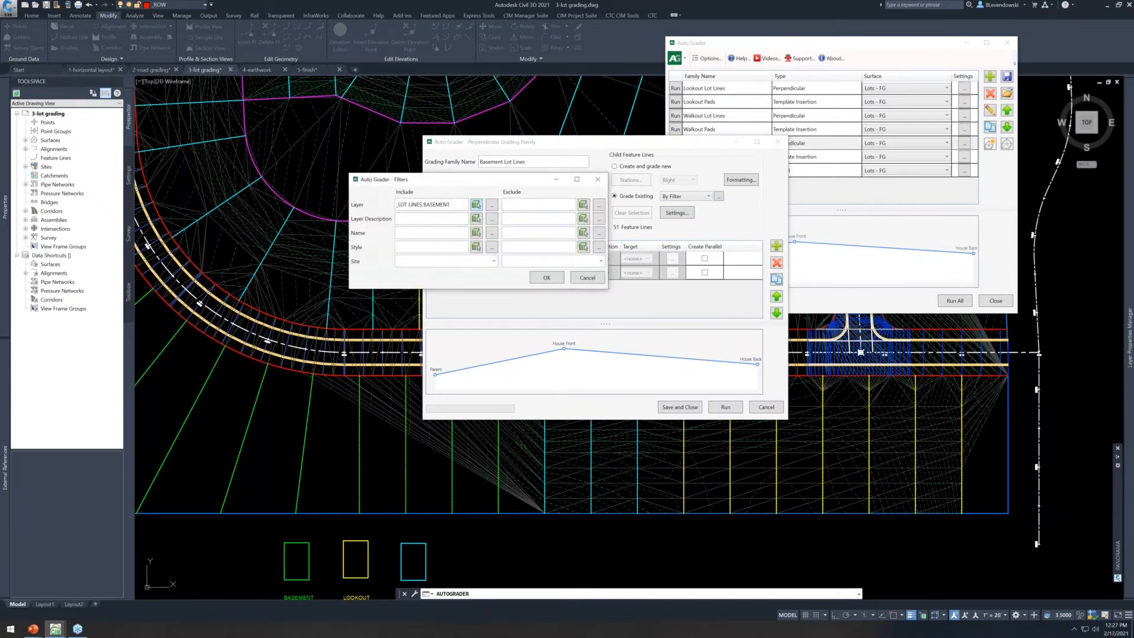
pyautogui.moveTo(452, 205); pyautogui.dragTo(372, 207)
pyautogui.click(454, 205)
pyautogui.click(422, 246)
pyautogui.click(538, 277)
# Save the Basement Lot Lines family and run it with the Lots - FG surface
pyautogui.moveTo(608, 143); pyautogui.dragTo(685, 37)
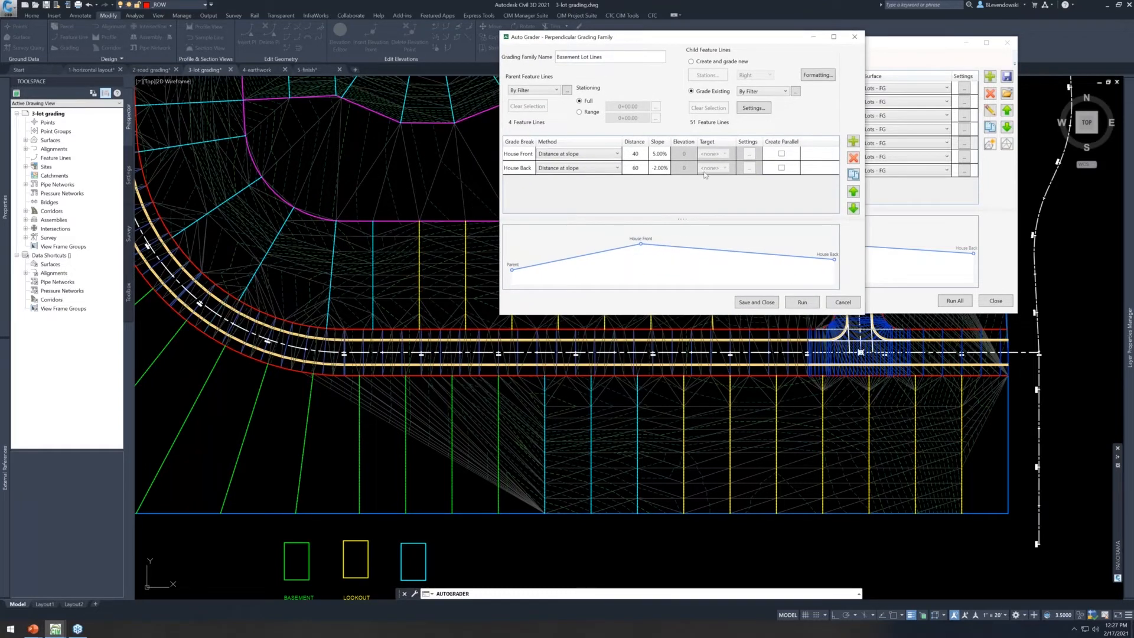
pyautogui.click(752, 303)
pyautogui.click(675, 143)
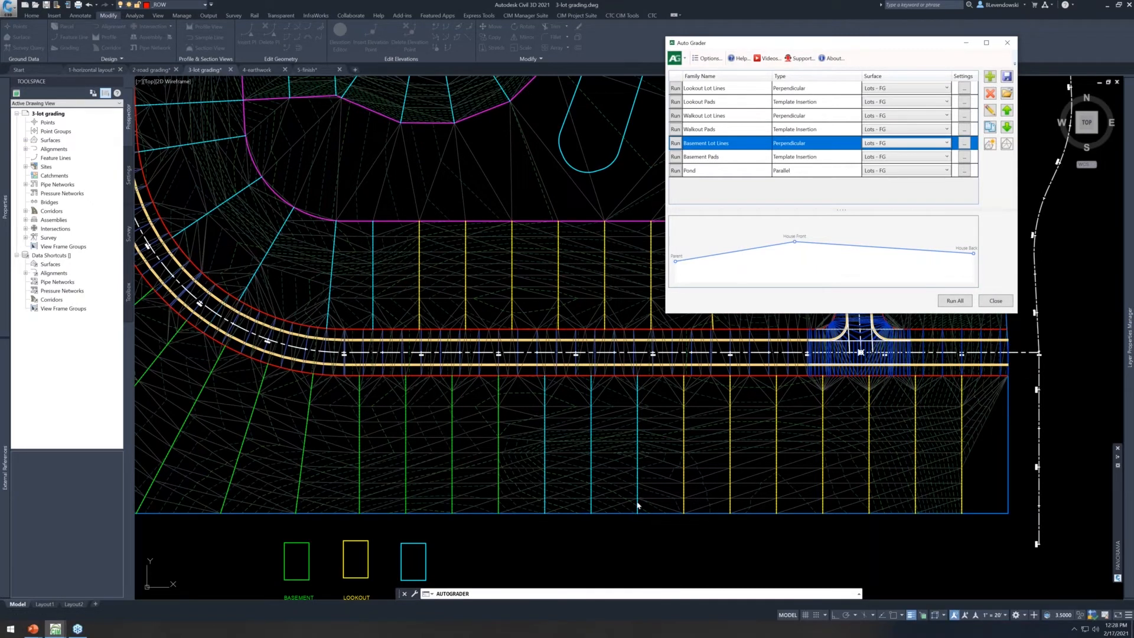
pyautogui.click(990, 302)
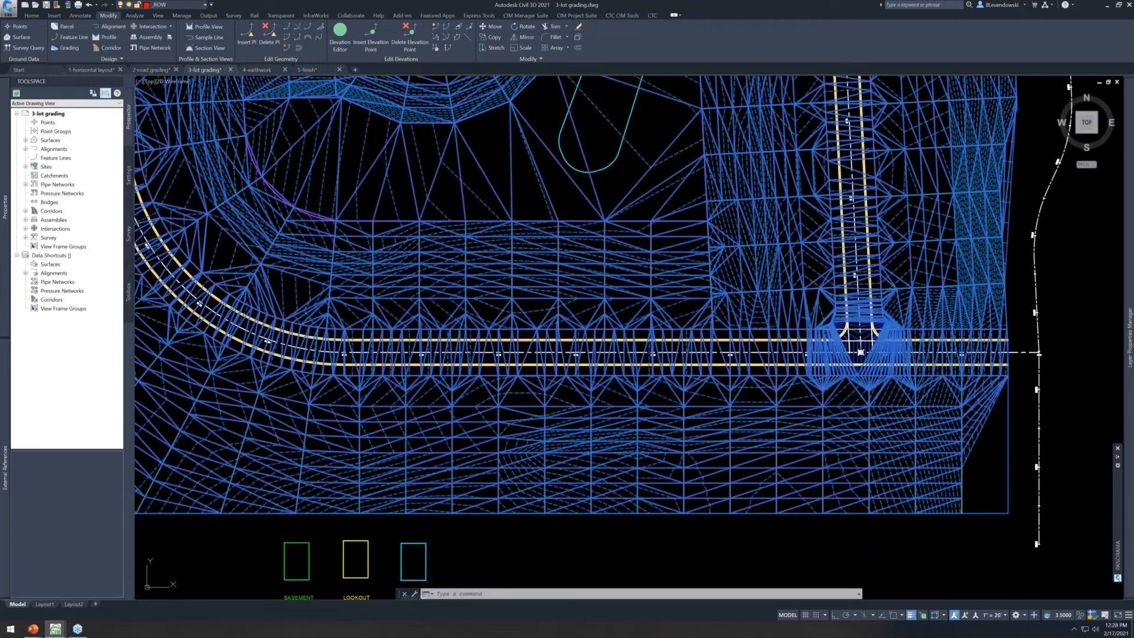
# Examine the points on the lookout lot line bordering the walkout lots and check the grade of its rear segment
pyautogui.scroll(6, 691, 514)
pyautogui.press('Escape')
pyautogui.click(646, 473)
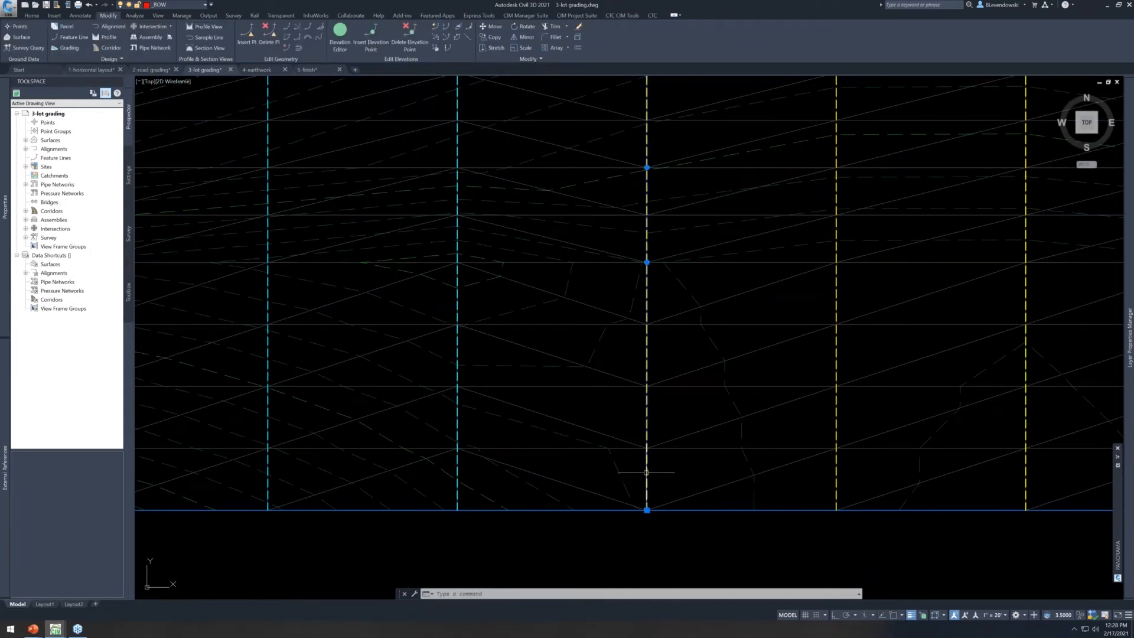
pyautogui.scroll(-2, 645, 488)
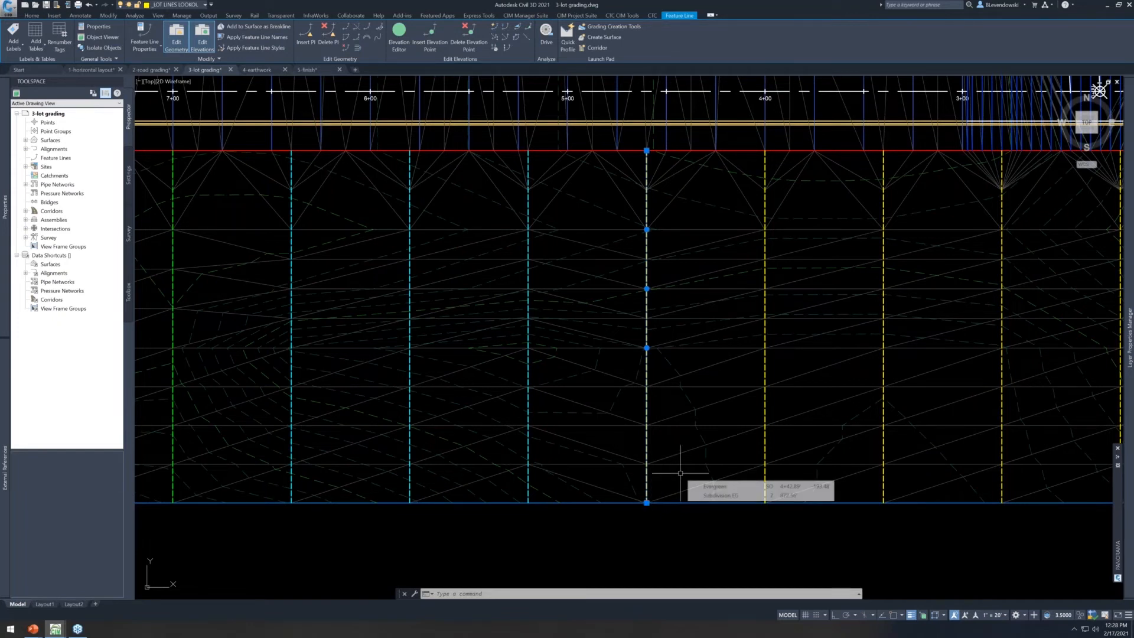
pyautogui.press('Escape')
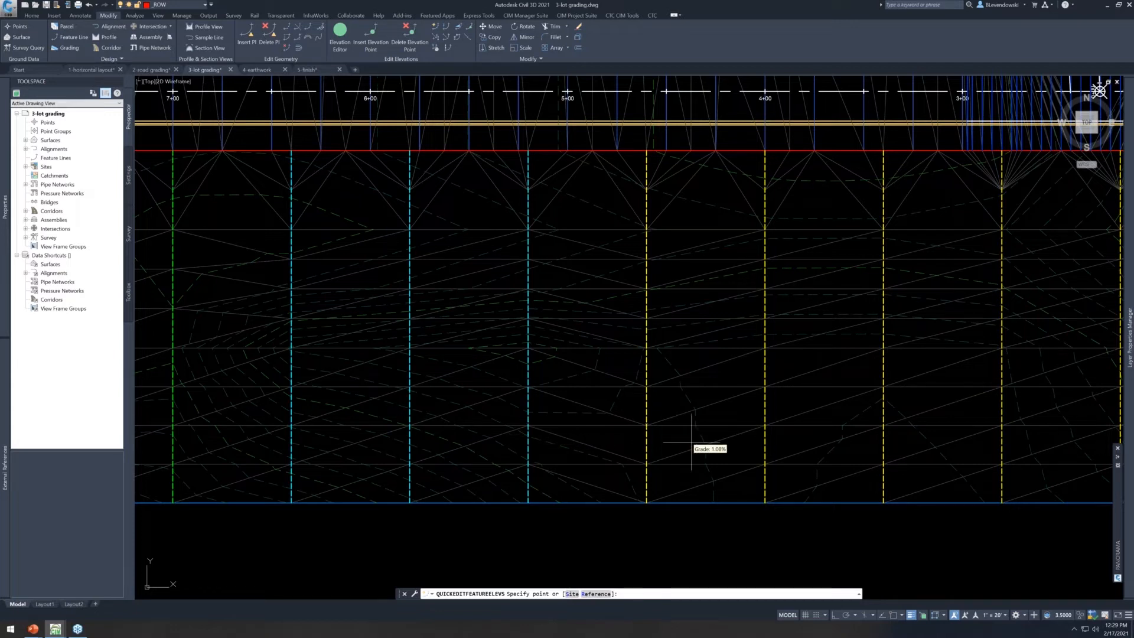
pyautogui.press('Escape')
pyautogui.press('Escape')
pyautogui.press('Escape')
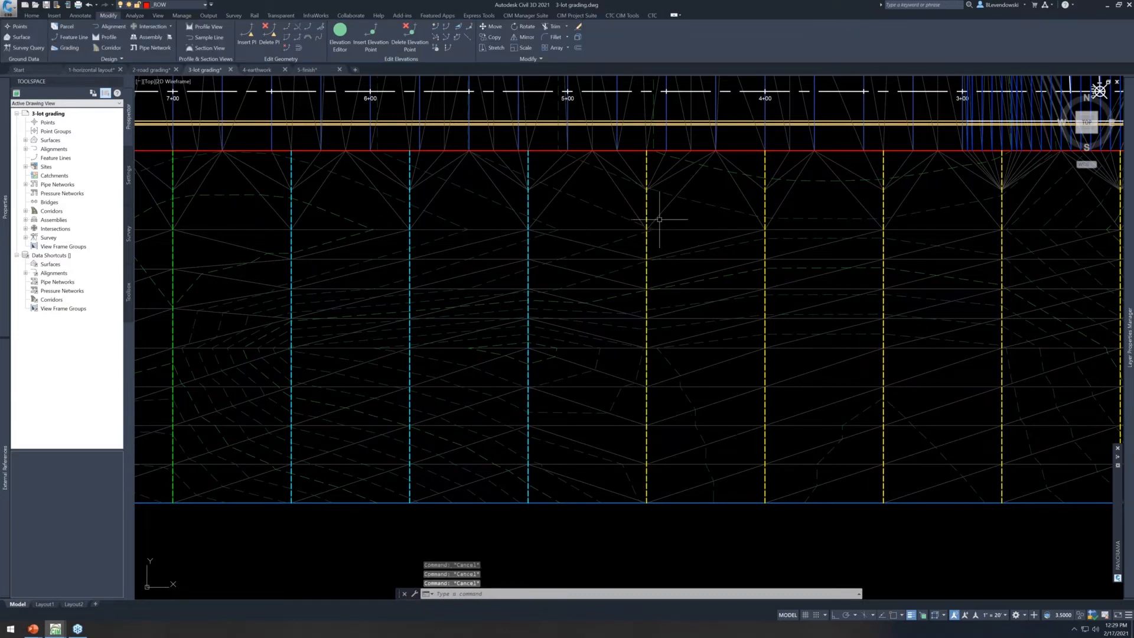
# Check where that lookout lot line meets the ROW line, and follow the rear boundary to the site's southwest corner
pyautogui.click(647, 206)
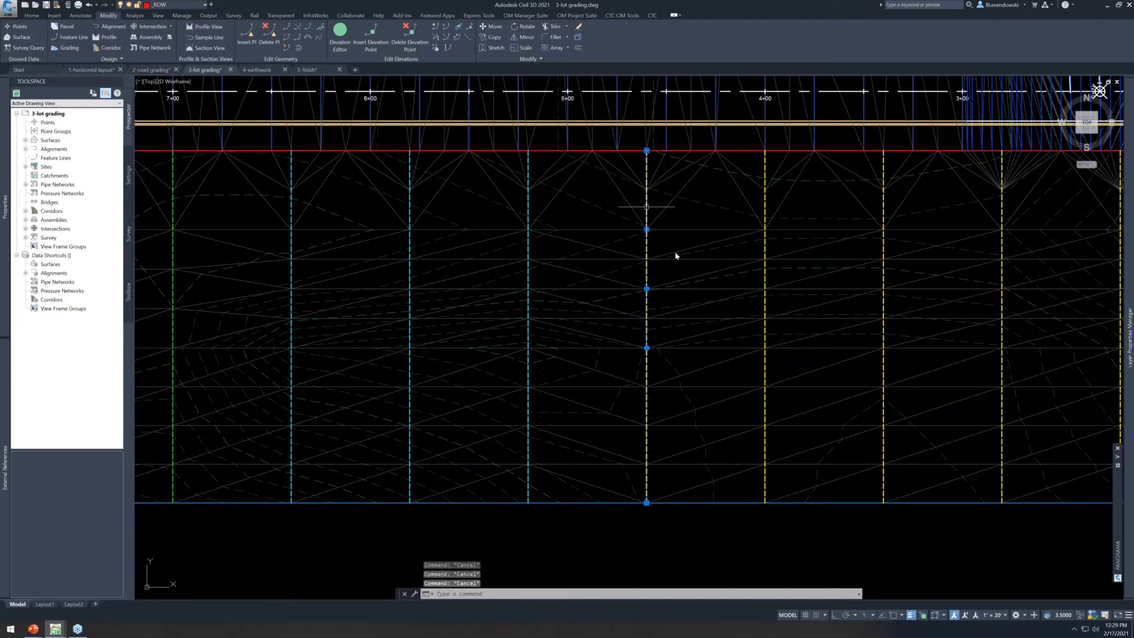
pyautogui.moveTo(702, 226); pyautogui.dragTo(695, 300, button='middle')
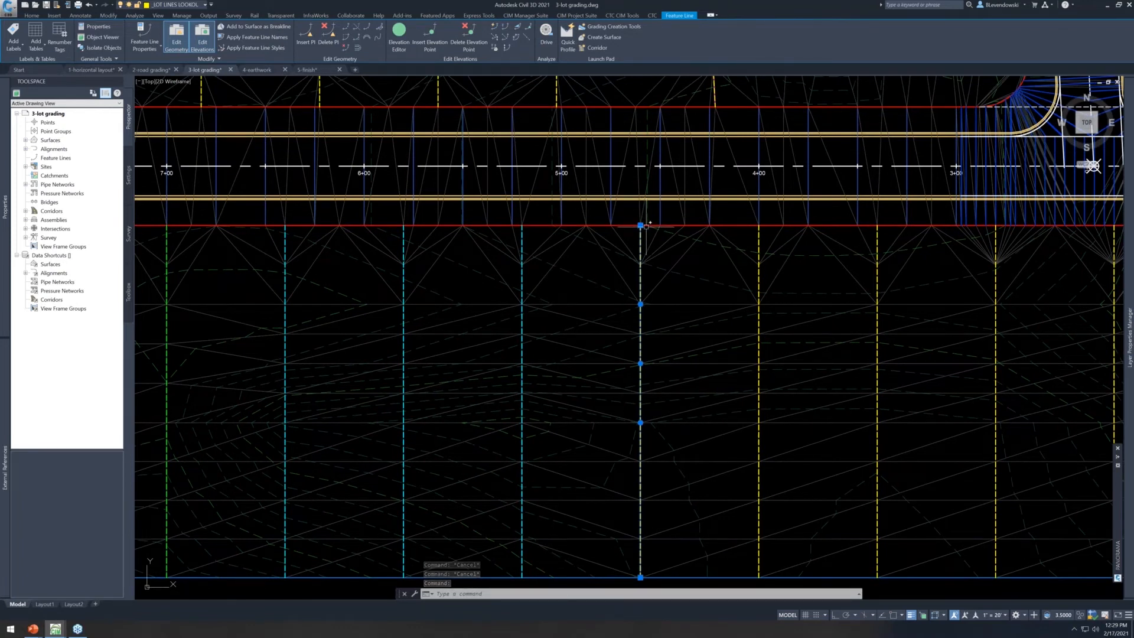
pyautogui.scroll(-2, 646, 228)
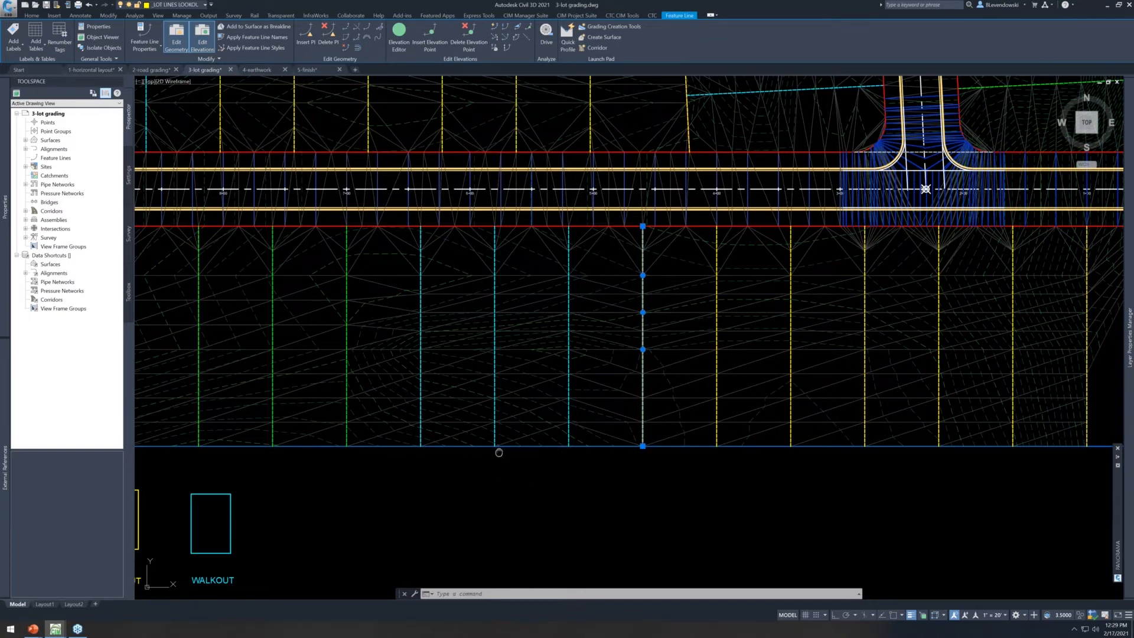
pyautogui.moveTo(499, 452); pyautogui.dragTo(870, 461, button='middle')
pyautogui.moveTo(434, 459); pyautogui.dragTo(827, 458, button='middle')
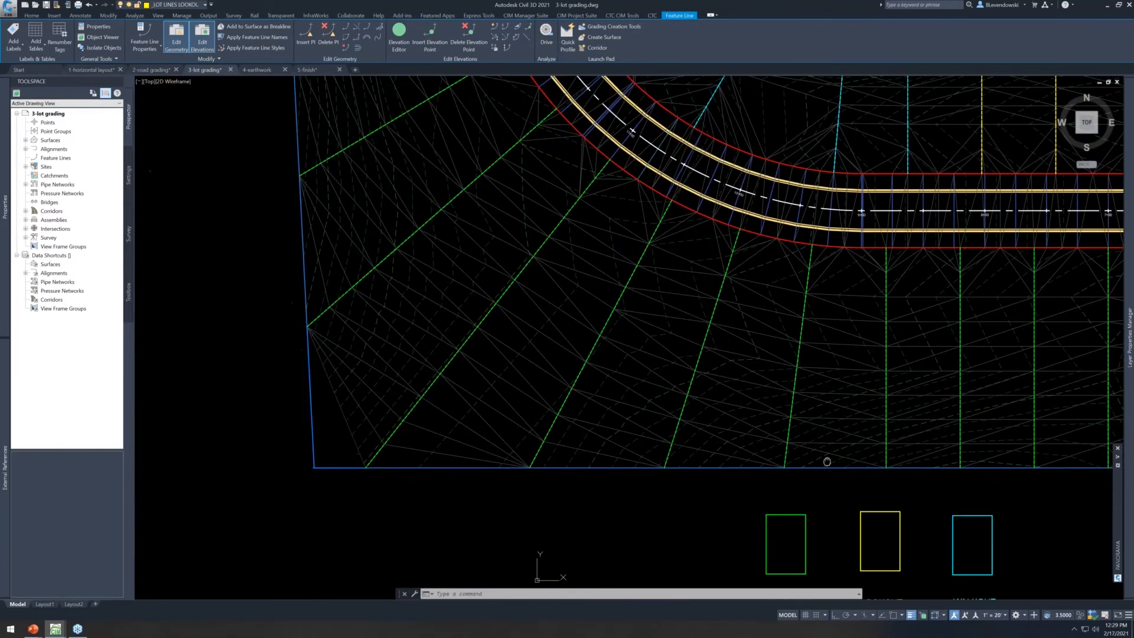
pyautogui.press('Escape')
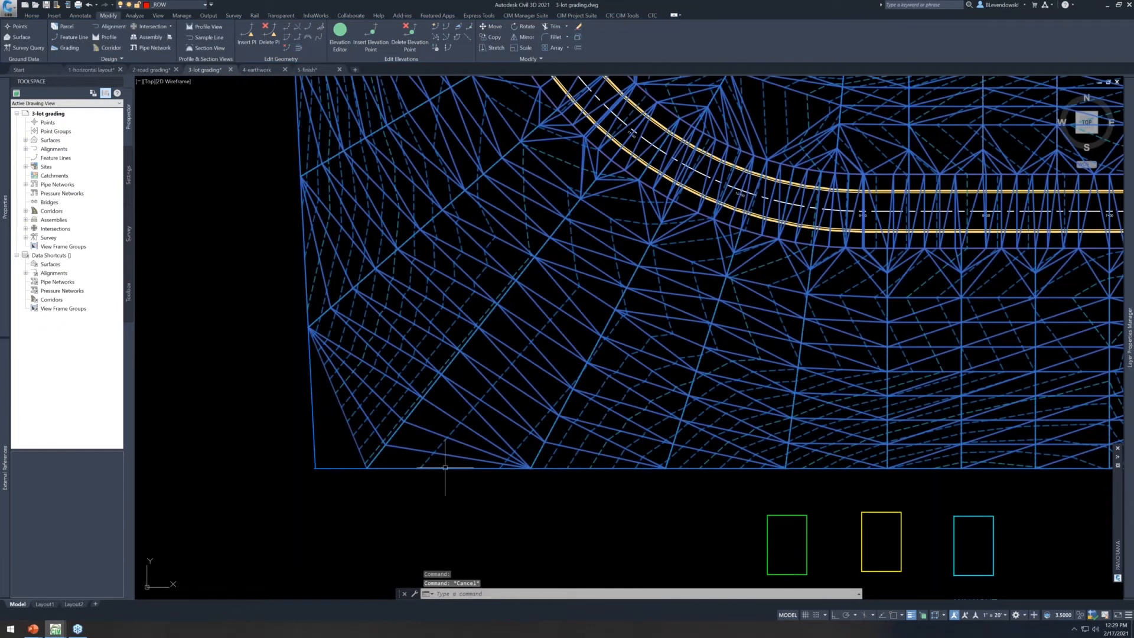
# Compare the properties of the property boundary, a basement lot line and the outer ROW feature line, including their site assignment
pyautogui.click(445, 467)
pyautogui.write('pr')
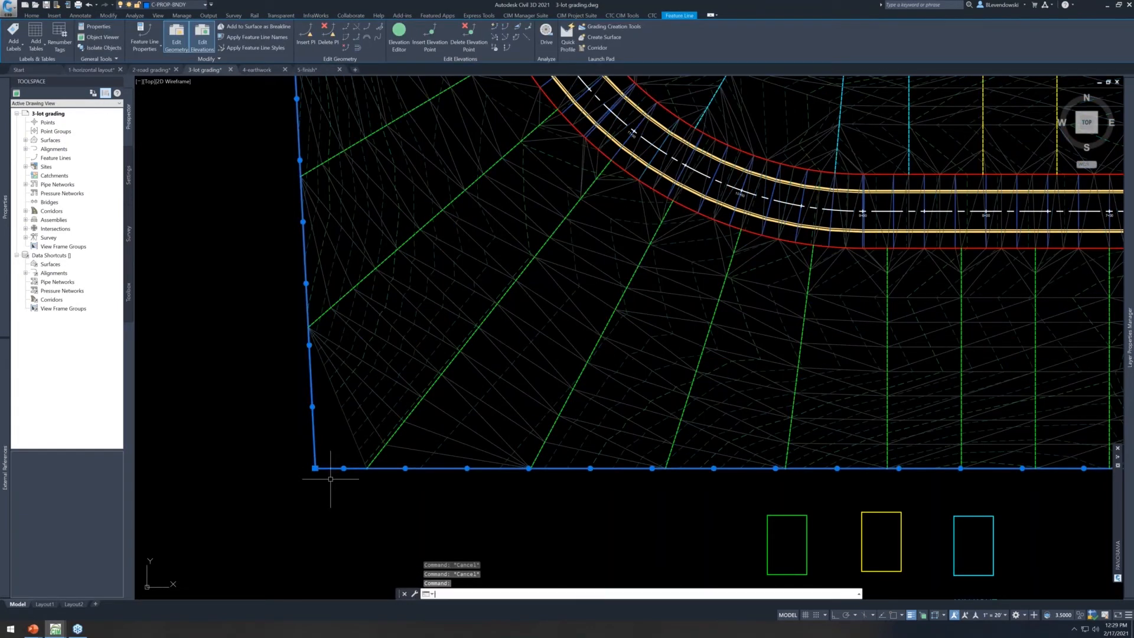
pyautogui.press('Return')
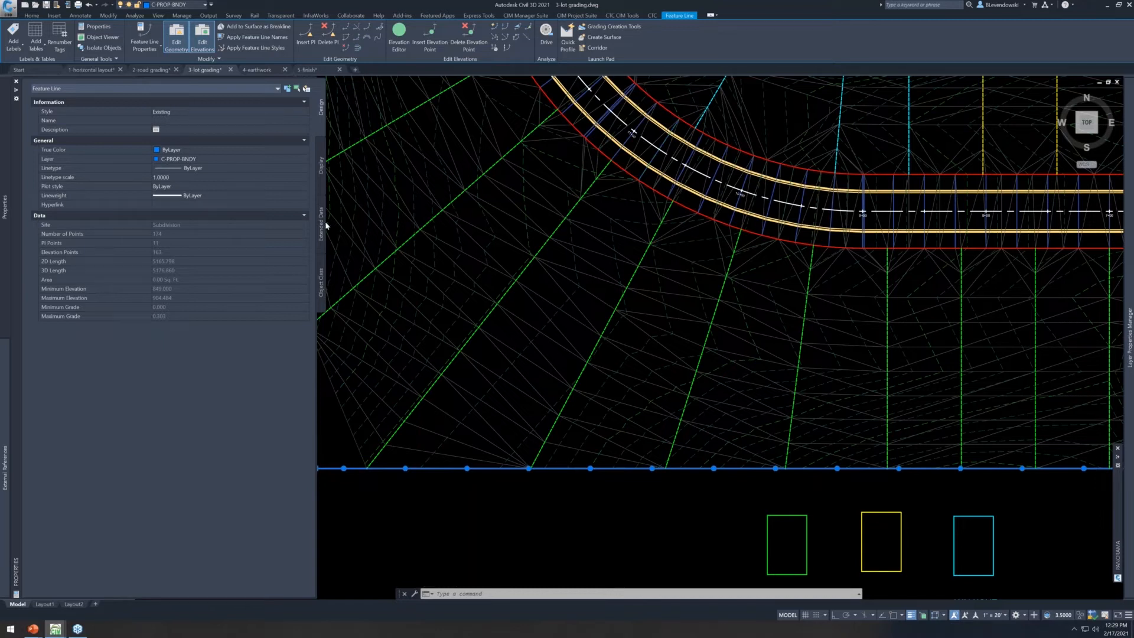
pyautogui.press('Escape')
pyautogui.click(384, 260)
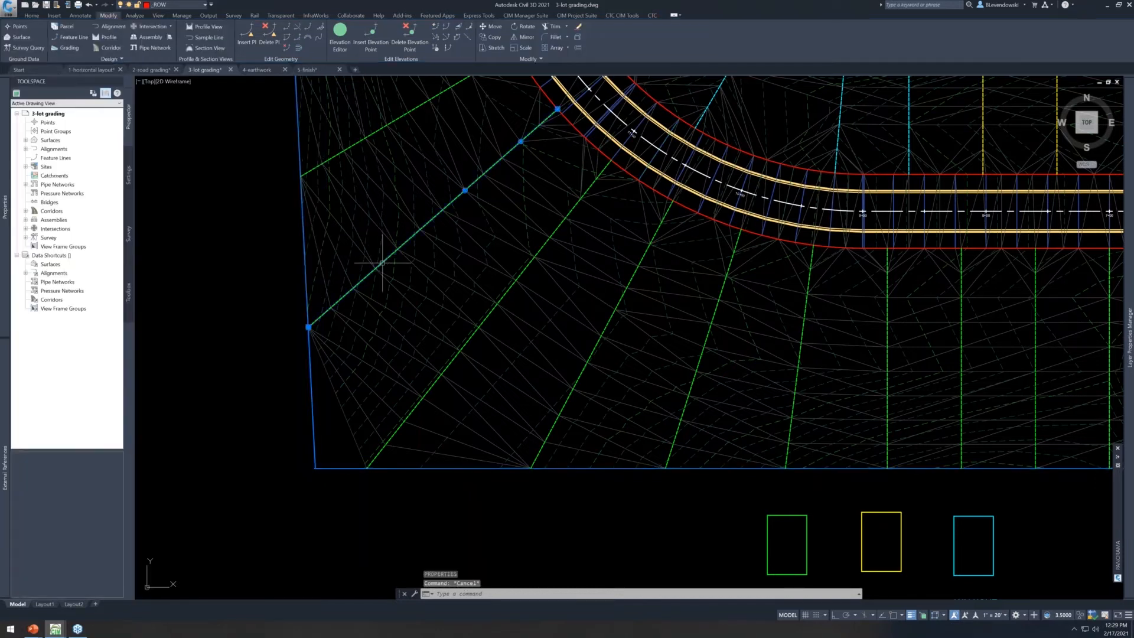
pyautogui.moveTo(9, 160)
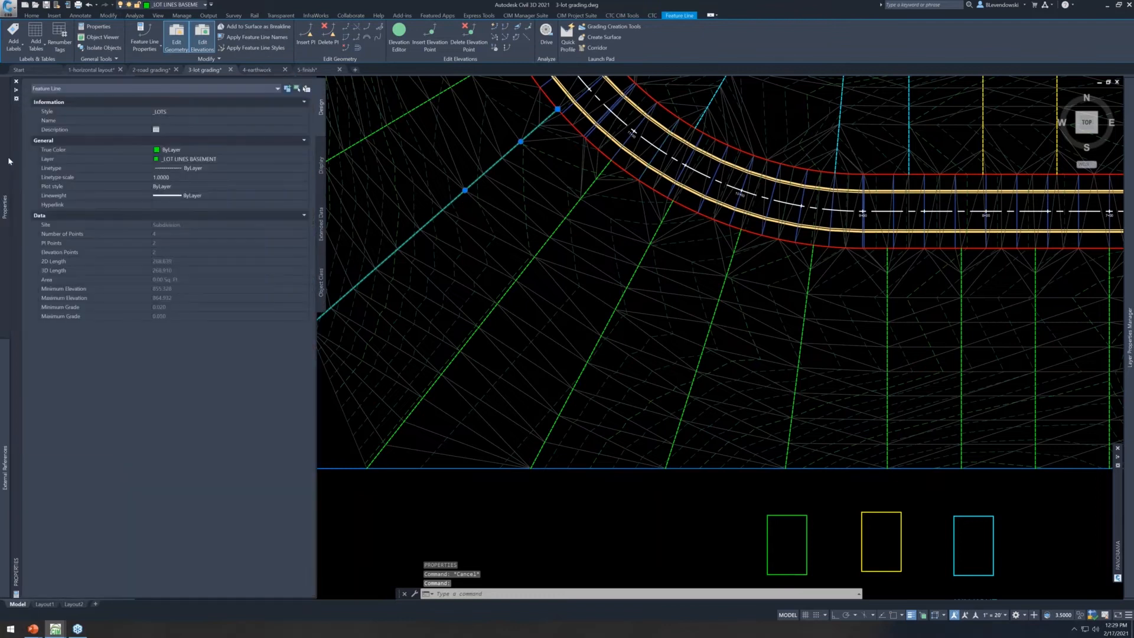
pyautogui.press('Escape')
pyautogui.click(593, 146)
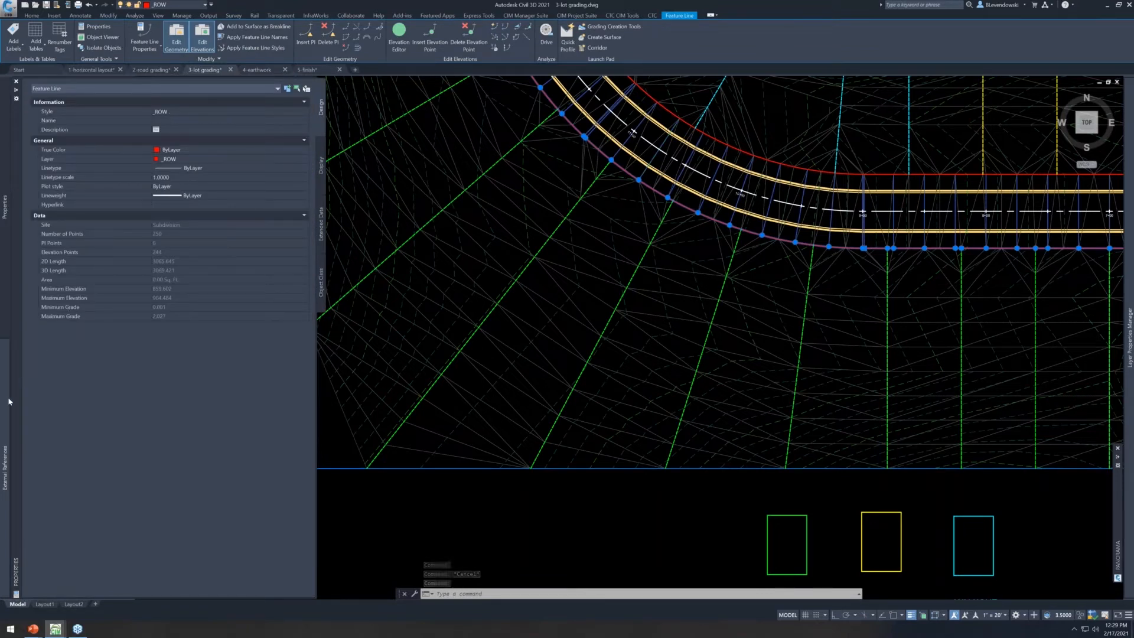
# Open the feature line properties of the Subdivision site and filter unused styles out of the split point resolution list
pyautogui.click(32, 16)
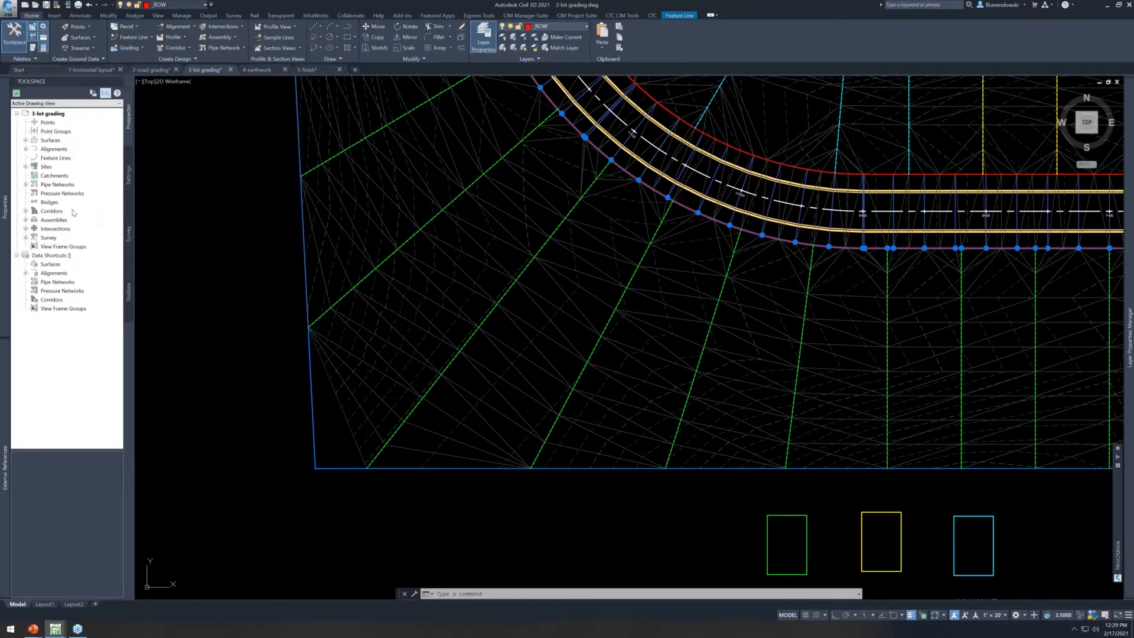
pyautogui.click(47, 167)
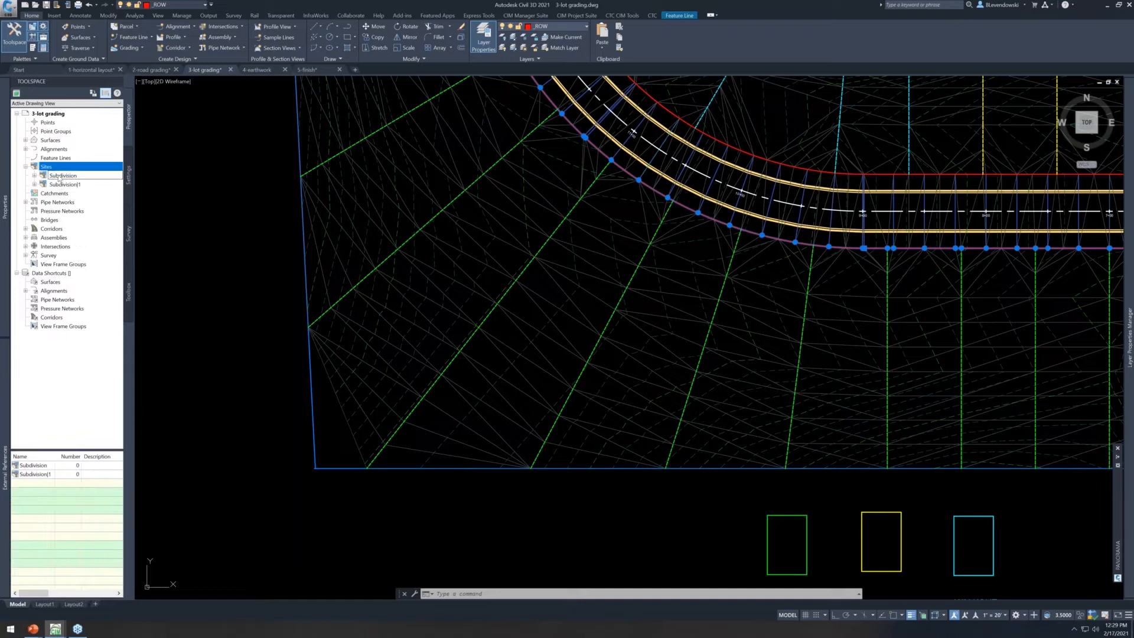
pyautogui.click(59, 176)
pyautogui.doubleClick(59, 176)
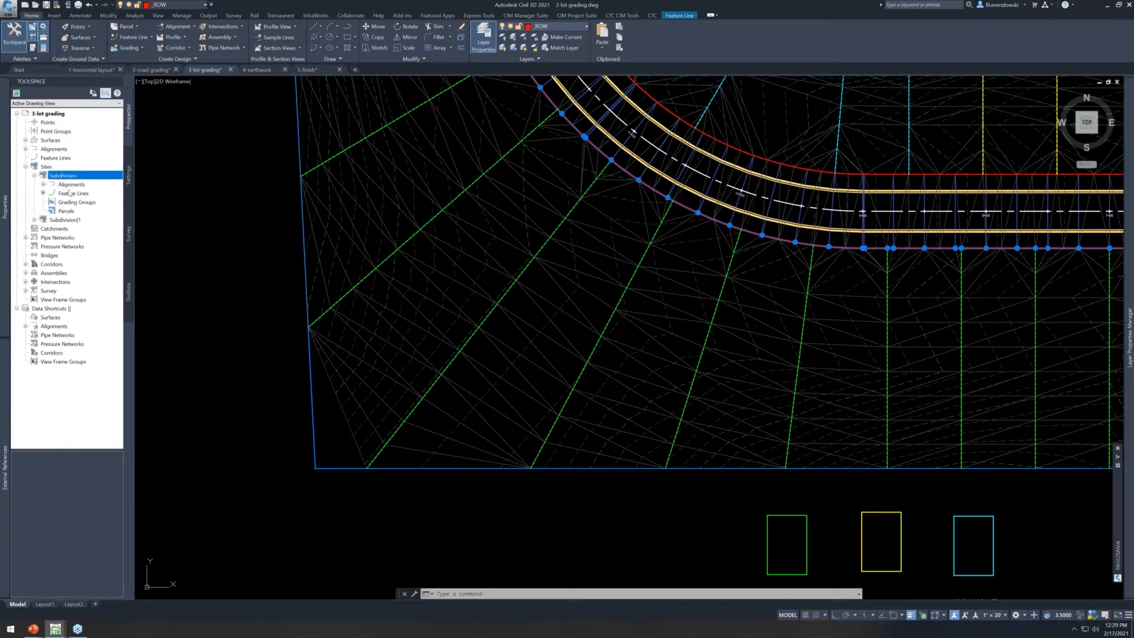
pyautogui.click(65, 193)
pyautogui.rightClick(80, 194)
pyautogui.click(92, 197)
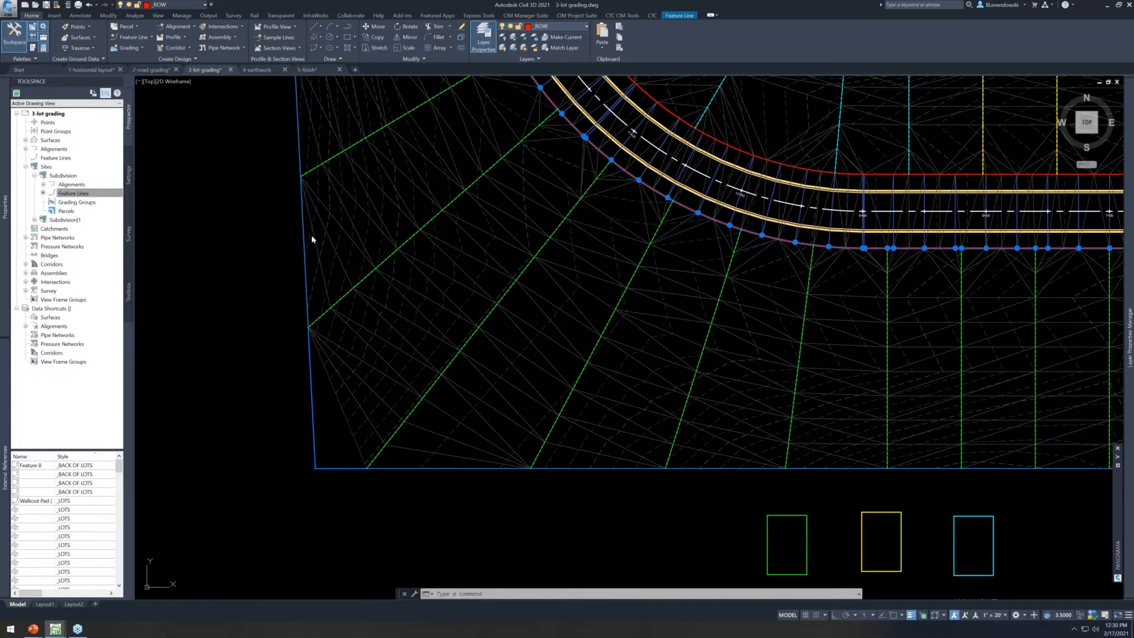
pyautogui.click(382, 182)
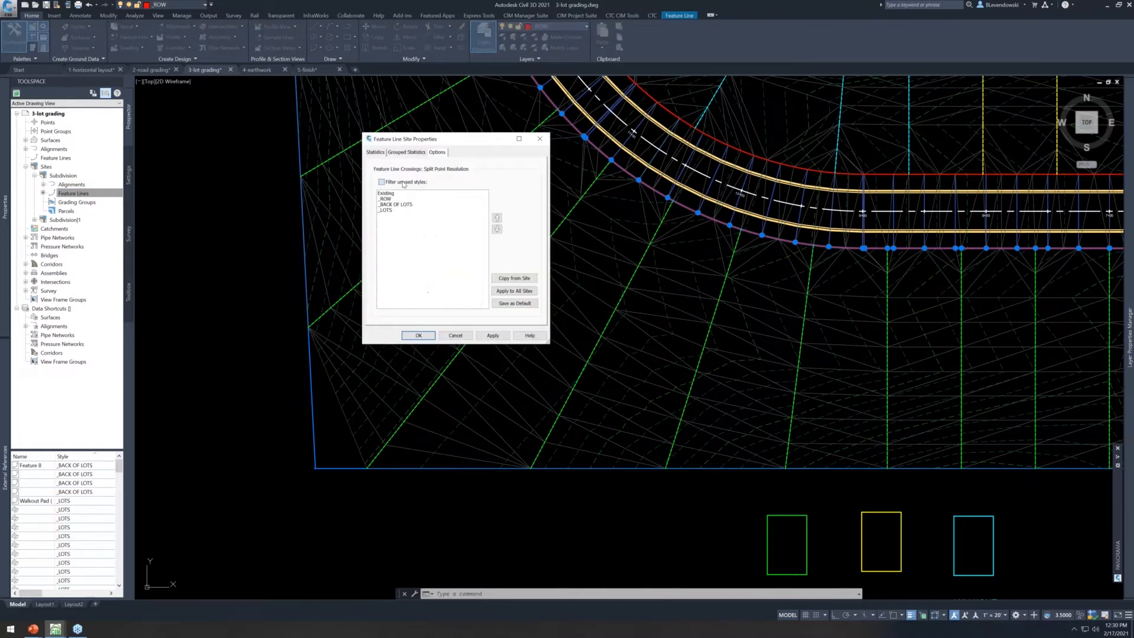
pyautogui.moveTo(463, 138); pyautogui.dragTo(262, 107)
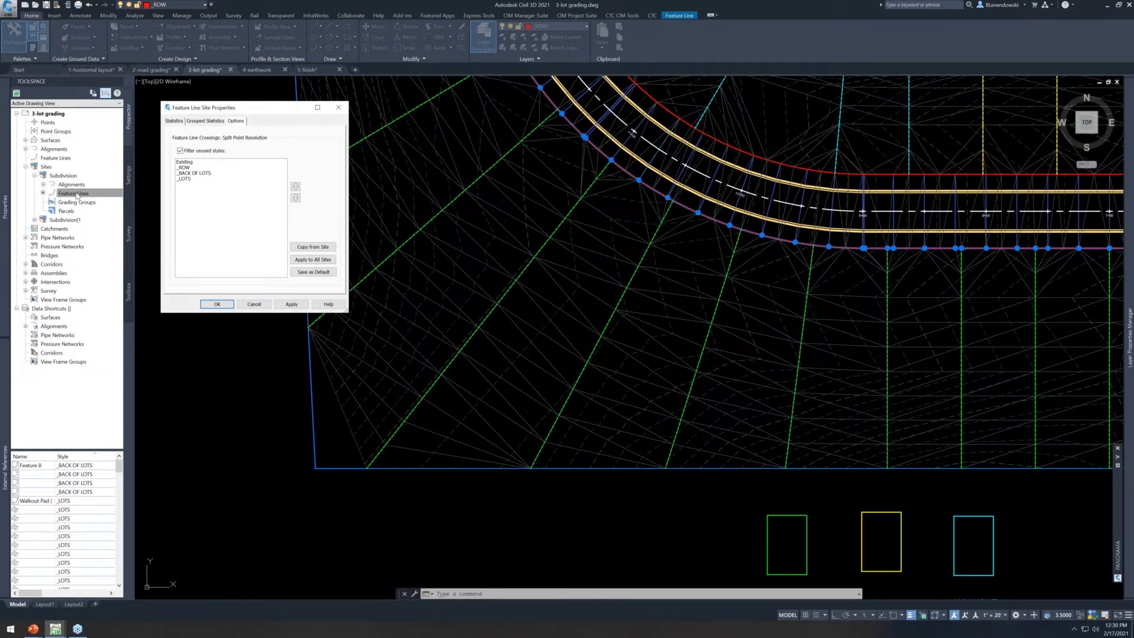
# Review the split point priority order of the Existing, _ROW and _BACK OF LOTS styles, and accept the site's feature line properties
pyautogui.click(188, 164)
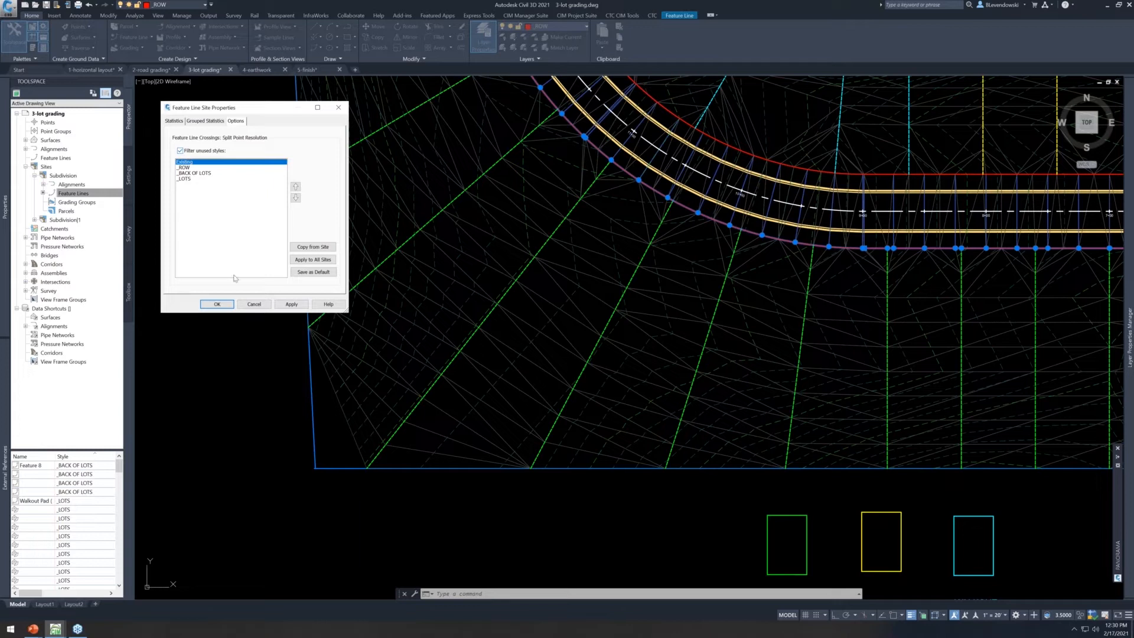
pyautogui.click(184, 168)
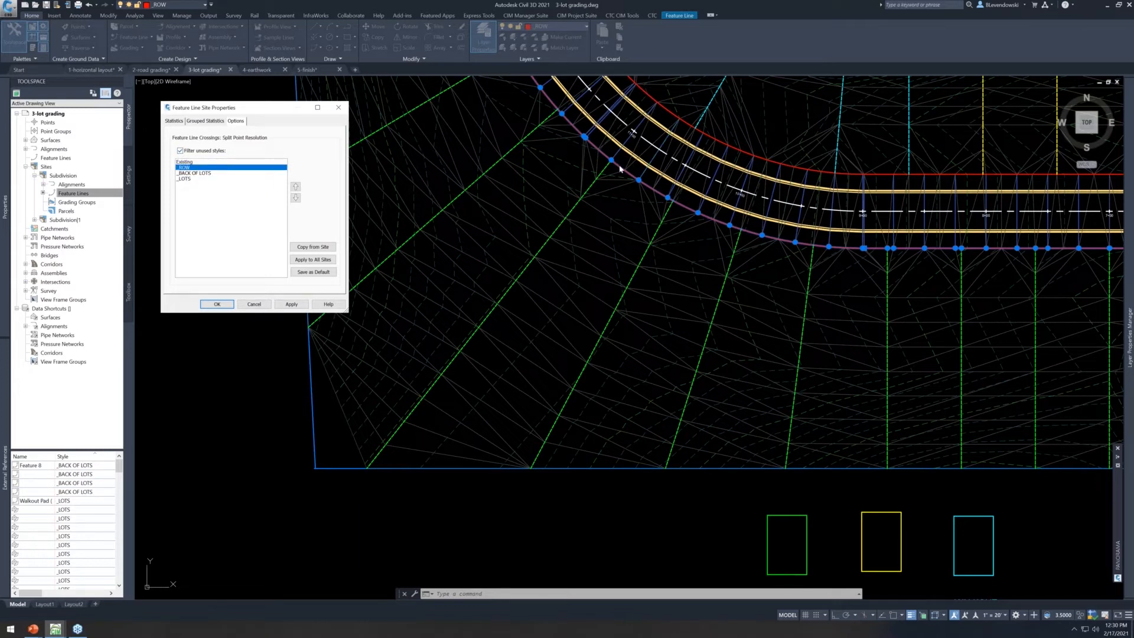
pyautogui.click(196, 174)
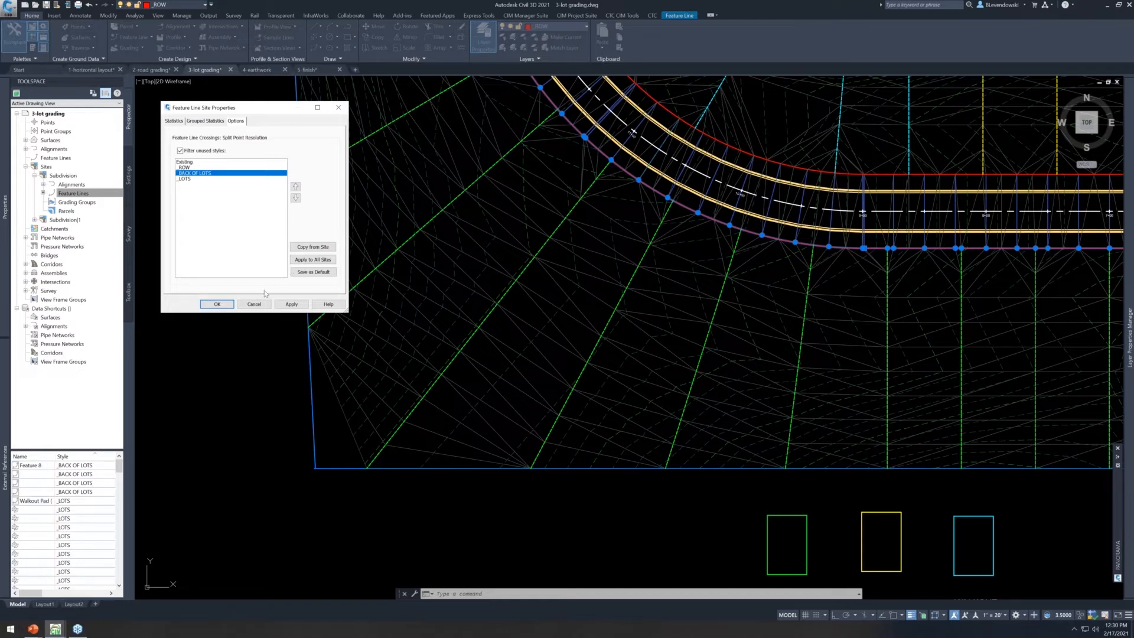
pyautogui.click(216, 303)
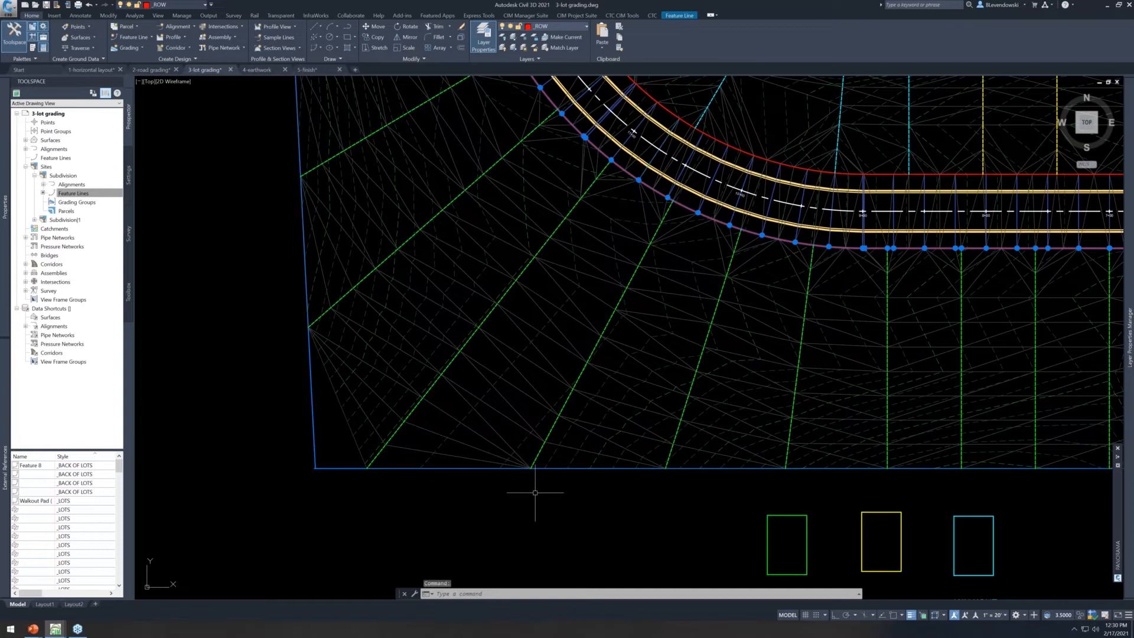
# Examine the back-of-lots feature line around the cul-de-sac and the graded lots along the southern road
pyautogui.scroll(-5, 535, 492)
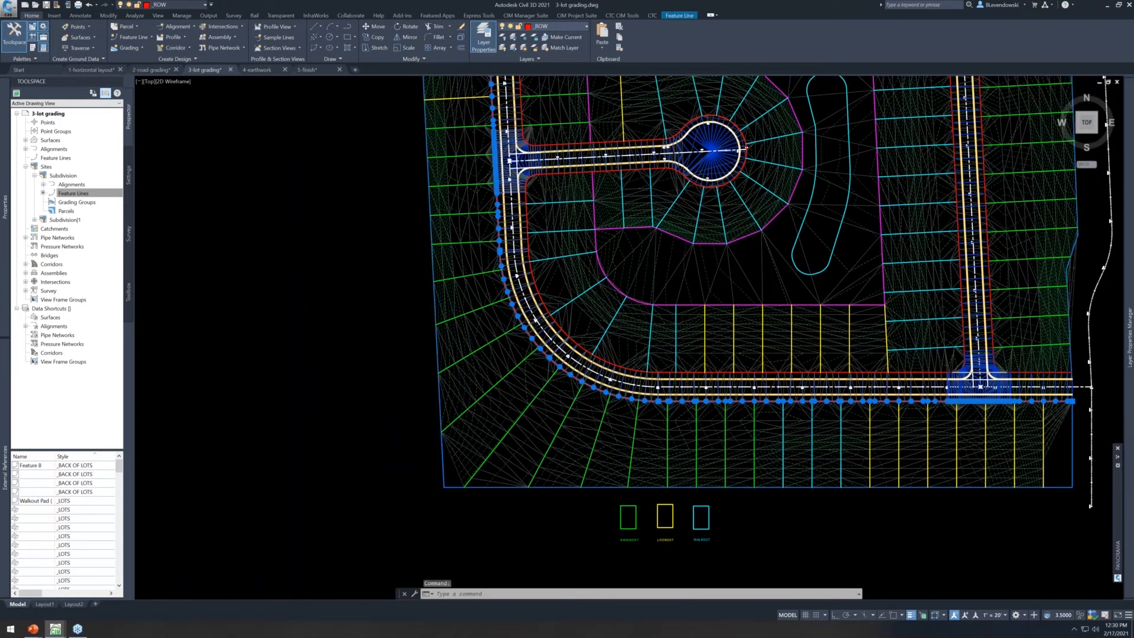
pyautogui.scroll(4, 701, 245)
pyautogui.click(702, 242)
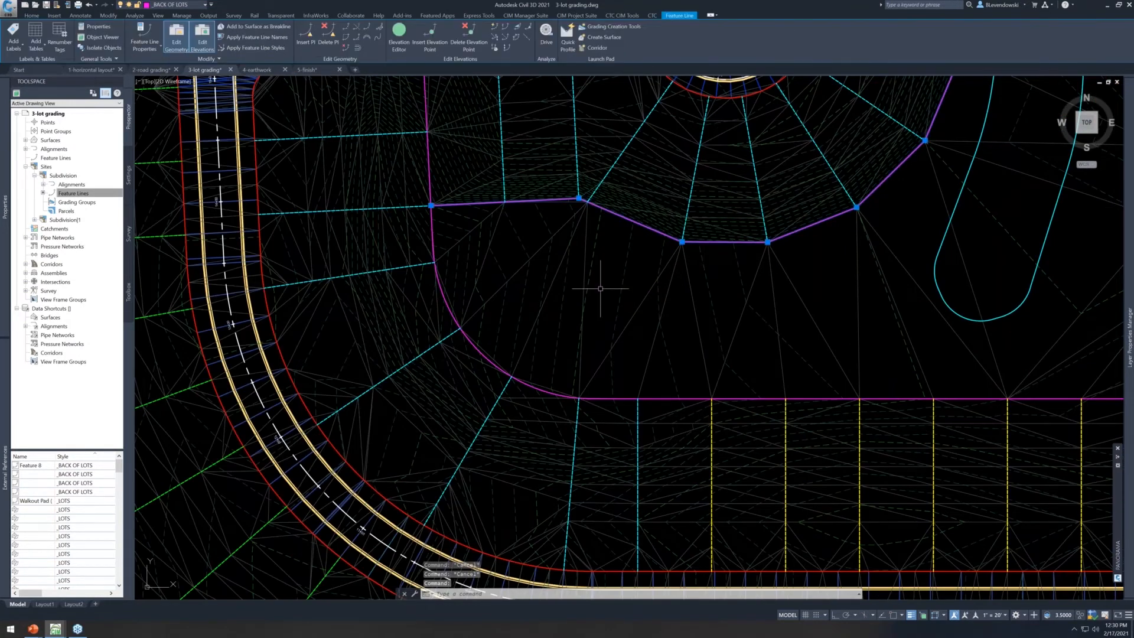
pyautogui.moveTo(600, 288); pyautogui.dragTo(480, 370, button='middle')
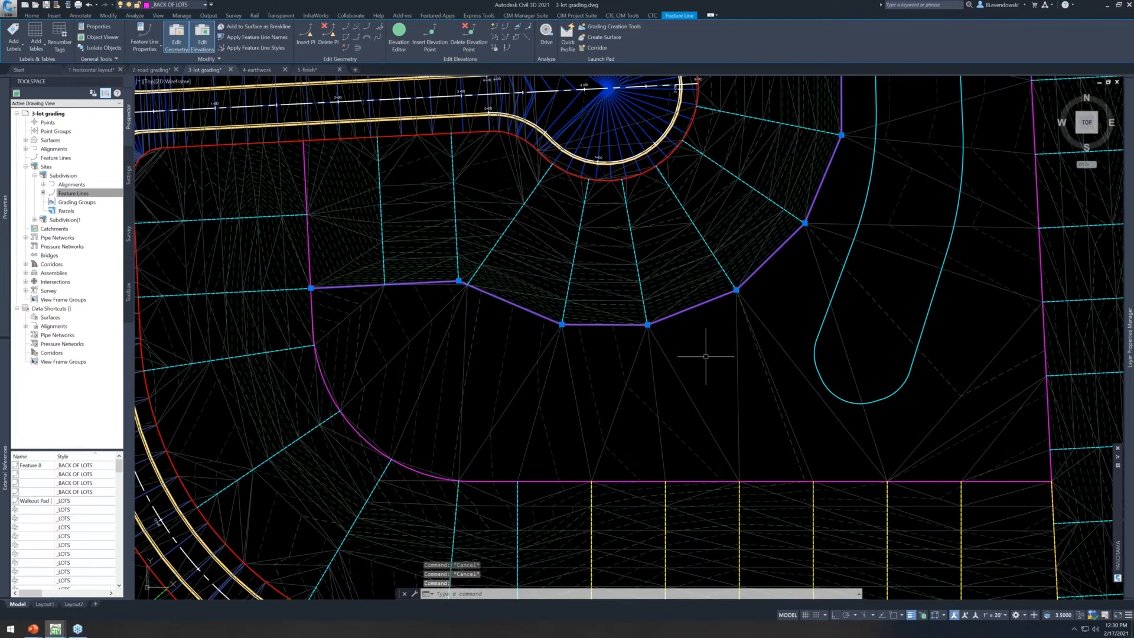
pyautogui.moveTo(642, 359); pyautogui.dragTo(586, 414, button='middle')
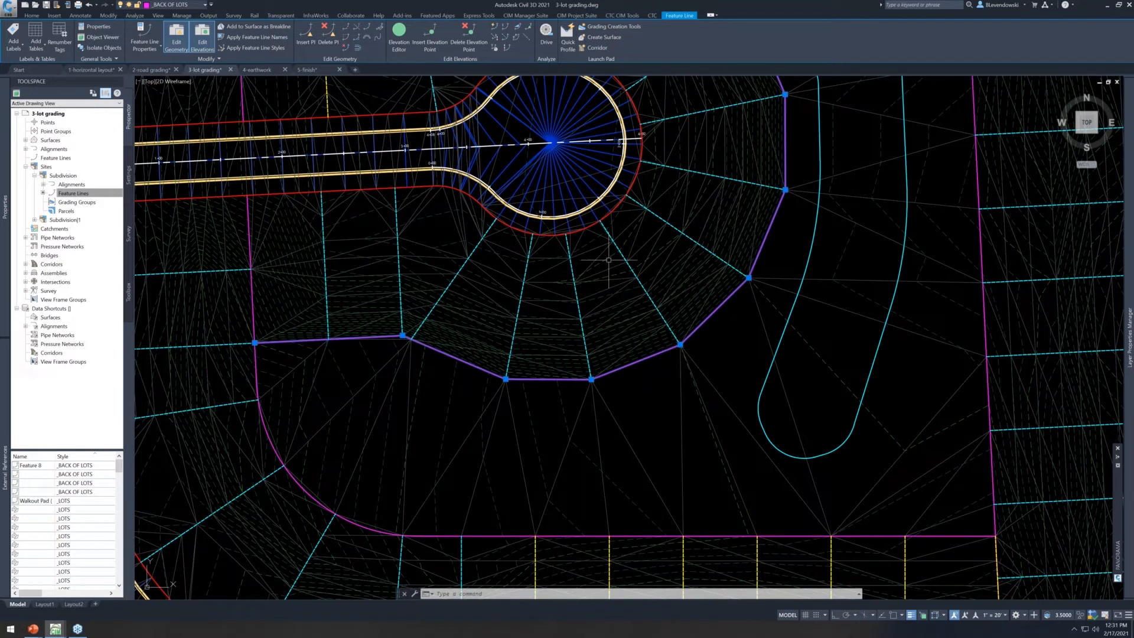
pyautogui.scroll(-5, 609, 259)
pyautogui.moveTo(652, 465); pyautogui.dragTo(578, 393, button='middle')
pyautogui.scroll(2, 633, 467)
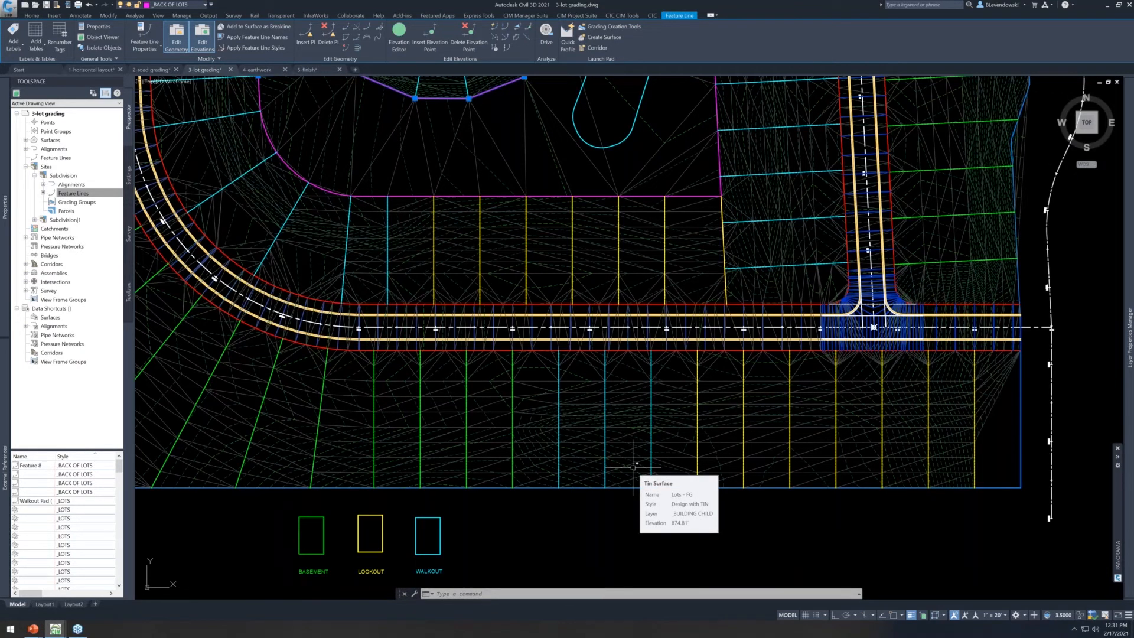
pyautogui.press('Escape')
pyautogui.press('Escape')
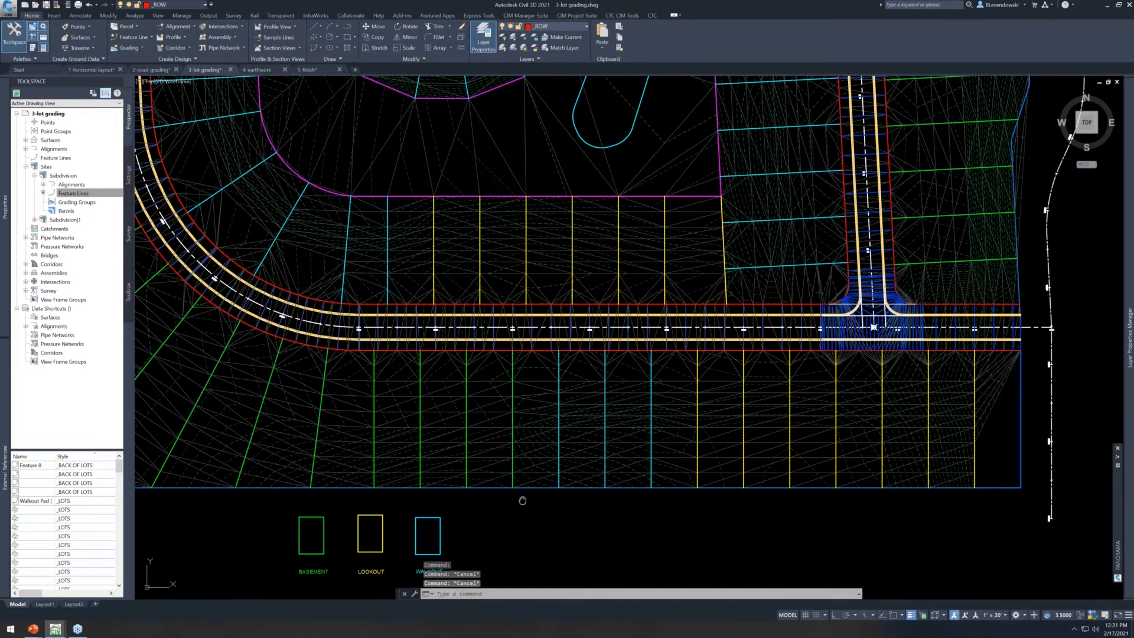
pyautogui.moveTo(523, 500)
pyautogui.mouseDown(button='middle')
pyautogui.moveTo(812, 523)
pyautogui.moveTo(613, 533)
pyautogui.mouseUp(button='middle')
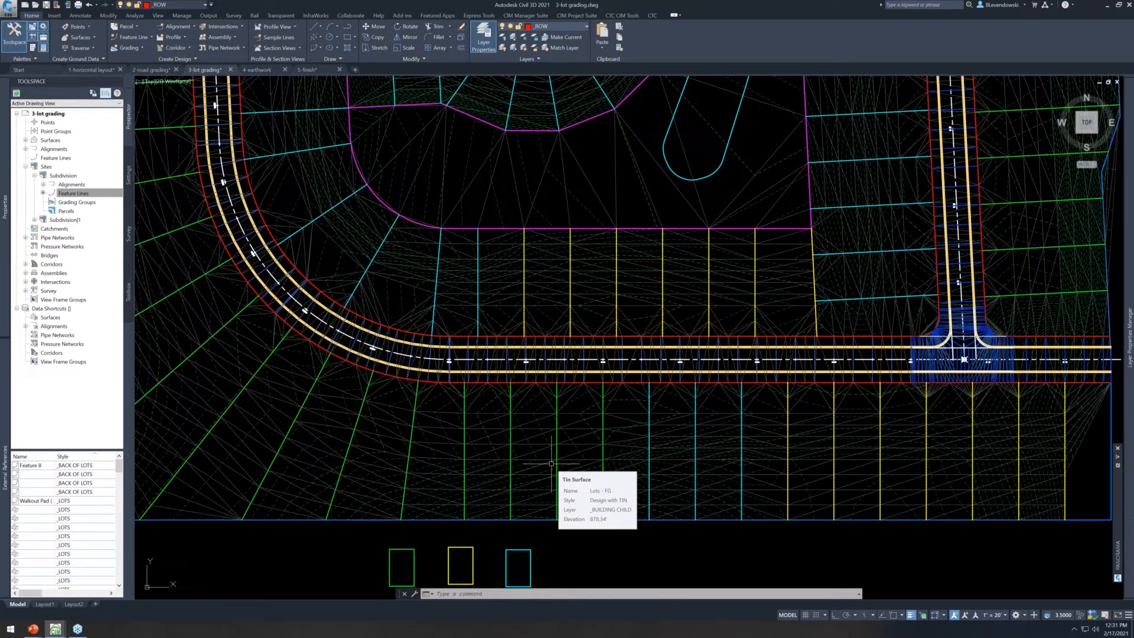
pyautogui.press('Escape')
pyautogui.press('Escape')
pyautogui.press('Escape')
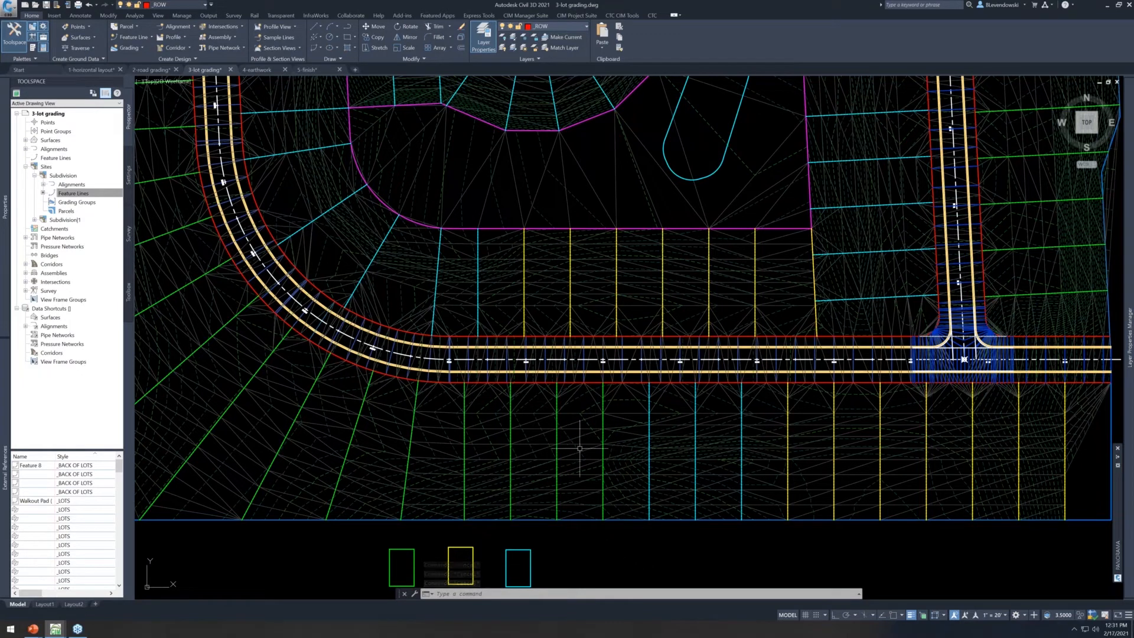
pyautogui.moveTo(629, 450)
pyautogui.mouseDown(button='middle')
pyautogui.moveTo(599, 420)
pyautogui.moveTo(615, 440)
pyautogui.mouseUp(button='middle')
# Start Label Genie with the LABELGENIE command and load the Lot Spot Elevations label template
pyautogui.press('Escape')
pyautogui.press('Escape')
pyautogui.press('Escape')
pyautogui.write('labaelg')
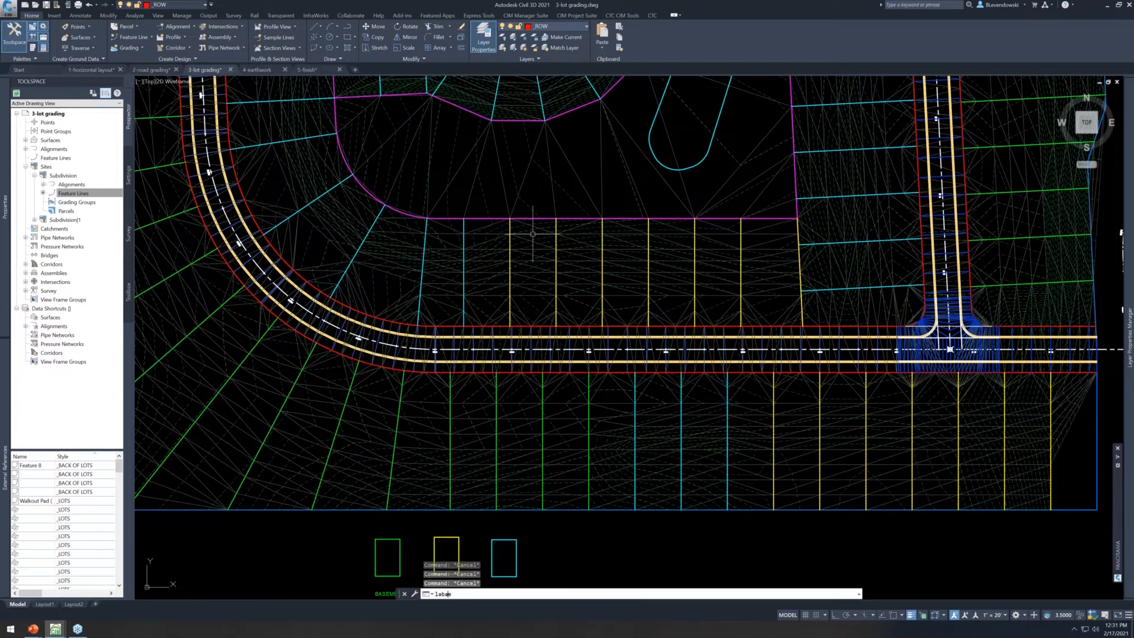
pyautogui.press('Return')
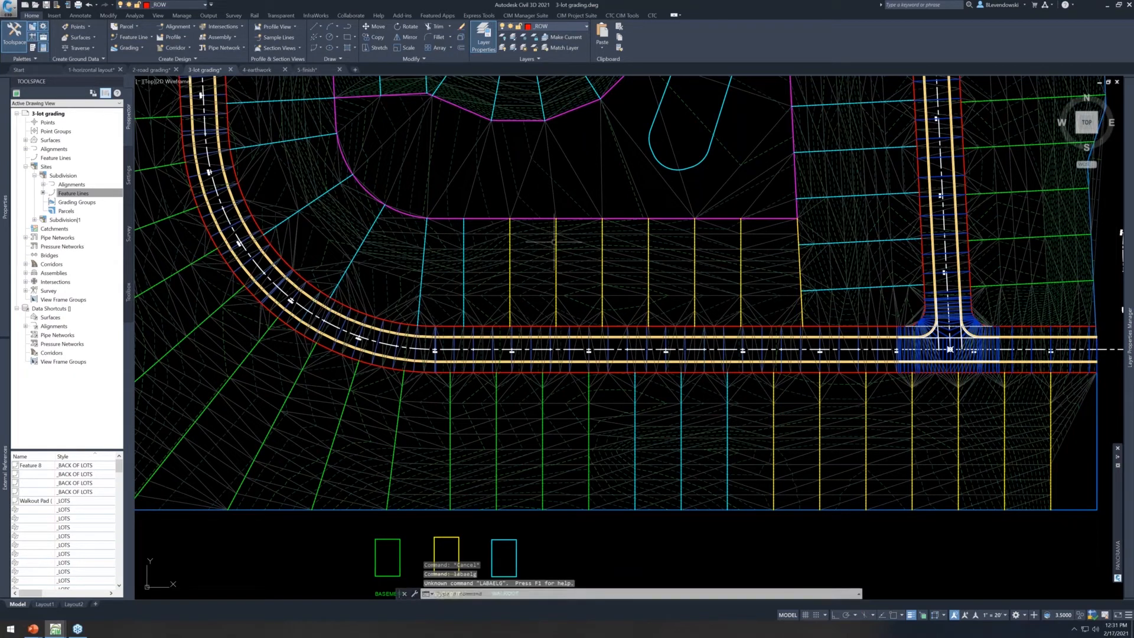
pyautogui.write('labelg')
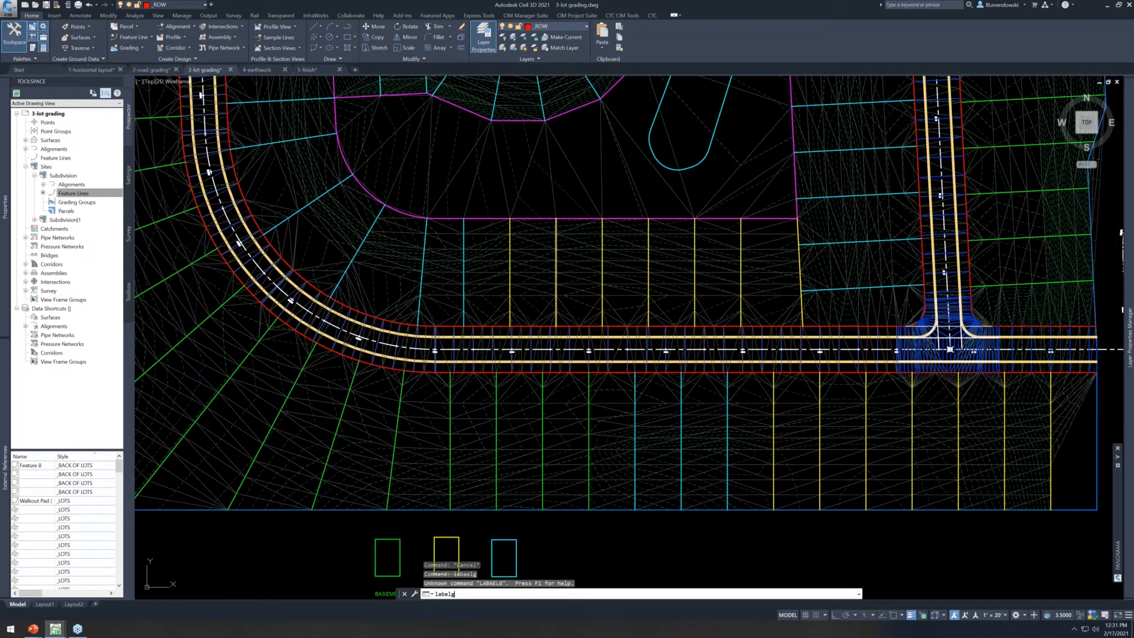
pyautogui.press('Return')
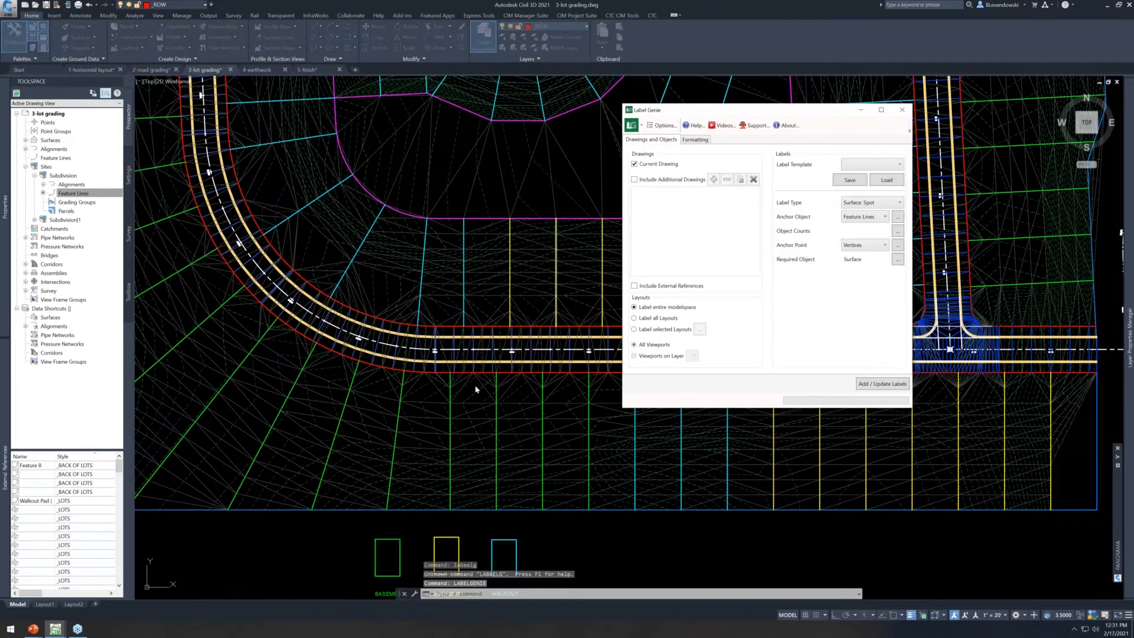
pyautogui.click(869, 163)
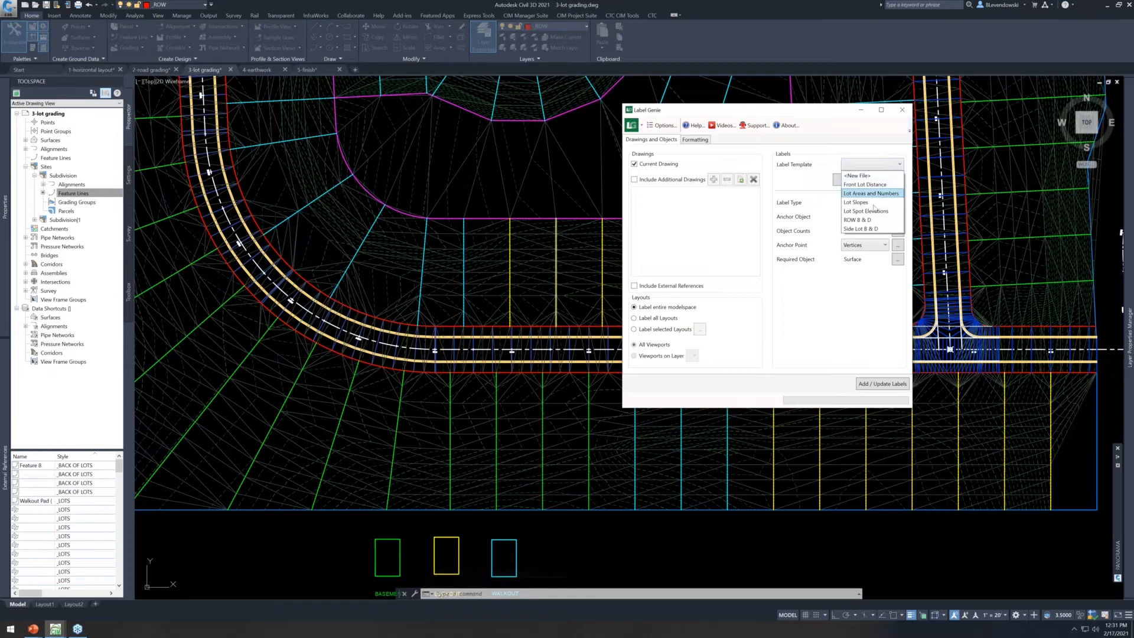
pyautogui.click(861, 212)
pyautogui.click(886, 180)
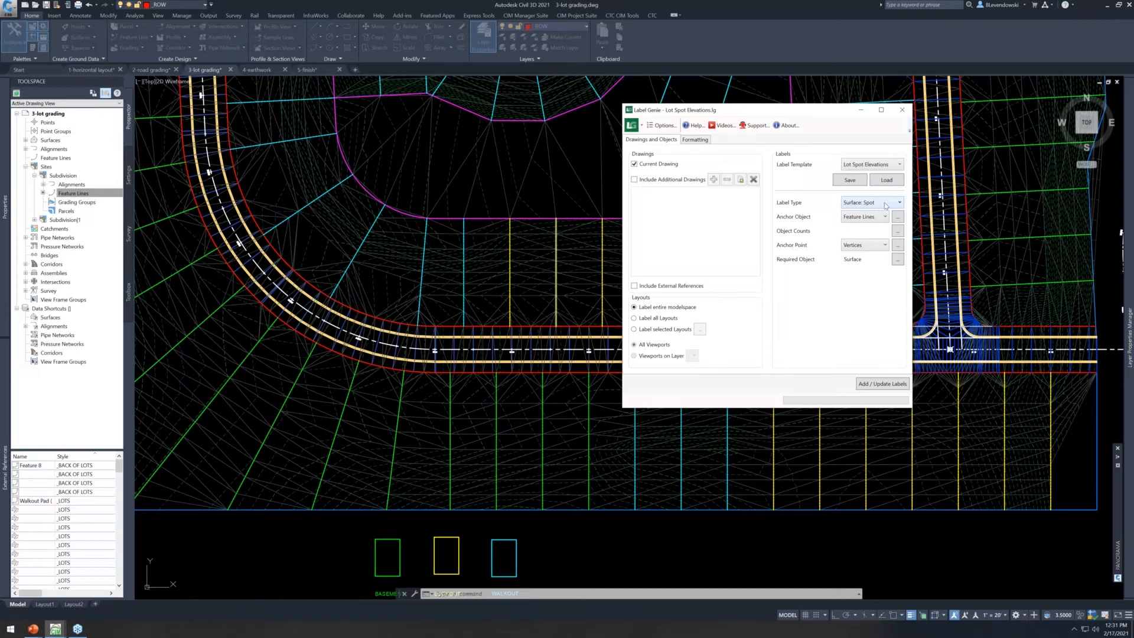
# Check the template's label type and the layer filter of its feature line anchor objects without changing them
pyautogui.click(885, 205)
pyautogui.click(829, 298)
pyautogui.click(899, 217)
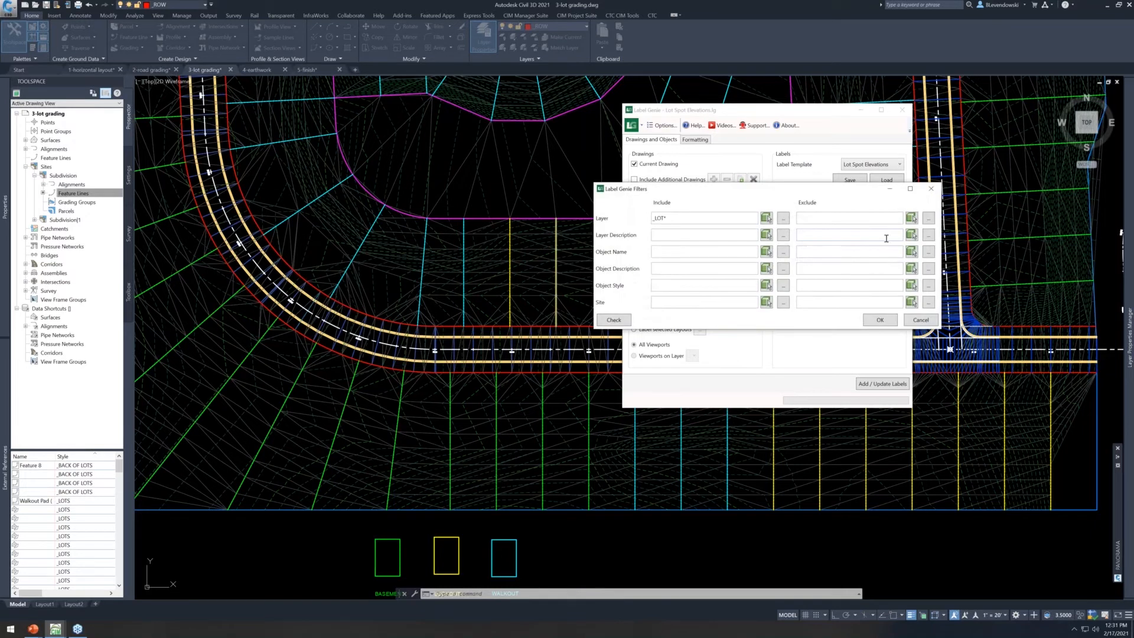
pyautogui.moveTo(695, 219); pyautogui.dragTo(650, 231)
pyautogui.click(678, 223)
pyautogui.click(920, 319)
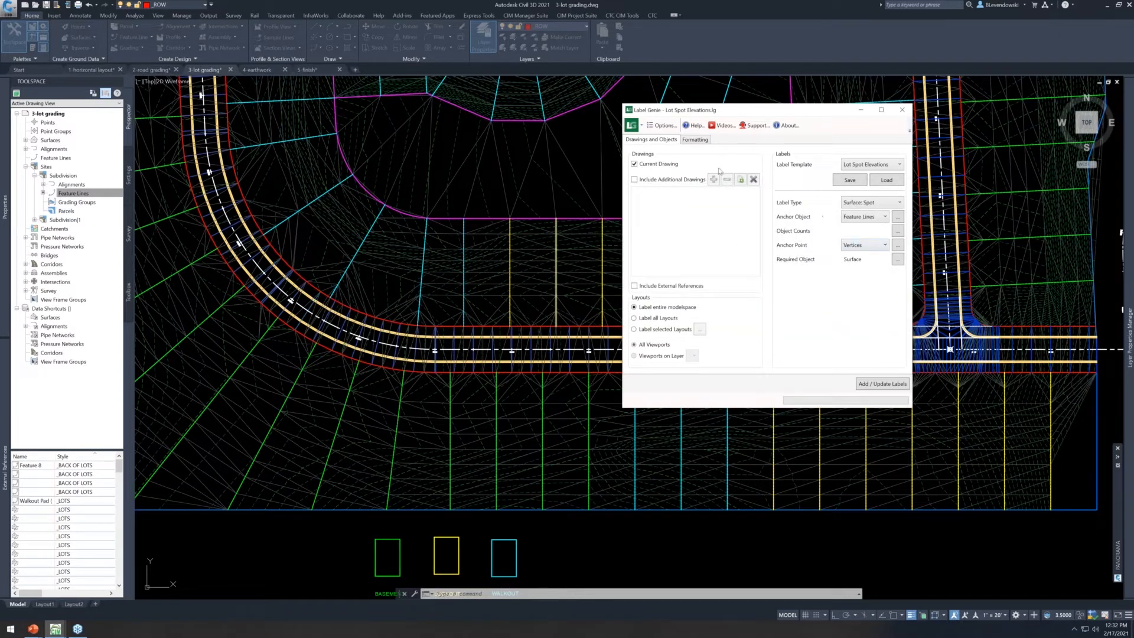
# Check the surface name filter of the required object and the label formatting settings of the template
pyautogui.click(898, 259)
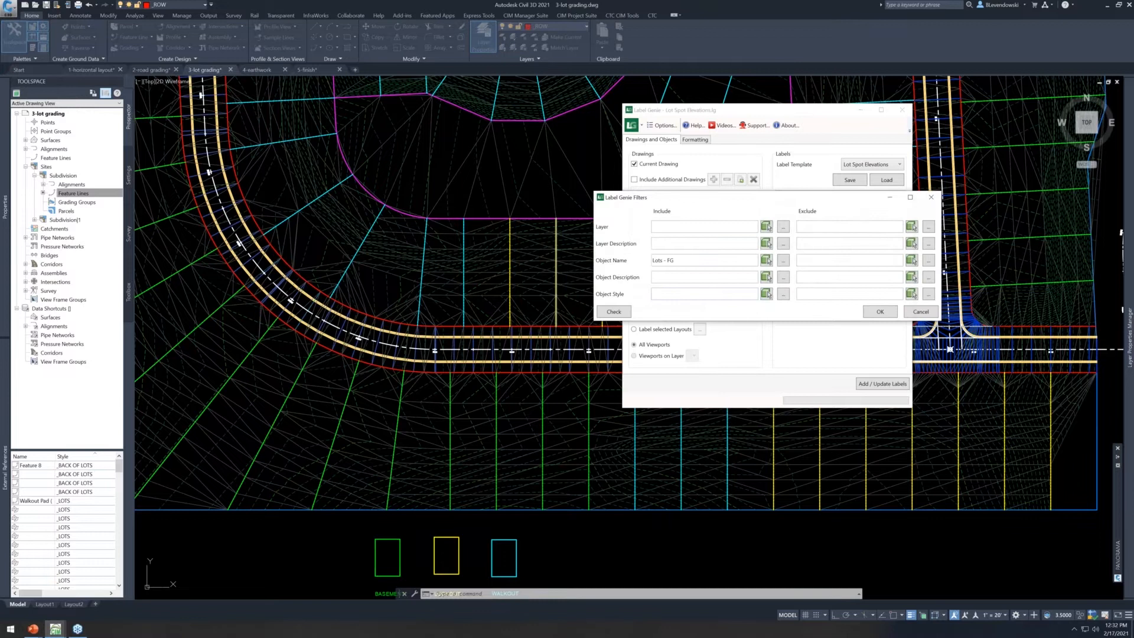
pyautogui.tripleClick(681, 261)
pyautogui.click(918, 313)
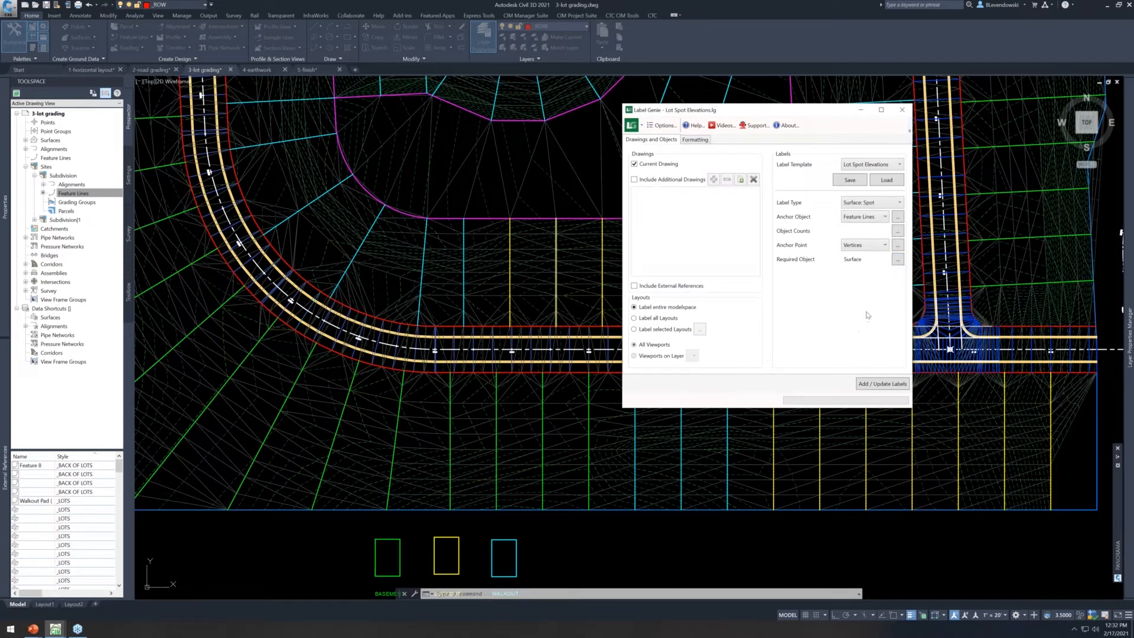
pyautogui.click(703, 142)
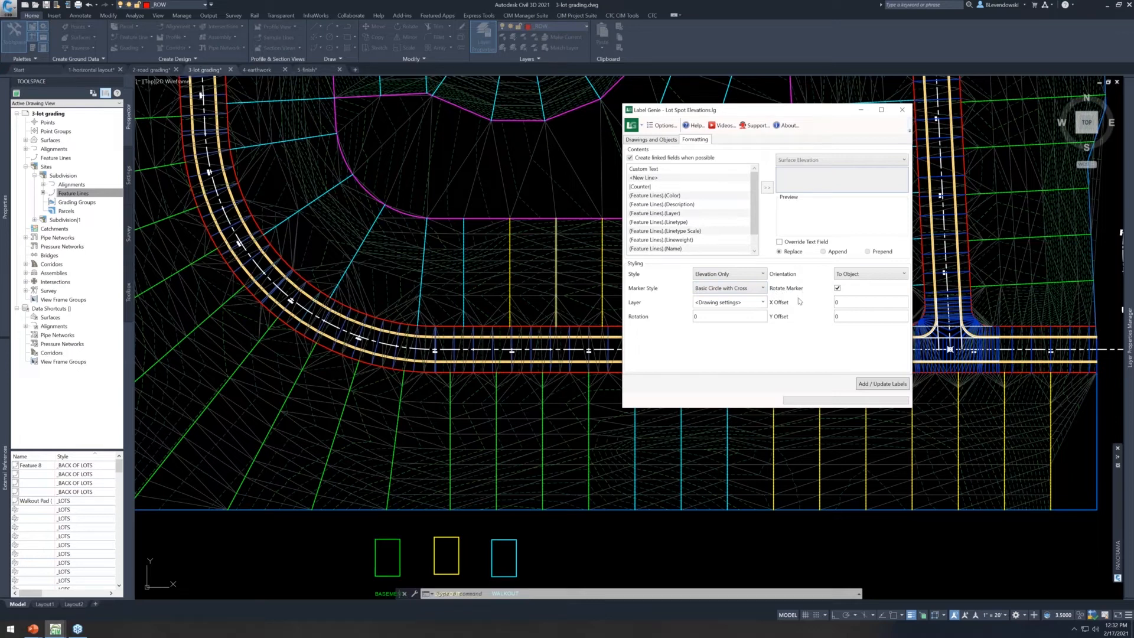
pyautogui.click(655, 140)
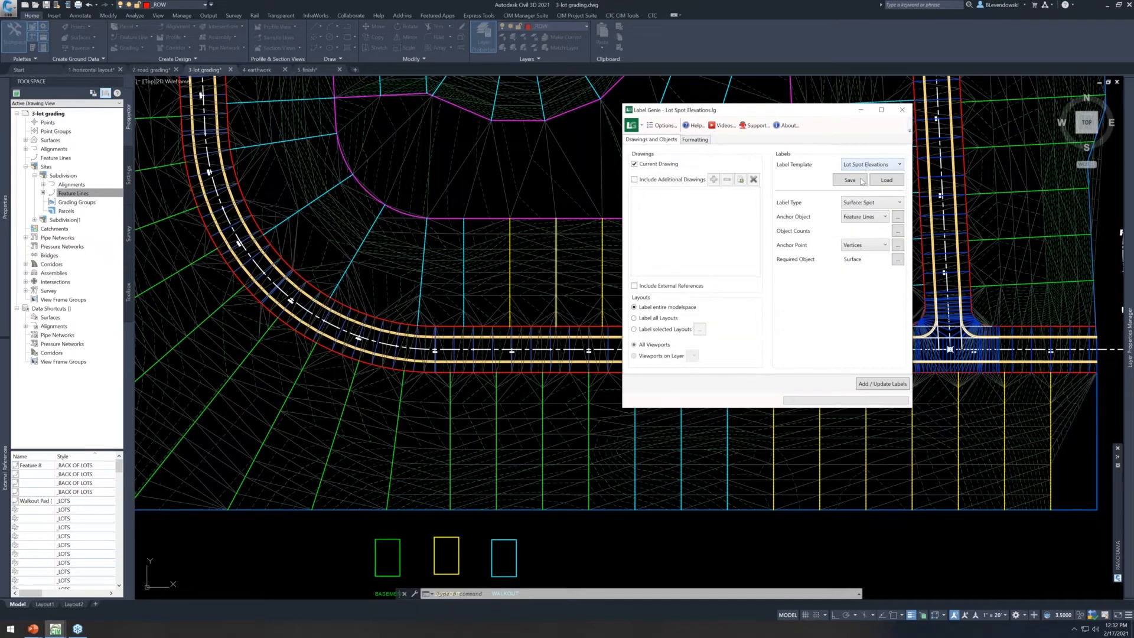
# Add and update the spot elevation labels in the current drawing's modelspace from the loaded template
pyautogui.click(871, 386)
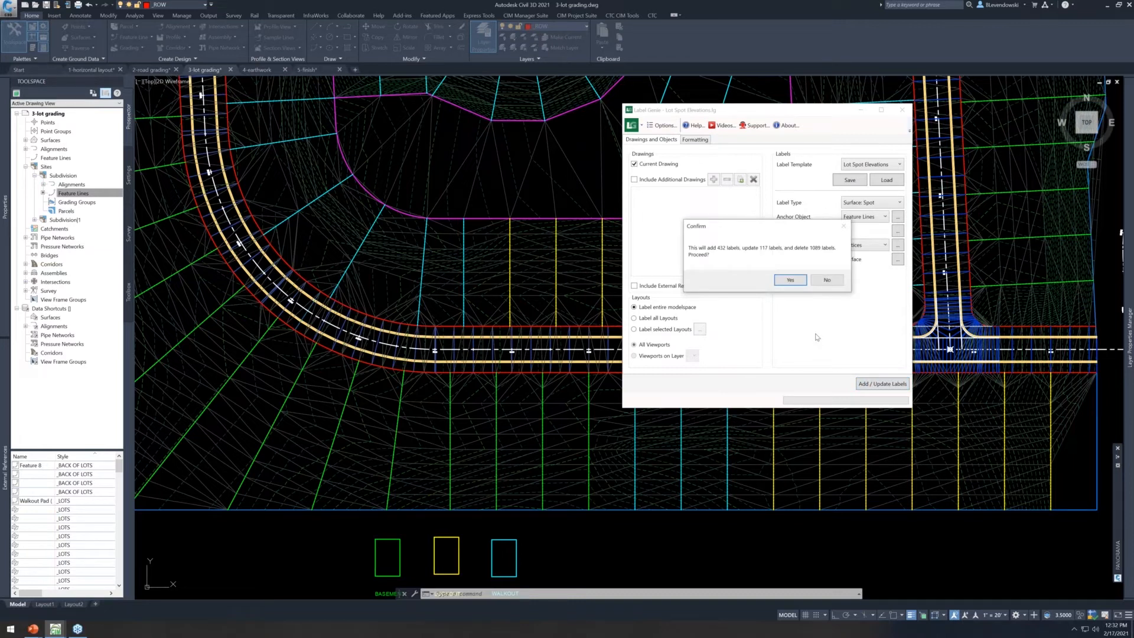
pyautogui.click(789, 281)
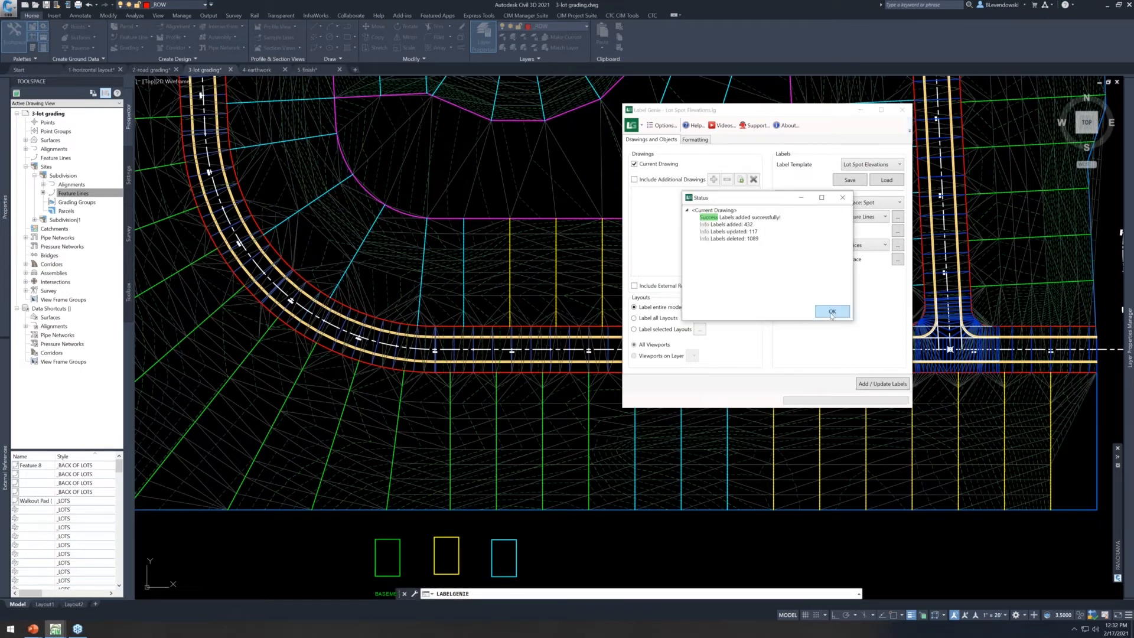
pyautogui.click(831, 310)
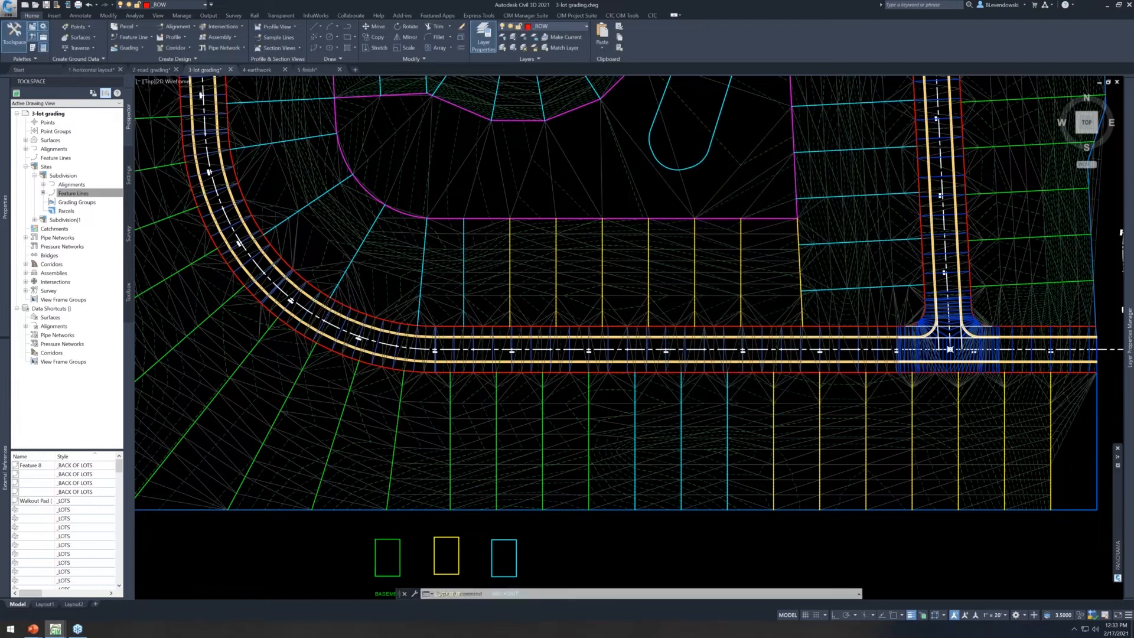
# Open the layer manager with the LA command
pyautogui.scroll(-2, 603, 383)
pyautogui.write('a')
pyautogui.press('Return')
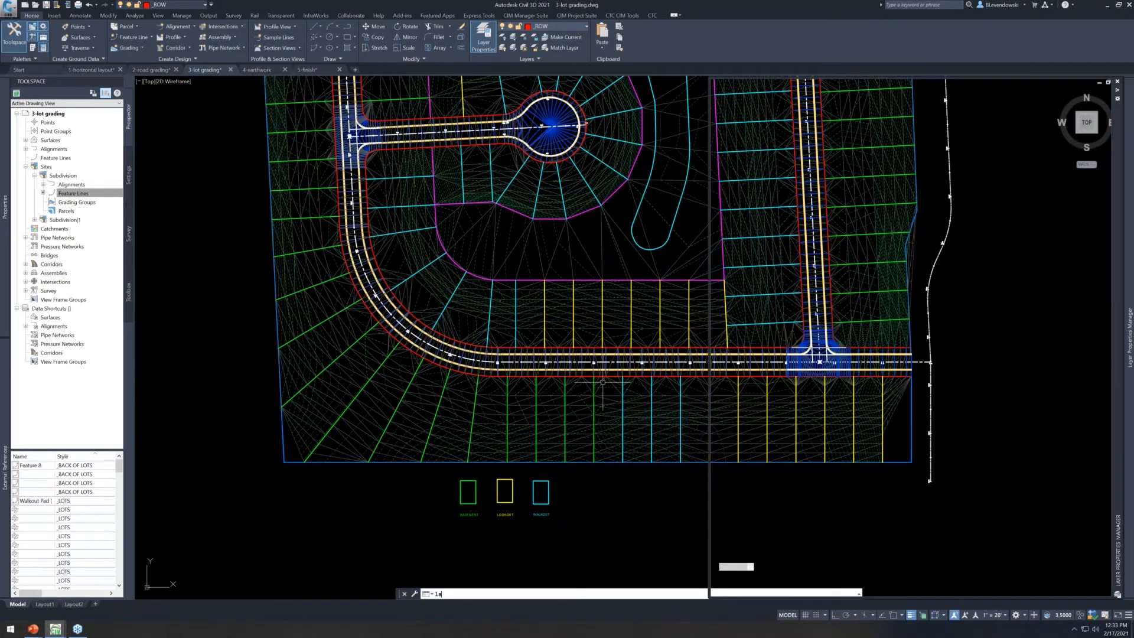
# Thaw all layers in the drawing, and freeze the layer of the blue surface boundary lines
pyautogui.click(732, 118)
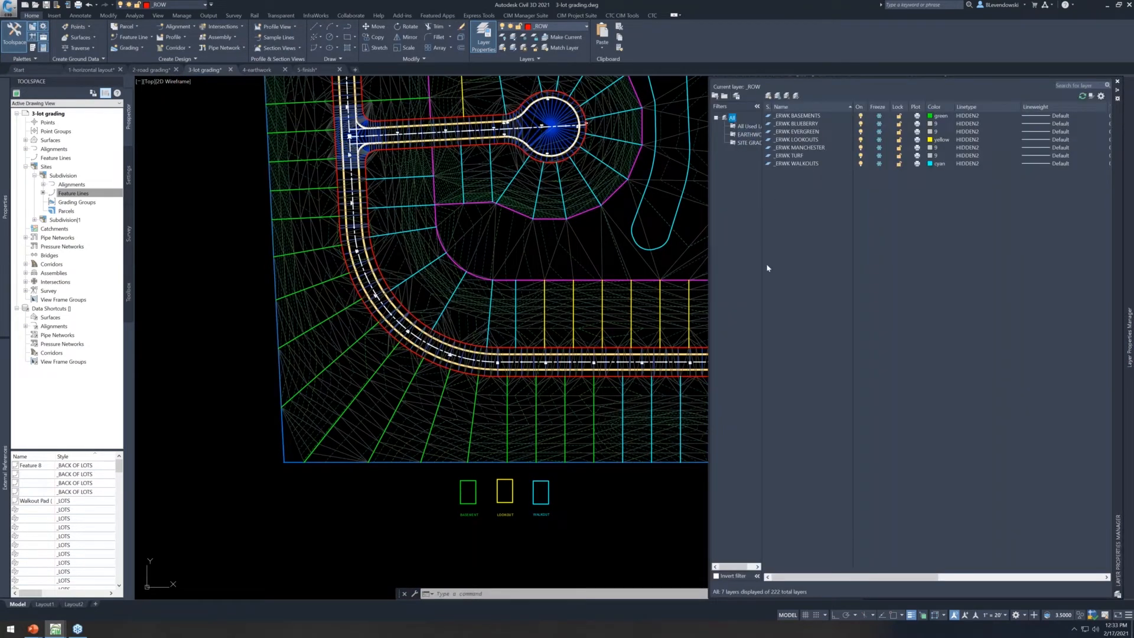
pyautogui.click(879, 108)
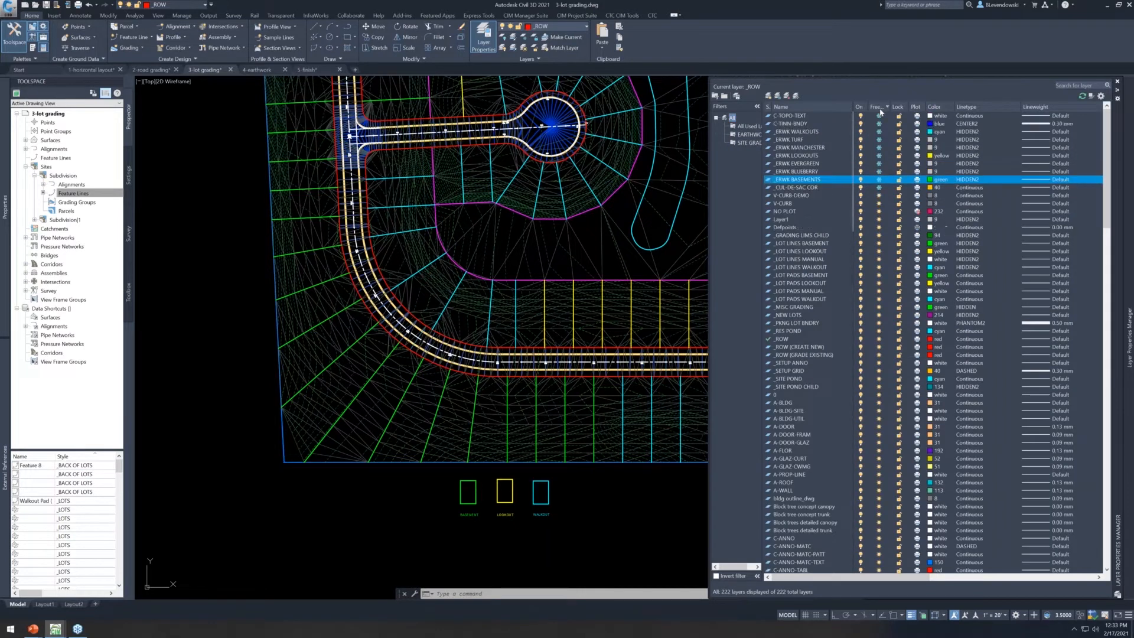
pyautogui.click(802, 166)
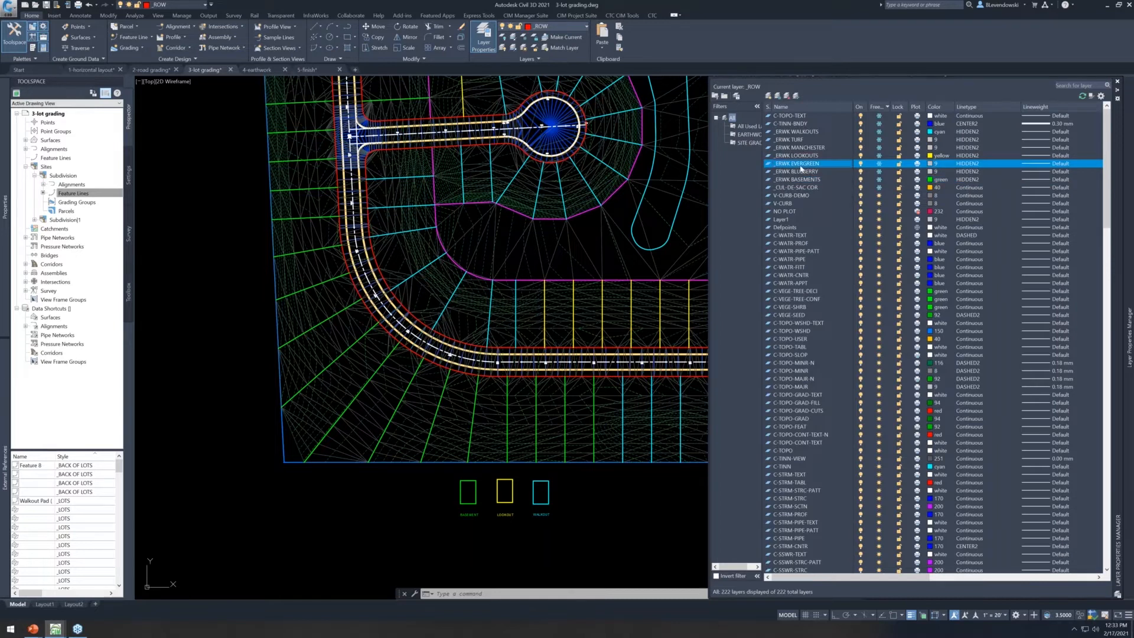
pyautogui.hotkey('ctrl', 'a')
pyautogui.click(879, 135)
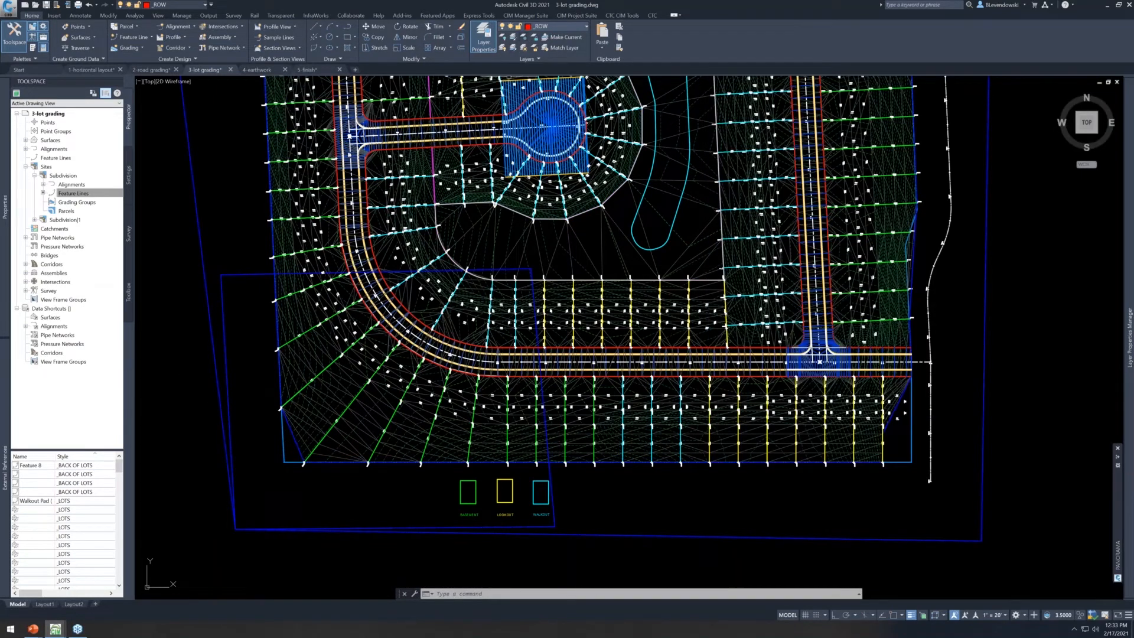
pyautogui.click(444, 527)
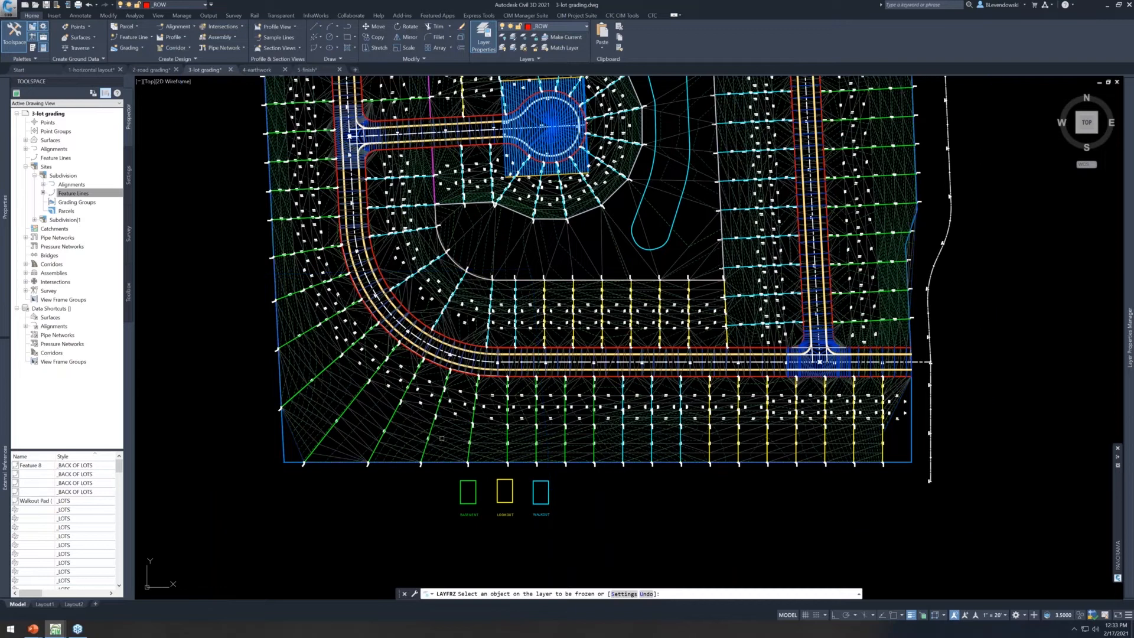
pyautogui.press('Escape')
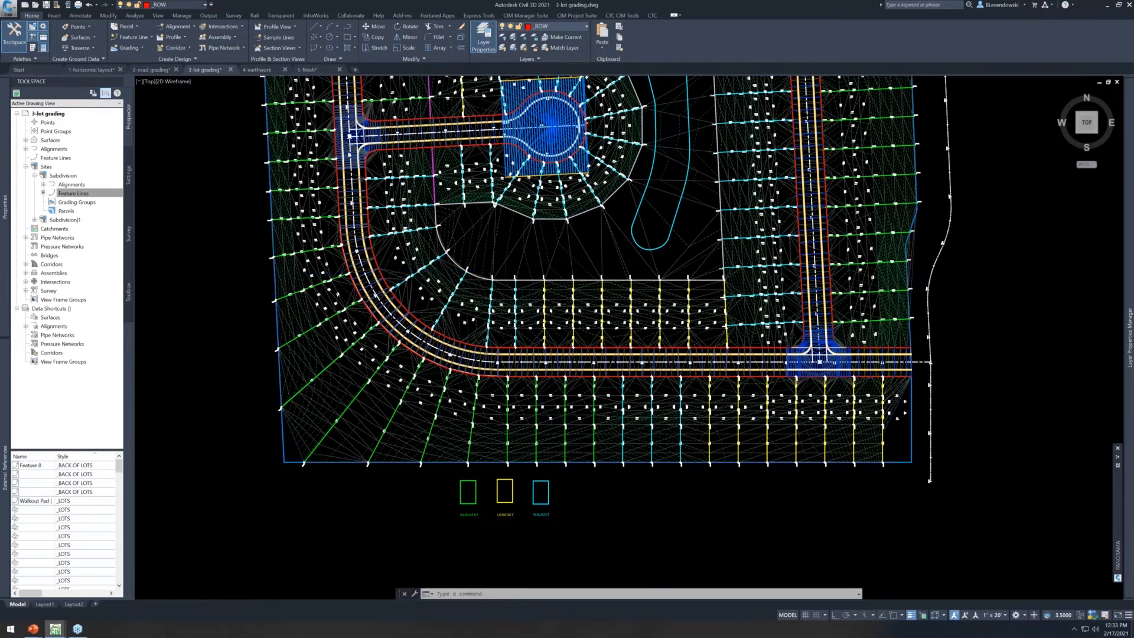
# Select all surface slope labels similar to one in the southwest lots and erase them
pyautogui.scroll(8, 460, 401)
pyautogui.click(460, 401)
pyautogui.rightClick(509, 465)
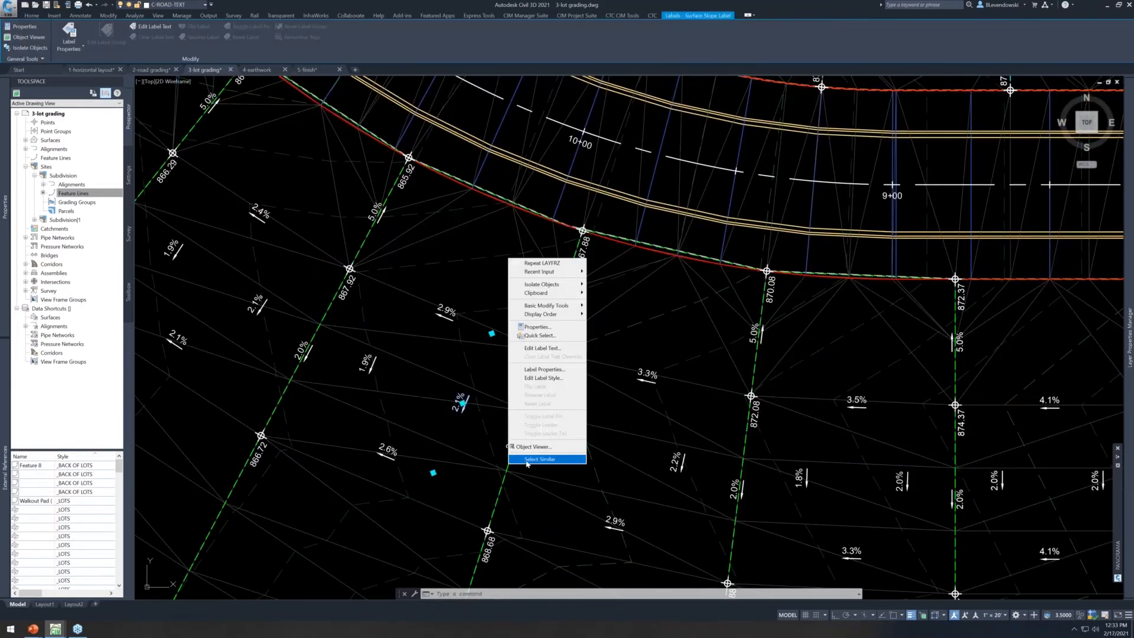
pyautogui.click(528, 460)
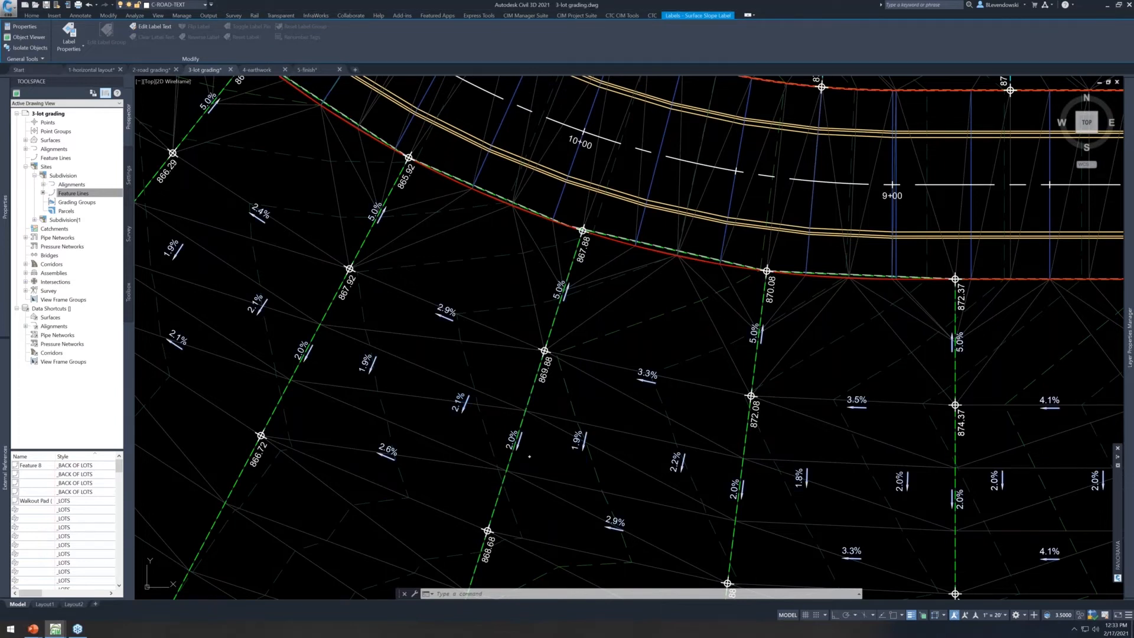
pyautogui.scroll(-2, 460, 411)
pyautogui.write('e')
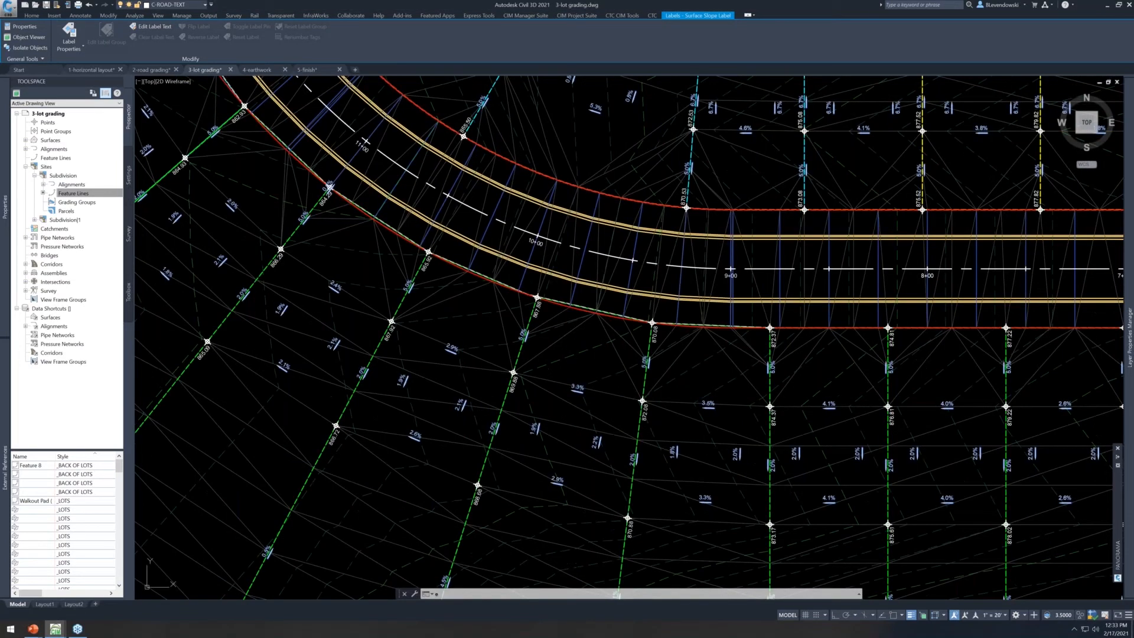
pyautogui.press('Return')
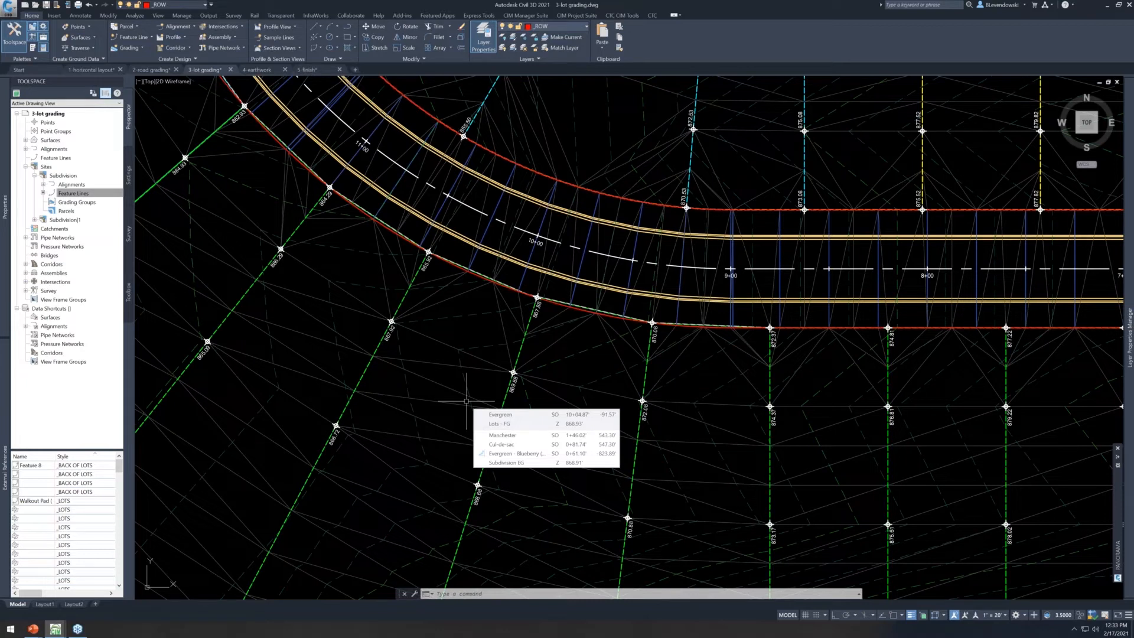
pyautogui.press('Escape')
pyautogui.press('Escape')
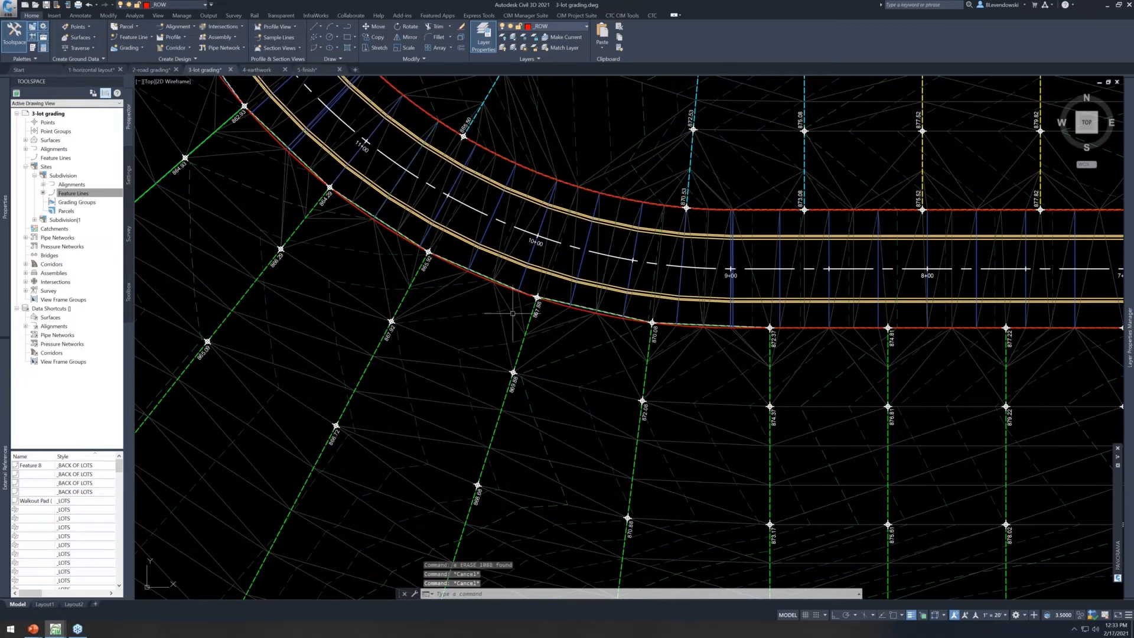
# Examine the spot elevations and grade breaks on the basement lot lines south of the road, including the feature line behind them
pyautogui.moveTo(419, 372); pyautogui.dragTo(574, 364, button='middle')
pyautogui.moveTo(574, 364); pyautogui.dragTo(504, 331)
pyautogui.press('Escape')
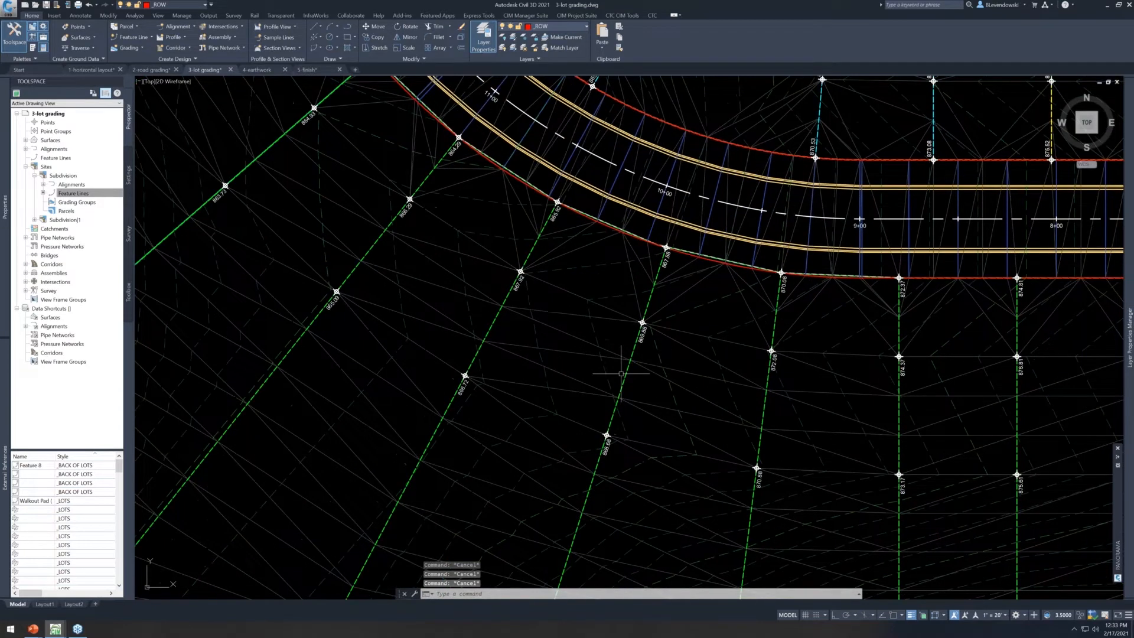
pyautogui.moveTo(917, 372); pyautogui.dragTo(564, 278, button='middle')
pyautogui.scroll(2, 552, 259)
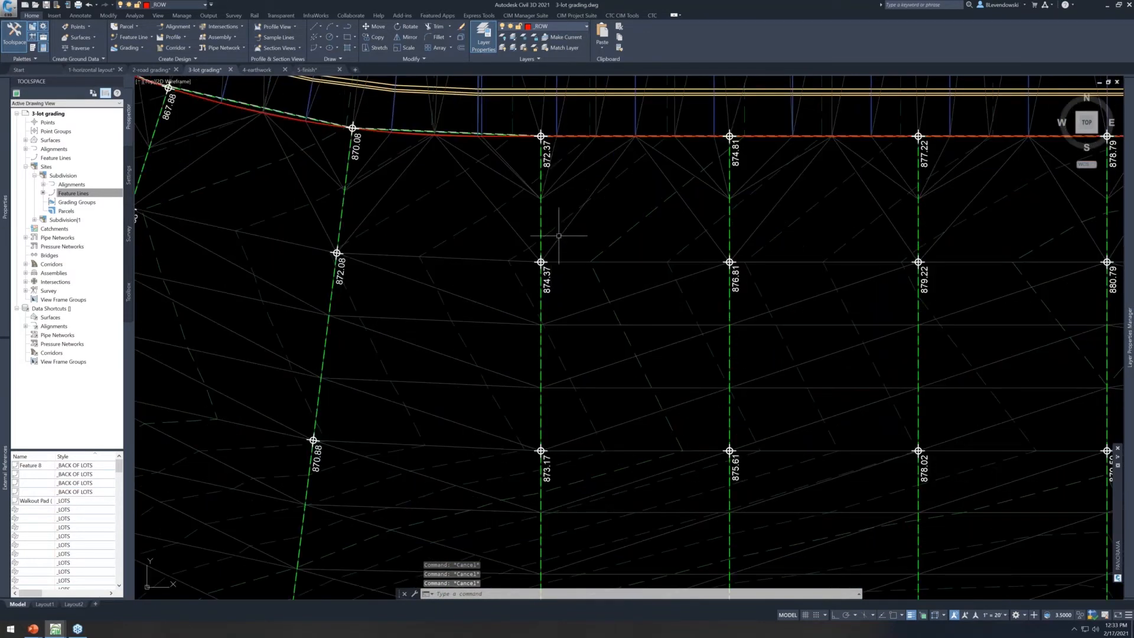
pyautogui.moveTo(558, 235); pyautogui.dragTo(540, 328, button='middle')
pyautogui.scroll(2, 541, 328)
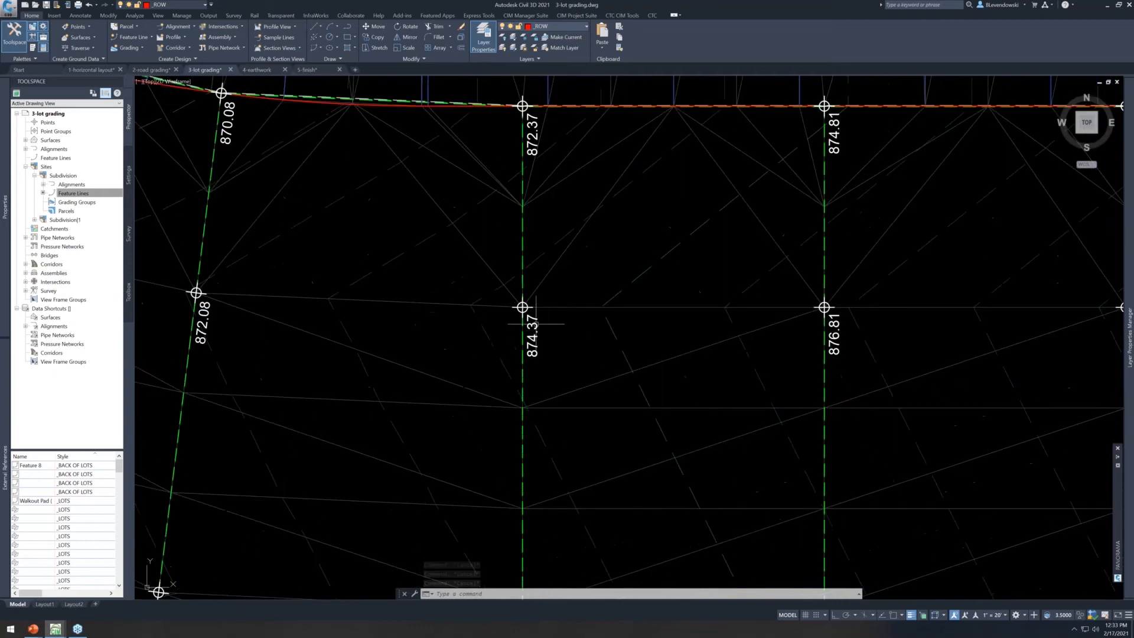
pyautogui.press('Escape')
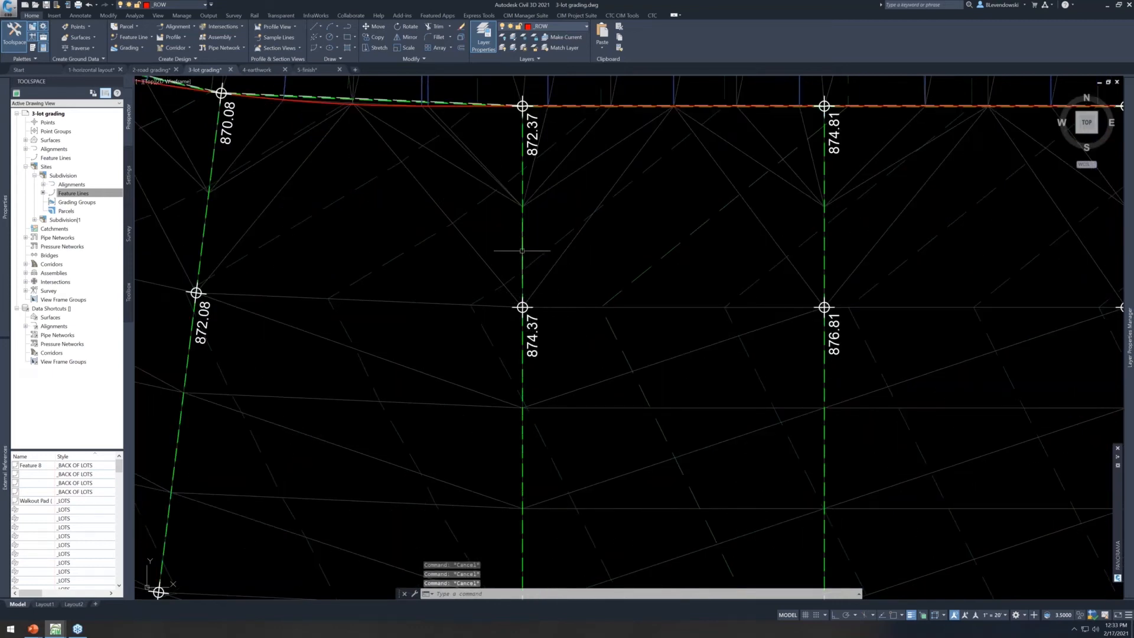
pyautogui.click(522, 307)
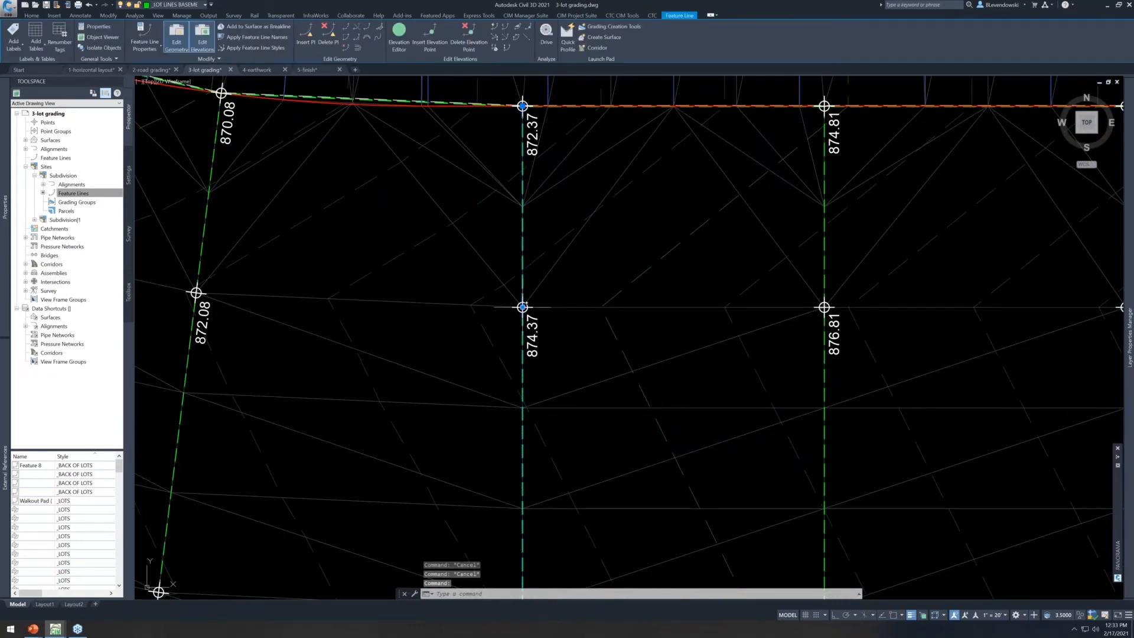
pyautogui.scroll(-2, 615, 310)
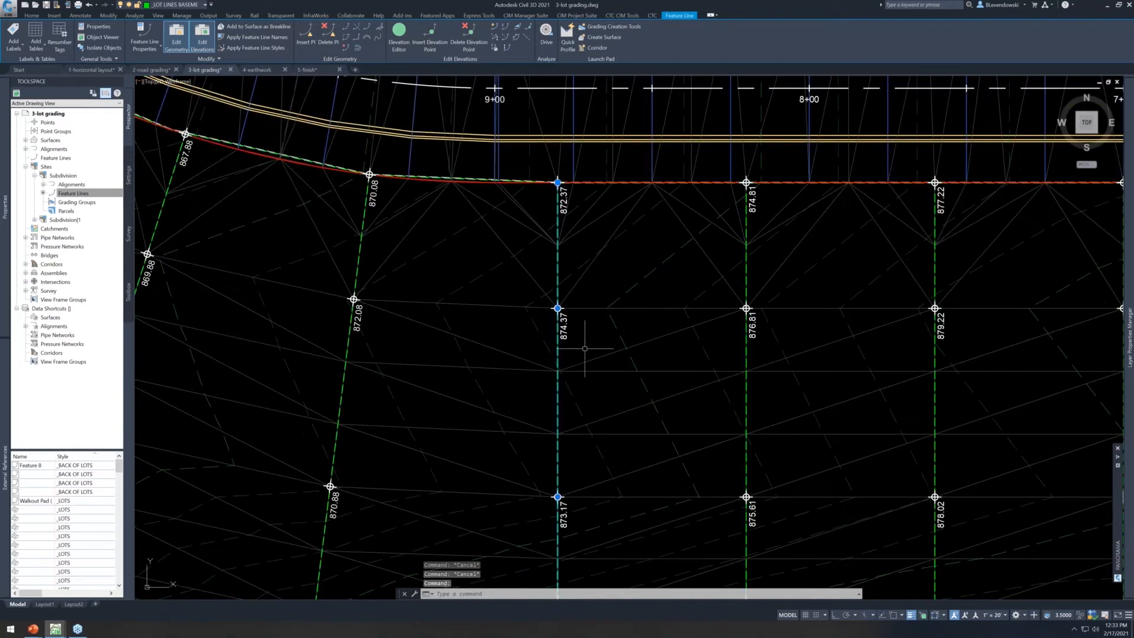
pyautogui.scroll(-4, 585, 349)
pyautogui.moveTo(697, 420)
pyautogui.mouseDown(button='middle')
pyautogui.moveTo(652, 412)
pyautogui.moveTo(619, 369)
pyautogui.mouseUp(button='middle')
pyautogui.press('Escape')
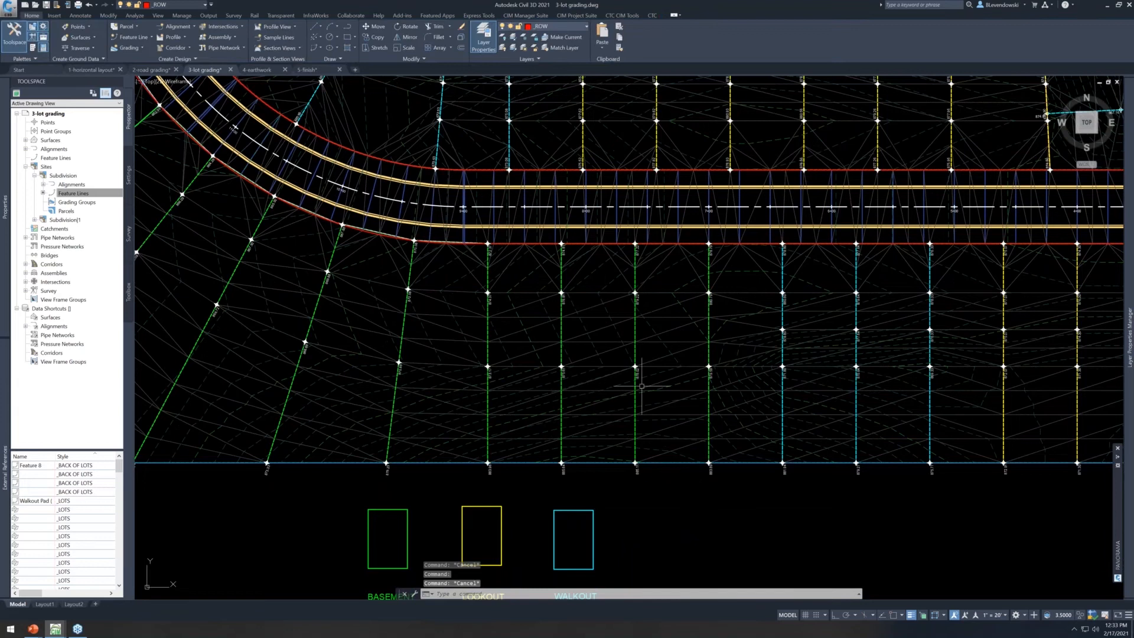
# Add slope labels to the lot lines in the current drawing with Label Genie, using the Lot Slopes template
pyautogui.scroll(2, 641, 386)
pyautogui.write('labelg')
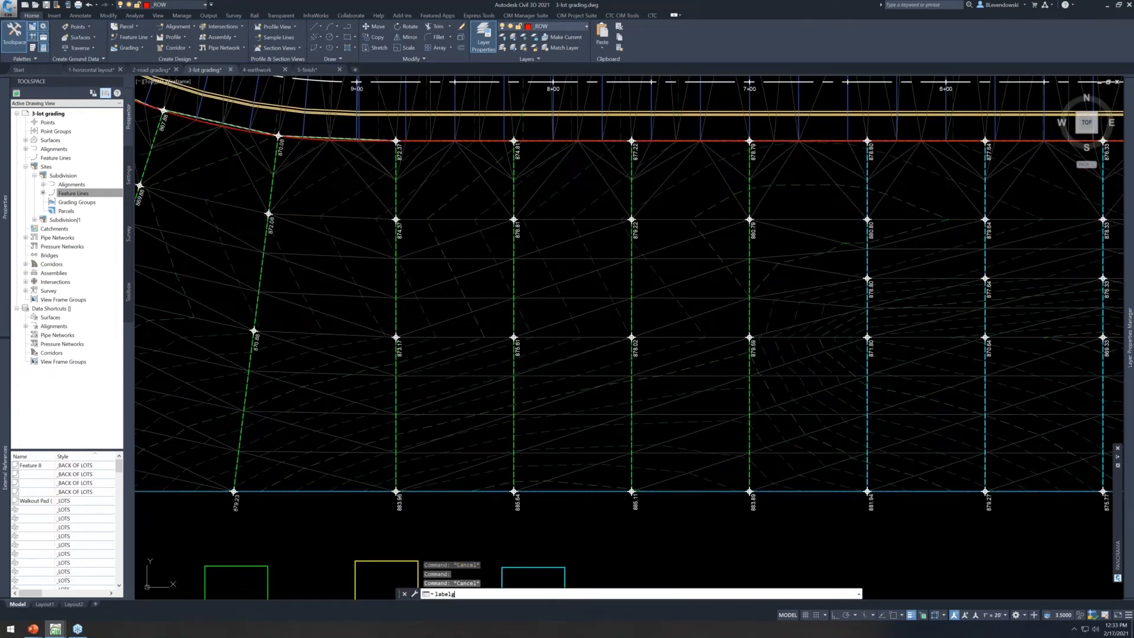
pyautogui.press('Return')
pyautogui.click(871, 164)
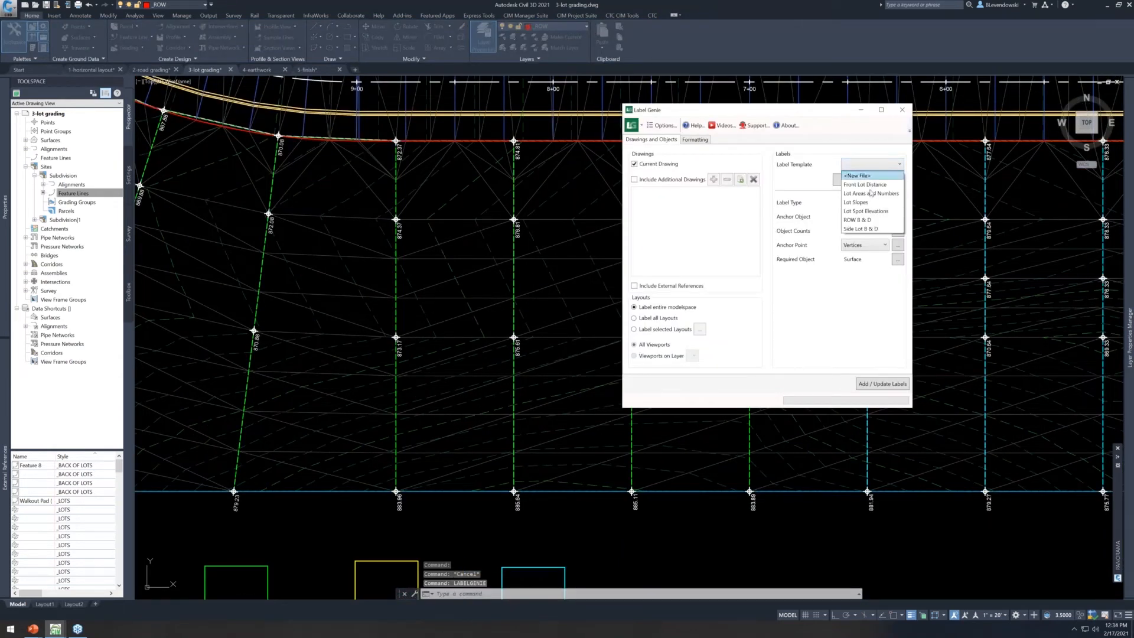
pyautogui.click(856, 202)
pyautogui.click(886, 180)
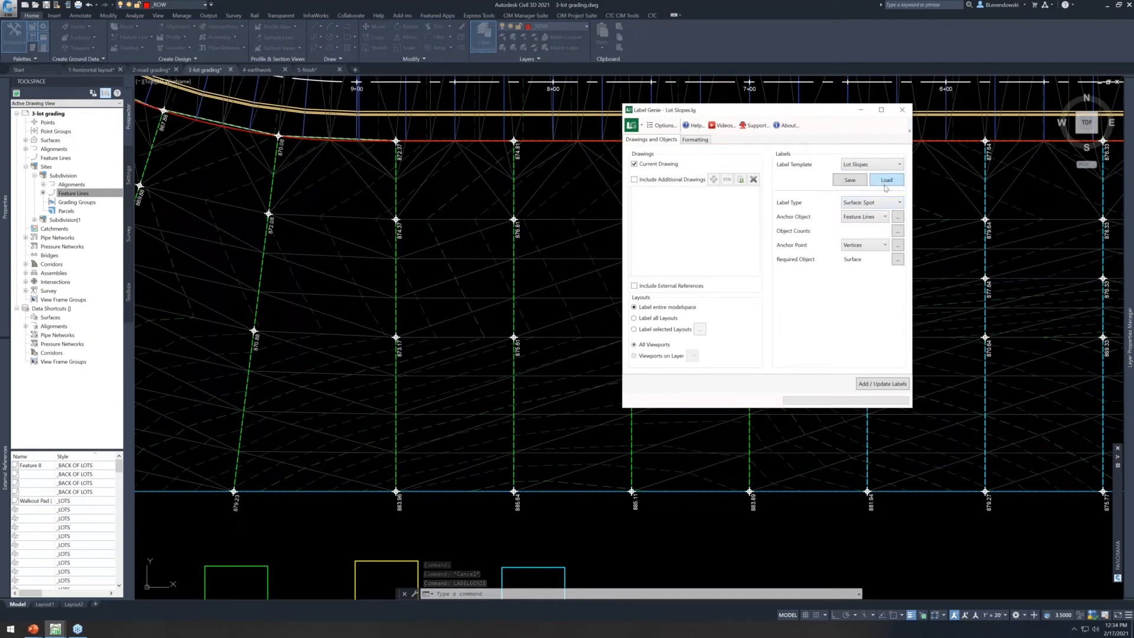
pyautogui.click(876, 384)
pyautogui.click(756, 277)
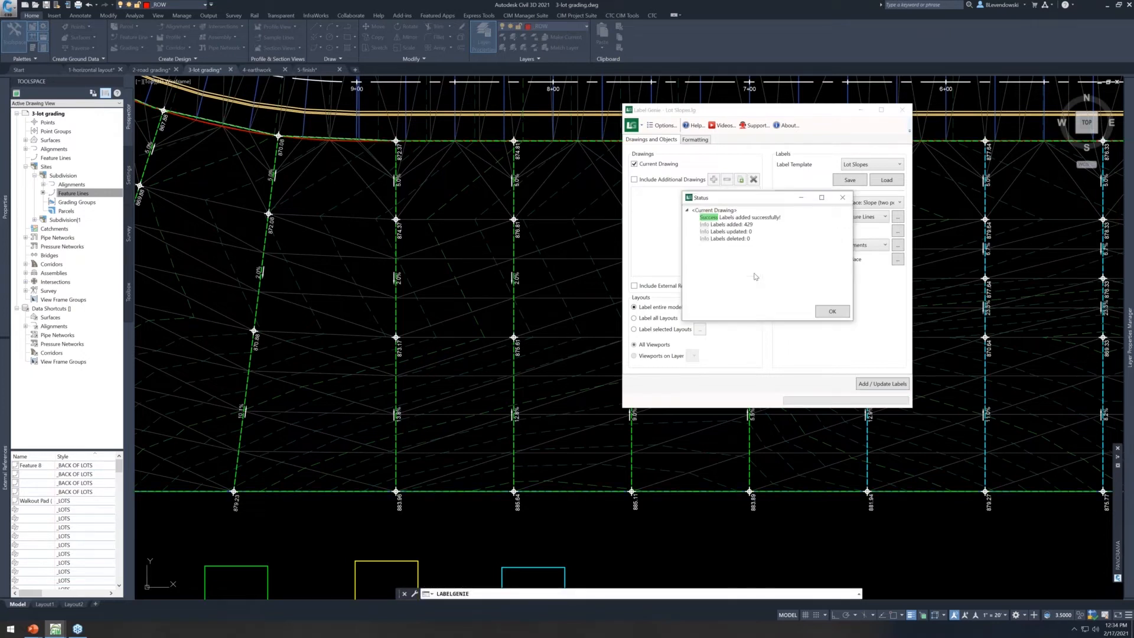
pyautogui.click(831, 312)
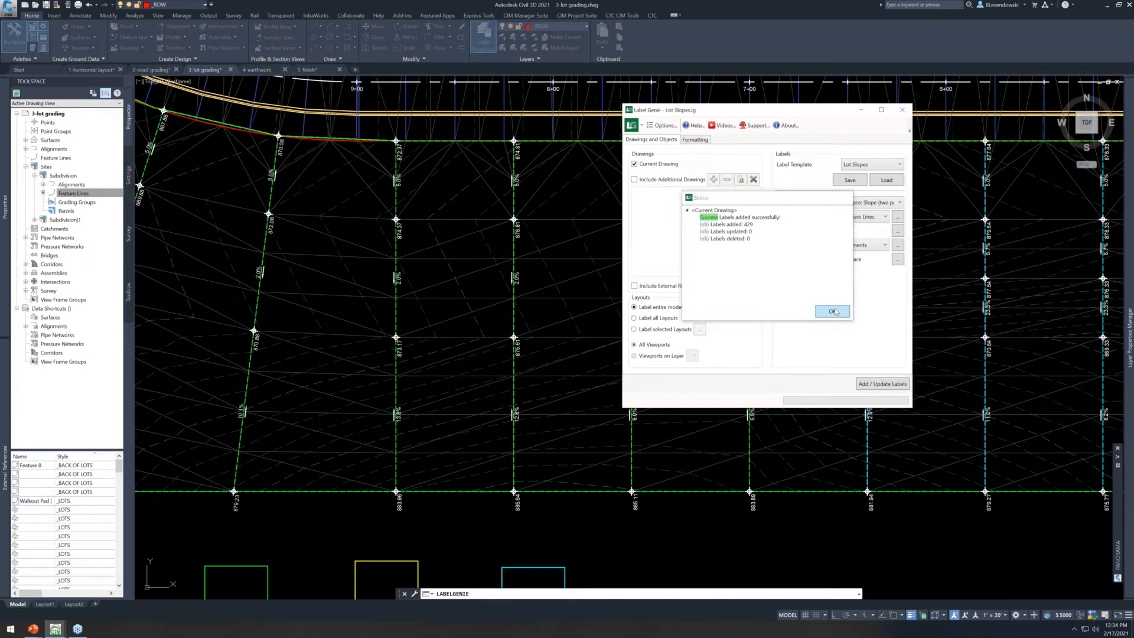
# Examine the new slope labels along the lot lines and the anchor points of one of them
pyautogui.moveTo(565, 283)
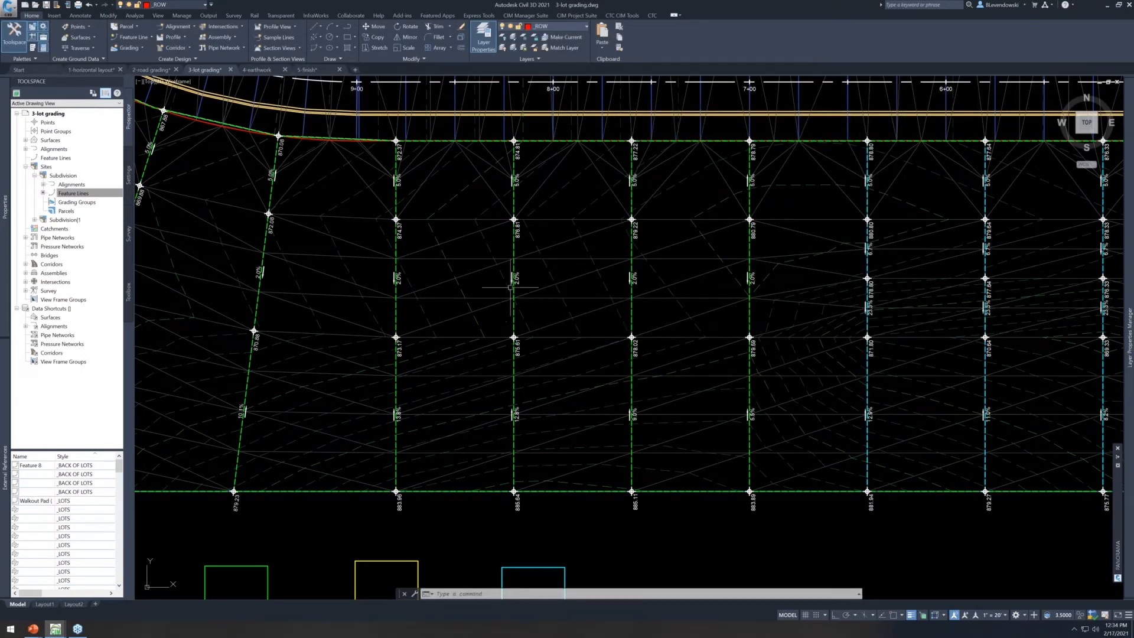
pyautogui.scroll(2, 509, 251)
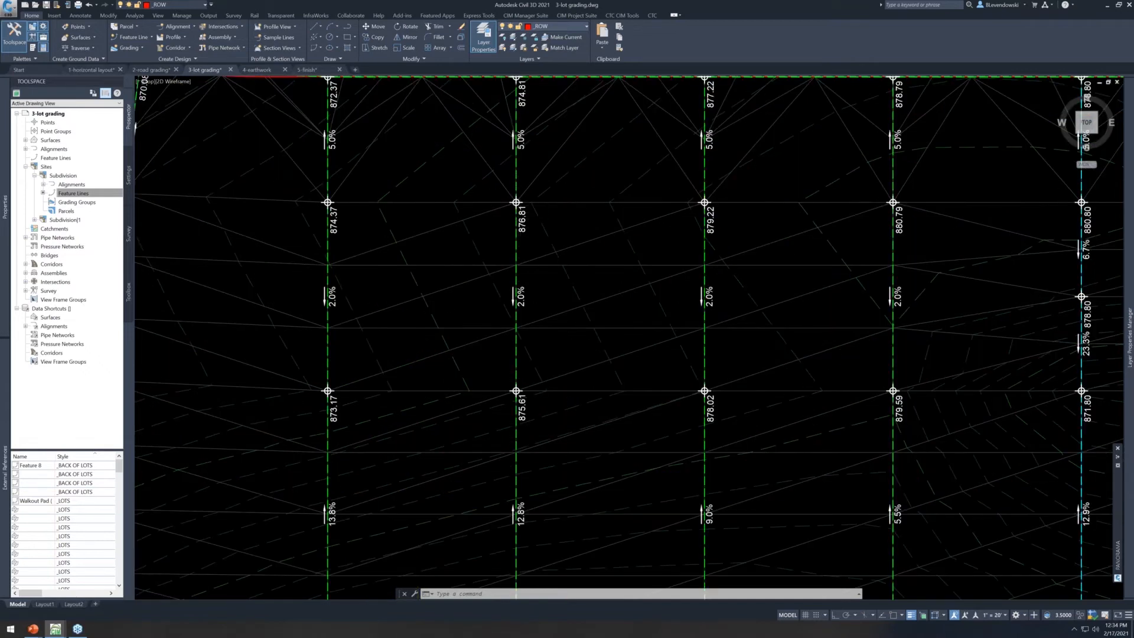
pyautogui.scroll(-2, 534, 274)
pyautogui.moveTo(445, 306); pyautogui.dragTo(635, 324, button='middle')
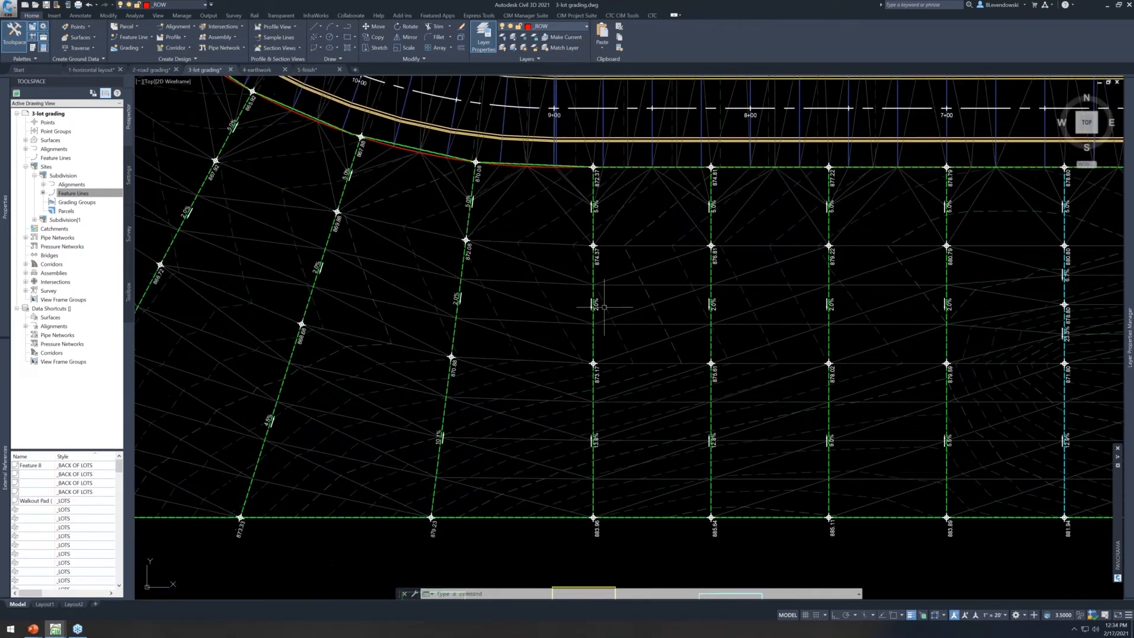
pyautogui.scroll(2, 602, 309)
pyautogui.click(590, 303)
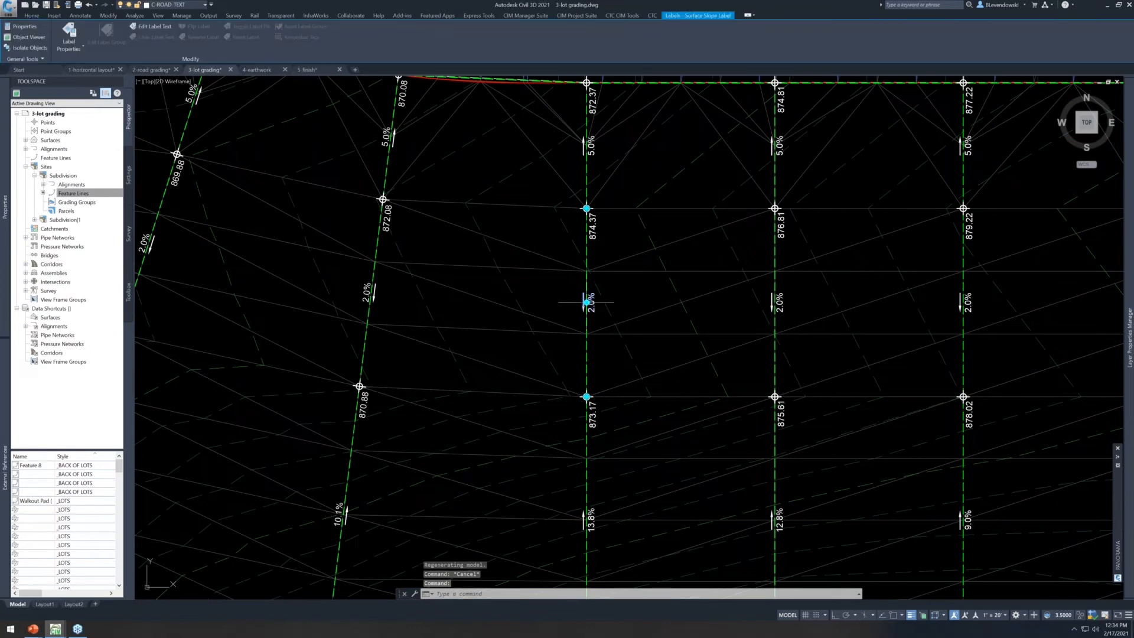
pyautogui.click(587, 302)
pyautogui.press('Escape')
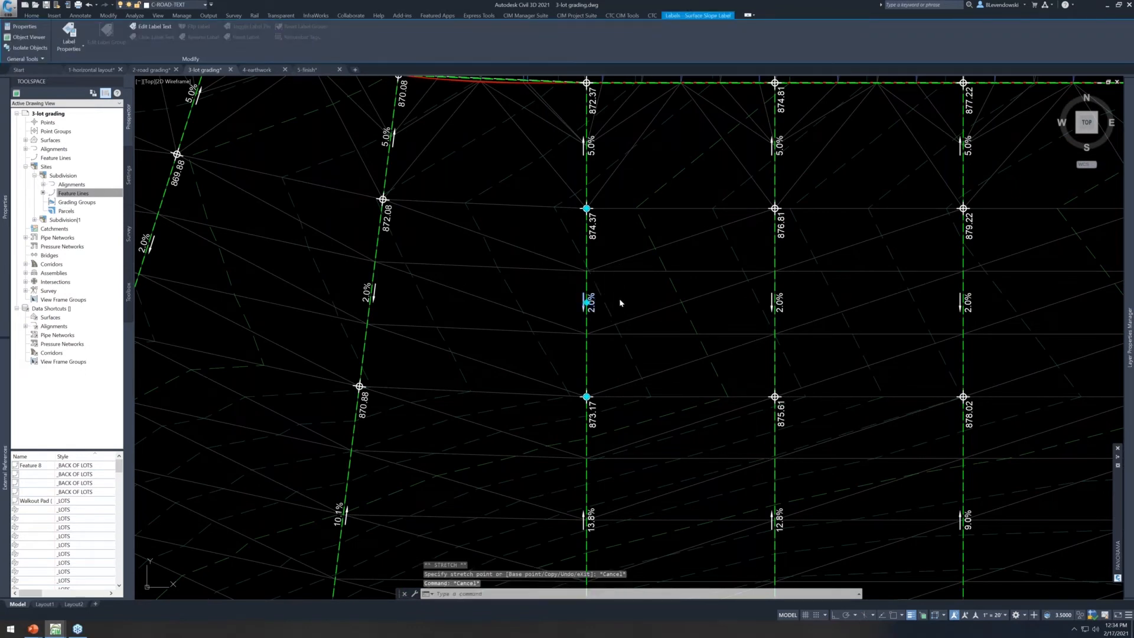
pyautogui.press('Escape')
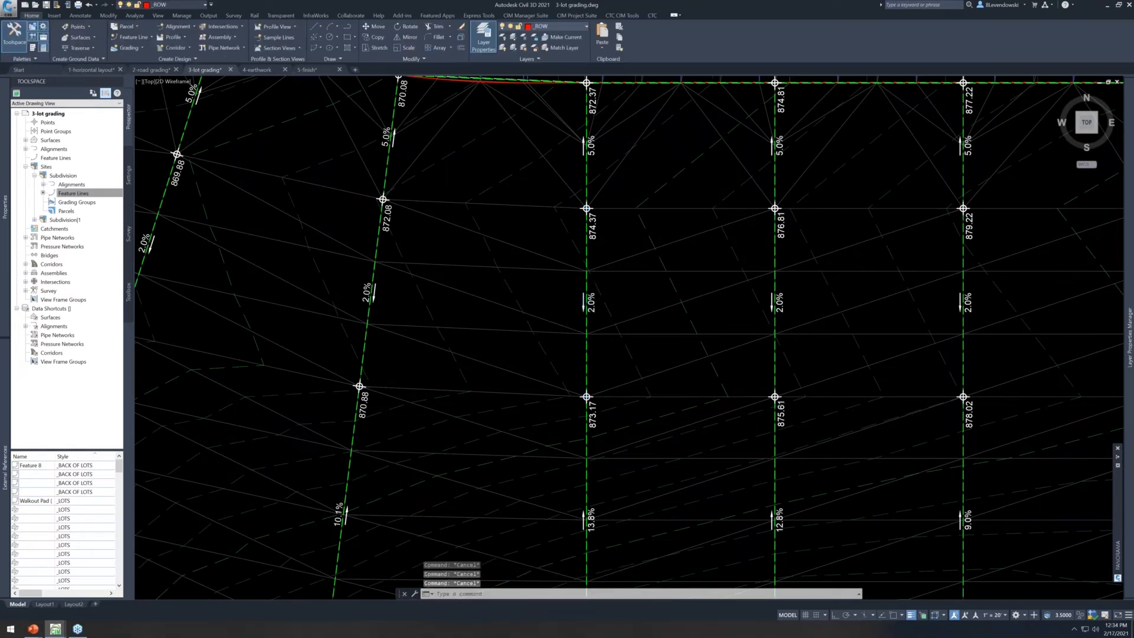
pyautogui.scroll(-2, 591, 313)
pyautogui.moveTo(613, 407); pyautogui.dragTo(822, 373, button='middle')
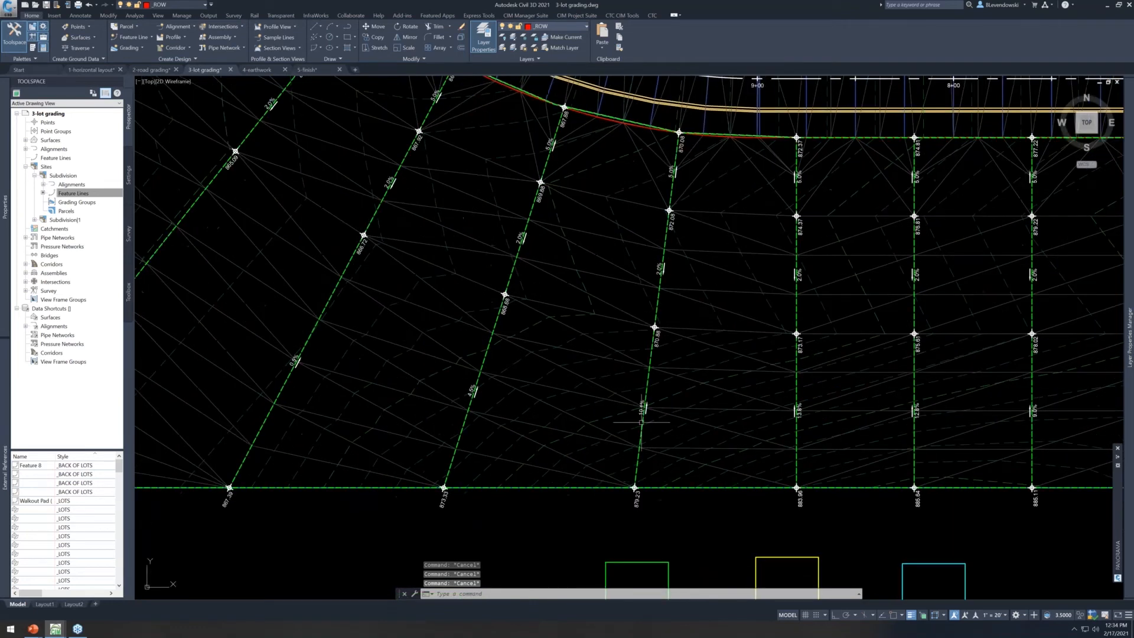
# Set the annotation scale to 1" = 30' and regenerate all views
pyautogui.scroll(-2, 616, 431)
pyautogui.write('rea')
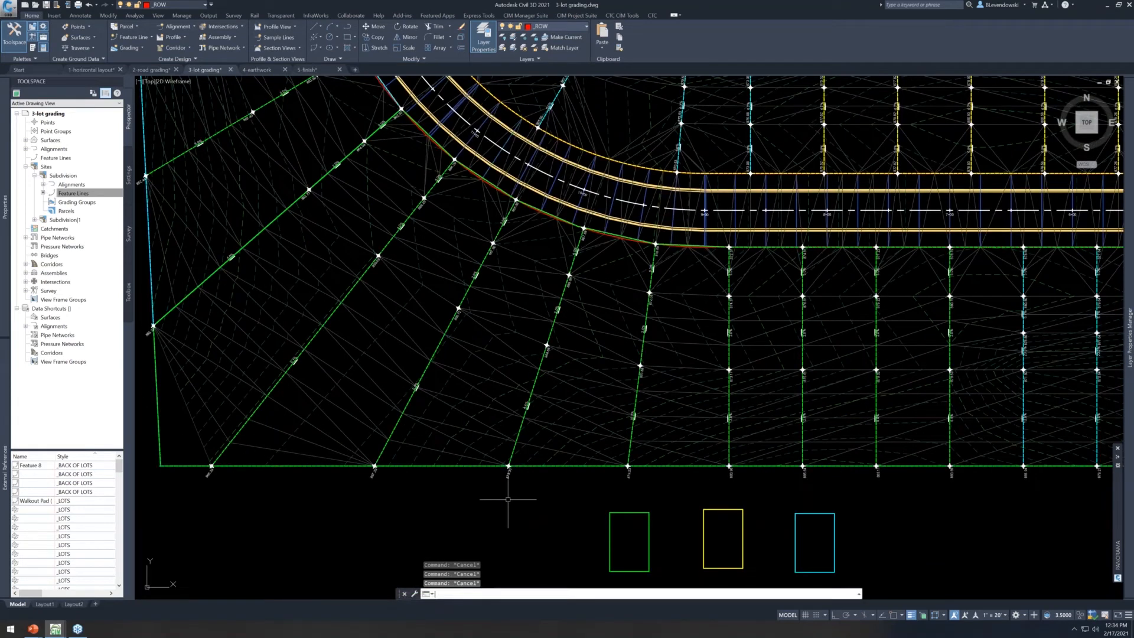
pyautogui.press('Return')
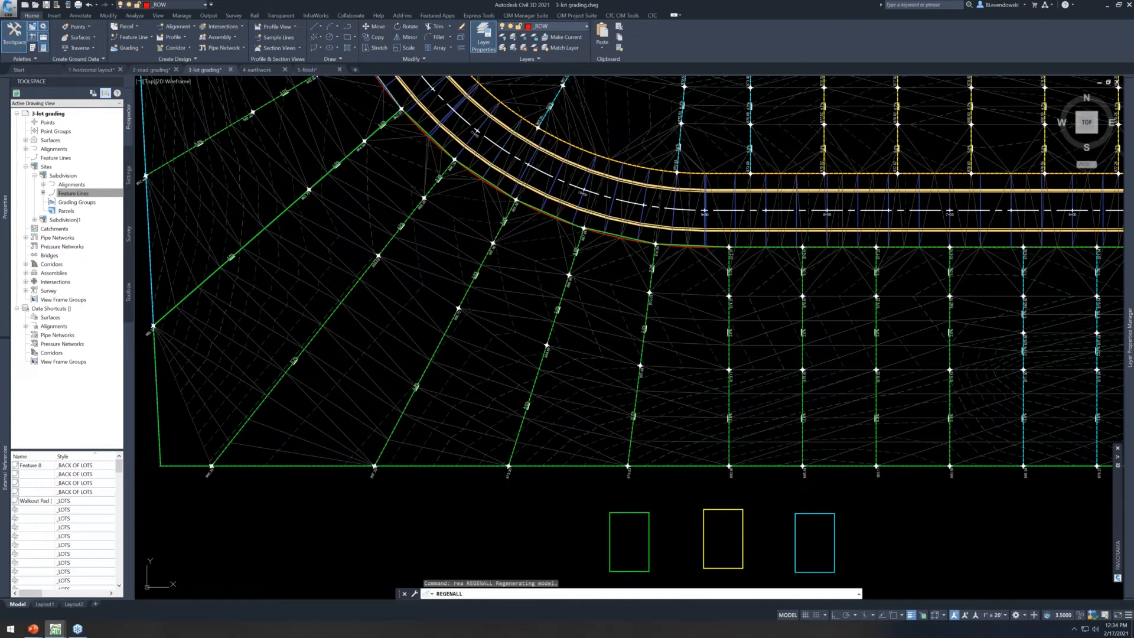
pyautogui.press('Escape')
pyautogui.click(992, 614)
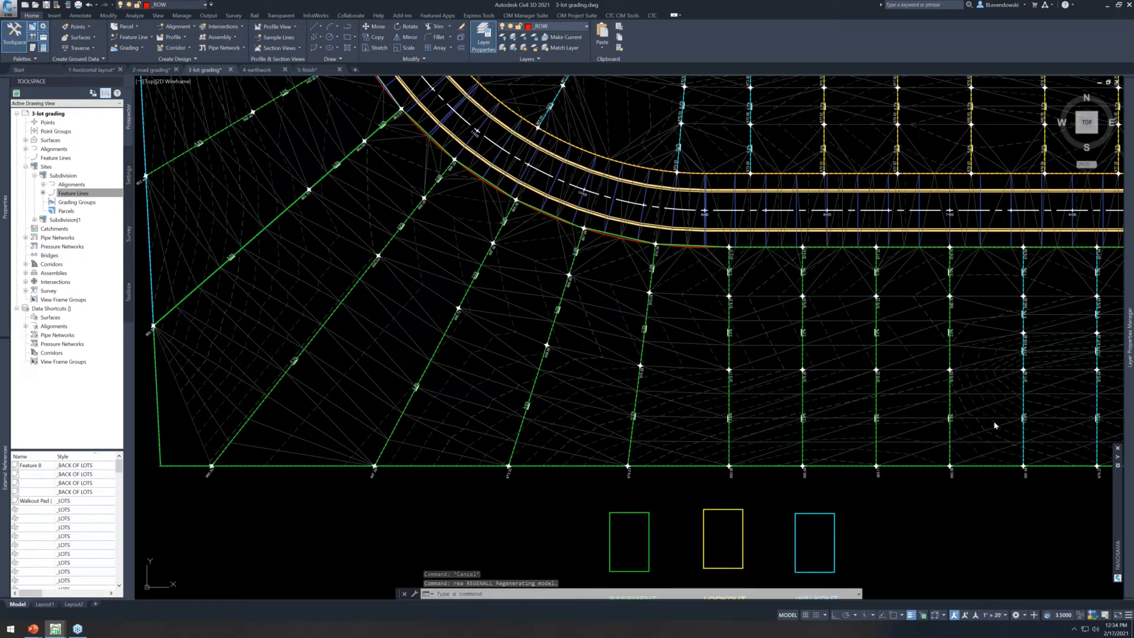
pyautogui.click(994, 421)
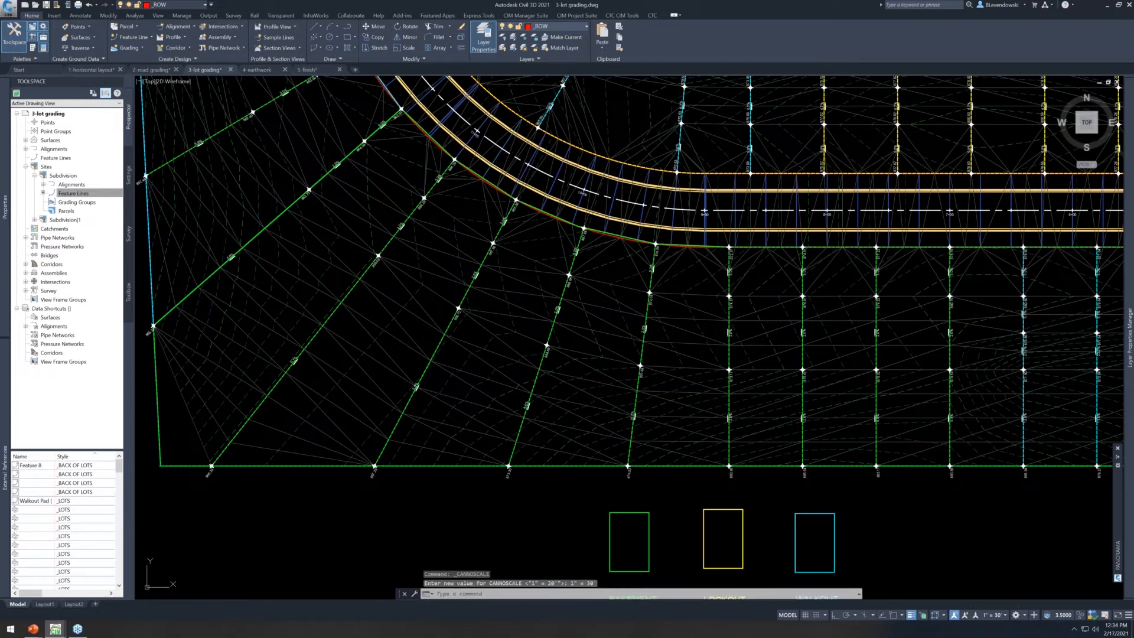
pyautogui.write('rea')
pyautogui.press('Return')
pyautogui.scroll(-2, 801, 388)
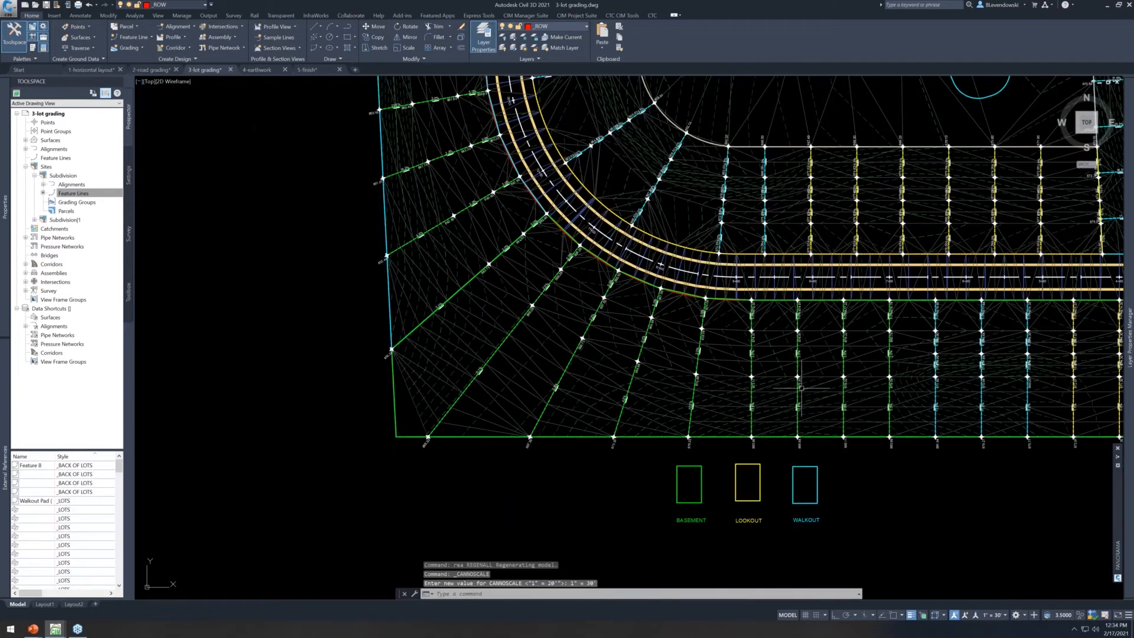
# Move the three walkout lot lines south of the road to the _LOT LINES BASEMENT layer
pyautogui.moveTo(894, 387); pyautogui.dragTo(776, 384, button='middle')
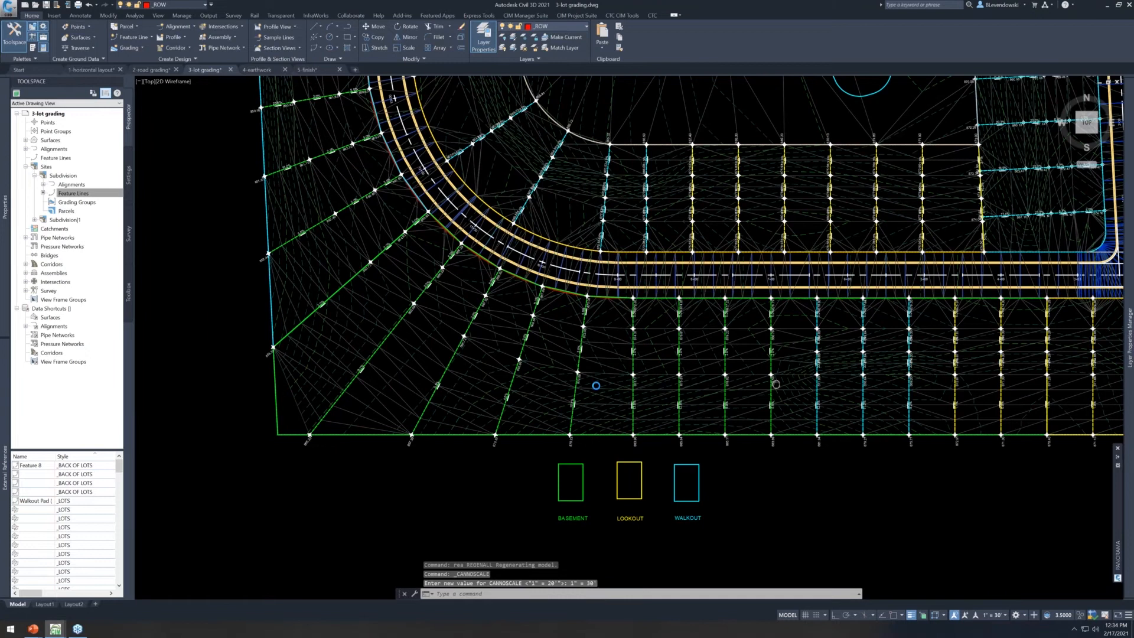
pyautogui.scroll(6, 776, 383)
pyautogui.scroll(-2, 368, 429)
pyautogui.click(610, 366)
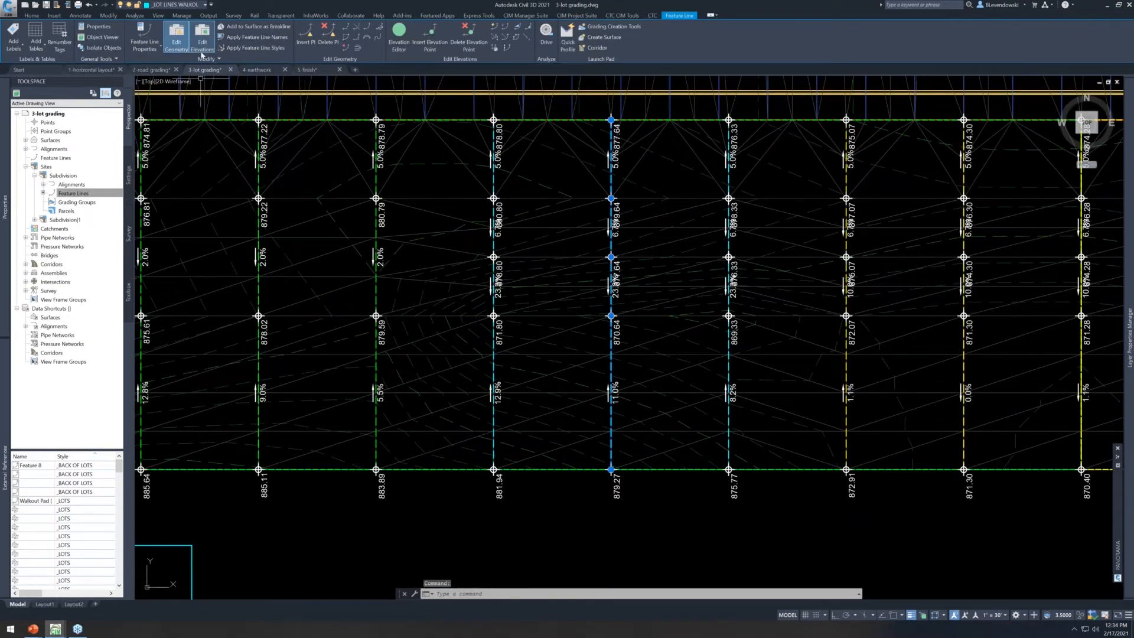
pyautogui.click(729, 367)
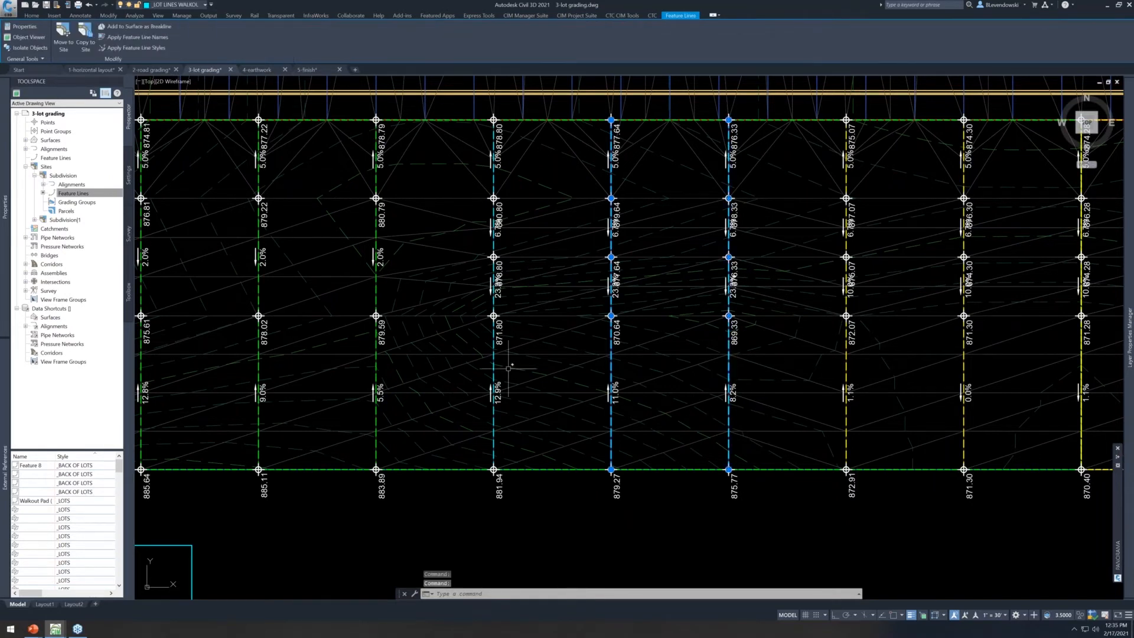
pyautogui.click(494, 358)
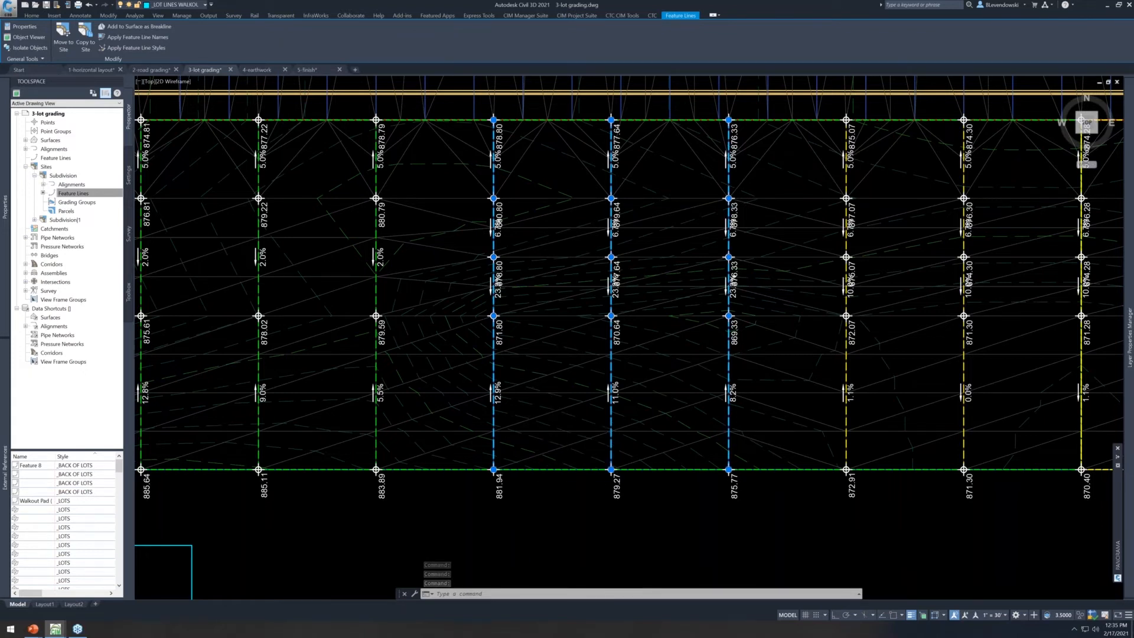
pyautogui.scroll(-2, 611, 457)
pyautogui.scroll(-2, 610, 457)
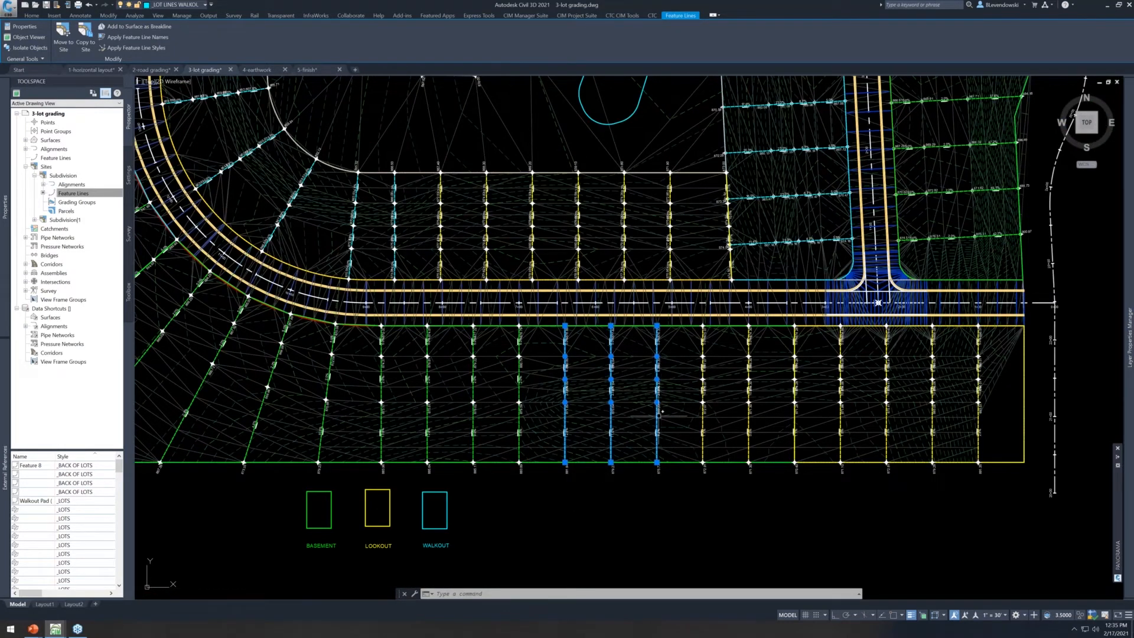
pyautogui.scroll(2, 650, 421)
pyautogui.scroll(2, 650, 421)
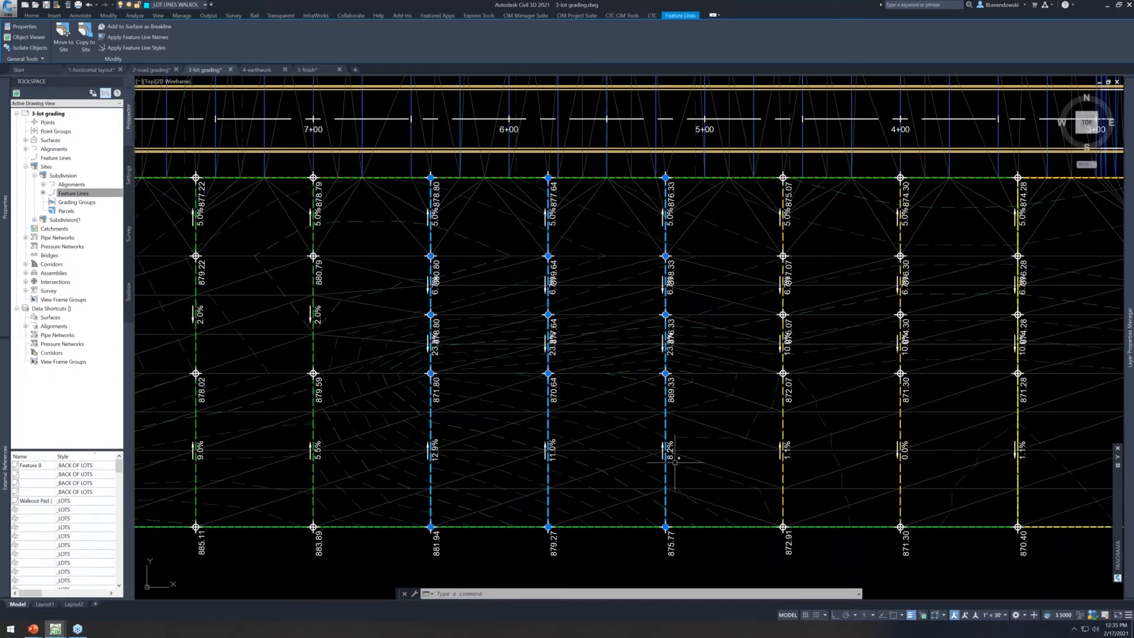
pyautogui.scroll(-2, 657, 429)
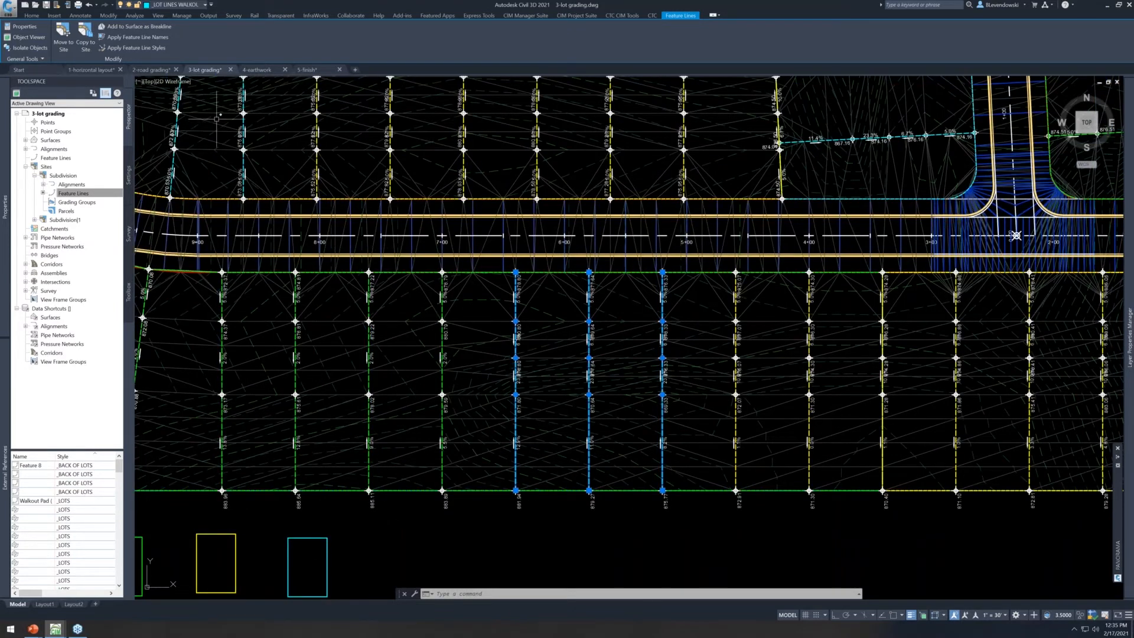
pyautogui.click(180, 5)
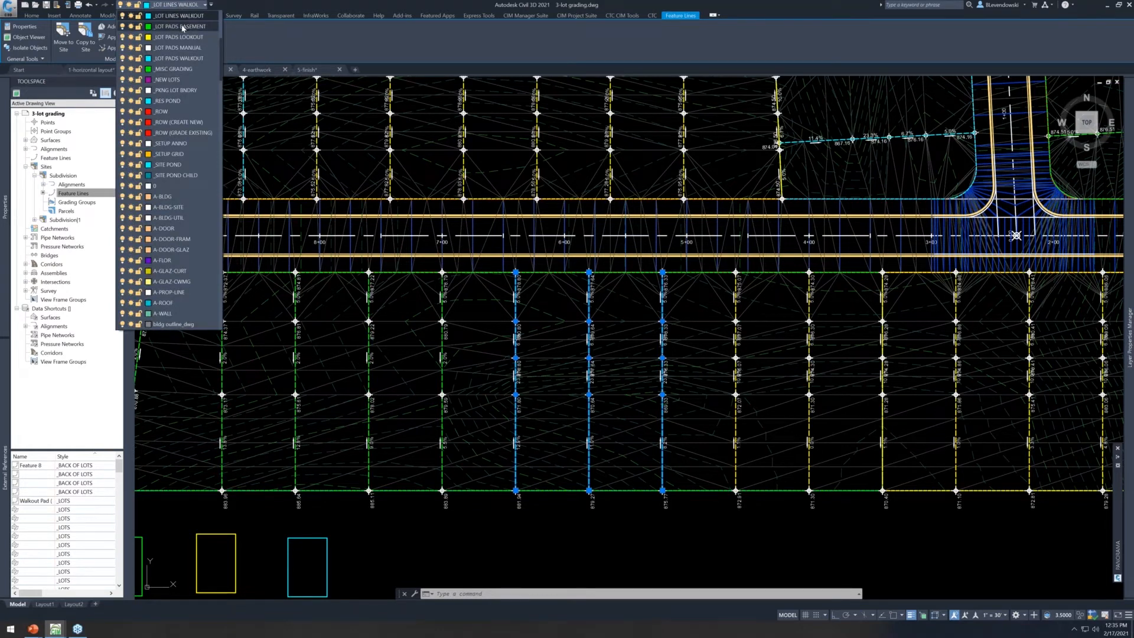
pyautogui.click(182, 28)
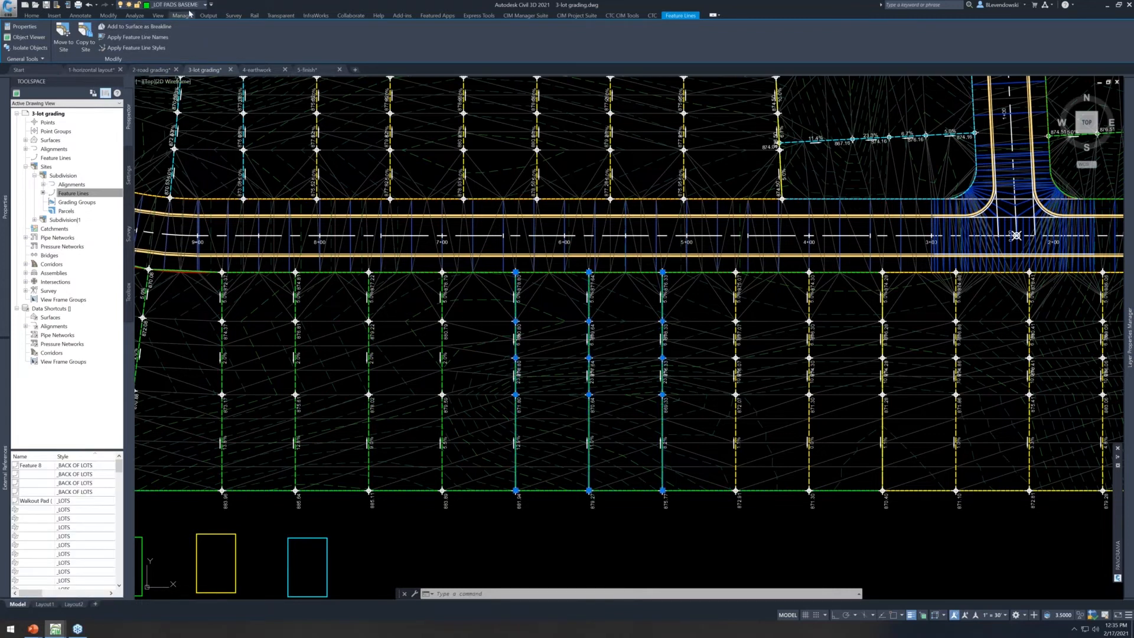
pyautogui.click(190, 7)
pyautogui.scroll(2, 184, 138)
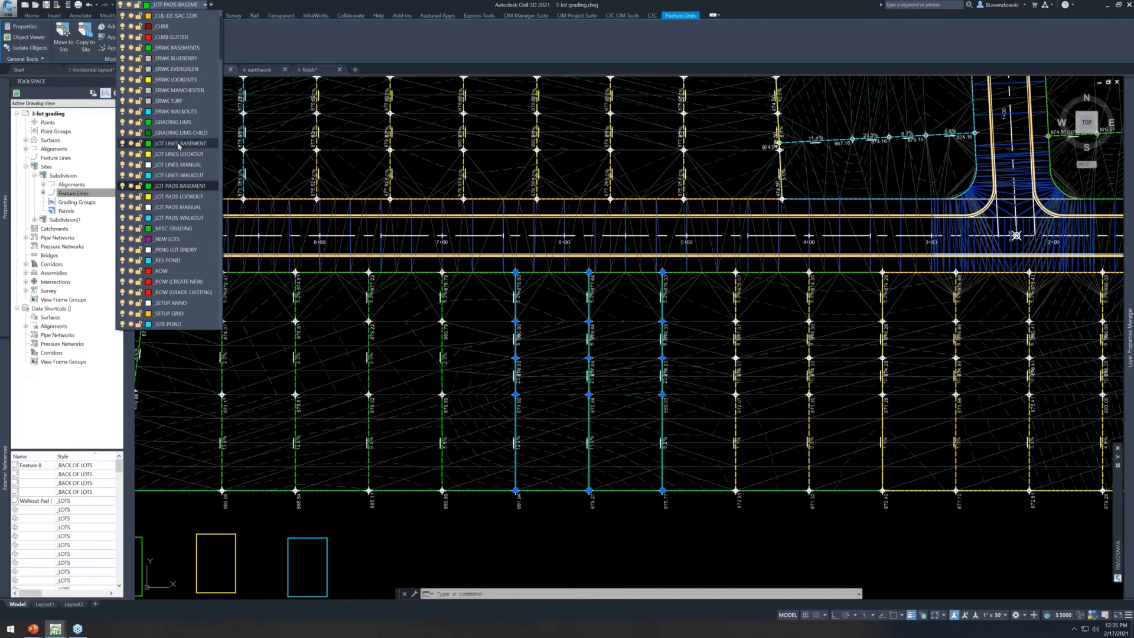
pyautogui.click(178, 145)
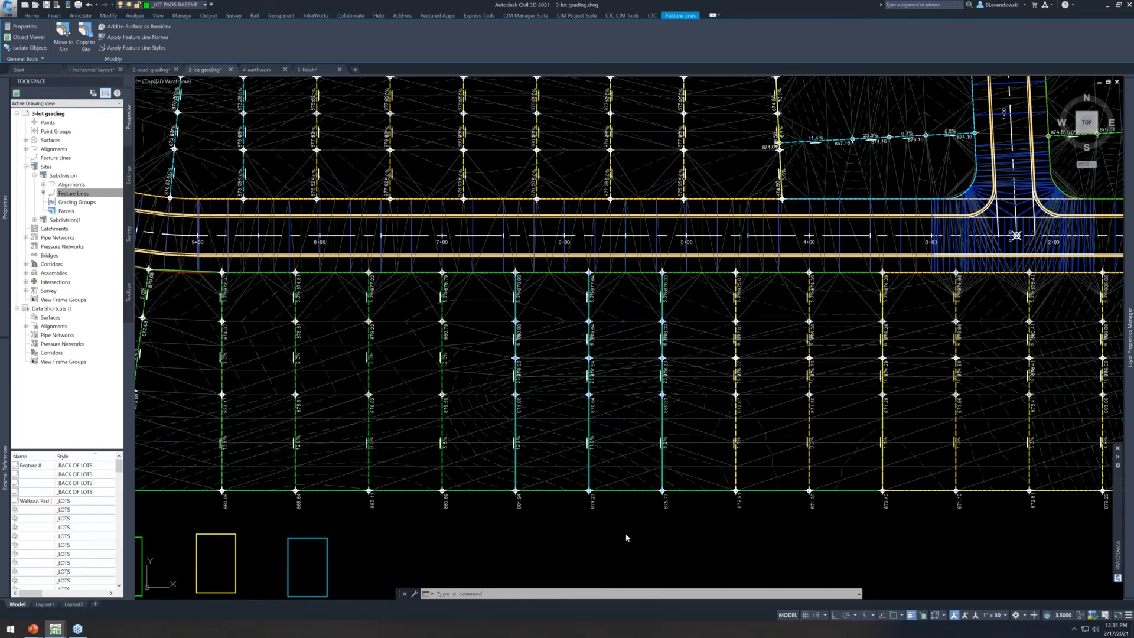
pyautogui.press('Escape')
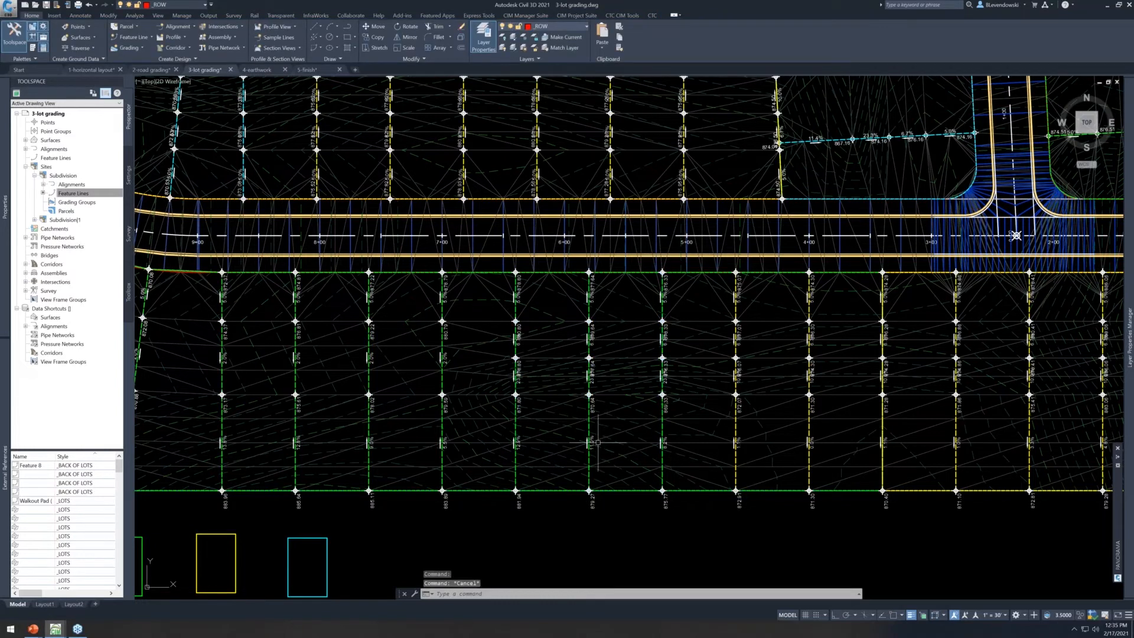
# Open Auto Grader and examine the Basement Lot Lines grading family, including the layer filter of its child feature lines
pyautogui.scroll(2, 598, 442)
pyautogui.moveTo(610, 417)
pyautogui.mouseDown(button='middle')
pyautogui.moveTo(663, 400)
pyautogui.moveTo(876, 409)
pyautogui.mouseUp(button='middle')
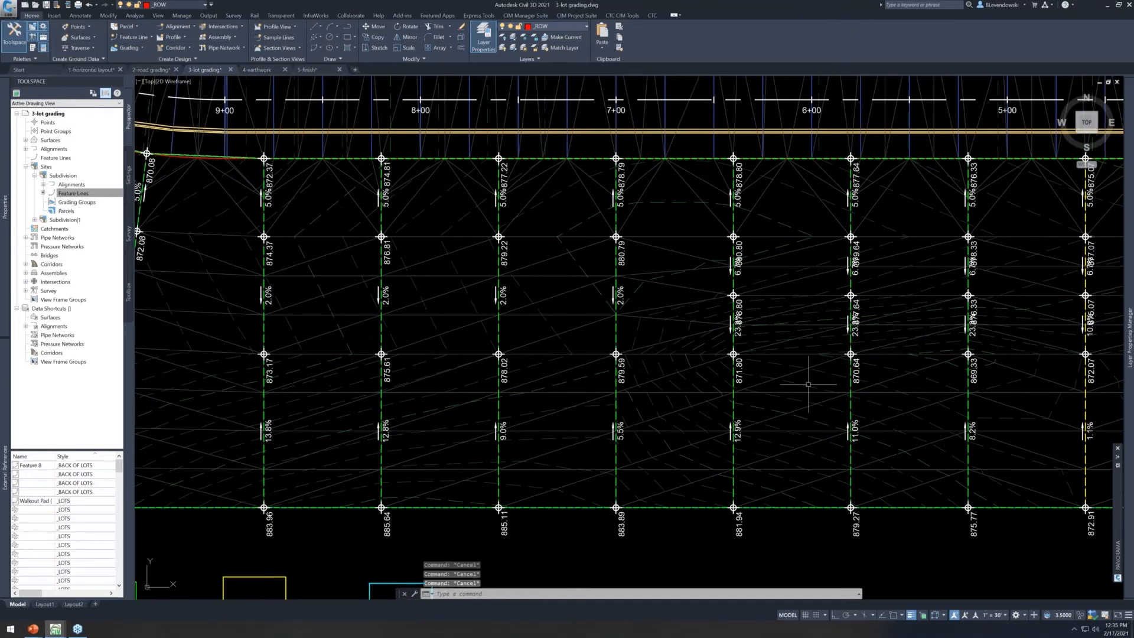
pyautogui.write('autog')
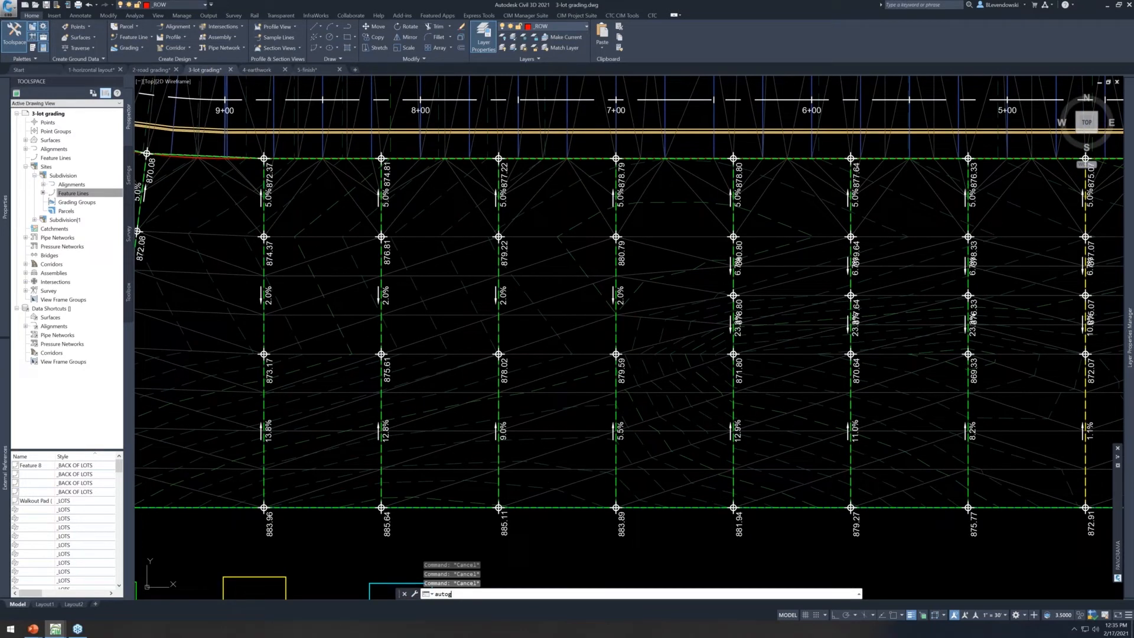
pyautogui.press('Return')
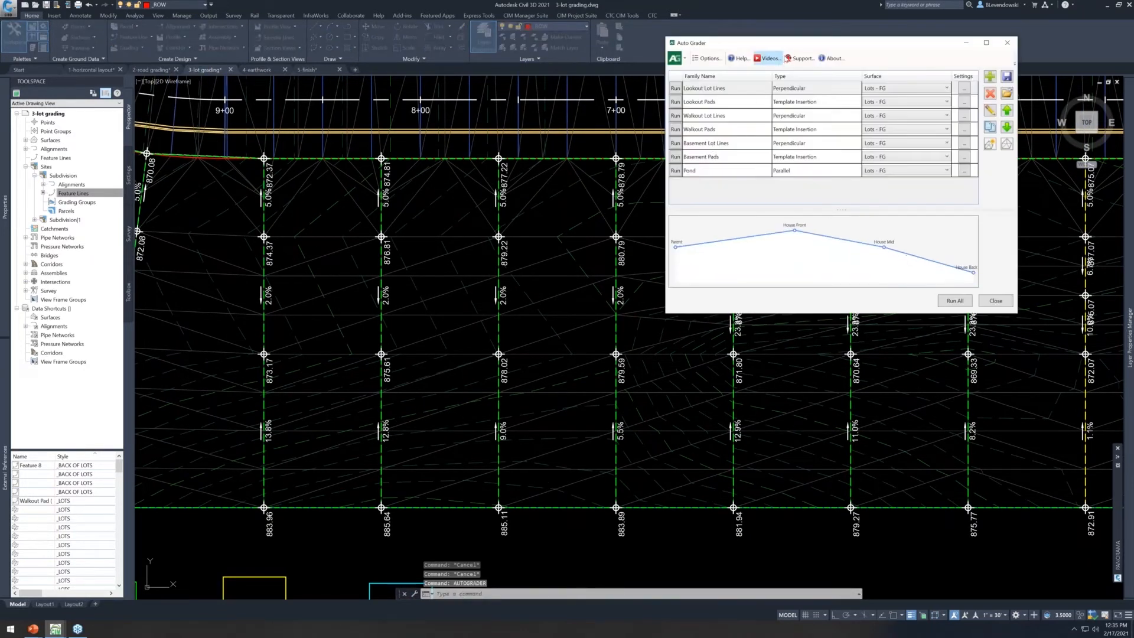
pyautogui.moveTo(770, 50)
pyautogui.mouseDown()
pyautogui.moveTo(398, 73)
pyautogui.moveTo(296, 111)
pyautogui.mouseUp()
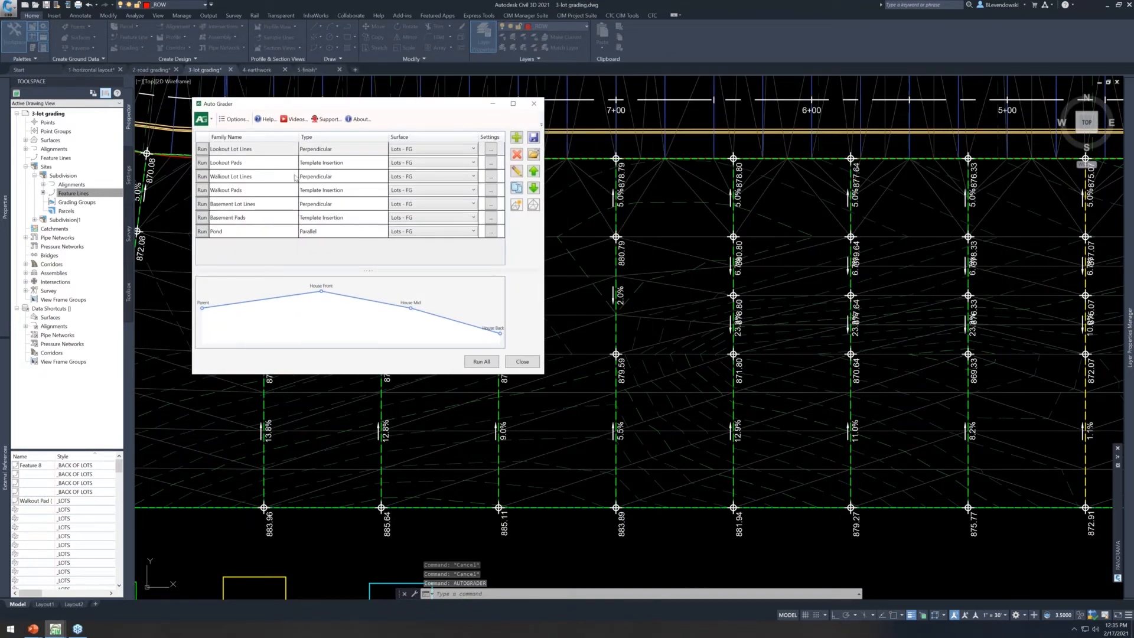
pyautogui.click(235, 205)
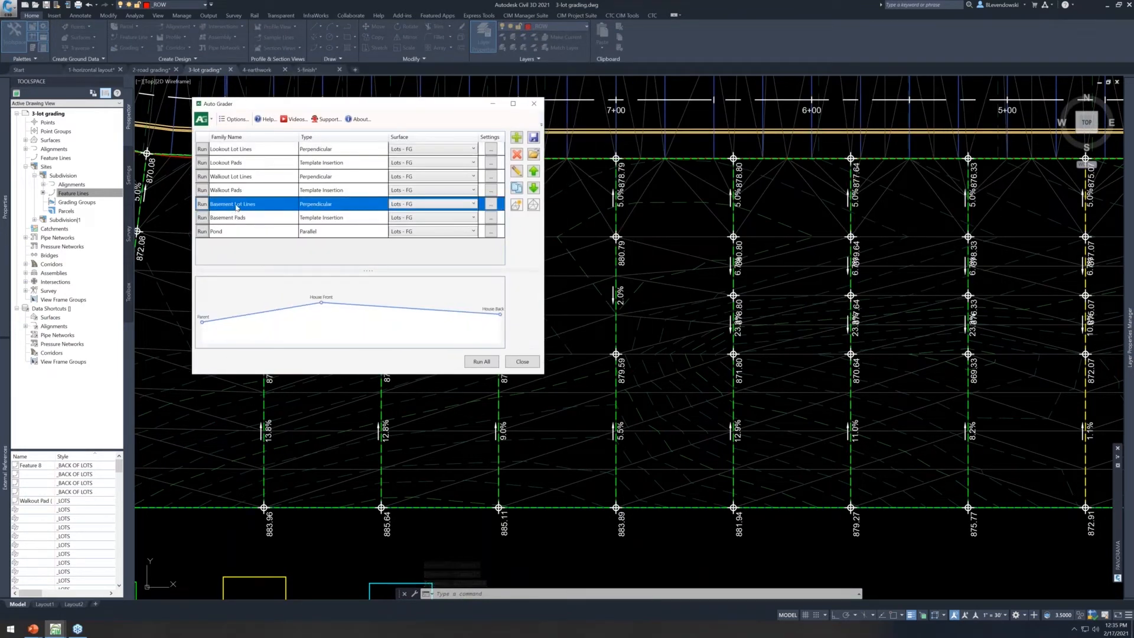
pyautogui.doubleClick(235, 203)
pyautogui.moveTo(683, 36); pyautogui.dragTo(373, 66)
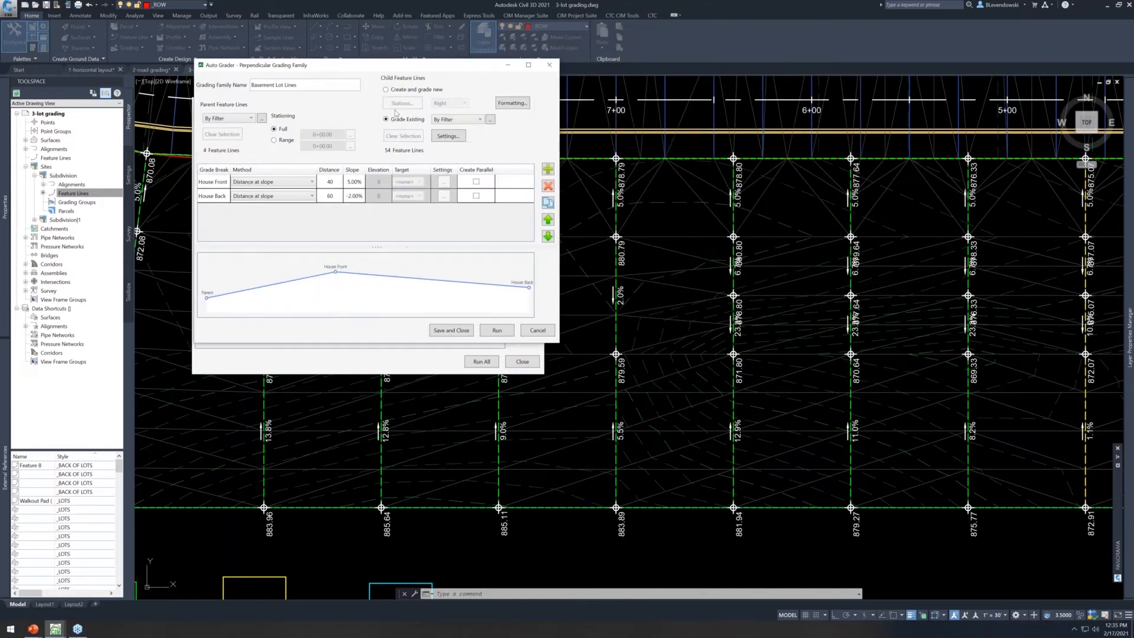
pyautogui.click(391, 152)
pyautogui.click(490, 120)
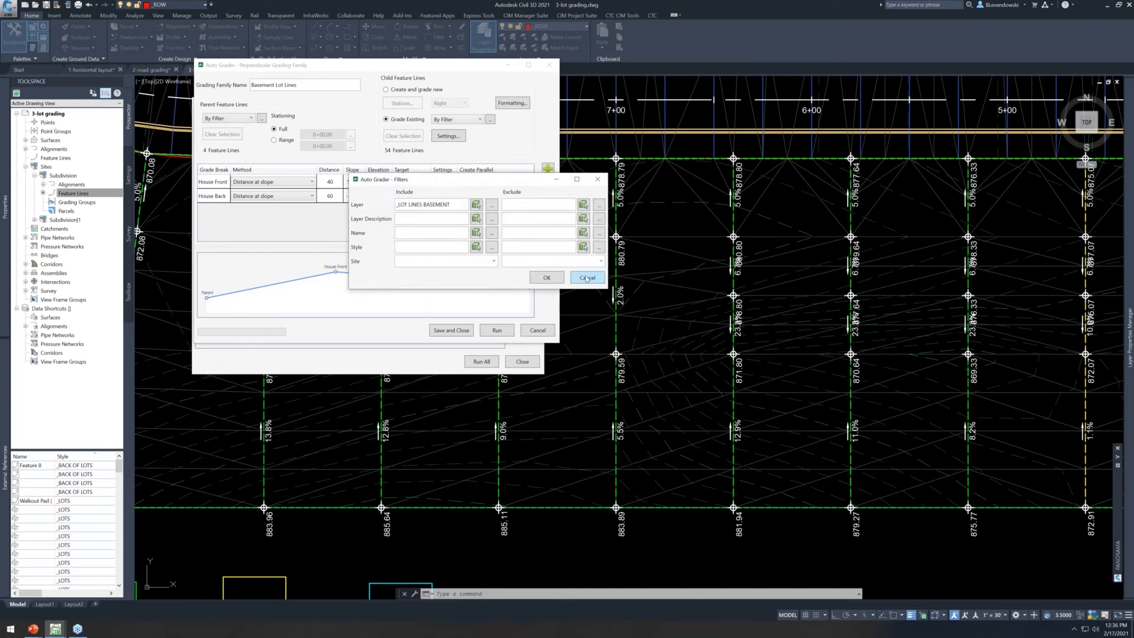
pyautogui.click(586, 278)
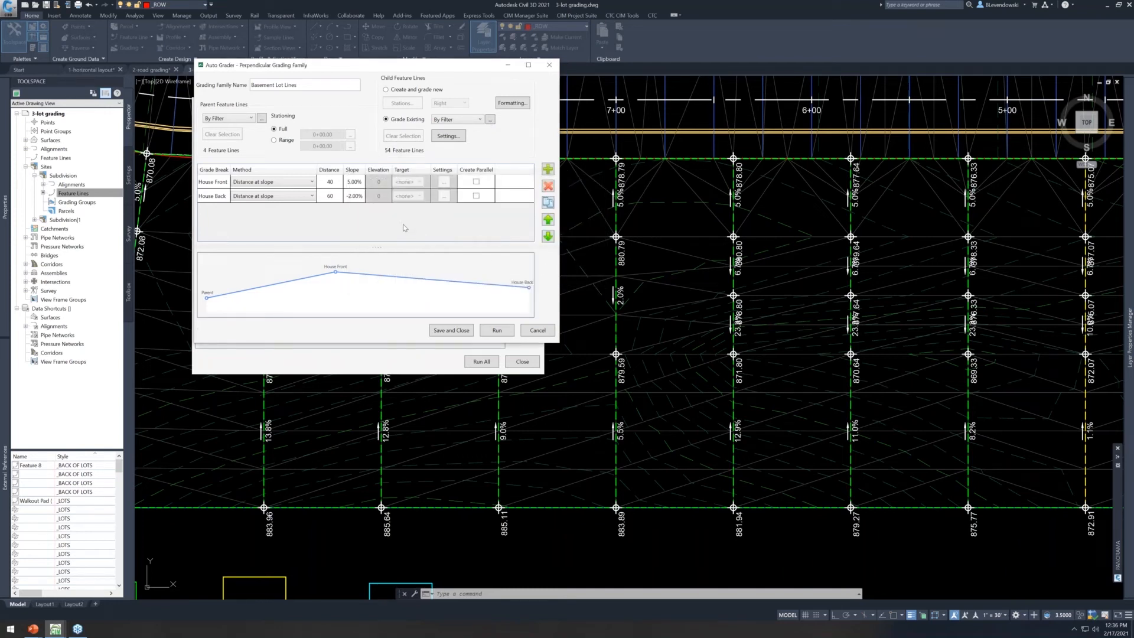
# Save the Basement Lot Lines grading family and run it on the Lots - FG surface
pyautogui.click(446, 331)
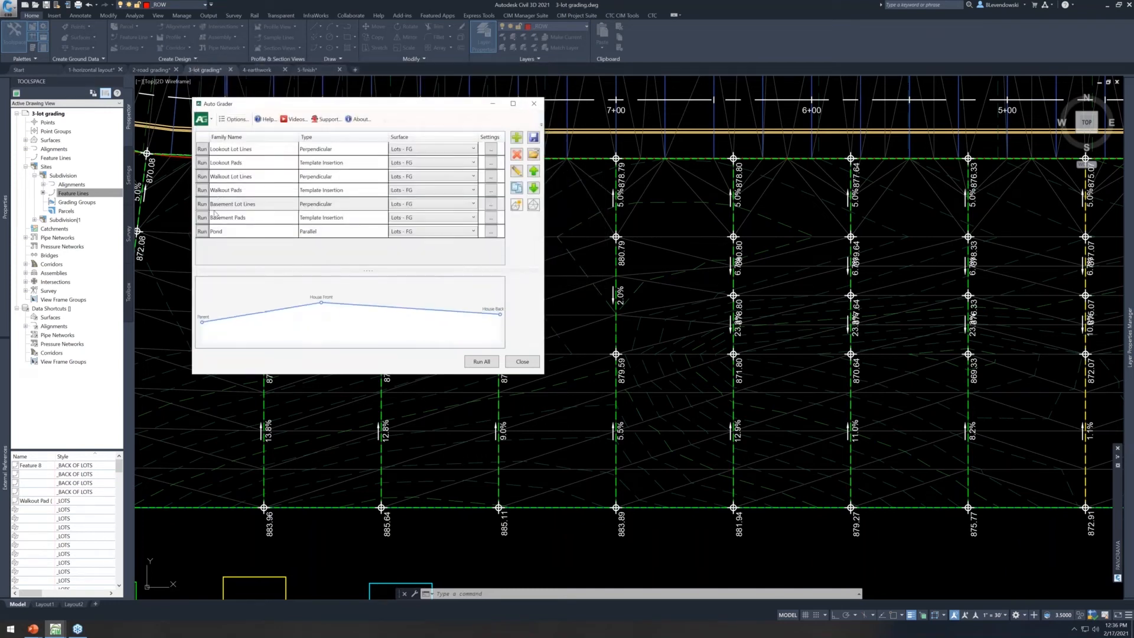
pyautogui.click(202, 204)
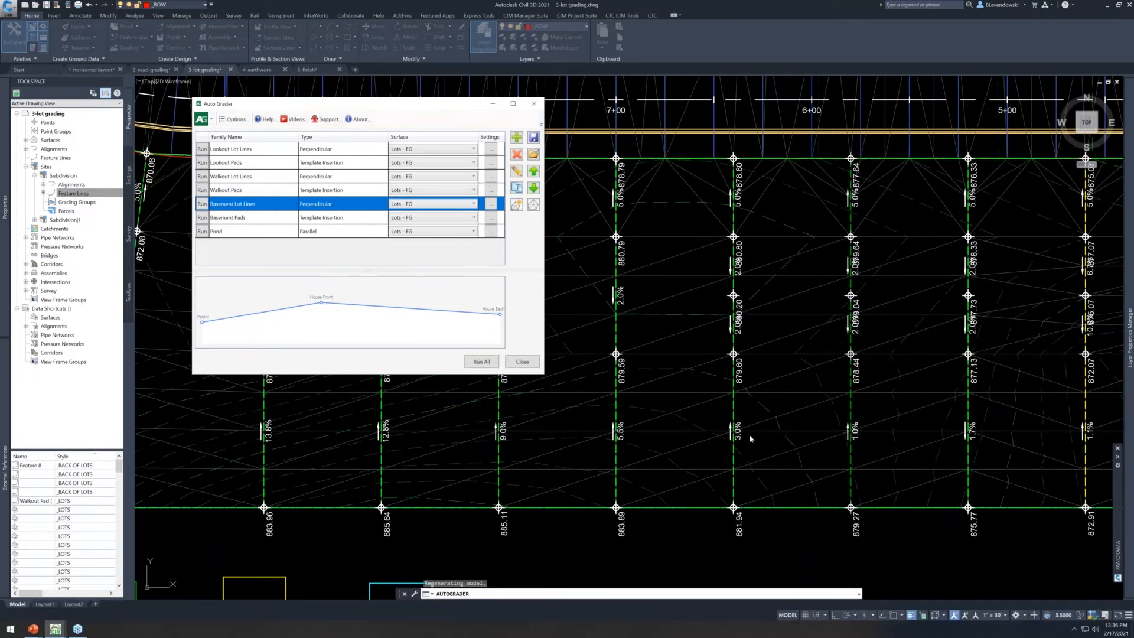
pyautogui.click(522, 362)
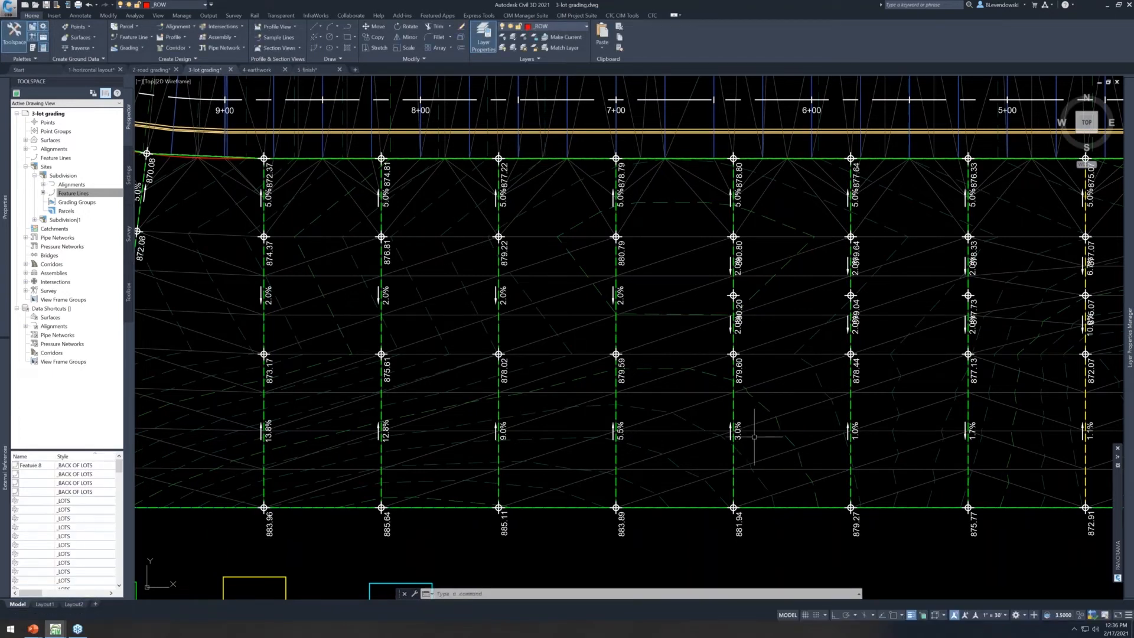
# Examine the slope labels and spot elevations along the lot lines south of the road, on the northern lots and around the southwest bend
pyautogui.scroll(-2, 739, 436)
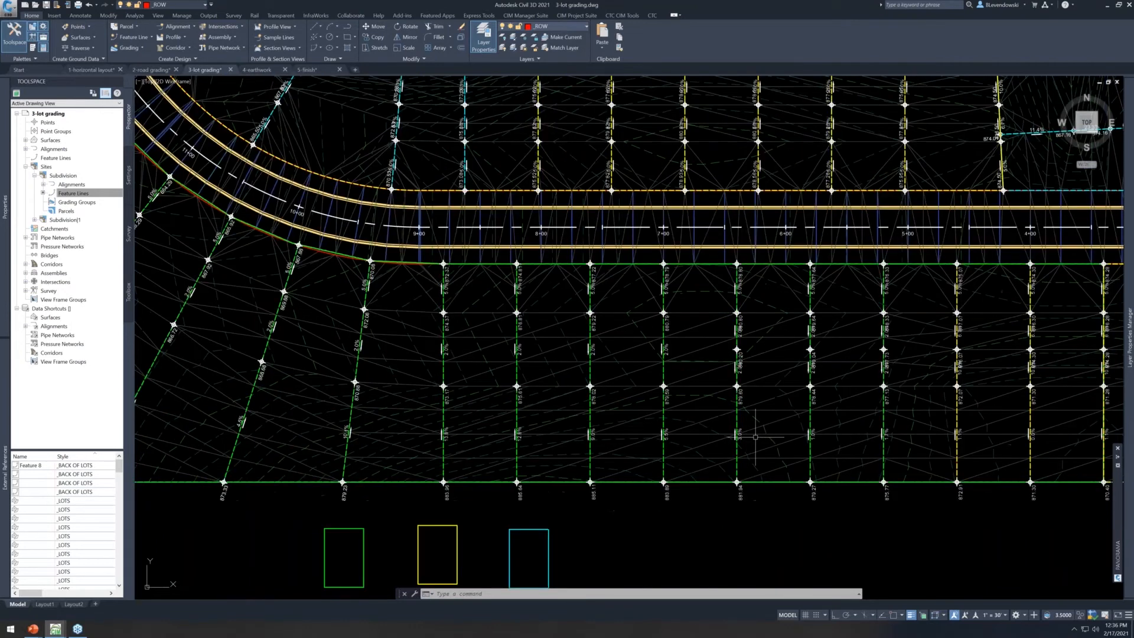
pyautogui.scroll(-2, 775, 449)
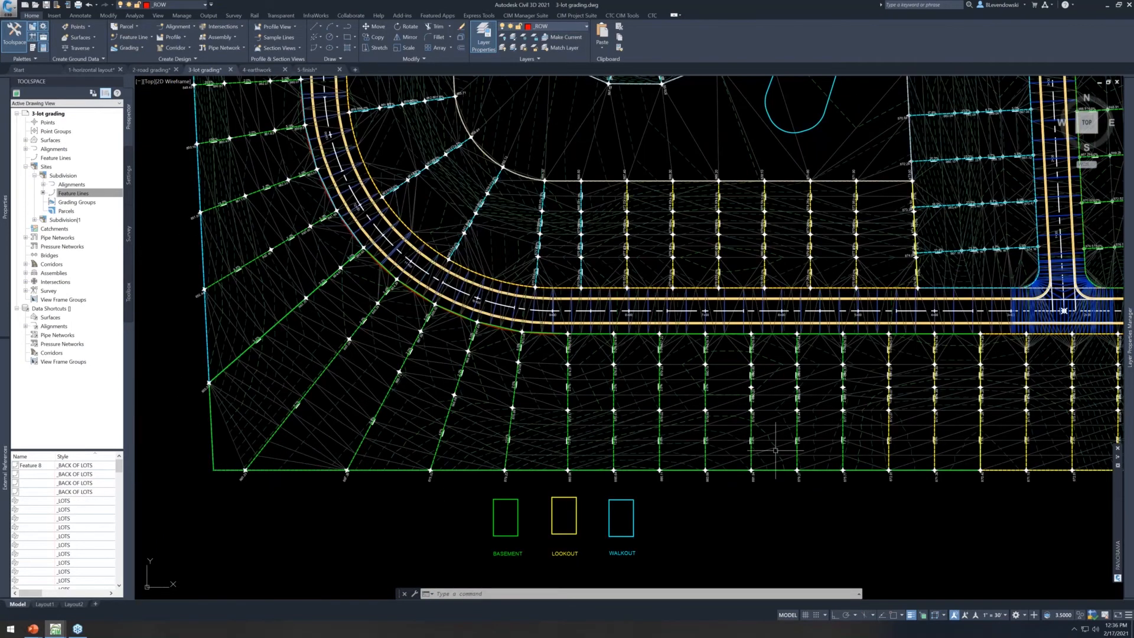
pyautogui.scroll(-2, 776, 450)
pyautogui.moveTo(803, 351); pyautogui.dragTo(625, 298, button='middle')
pyautogui.scroll(3, 768, 330)
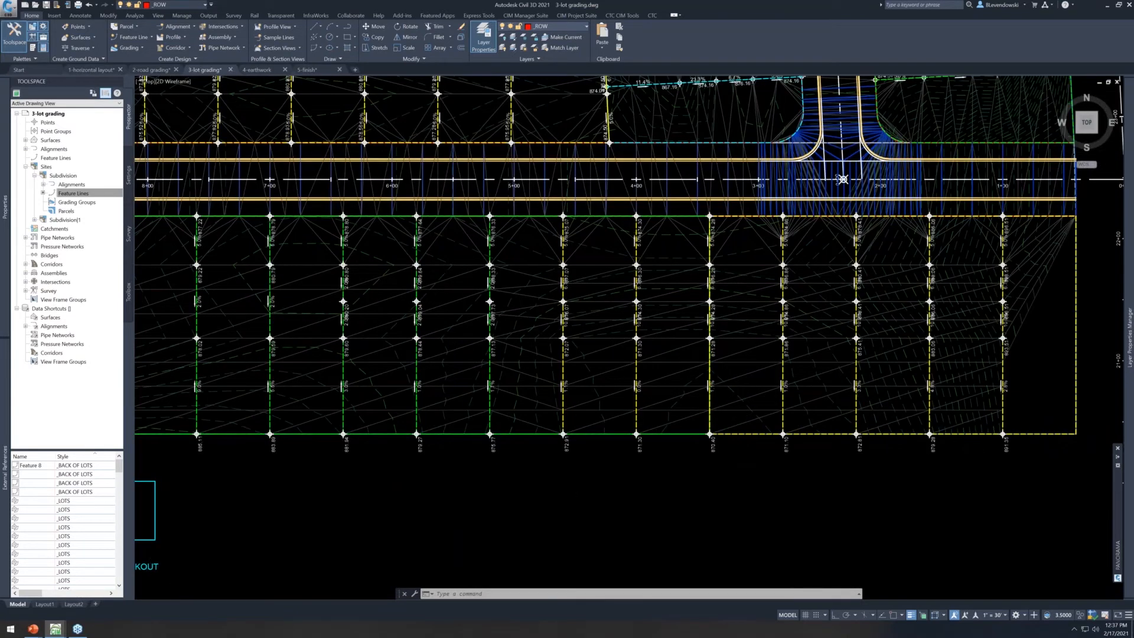
pyautogui.scroll(-4, 843, 179)
pyautogui.moveTo(532, 230); pyautogui.dragTo(574, 452, button='middle')
pyautogui.moveTo(387, 86); pyautogui.dragTo(408, 243, button='middle')
pyautogui.scroll(5, 408, 243)
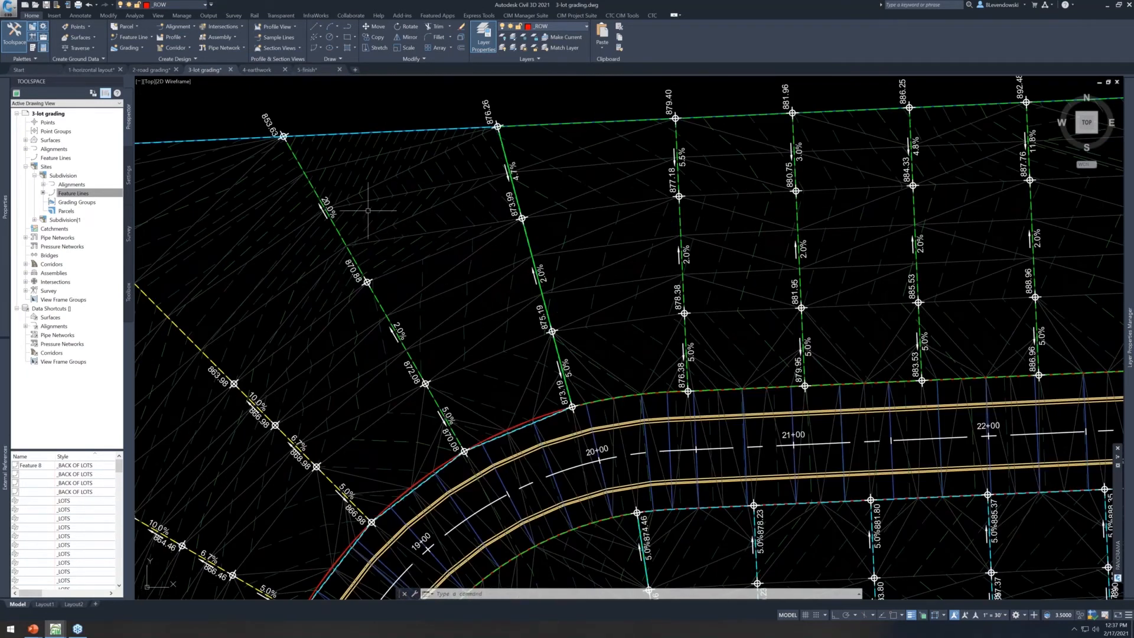
pyautogui.moveTo(343, 219); pyautogui.dragTo(280, 259, button='middle')
pyautogui.moveTo(569, 266); pyautogui.dragTo(323, 283, button='middle')
pyautogui.moveTo(738, 295); pyautogui.dragTo(707, 297, button='middle')
pyautogui.scroll(-5, 612, 263)
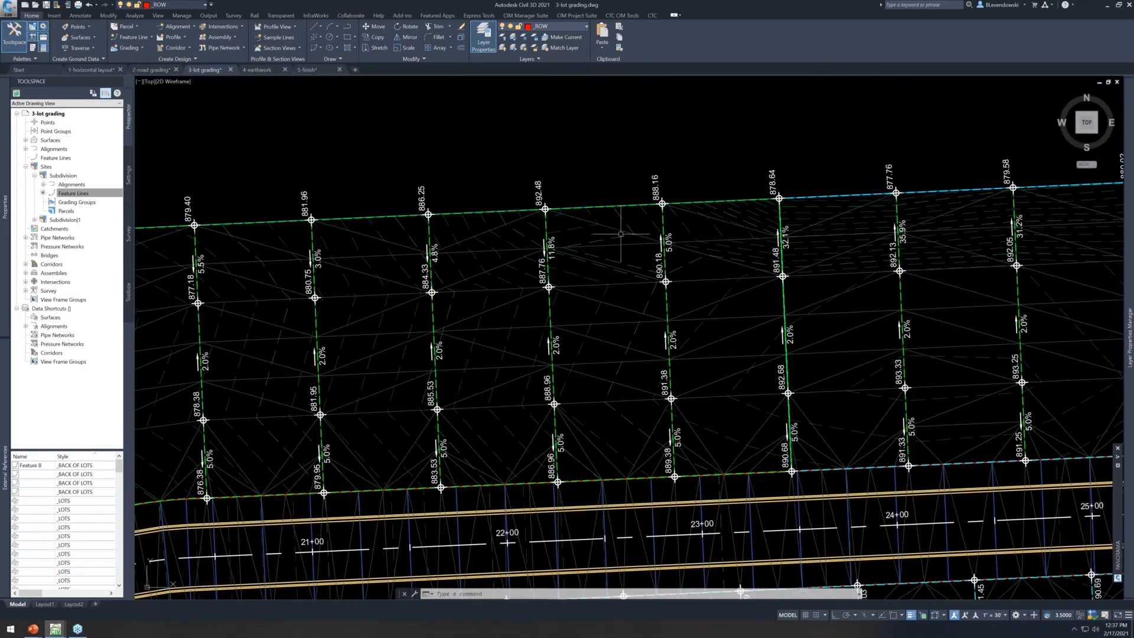
pyautogui.moveTo(591, 453); pyautogui.dragTo(604, 173, button='middle')
pyautogui.scroll(6, 475, 541)
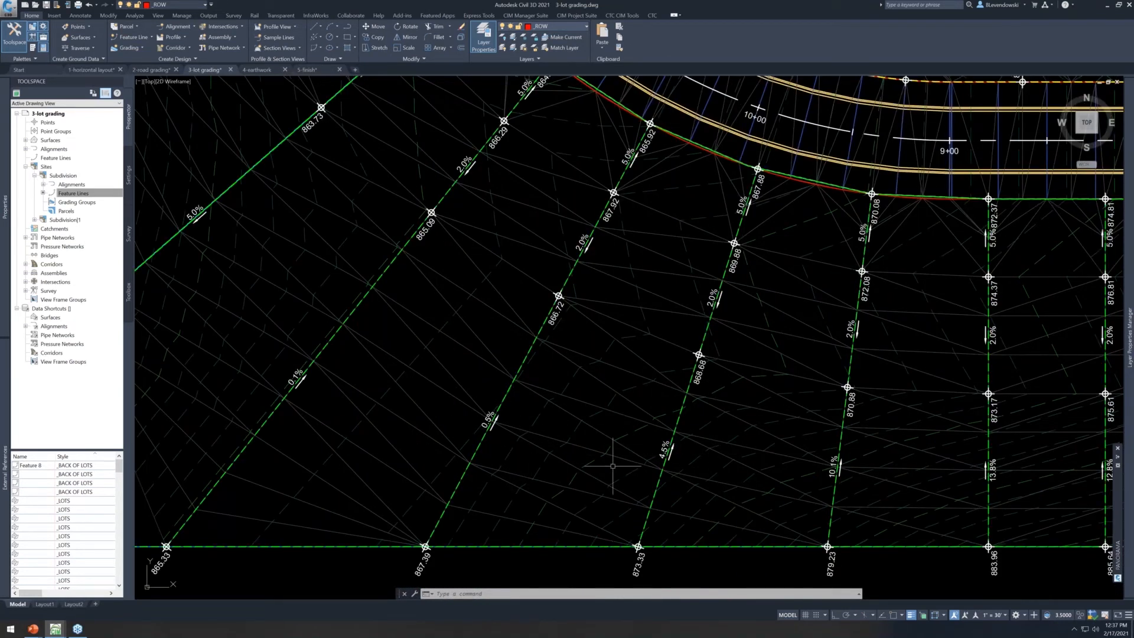
pyautogui.moveTo(634, 356)
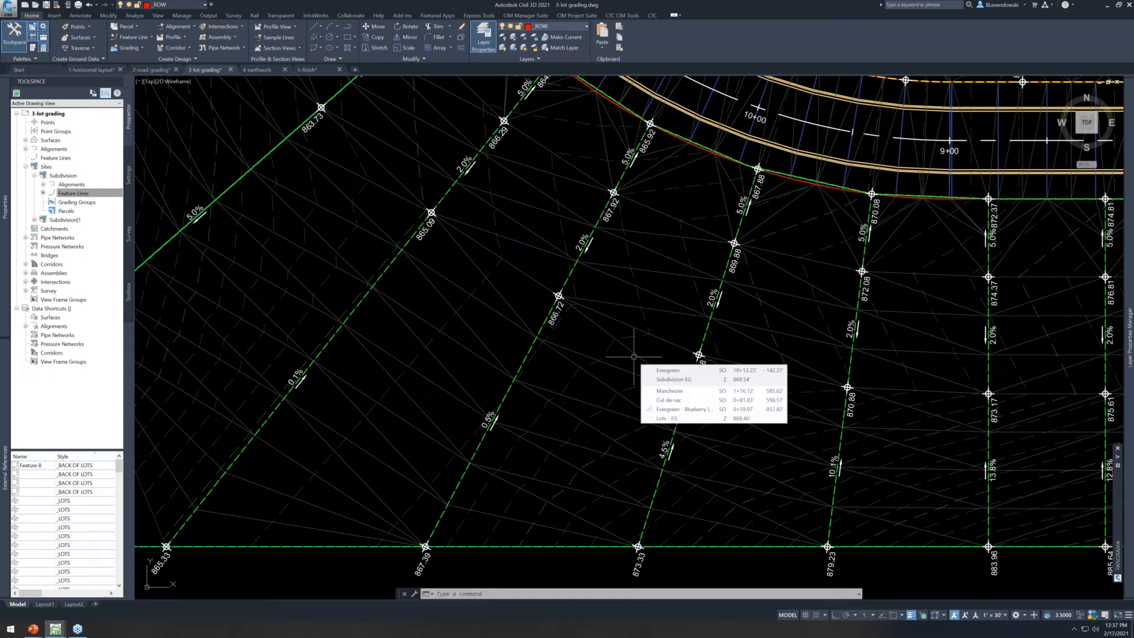
pyautogui.press('Escape')
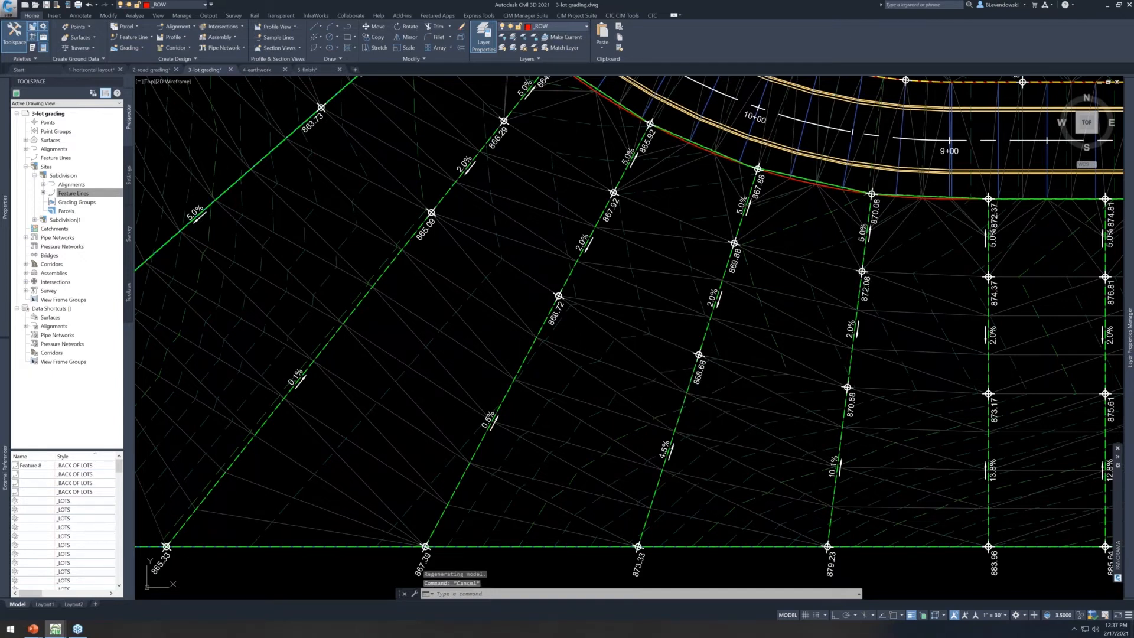
pyautogui.click(652, 346)
pyautogui.rightClick(652, 346)
pyautogui.click(679, 450)
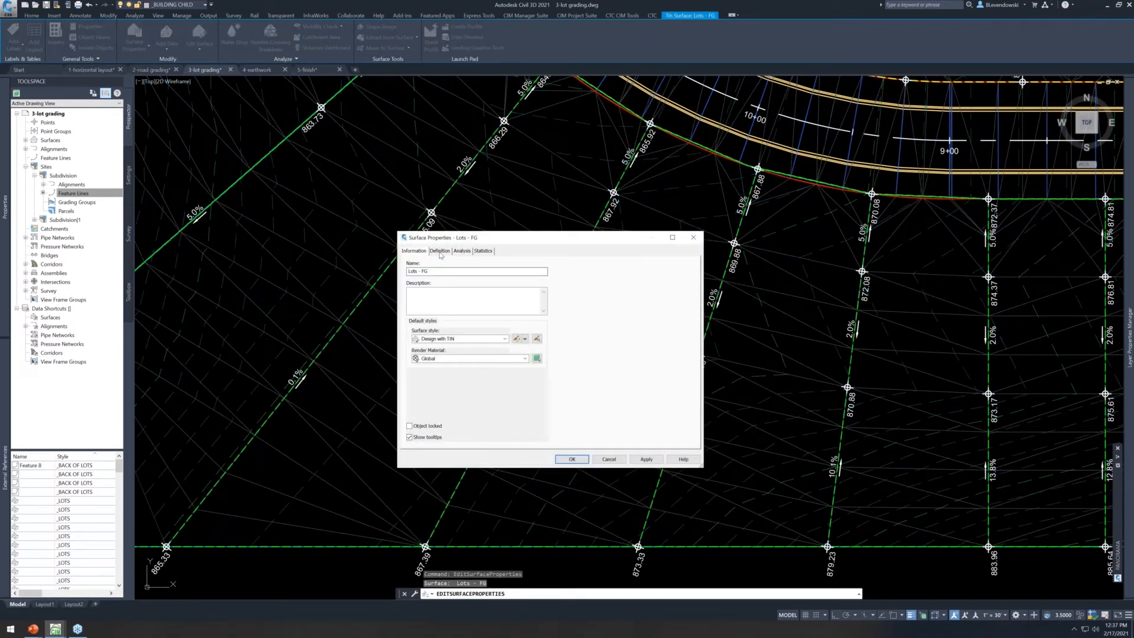
pyautogui.click(611, 461)
pyautogui.press('Escape')
pyautogui.press('Escape')
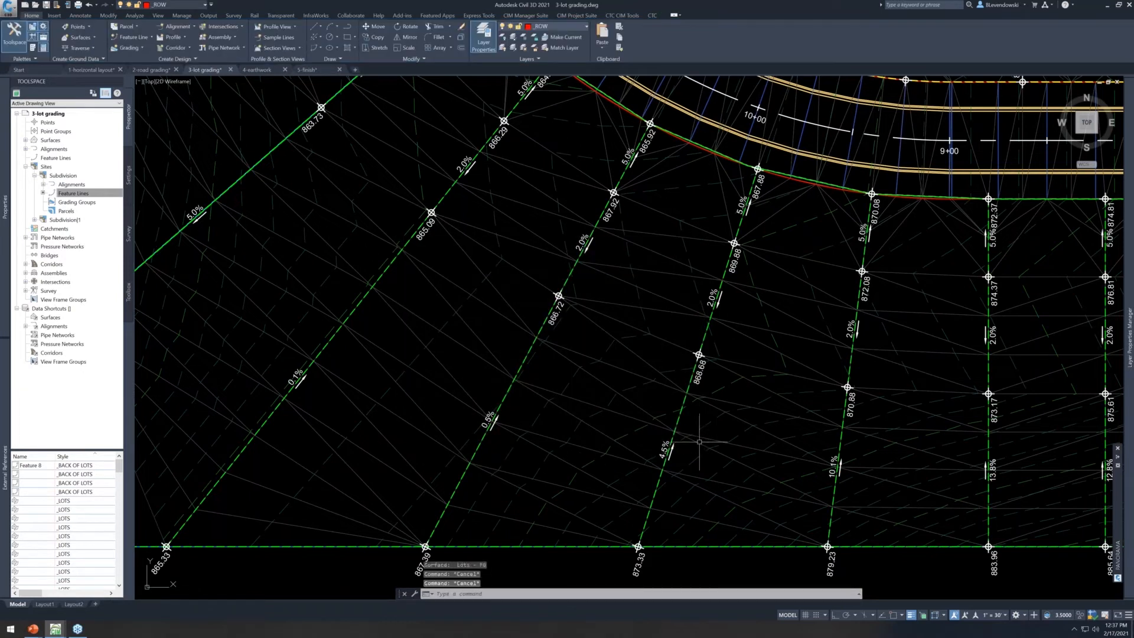
# Draw an open polyline across the rear of the lots around the southwest bend, crossing their side lot lines
pyautogui.write('pl')
pyautogui.press('Return')
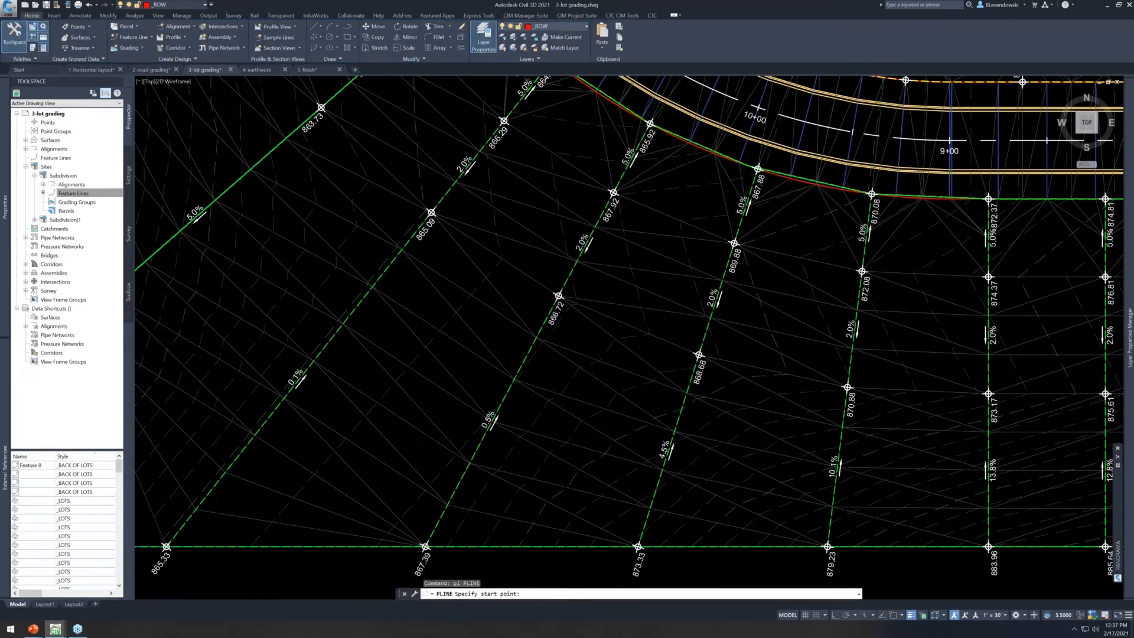
pyautogui.scroll(-2, 701, 477)
pyautogui.scroll(4, 702, 473)
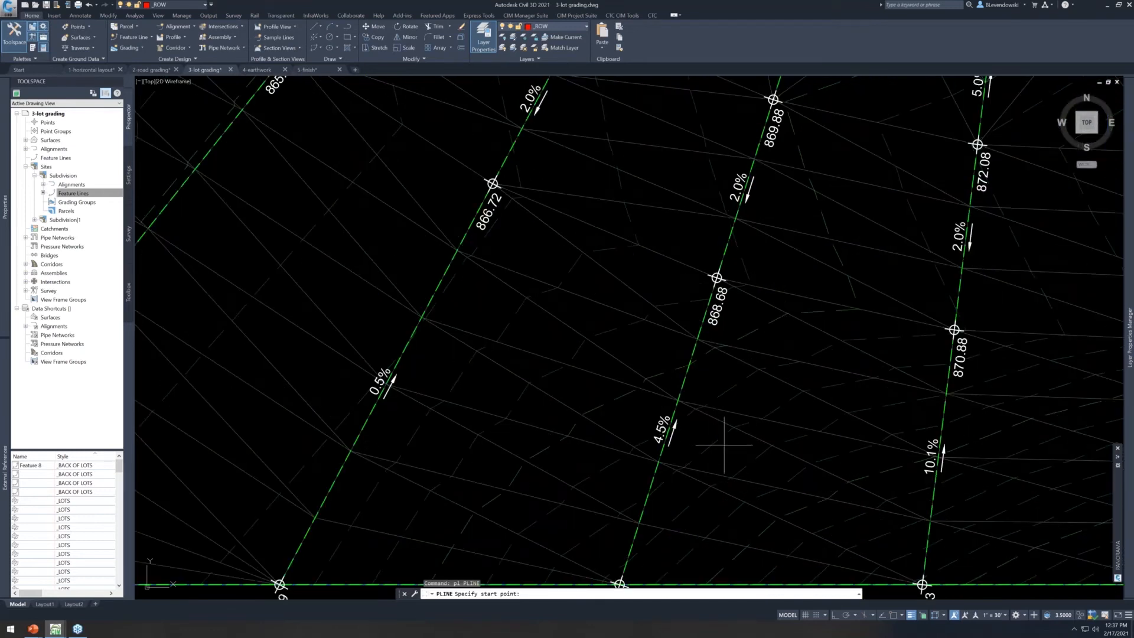
pyautogui.click(744, 453)
pyautogui.scroll(-4, 741, 452)
pyautogui.click(605, 425)
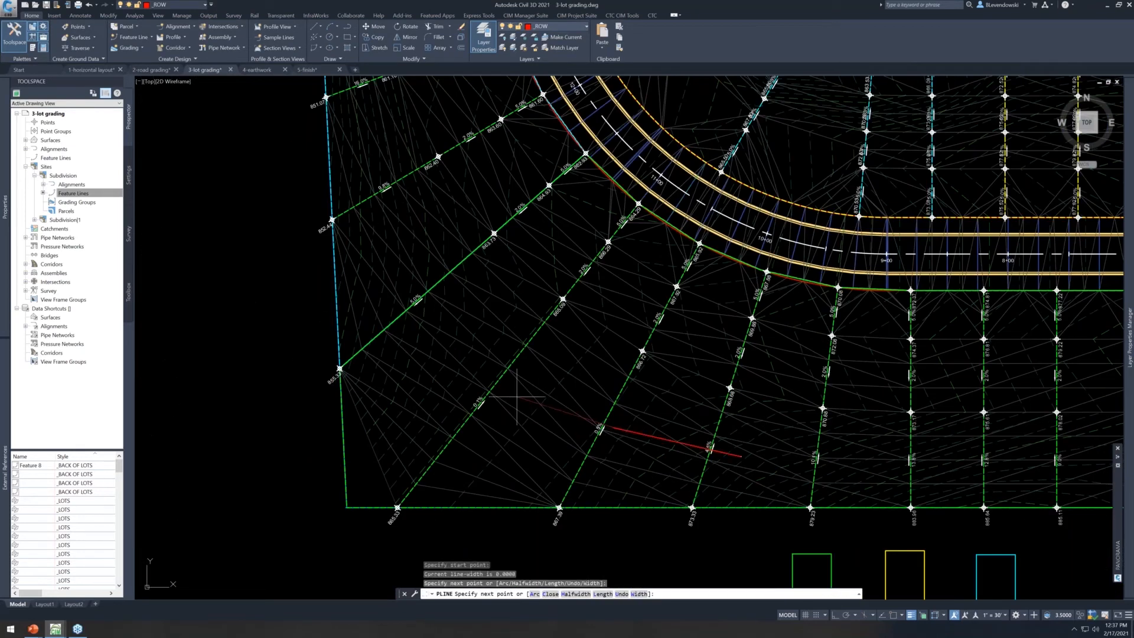
pyautogui.click(515, 395)
pyautogui.click(455, 350)
pyautogui.click(413, 302)
pyautogui.click(377, 222)
pyautogui.click(358, 165)
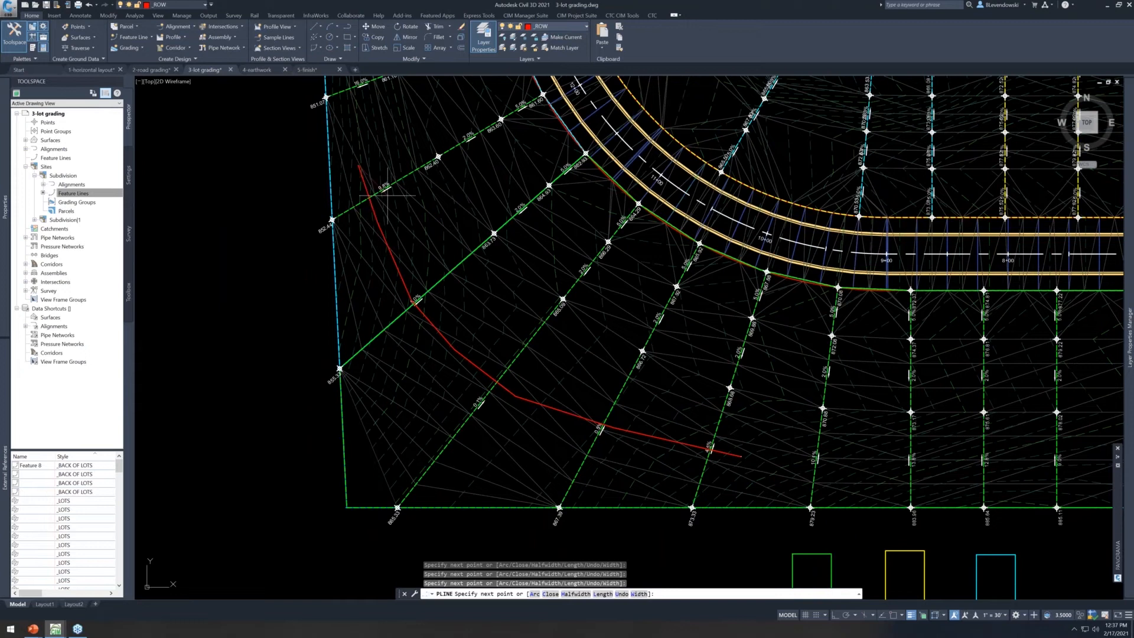
pyautogui.press('Return')
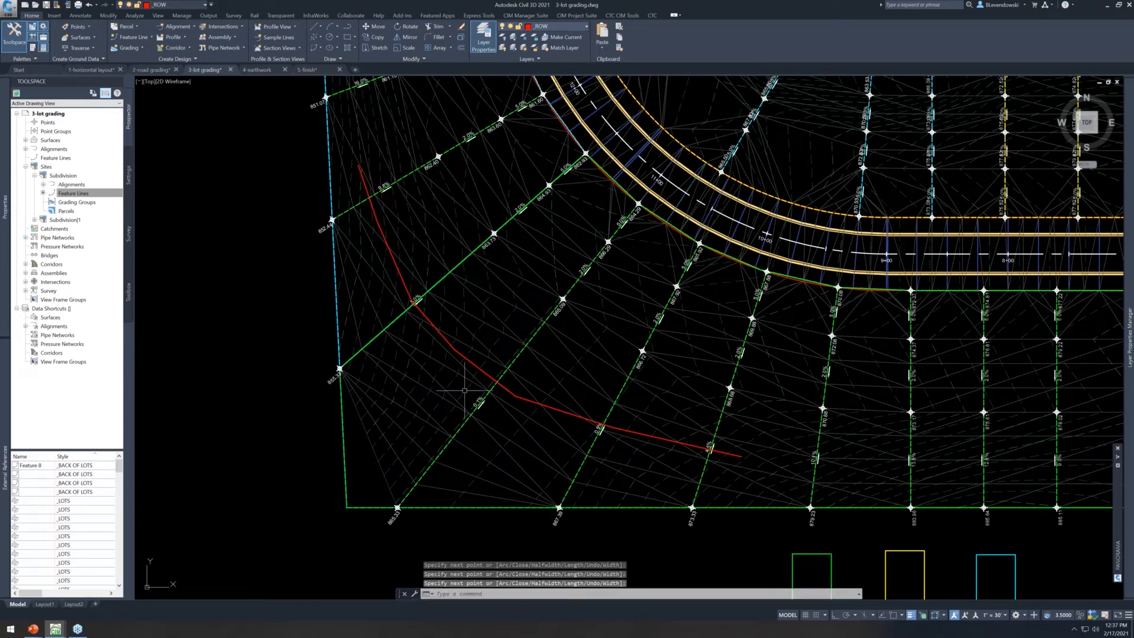
pyautogui.press('Return')
pyautogui.click(465, 360)
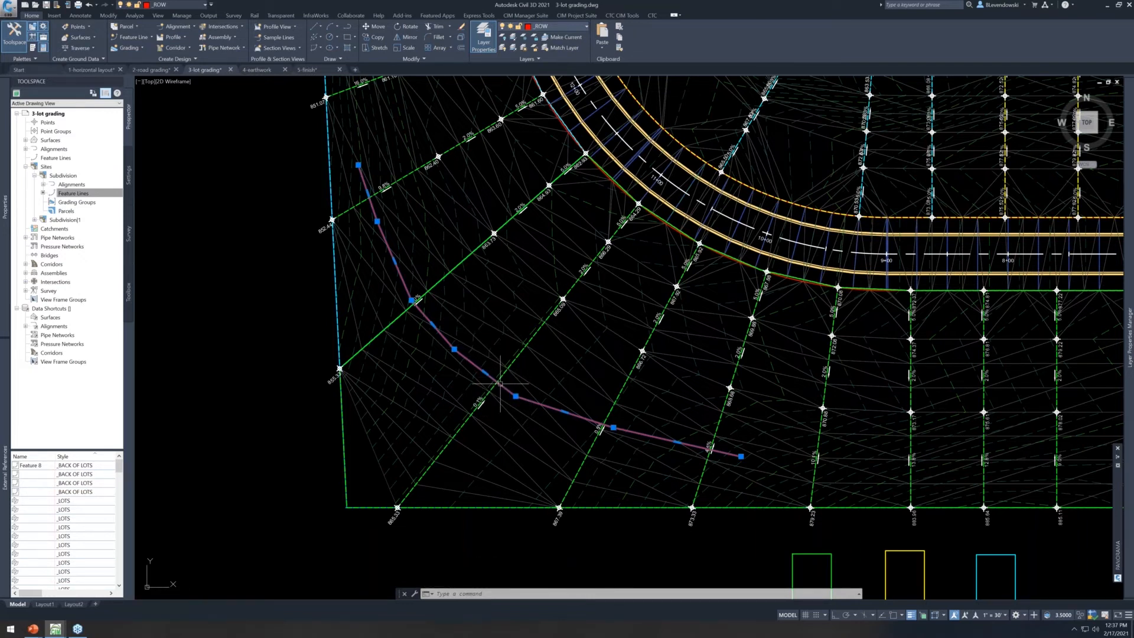
# Examine the split point resolution options for feature line crossings in the Subdivision site's feature line properties
pyautogui.scroll(1, 500, 384)
pyautogui.scroll(2, 529, 381)
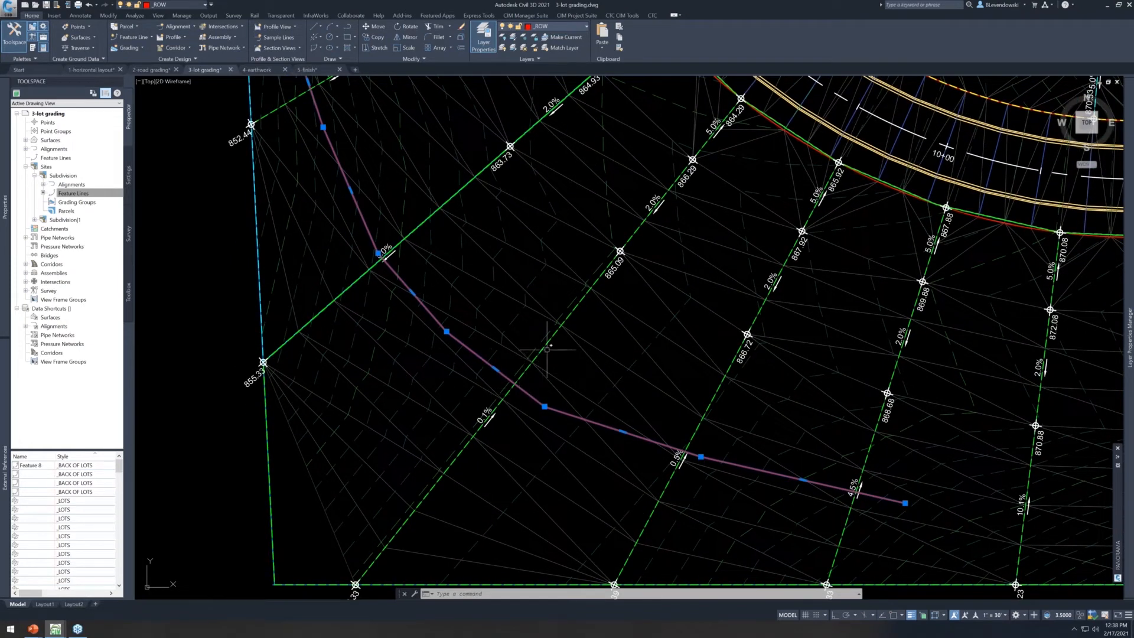
pyautogui.press('Escape')
pyautogui.press('Escape')
pyautogui.click(546, 348)
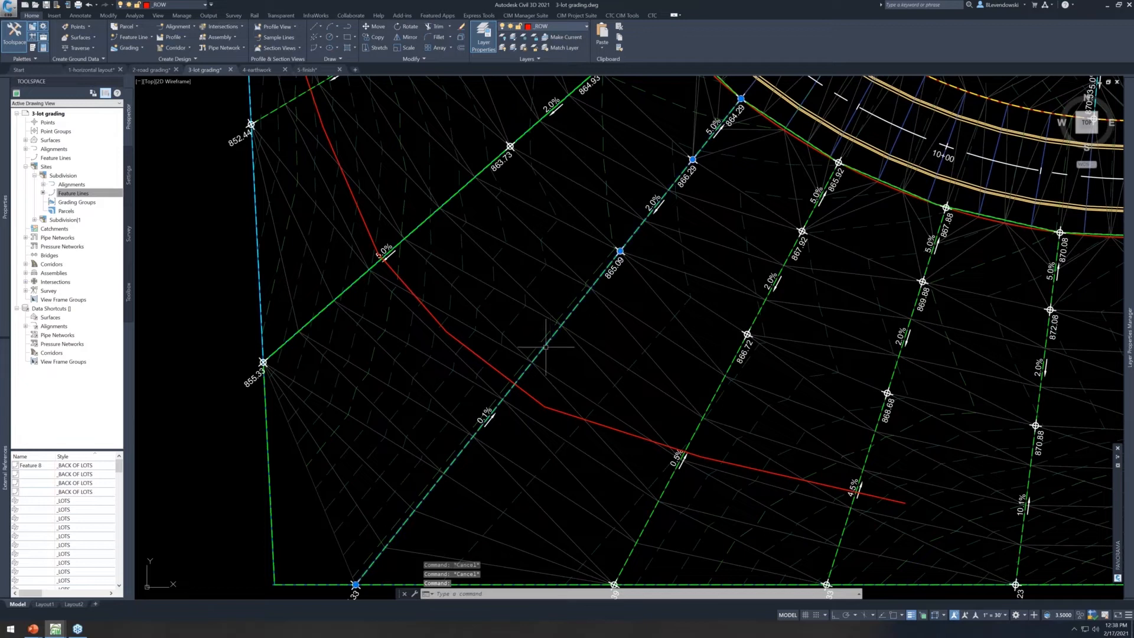
pyautogui.rightClick(83, 195)
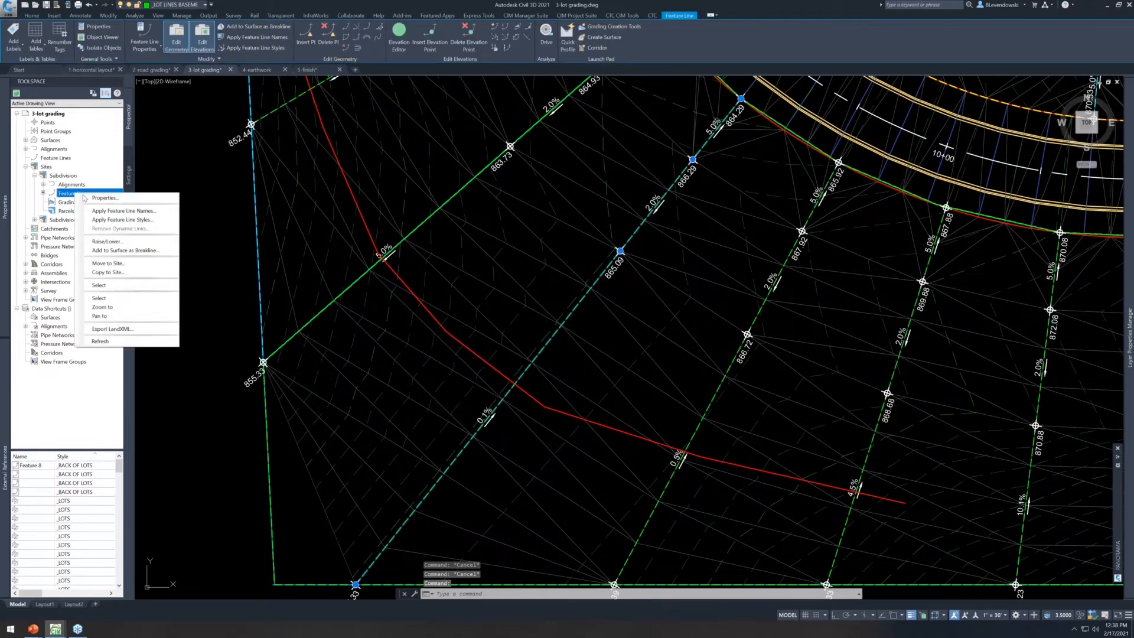
pyautogui.click(115, 198)
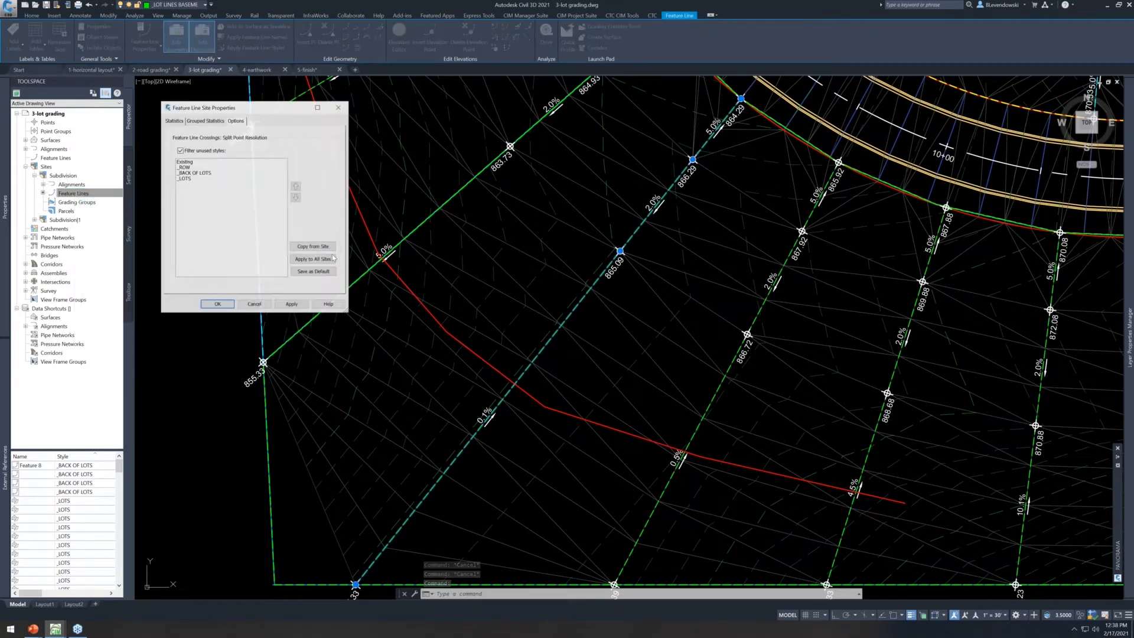
pyautogui.moveTo(266, 110); pyautogui.dragTo(378, 158)
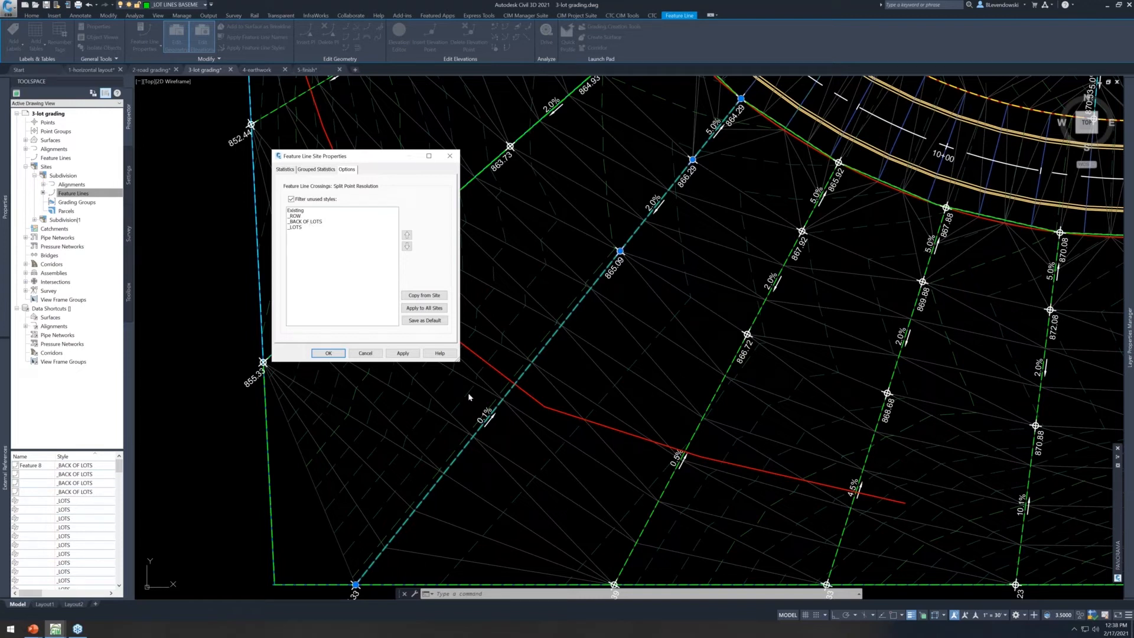
pyautogui.click(368, 353)
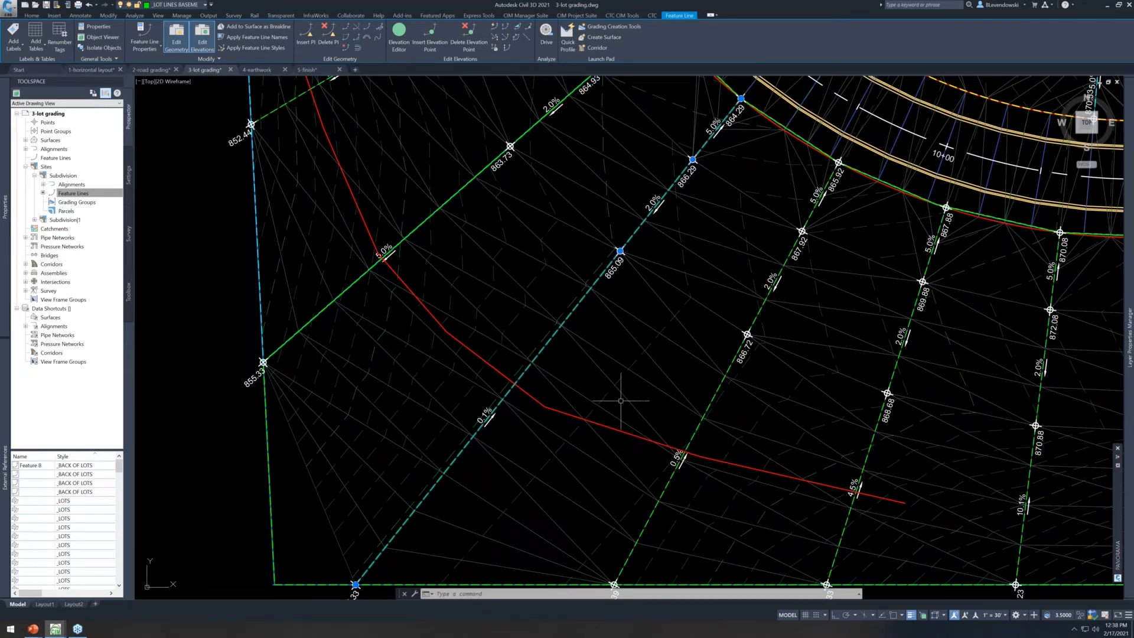
pyautogui.press('Escape')
pyautogui.press('Escape')
pyautogui.press('Escape')
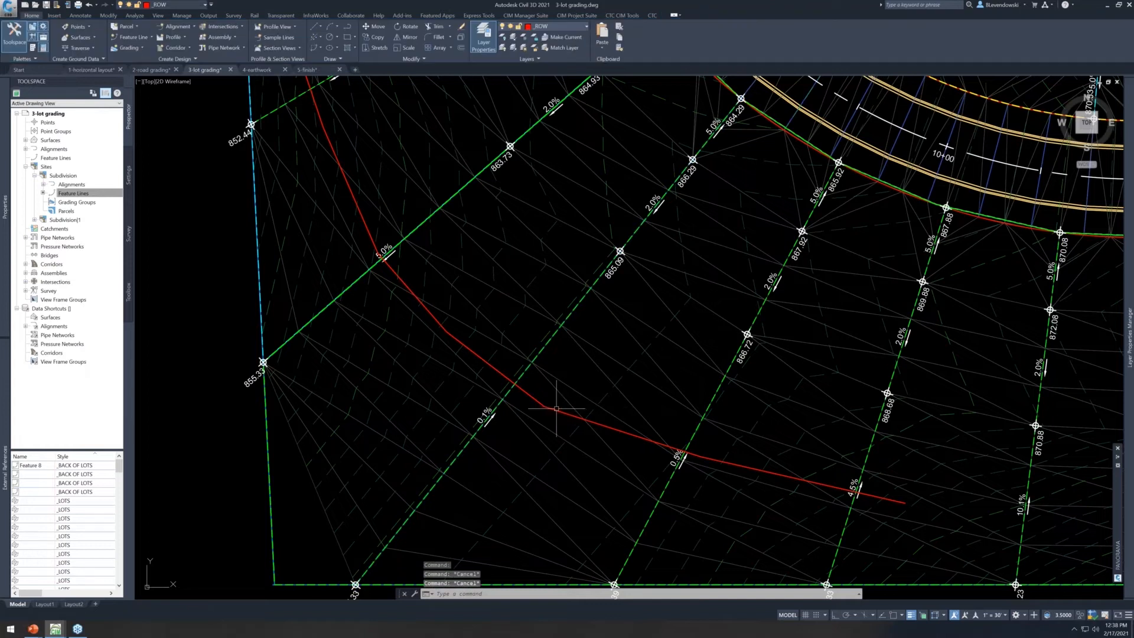
# Move the easternmost interior lot line south of the road to the _LOT LINES MANUAL layer
pyautogui.click(549, 408)
pyautogui.scroll(-6, 816, 433)
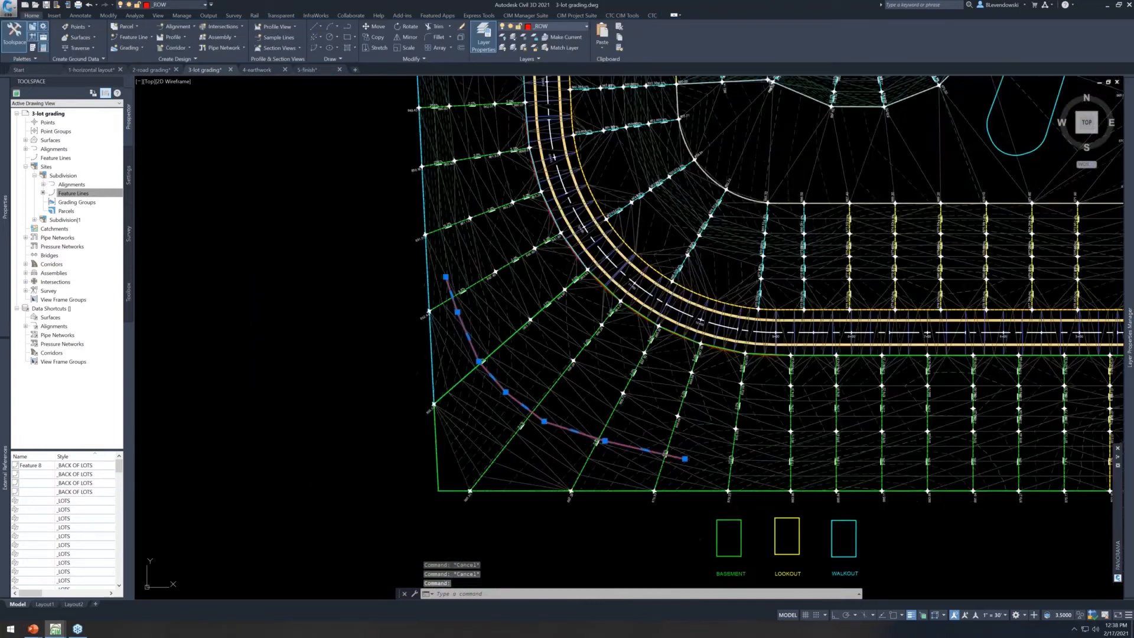
pyautogui.moveTo(826, 433); pyautogui.dragTo(505, 443, button='middle')
pyautogui.scroll(4, 778, 465)
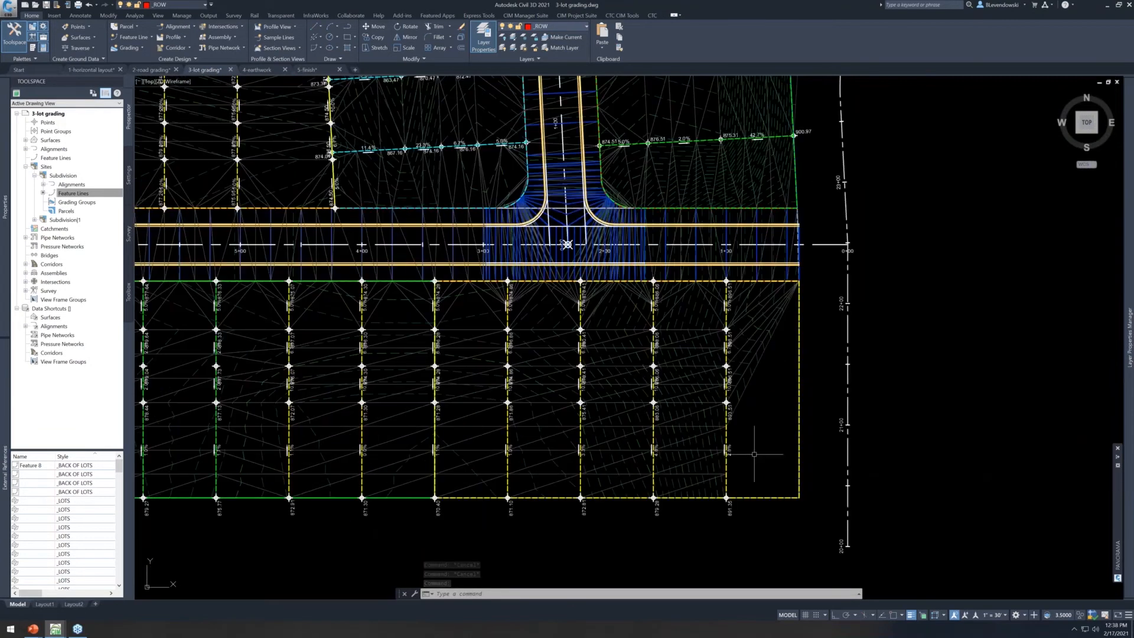
pyautogui.moveTo(719, 451); pyautogui.dragTo(650, 437, button='middle')
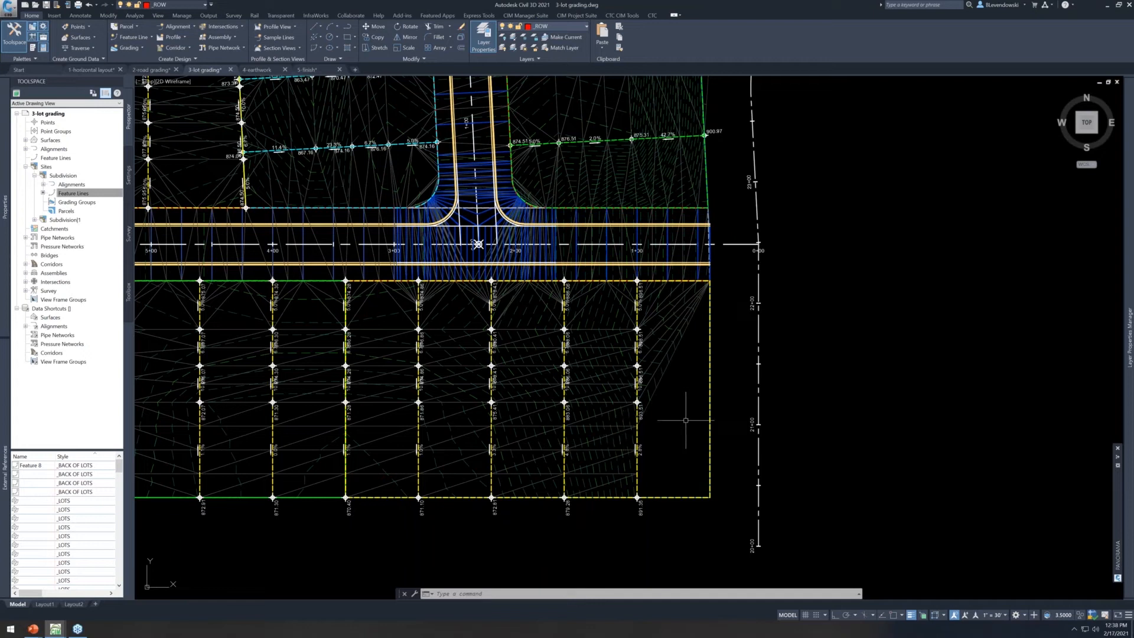
pyautogui.moveTo(675, 429); pyautogui.dragTo(720, 427, button='middle')
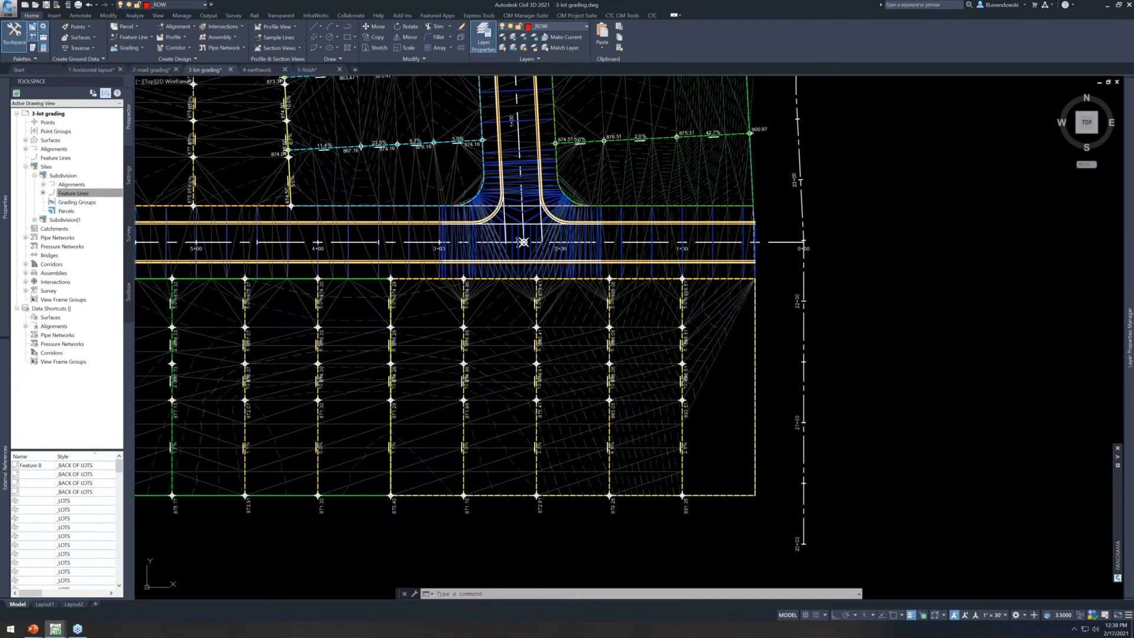
pyautogui.press('Escape')
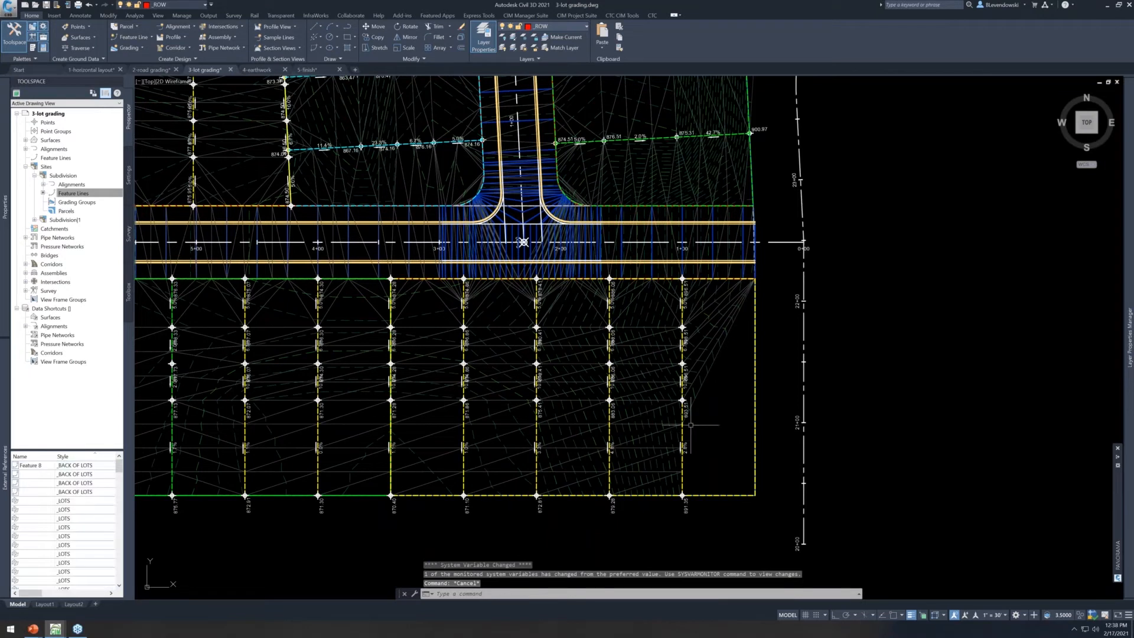
pyautogui.click(682, 429)
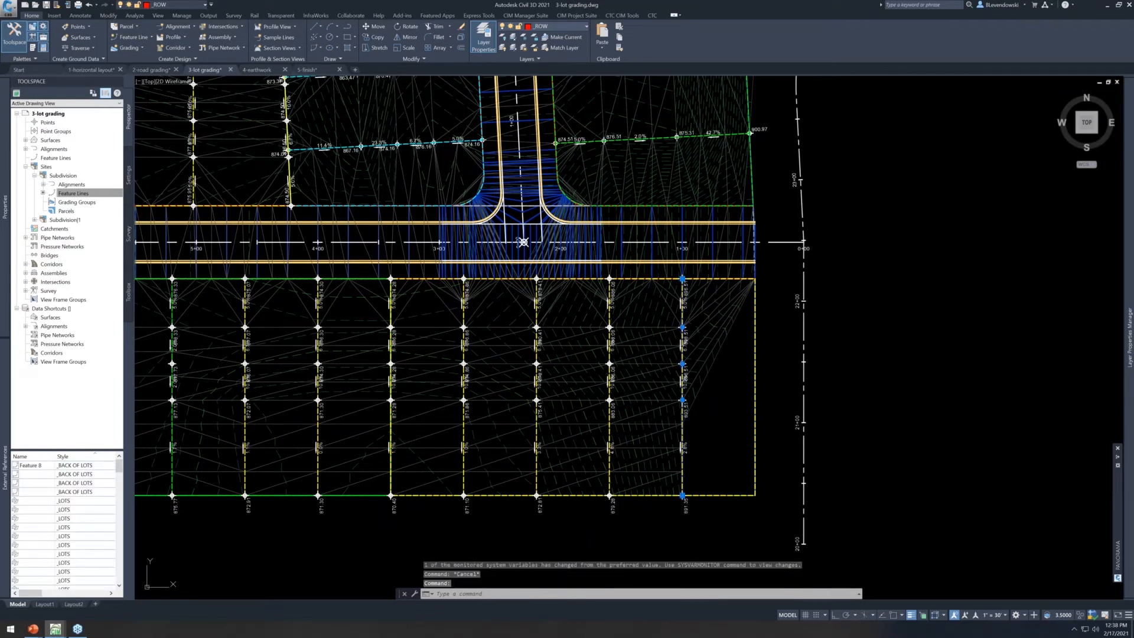
pyautogui.moveTo(720, 397); pyautogui.dragTo(746, 400, button='middle')
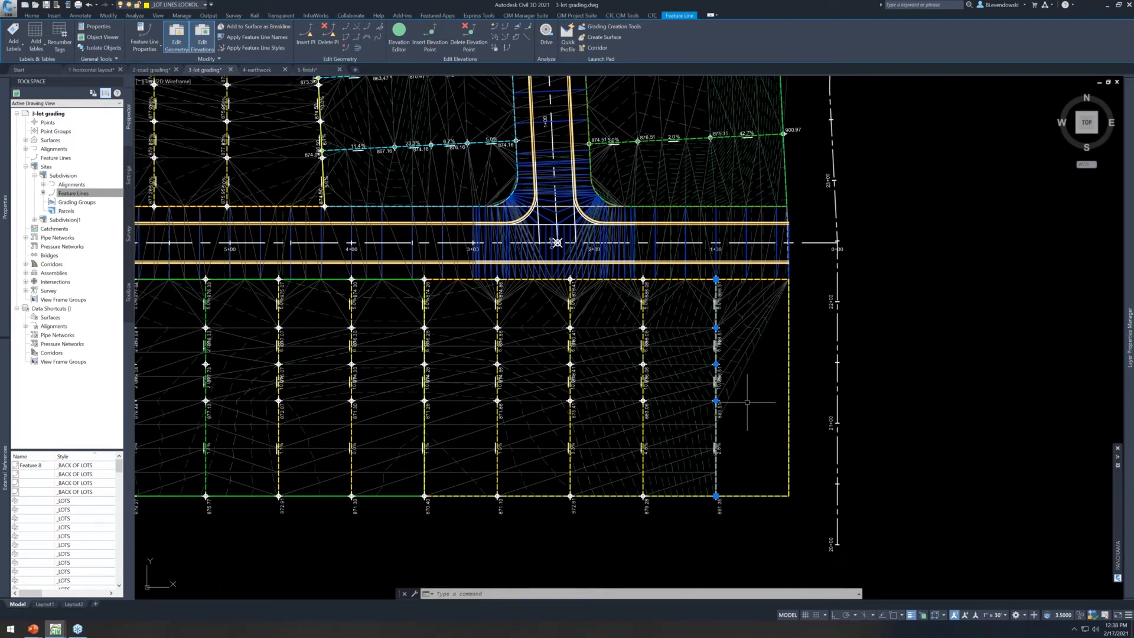
pyautogui.click(177, 5)
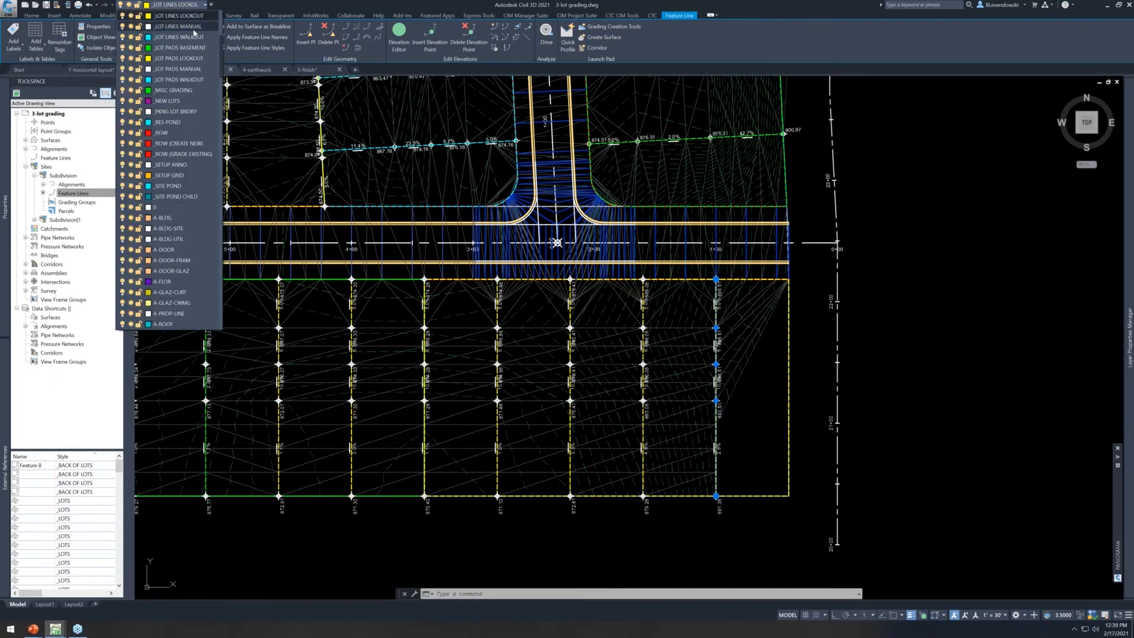
pyautogui.scroll(2, 188, 45)
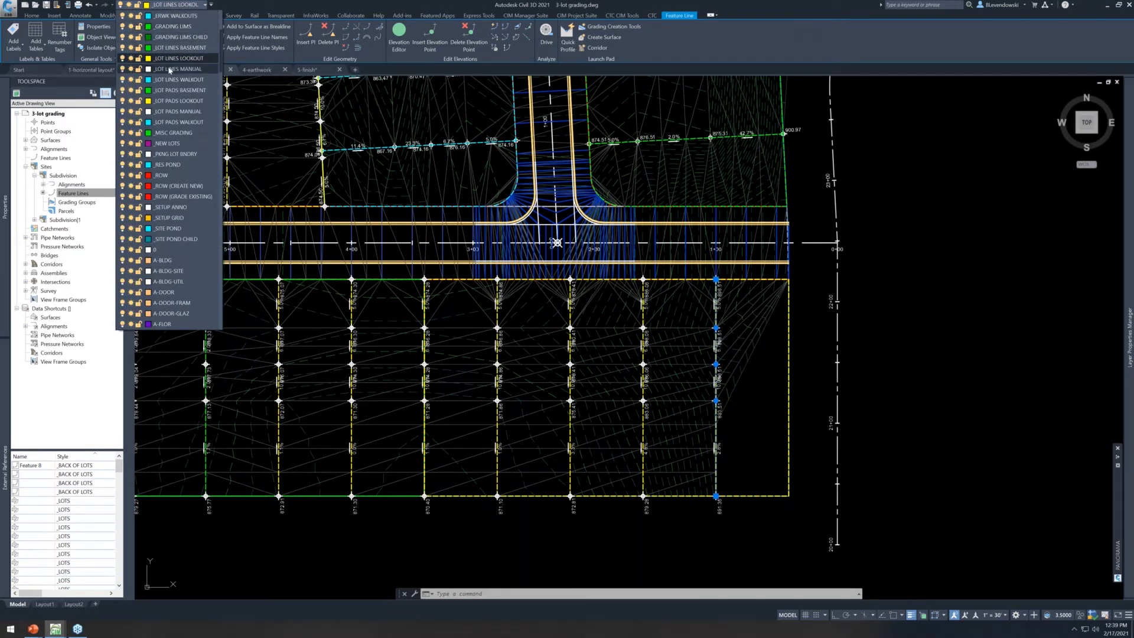
pyautogui.click(169, 70)
pyautogui.click(716, 384)
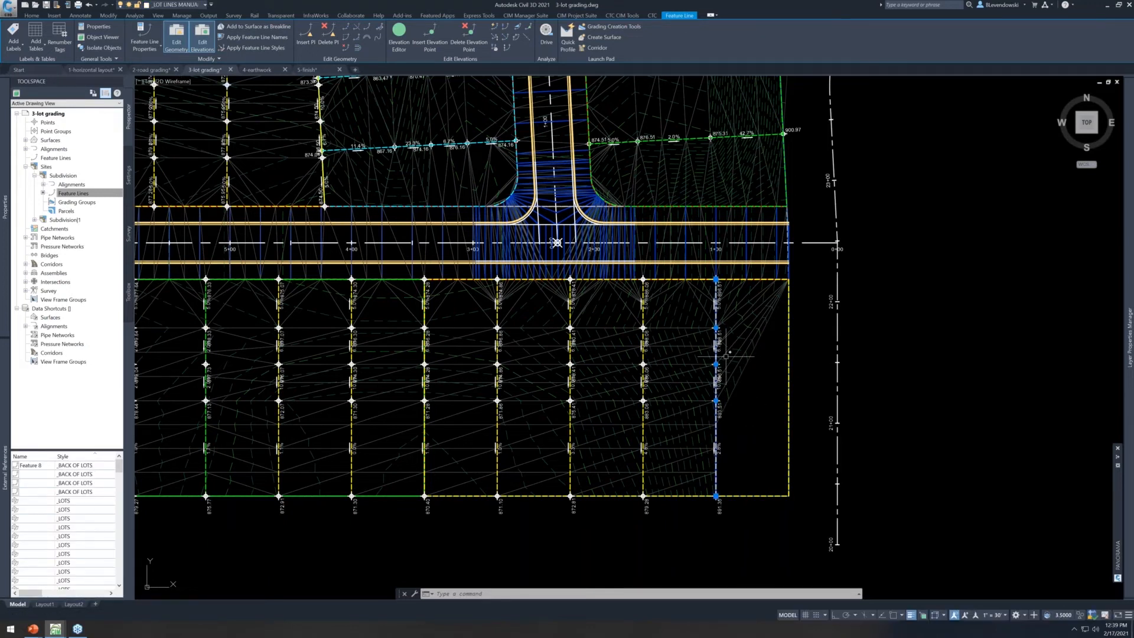
pyautogui.scroll(2, 725, 354)
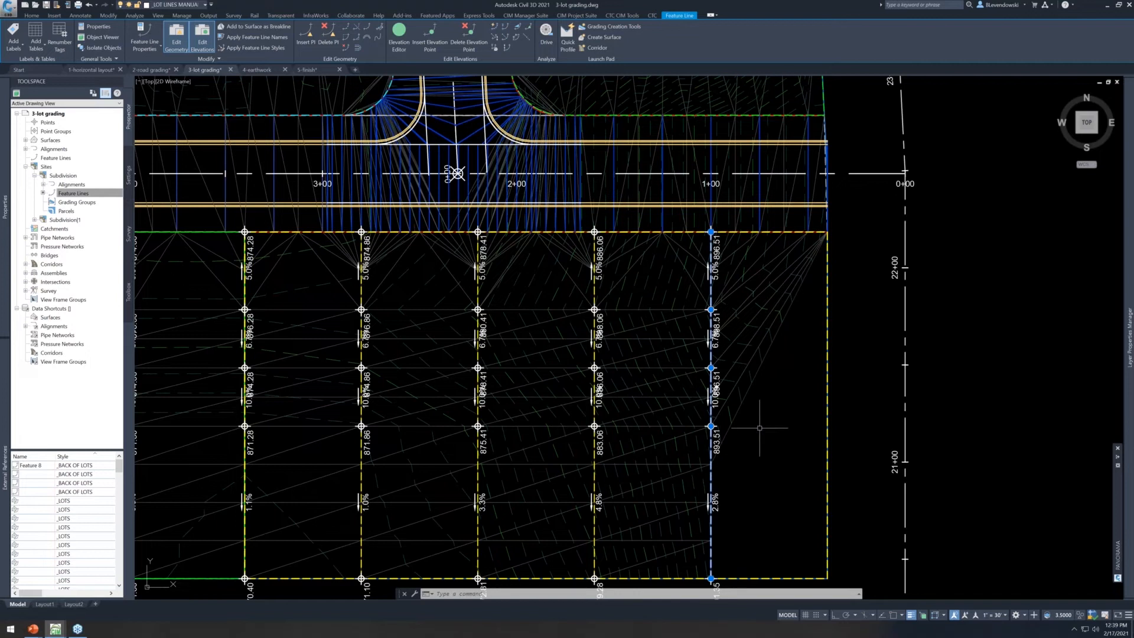
pyautogui.moveTo(760, 418); pyautogui.dragTo(778, 388, button='middle')
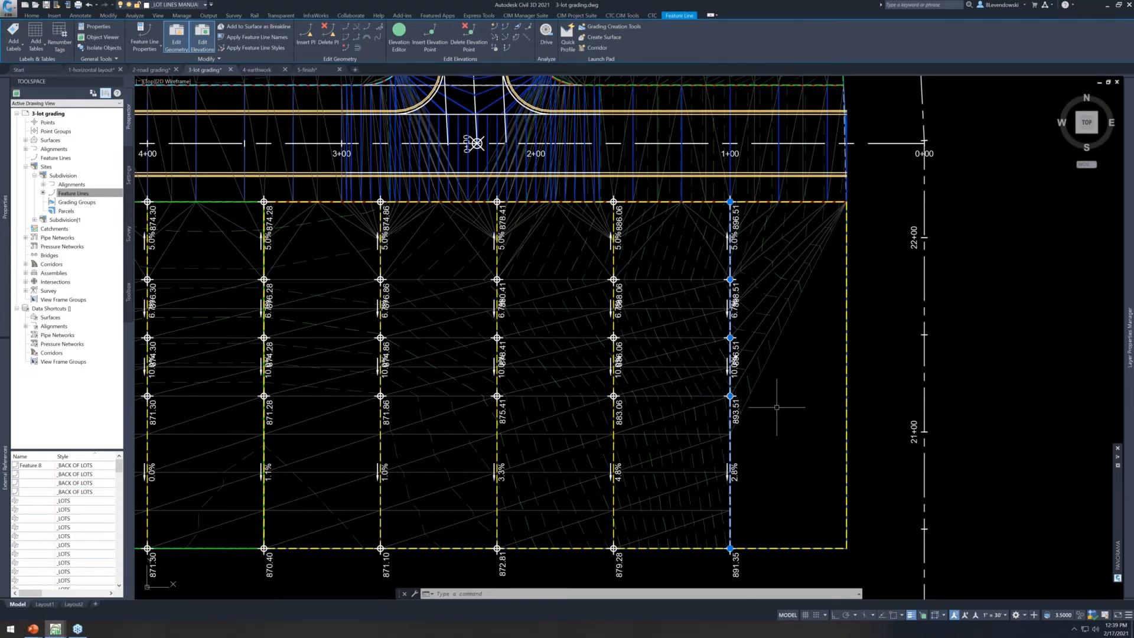
pyautogui.moveTo(777, 407)
pyautogui.press('Escape')
pyautogui.press('Escape')
pyautogui.press('Escape')
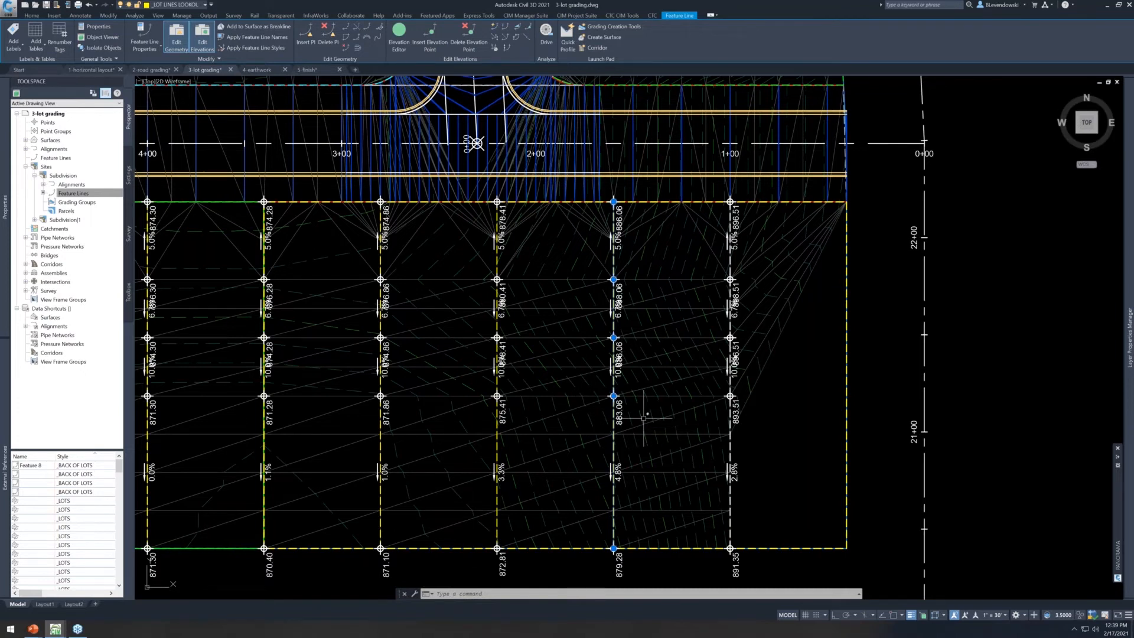
# Examine the lot lines, slope labels and spot elevations on both sides of the southern road, from the east intersection to the bend
pyautogui.scroll(-4, 706, 402)
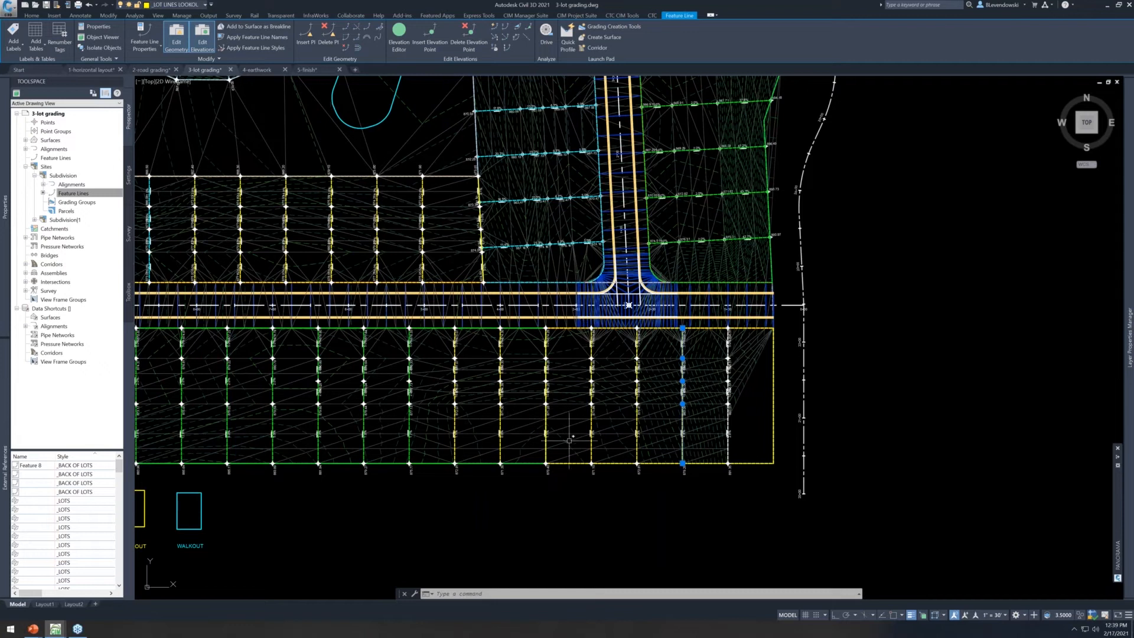
pyautogui.moveTo(464, 481); pyautogui.dragTo(755, 502, button='middle')
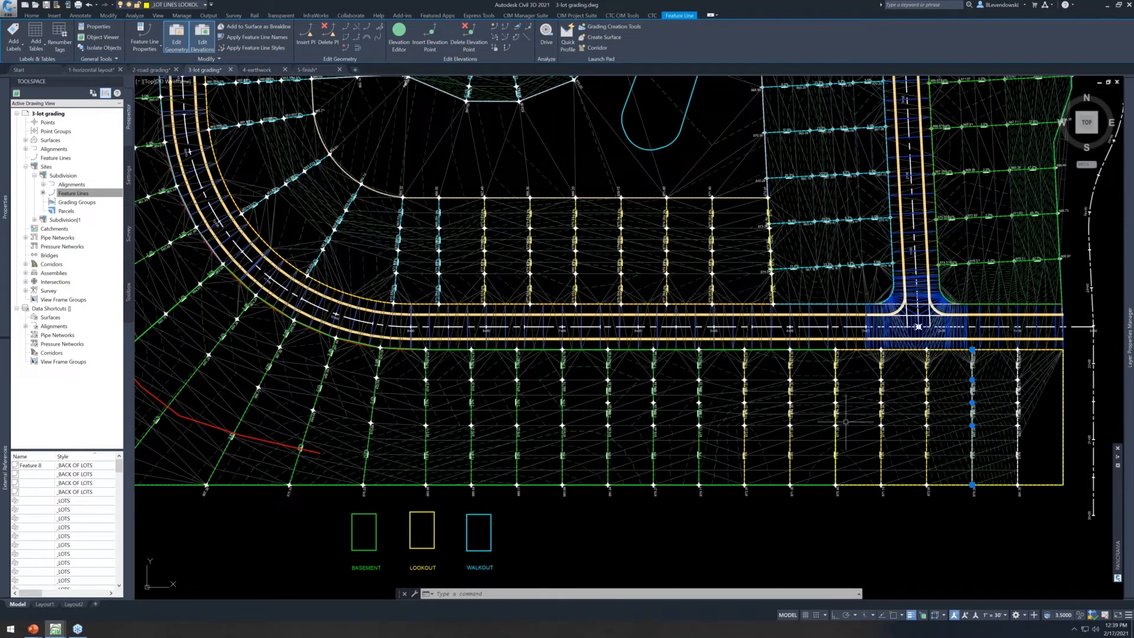
pyautogui.moveTo(873, 416); pyautogui.dragTo(625, 410, button='middle')
pyautogui.scroll(2, 727, 417)
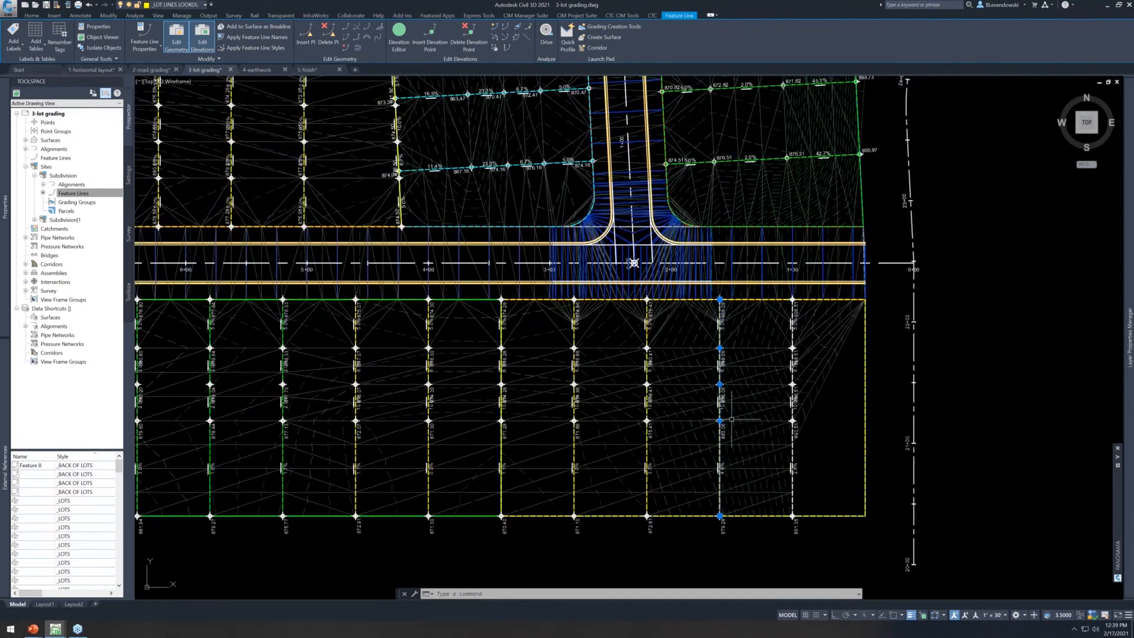
pyautogui.scroll(-6, 768, 453)
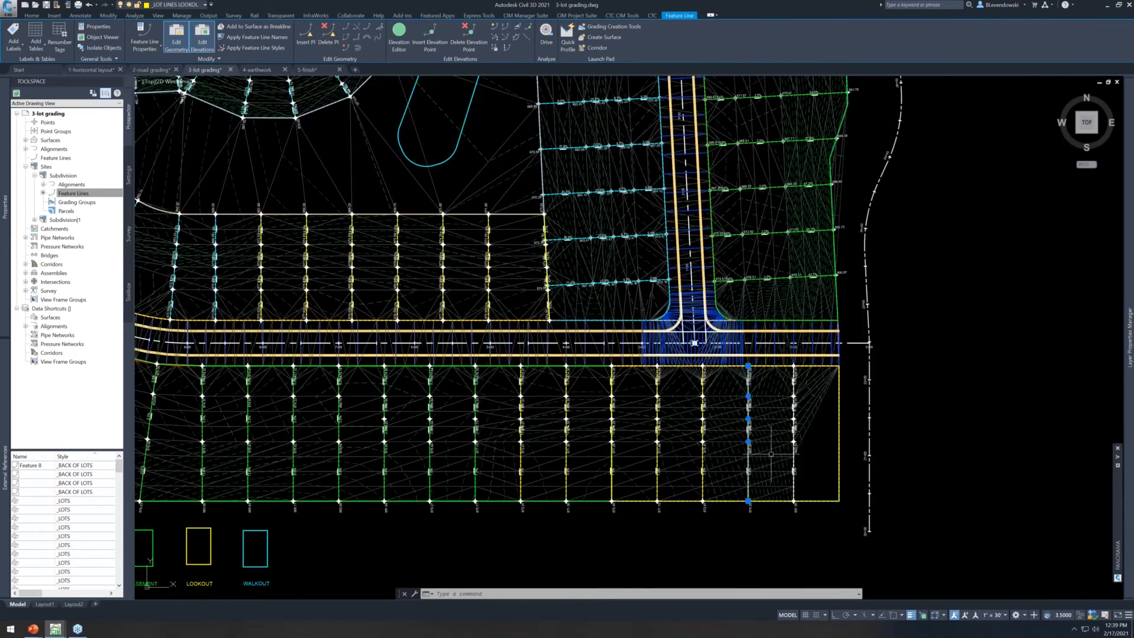
pyautogui.press('Escape')
pyautogui.press('Escape')
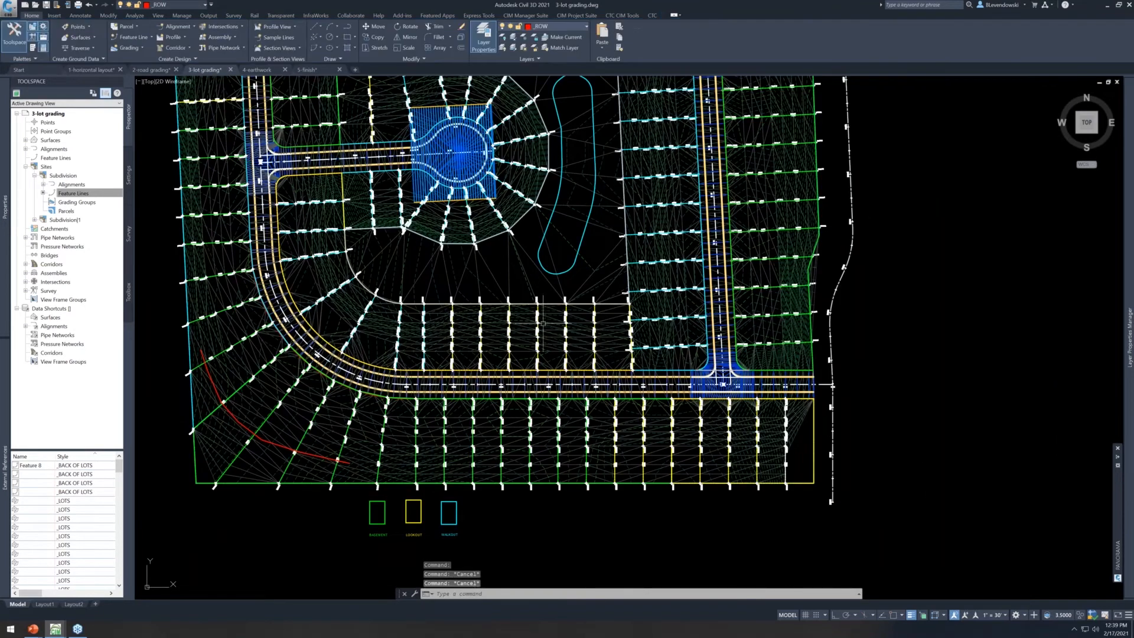
pyautogui.moveTo(545, 337)
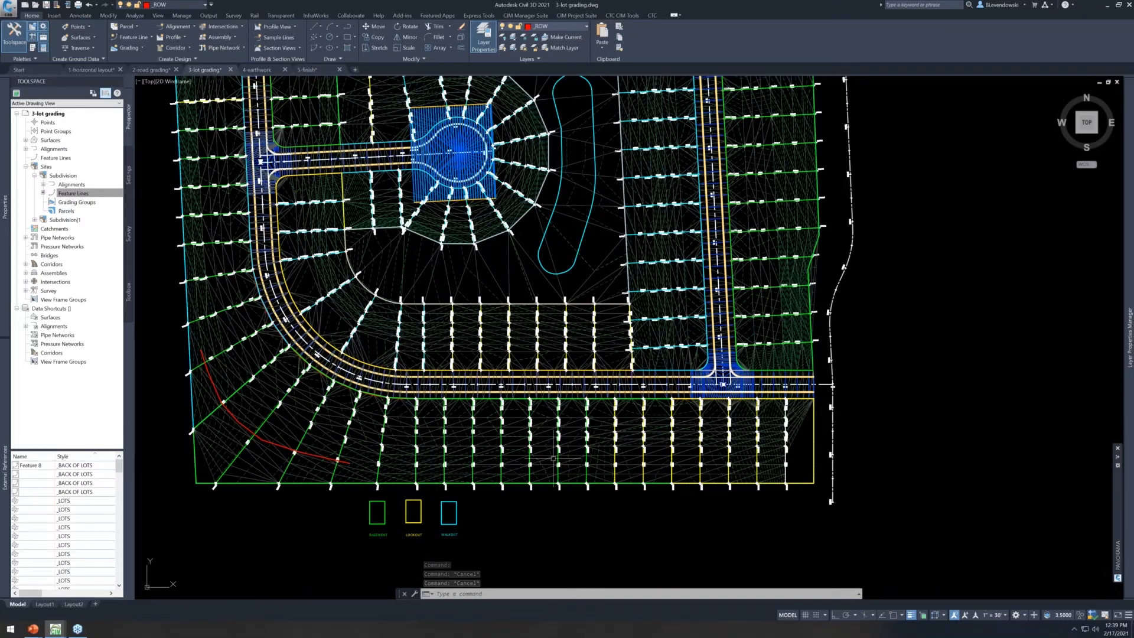
pyautogui.scroll(4, 550, 449)
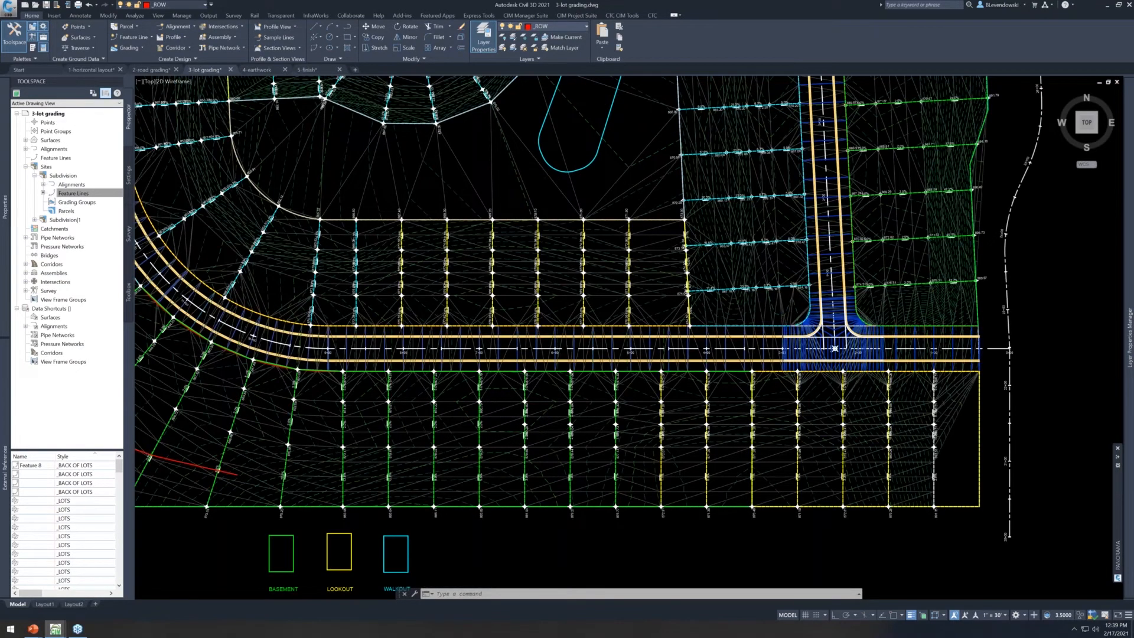
pyautogui.moveTo(550, 384); pyautogui.dragTo(610, 399, button='middle')
pyautogui.scroll(2, 667, 361)
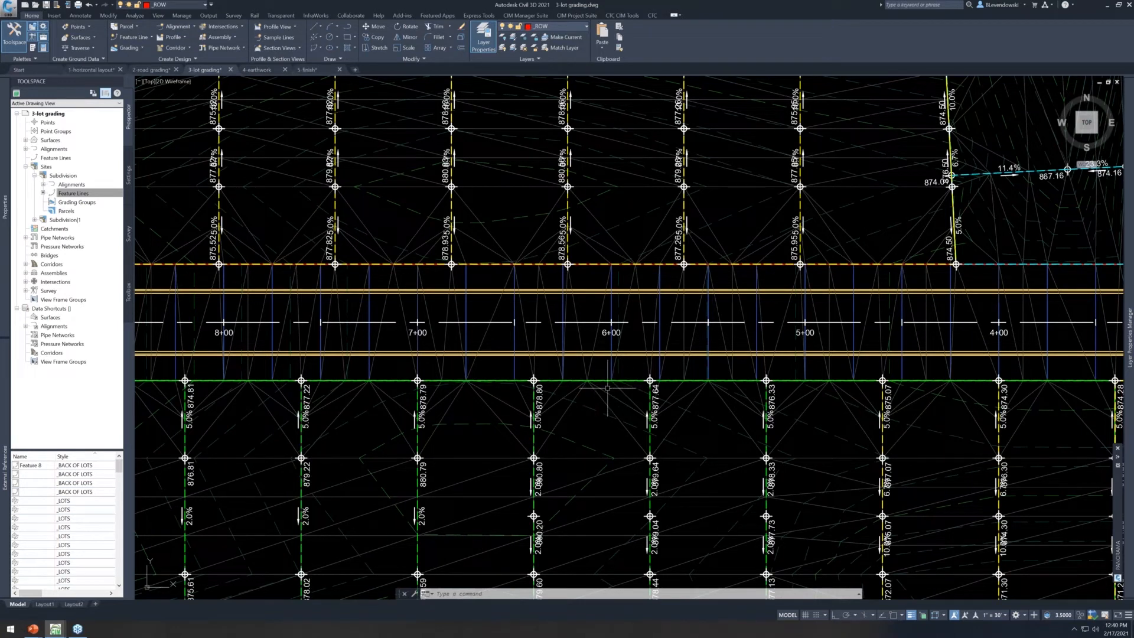
pyautogui.moveTo(735, 378); pyautogui.dragTo(807, 361, button='middle')
pyautogui.moveTo(406, 355); pyautogui.dragTo(607, 388, button='middle')
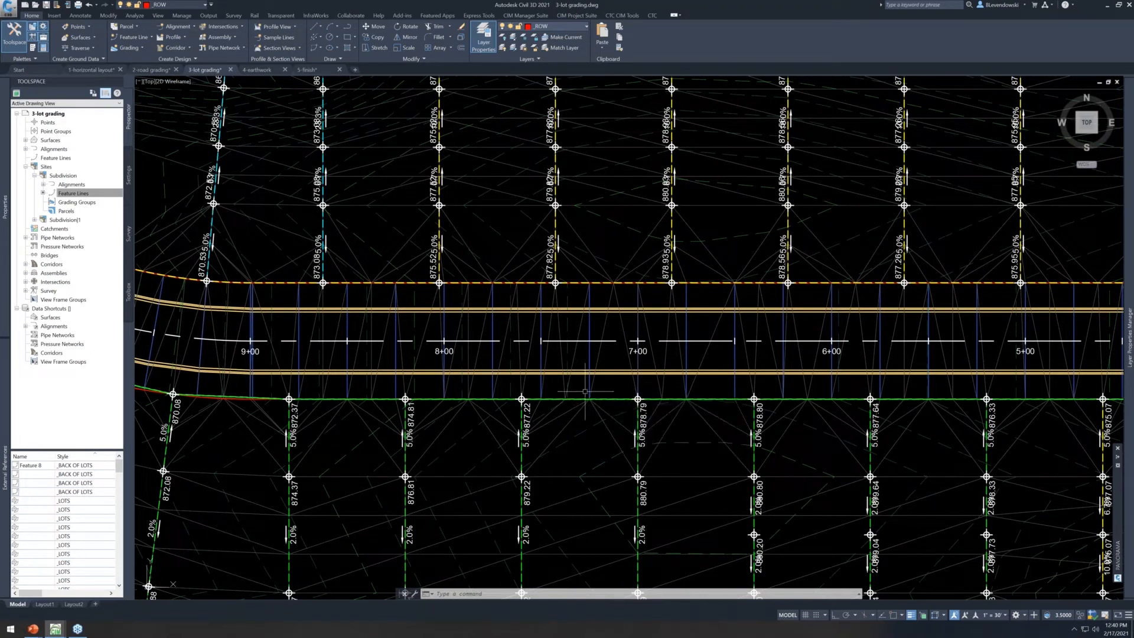
# Raise the low-point PVI near station 5+33 of the Blueberry finished grade profile to elevation 863.57
pyautogui.scroll(-2, 584, 381)
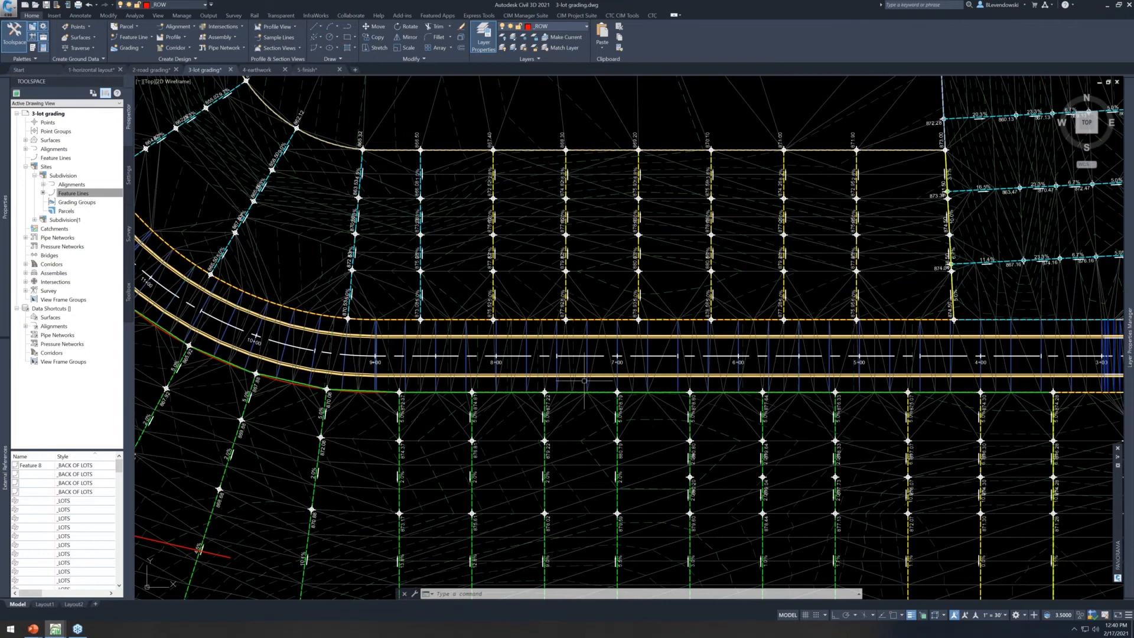
pyautogui.scroll(-2, 584, 381)
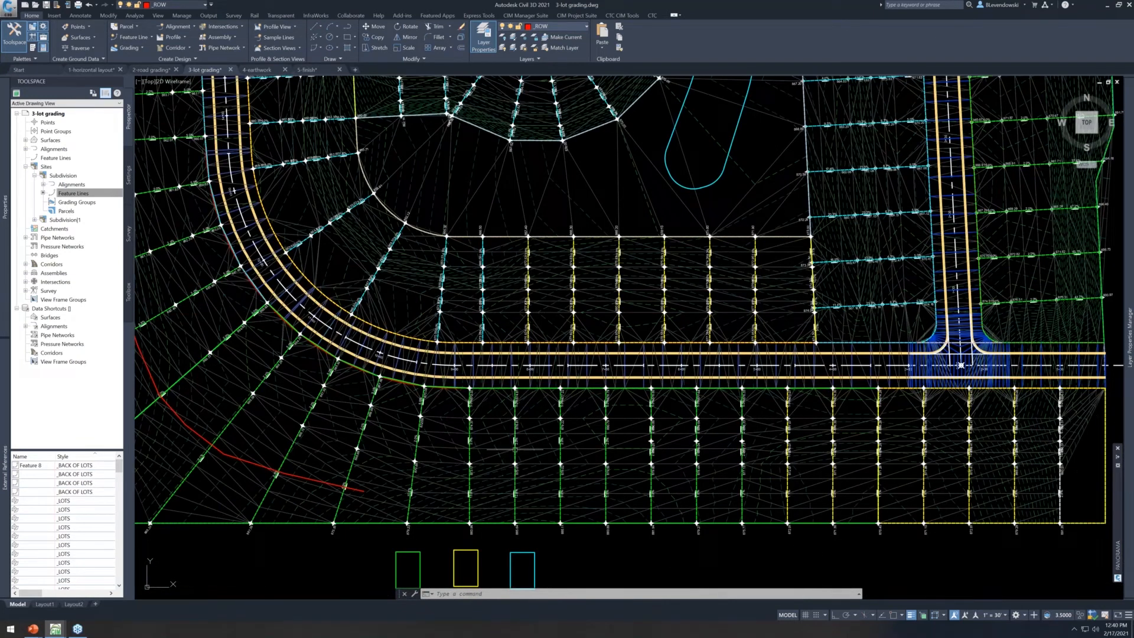
pyautogui.moveTo(884, 280); pyautogui.dragTo(565, 497, button='middle')
pyautogui.moveTo(705, 261); pyautogui.dragTo(691, 372, button='middle')
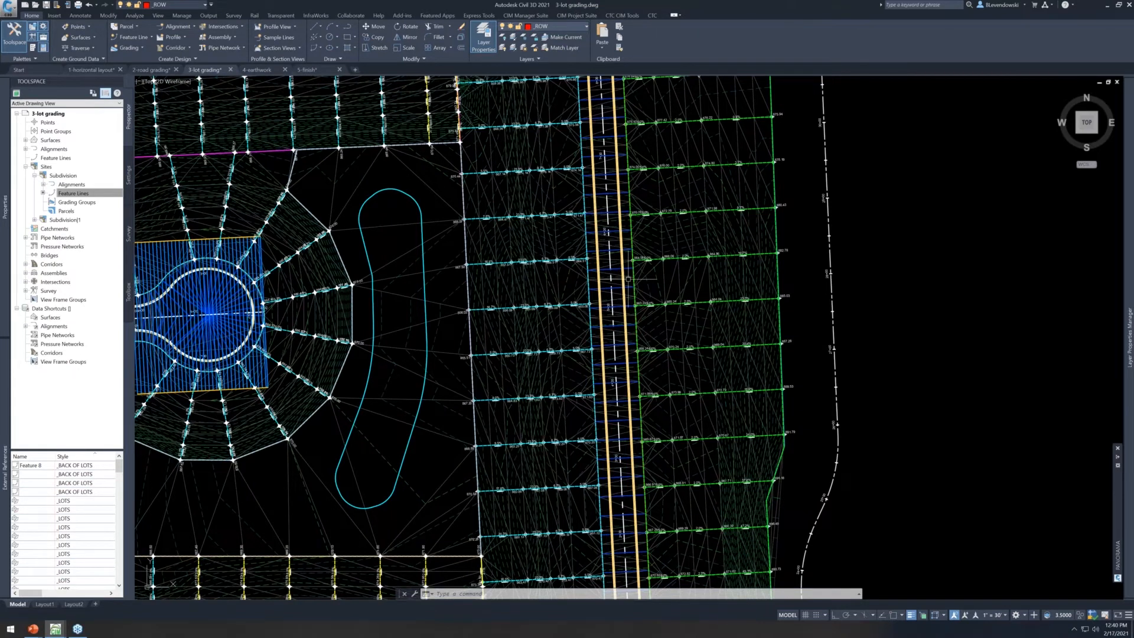
pyautogui.scroll(-5, 642, 283)
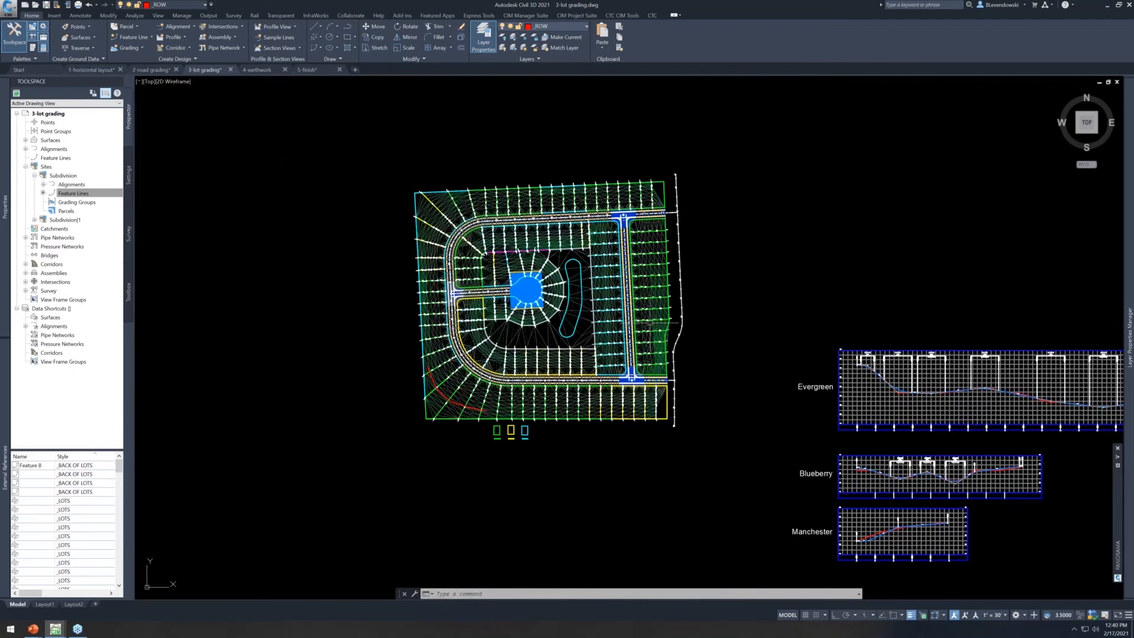
pyautogui.scroll(4, 633, 302)
pyautogui.scroll(-4, 616, 305)
pyautogui.scroll(2, 938, 487)
pyautogui.scroll(6, 948, 481)
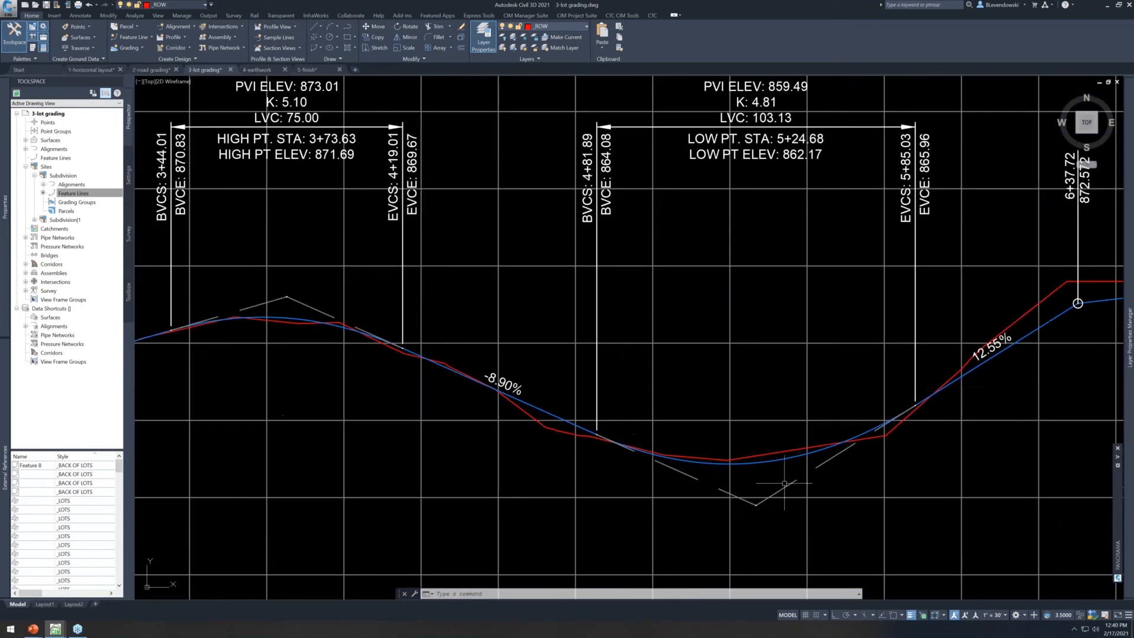
pyautogui.press('Escape')
pyautogui.press('Escape')
pyautogui.click(784, 491)
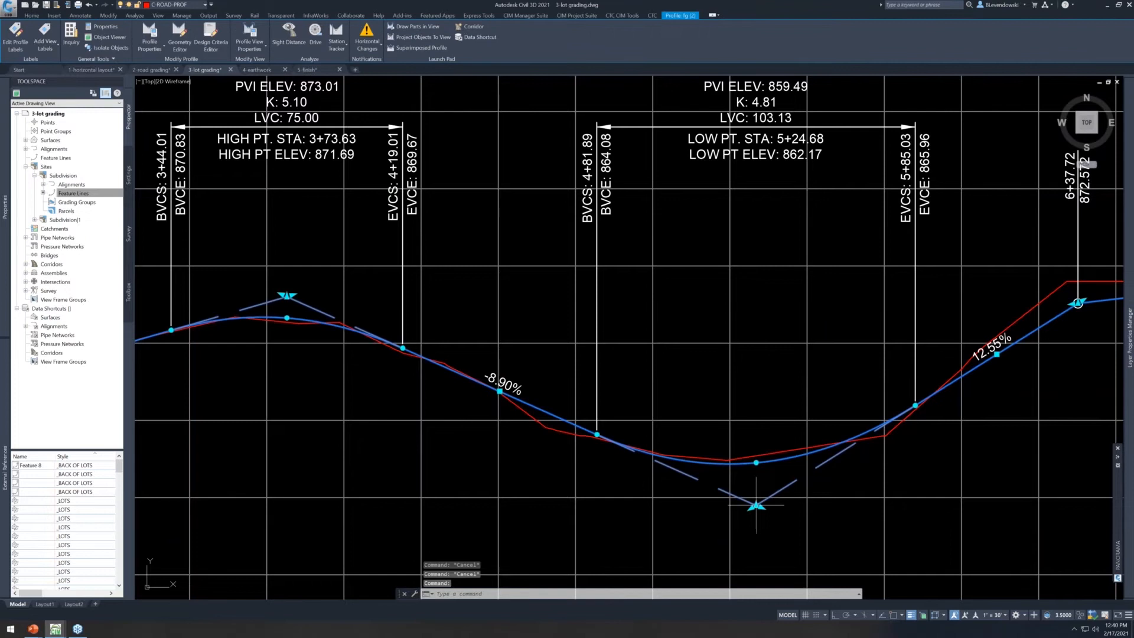
pyautogui.click(757, 506)
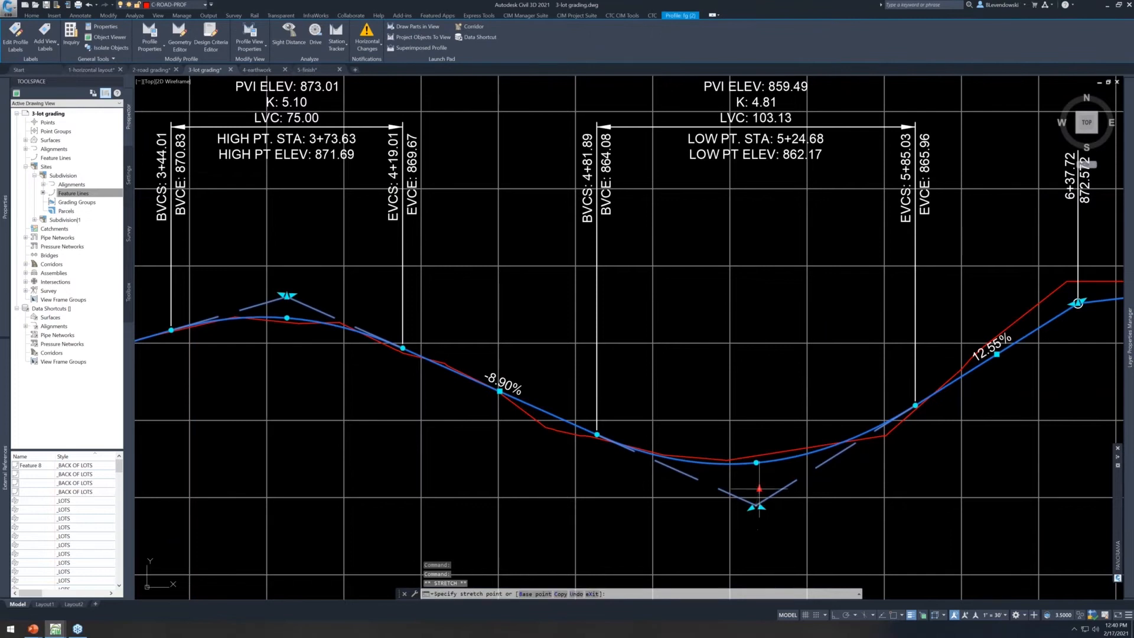
pyautogui.click(755, 442)
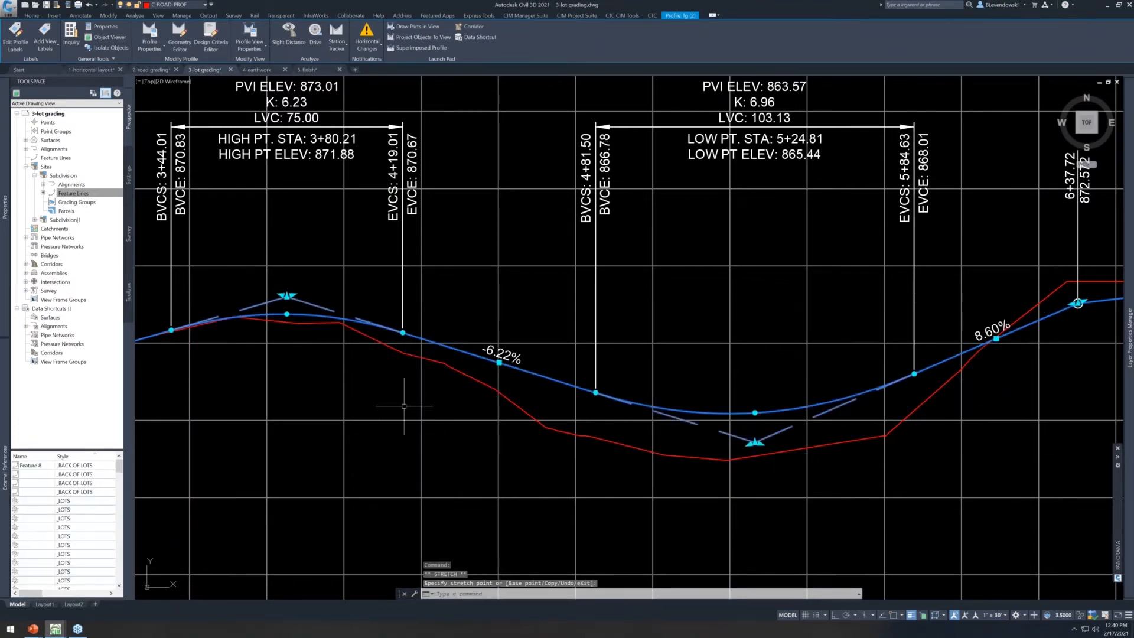
# Raise the high-point PVI at station 3+81.51 of the Blueberry finished grade profile well above its existing position
pyautogui.moveTo(404, 406); pyautogui.dragTo(514, 419, button='middle')
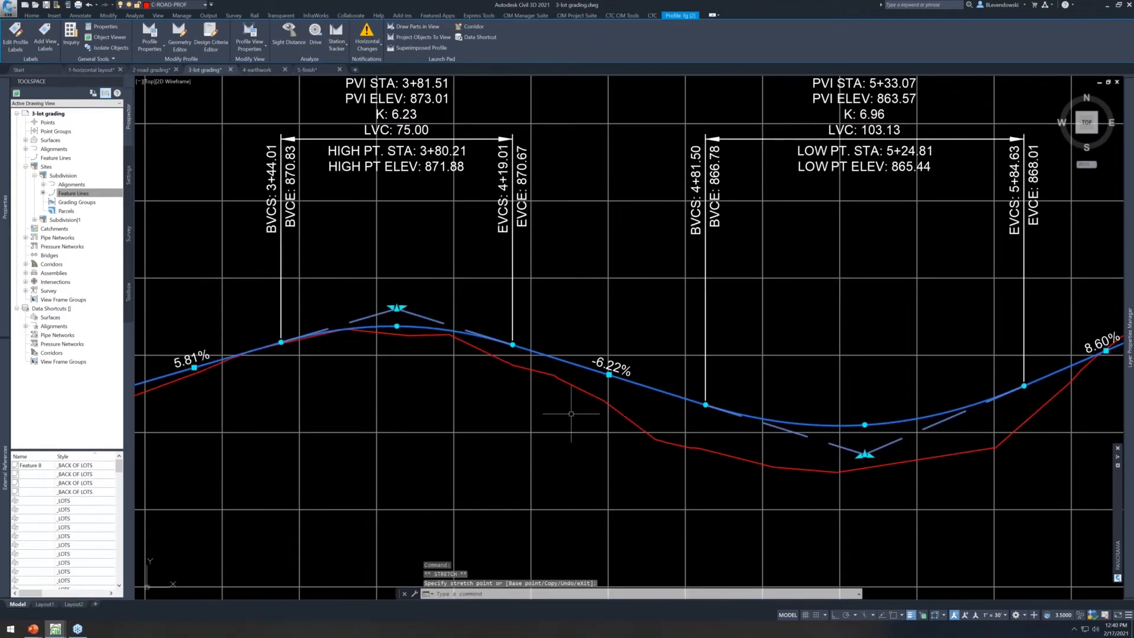
pyautogui.click(396, 308)
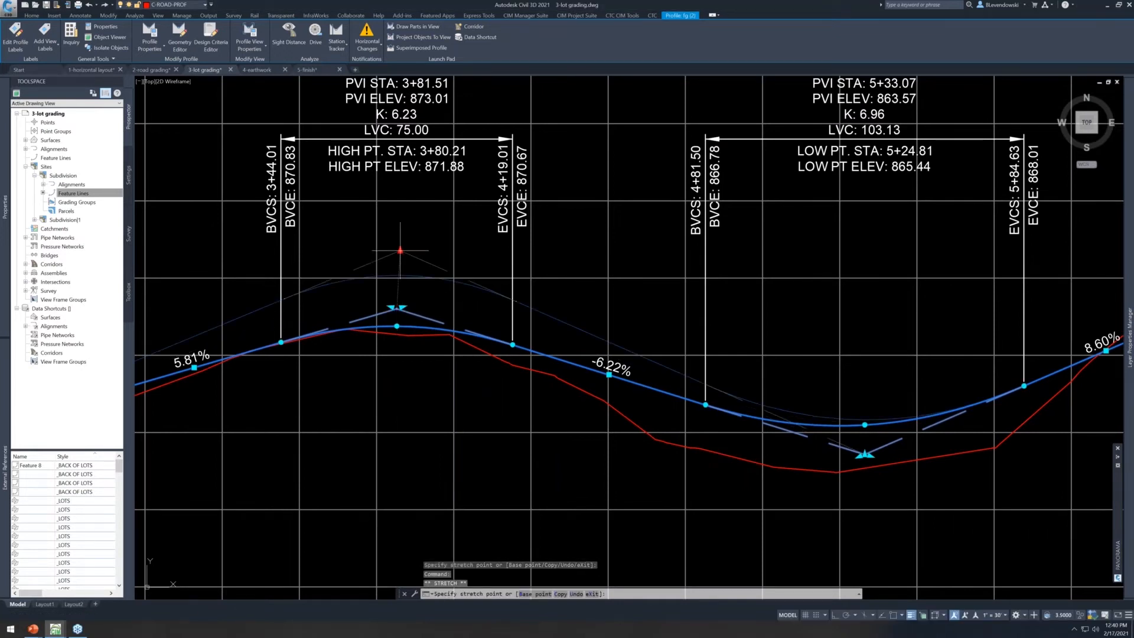
pyautogui.click(400, 250)
pyautogui.press('Escape')
pyautogui.scroll(-10, 566, 287)
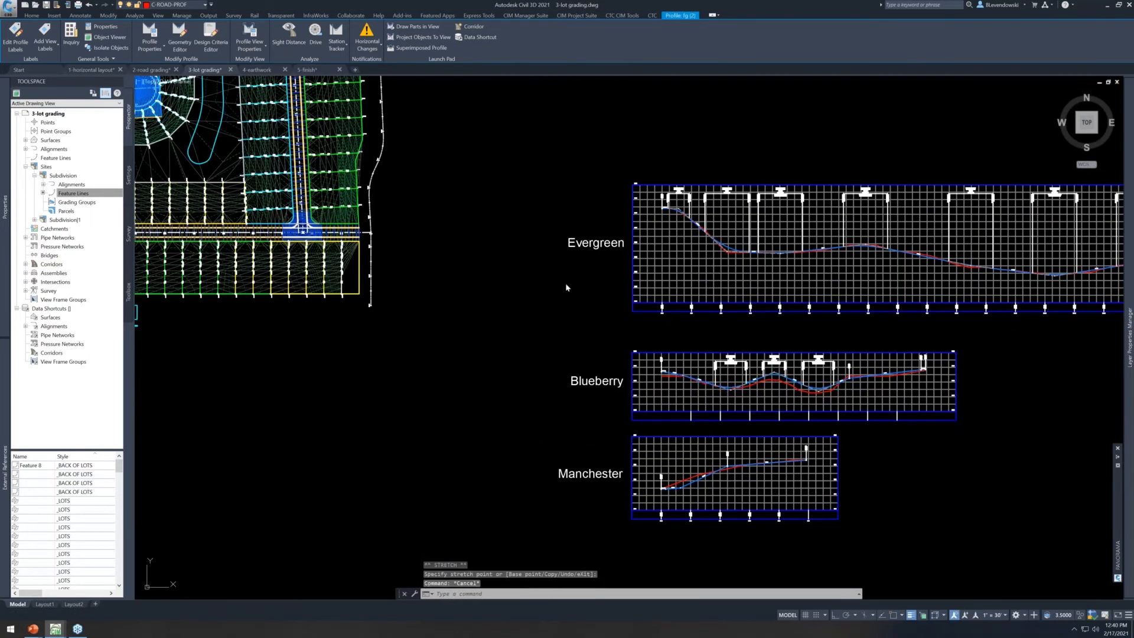
pyautogui.press('Escape')
# Rebuild the corridor of the eastern north-south road and locate its Corridor East - FG surface in the drawing's surface list
pyautogui.moveTo(435, 202); pyautogui.dragTo(590, 343, button='middle')
pyautogui.scroll(10, 449, 260)
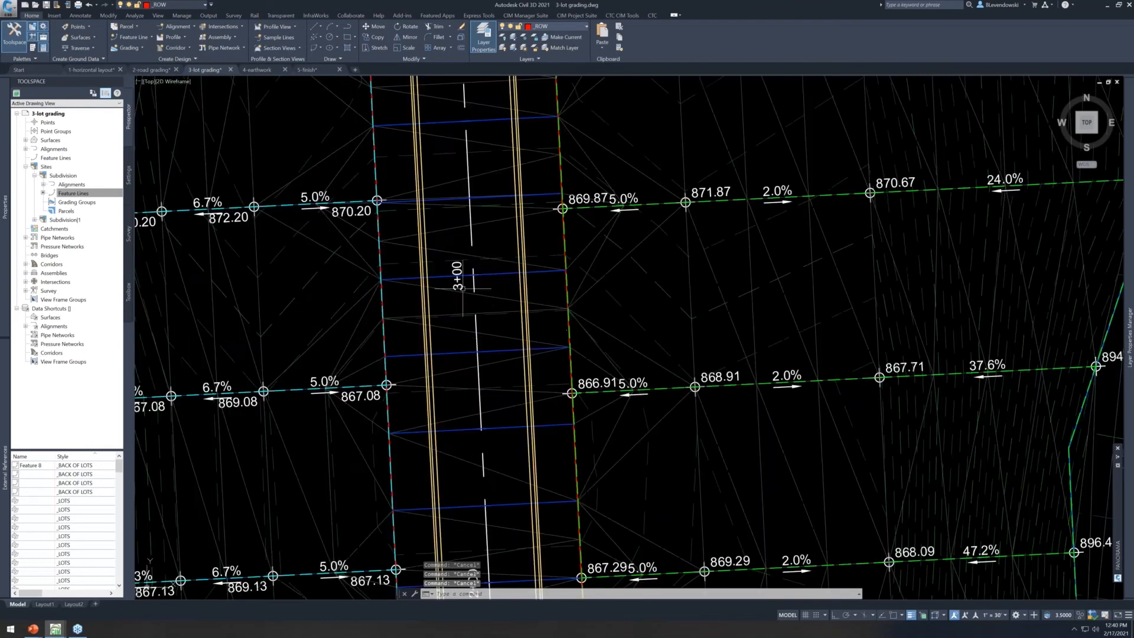
pyautogui.click(509, 271)
pyautogui.press('Escape')
pyautogui.click(507, 286)
pyautogui.scroll(-8, 505, 289)
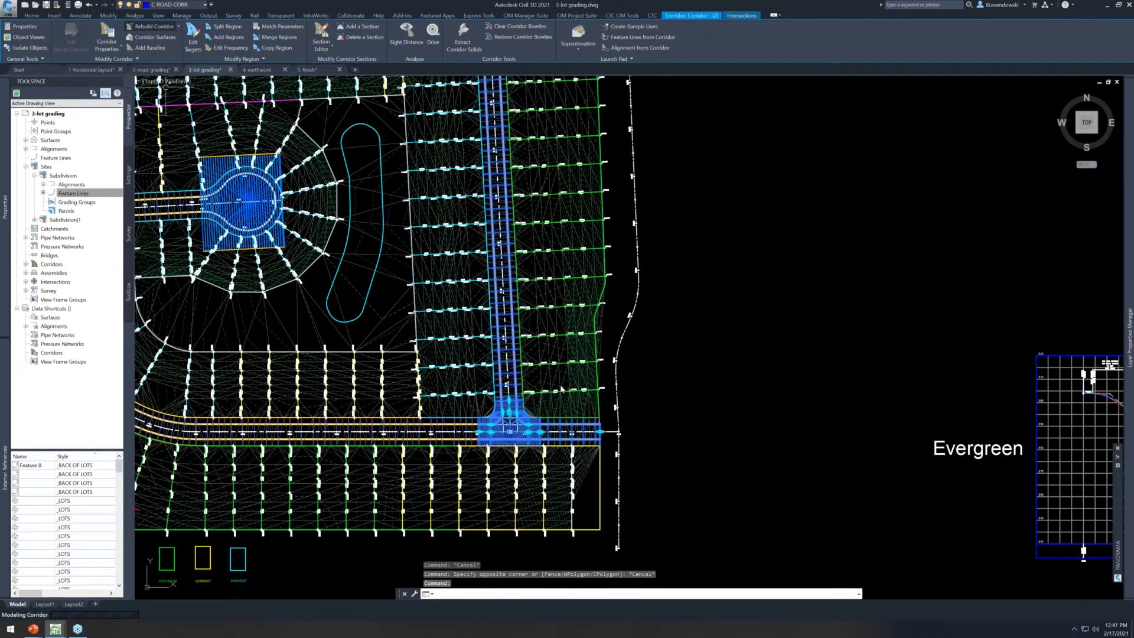
pyautogui.press('Escape')
pyautogui.press('Escape')
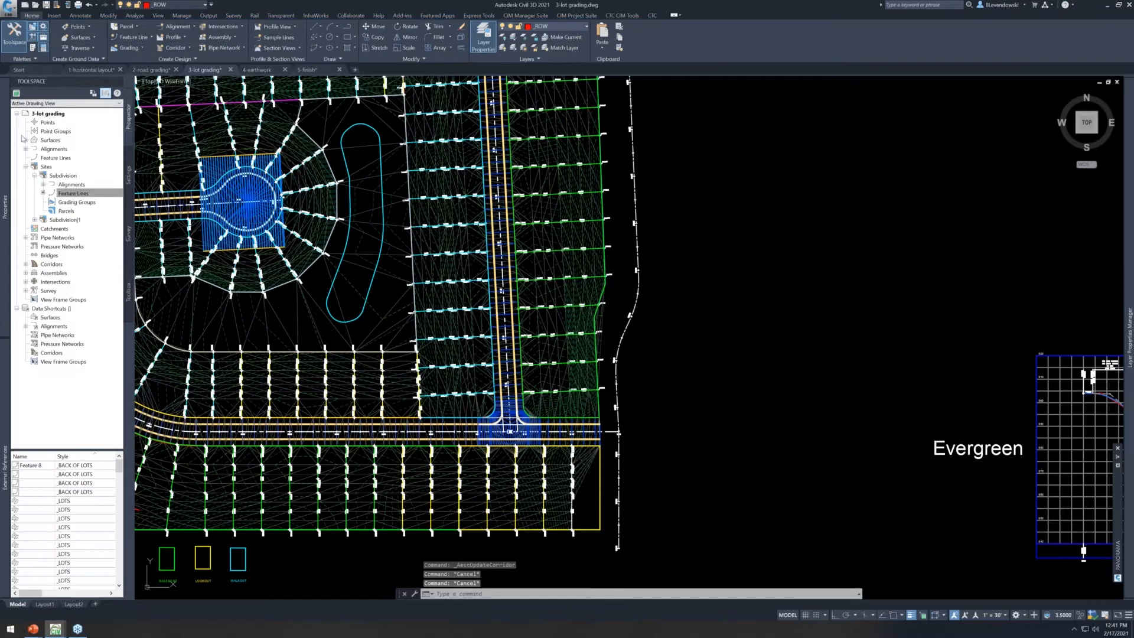
pyautogui.click(49, 141)
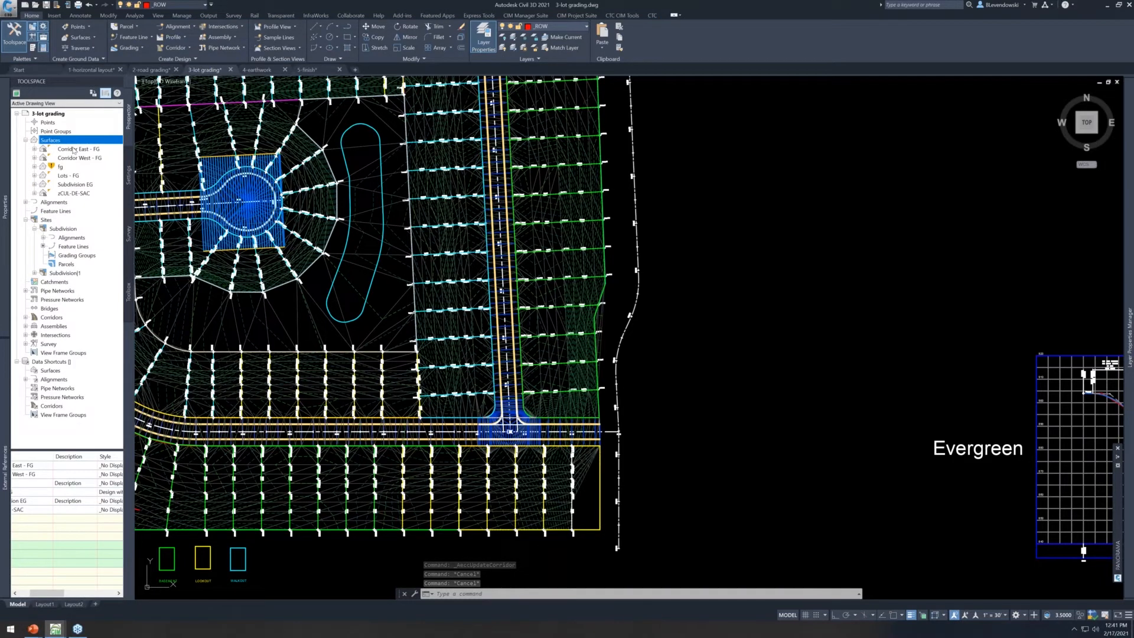
pyautogui.click(74, 149)
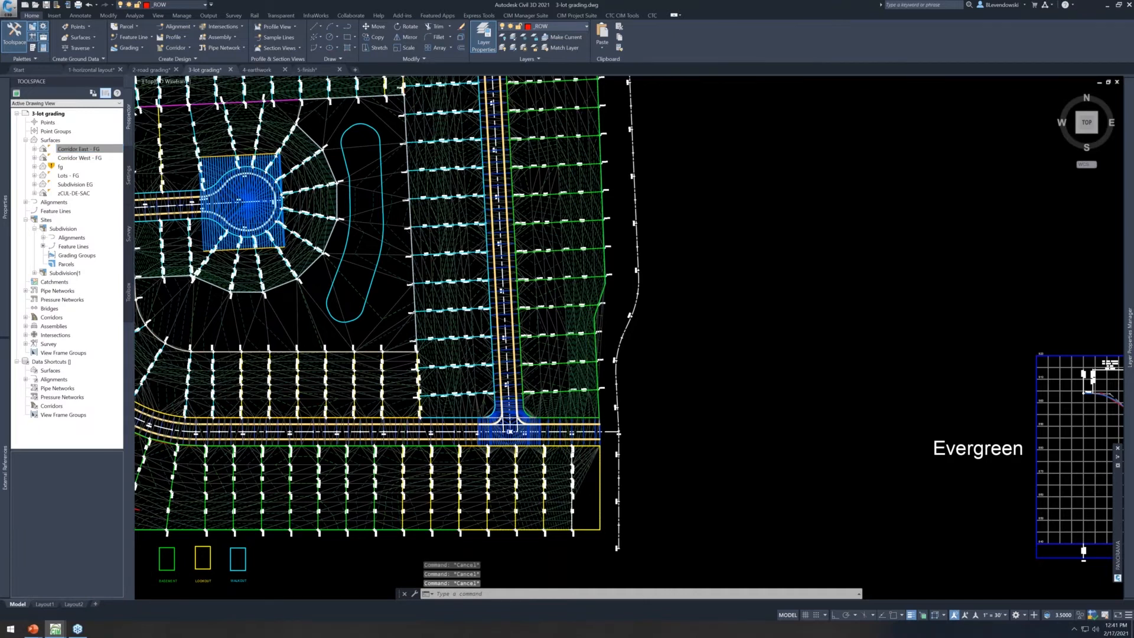
# Set the elevations of both ROW feature lines along the eastern road from the Corridor East - FG surface, without intermediate grade break points
pyautogui.scroll(10, 506, 380)
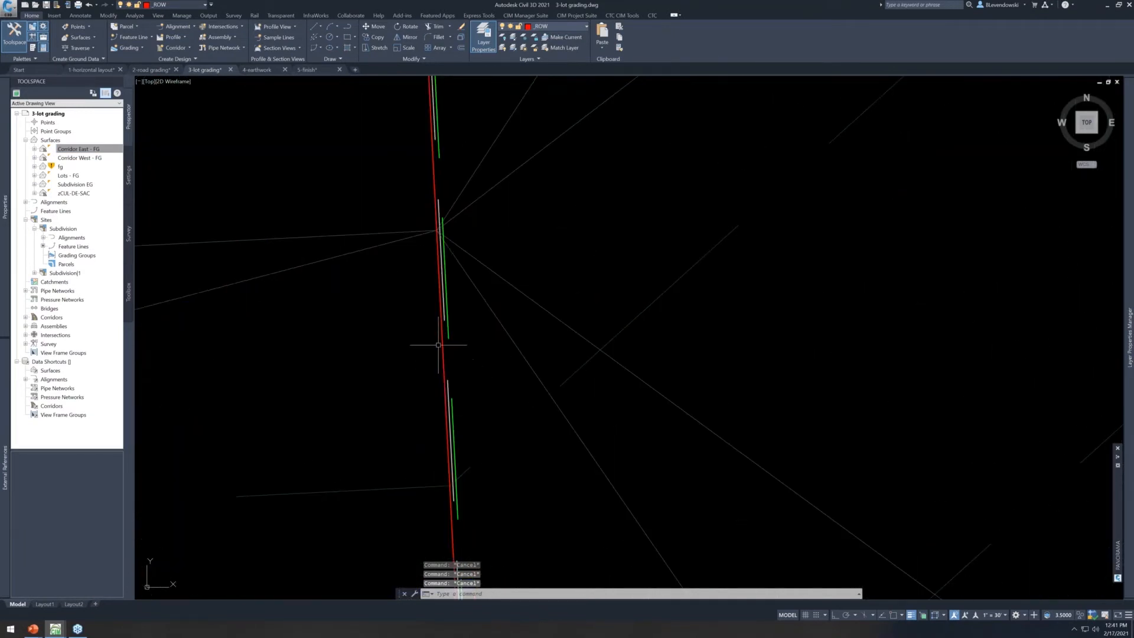
pyautogui.click(439, 345)
pyautogui.scroll(-10, 456, 371)
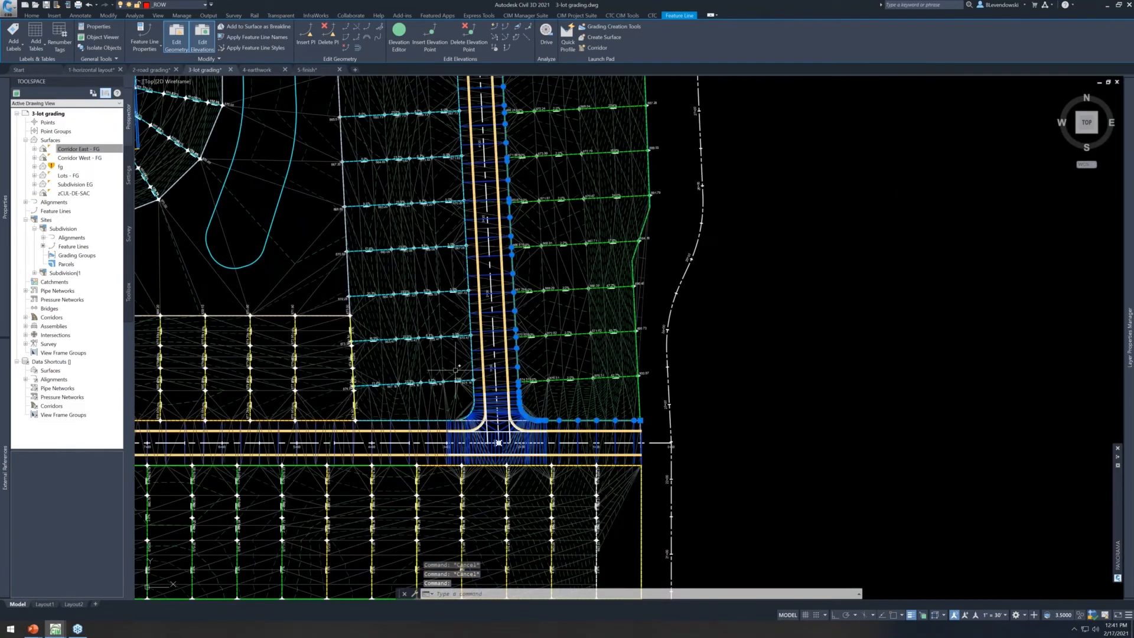
pyautogui.scroll(10, 456, 371)
pyautogui.click(514, 328)
pyautogui.scroll(-8, 515, 328)
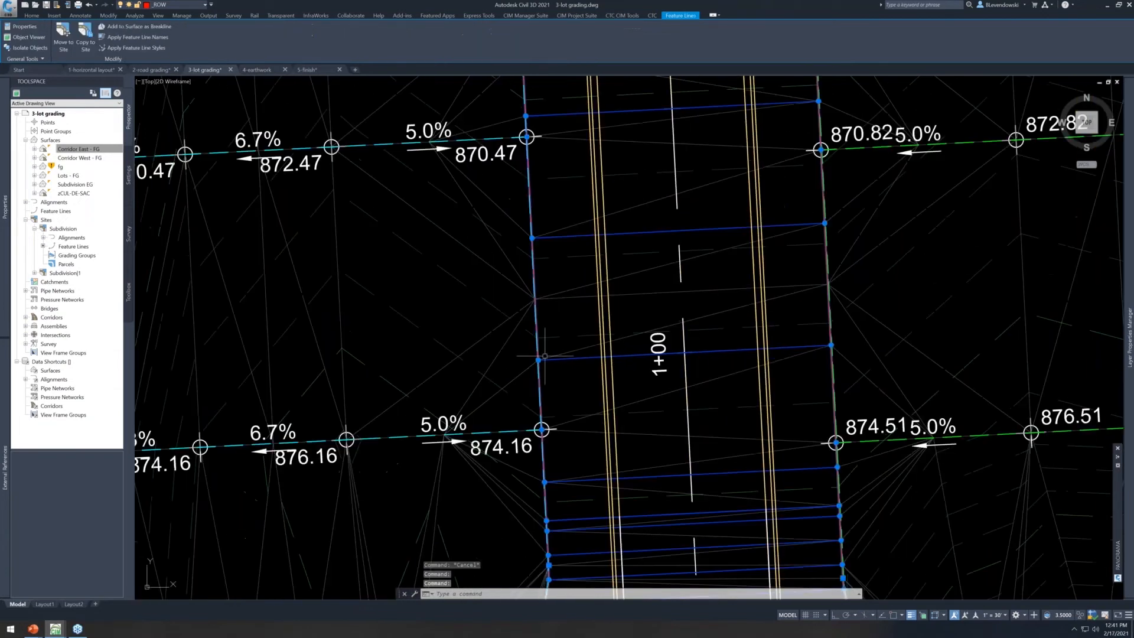
pyautogui.scroll(-4, 540, 352)
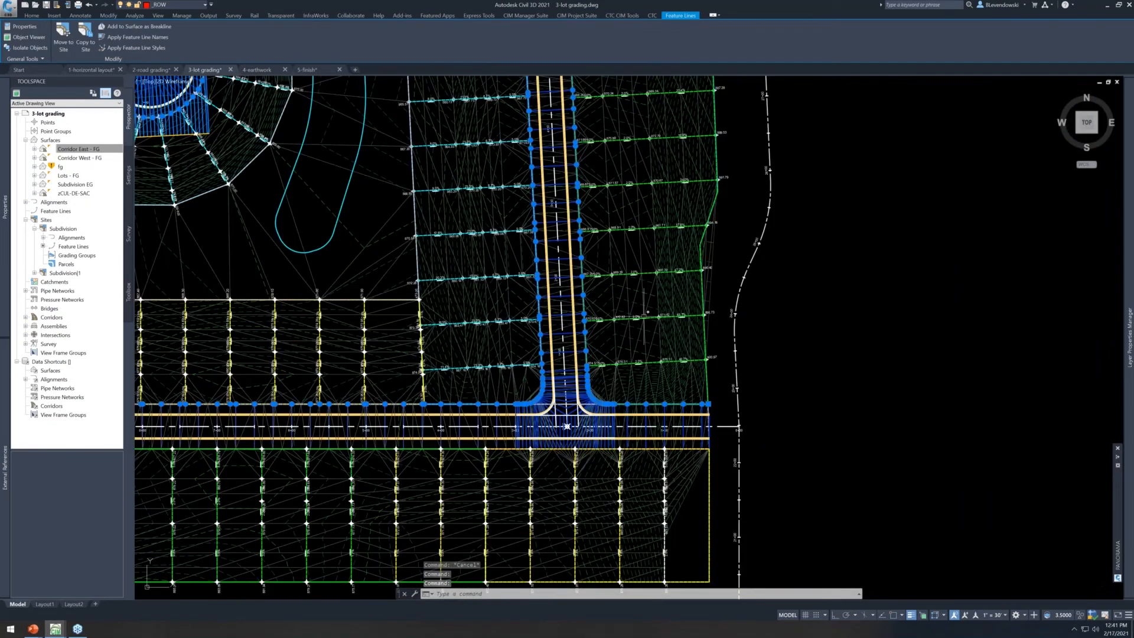
pyautogui.scroll(3, 610, 338)
pyautogui.scroll(1, 592, 354)
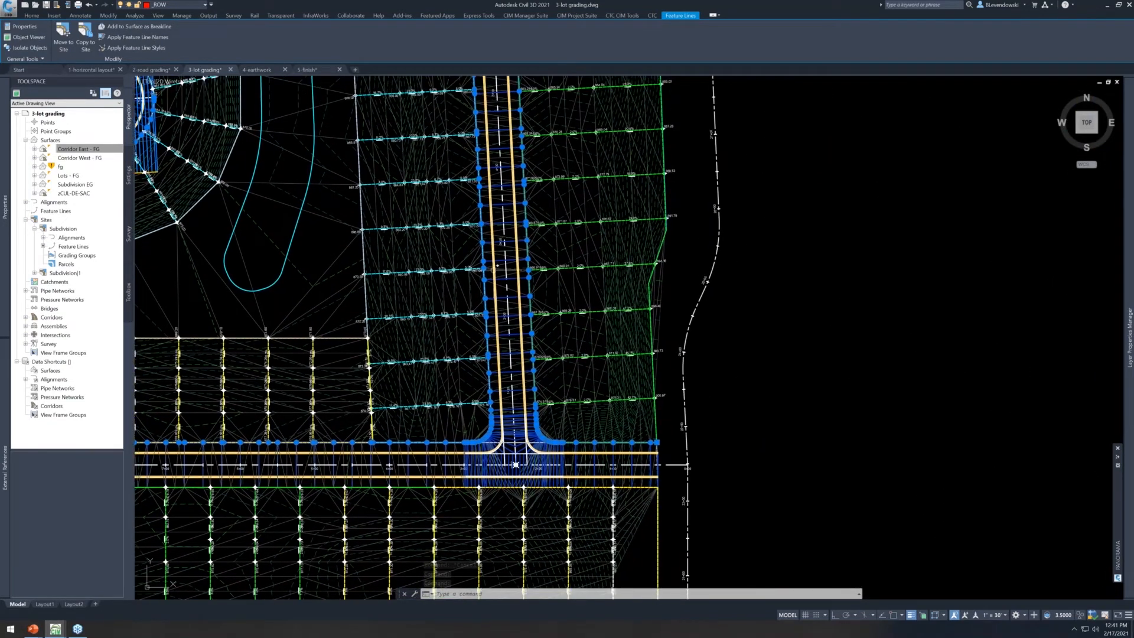
pyautogui.moveTo(551, 246)
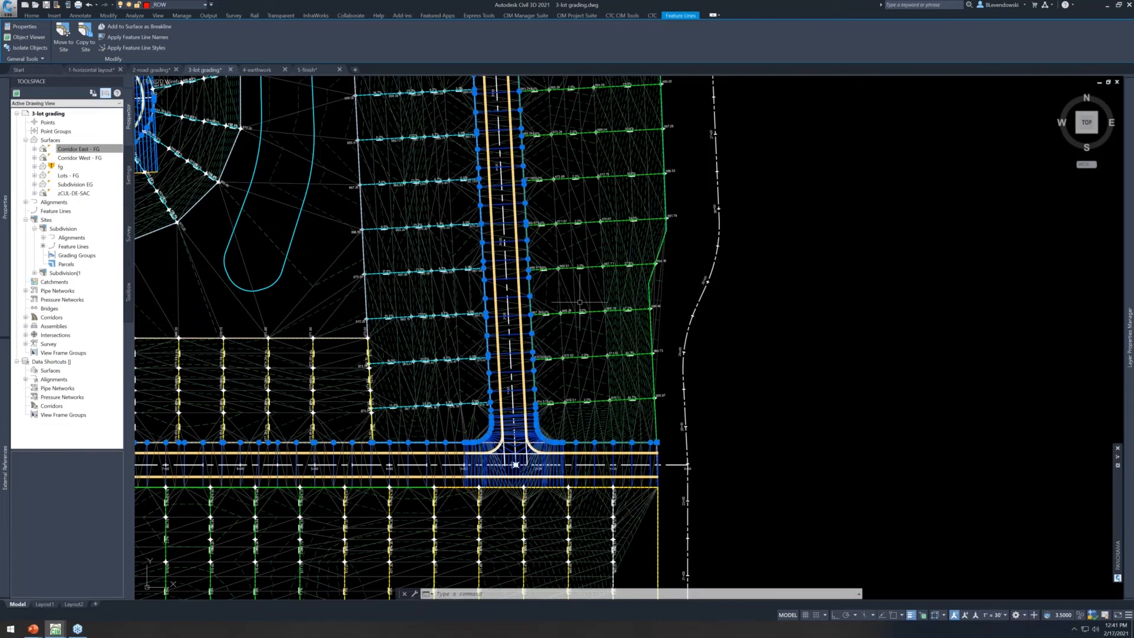
pyautogui.press('Escape')
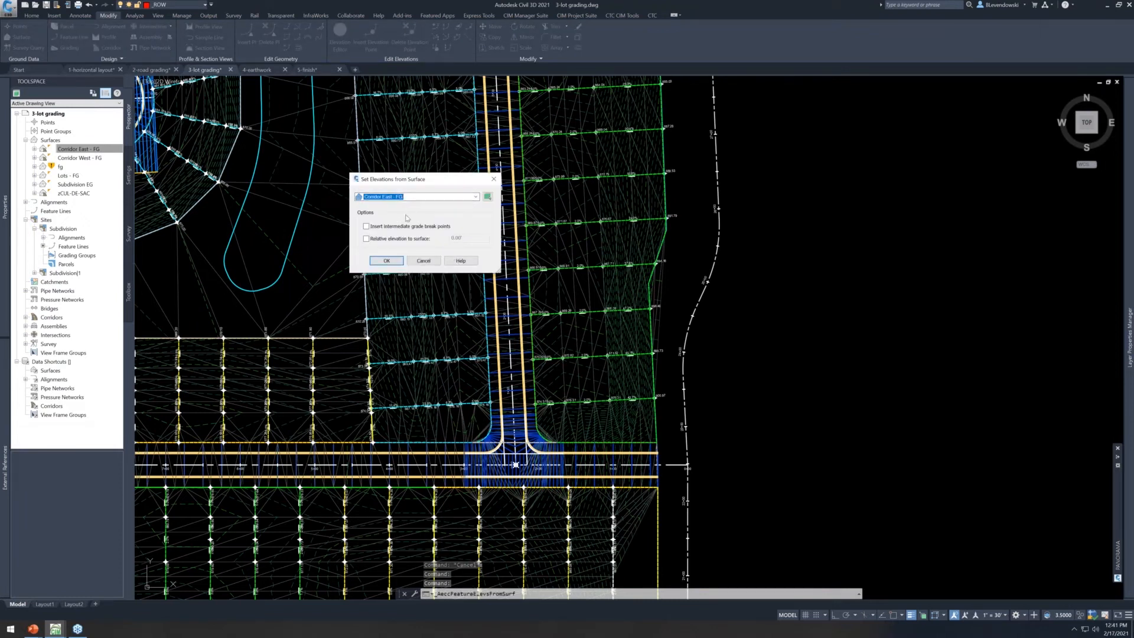
pyautogui.click(387, 262)
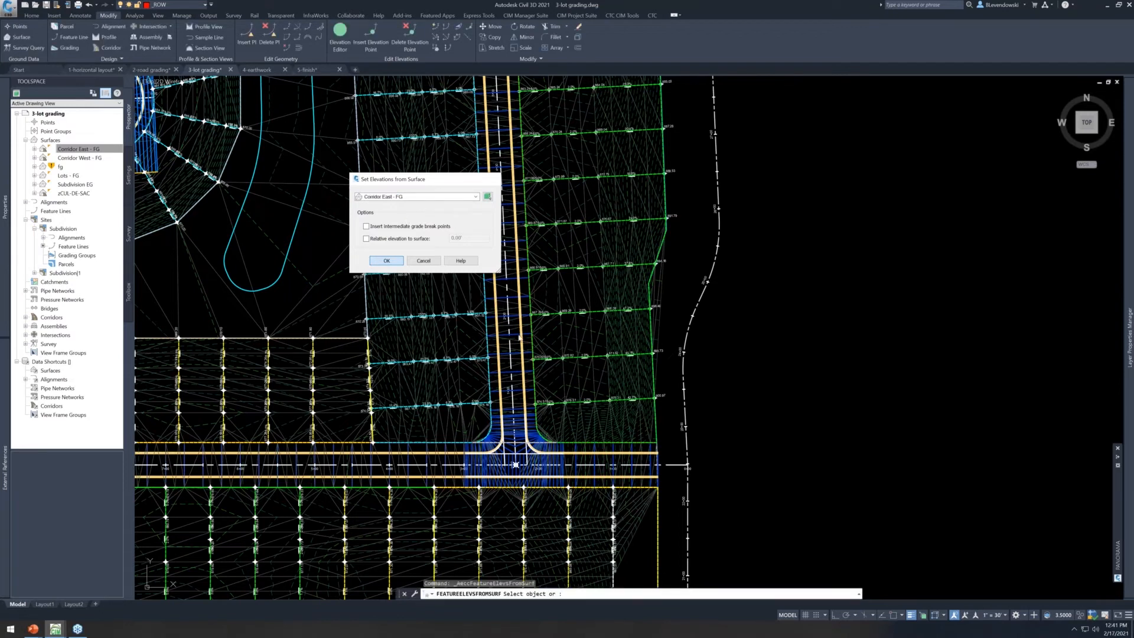
pyautogui.write('m')
pyautogui.press('Return')
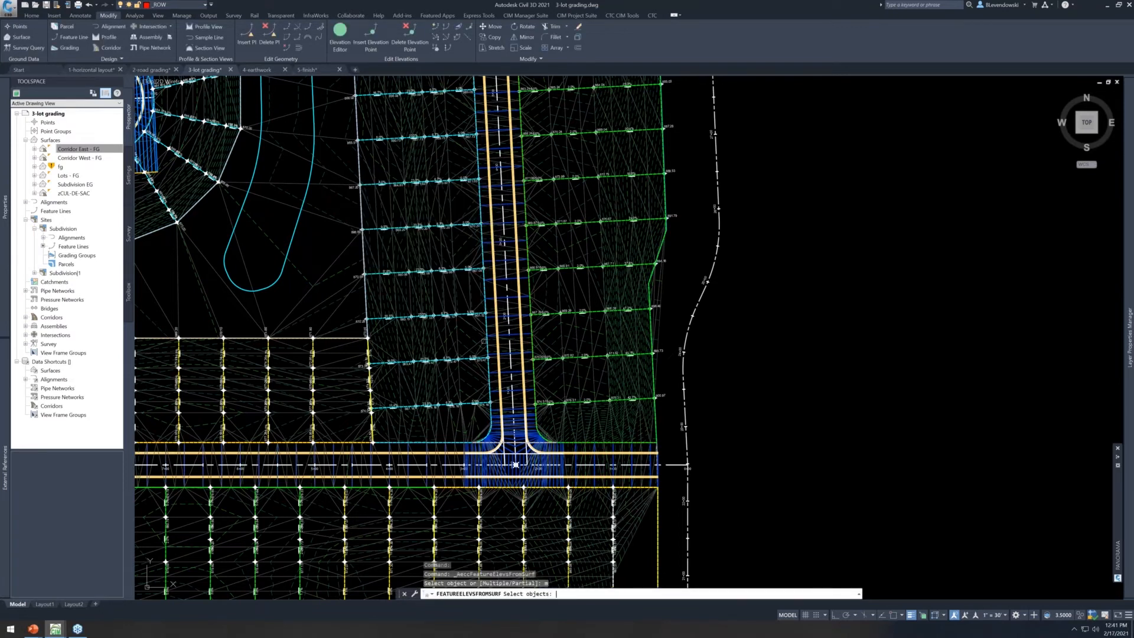
pyautogui.write('p')
pyautogui.press('Return')
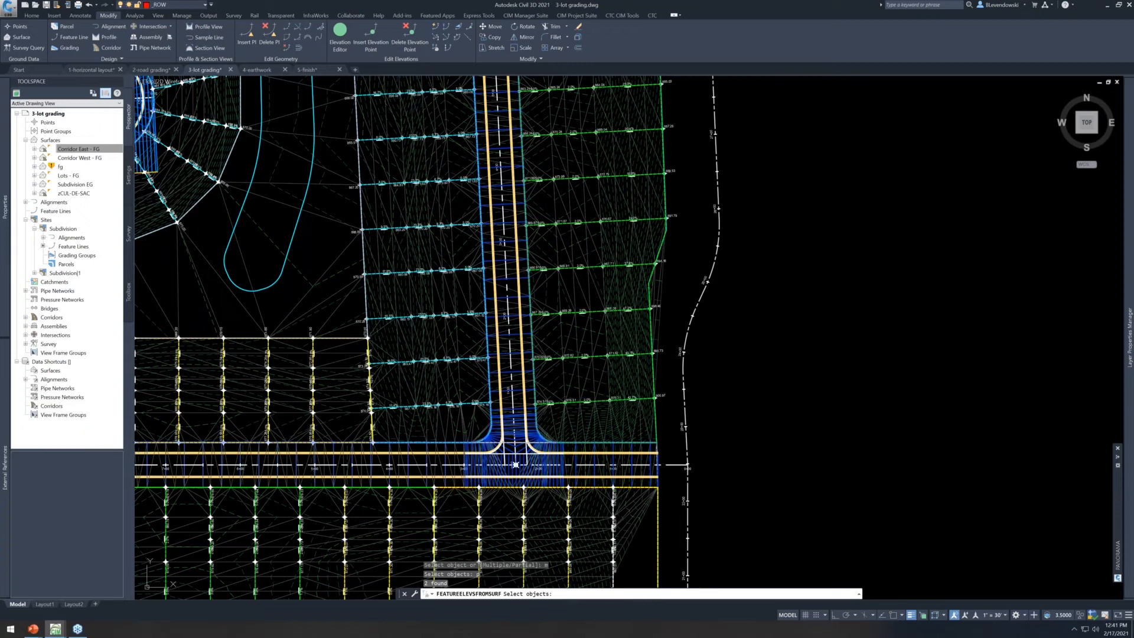
pyautogui.press('Return')
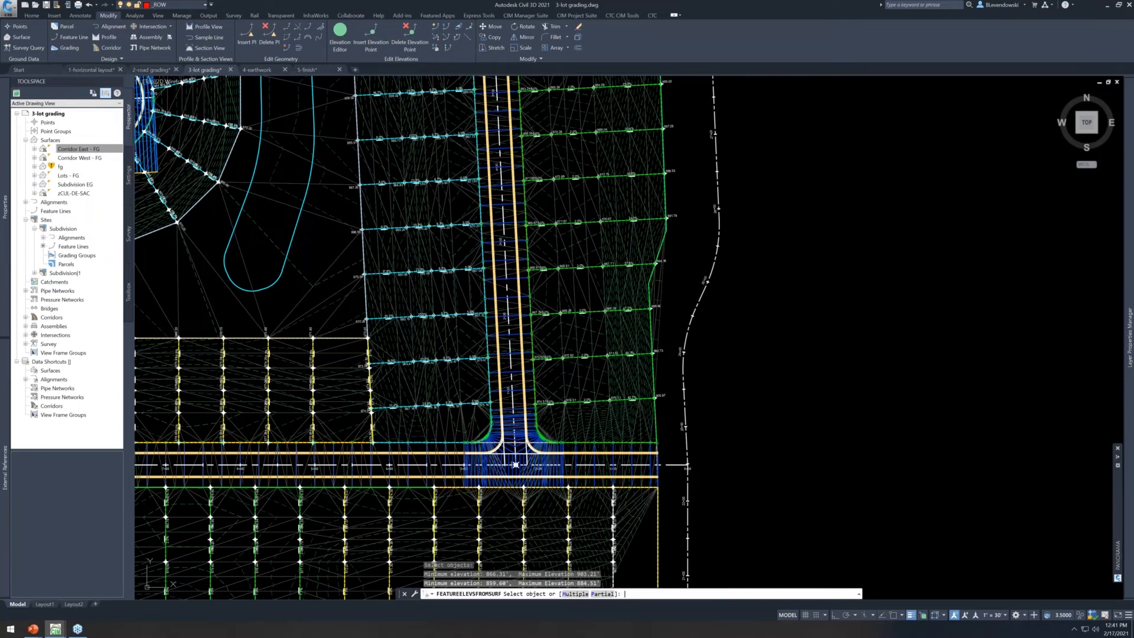
pyautogui.press('Return')
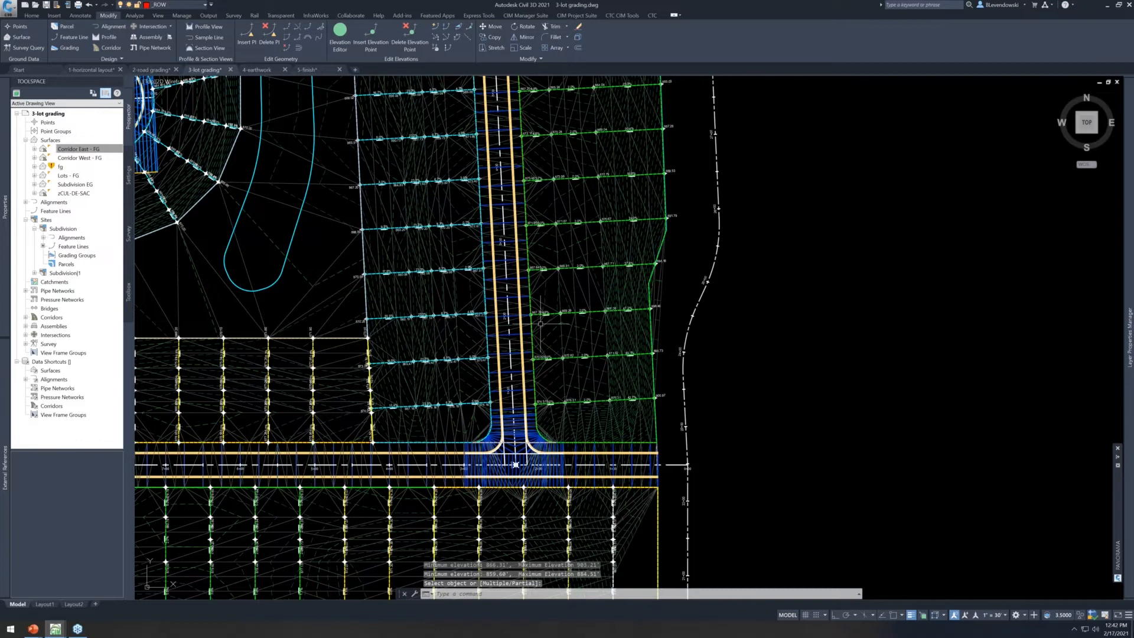
pyautogui.press('Escape')
pyautogui.press('Escape')
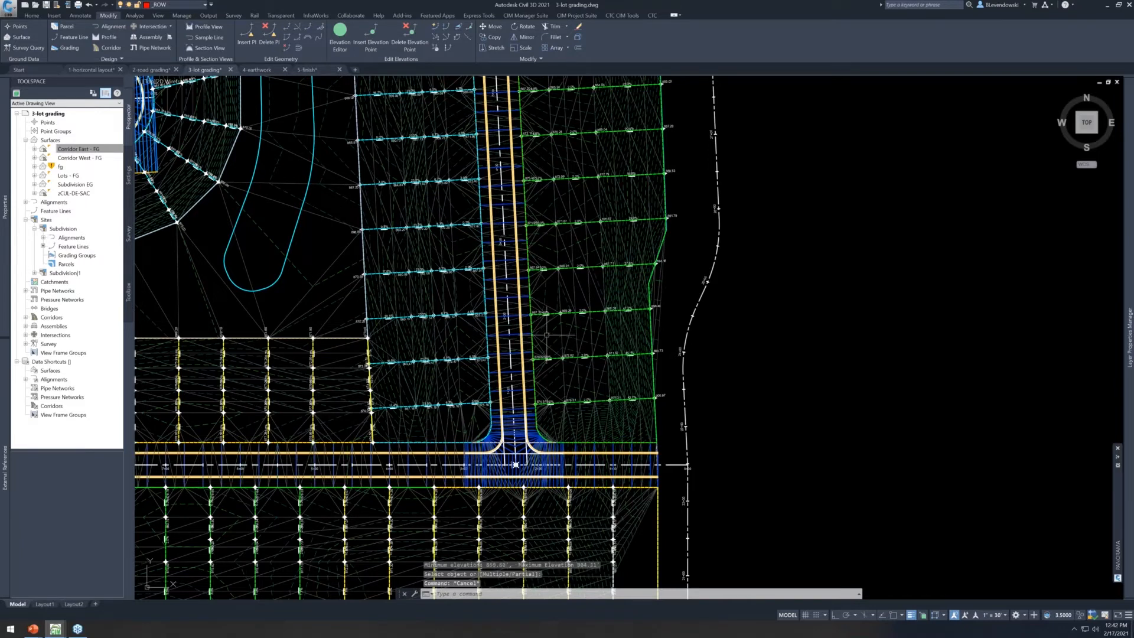
# Regrade the walkout lot lines by running the Walkout Lot Lines family in Auto Grader, and close the tool
pyautogui.scroll(-3, 693, 438)
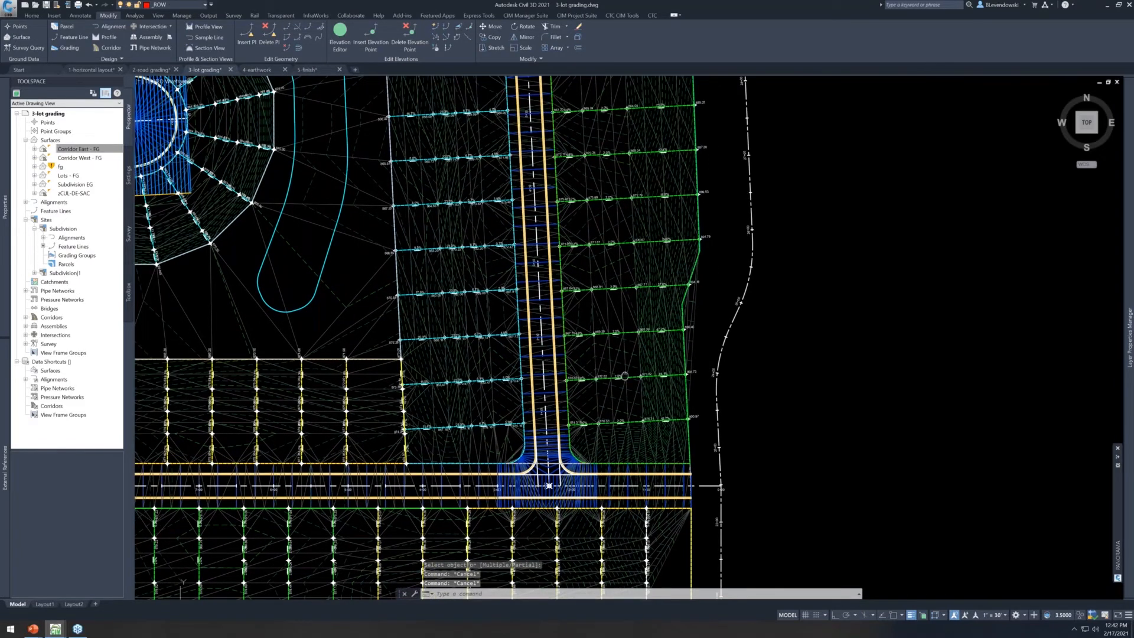
pyautogui.scroll(-3, 644, 334)
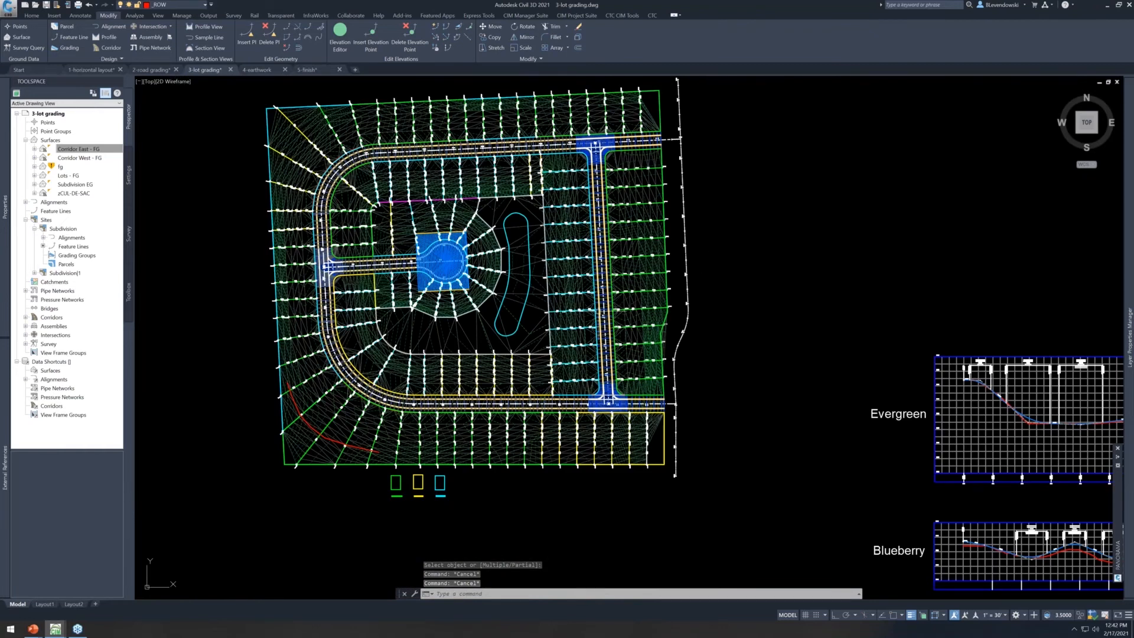
pyautogui.scroll(3, 584, 334)
pyautogui.scroll(4, 583, 333)
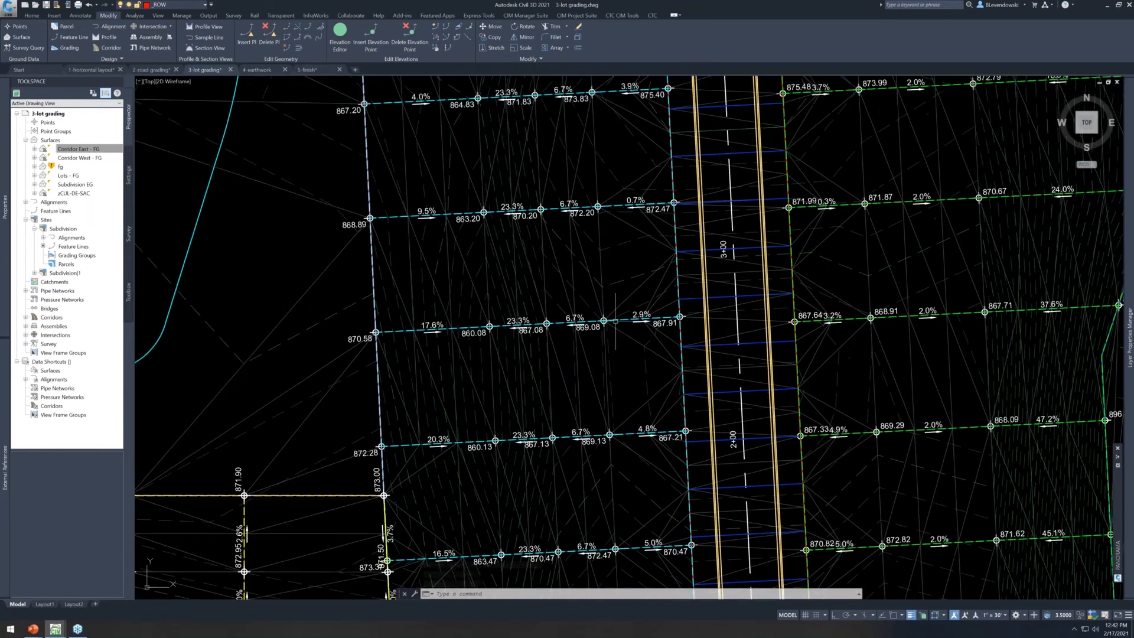
pyautogui.click(620, 319)
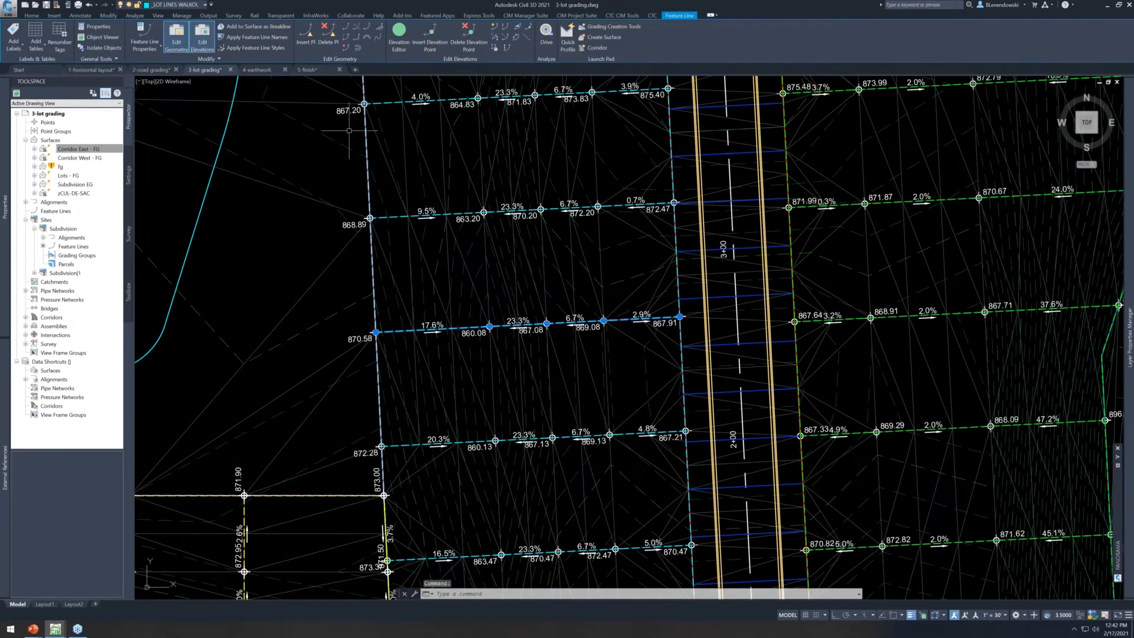
pyautogui.press('Escape')
pyautogui.press('Escape')
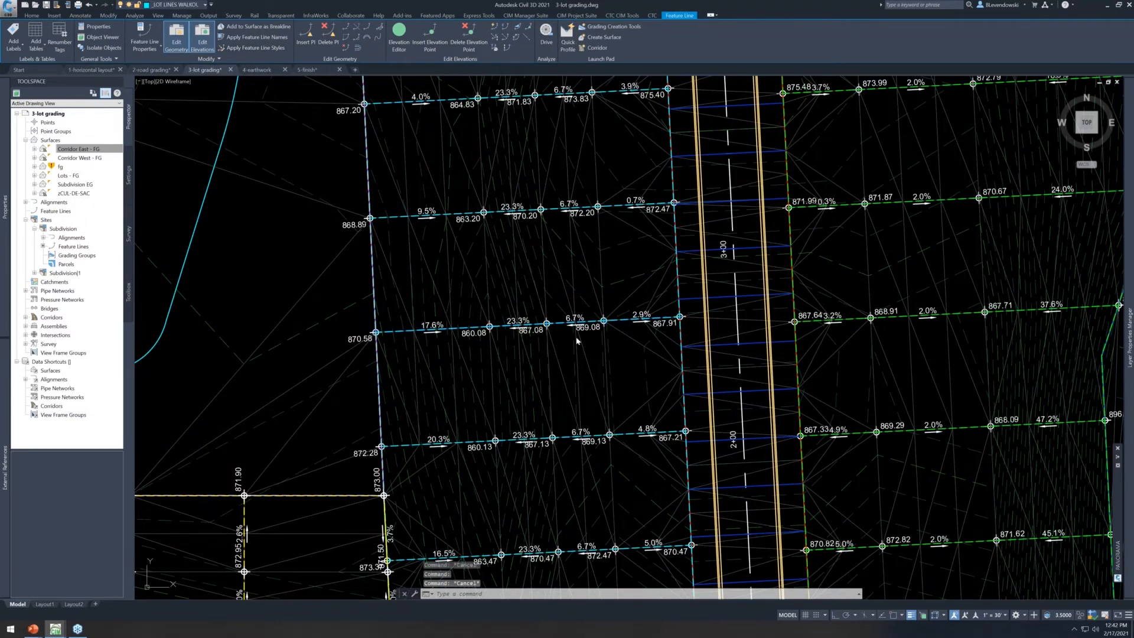
pyautogui.write('autog')
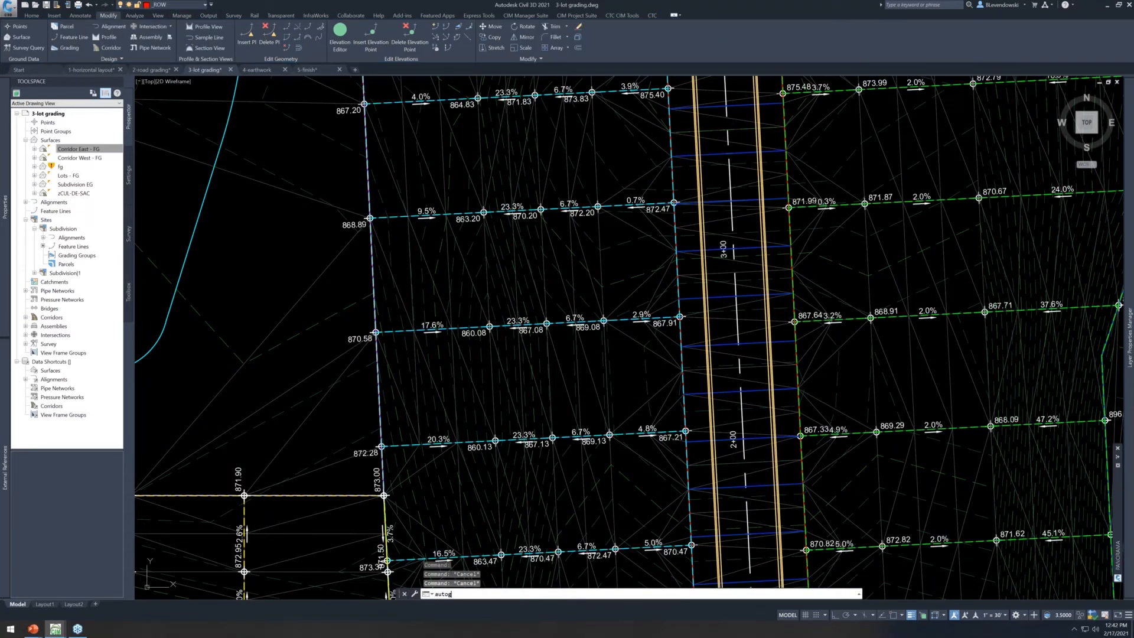
pyautogui.press('Return')
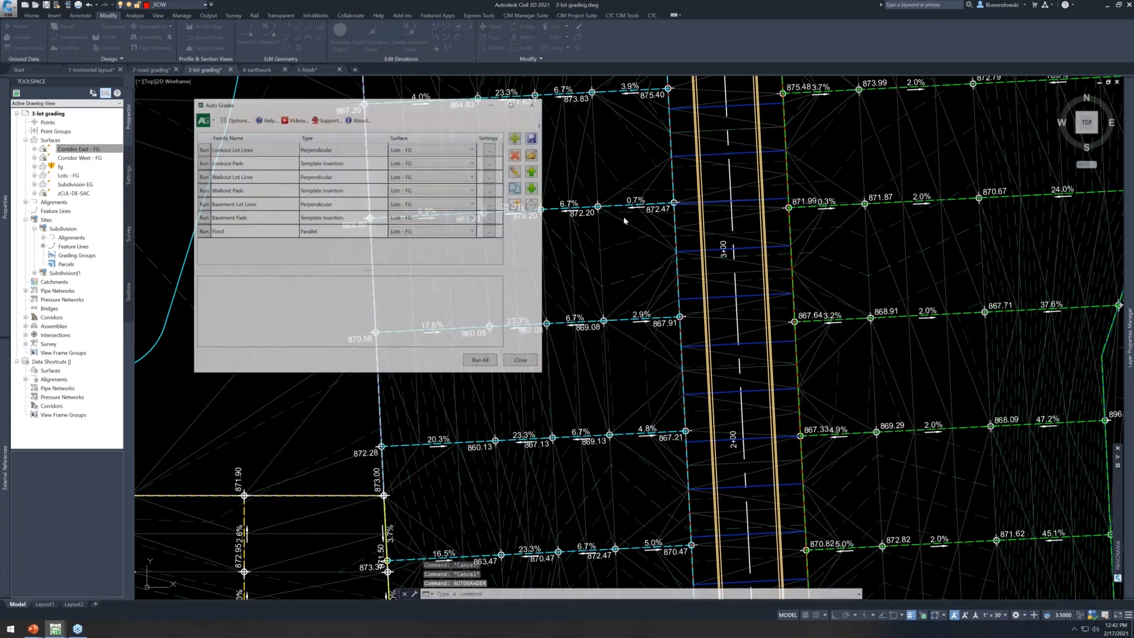
pyautogui.moveTo(398, 100); pyautogui.dragTo(268, 42)
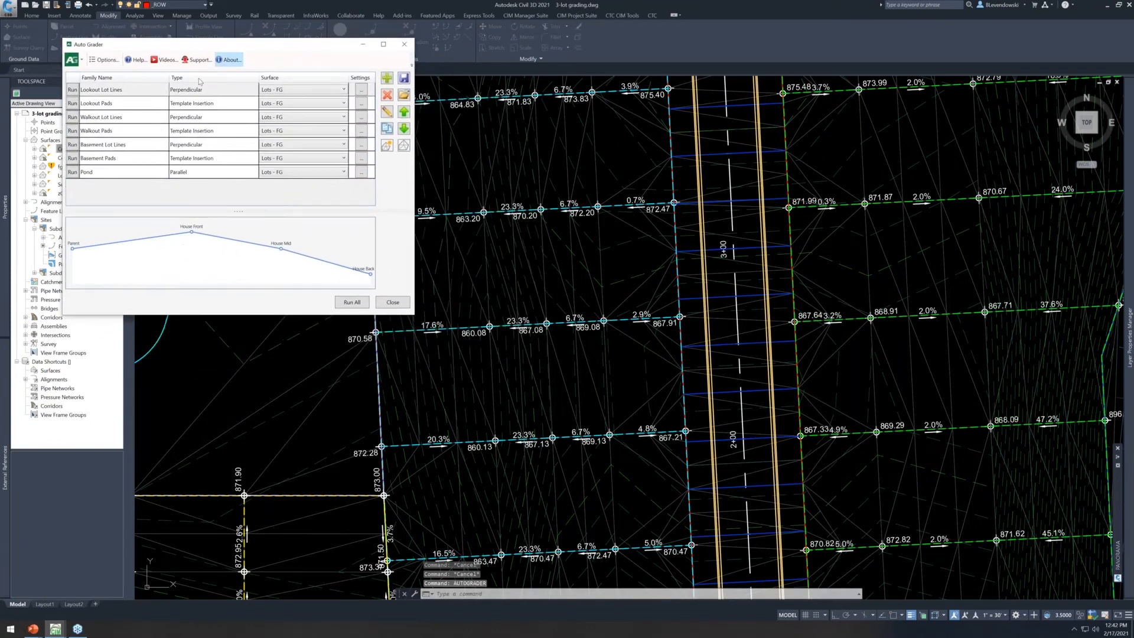
pyautogui.click(73, 117)
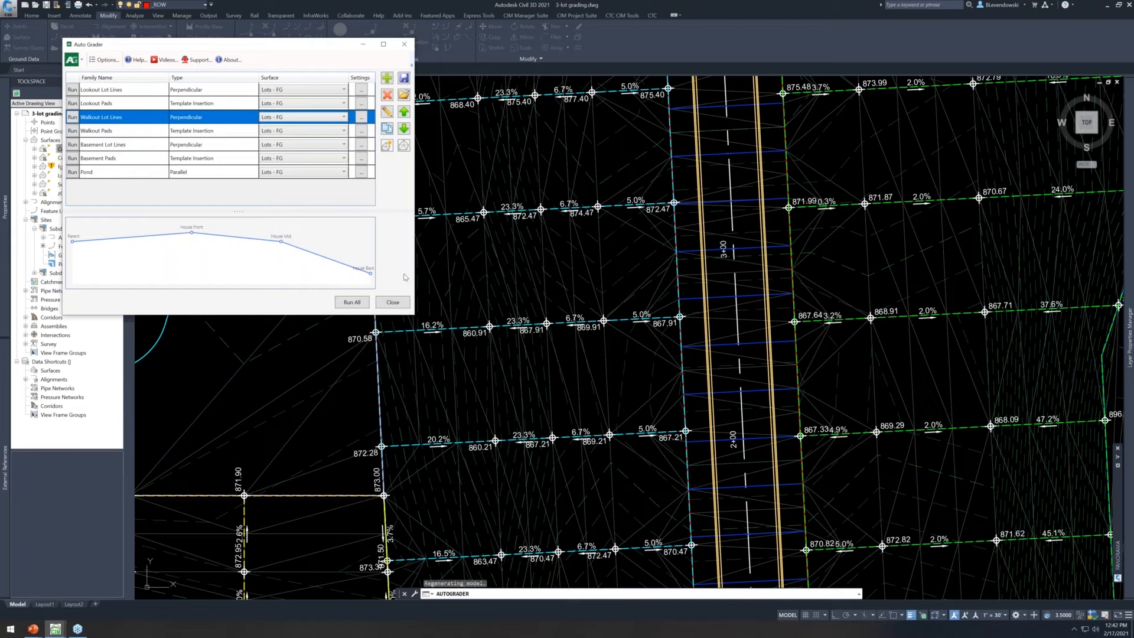
pyautogui.click(388, 302)
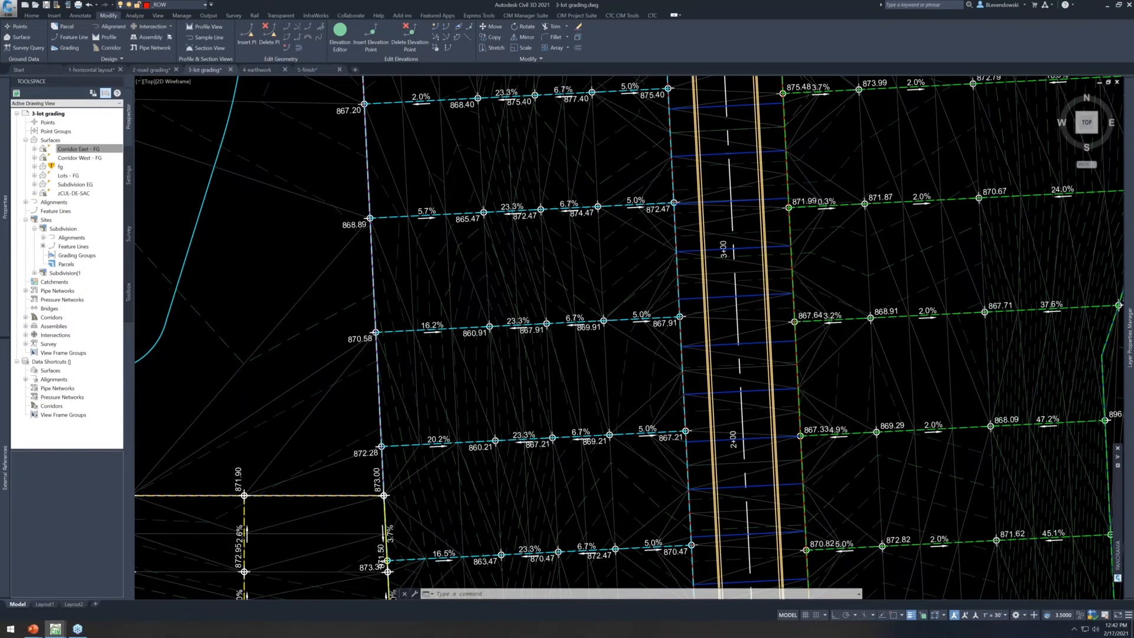
# Freeze the layer of the cul-de-sac corridor surface by picking its triangulation around the cul-de-sac
pyautogui.scroll(-2, 690, 252)
pyautogui.scroll(-4, 690, 251)
pyautogui.moveTo(876, 270); pyautogui.dragTo(855, 397, button='middle')
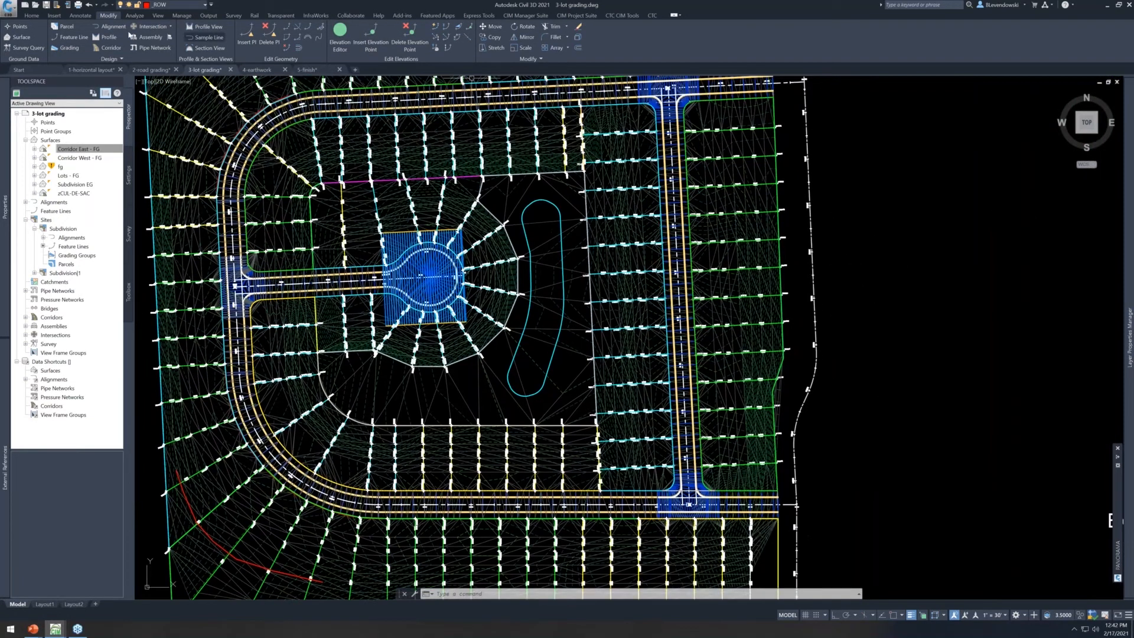
pyautogui.click(31, 15)
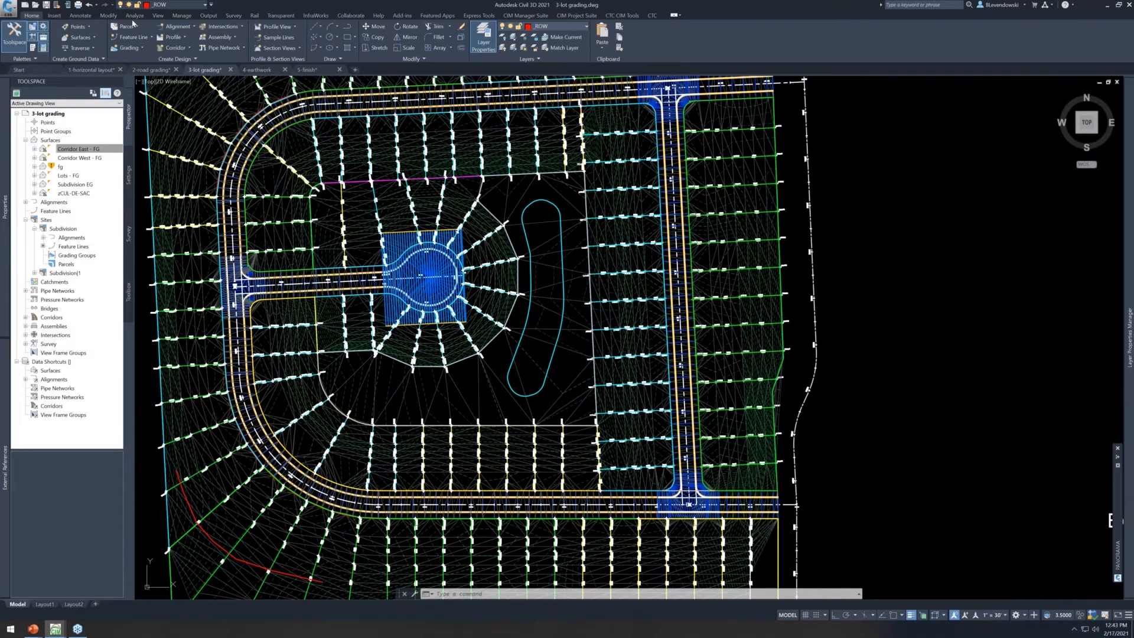
pyautogui.click(524, 38)
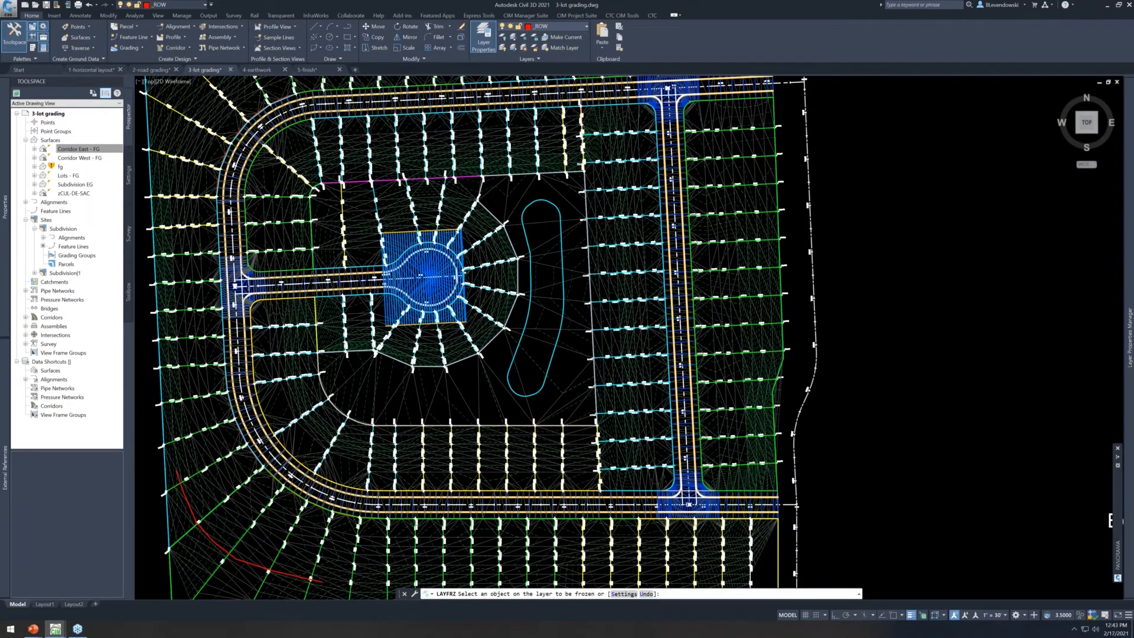
pyautogui.scroll(6, 439, 258)
pyautogui.click(465, 198)
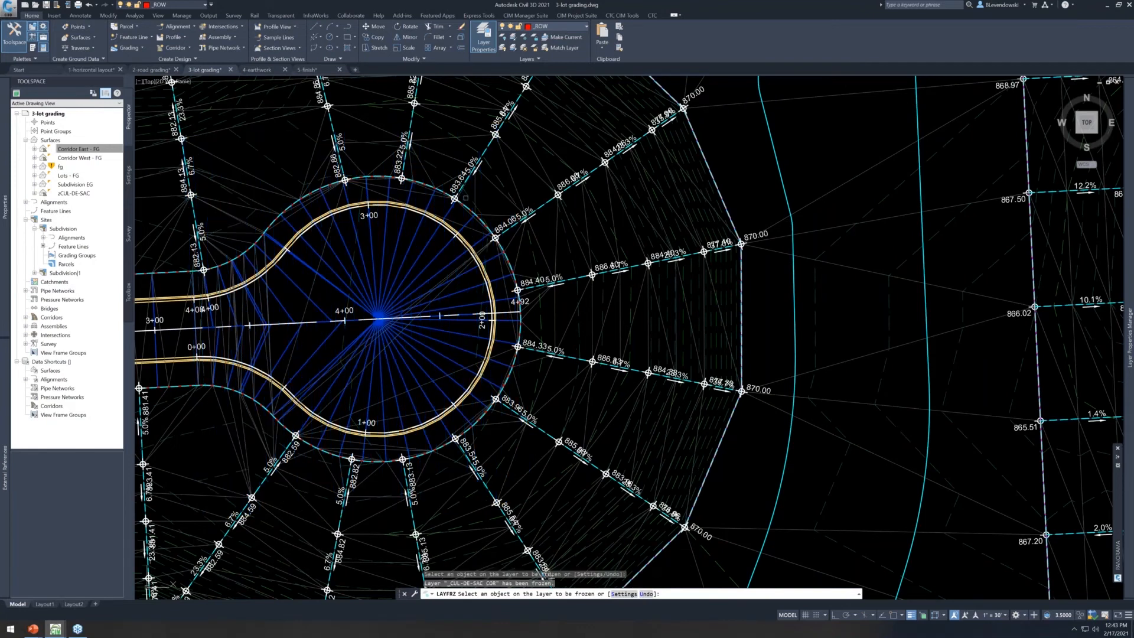
pyautogui.scroll(-7, 465, 198)
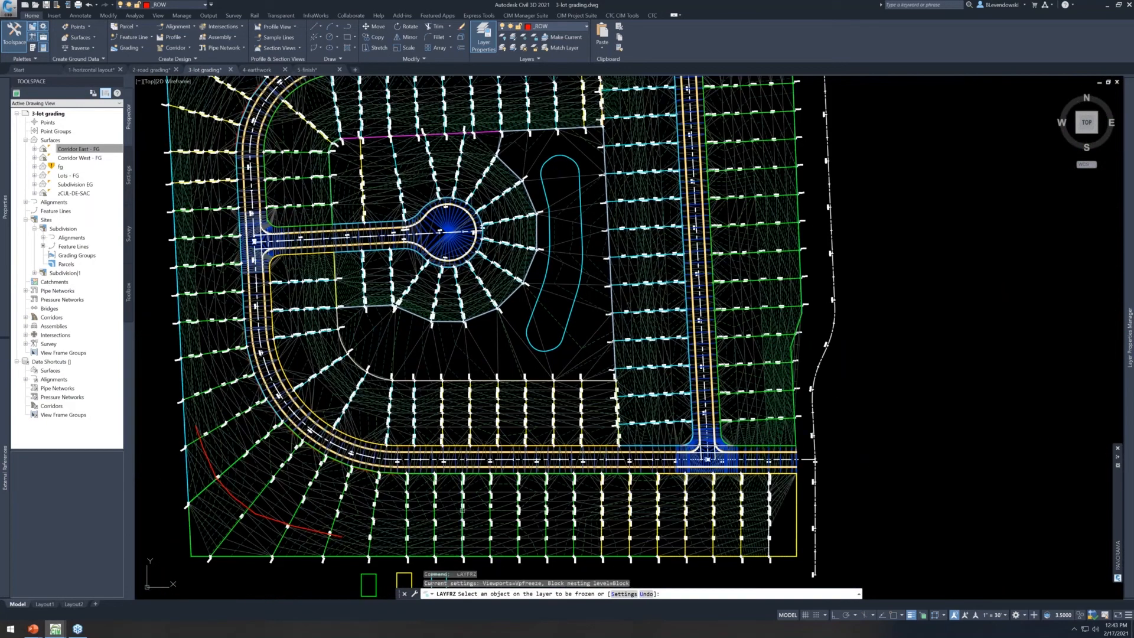
pyautogui.press('Escape')
pyautogui.press('Escape')
pyautogui.press('Escape')
# Change the surface style of Lots - FG in its surface properties to one that hides the triangles
pyautogui.scroll(3, 480, 492)
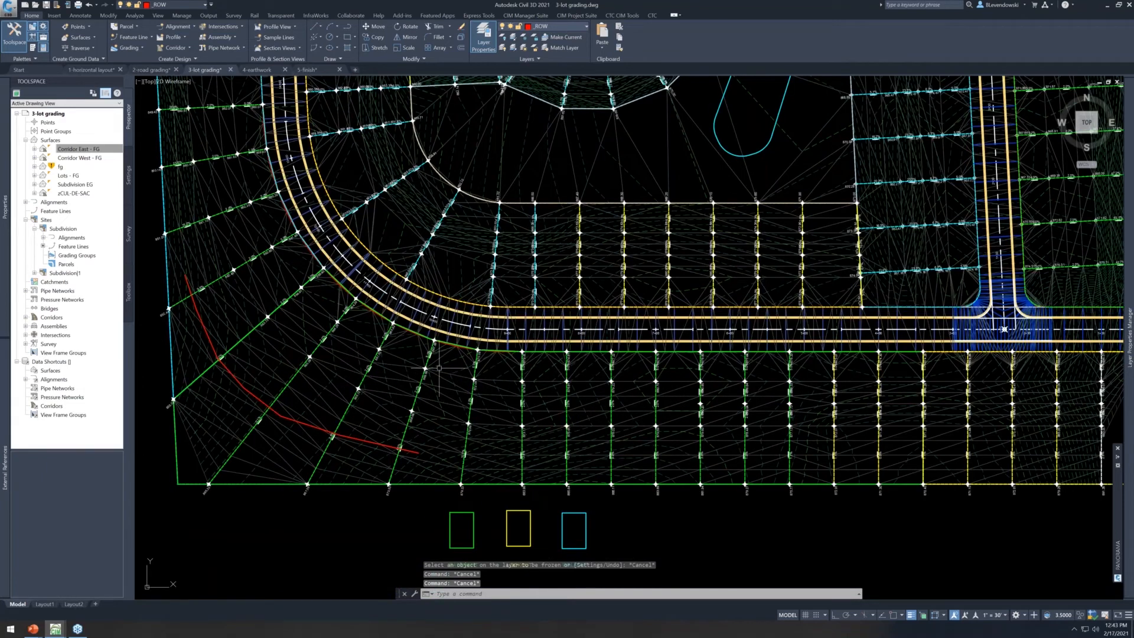
pyautogui.click(433, 370)
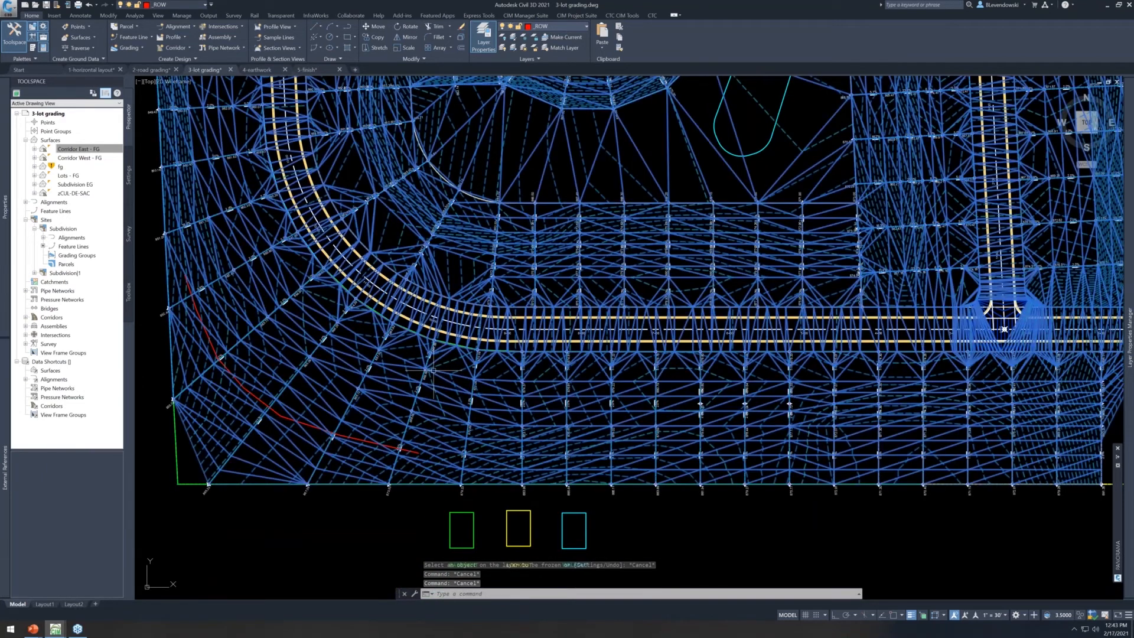
pyautogui.rightClick(459, 382)
pyautogui.click(489, 486)
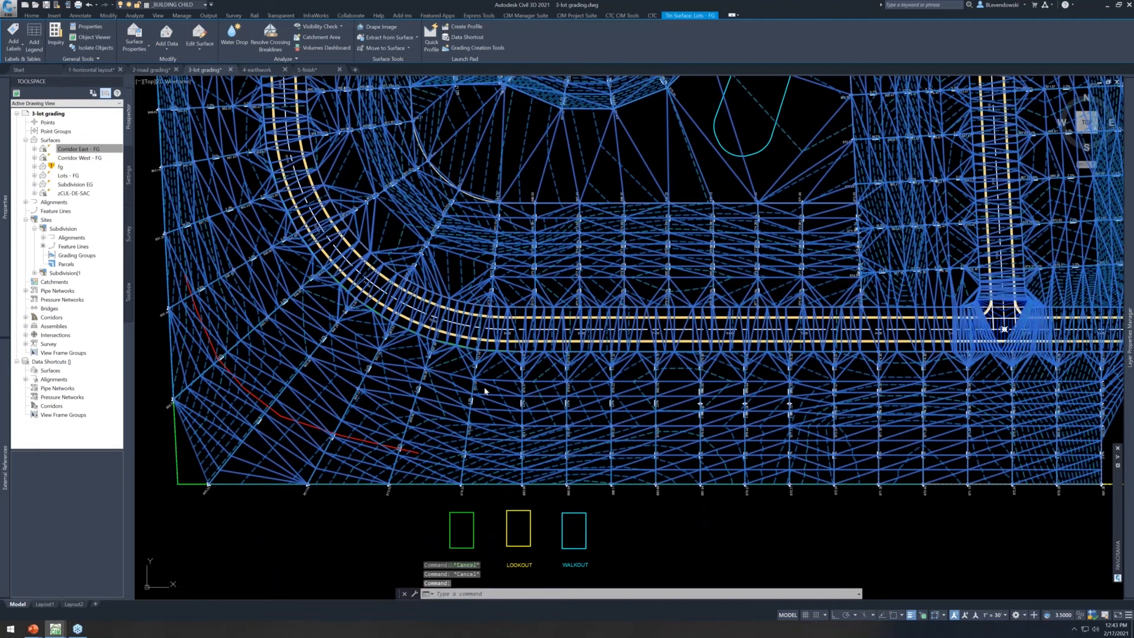
pyautogui.click(415, 251)
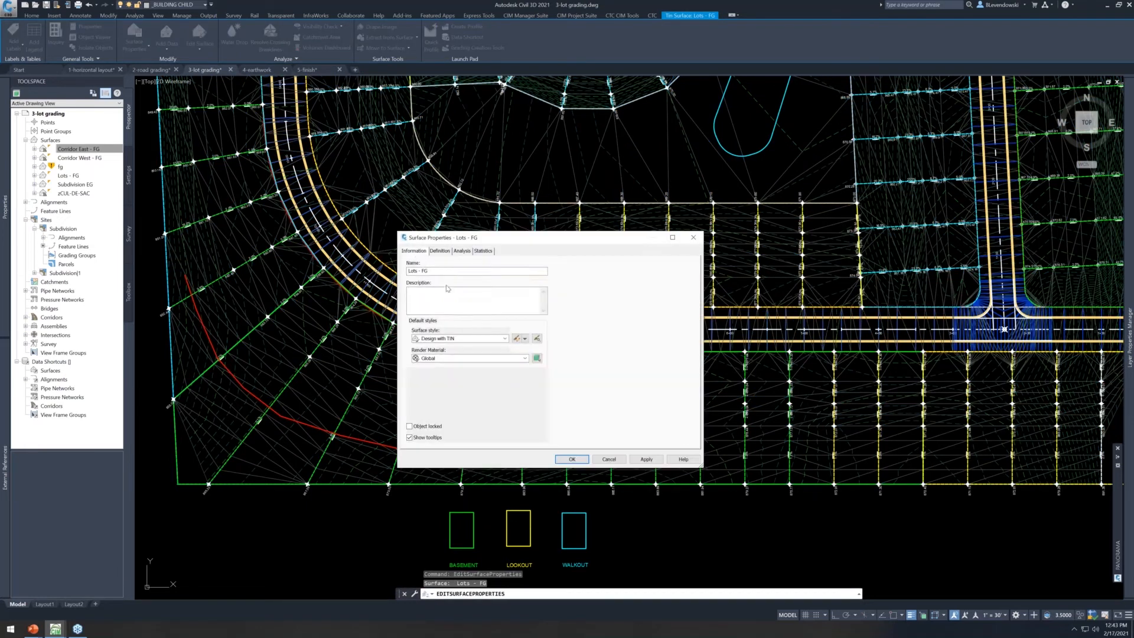
pyautogui.click(461, 336)
pyautogui.click(440, 345)
pyautogui.click(572, 459)
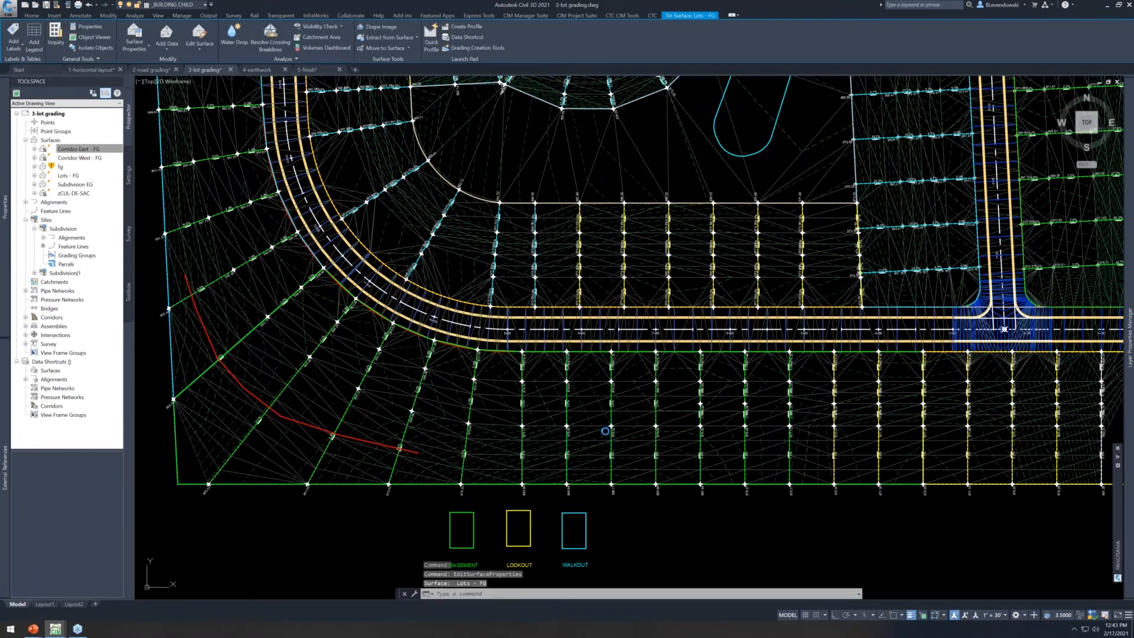
pyautogui.press('Escape')
# Erase the red line that crosses the rear of the southwestern corner lots
pyautogui.click(371, 436)
pyautogui.click(339, 458)
pyautogui.write('e')
pyautogui.press('Return')
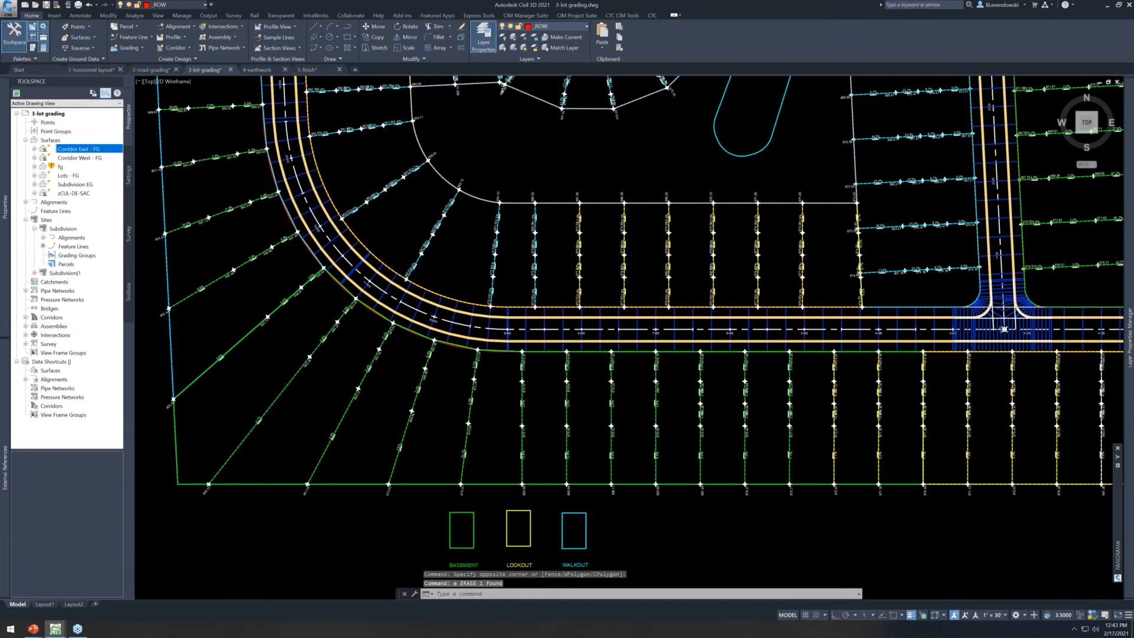
# Examine the basement, lookout and walkout pad templates drawn below the southern lots
pyautogui.scroll(-3, 567, 398)
pyautogui.moveTo(698, 389); pyautogui.dragTo(608, 395, button='middle')
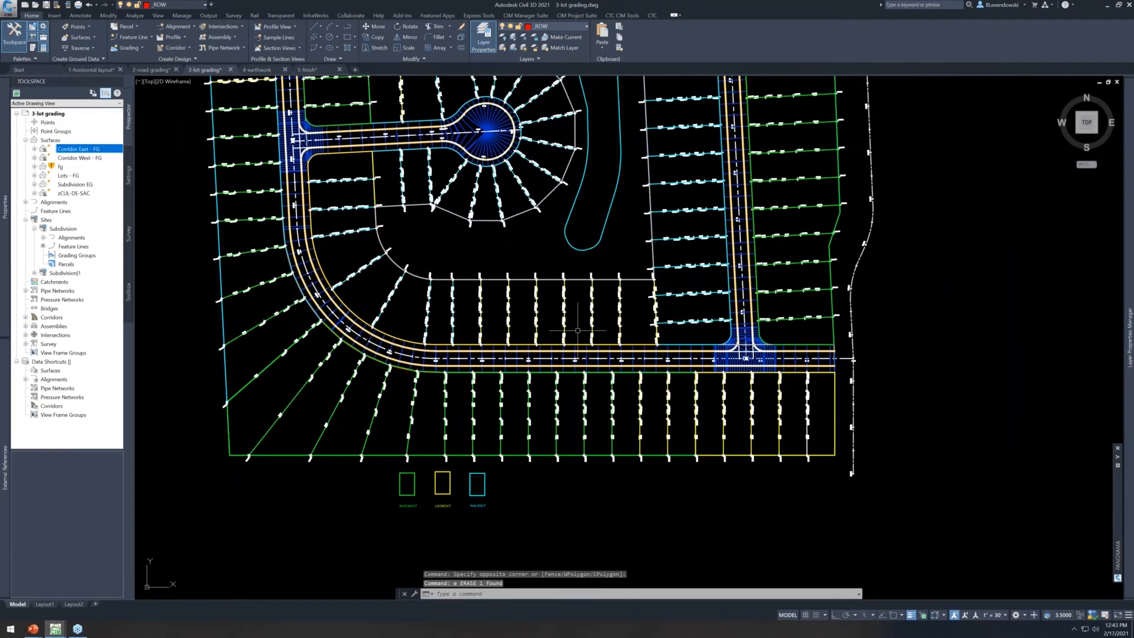
pyautogui.moveTo(578, 330)
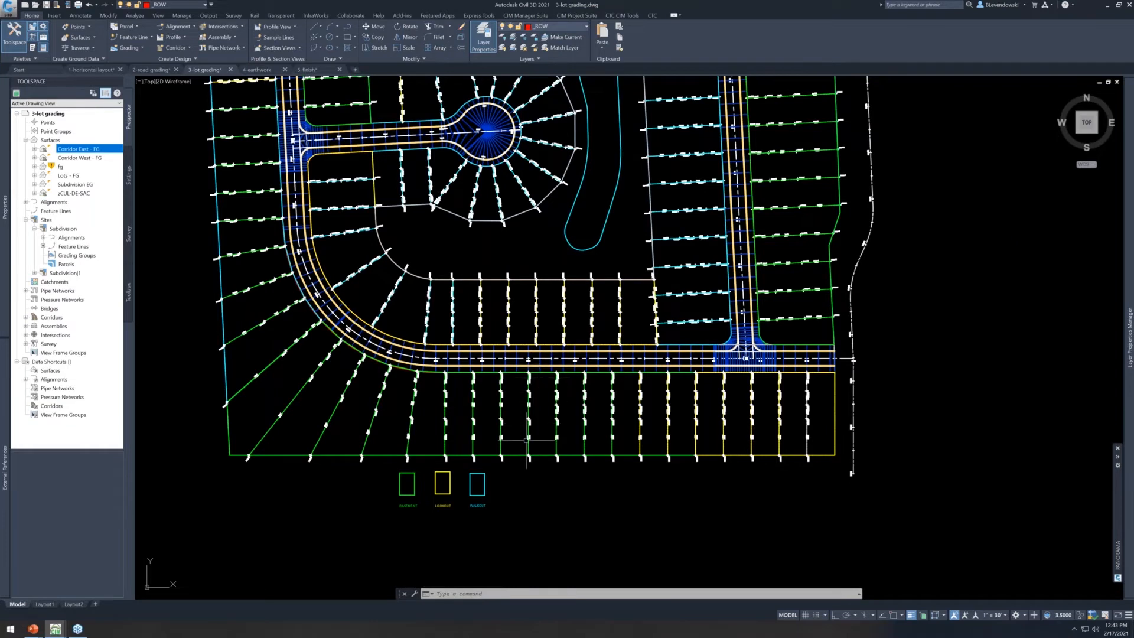
pyautogui.scroll(5, 423, 496)
pyautogui.click(737, 463)
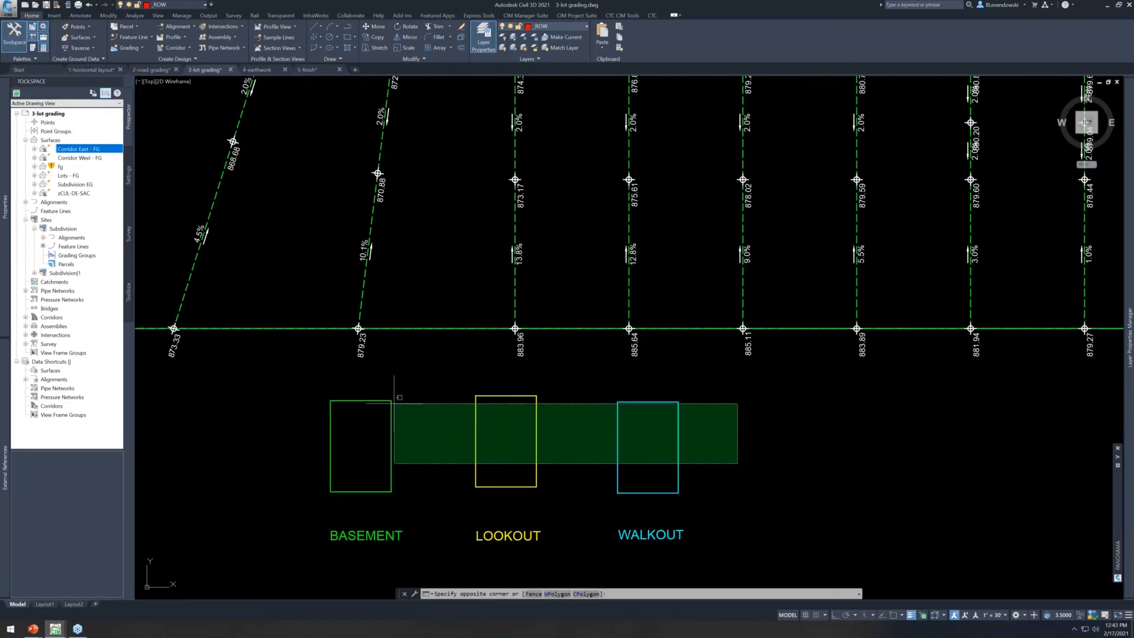
pyautogui.press('Escape')
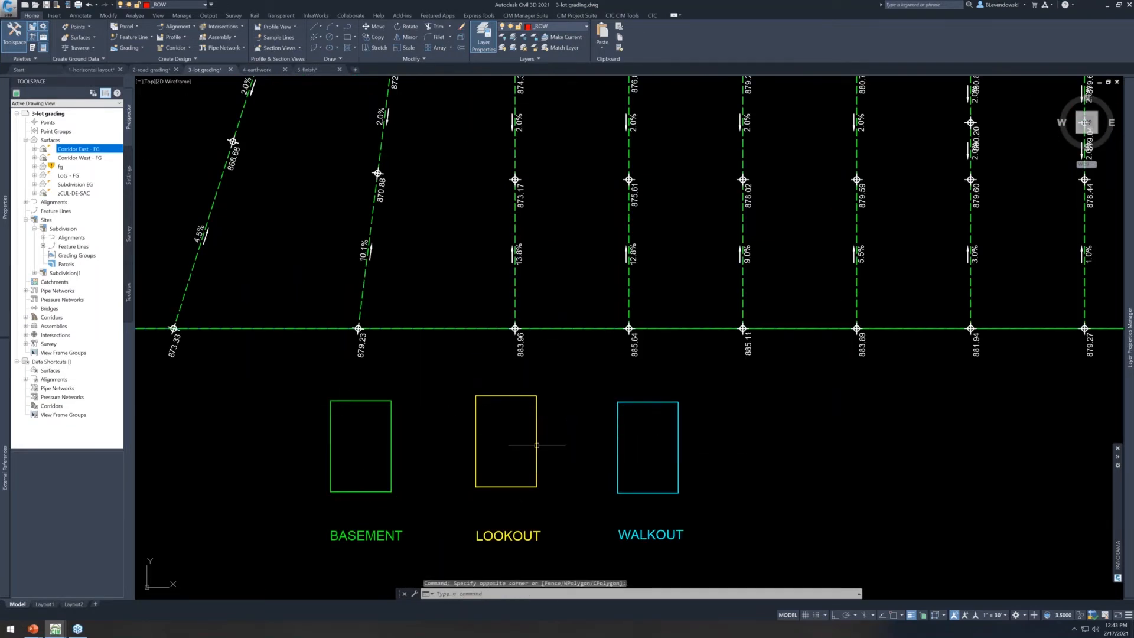
pyautogui.press('Escape')
pyautogui.press('Escape')
pyautogui.press('Escape')
pyautogui.scroll(-2, 436, 462)
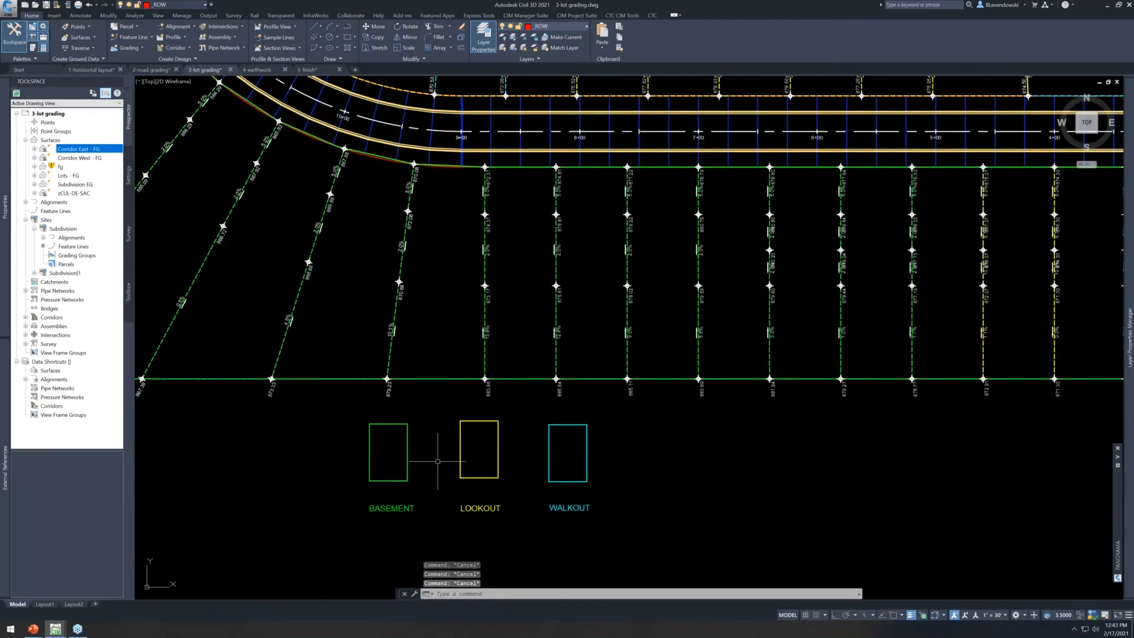
# Start Auto Grader and open the Lookout Pads template grading family, keeping its window clear of the western lots
pyautogui.scroll(-2, 438, 461)
pyautogui.moveTo(579, 402)
pyautogui.mouseDown(button='middle')
pyautogui.moveTo(537, 394)
pyautogui.moveTo(666, 453)
pyautogui.moveTo(756, 461)
pyautogui.moveTo(761, 476)
pyautogui.mouseUp(button='middle')
pyautogui.moveTo(640, 375); pyautogui.dragTo(643, 390, button='middle')
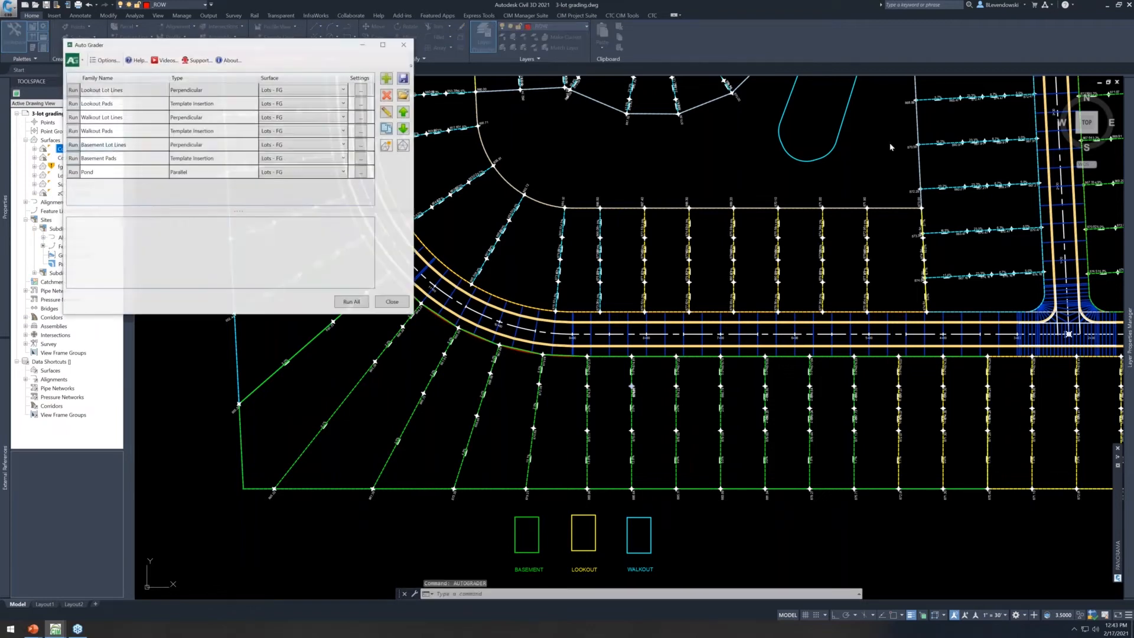
pyautogui.moveTo(347, 41); pyautogui.dragTo(1011, 56)
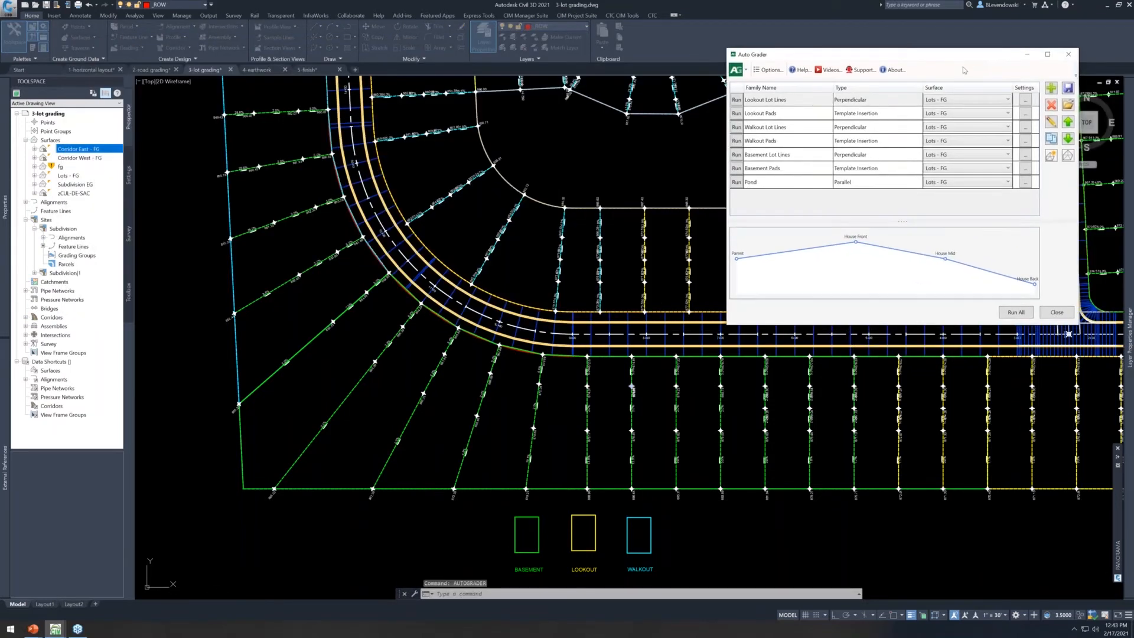
pyautogui.click(873, 102)
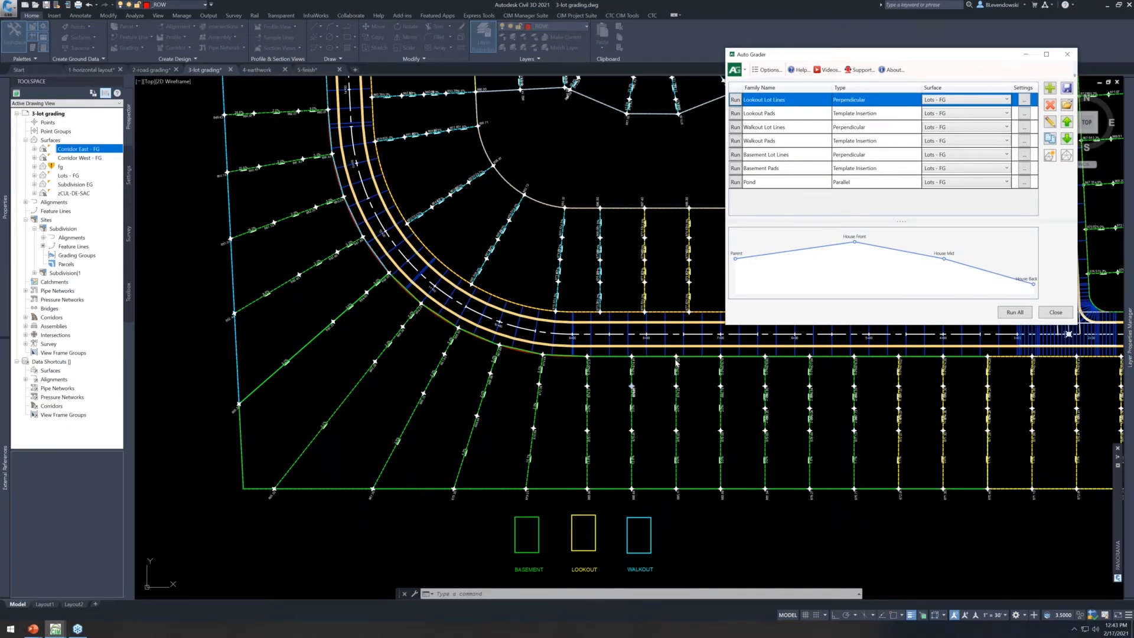
pyautogui.click(786, 115)
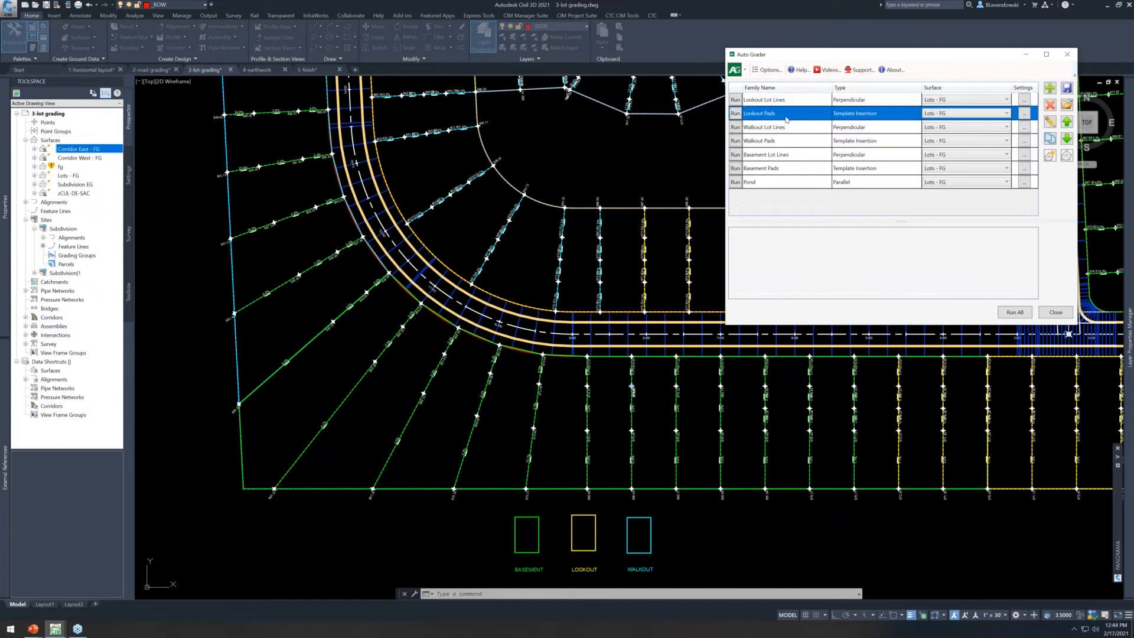
pyautogui.doubleClick(786, 115)
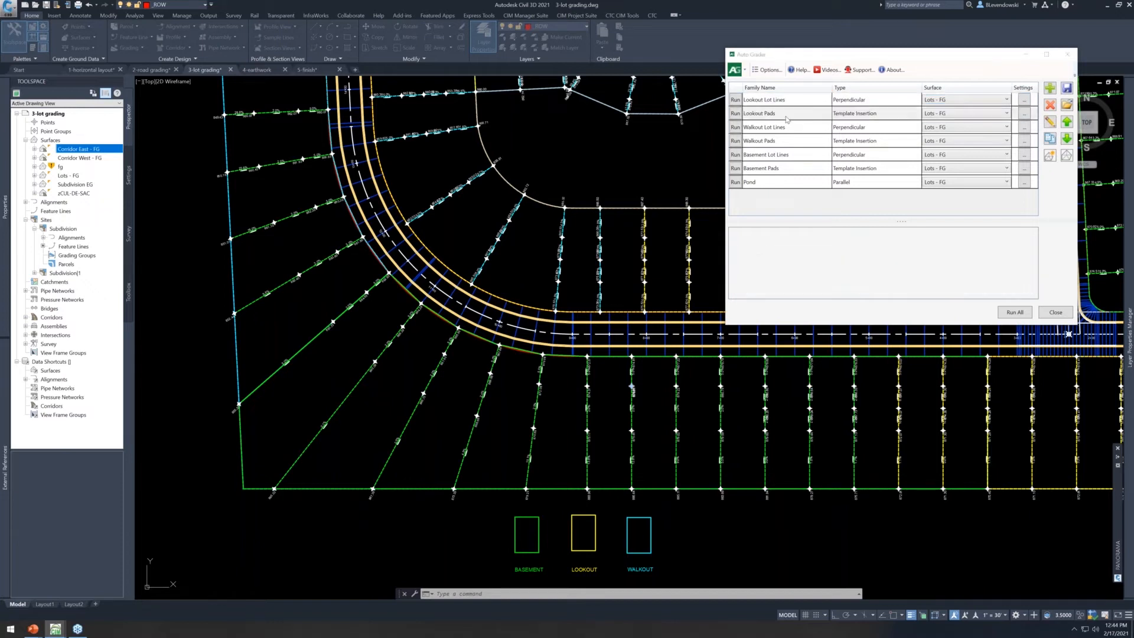
pyautogui.moveTo(355, 90); pyautogui.dragTo(958, 66)
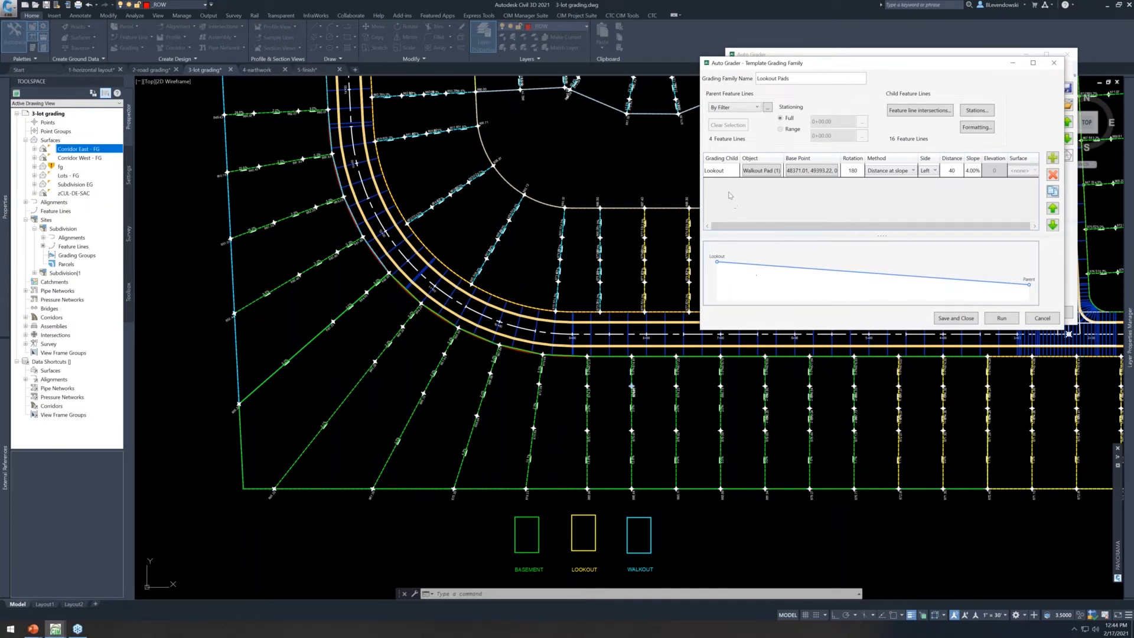
# Inspect the Lookout grading child and the station interval settings of the Lookout Pads family
pyautogui.click(721, 173)
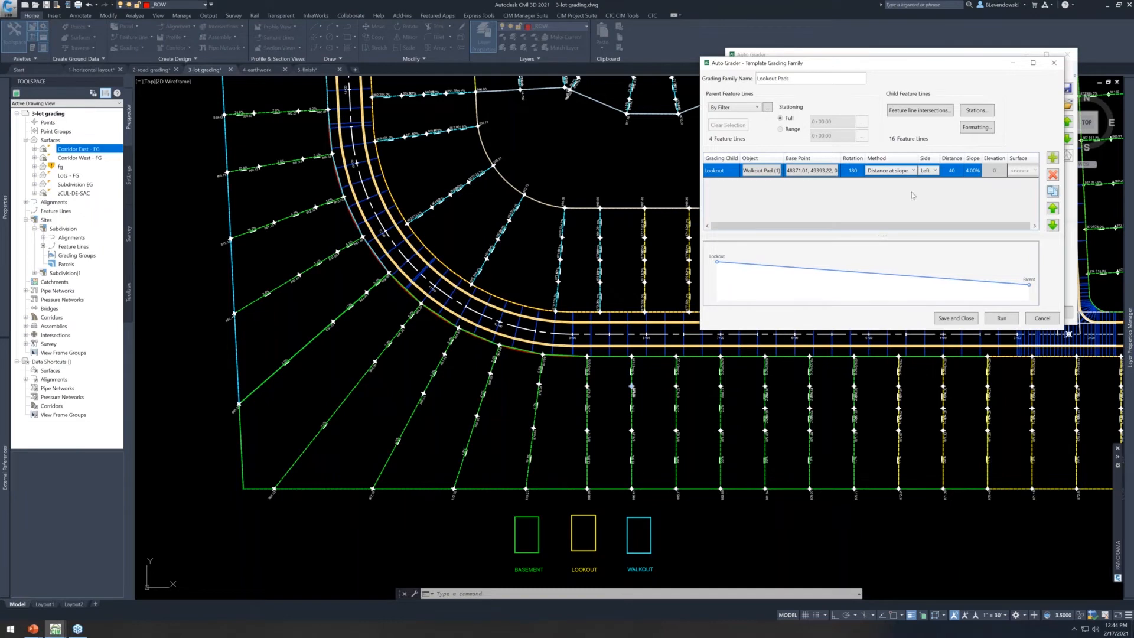
pyautogui.click(980, 115)
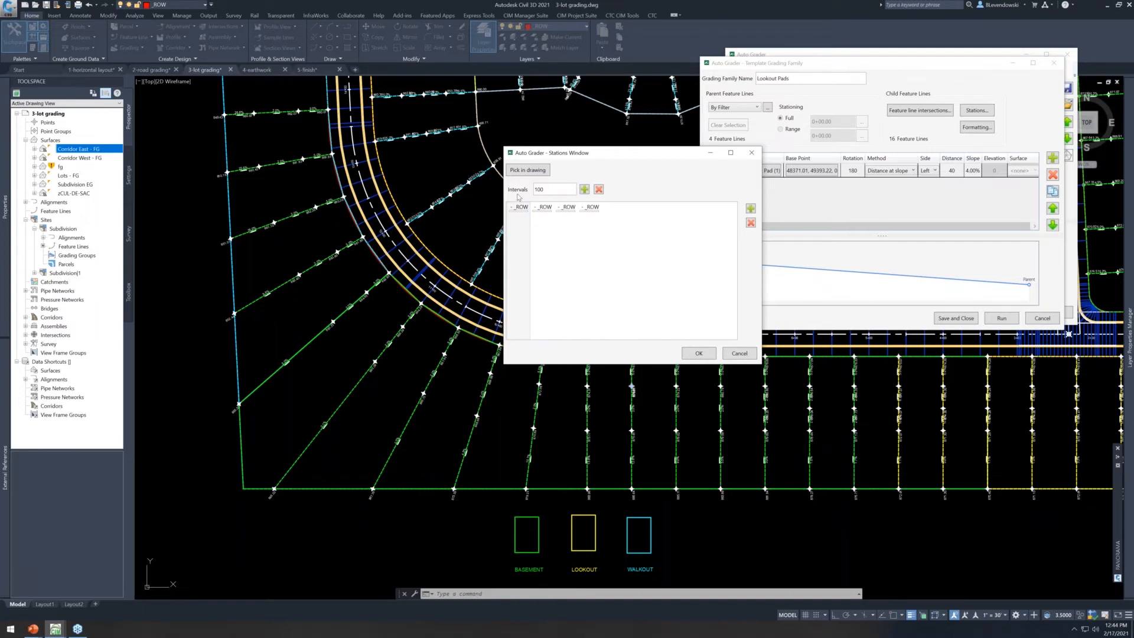
pyautogui.click(739, 353)
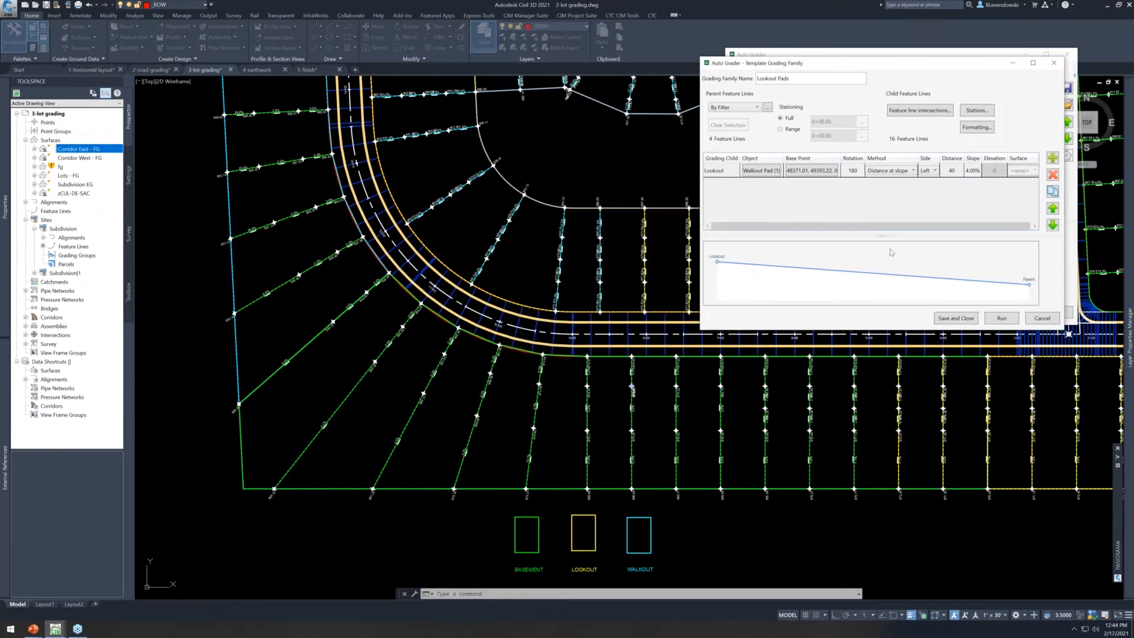
# Inspect the Lookout Pads family's feature line intersection settings, including the midpoint option, the 200 distance limit and the lookout lot line layer filter
pyautogui.click(897, 117)
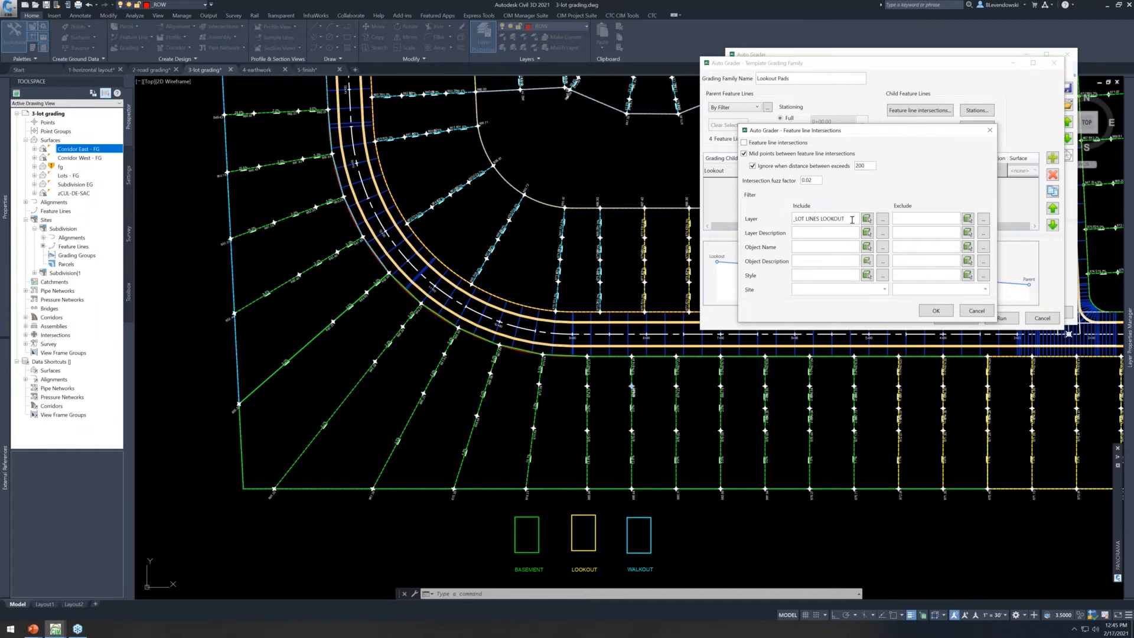
pyautogui.moveTo(852, 218); pyautogui.dragTo(753, 230)
pyautogui.moveTo(854, 219); pyautogui.dragTo(782, 225)
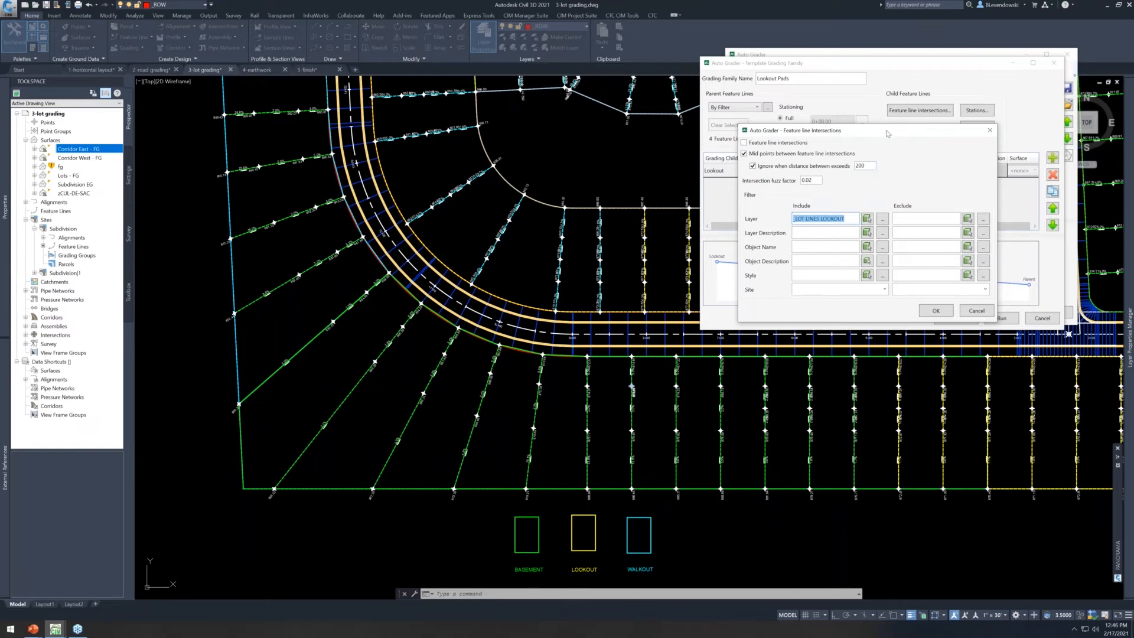
pyautogui.moveTo(887, 131); pyautogui.dragTo(856, 136)
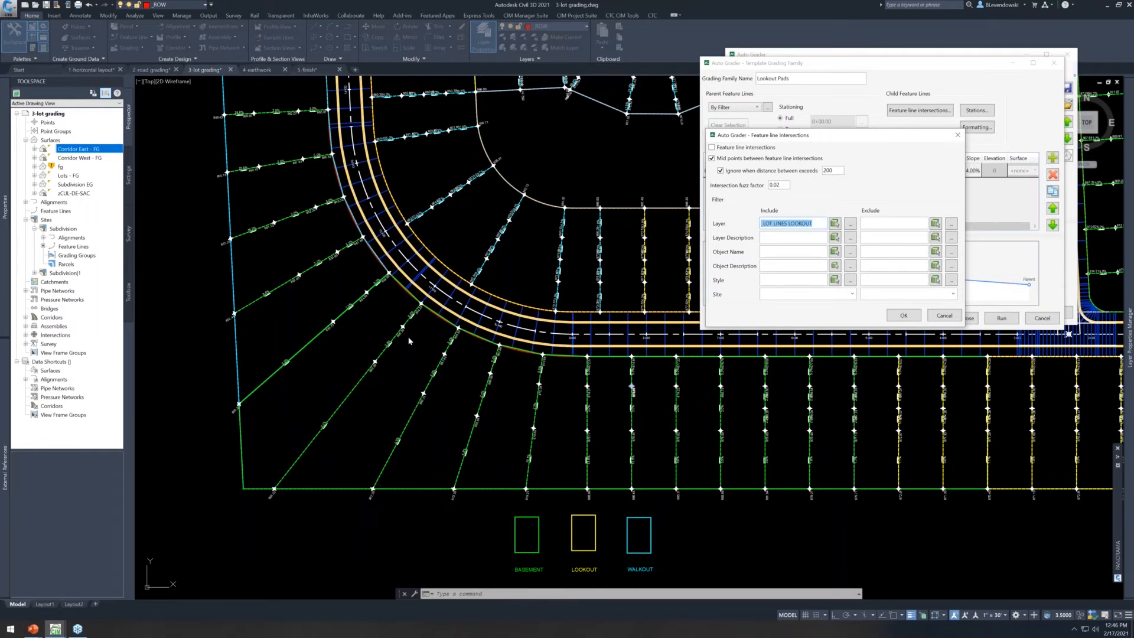
pyautogui.moveTo(893, 131); pyautogui.dragTo(898, 112)
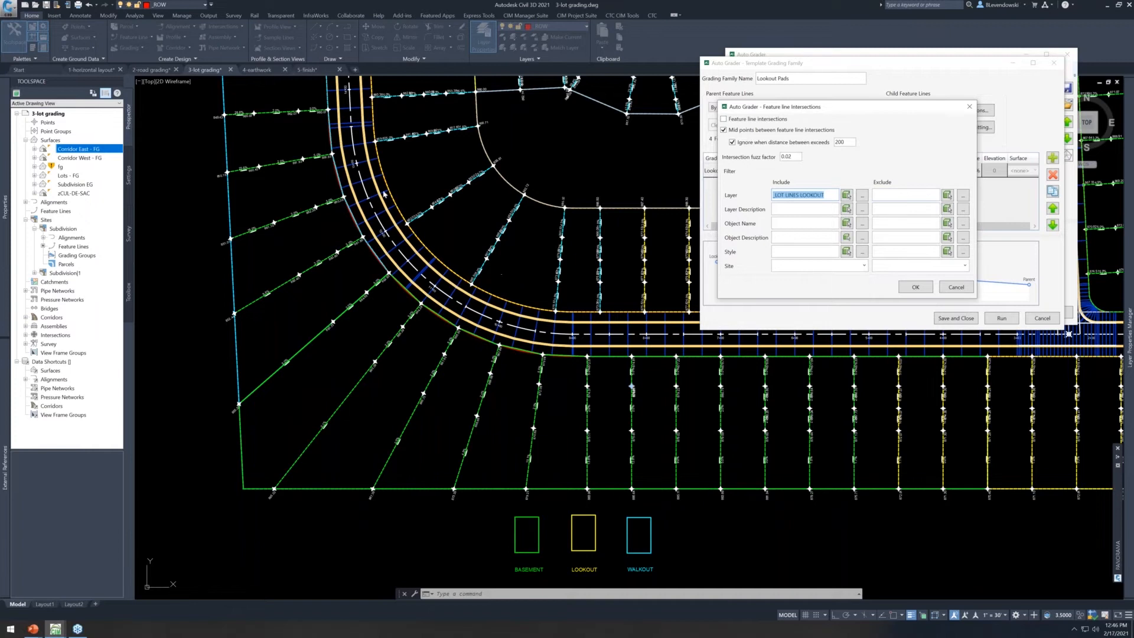
pyautogui.click(902, 290)
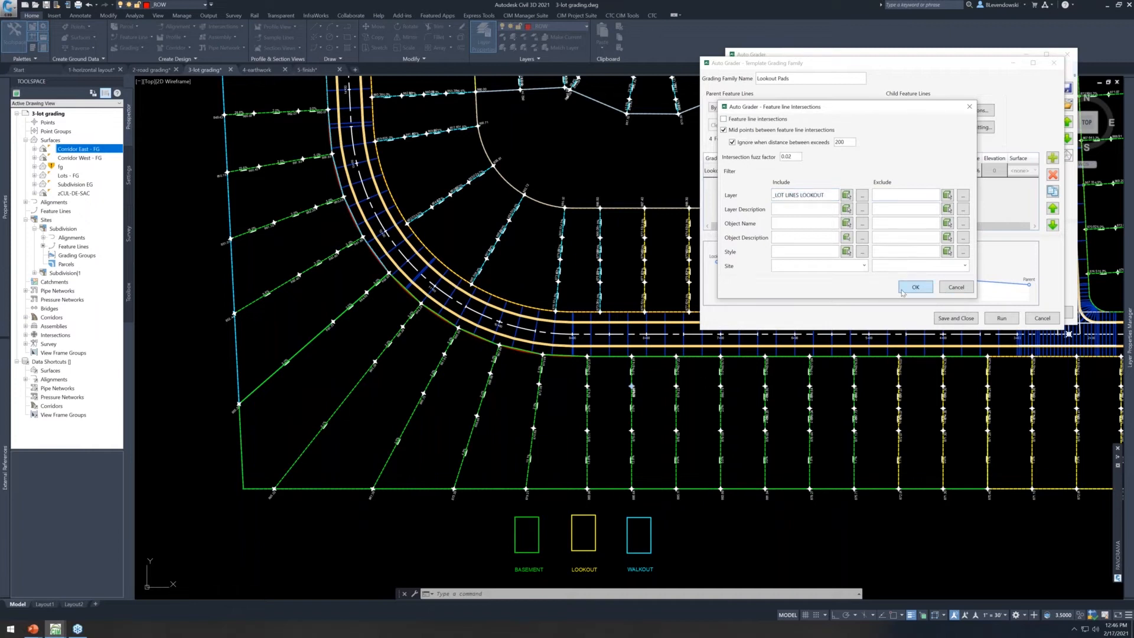
# Save the Lookout Pads family and run it to place lookout pads between the lookout lot lines
pyautogui.click(953, 319)
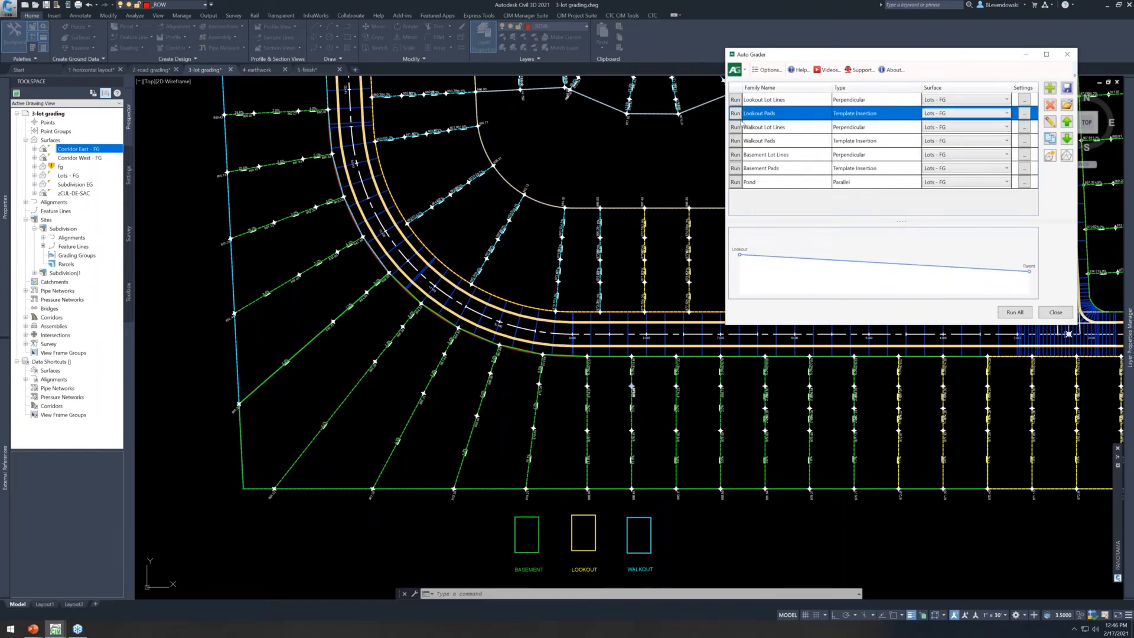
pyautogui.click(735, 114)
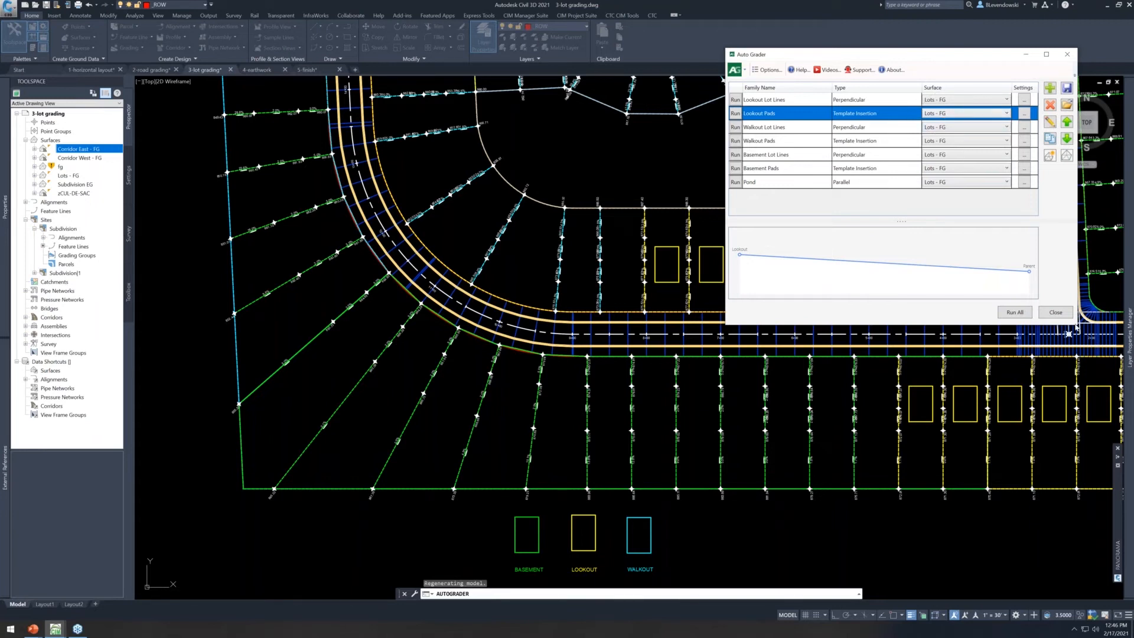
pyautogui.click(1055, 314)
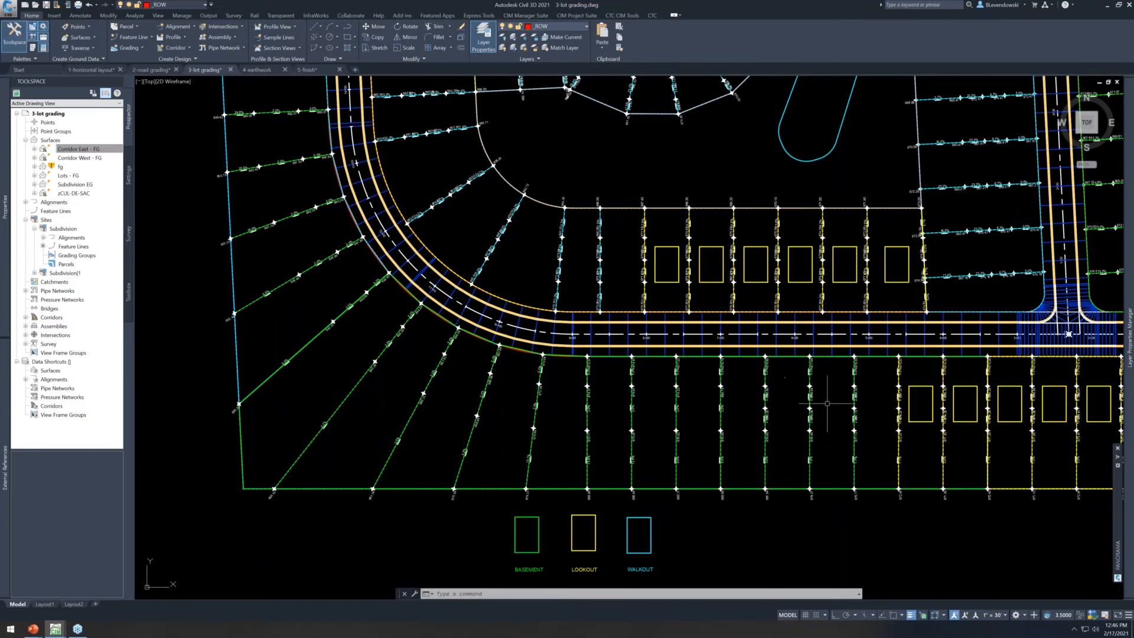
pyautogui.moveTo(804, 401); pyautogui.dragTo(540, 382, button='middle')
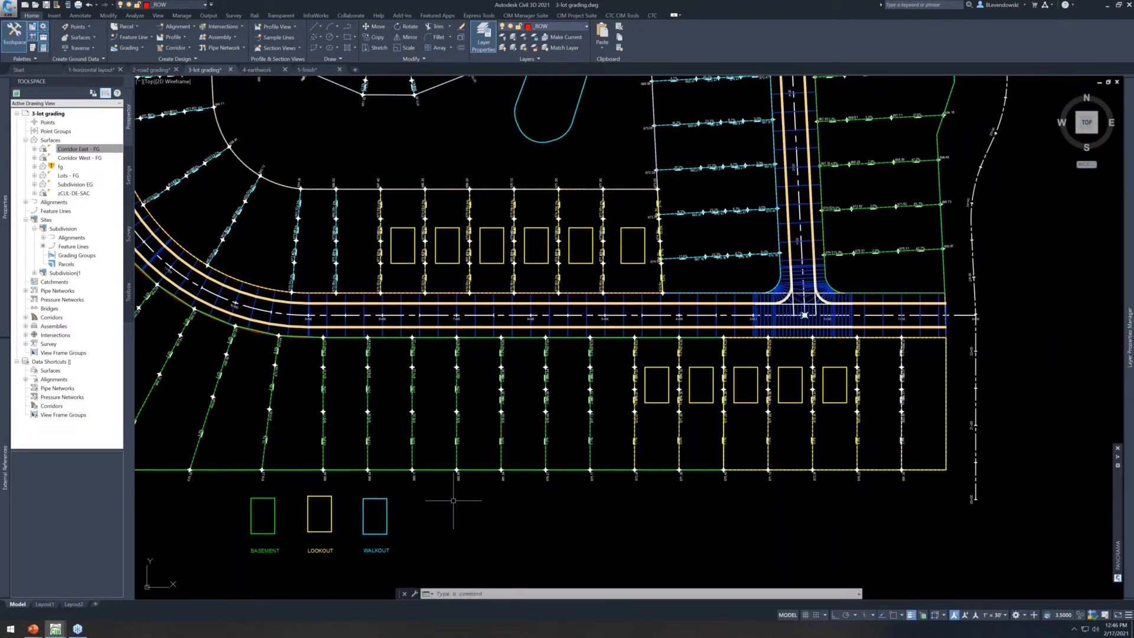
# Shorten the LOOKOUT template pad below the southern lots by stretching its bottom edge upward about a quarter of its depth
pyautogui.scroll(2, 339, 525)
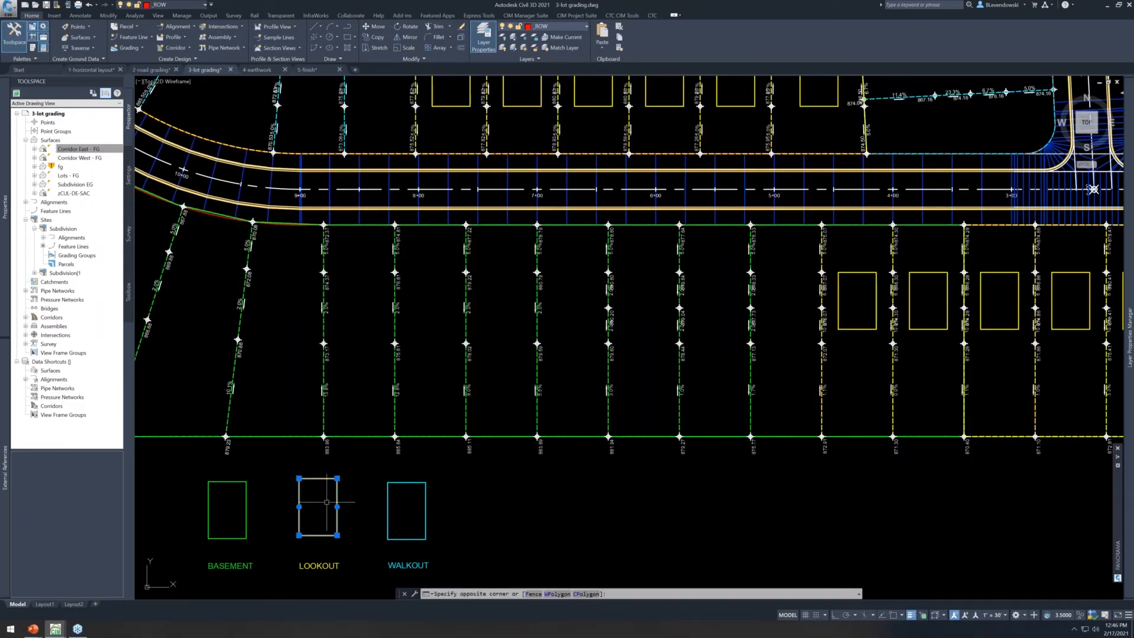
pyautogui.click(336, 536)
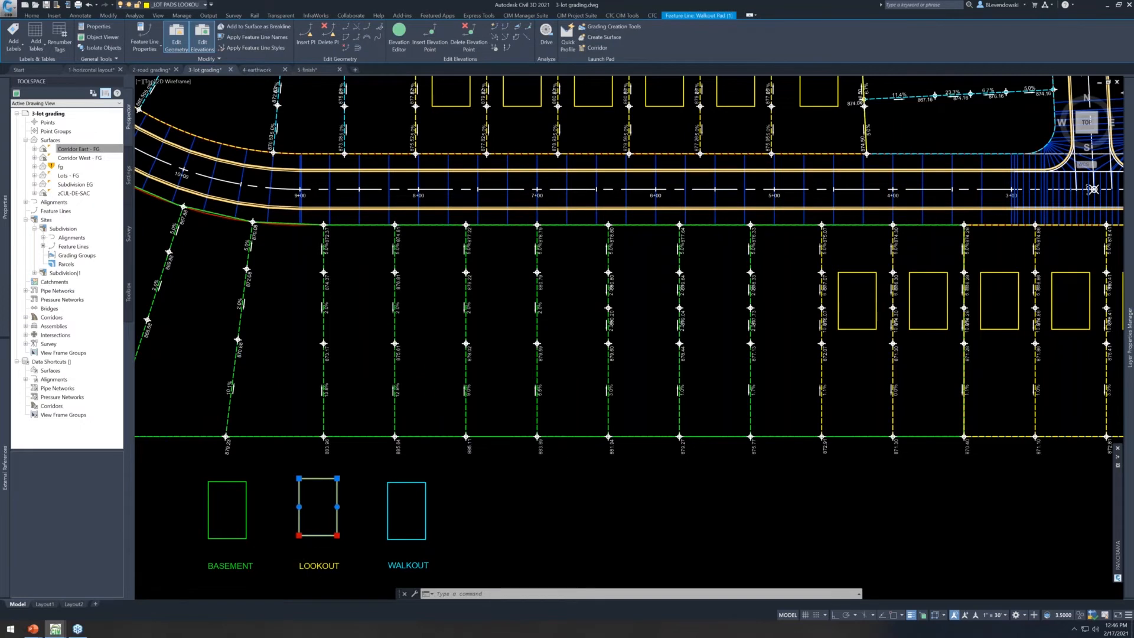
pyautogui.scroll(4, 323, 544)
pyautogui.click(358, 521)
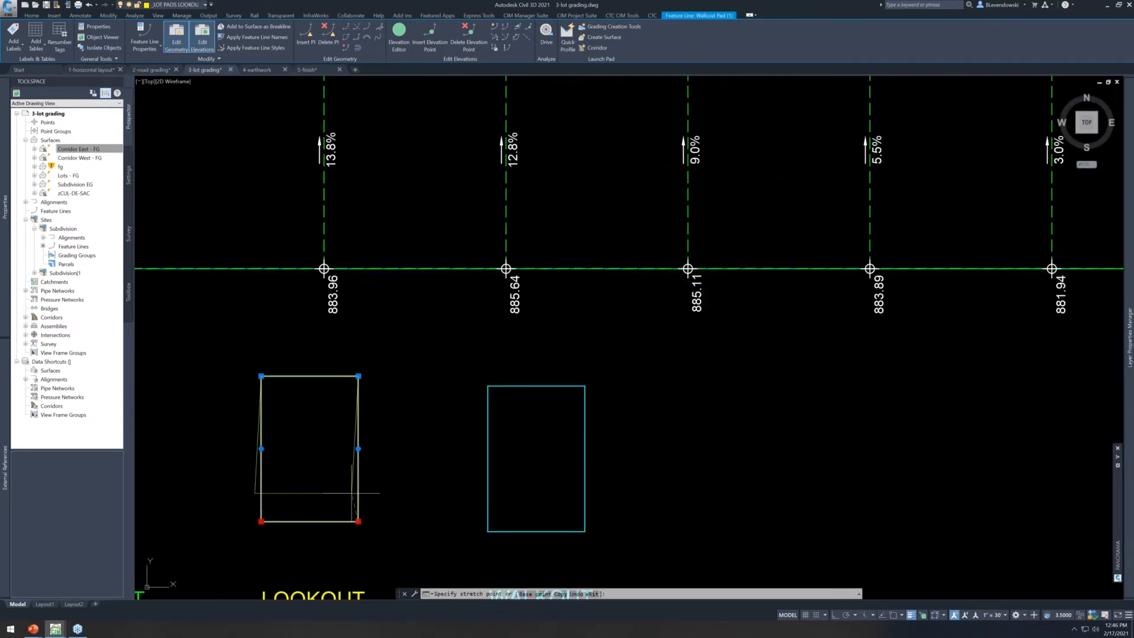
pyautogui.click(359, 485)
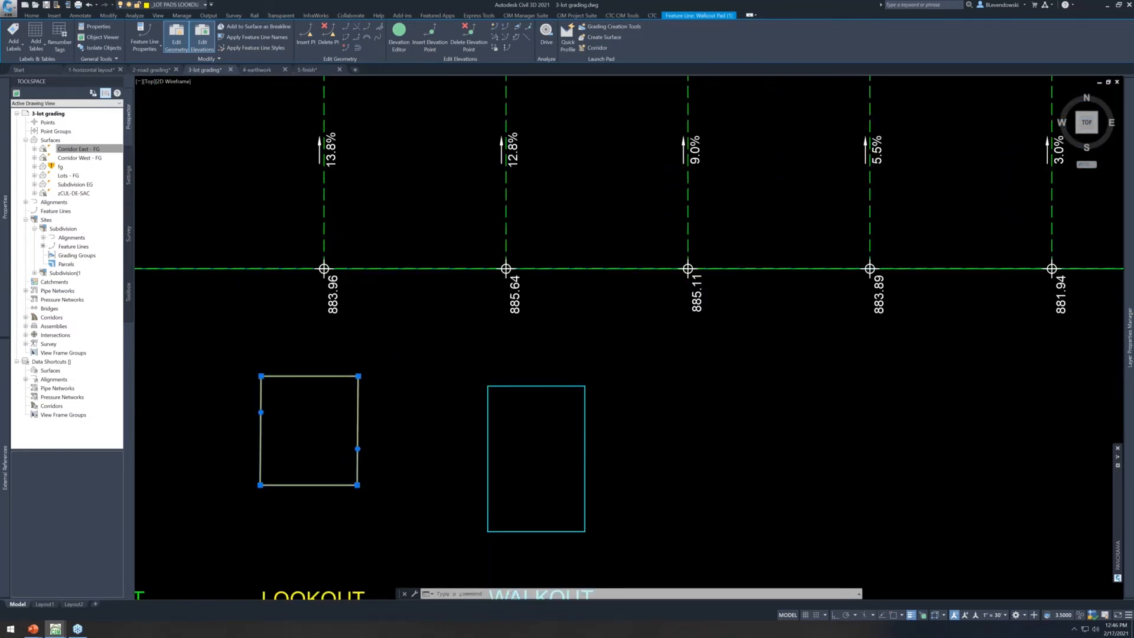
pyautogui.scroll(-8, 450, 500)
pyautogui.press('Escape')
# Rerun the Lookout Pads family in Auto Grader to update the placed pads to the shortened template
pyautogui.scroll(2, 694, 404)
pyautogui.write('autog')
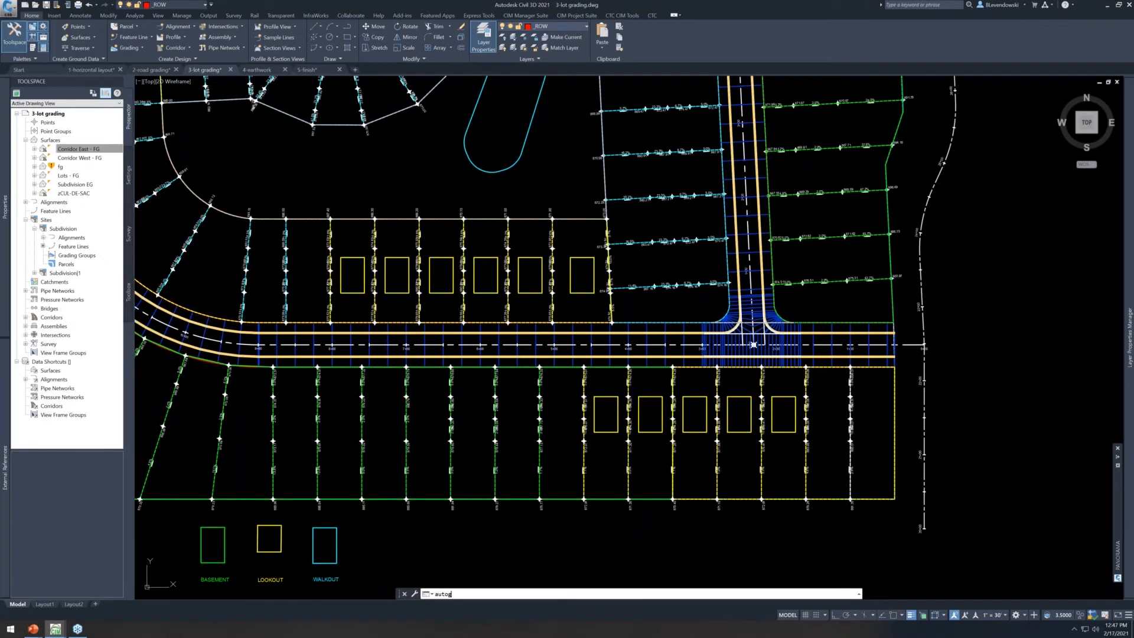
pyautogui.press('Return')
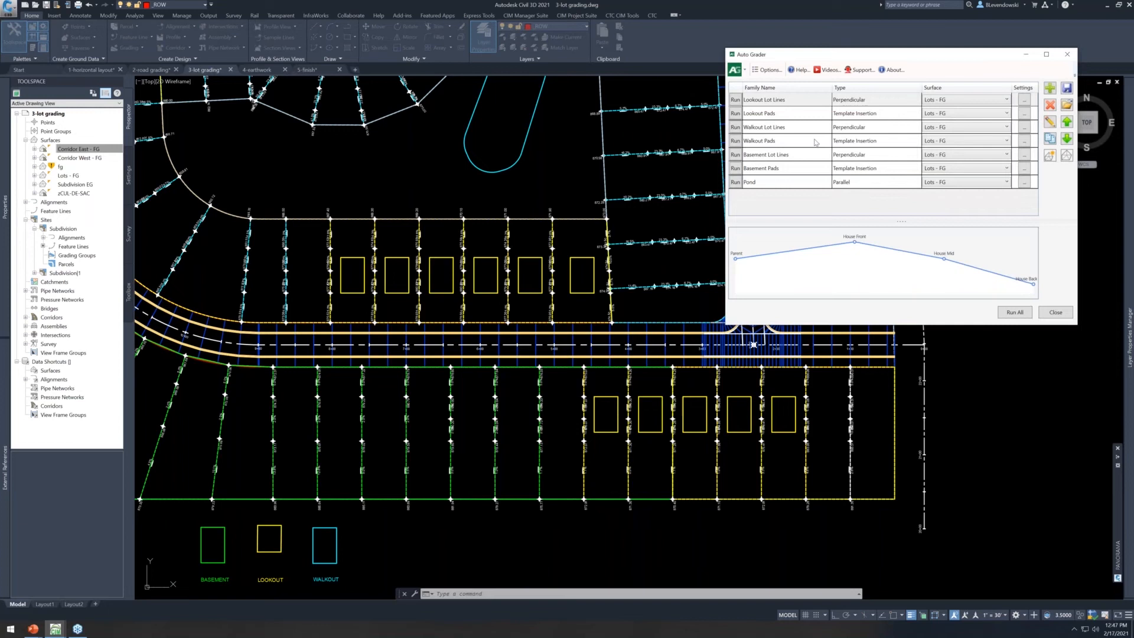
pyautogui.click(759, 115)
pyautogui.click(734, 113)
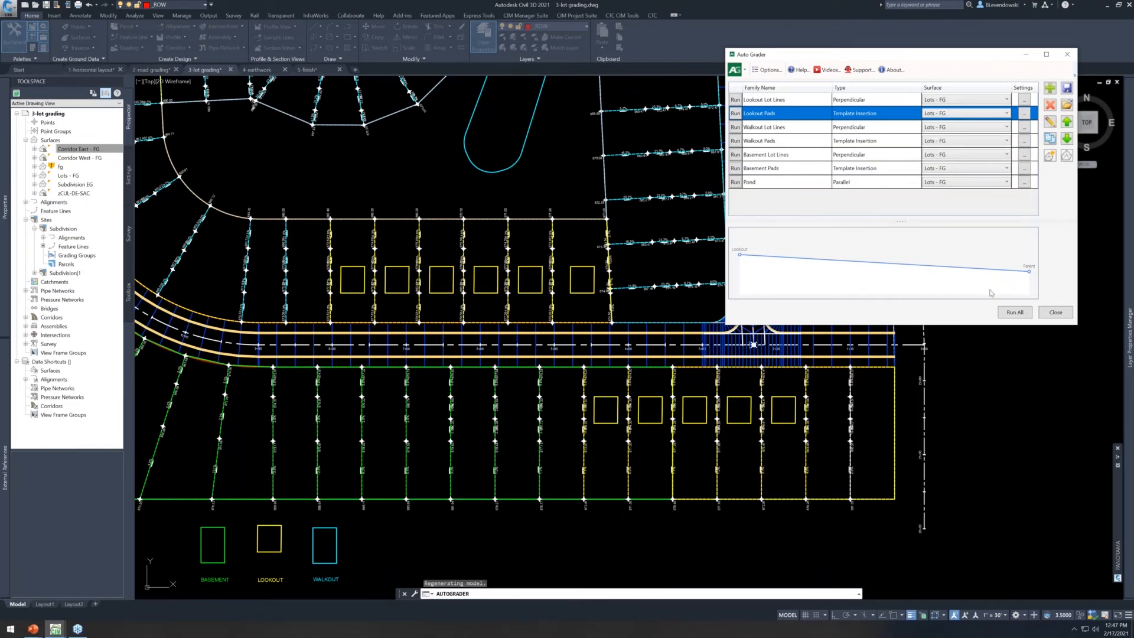
pyautogui.click(1054, 314)
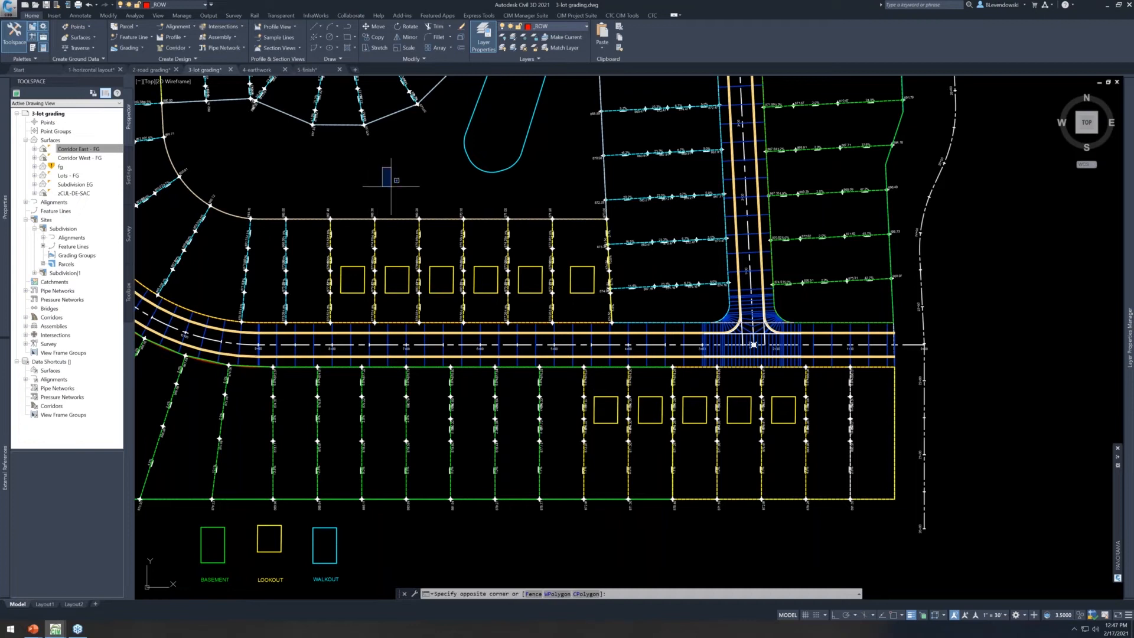
# Check the Walkout Pads family settings in Auto Grader, save them and run the family to place pads on the walkout lots
pyautogui.scroll(-2, 447, 193)
pyautogui.moveTo(403, 178)
pyautogui.mouseDown(button='middle')
pyautogui.moveTo(420, 268)
pyautogui.moveTo(484, 327)
pyautogui.mouseUp(button='middle')
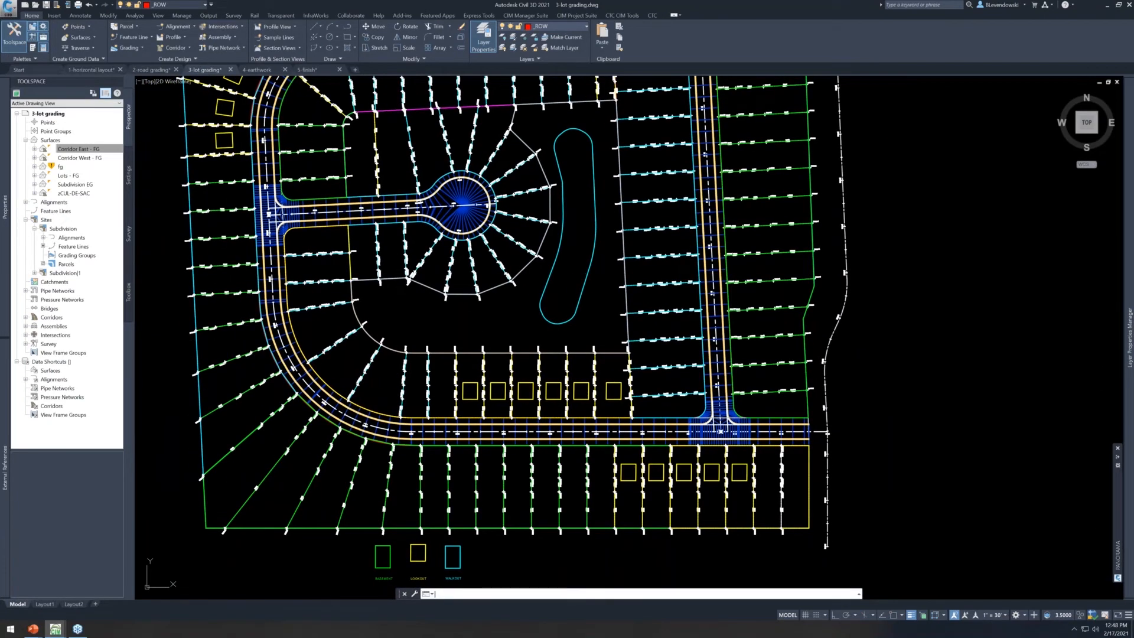
pyautogui.press('Return')
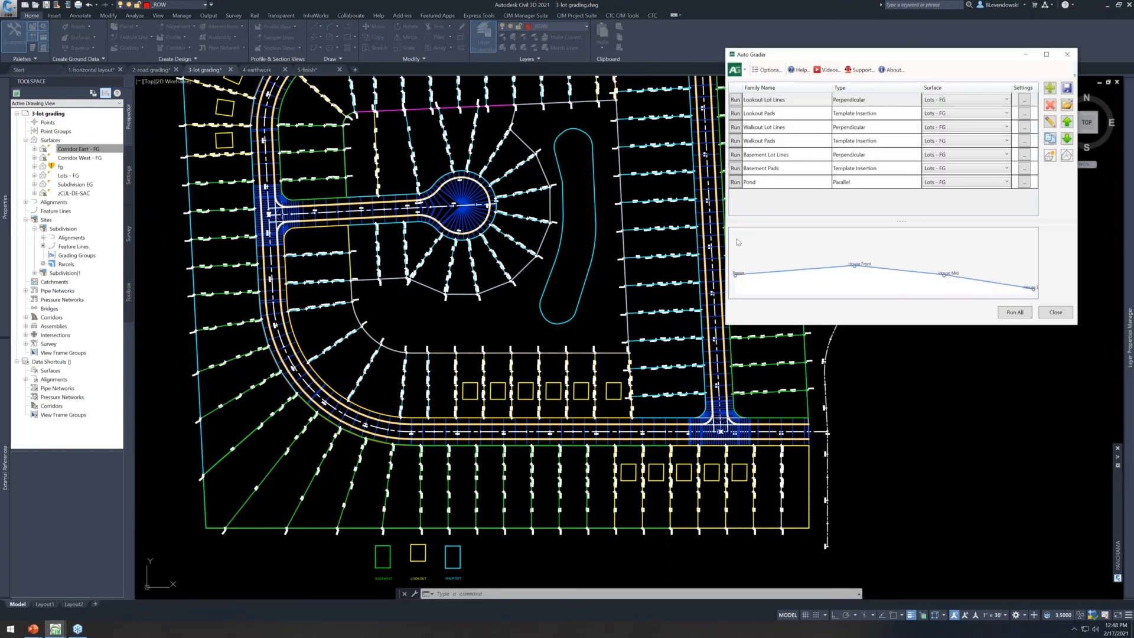
pyautogui.click(769, 143)
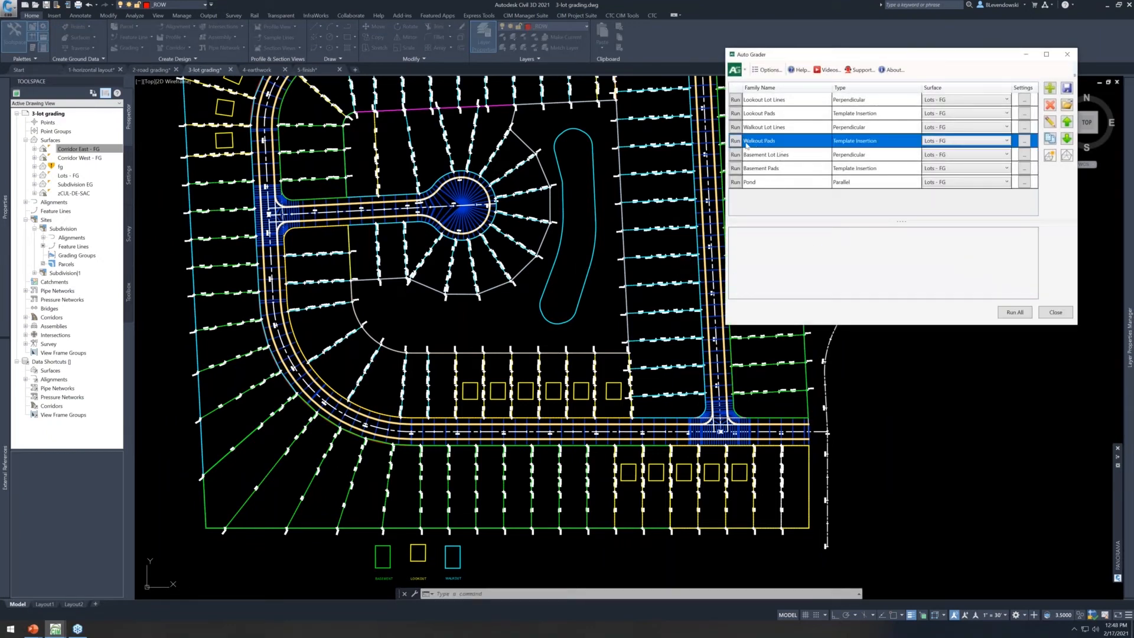
pyautogui.doubleClick(778, 143)
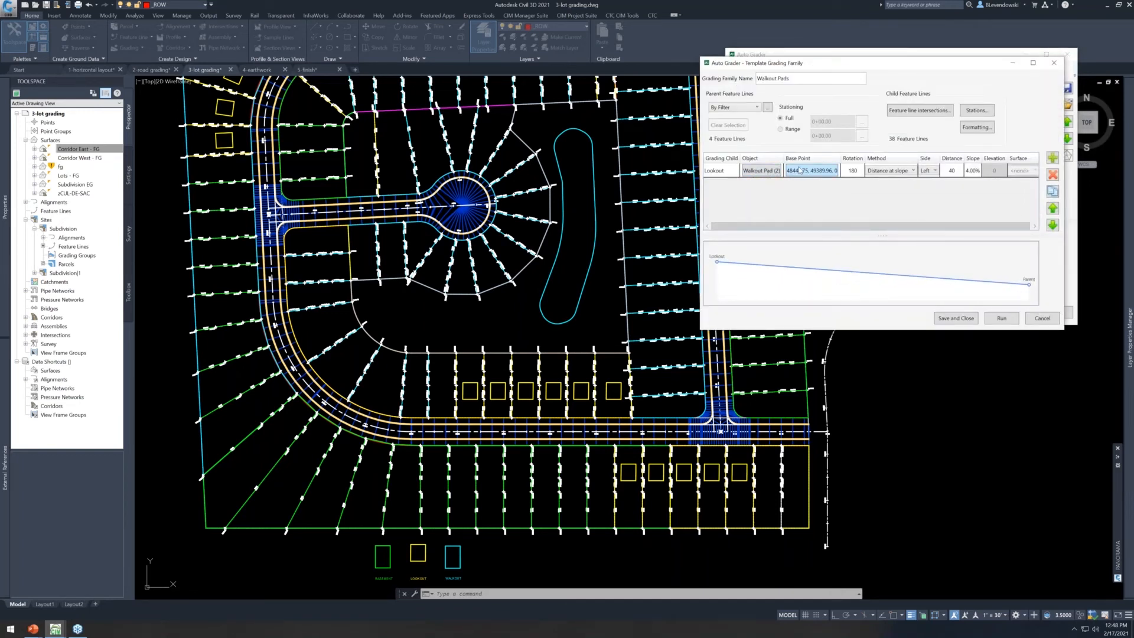
pyautogui.click(958, 319)
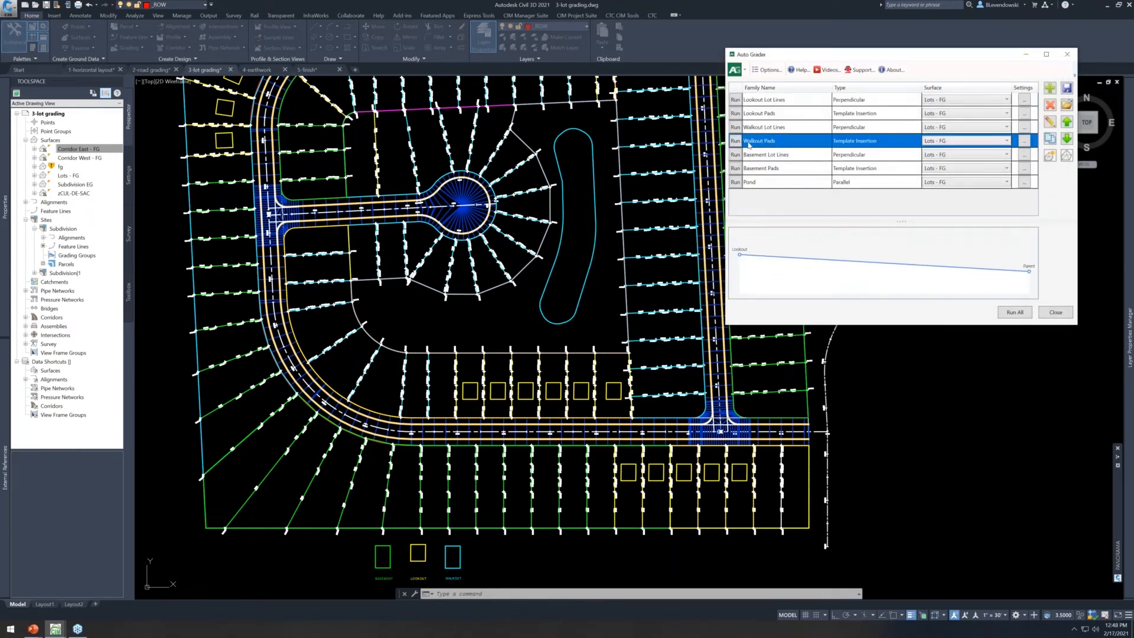
pyautogui.click(735, 141)
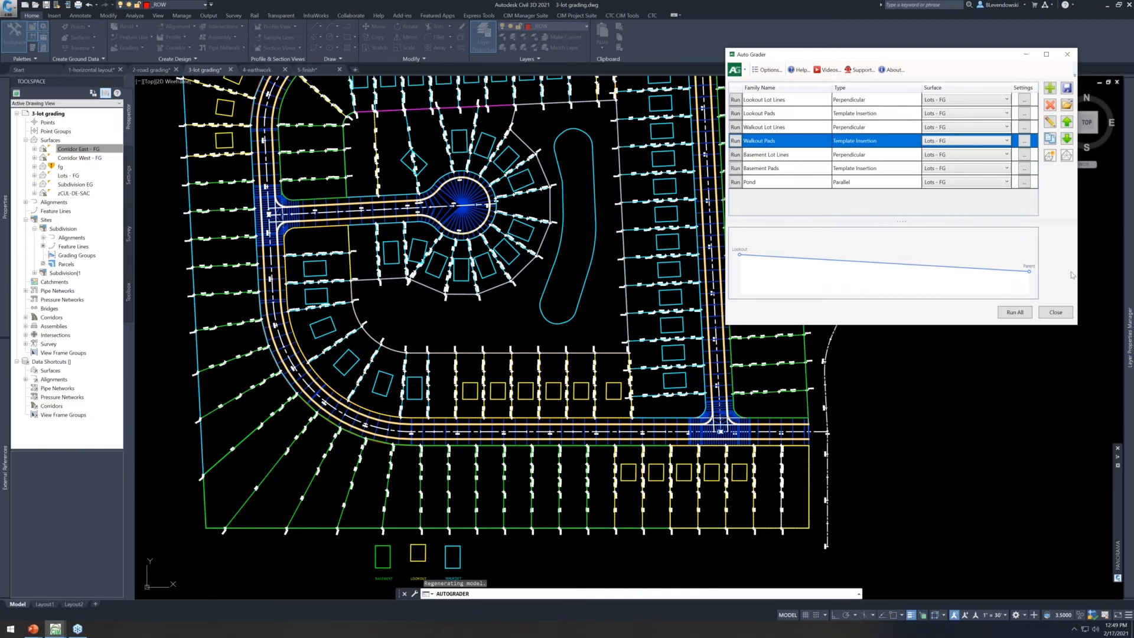
pyautogui.click(1052, 311)
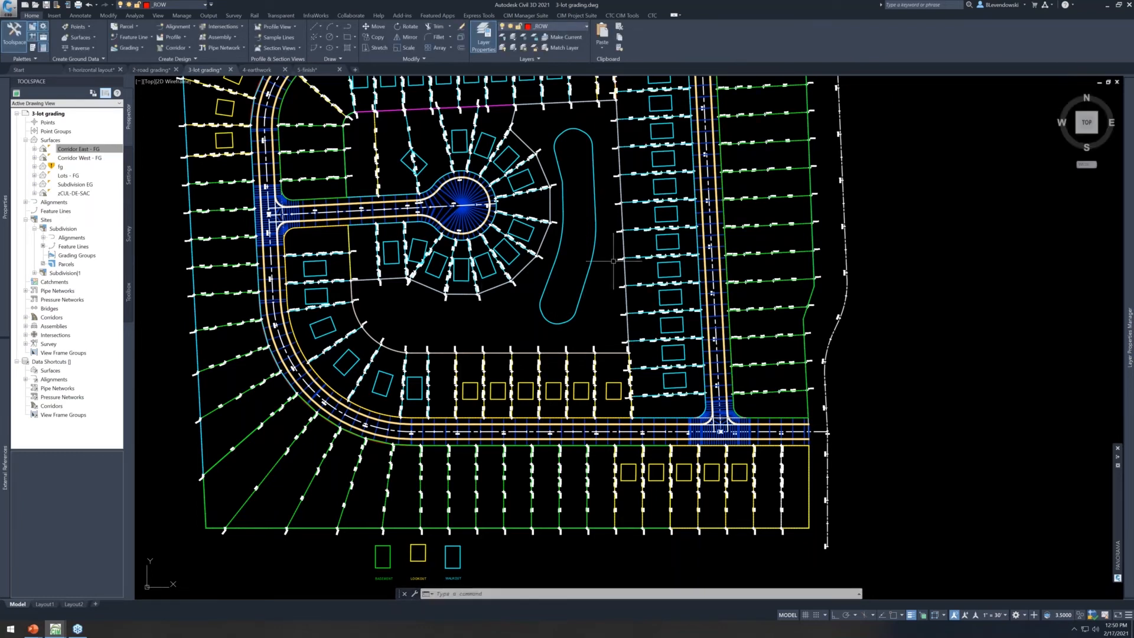
# Inspect the pond outline feature line east of the cul-de-sac and open the Pond parallel grading family in Auto Grader
pyautogui.moveTo(600, 270); pyautogui.dragTo(587, 341, button='middle')
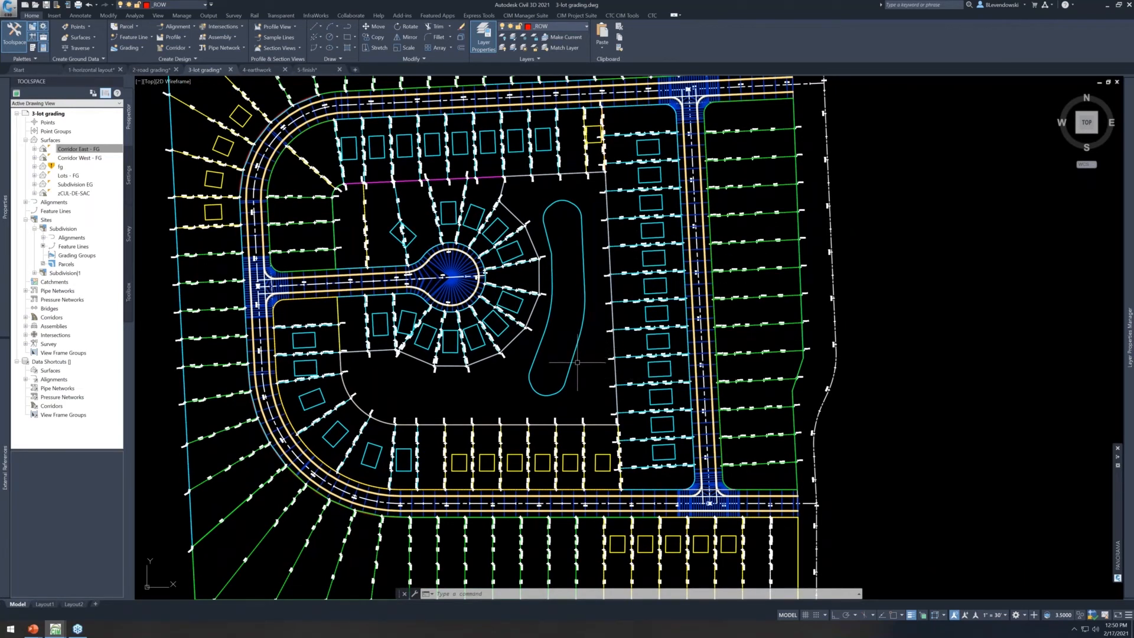
pyautogui.scroll(2, 576, 372)
pyautogui.scroll(-2, 575, 372)
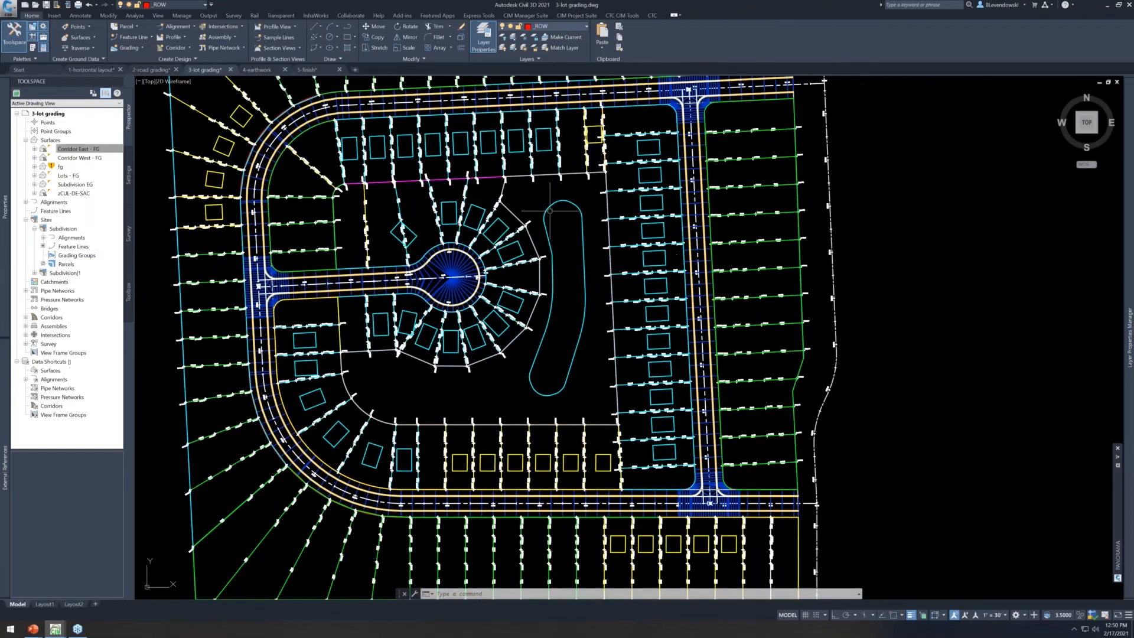
pyautogui.click(574, 355)
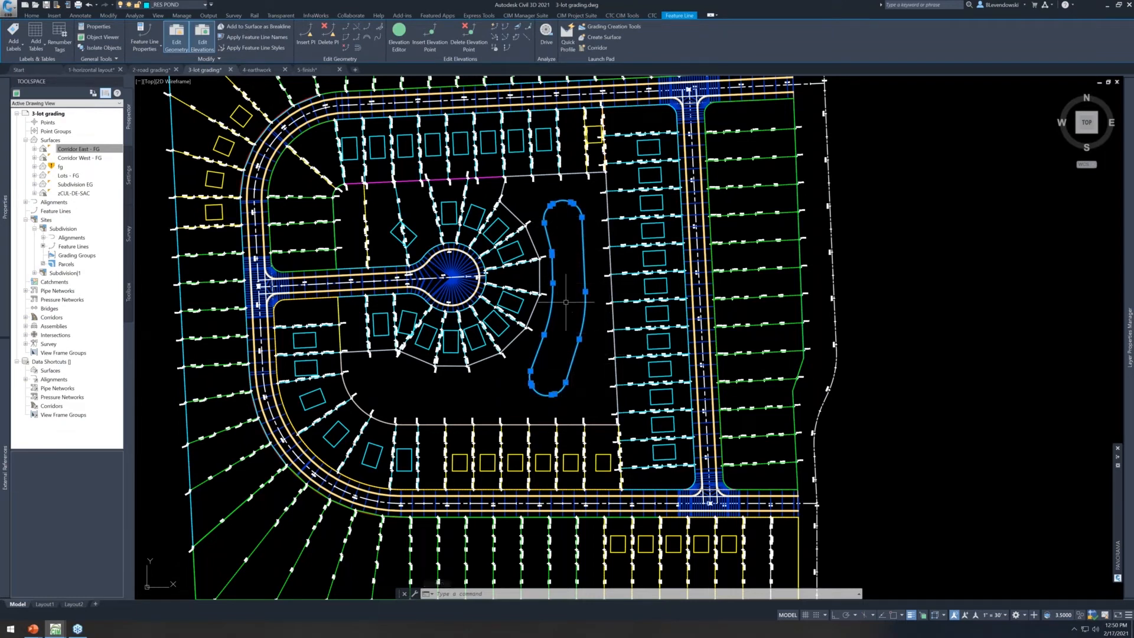
pyautogui.press('Escape')
pyautogui.write('auto')
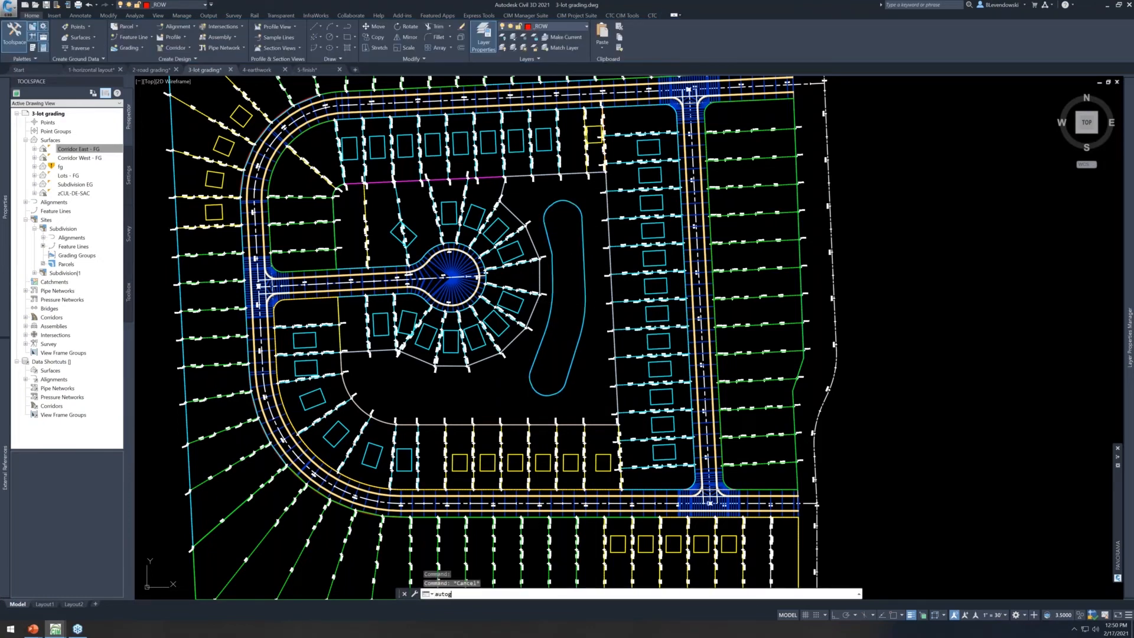
pyautogui.write('g')
pyautogui.press('Return')
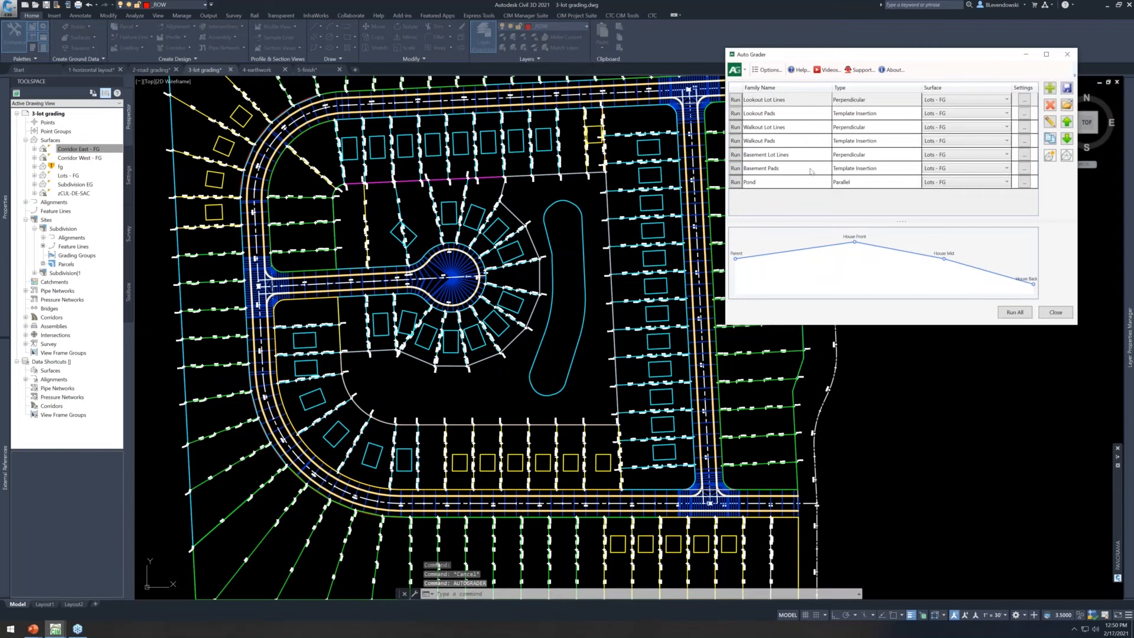
pyautogui.doubleClick(767, 184)
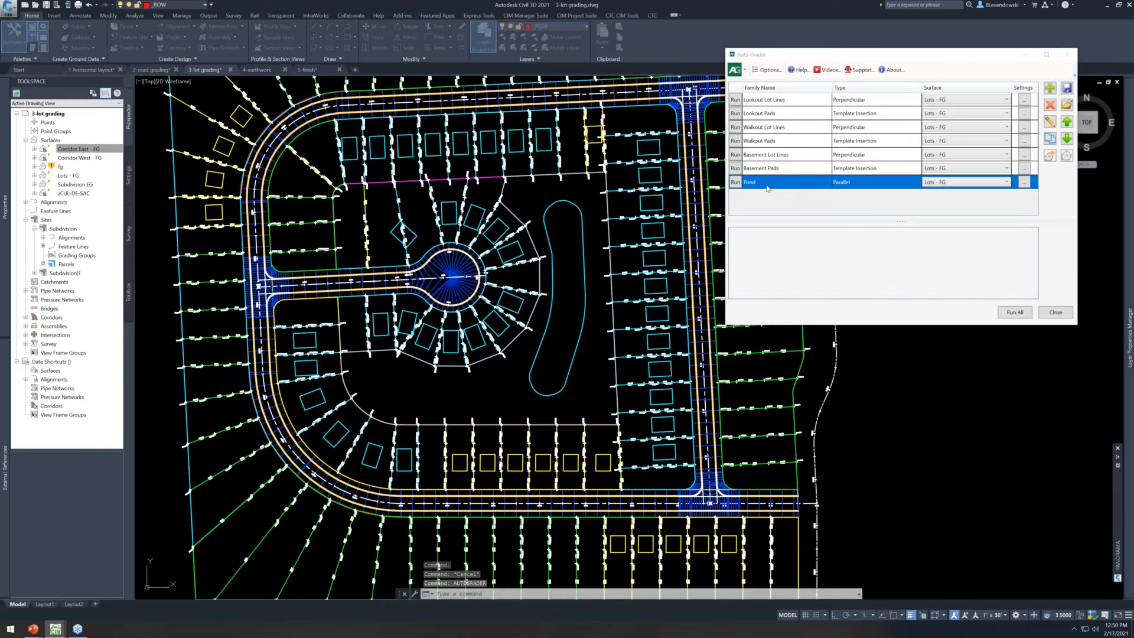
pyautogui.press('ctrl')
pyautogui.press('ctrl')
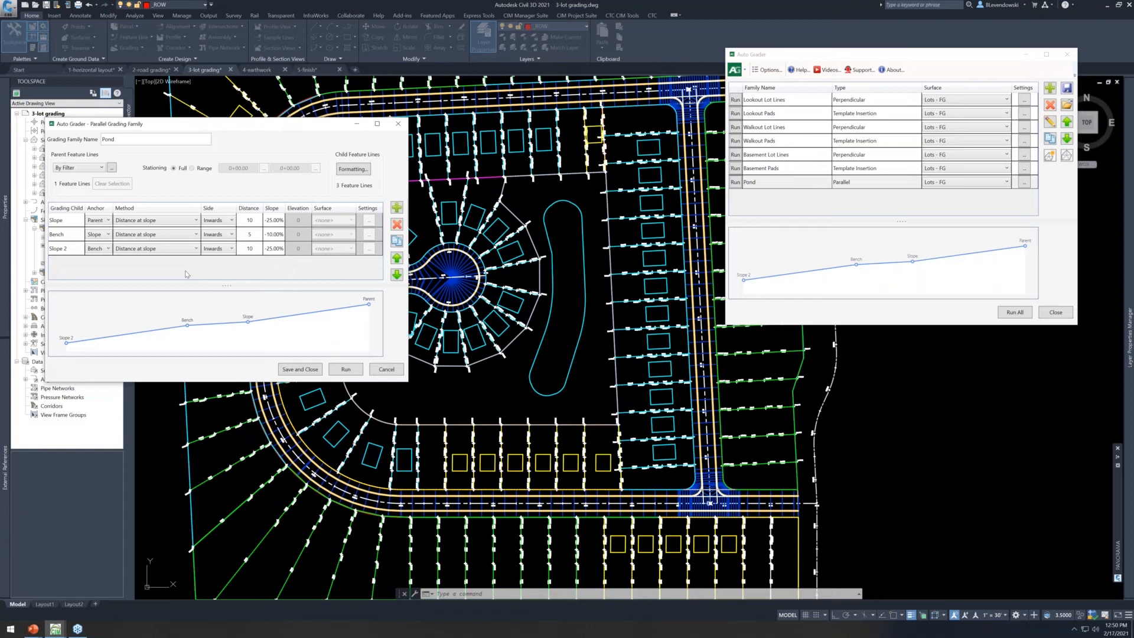
# Review the Pond family's Slope, Bench and Slope 2 children, run it to grade inwards from the pond outline, and save the family
pyautogui.click(77, 220)
pyautogui.click(76, 235)
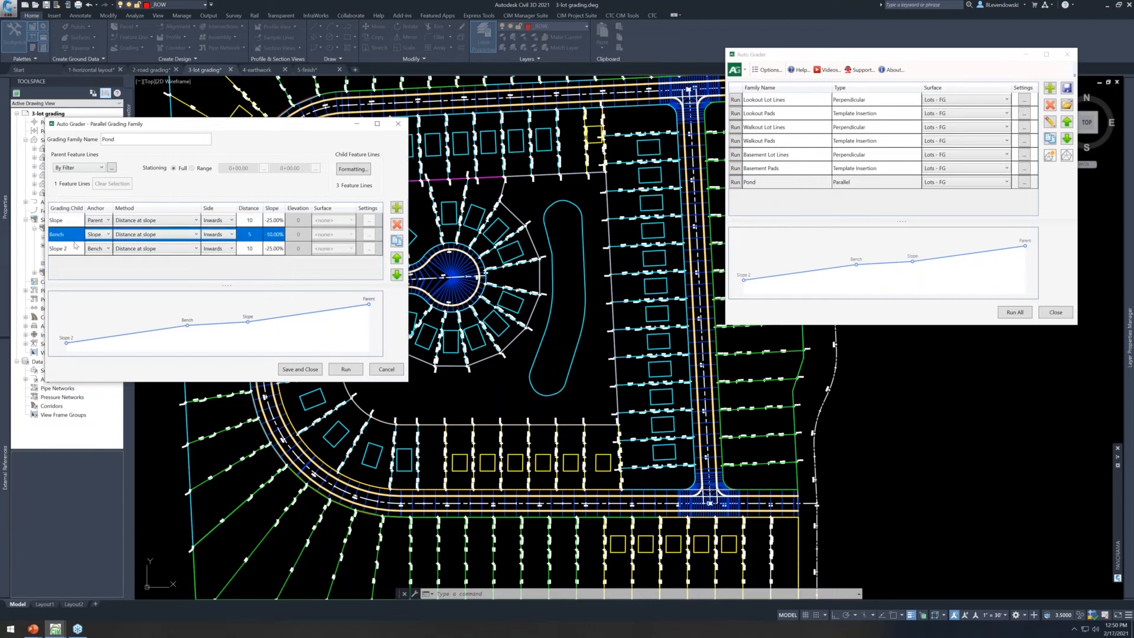
pyautogui.click(73, 248)
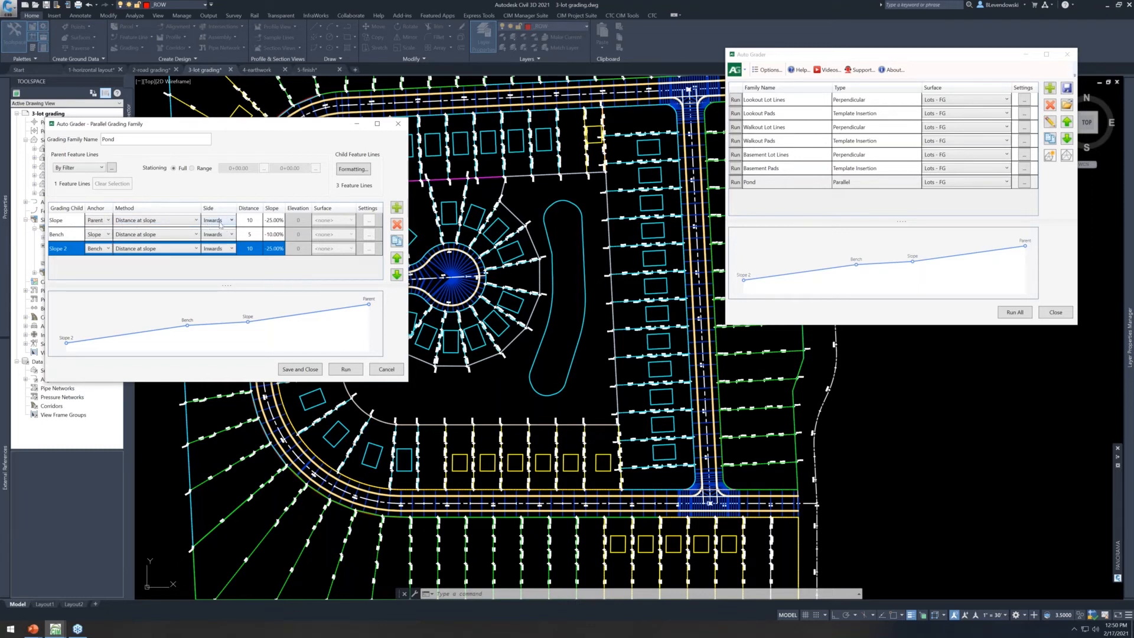
pyautogui.click(345, 369)
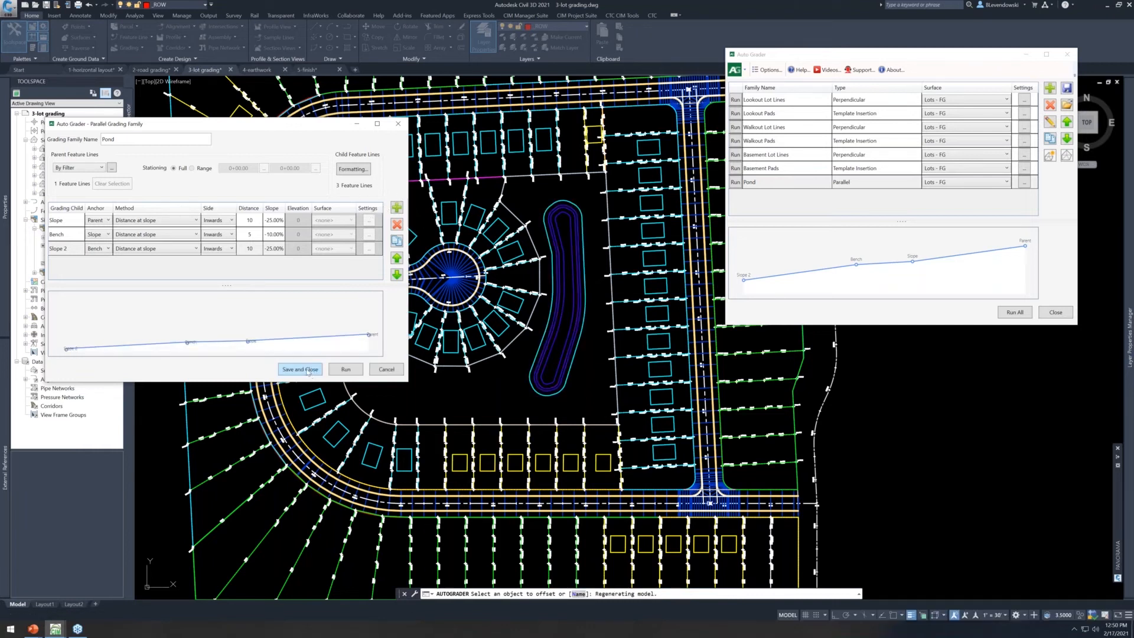
pyautogui.click(300, 369)
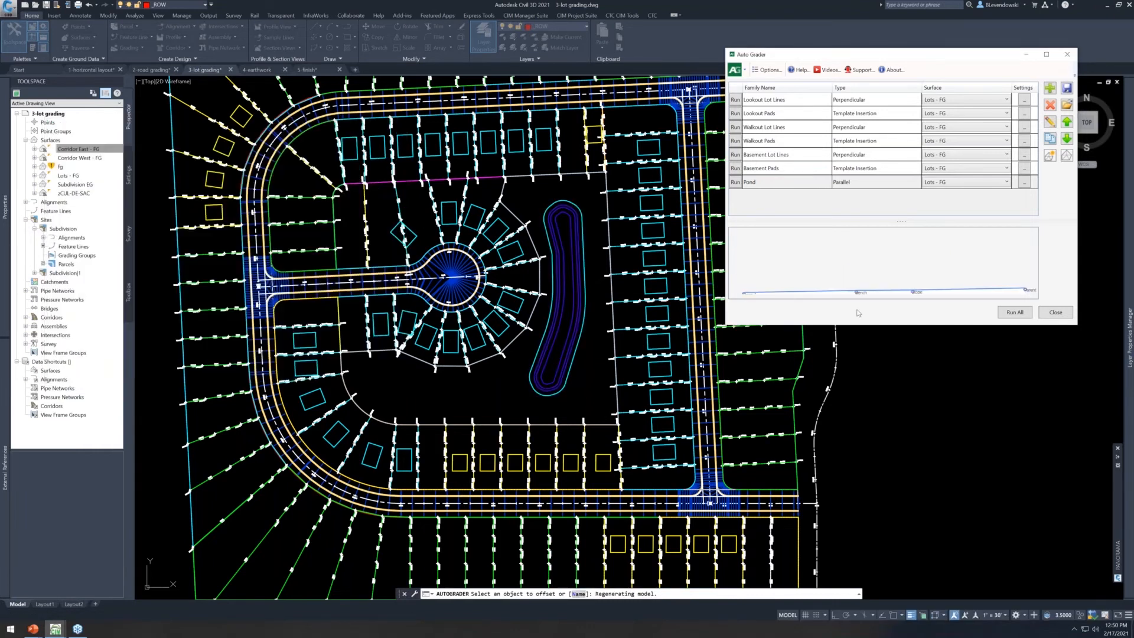
# Close Auto Grader and examine the graded pond and the rear lot lines between it and the surrounding lots
pyautogui.click(1056, 312)
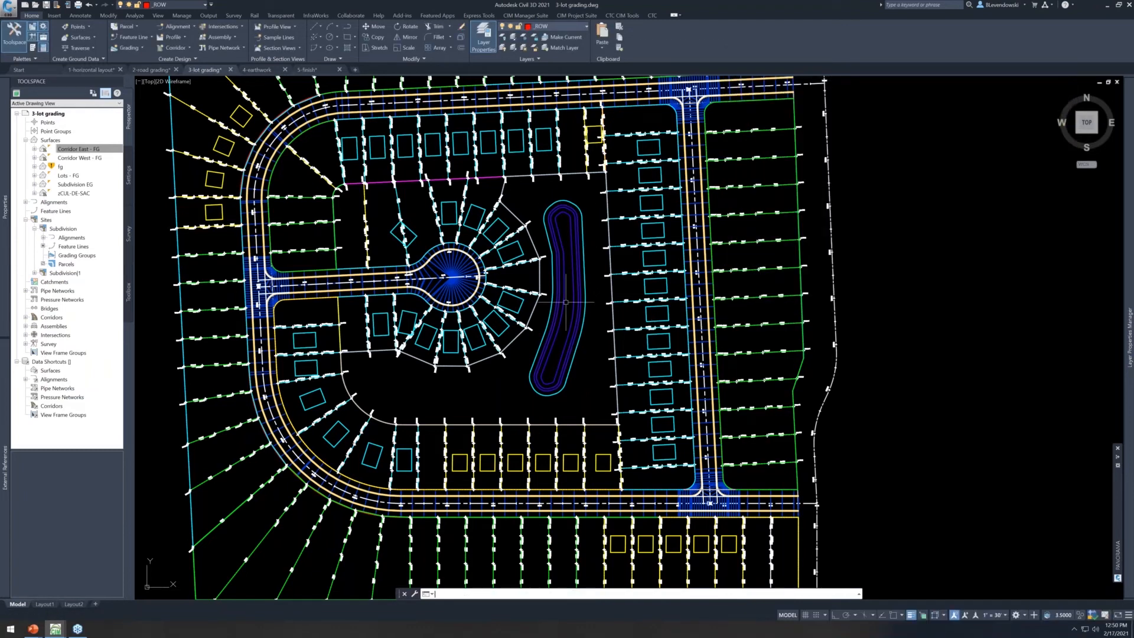
pyautogui.scroll(2, 594, 243)
pyautogui.scroll(2, 585, 191)
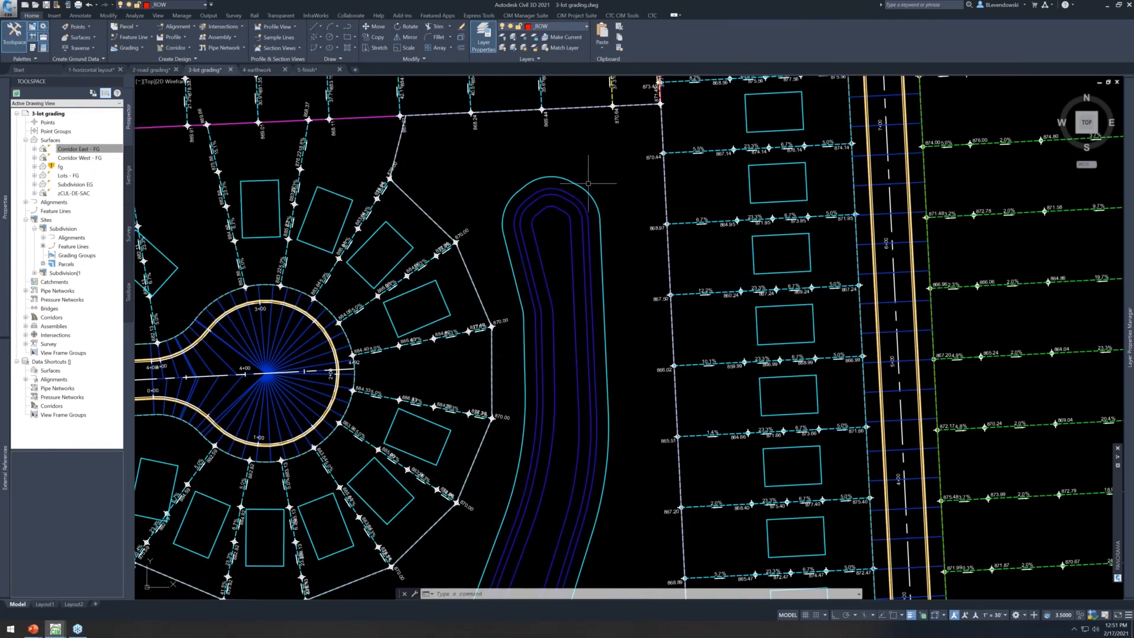
pyautogui.scroll(-2, 584, 191)
pyautogui.moveTo(592, 398); pyautogui.dragTo(648, 379, button='middle')
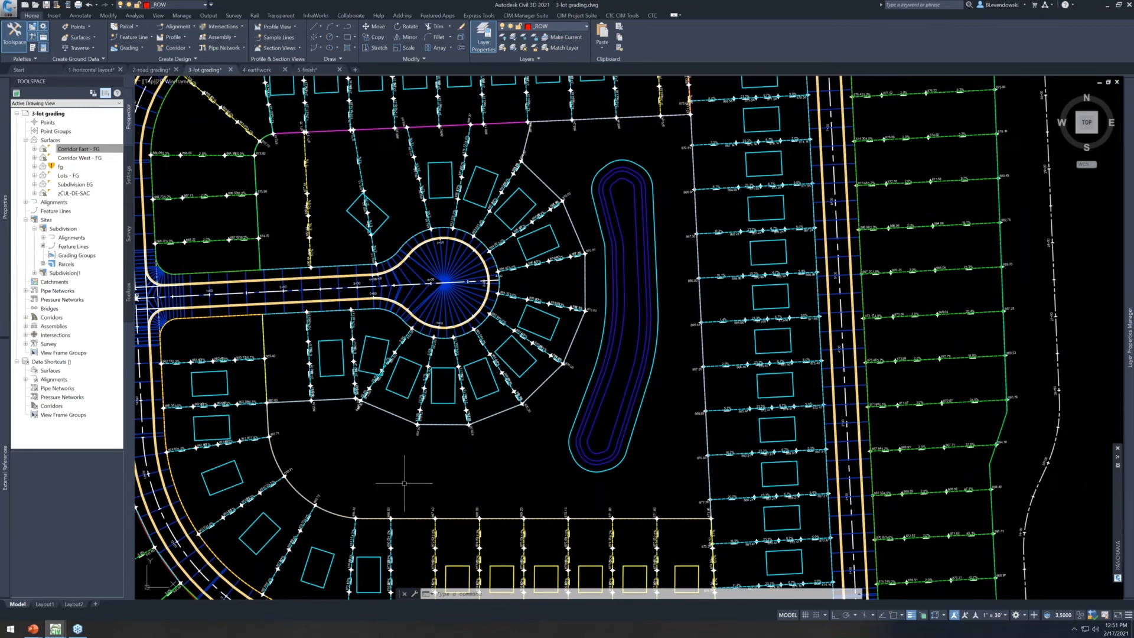
pyautogui.moveTo(440, 456); pyautogui.dragTo(511, 333, button='middle')
pyautogui.moveTo(404, 408); pyautogui.dragTo(471, 296, button='middle')
pyautogui.moveTo(658, 189); pyautogui.dragTo(562, 370, button='middle')
pyautogui.scroll(2, 658, 368)
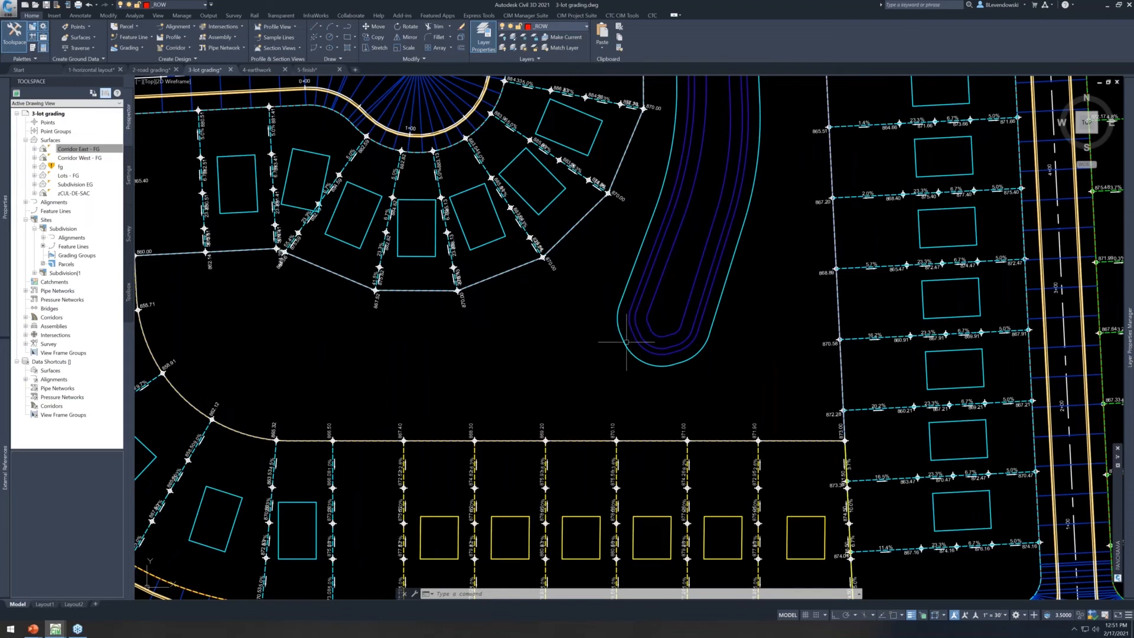
pyautogui.moveTo(570, 337); pyautogui.dragTo(614, 435, button='middle')
# Send the two overlapping outlines behind the cul-de-sac lots to the back and select the back-of-lots feature line beneath them
pyautogui.press('Escape')
pyautogui.click(546, 376)
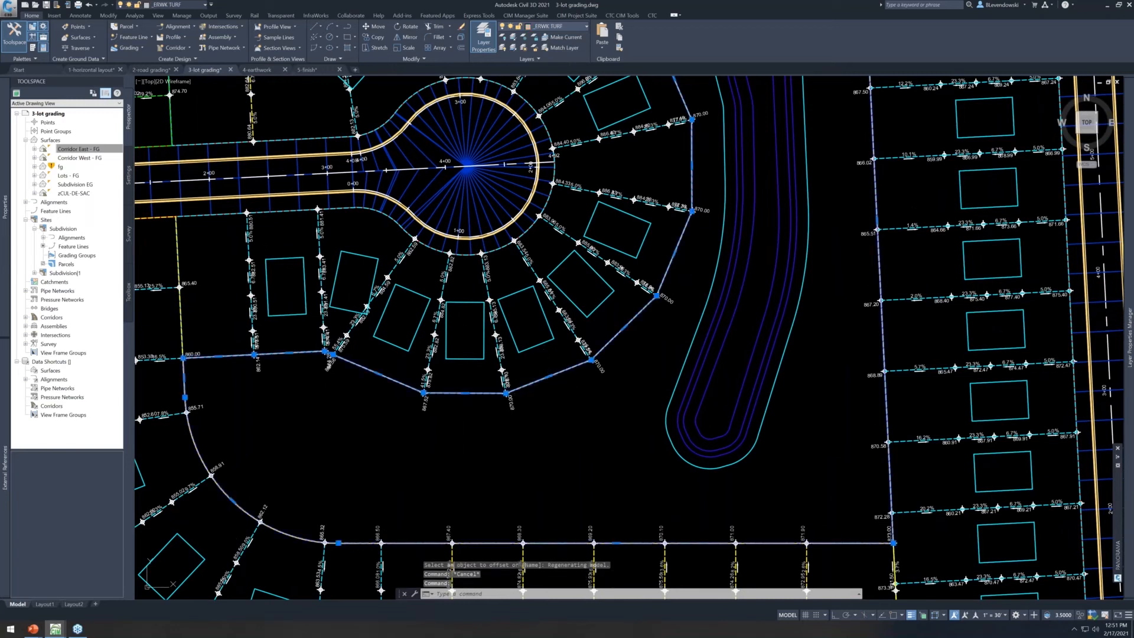
pyautogui.rightClick(554, 385)
pyautogui.click(656, 451)
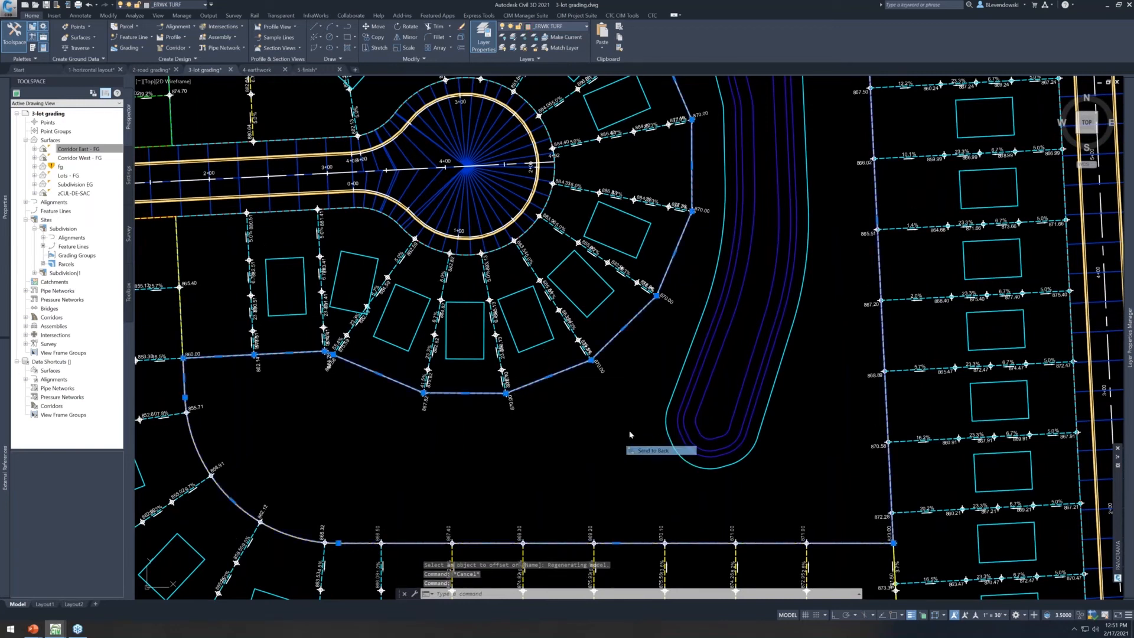
pyautogui.click(550, 374)
pyautogui.rightClick(568, 392)
pyautogui.moveTo(619, 452)
pyautogui.click(658, 455)
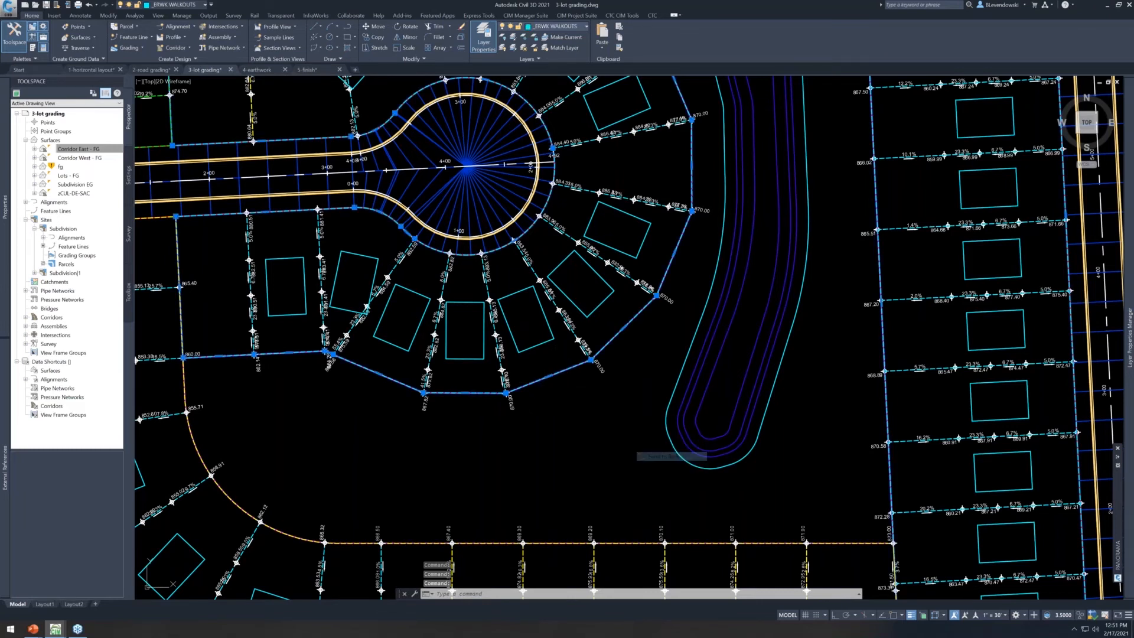
pyautogui.click(564, 370)
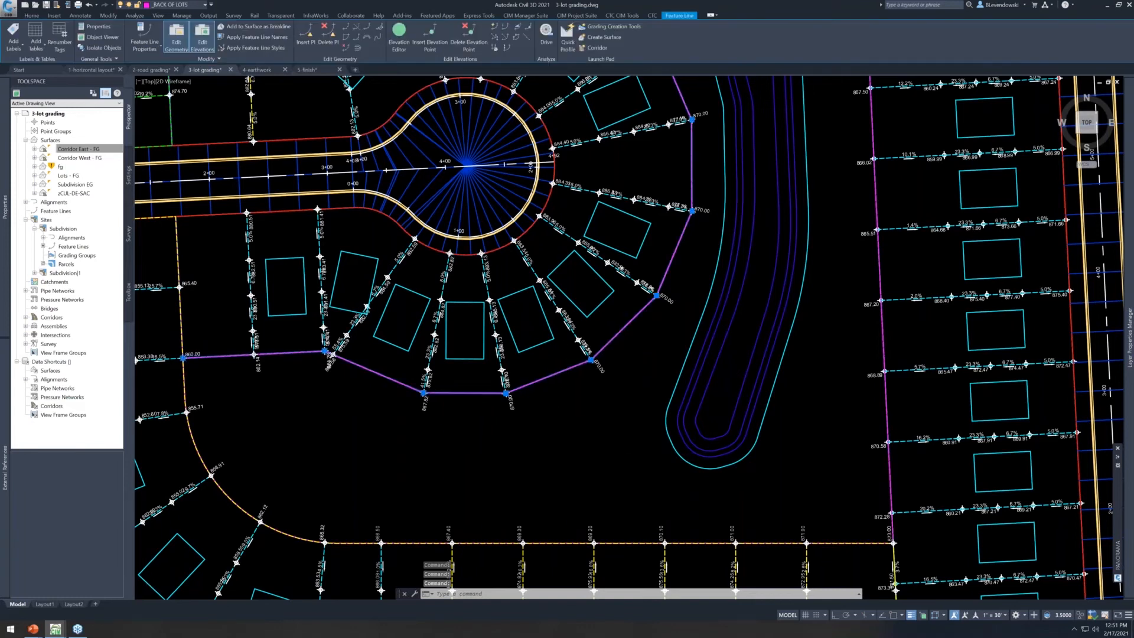
# Examine the elevation points along the selected back-of-lots feature line around the cul-de-sac and facing the pond
pyautogui.scroll(-2, 553, 391)
pyautogui.scroll(2, 357, 375)
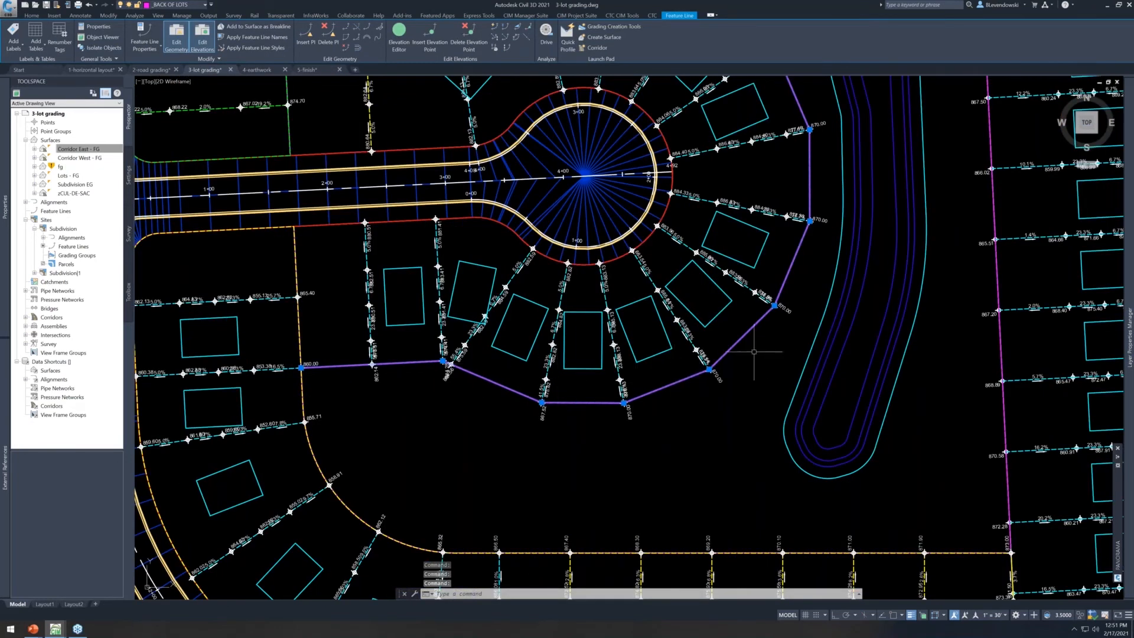
pyautogui.moveTo(764, 349); pyautogui.dragTo(646, 430, button='middle')
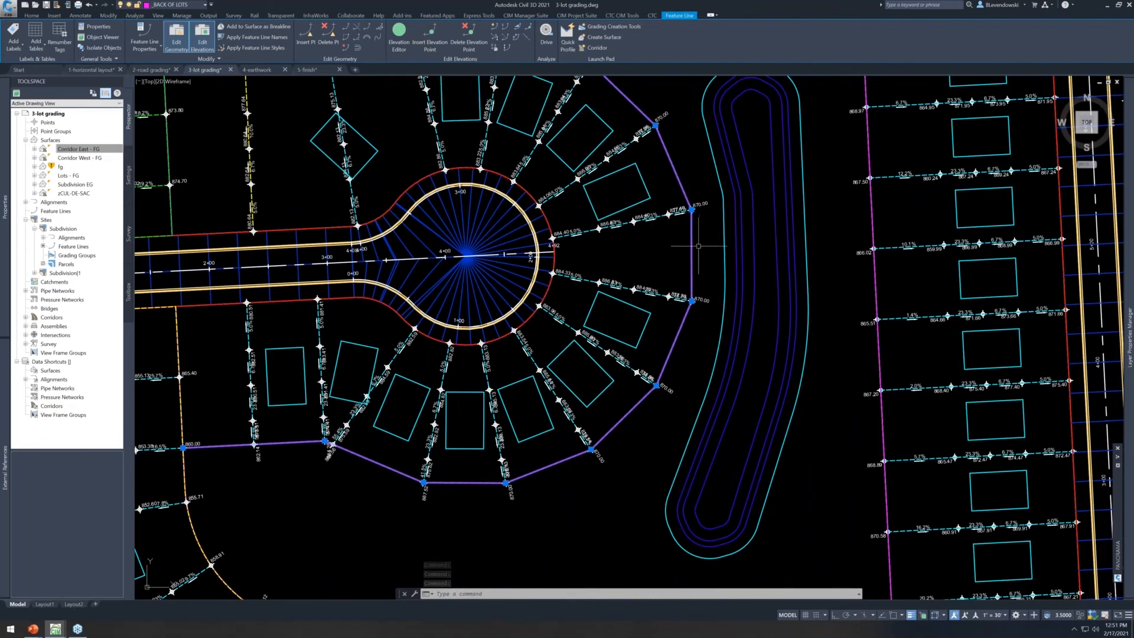
pyautogui.scroll(4, 698, 300)
pyautogui.moveTo(633, 476); pyautogui.dragTo(693, 401, button='middle')
pyautogui.scroll(-3, 679, 393)
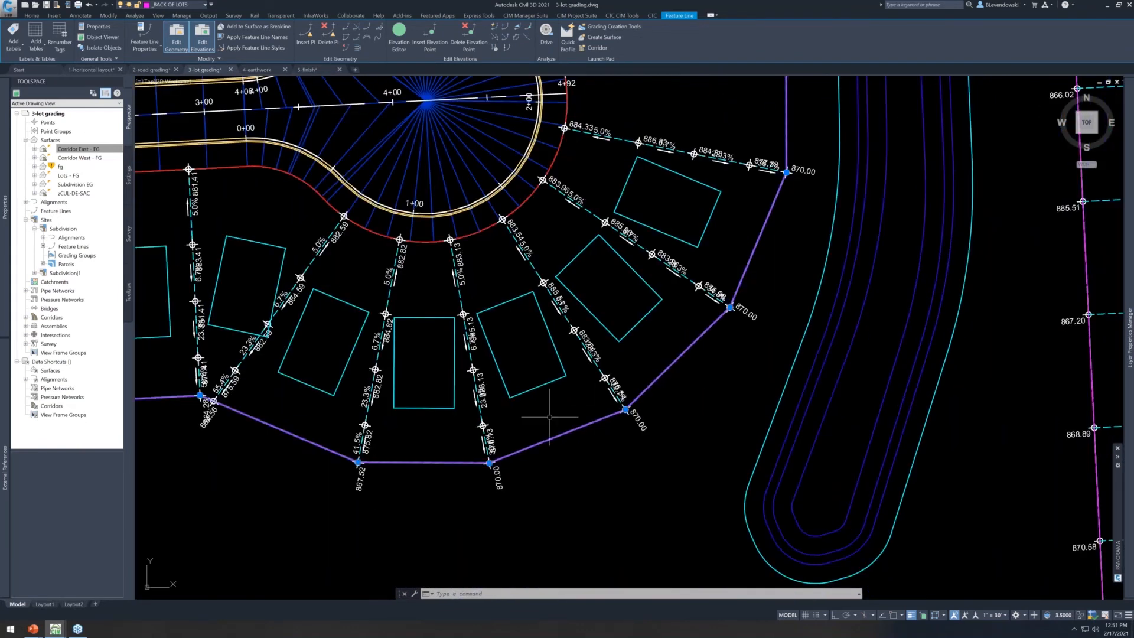
pyautogui.scroll(-4, 549, 425)
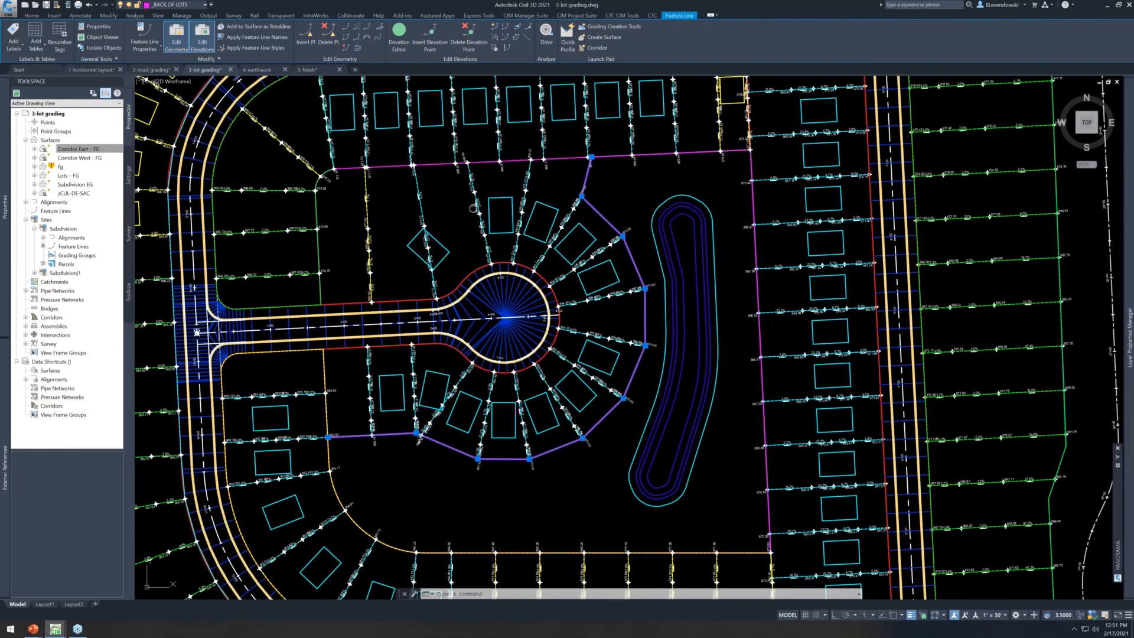
# Switch to the 4-earthwork drawing and look over the finished house pads and surface contours around the curved road and cul-de-sac
pyautogui.click(258, 70)
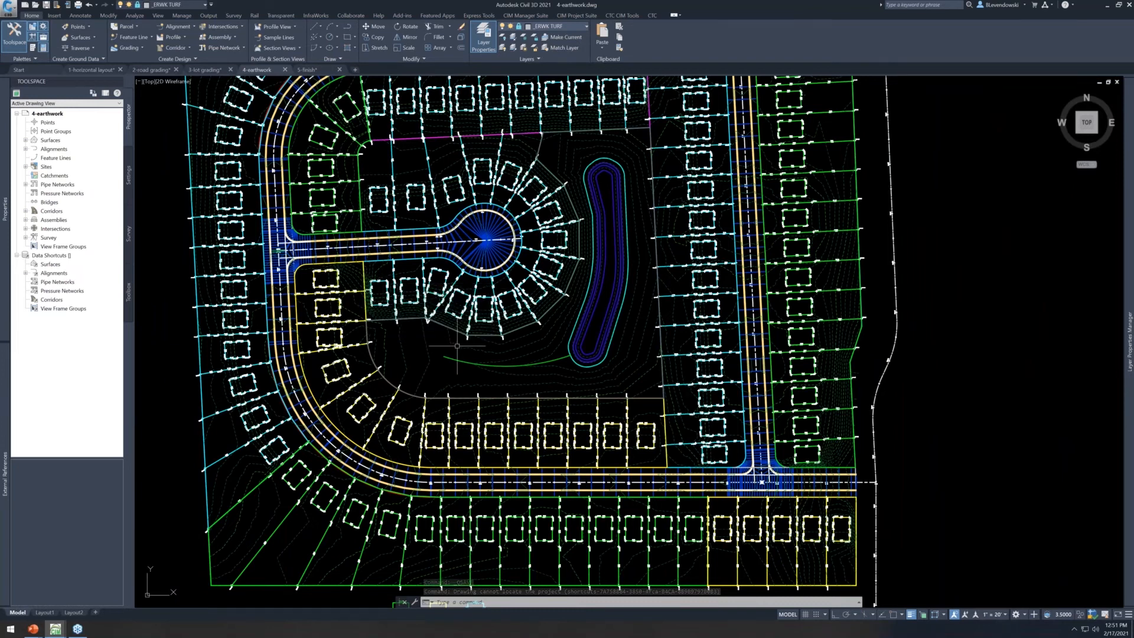
pyautogui.press('Escape')
pyautogui.press('Escape')
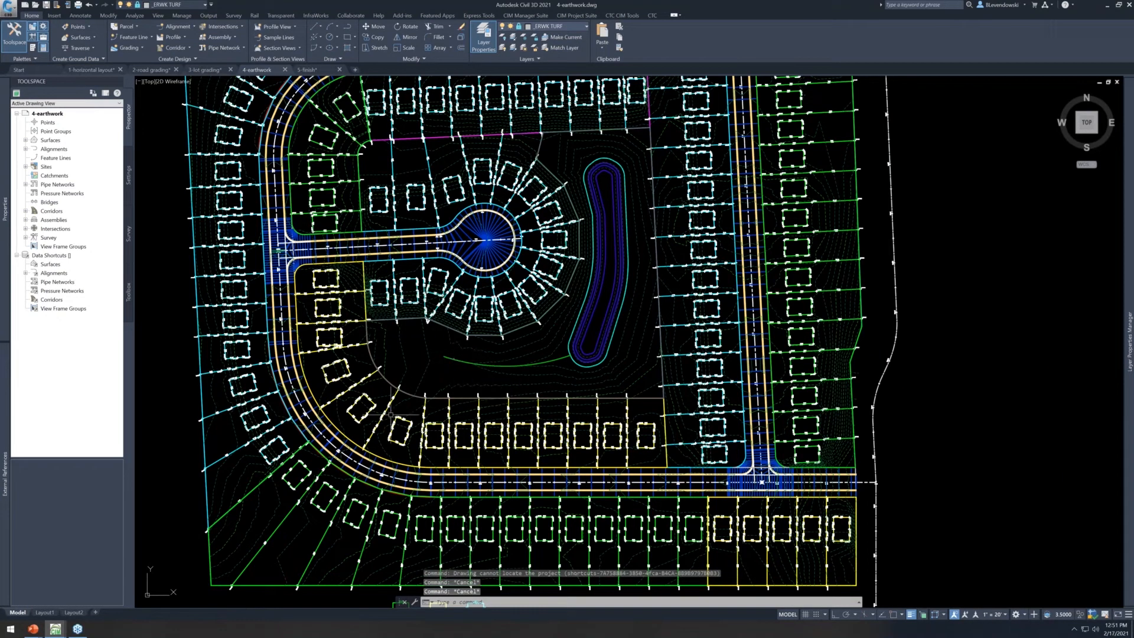
pyautogui.moveTo(306, 505)
pyautogui.mouseDown(button='middle')
pyautogui.moveTo(370, 425)
pyautogui.moveTo(378, 448)
pyautogui.mouseUp(button='middle')
pyautogui.scroll(2, 362, 396)
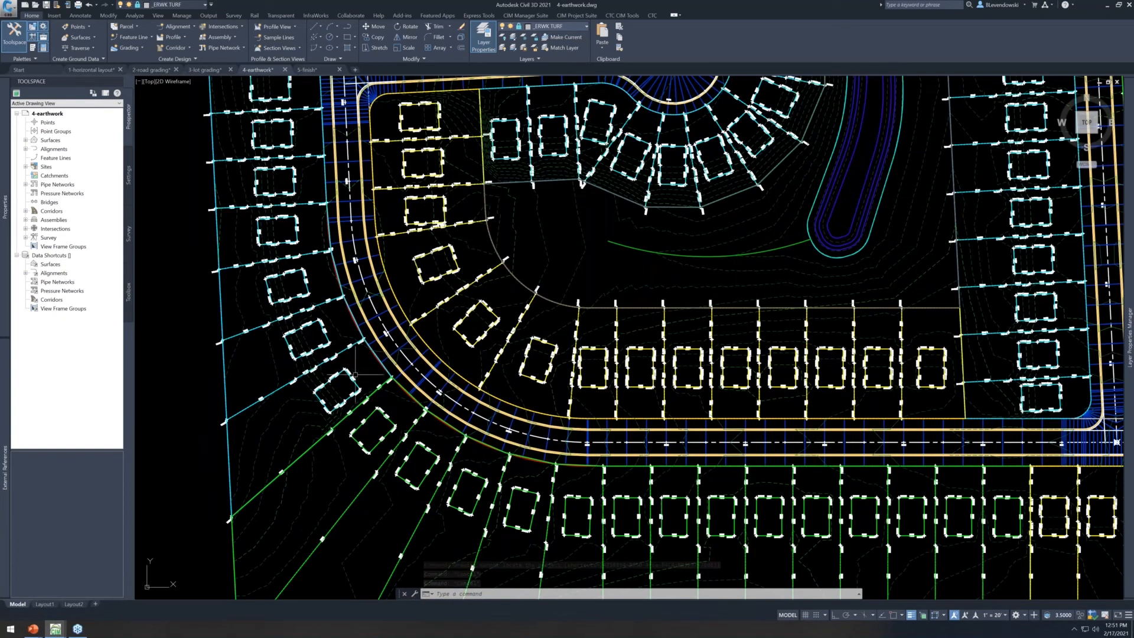
pyautogui.moveTo(415, 262); pyautogui.dragTo(448, 406, button='middle')
pyautogui.moveTo(442, 198); pyautogui.dragTo(444, 304, button='middle')
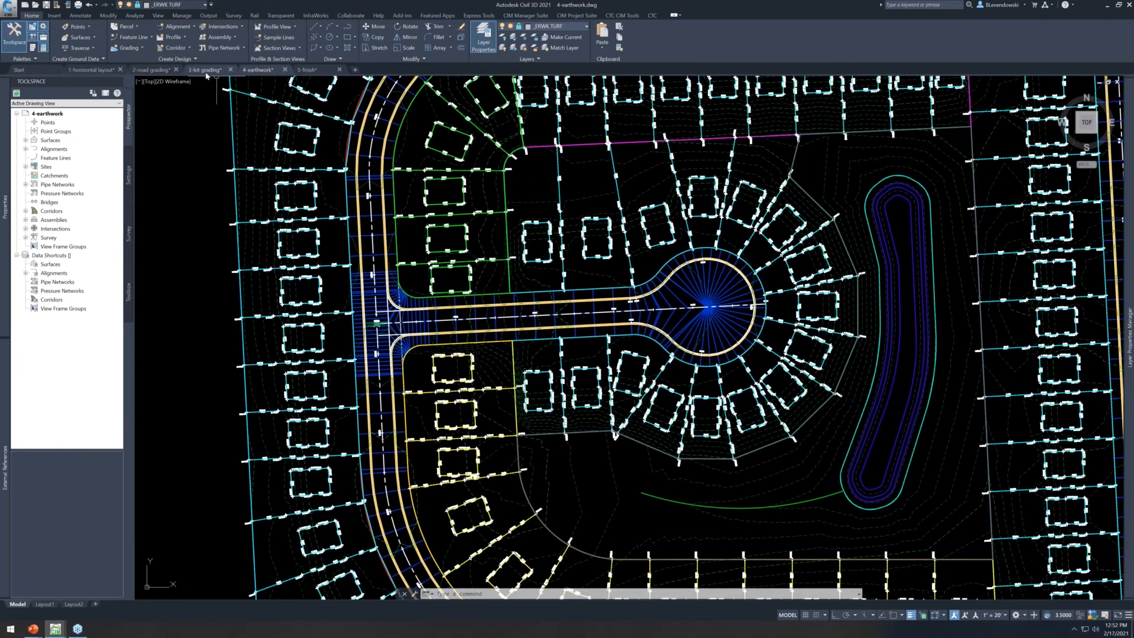
# Return to the 3-lot grading drawing and inspect the elevations and slopes where walkout and lookout lots meet along the southern road
pyautogui.click(207, 70)
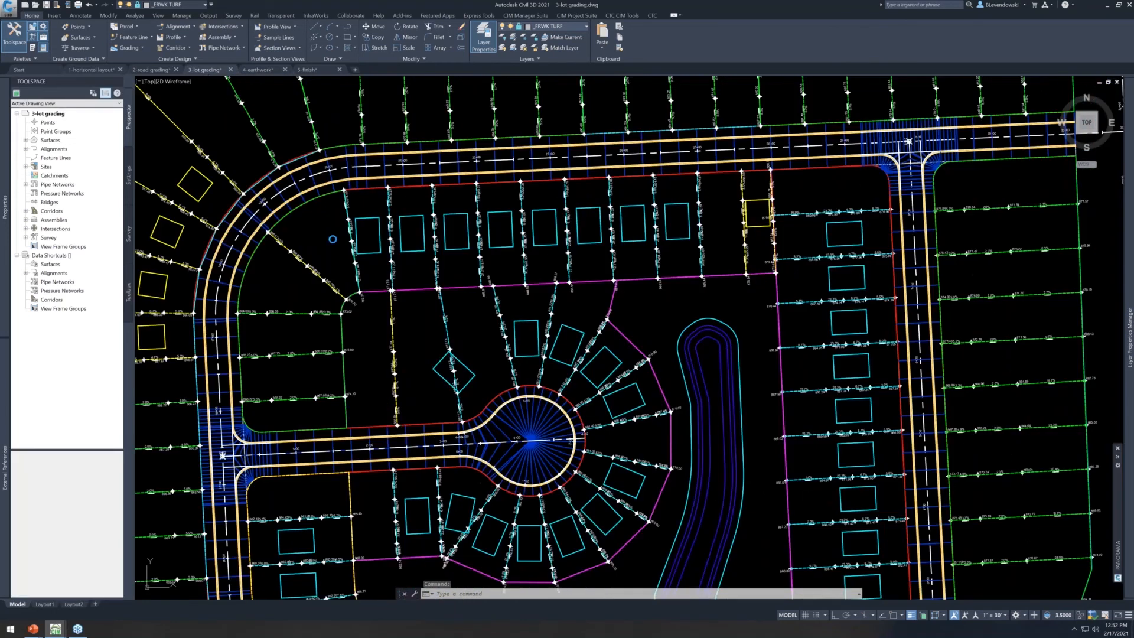
pyautogui.scroll(-2, 421, 410)
pyautogui.moveTo(444, 454); pyautogui.dragTo(454, 213, button='middle')
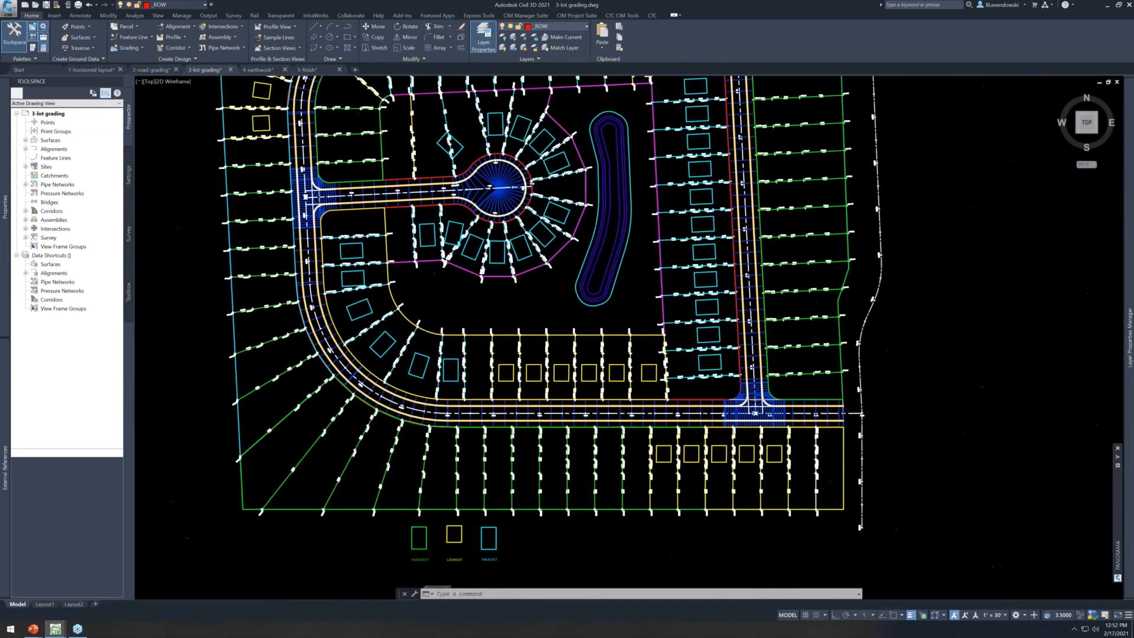
pyautogui.scroll(-2, 453, 213)
pyautogui.scroll(5, 480, 303)
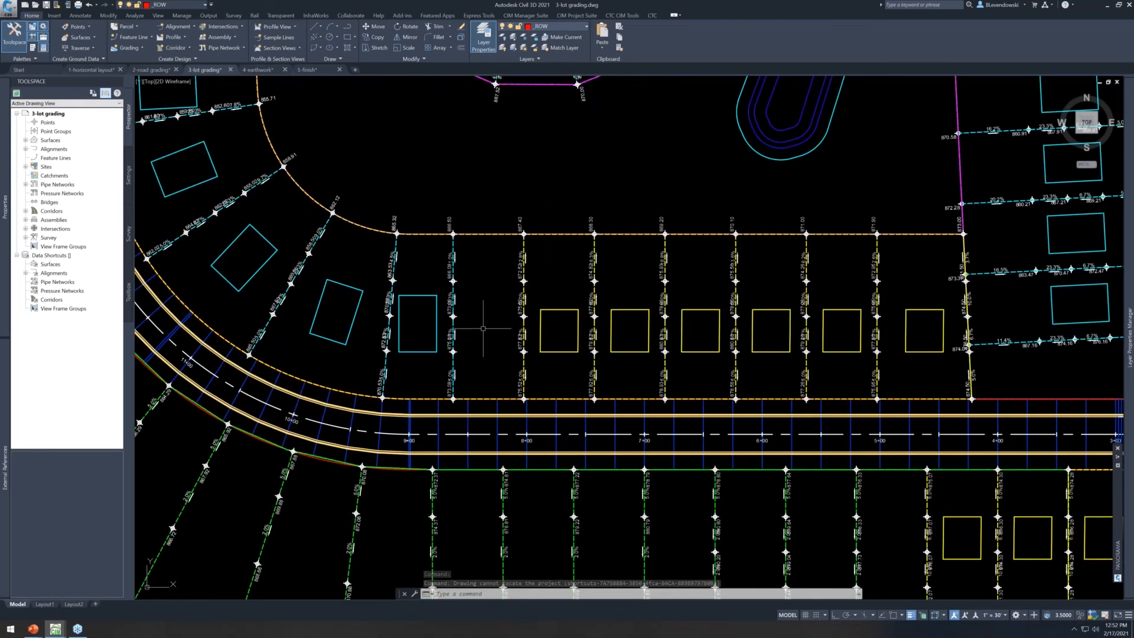
pyautogui.scroll(2, 483, 329)
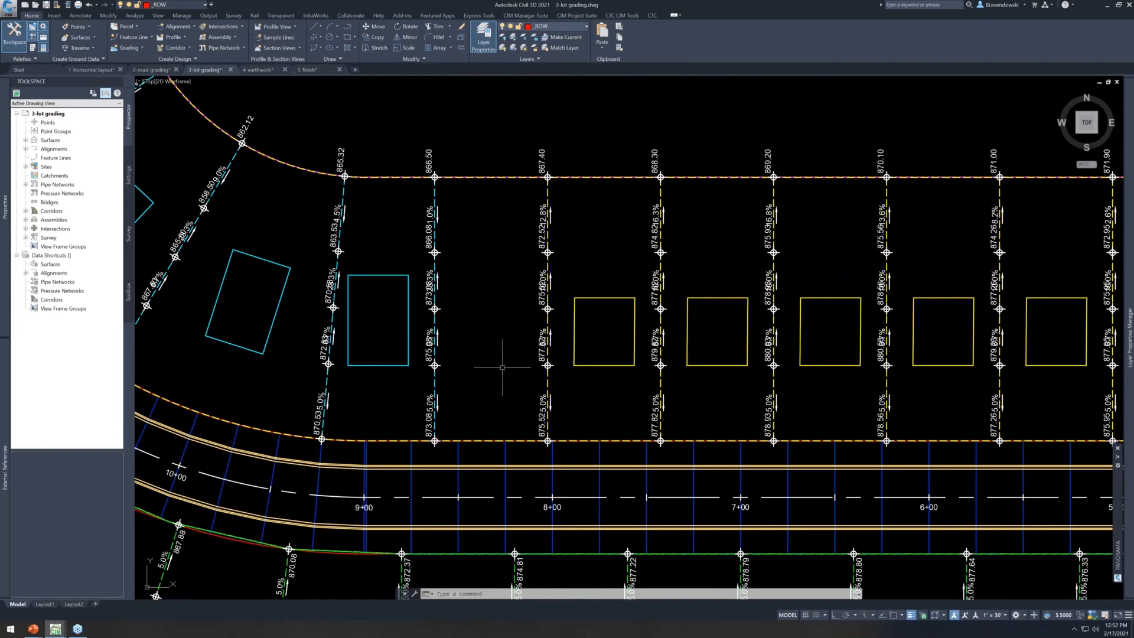
pyautogui.moveTo(481, 372); pyautogui.dragTo(551, 343, button='middle')
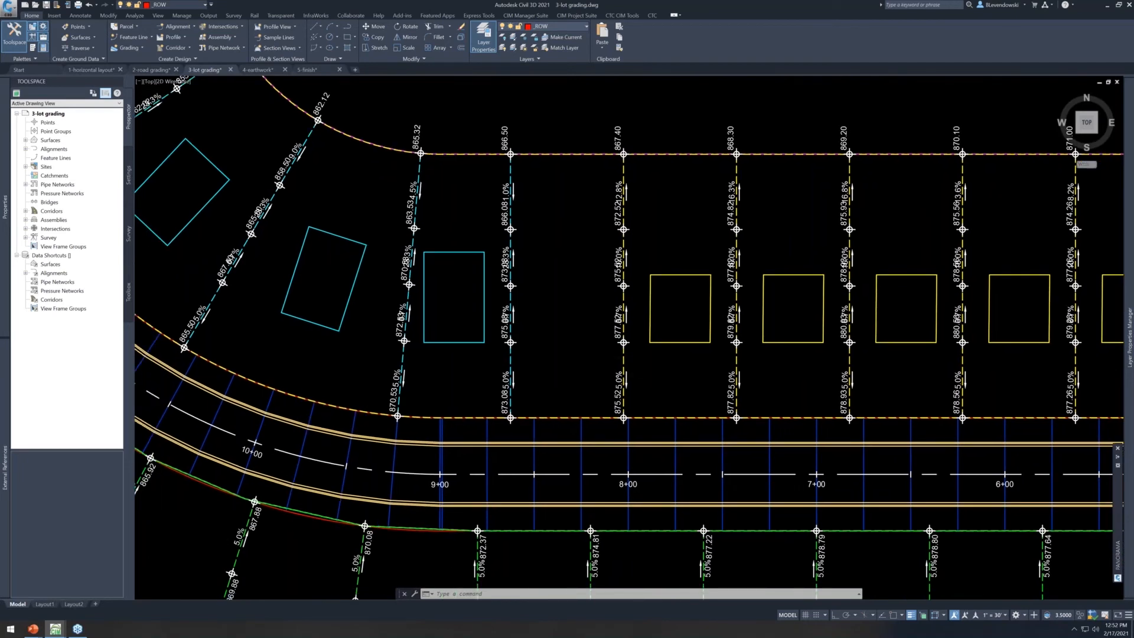
pyautogui.scroll(-2, 552, 351)
# Switch to the 4-earthwork drawing and inspect the lot line and pad grades on the walkout lots west of the road
pyautogui.click(261, 69)
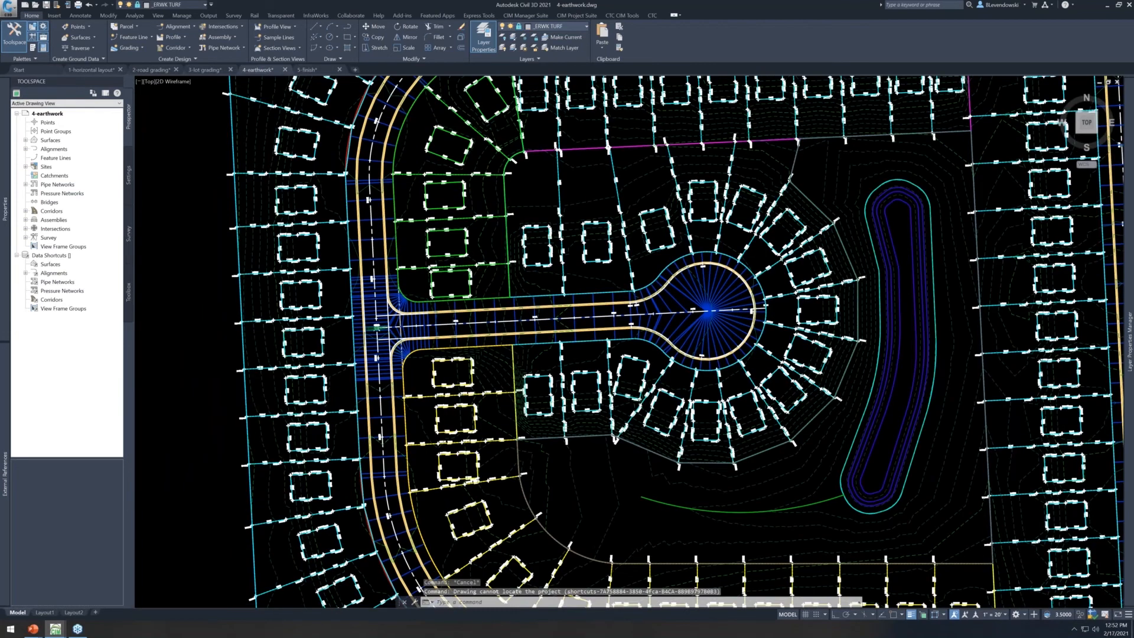
pyautogui.scroll(8, 335, 333)
pyautogui.moveTo(362, 356); pyautogui.dragTo(587, 372, button='middle')
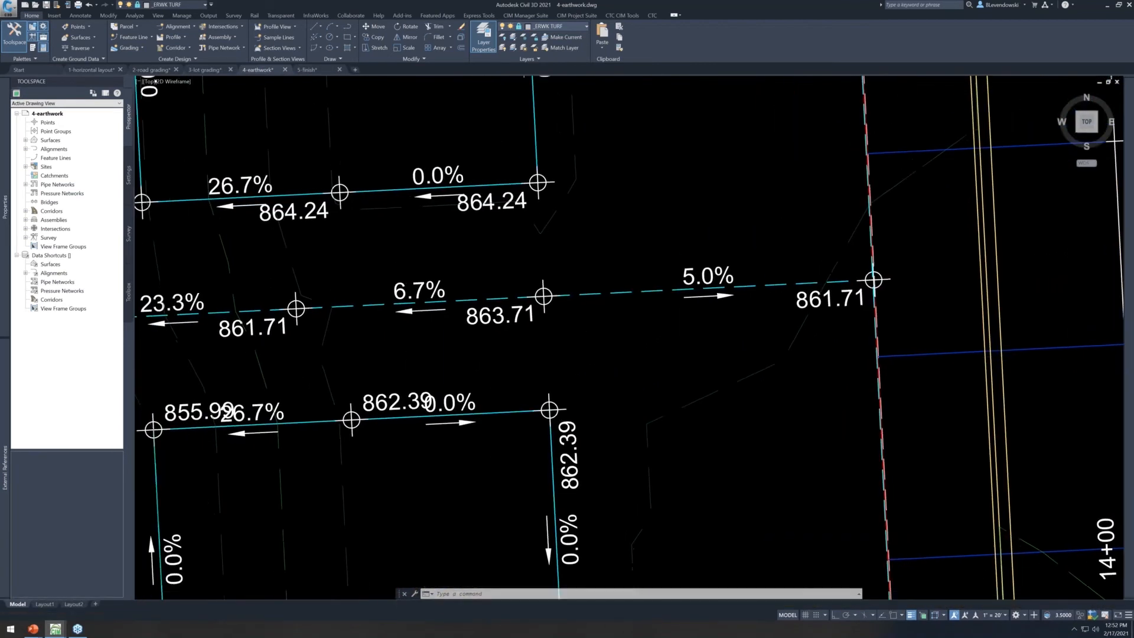
pyautogui.scroll(-2, 582, 362)
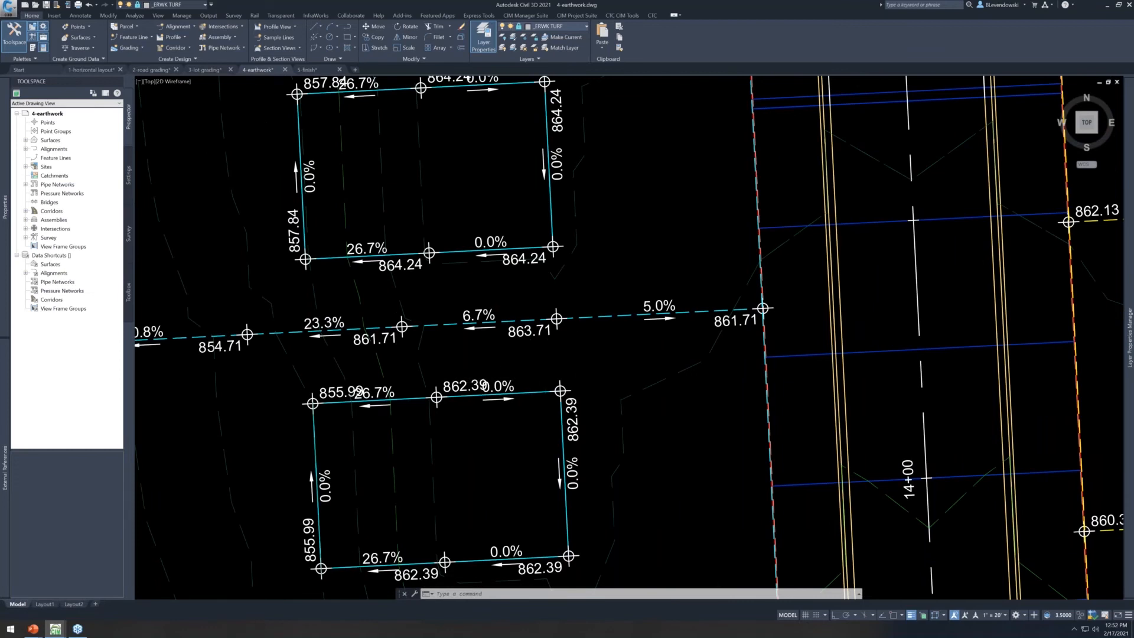
pyautogui.scroll(-2, 479, 385)
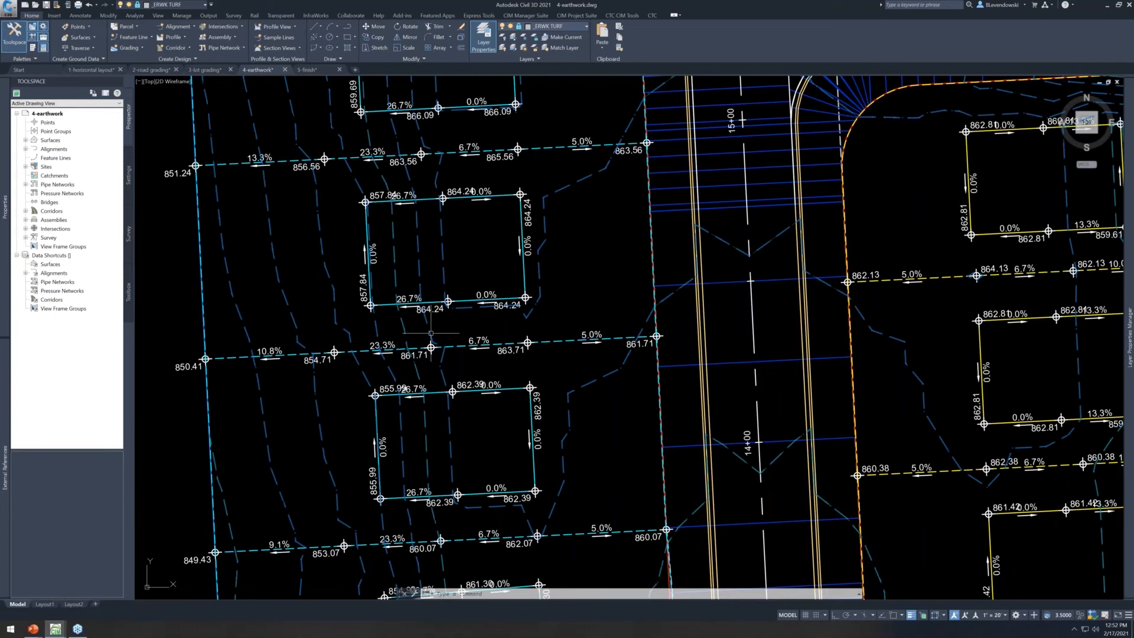
# Open the fg surface's properties, view its elevation analysis settings and cancel without changes
pyautogui.click(469, 338)
pyautogui.rightClick(469, 338)
pyautogui.click(502, 440)
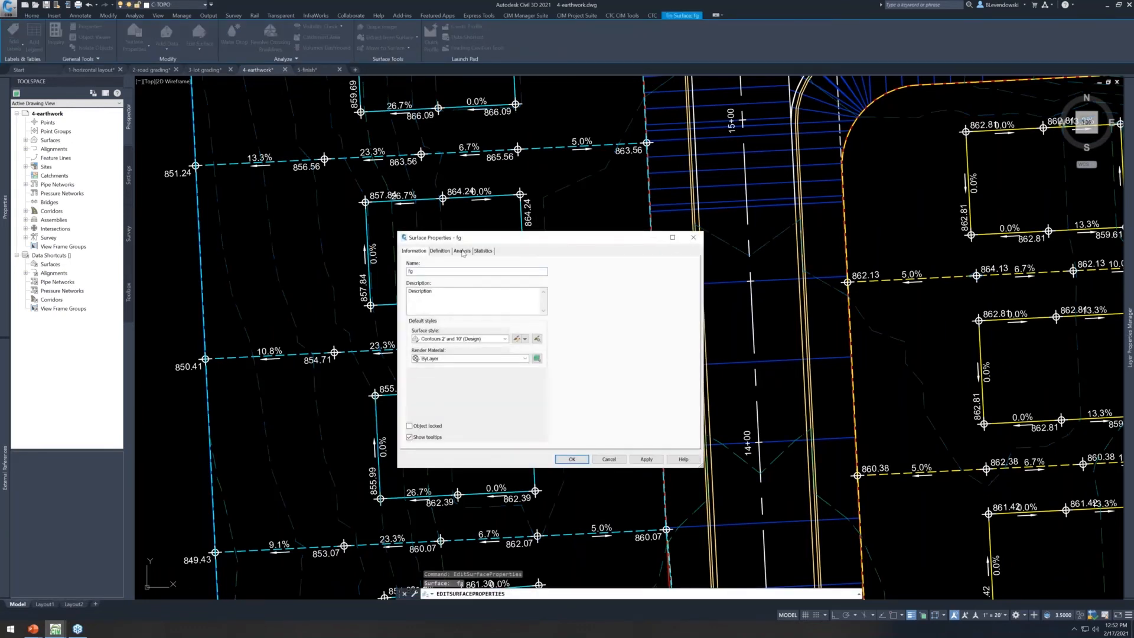
pyautogui.click(462, 251)
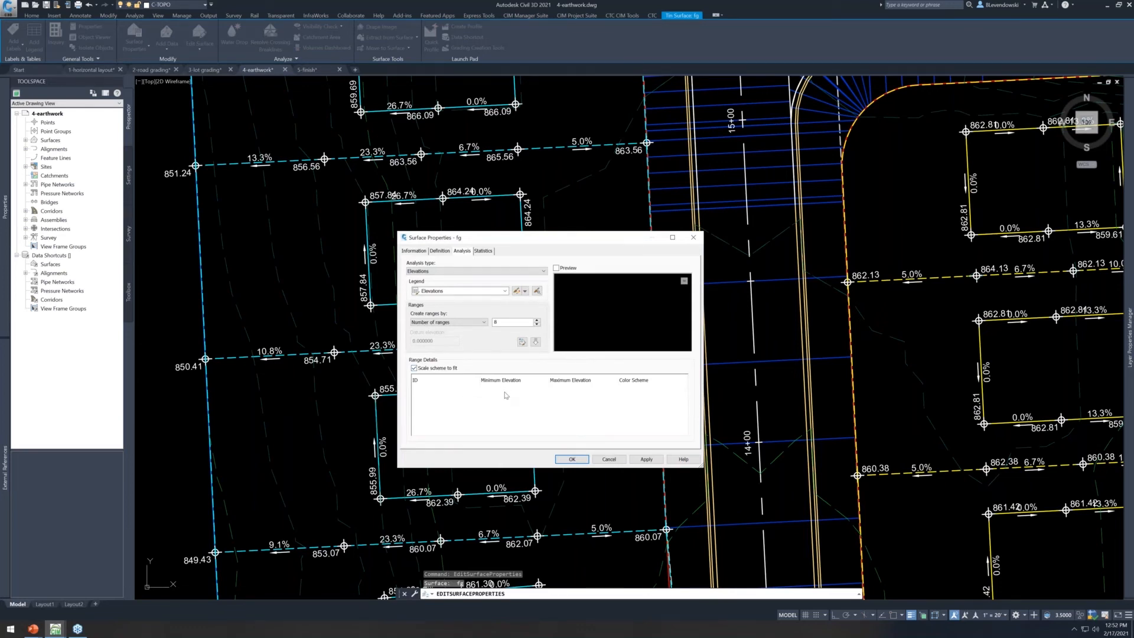
pyautogui.click(609, 460)
pyautogui.press('Escape')
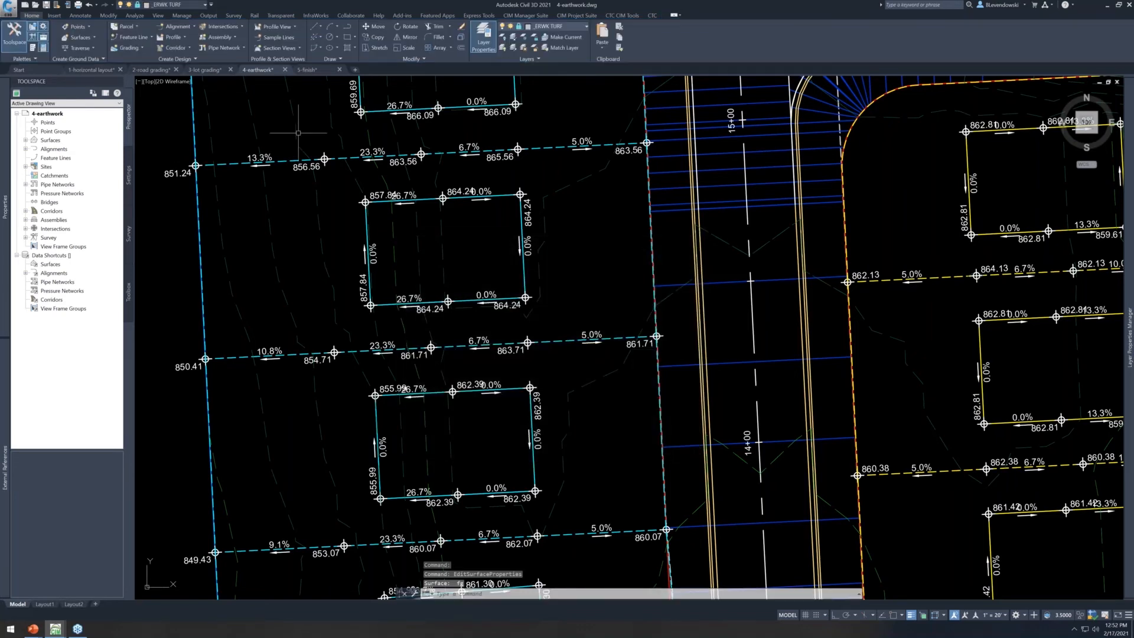
# Examine the pad elevations, lot line slopes and contours on the basement and lookout lots south of the southern road
pyautogui.scroll(-2, 383, 282)
pyautogui.scroll(-6, 382, 284)
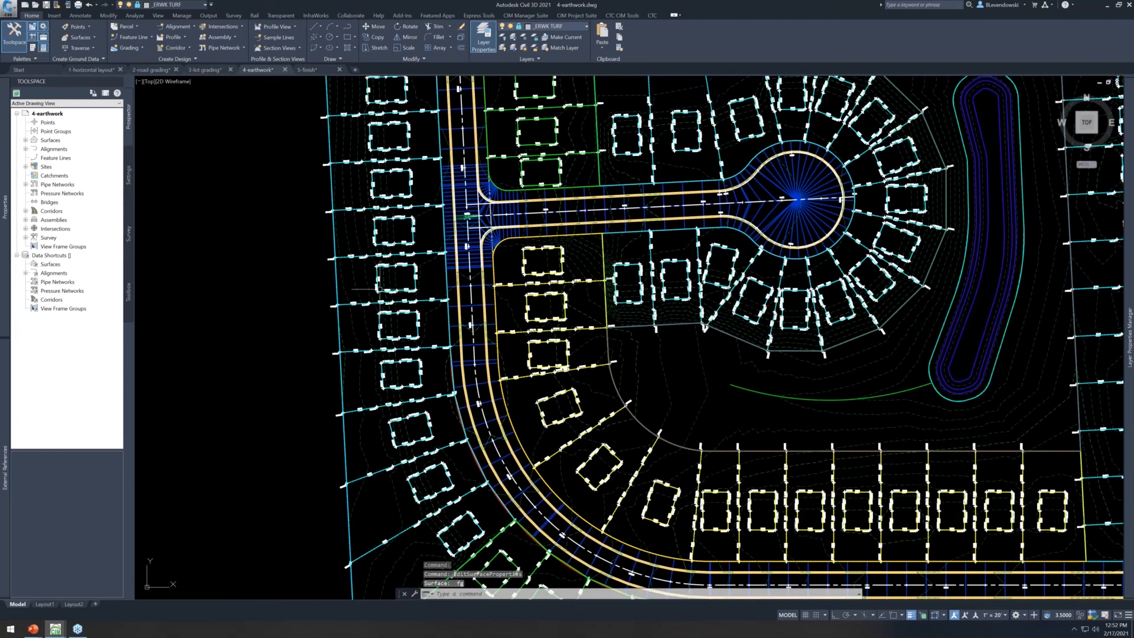
pyautogui.moveTo(741, 343); pyautogui.dragTo(594, 365, button='middle')
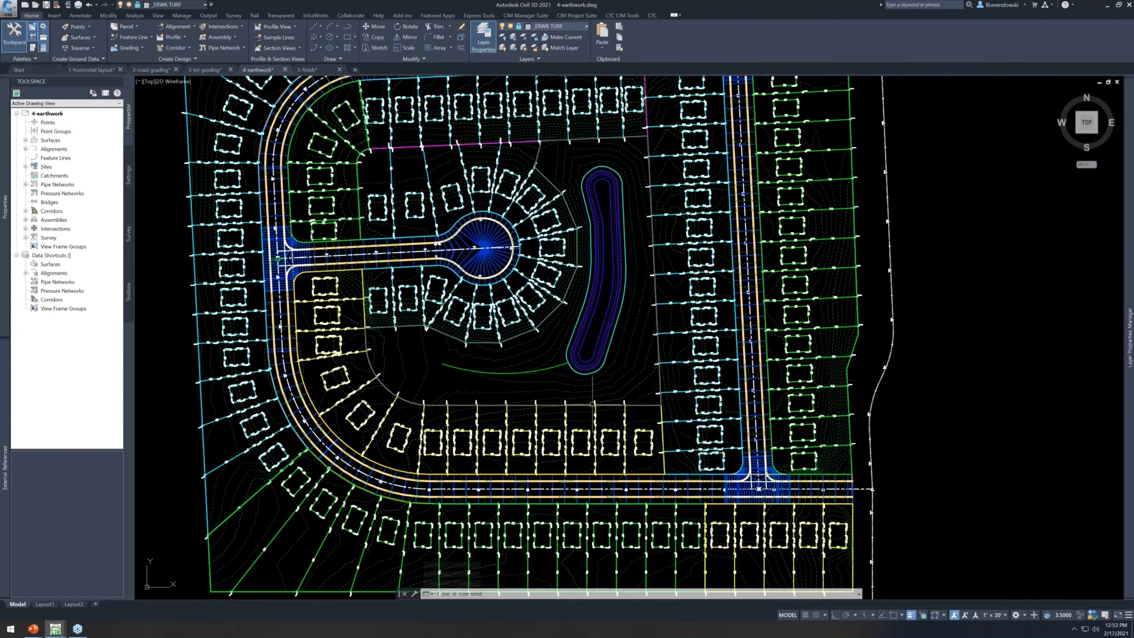
pyautogui.moveTo(562, 386); pyautogui.dragTo(554, 357, button='middle')
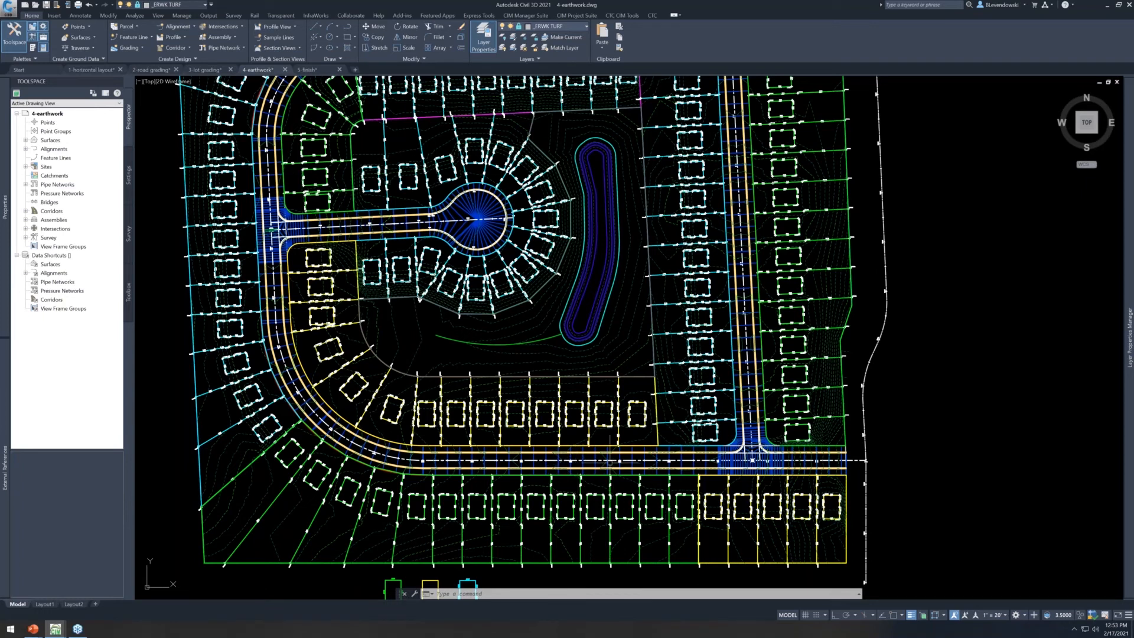
pyautogui.scroll(6, 636, 520)
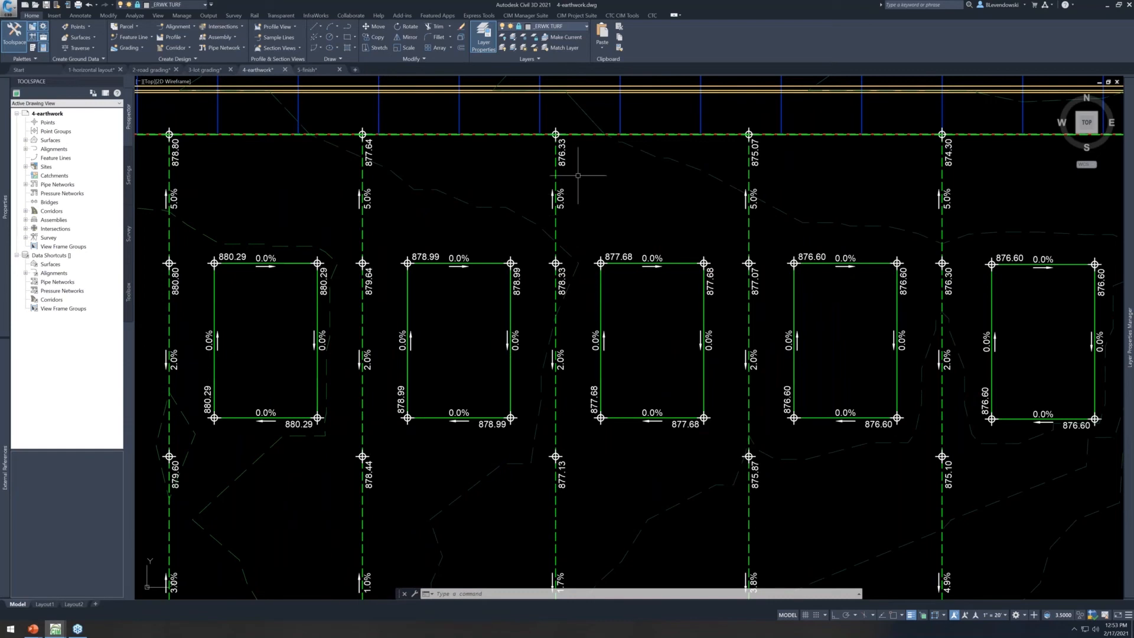
pyautogui.moveTo(667, 515); pyautogui.dragTo(590, 461, button='middle')
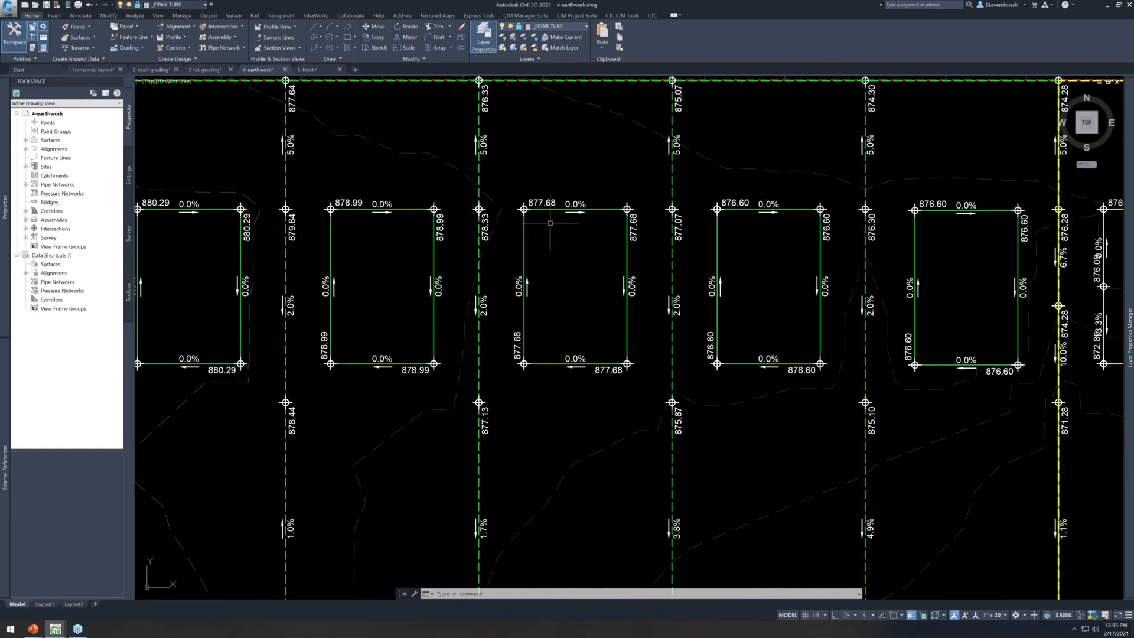
pyautogui.scroll(-6, 561, 410)
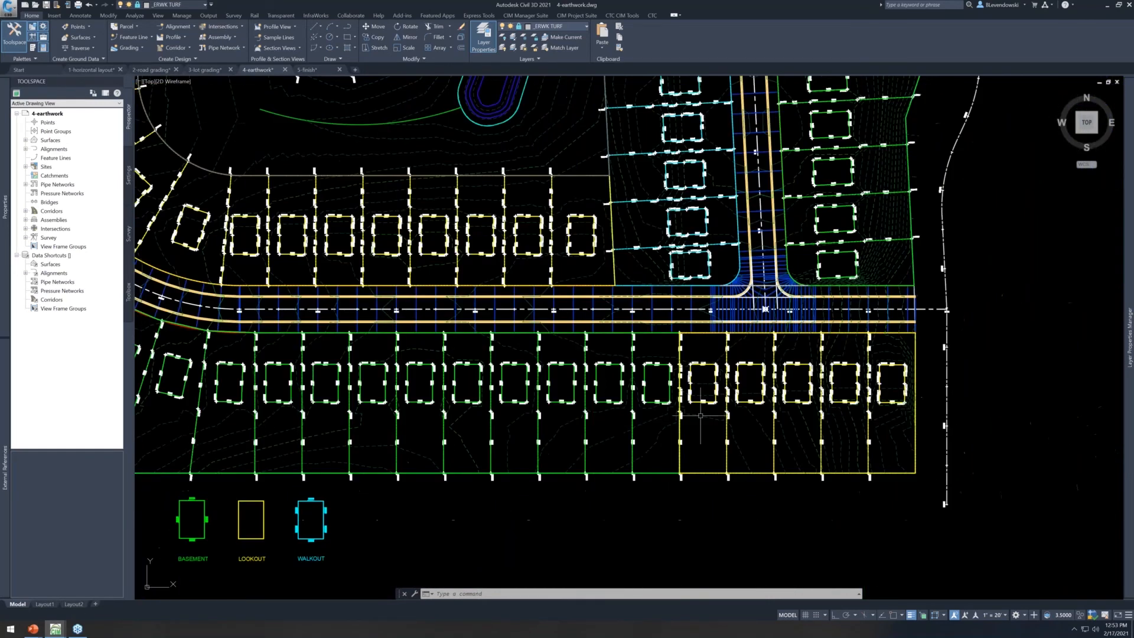
pyautogui.scroll(5, 758, 387)
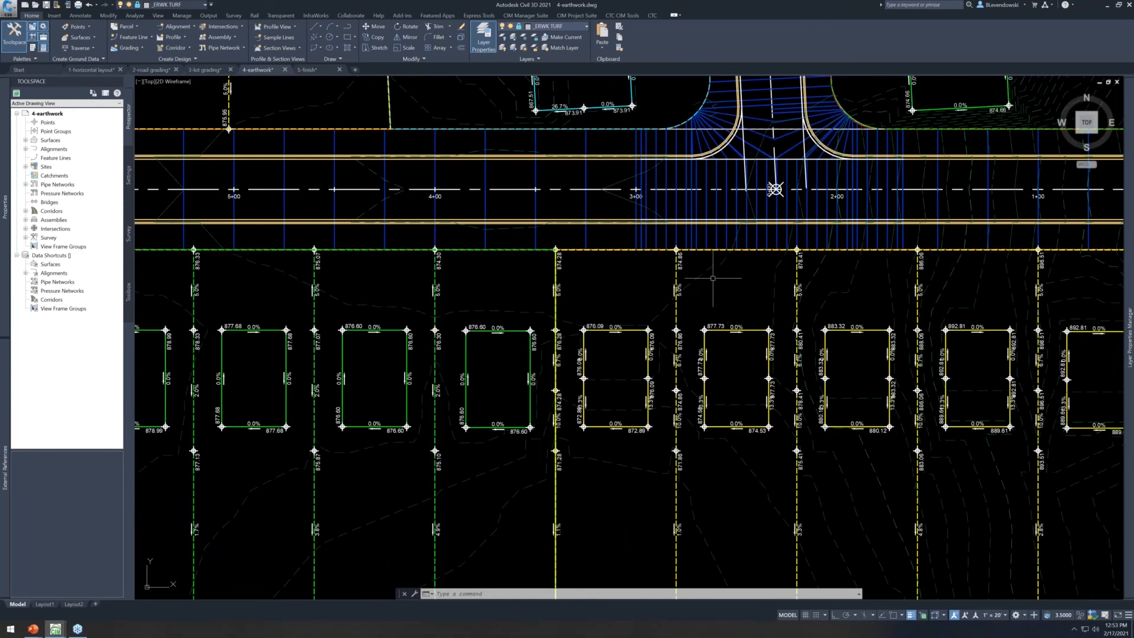
# Freeze every layer listed by the inverted EARTHWORK layer filter, isolating the earthwork region outlines
pyautogui.moveTo(719, 297); pyautogui.dragTo(687, 366, button='middle')
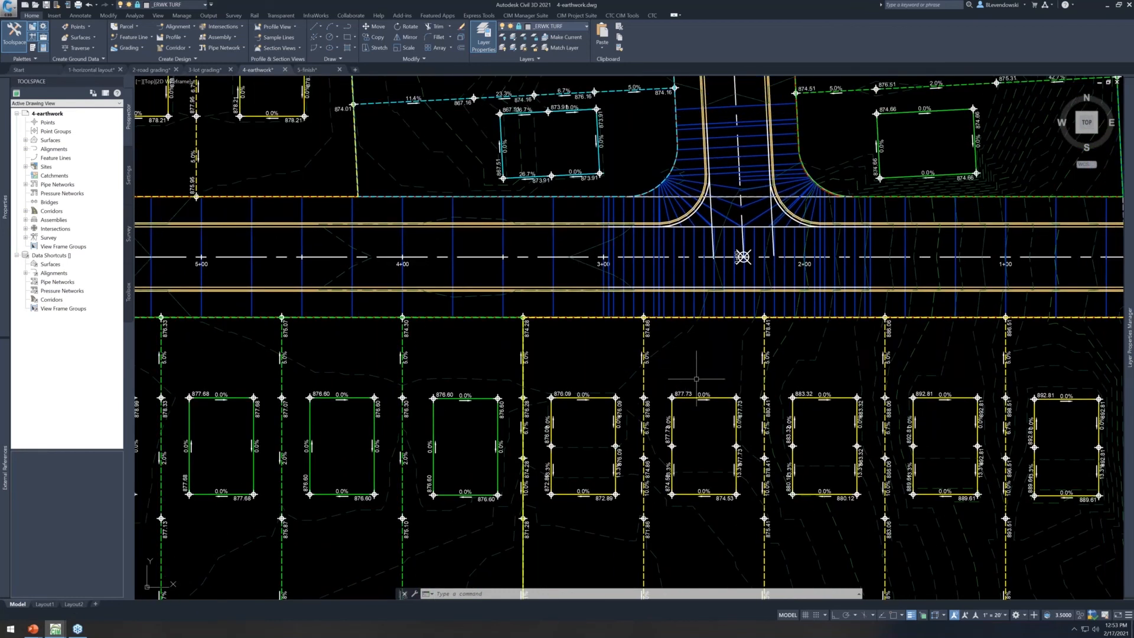
pyautogui.scroll(-6, 742, 256)
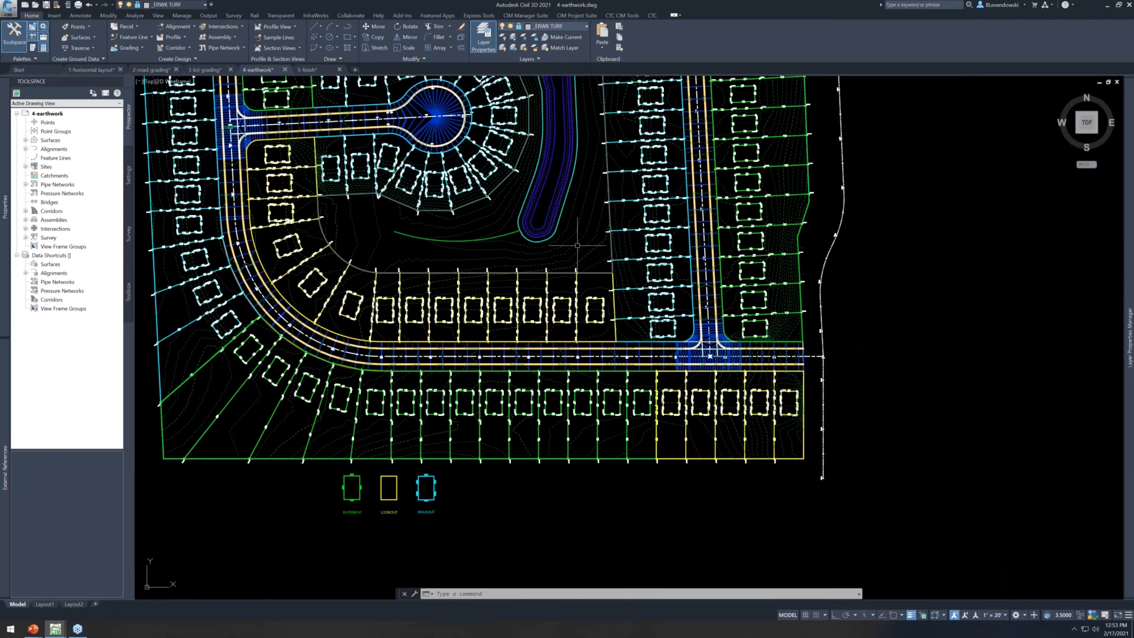
pyautogui.moveTo(576, 256)
pyautogui.mouseDown(button='middle')
pyautogui.moveTo(623, 365)
pyautogui.moveTo(665, 389)
pyautogui.mouseUp(button='middle')
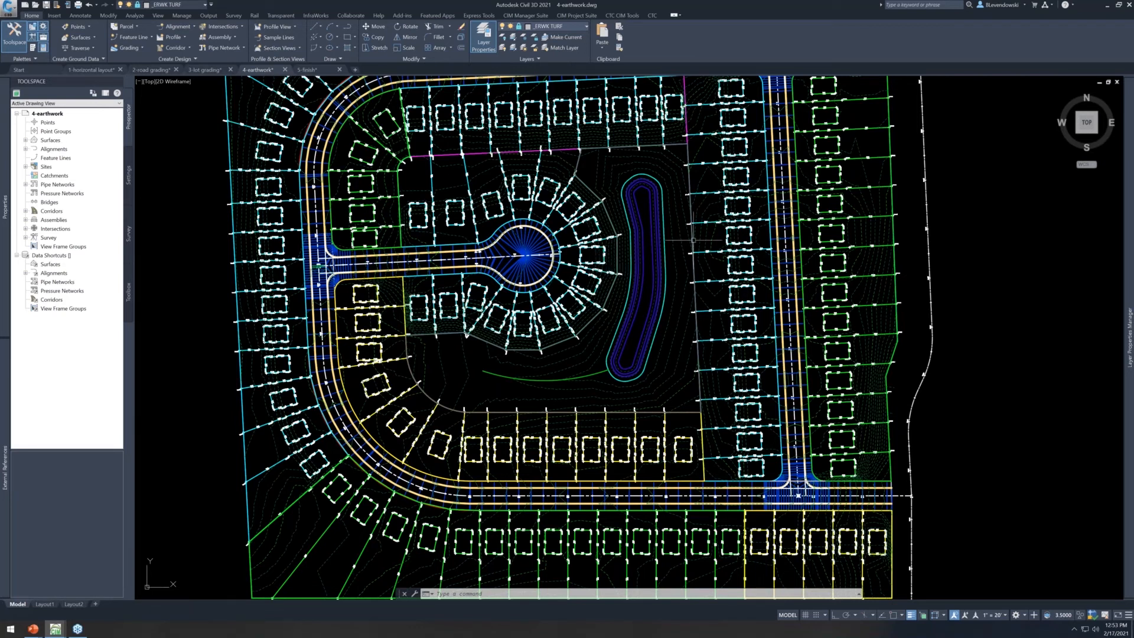
pyautogui.press('Escape')
pyautogui.press('Escape')
pyautogui.press('Escape')
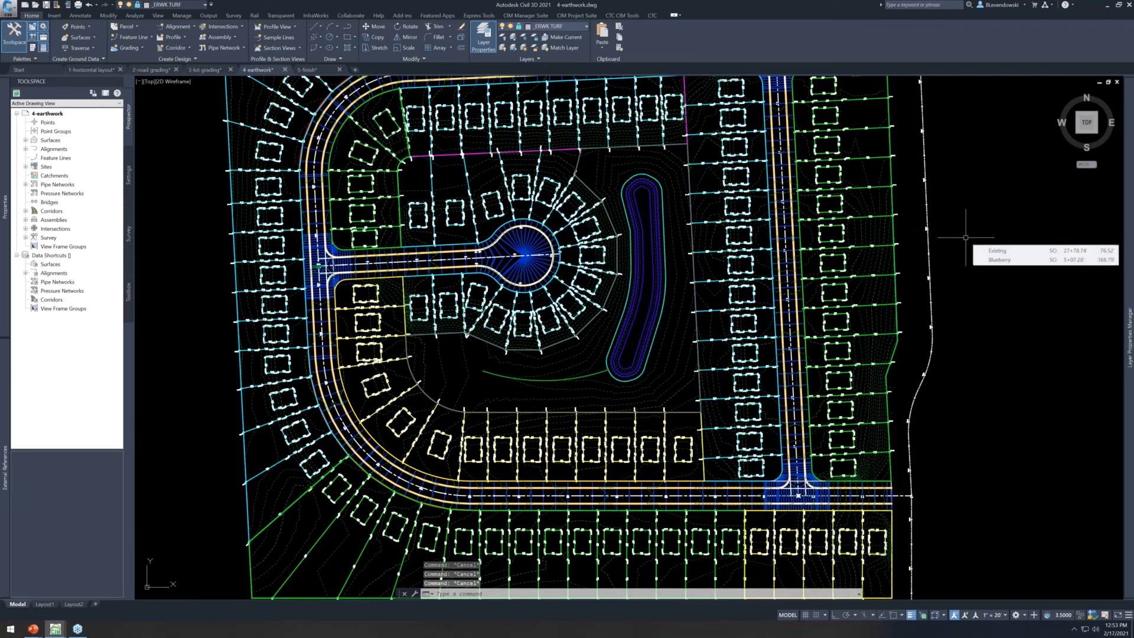
pyautogui.write('la')
pyautogui.press('Return')
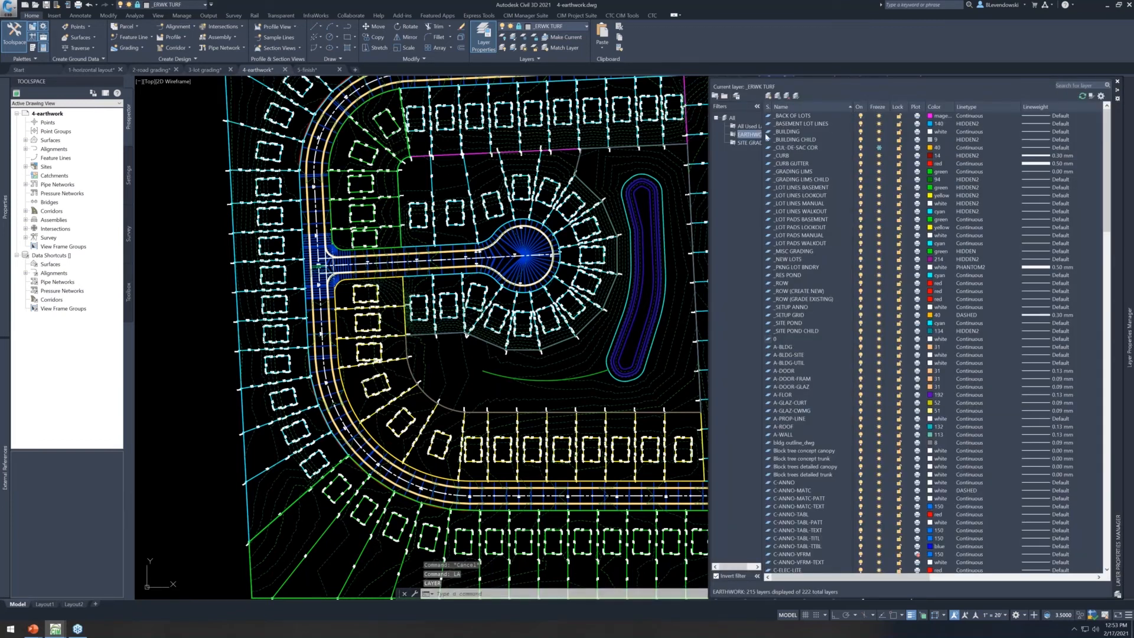
pyautogui.click(751, 135)
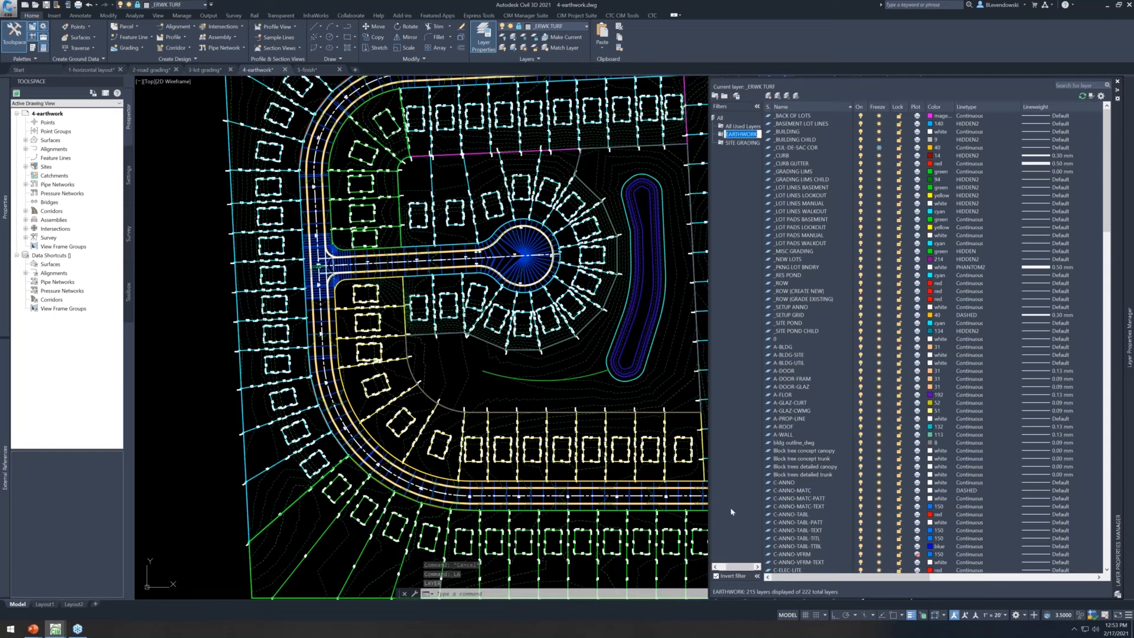
pyautogui.click(785, 276)
pyautogui.hotkey('ctrl', 'a')
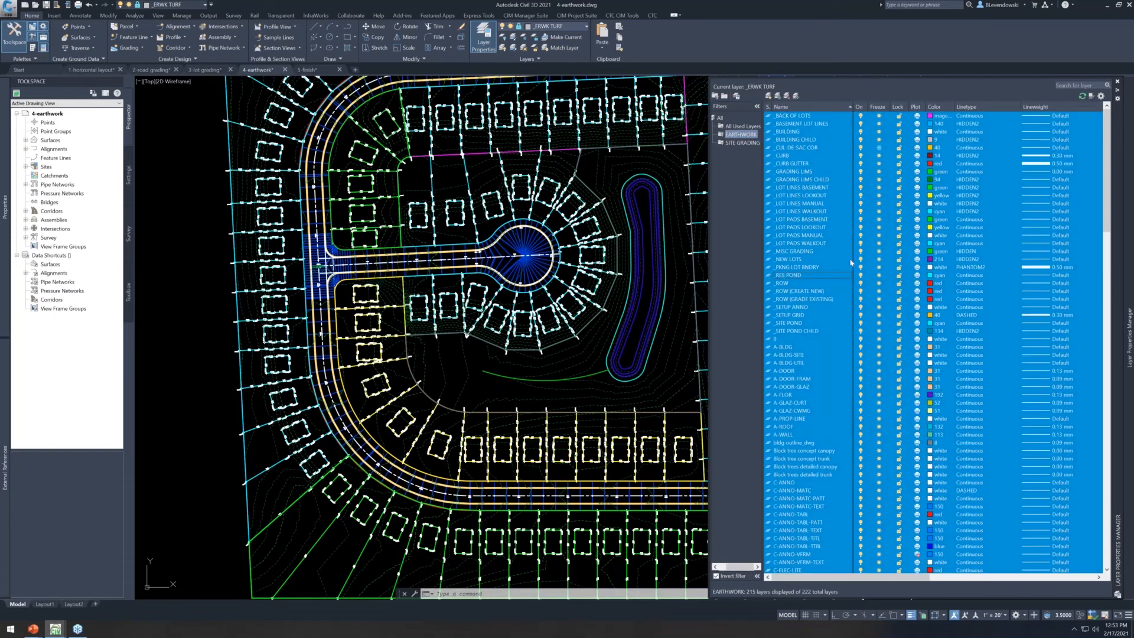
pyautogui.click(879, 229)
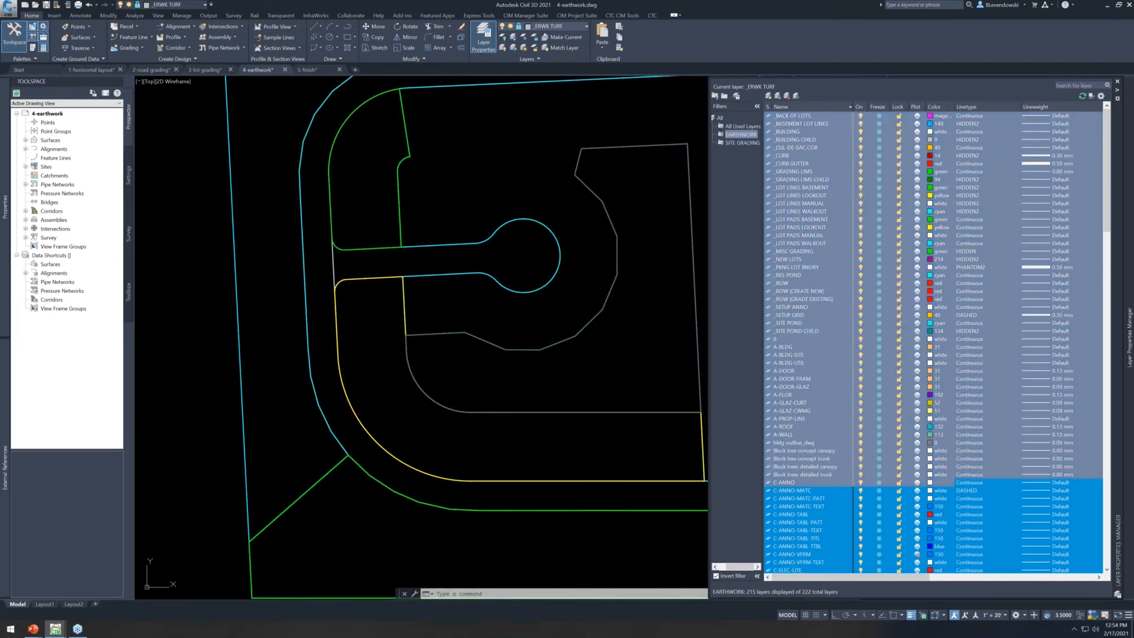
# Select the basement earthwork outline in the site's northeast corner to check its layer, and clear the selection
pyautogui.scroll(-2, 334, 322)
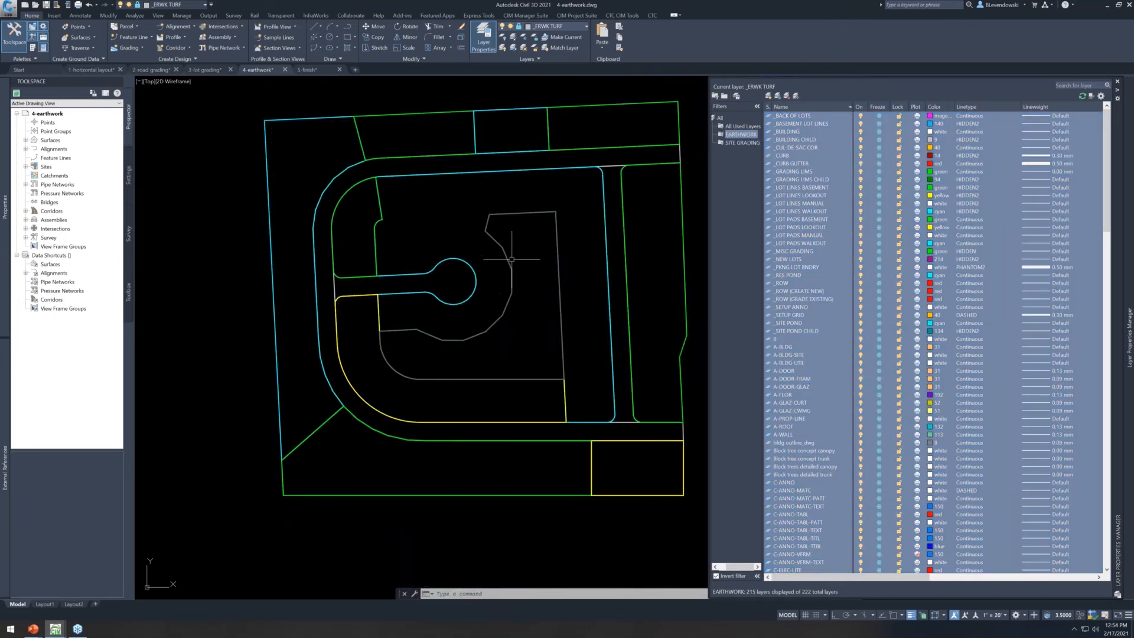
pyautogui.moveTo(508, 263); pyautogui.dragTo(445, 254, button='middle')
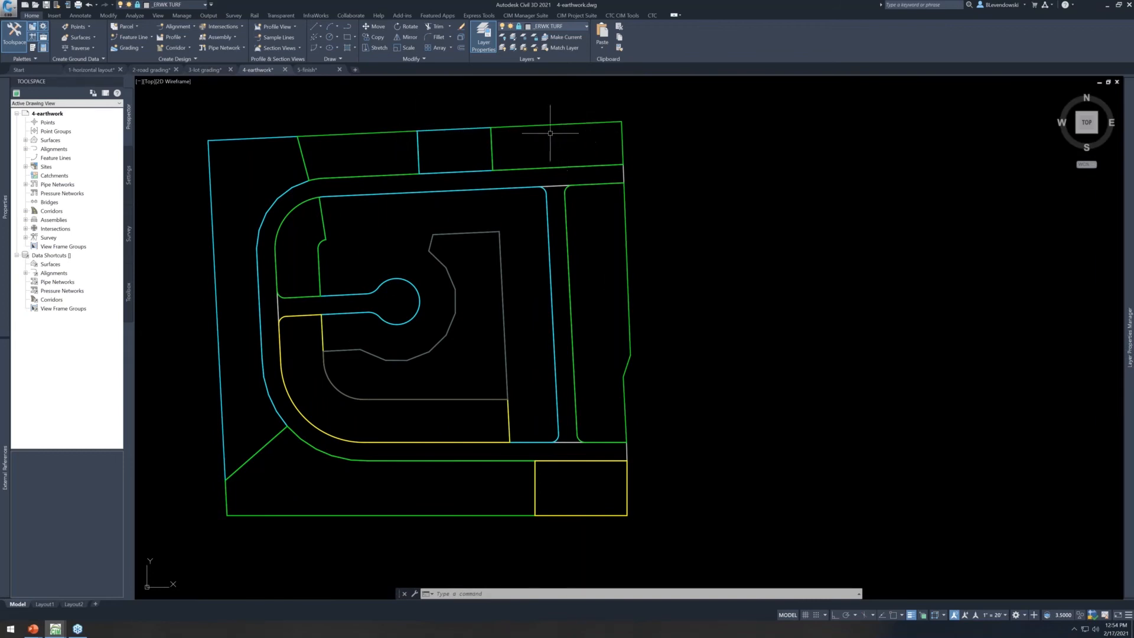
pyautogui.click(530, 127)
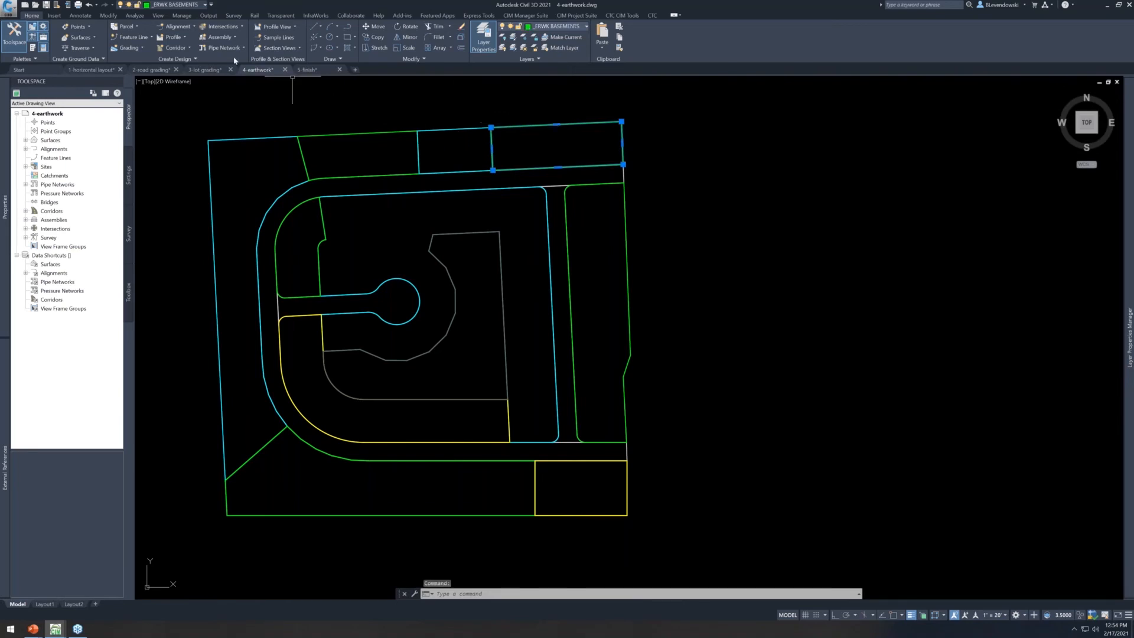
pyautogui.press('Escape')
pyautogui.press('Escape')
pyautogui.press('Escape')
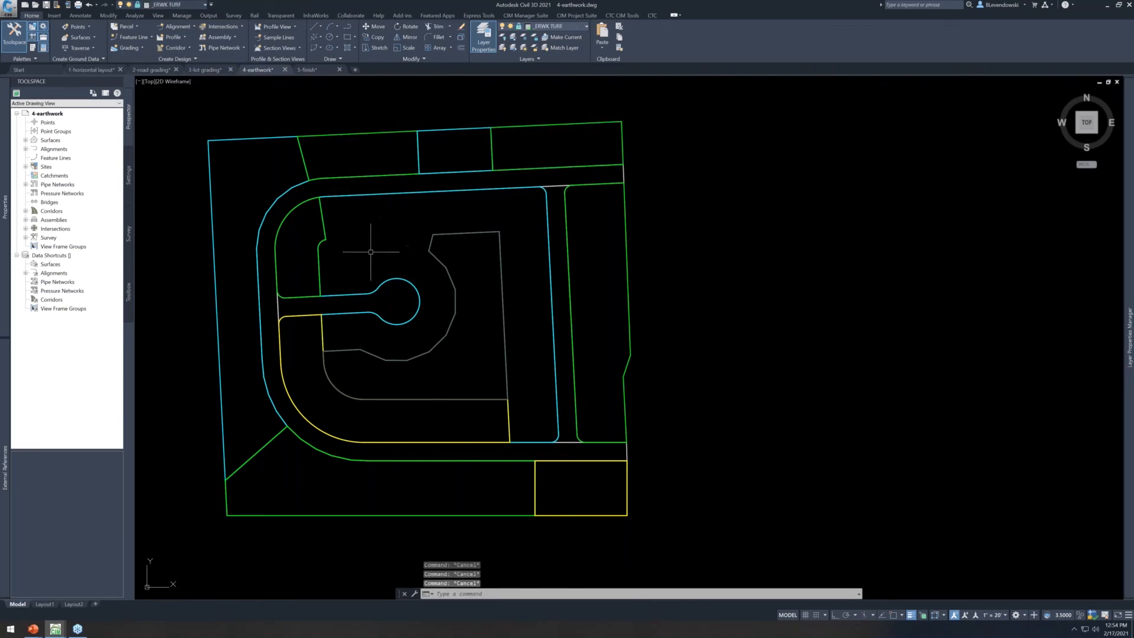
# Examine how the basement, walkout and road earthwork outlines adjoin around the northwest road curve and along the northern road
pyautogui.moveTo(371, 244); pyautogui.dragTo(437, 256, button='middle')
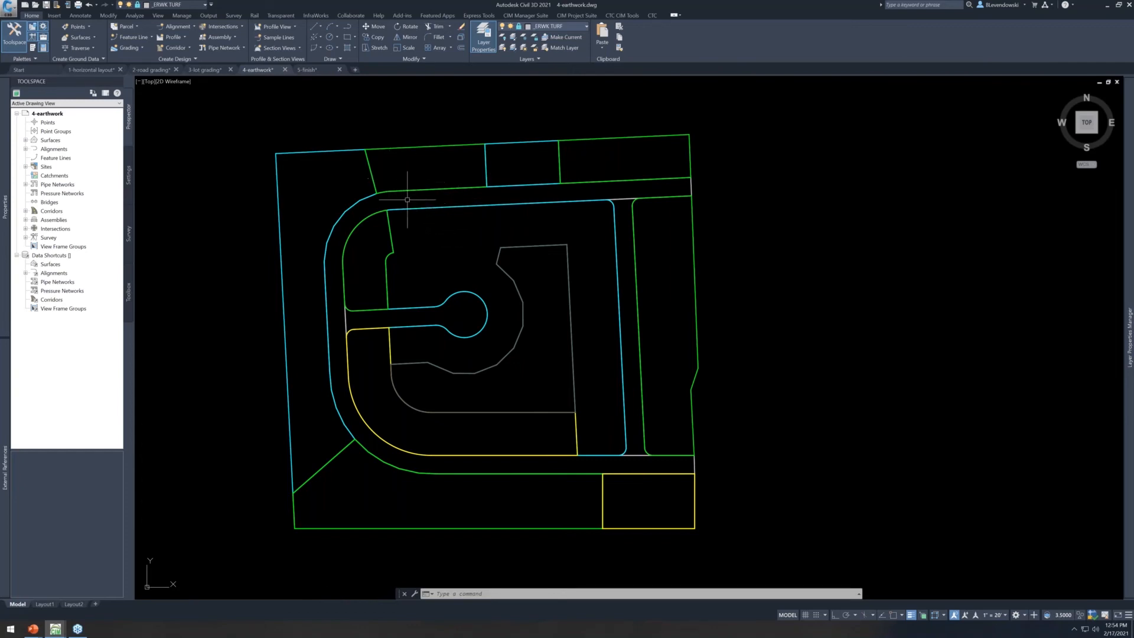
pyautogui.moveTo(406, 252); pyautogui.dragTo(436, 275, button='middle')
pyautogui.scroll(2, 425, 245)
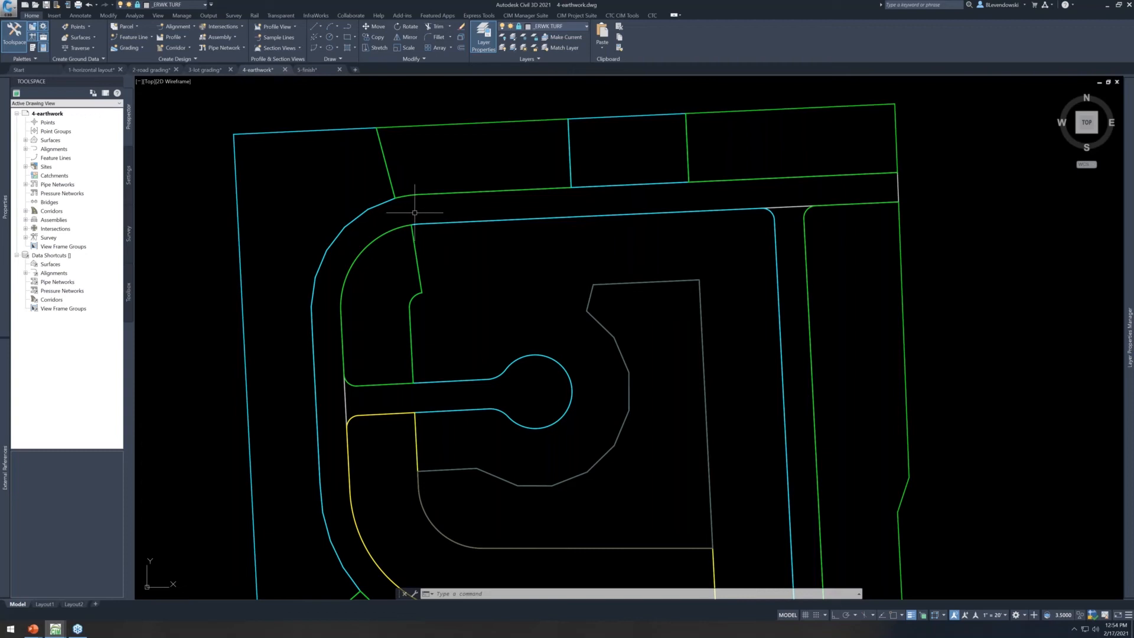
pyautogui.click(381, 202)
pyautogui.press('Escape')
pyautogui.press('Escape')
pyautogui.press('Escape')
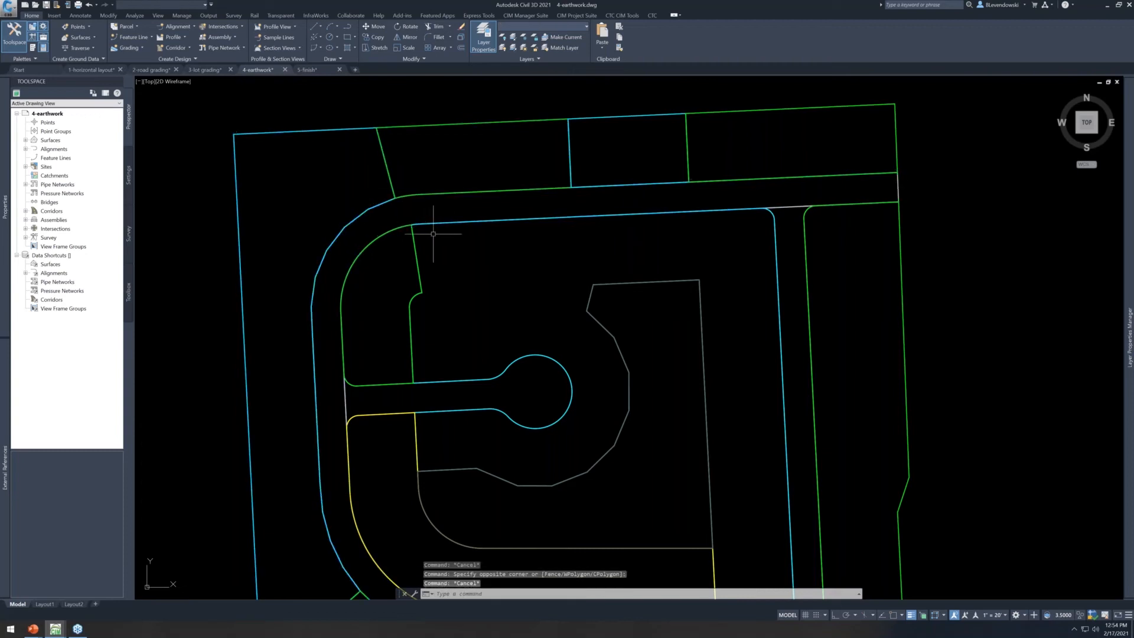
pyautogui.scroll(5, 409, 226)
pyautogui.scroll(3, 408, 226)
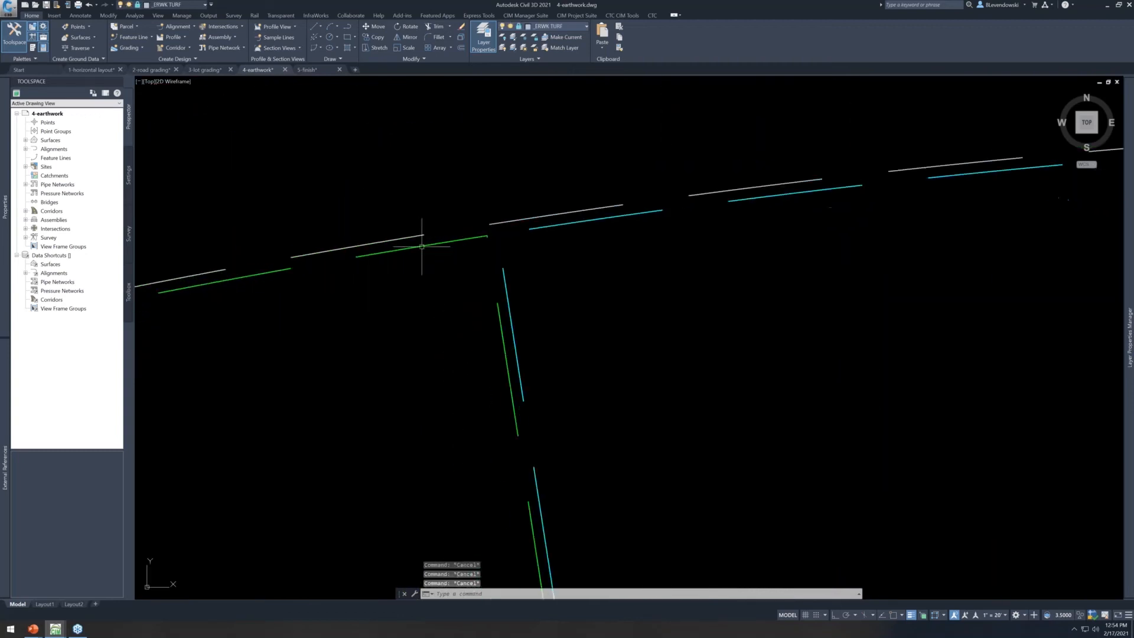
pyautogui.click(398, 214)
pyautogui.click(369, 261)
pyautogui.scroll(5, 463, 195)
pyautogui.scroll(-6, 500, 221)
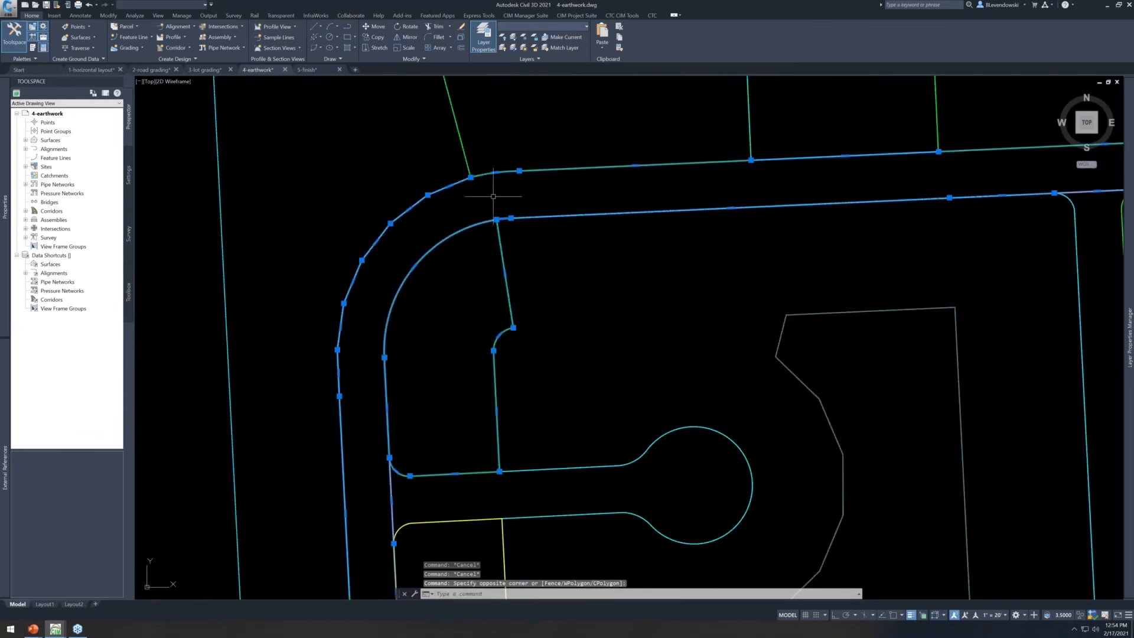
pyautogui.moveTo(653, 183); pyautogui.dragTo(442, 209, button='middle')
pyautogui.scroll(-1, 442, 210)
pyautogui.press('Escape')
pyautogui.press('Escape')
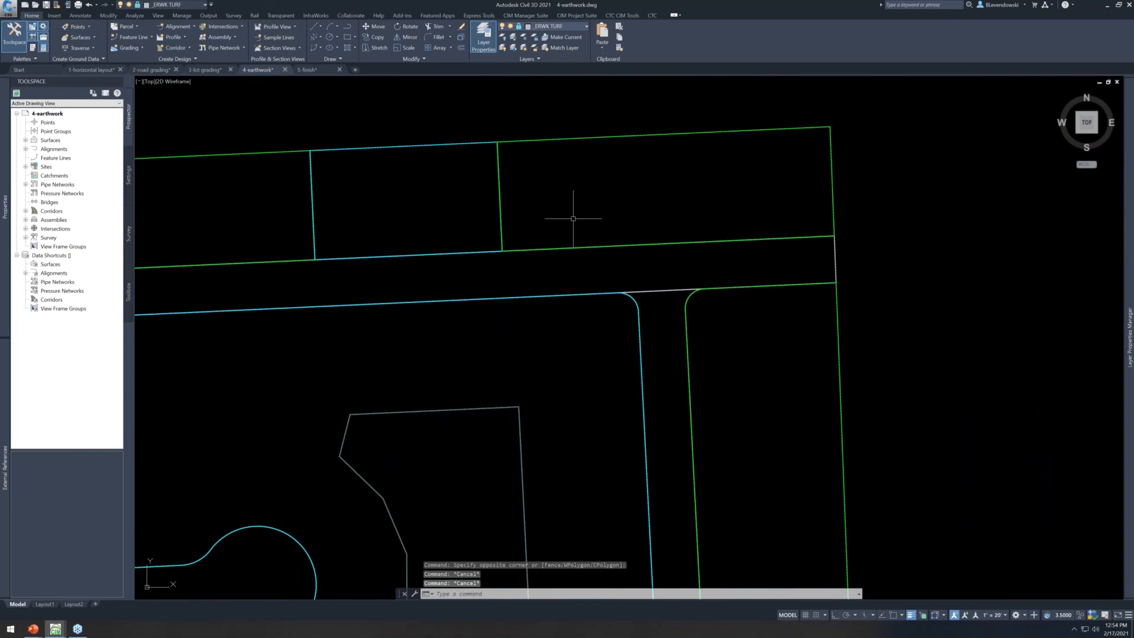
# Thaw all layers listed by the inverted EARTHWORK filter to bring back the lots, pads and roads
pyautogui.scroll(-4, 582, 220)
pyautogui.moveTo(549, 337); pyautogui.dragTo(550, 302, button='middle')
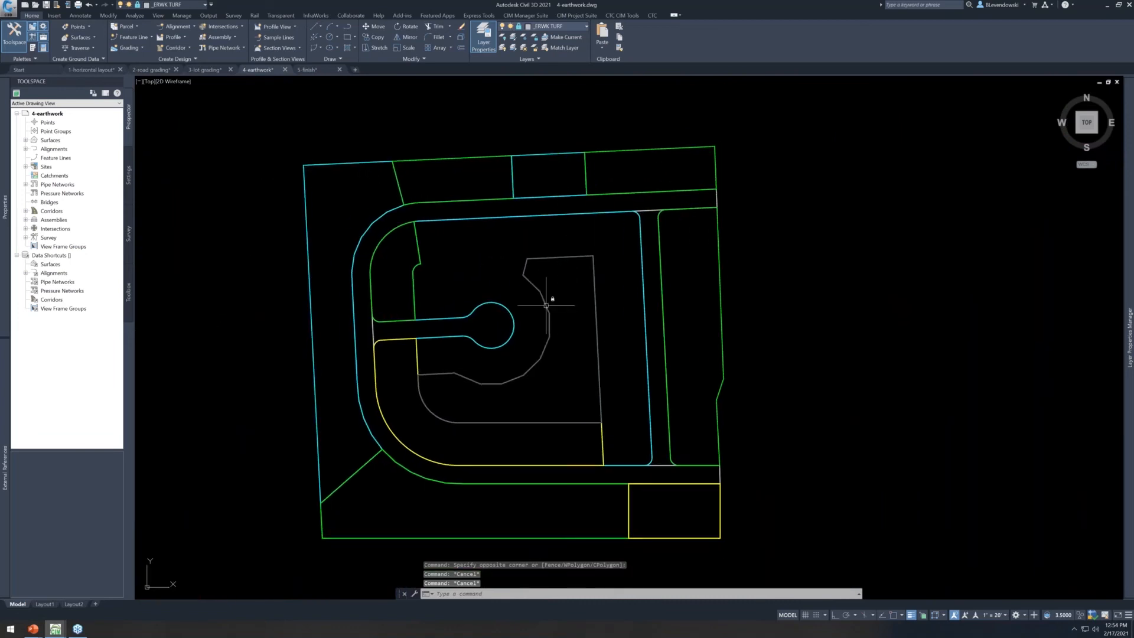
pyautogui.write('la')
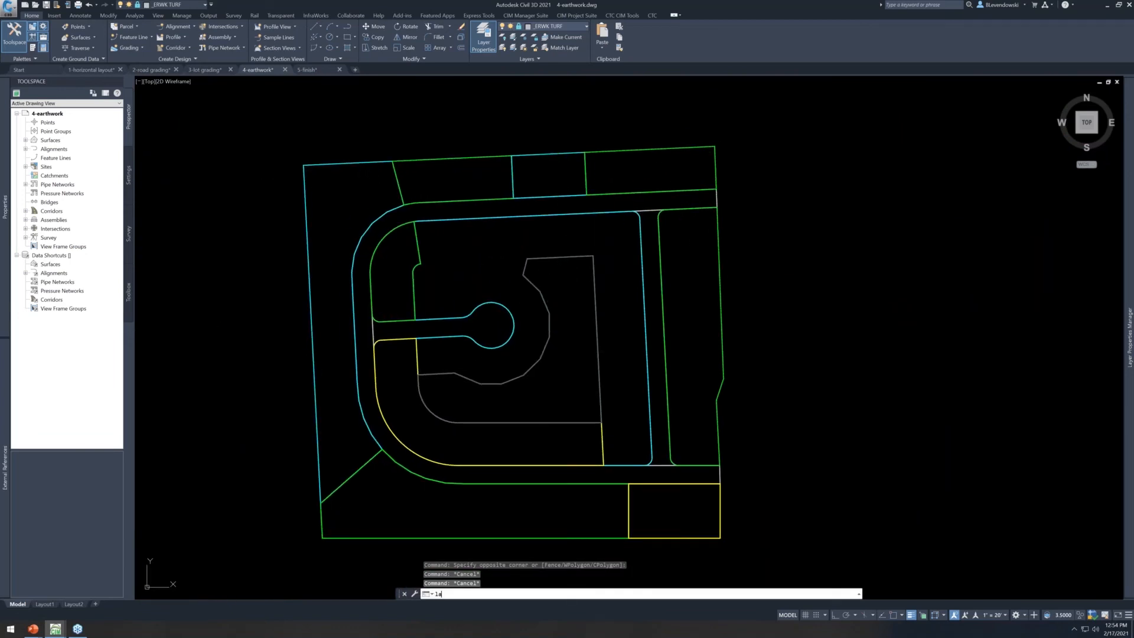
pyautogui.press('Return')
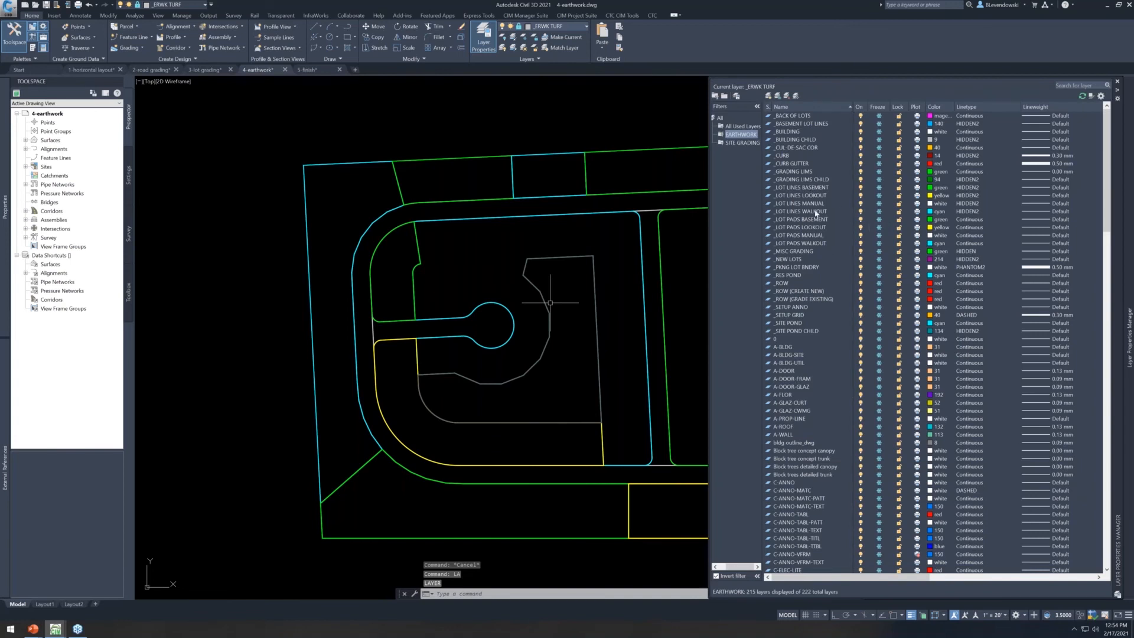
pyautogui.click(807, 213)
pyautogui.hotkey('ctrl', 'a')
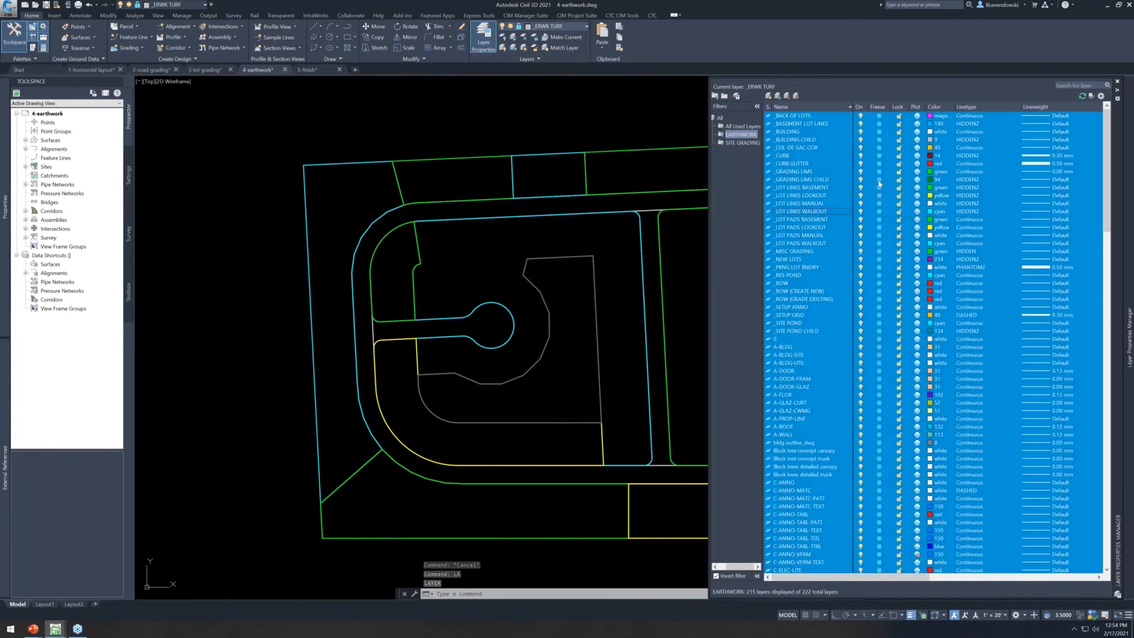
pyautogui.write('-LAYER')
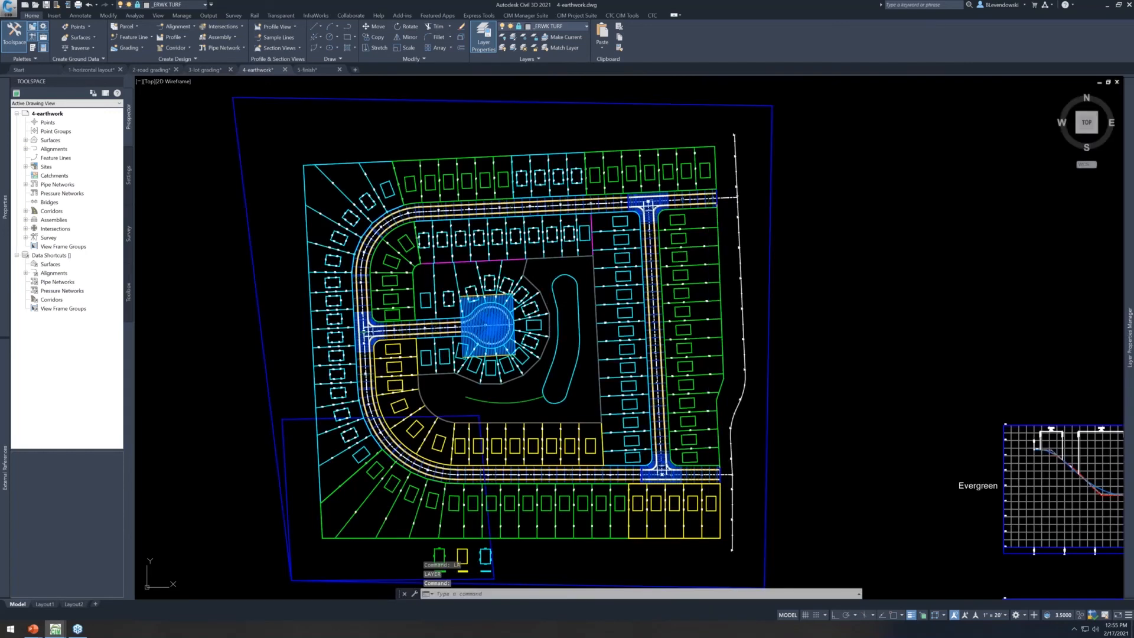
pyautogui.press('Escape')
# Freeze the C-TINN-BNDY surface boundary layer and the _CUL-DE-SAC COR layer by picking objects on them
pyautogui.click(524, 38)
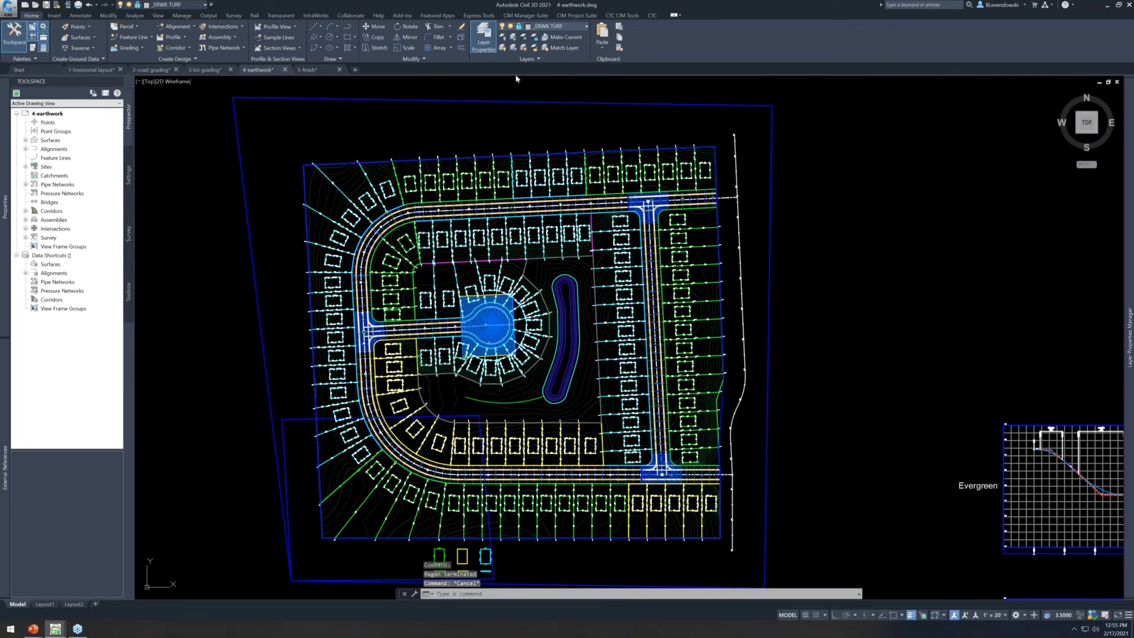
pyautogui.click(492, 102)
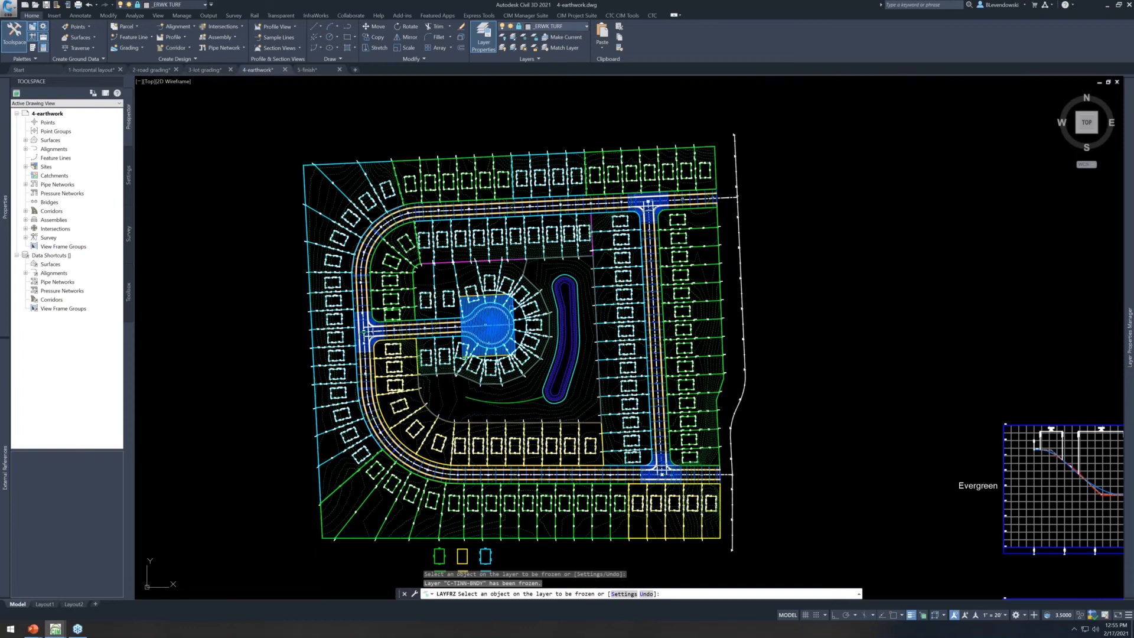
pyautogui.scroll(7, 518, 294)
pyautogui.click(524, 285)
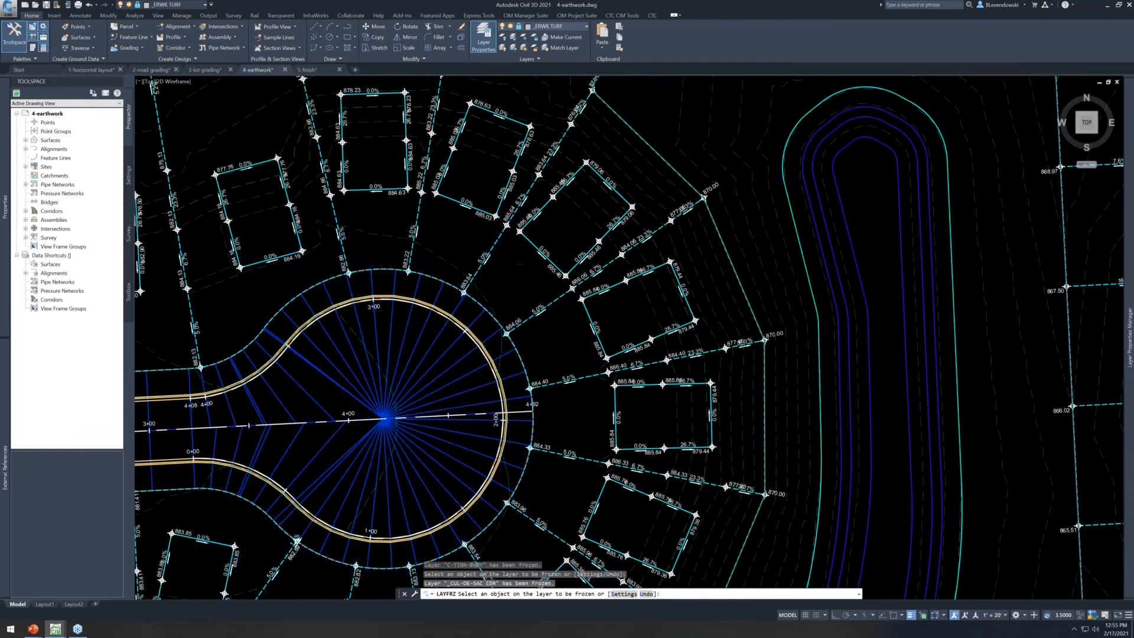
pyautogui.scroll(-7, 523, 290)
pyautogui.press('Return')
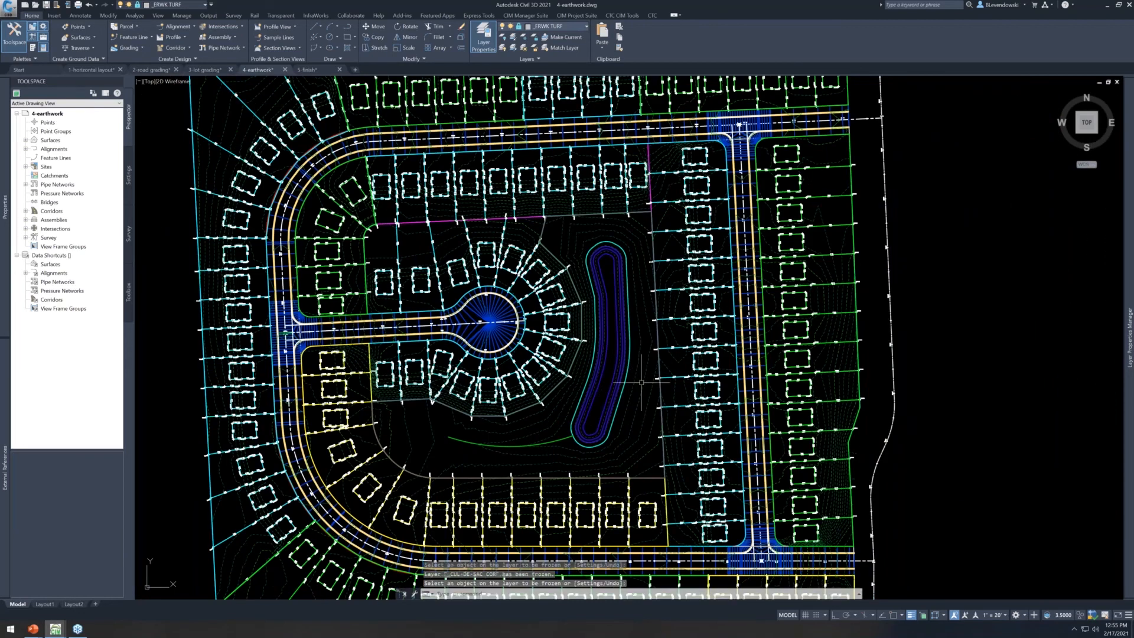
# Open the Earthwork Processor for the earthwork drawing
pyautogui.moveTo(642, 383); pyautogui.dragTo(551, 342, button='middle')
pyautogui.write('e')
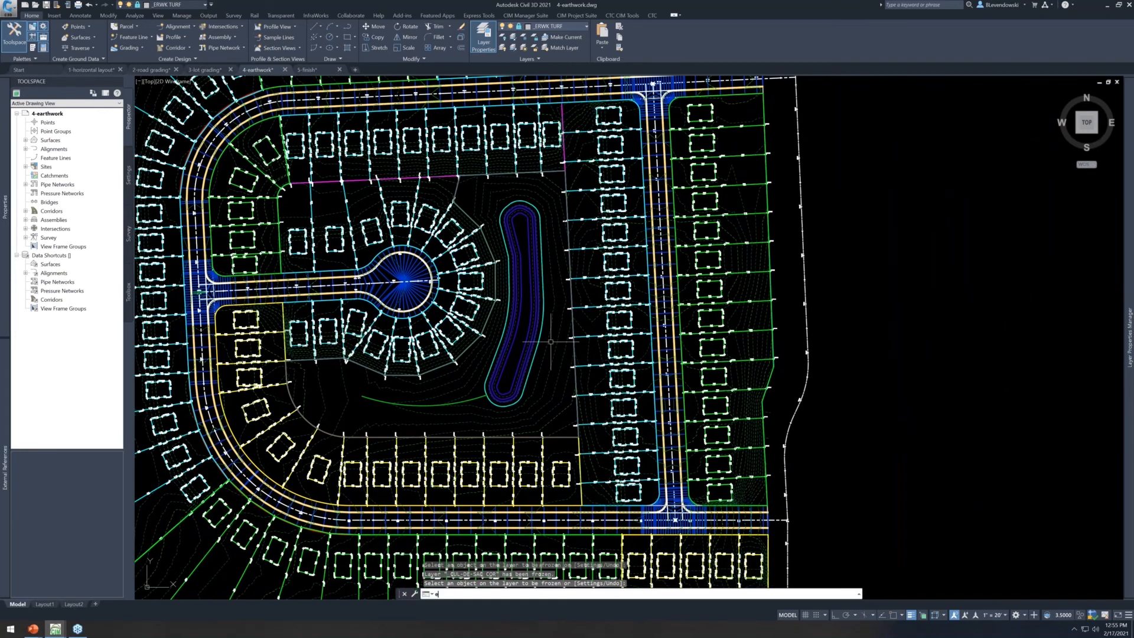
pyautogui.write('arthprod')
pyautogui.press('Return')
pyautogui.moveTo(558, 143); pyautogui.dragTo(503, 139)
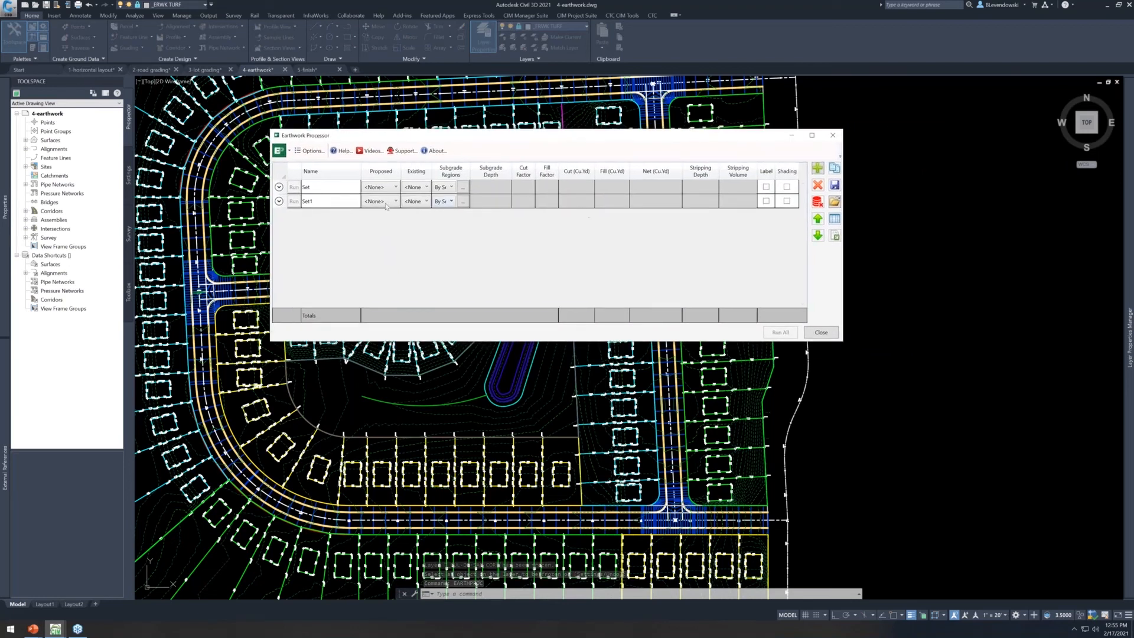
# Delete the existing earthwork sets Set and Set1 without saving them to a template
pyautogui.click(343, 187)
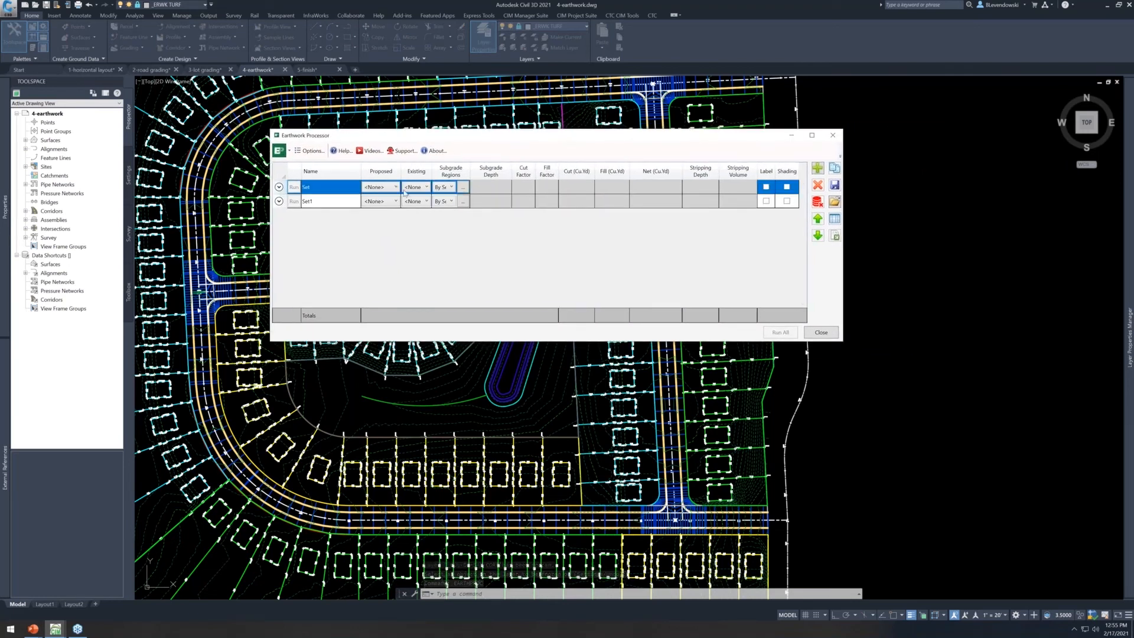
pyautogui.click(818, 185)
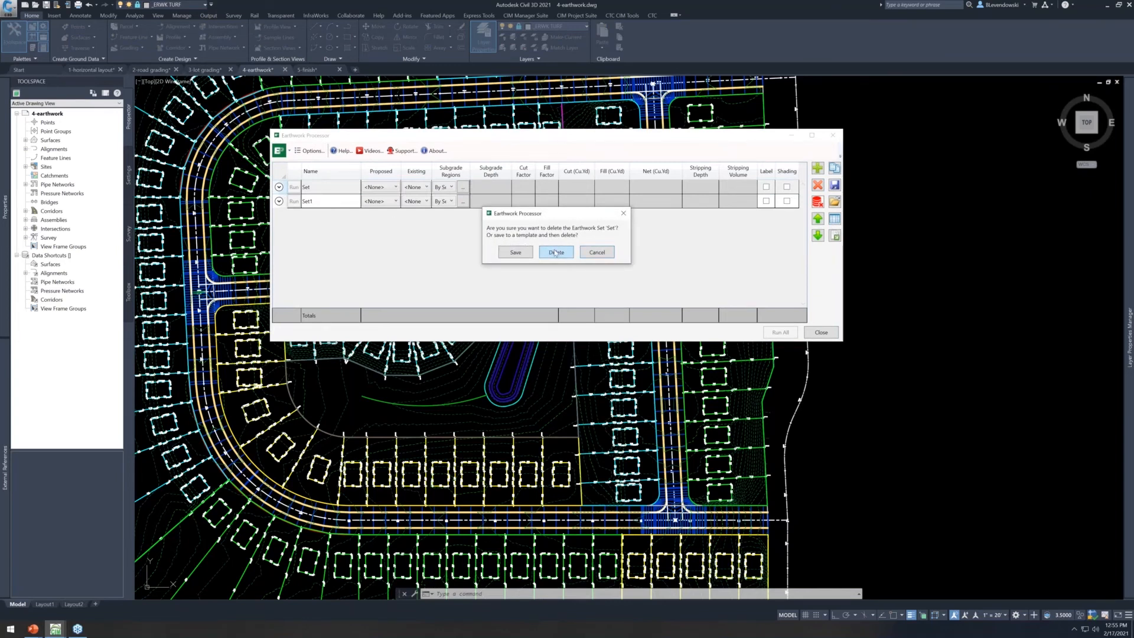
pyautogui.click(555, 253)
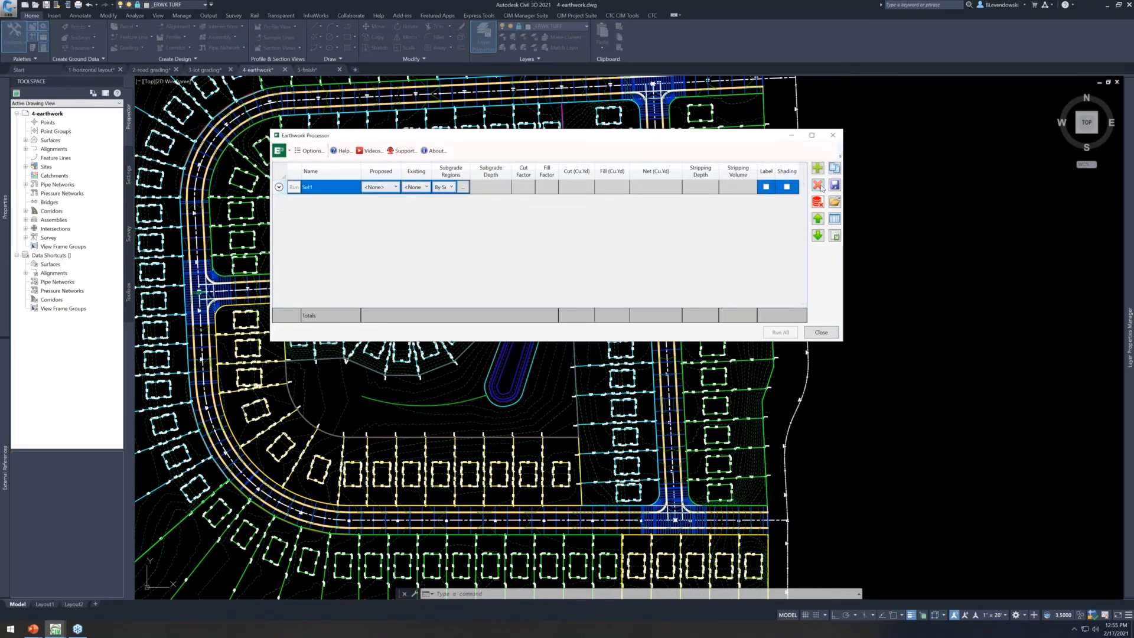
pyautogui.click(818, 185)
pyautogui.click(553, 253)
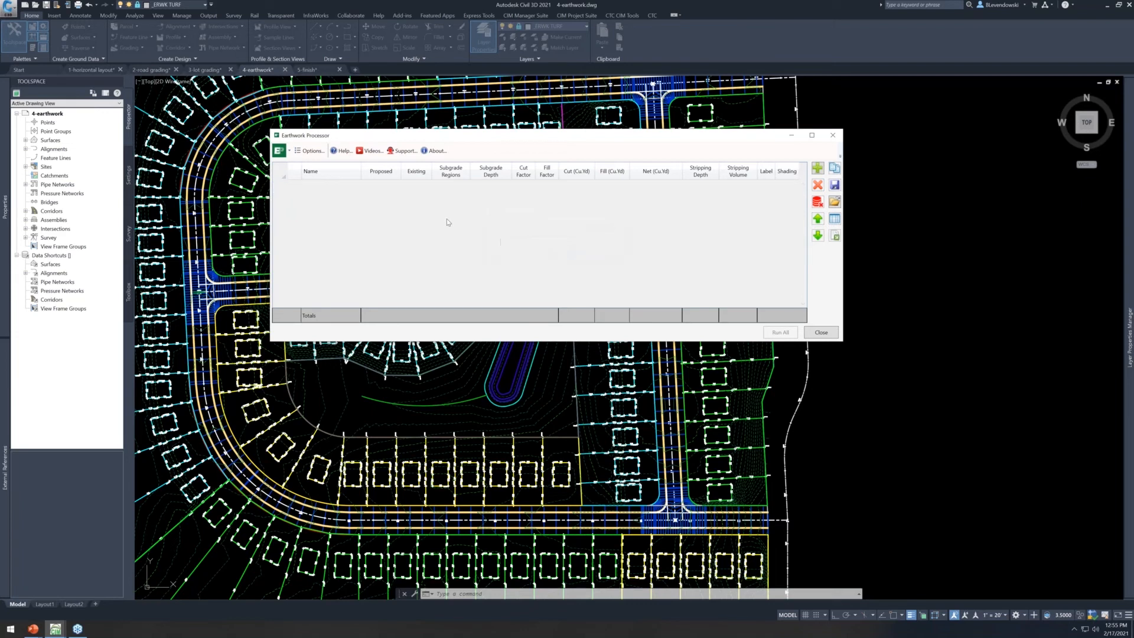
# Add a new earthwork set with fg as the proposed surface and Subdivision EG as the existing surface
pyautogui.click(818, 169)
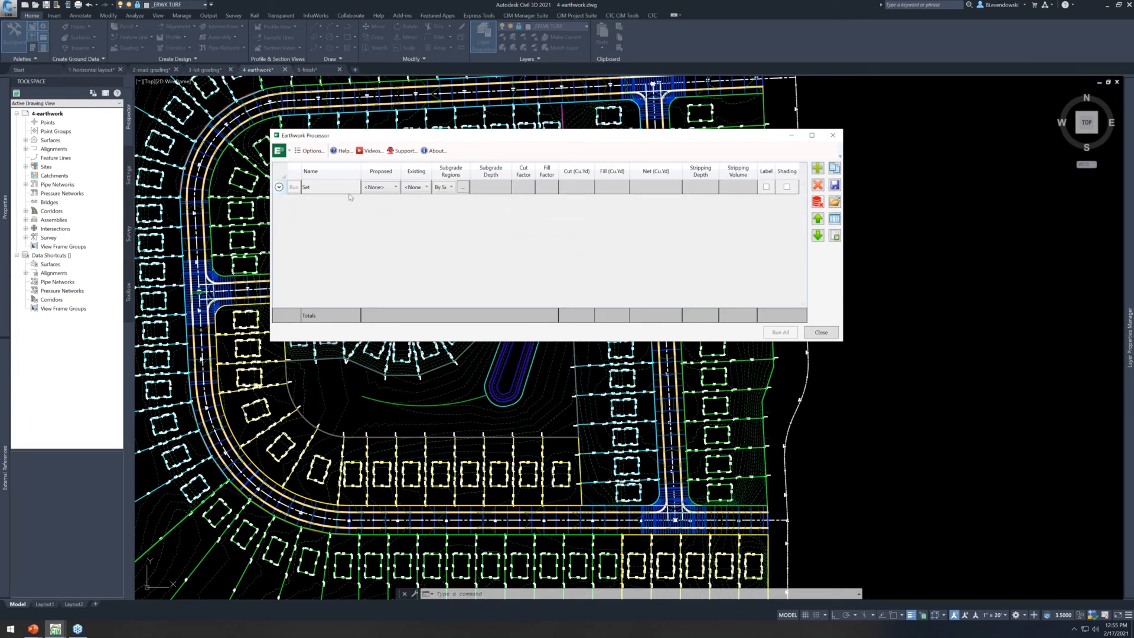
pyautogui.click(387, 188)
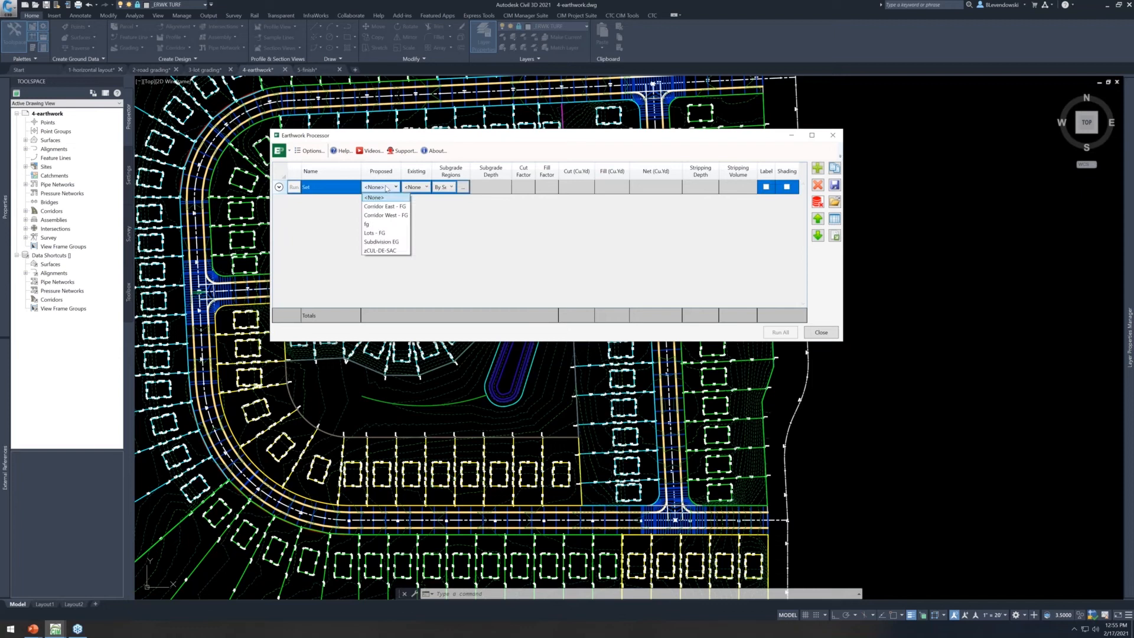
pyautogui.click(376, 225)
pyautogui.click(421, 187)
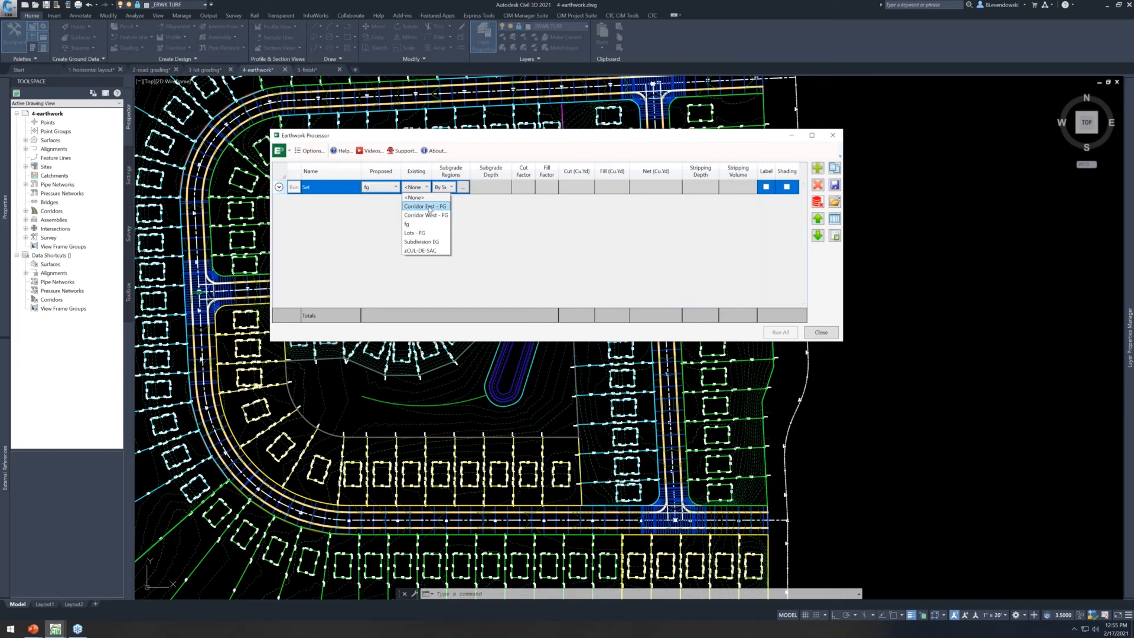
pyautogui.click(428, 241)
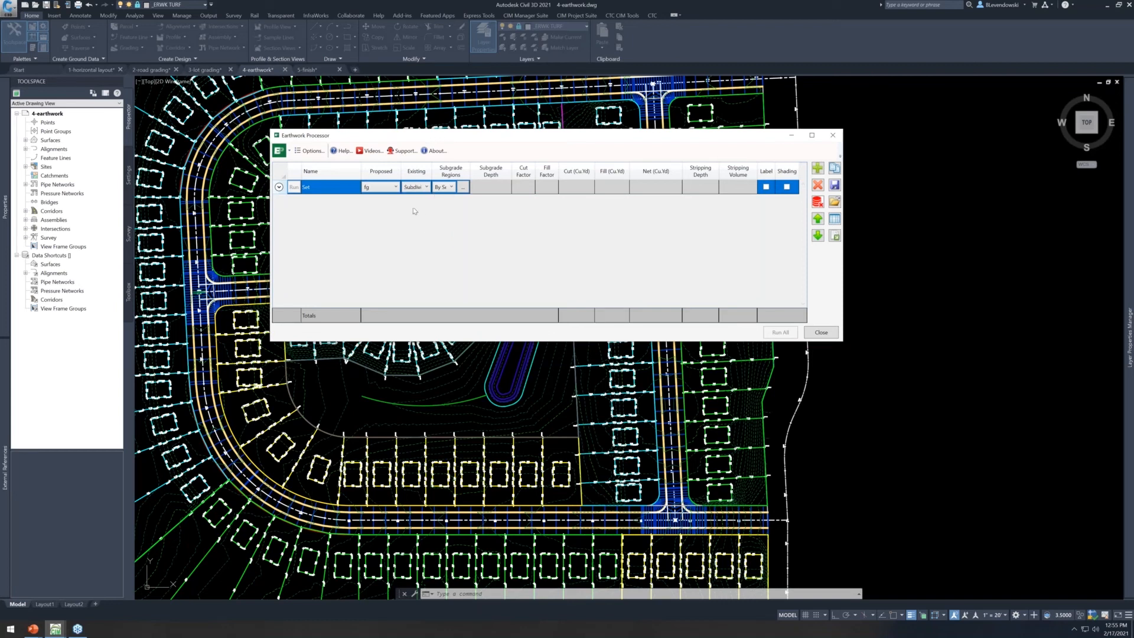
pyautogui.click(392, 187)
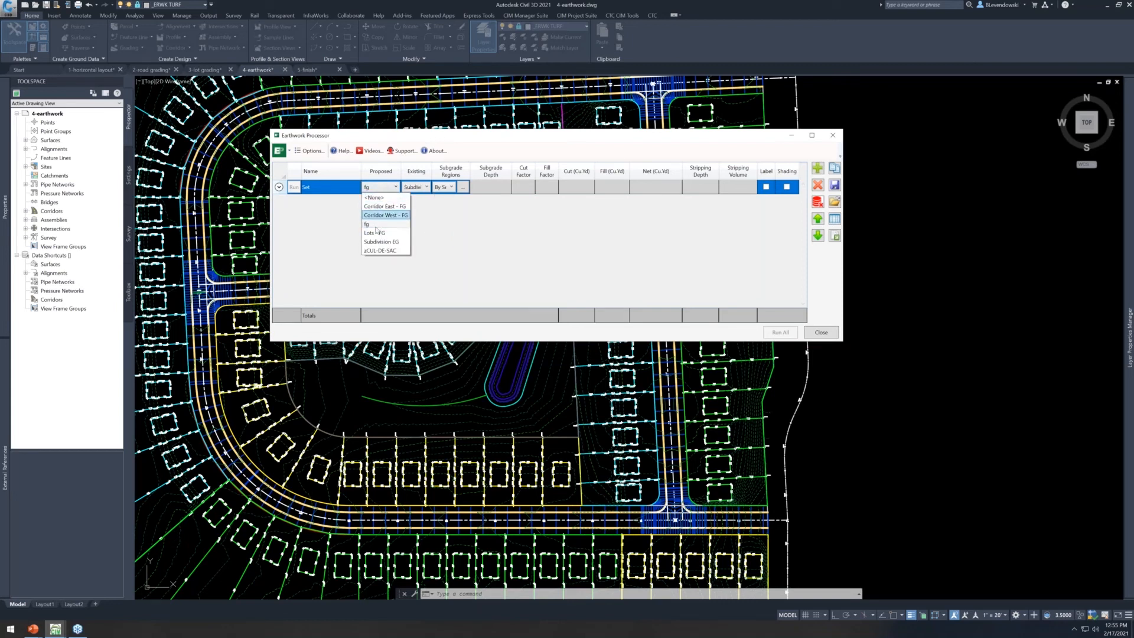
pyautogui.click(466, 239)
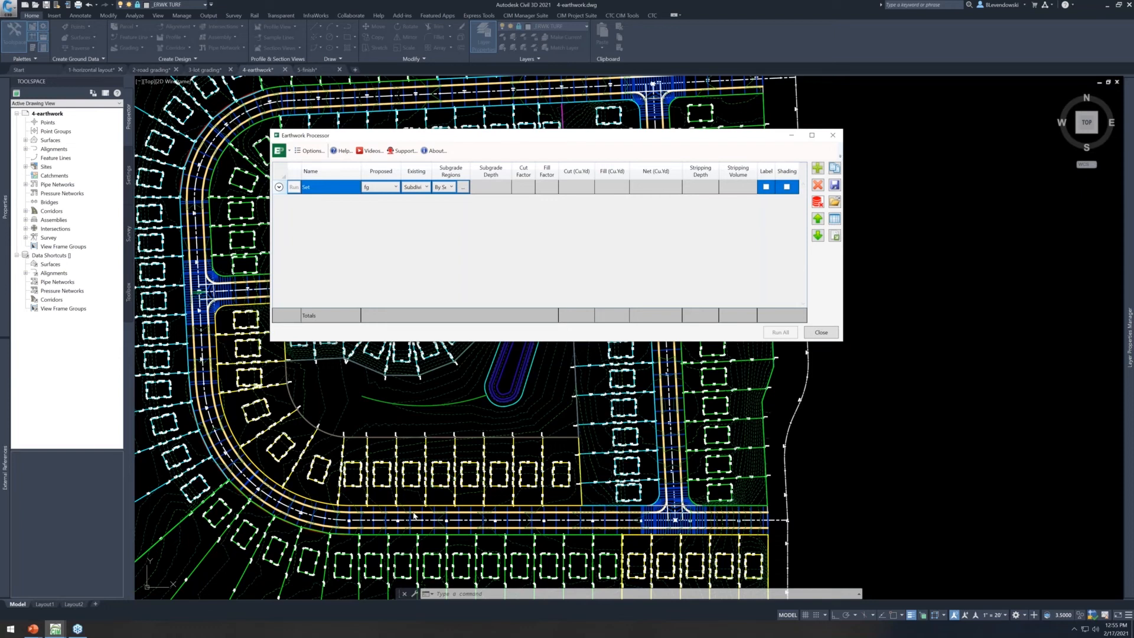
# Inspect the road and adjoining lots in the southern part of the subdivision, and reopen the Earthwork Processor
pyautogui.click(821, 335)
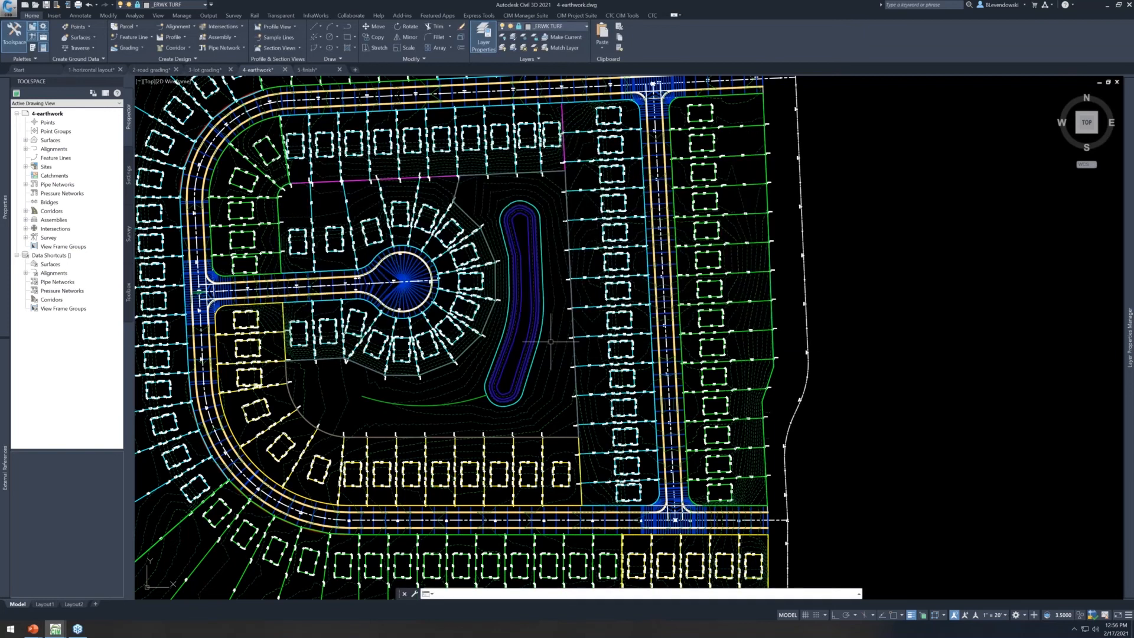
pyautogui.scroll(5, 463, 424)
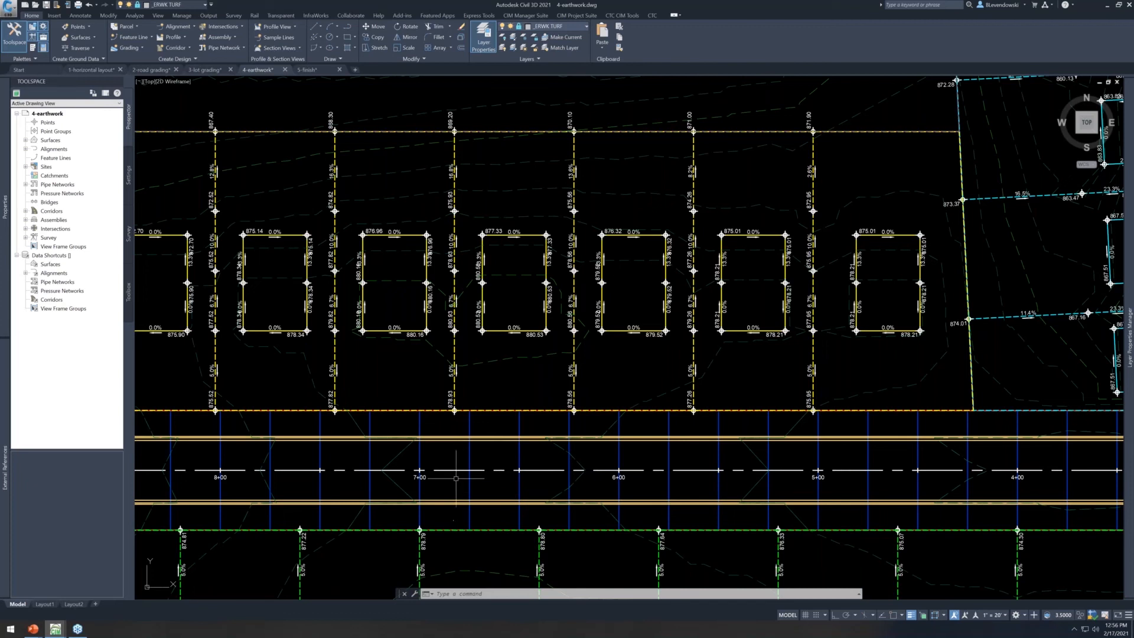
pyautogui.scroll(-4, 454, 472)
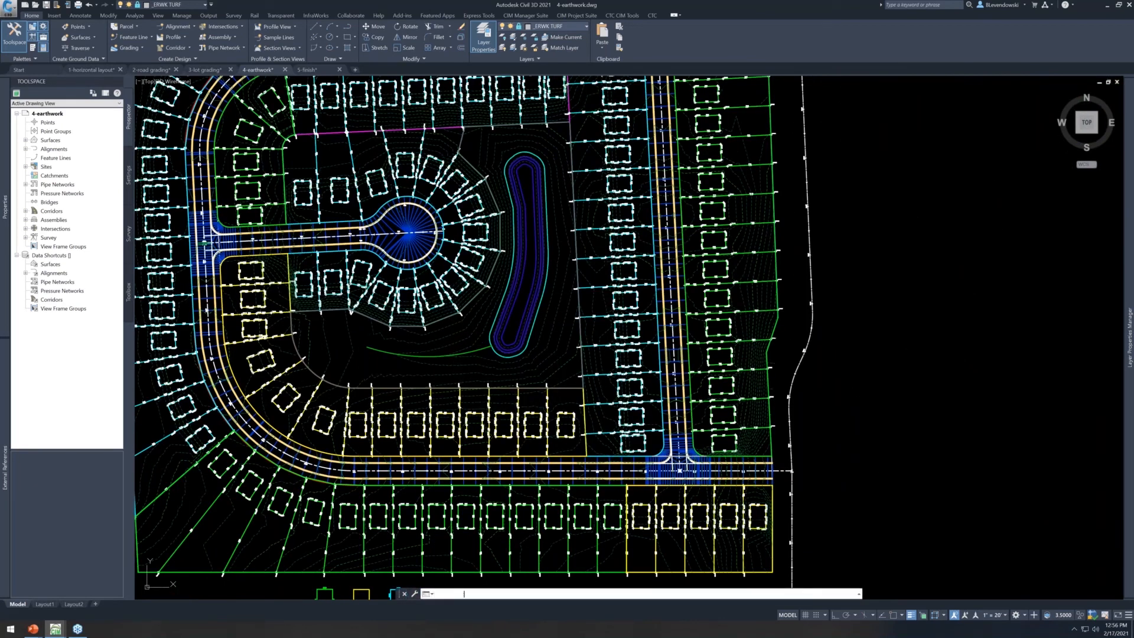
pyautogui.write('EARTHPROC')
pyautogui.press('Return')
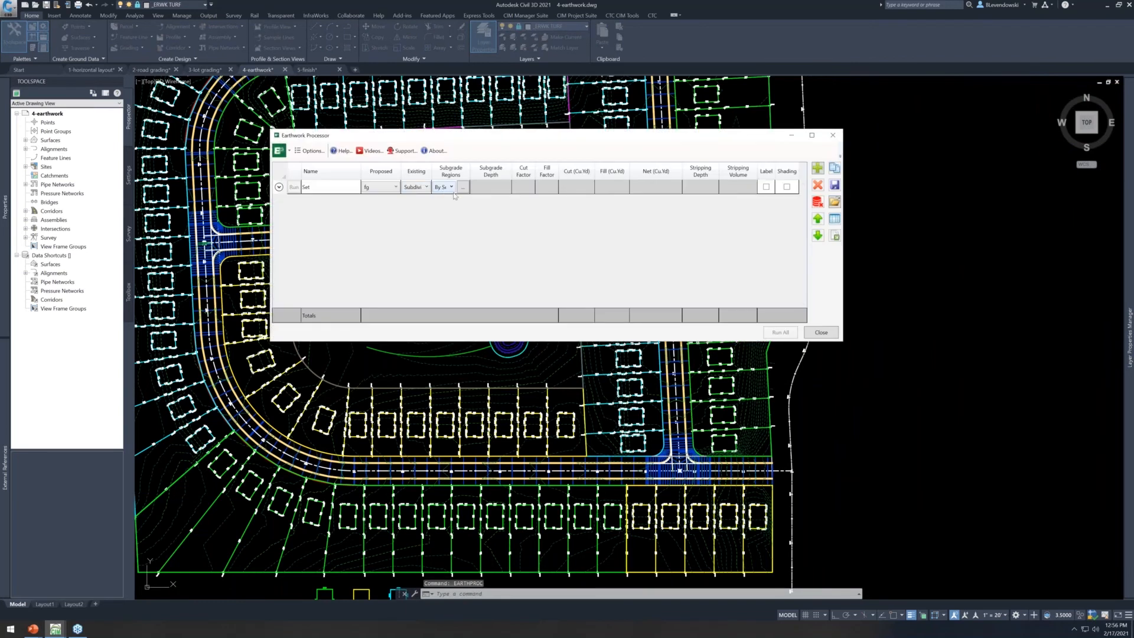
# Define the set's subgrade regions by filter, including only layers matching *erwk*
pyautogui.click(452, 188)
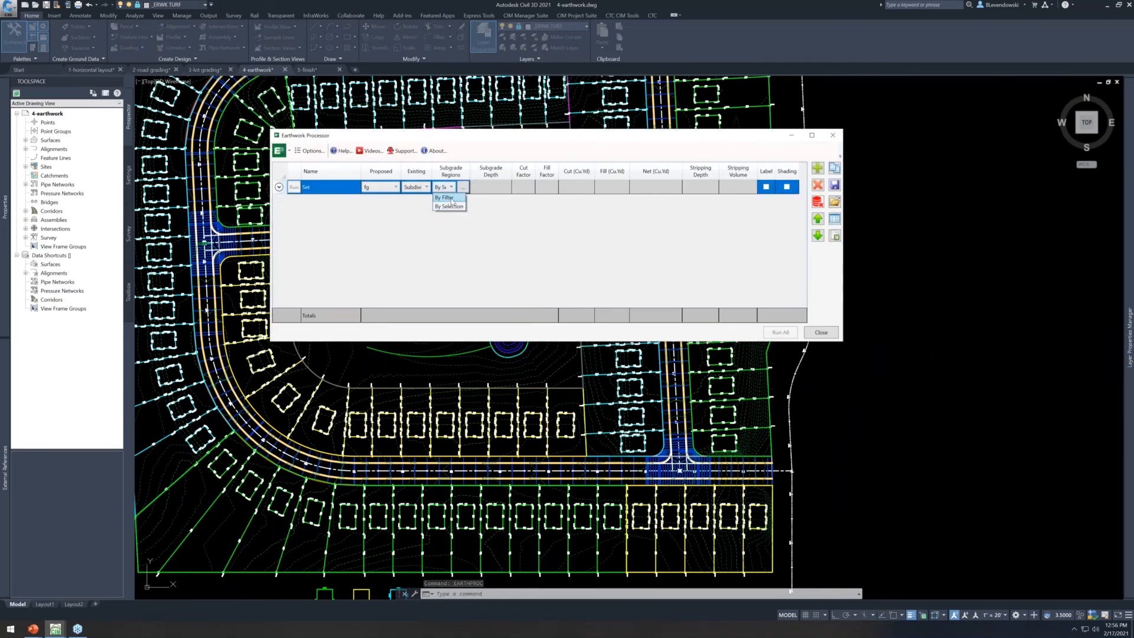
pyautogui.click(377, 222)
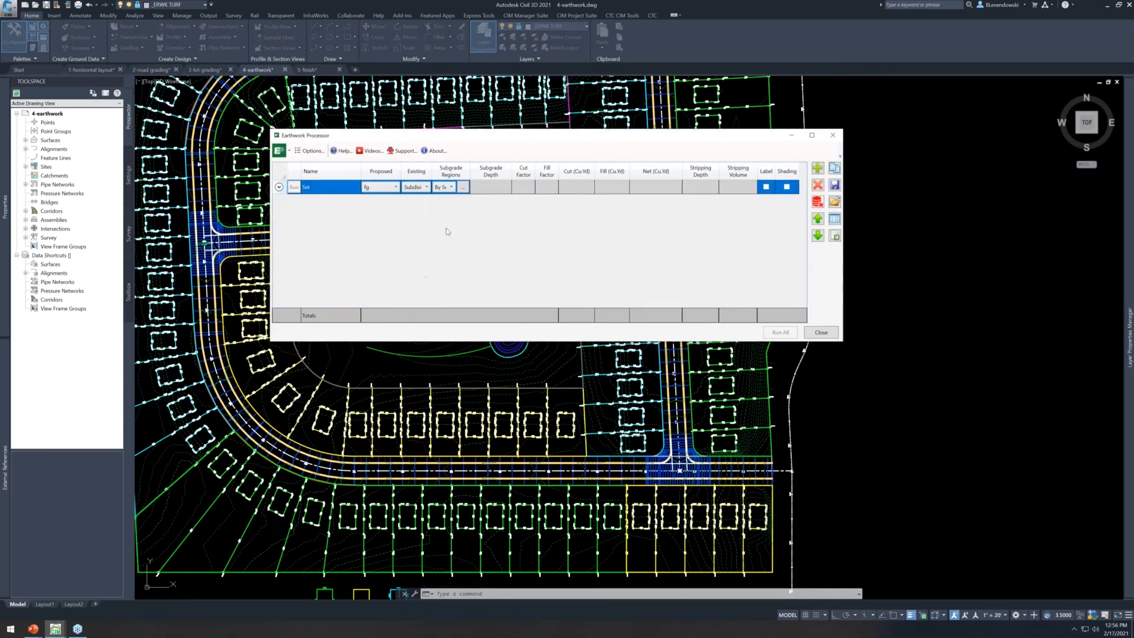
pyautogui.click(450, 187)
pyautogui.click(451, 197)
pyautogui.click(463, 188)
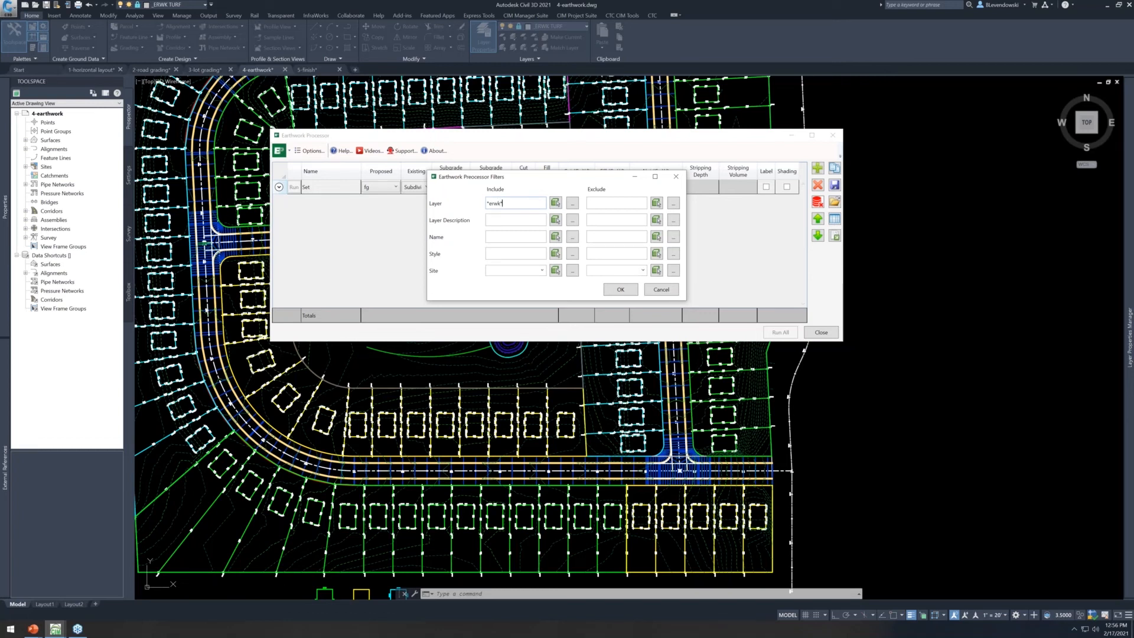
pyautogui.click(620, 289)
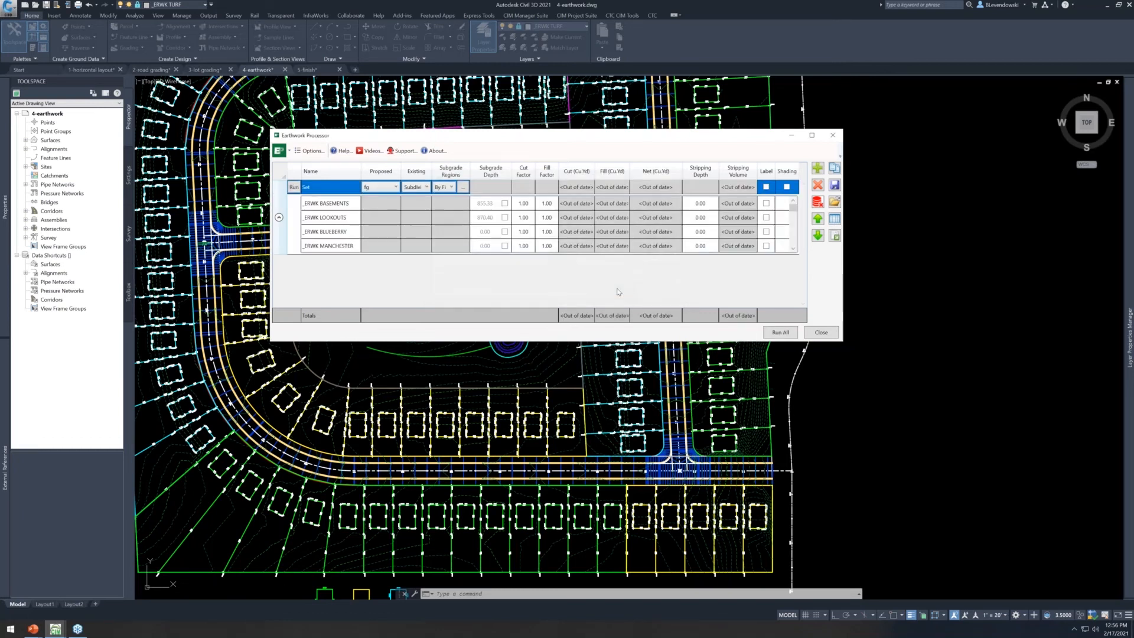
# Review the full list of _ERWK regions in the set and their subgrade depths
pyautogui.click(329, 207)
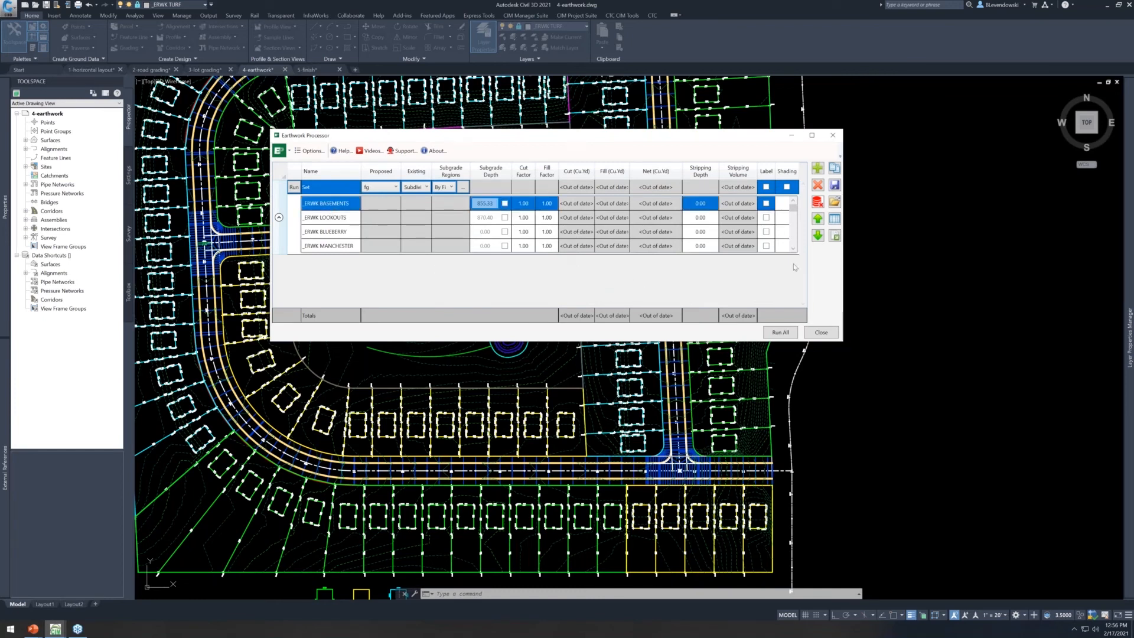
pyautogui.click(794, 249)
pyautogui.click(793, 249)
pyautogui.click(793, 249)
pyautogui.click(793, 249)
pyautogui.click(793, 249)
pyautogui.click(793, 249)
pyautogui.click(793, 249)
pyautogui.click(793, 249)
pyautogui.click(793, 248)
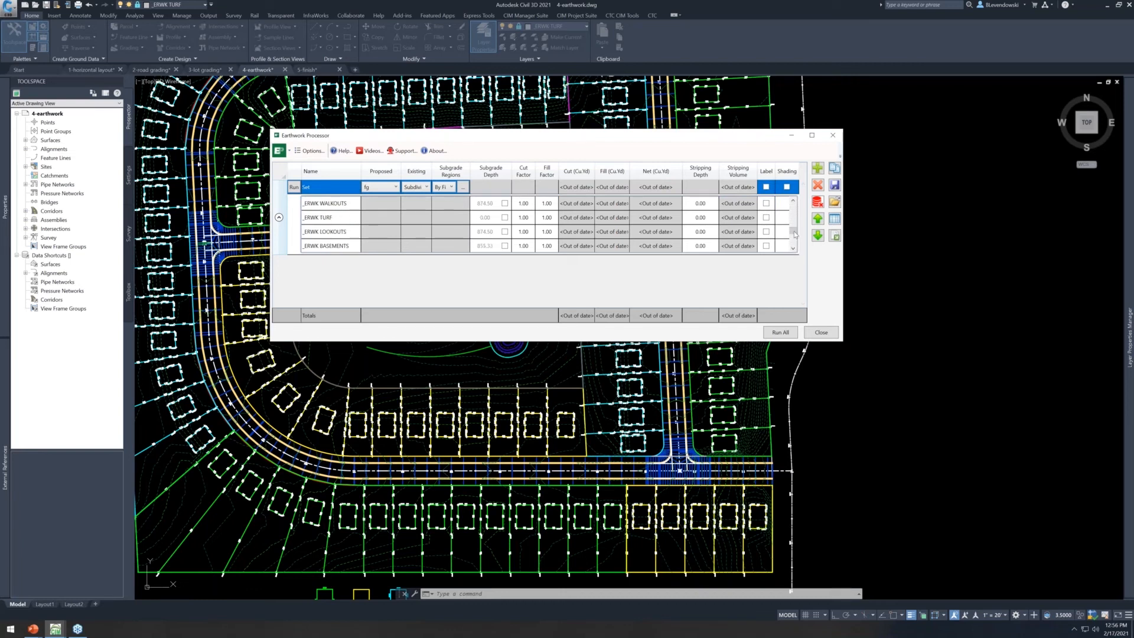
pyautogui.click(794, 202)
pyautogui.click(793, 201)
pyautogui.click(793, 202)
pyautogui.click(793, 202)
pyautogui.click(793, 201)
pyautogui.click(794, 201)
pyautogui.click(793, 201)
pyautogui.click(793, 201)
pyautogui.click(476, 204)
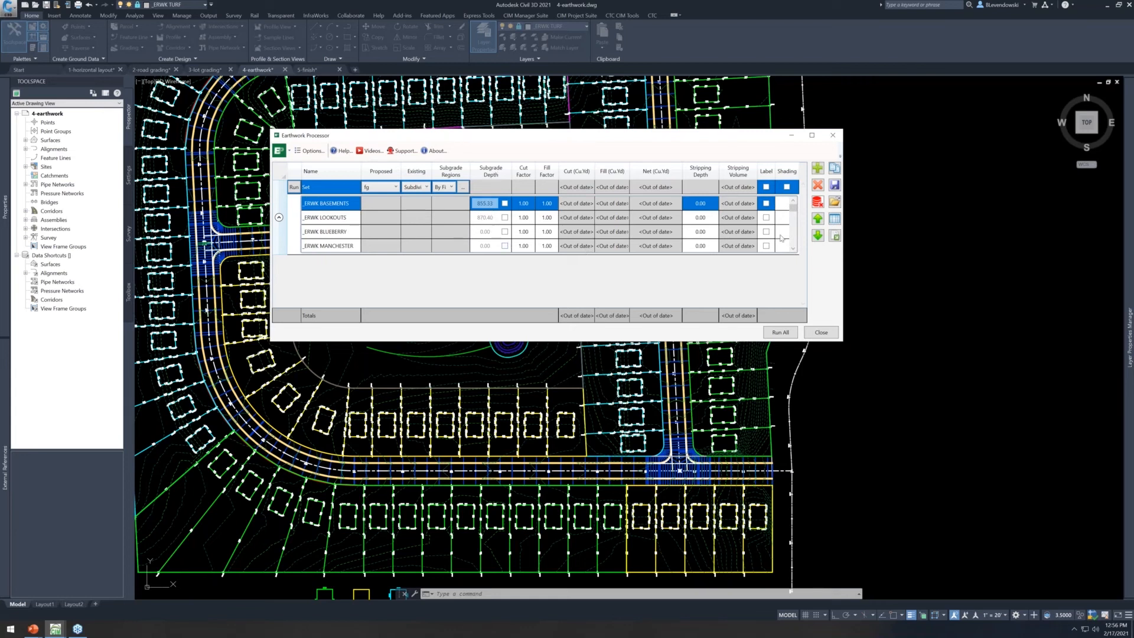
pyautogui.click(794, 248)
pyautogui.click(793, 248)
pyautogui.click(793, 248)
pyautogui.click(793, 248)
pyautogui.click(793, 248)
pyautogui.click(794, 248)
pyautogui.click(793, 249)
pyautogui.click(794, 248)
pyautogui.click(793, 248)
pyautogui.click(793, 248)
pyautogui.click(793, 248)
pyautogui.moveTo(794, 241); pyautogui.dragTo(794, 206)
# Override the subgrade depth of the first _ERWK BASEMENTS region with 1.5 and the first _ERWK LOOKOUTS region with 0.75
pyautogui.click(577, 204)
pyautogui.click(505, 204)
pyautogui.write('1.5')
pyautogui.press('Return')
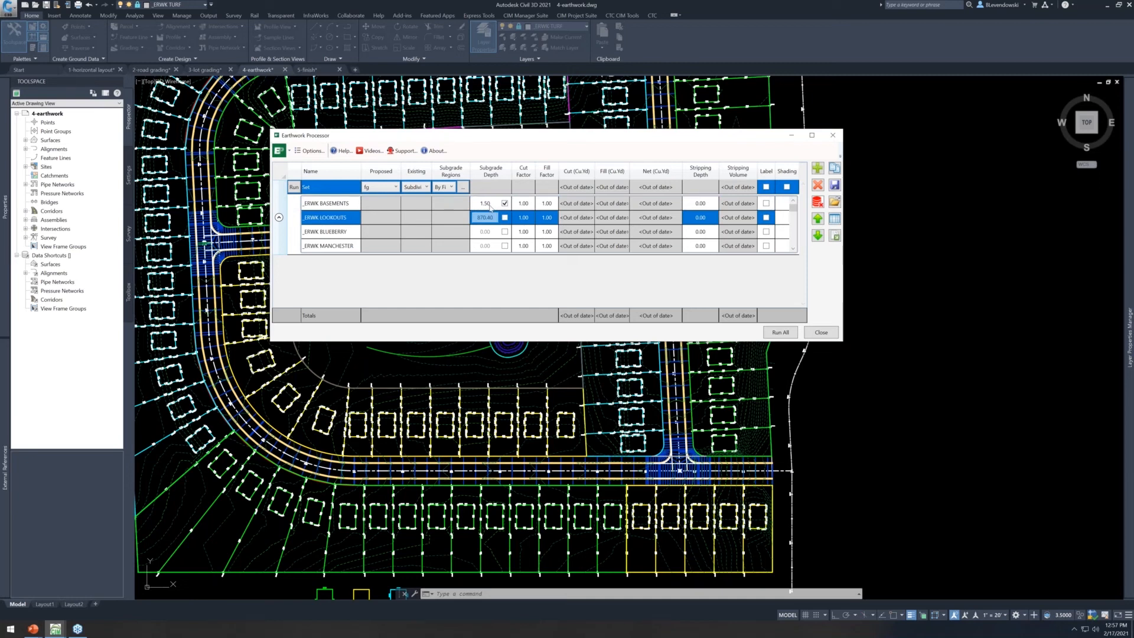
pyautogui.click(505, 218)
pyautogui.press('BackSpace')
pyautogui.press('BackSpace')
pyautogui.press('BackSpace')
pyautogui.write('.75')
pyautogui.press('Return')
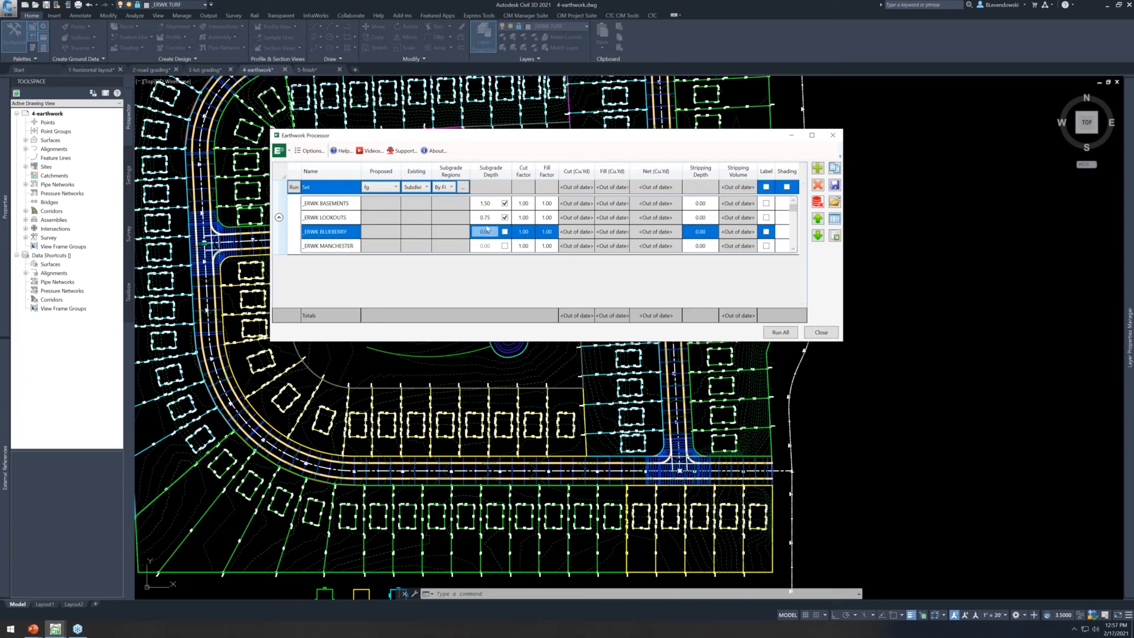
# Override the subgrade depth of the _ERWK BLUEBERRY and _ERWK MANCHESTER road regions with 2
pyautogui.click(505, 232)
pyautogui.write('0')
pyautogui.click(497, 247)
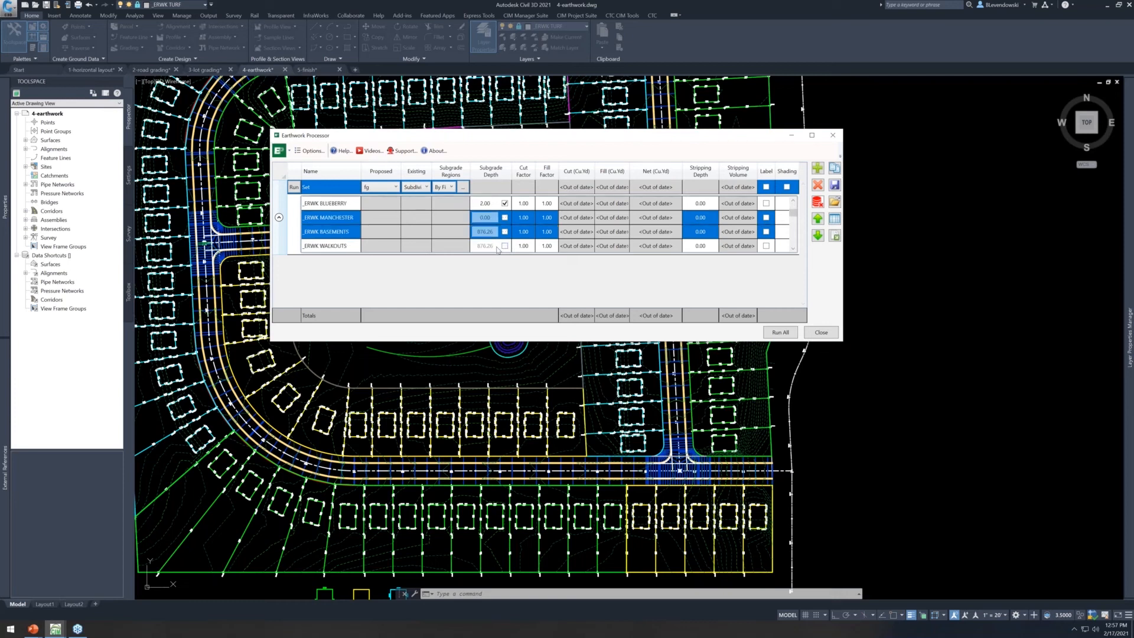
pyautogui.click(504, 217)
pyautogui.click(473, 218)
# Override the subgrade depth of the second _ERWK BASEMENTS region with 1.5 and the first _ERWK WALKOUTS region with 1
pyautogui.click(504, 232)
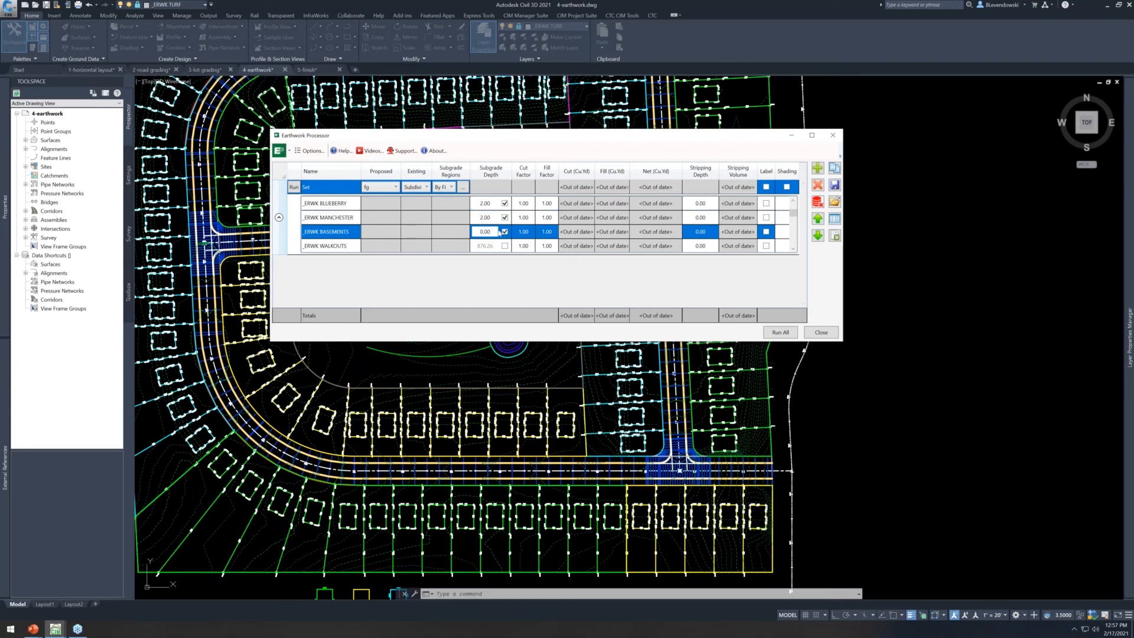
pyautogui.write('1.5')
pyautogui.click(505, 246)
pyautogui.click(507, 248)
pyautogui.click(506, 247)
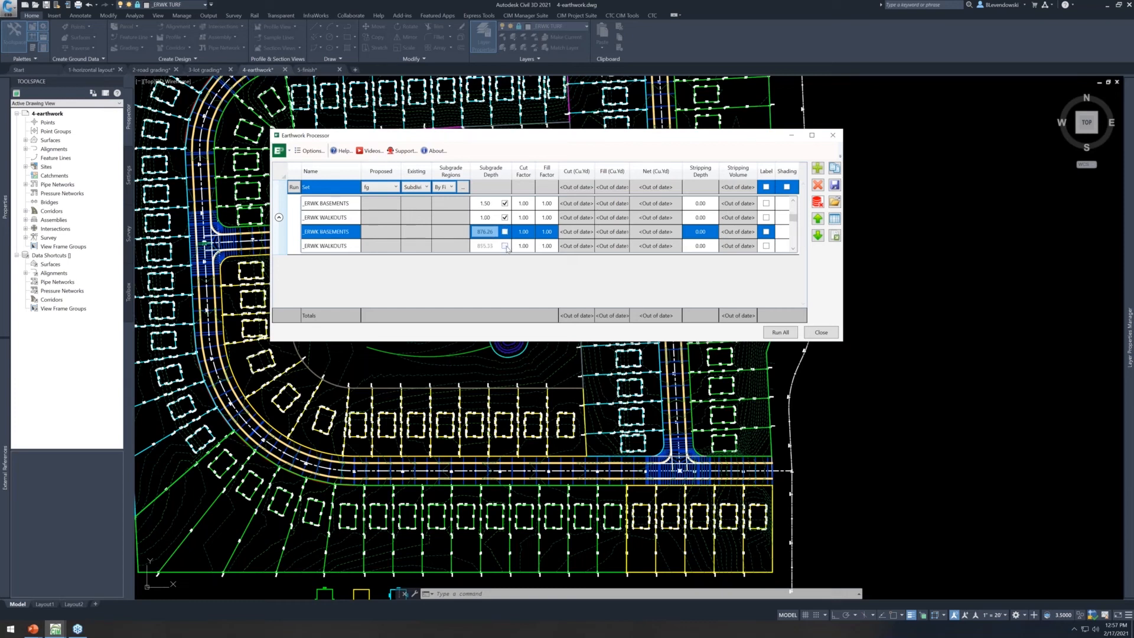
# Override the subgrade depth of the third _ERWK BASEMENTS region with 1.5
pyautogui.click(505, 232)
pyautogui.write('1.5')
pyautogui.press('Return')
pyautogui.click(505, 232)
pyautogui.press('Return')
pyautogui.click(505, 232)
pyautogui.click(494, 232)
pyautogui.write('1.5')
# Override the subgrade depth of the second _ERWK WALKOUTS region and the _ERWK TURF region with 0.5
pyautogui.click(505, 245)
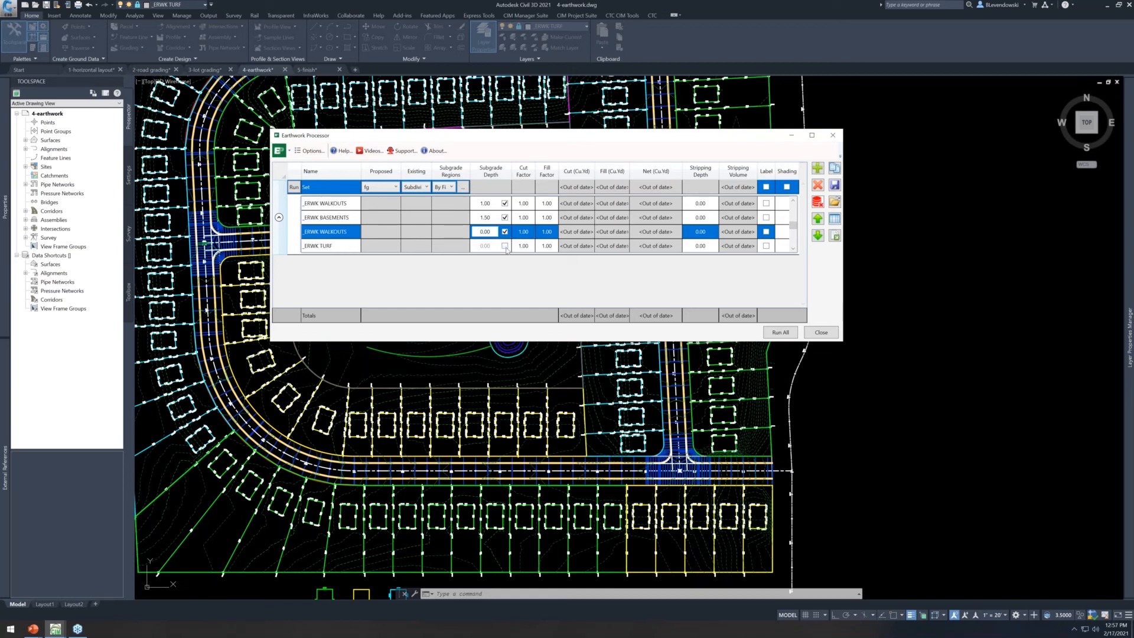
pyautogui.click(505, 246)
pyautogui.click(494, 216)
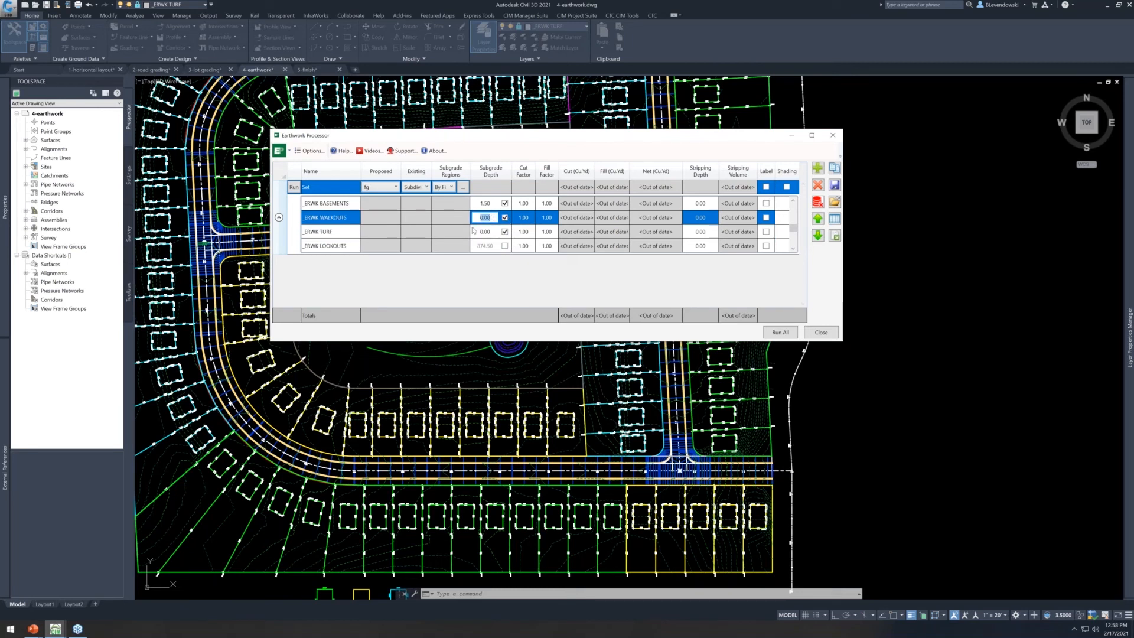
pyautogui.write('.5')
pyautogui.click(490, 231)
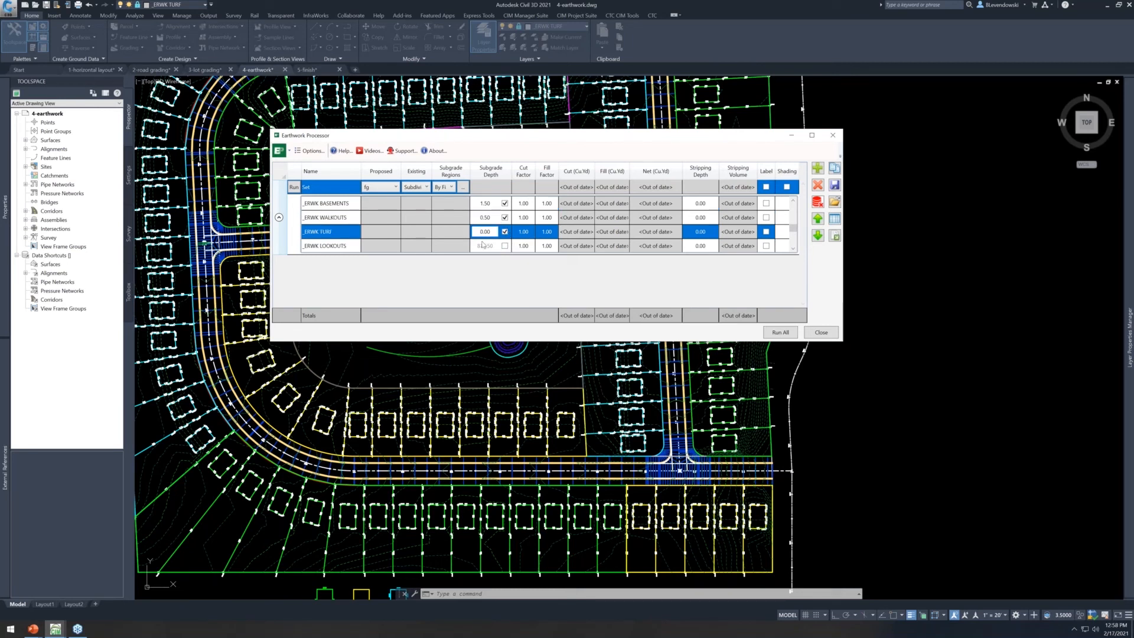
pyautogui.doubleClick(492, 233)
pyautogui.write('.5')
# Override the subgrade depth of the second _ERWK LOOKOUTS region with 0.75 and the fourth _ERWK BASEMENTS region with 1
pyautogui.click(489, 247)
pyautogui.click(504, 220)
pyautogui.click(495, 217)
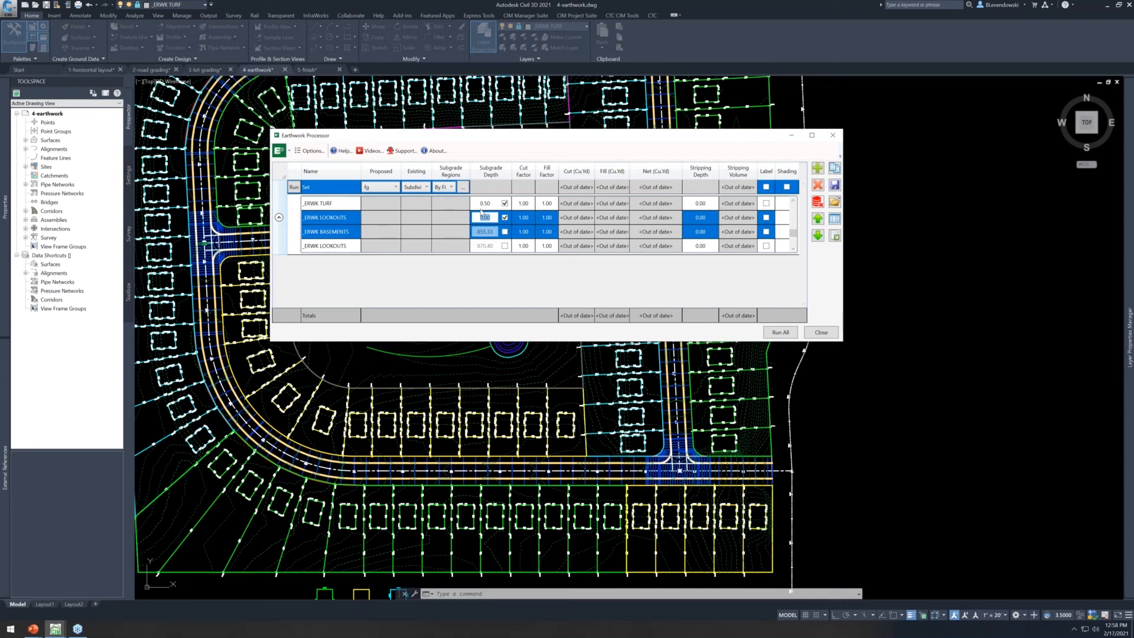
pyautogui.press('BackSpace')
pyautogui.click(504, 232)
pyautogui.doubleClick(494, 232)
pyautogui.write('1')
# Override the subgrade depth of the third _ERWK LOOKOUTS region with 0.5 and the _ERWK EVERGREEN region with 2
pyautogui.click(507, 248)
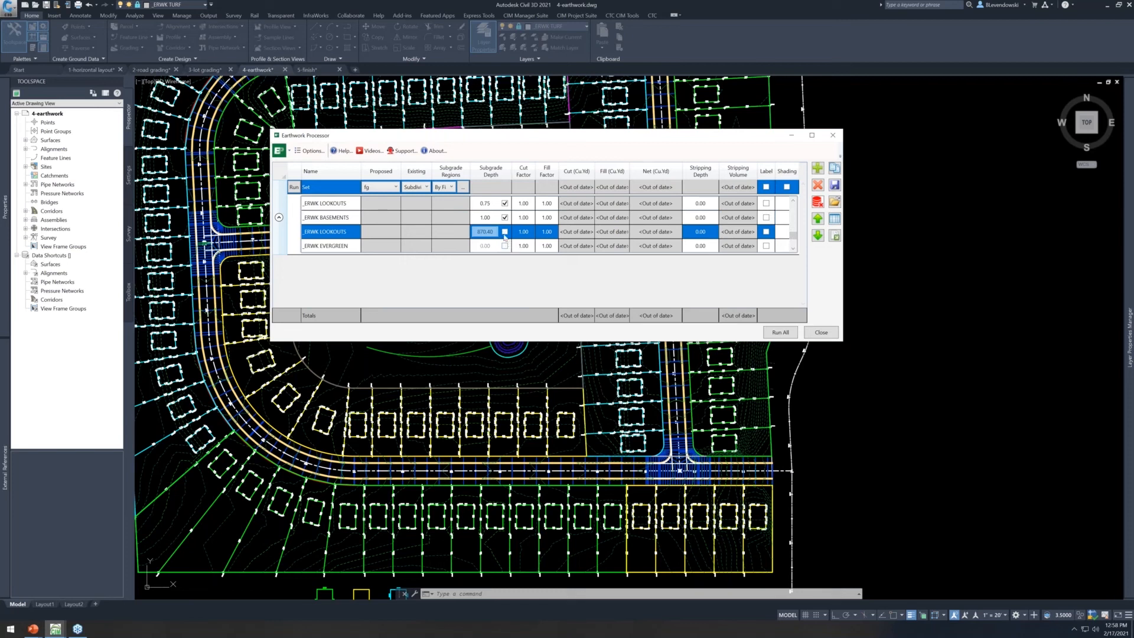
pyautogui.click(505, 232)
pyautogui.write('.5')
pyautogui.click(505, 246)
pyautogui.click(504, 231)
pyautogui.doubleClick(493, 232)
pyautogui.write('2')
pyautogui.press('Return')
# Override the subgrade depth of the last _ERWK BASEMENTS region in the set with 1.5
pyautogui.click(505, 232)
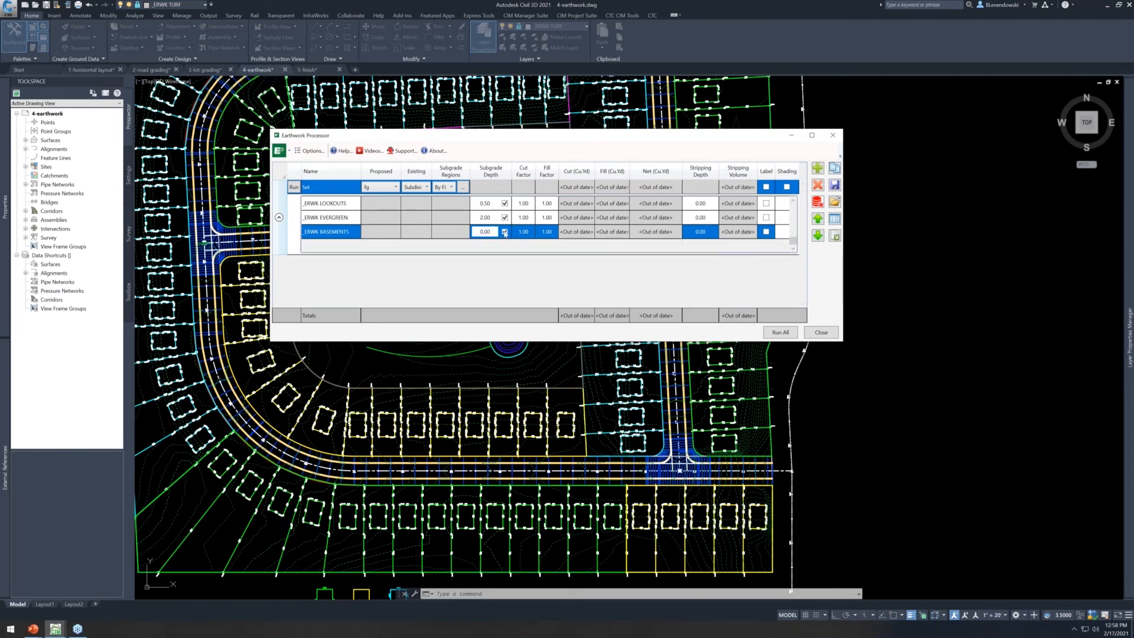
pyautogui.doubleClick(492, 232)
pyautogui.write('1.50')
# Try to run the volume calculation for the new earthwork set
pyautogui.scroll(5, 607, 230)
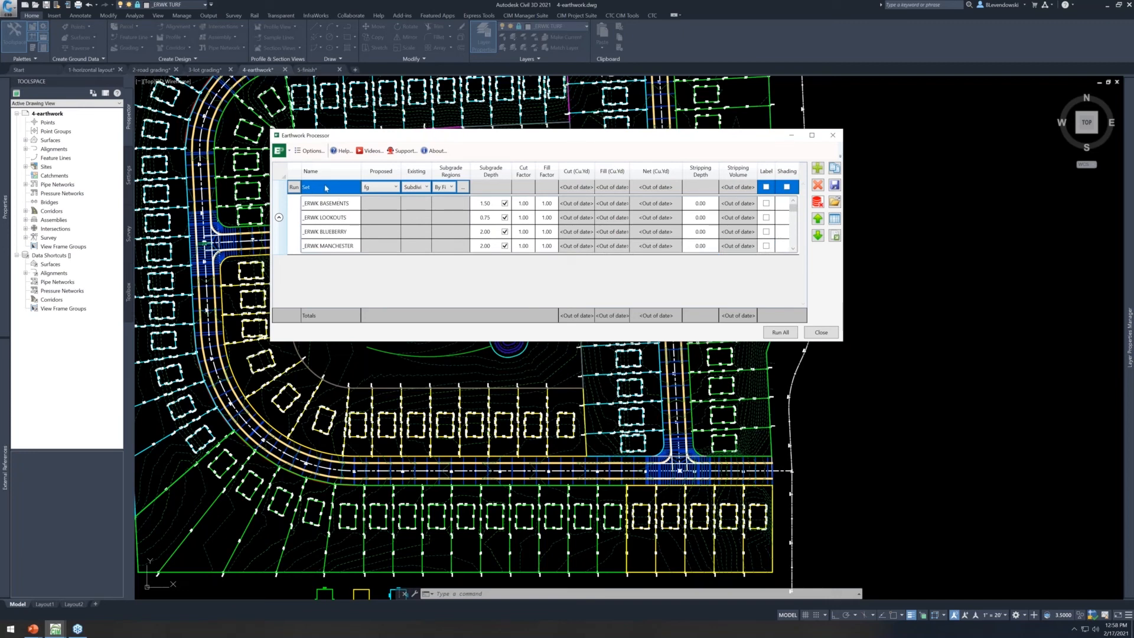
pyautogui.click(294, 187)
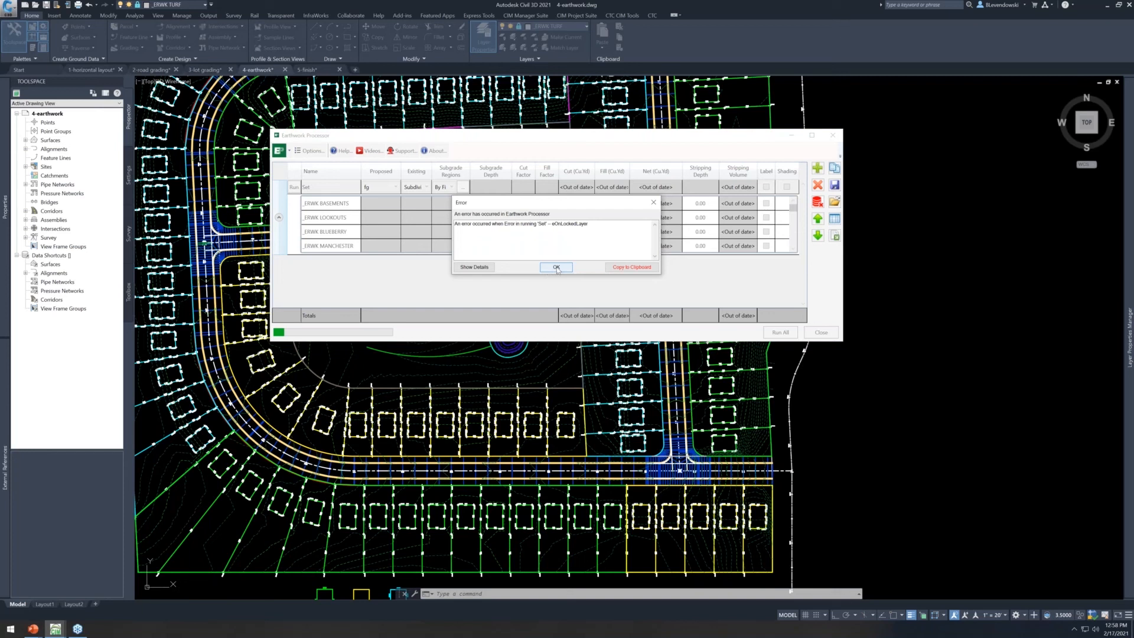
pyautogui.moveTo(562, 203); pyautogui.dragTo(528, 177)
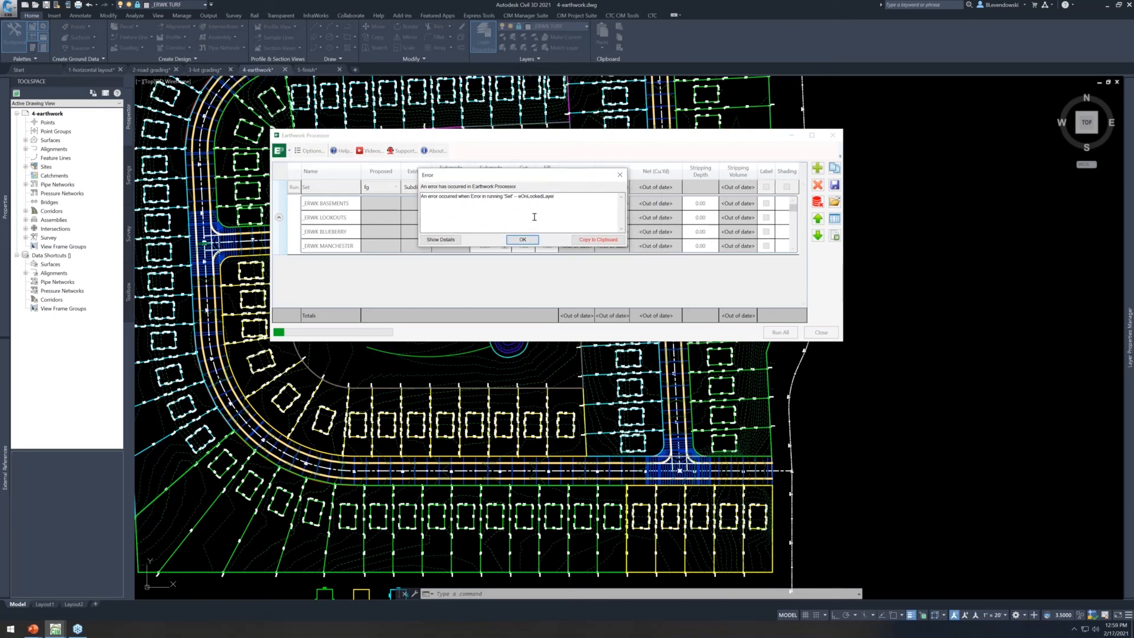
pyautogui.click(523, 239)
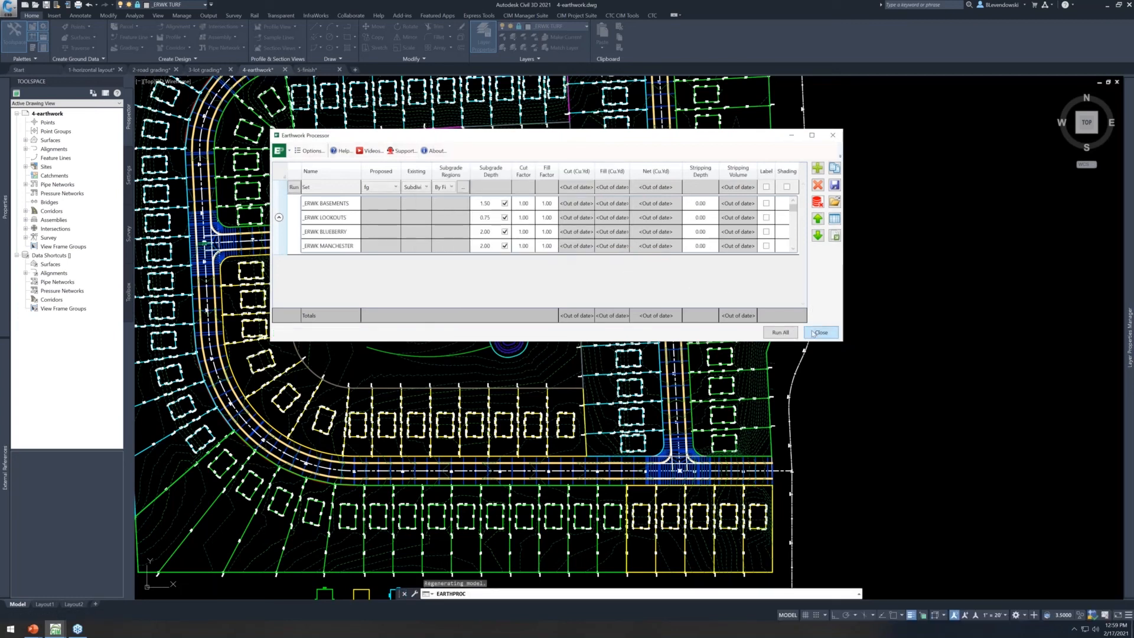
# Close the Earthwork Processor and unlock the _ERWK TURF layer in the EARTHWORK layer filter
pyautogui.click(820, 332)
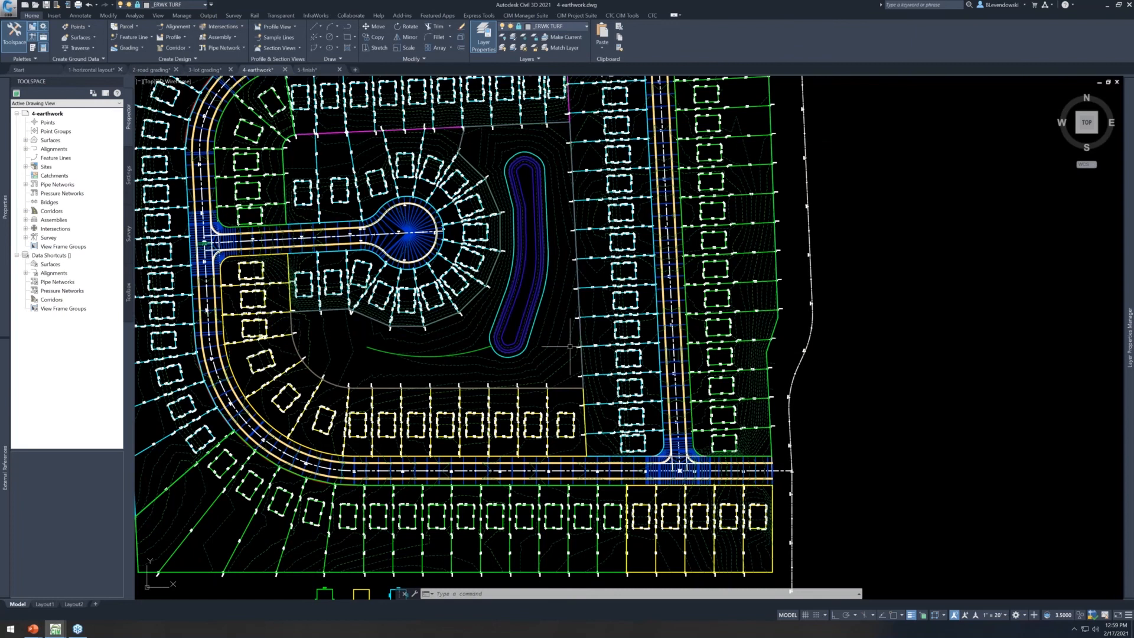
pyautogui.write('la')
pyautogui.press('Return')
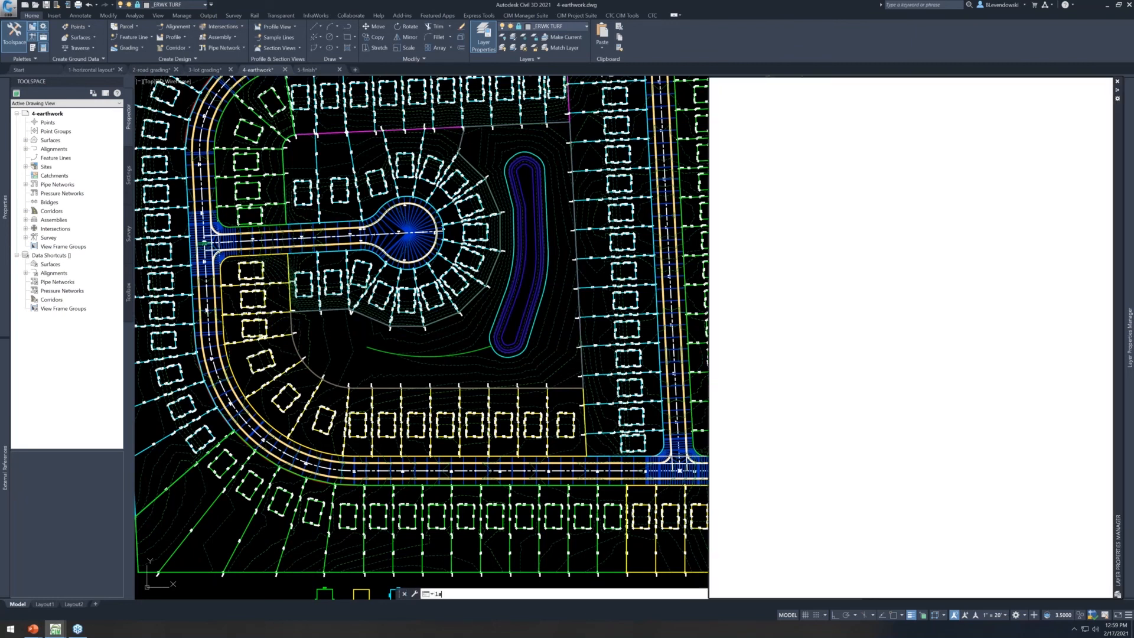
pyautogui.click(716, 576)
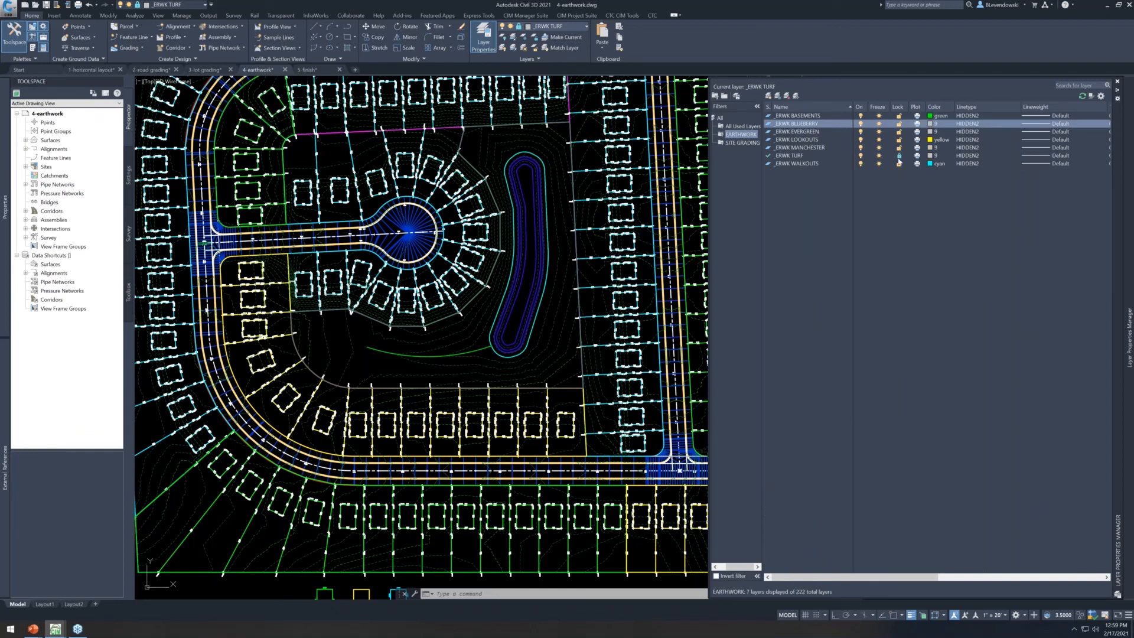
pyautogui.click(899, 156)
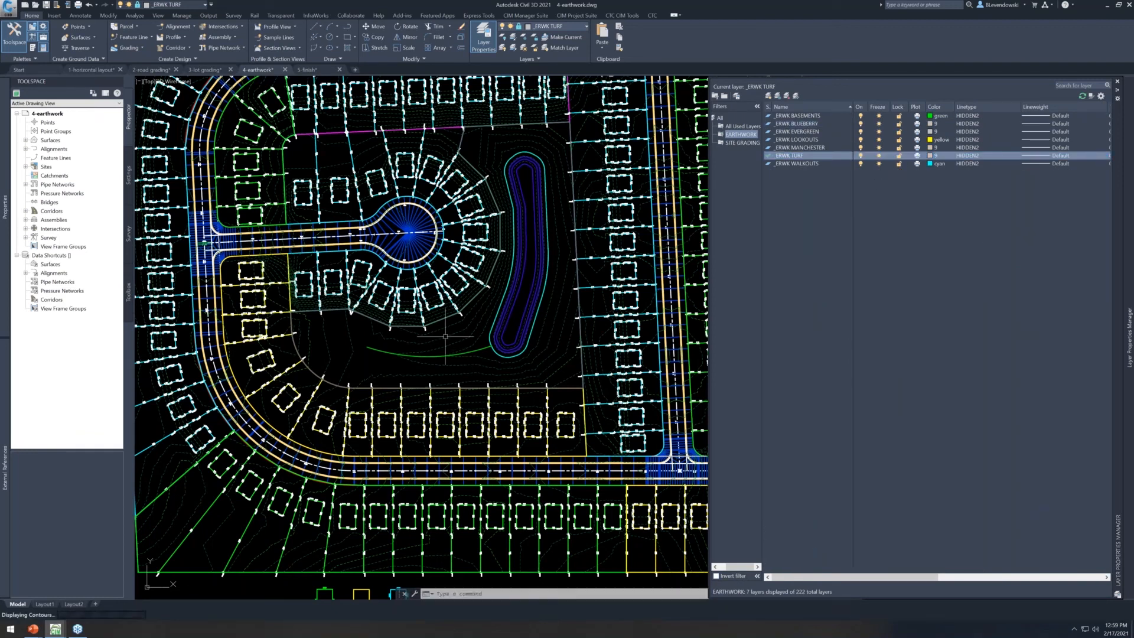
# Reopen the Earthwork Processor and calculate the volumes of the earthwork set
pyautogui.write('boundary')
pyautogui.press('Return')
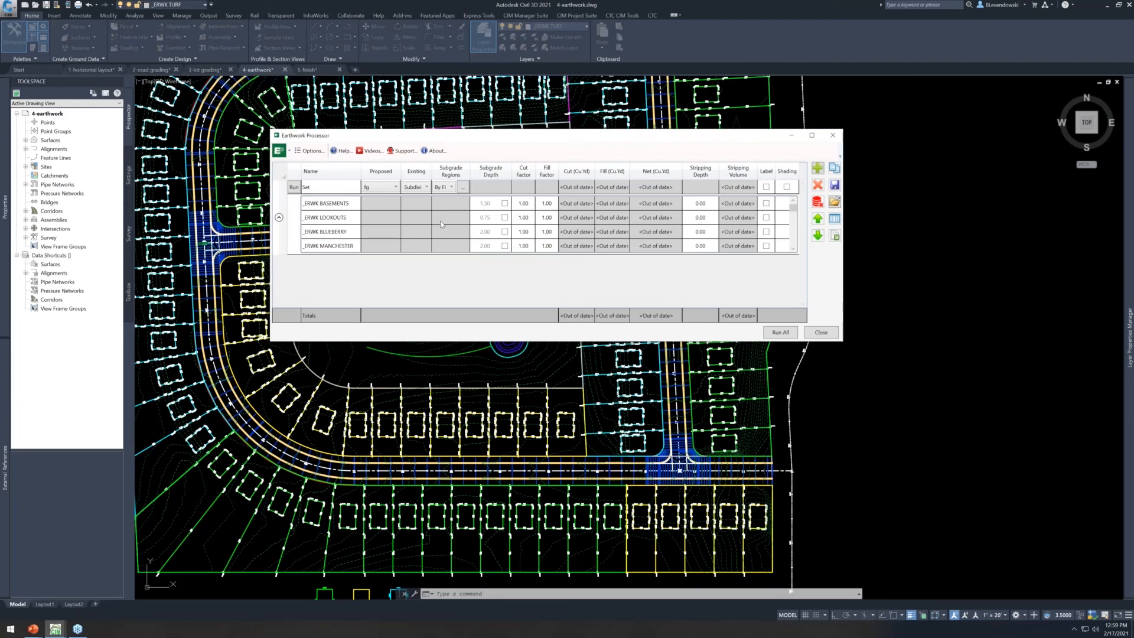
pyautogui.click(295, 188)
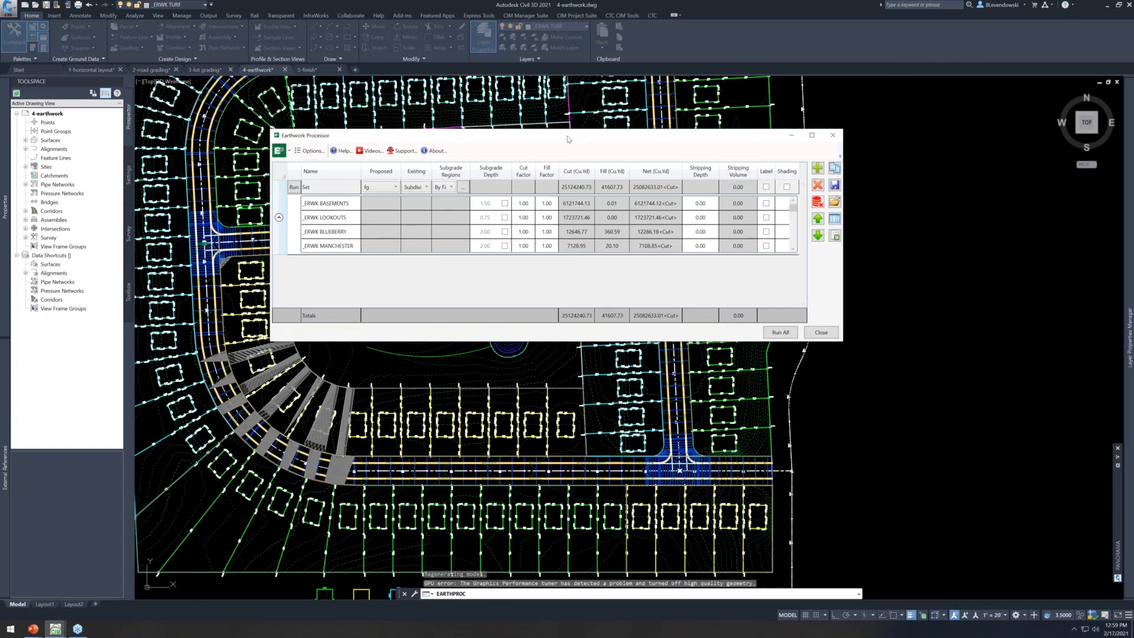
# Override the subgrade depth of the _ERWK LOOKOUTS region listed after _ERWK TURF with 1, rerun the set and close the processor
pyautogui.moveTo(567, 139); pyautogui.dragTo(546, 147)
pyautogui.moveTo(775, 218)
pyautogui.mouseDown()
pyautogui.moveTo(771, 263)
pyautogui.moveTo(769, 239)
pyautogui.mouseUp()
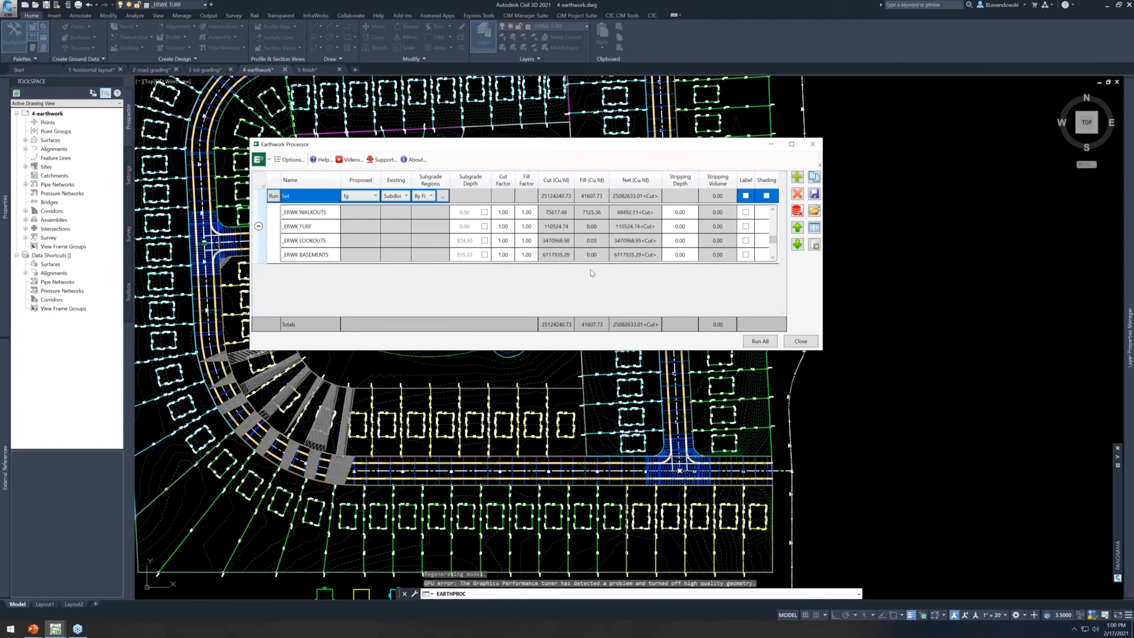
pyautogui.click(484, 241)
pyautogui.doubleClick(473, 240)
pyautogui.write('1')
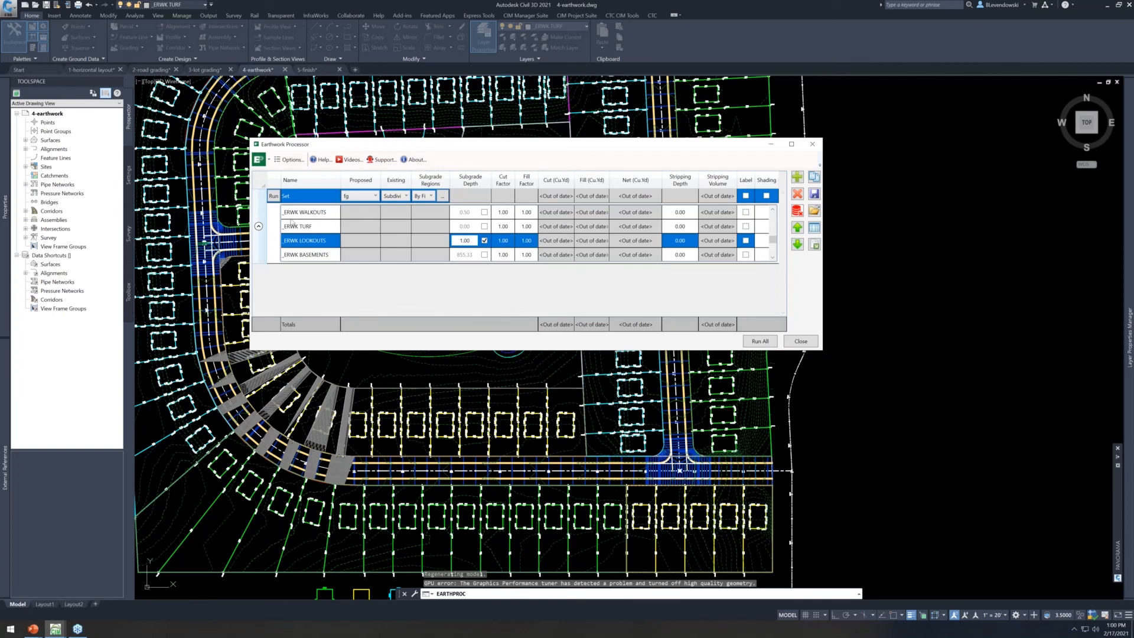
pyautogui.click(279, 196)
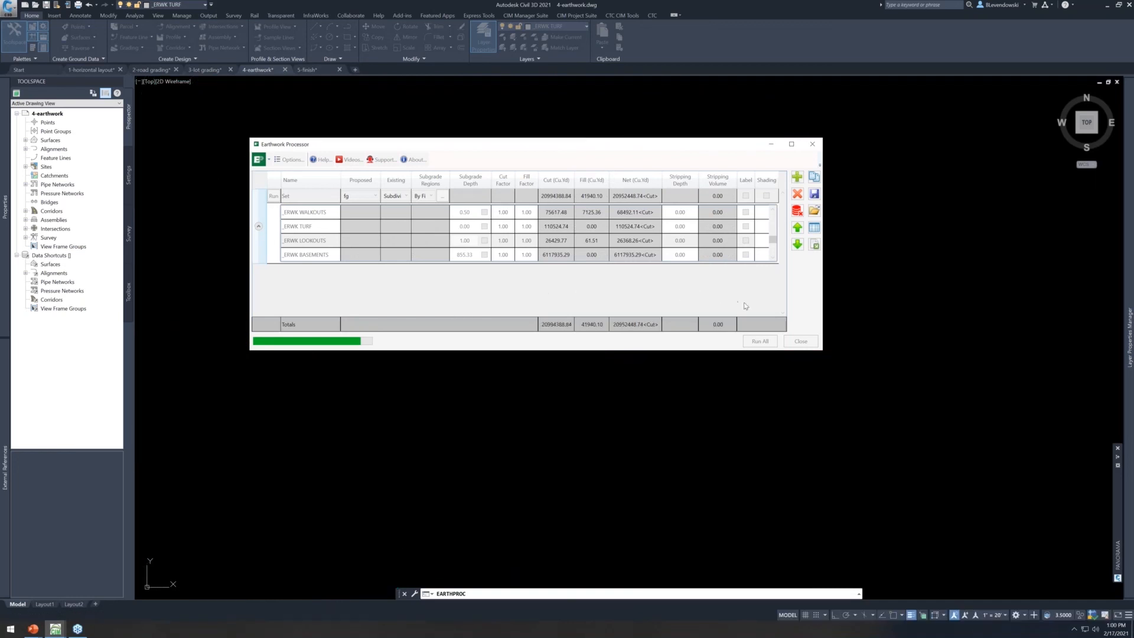
pyautogui.click(801, 341)
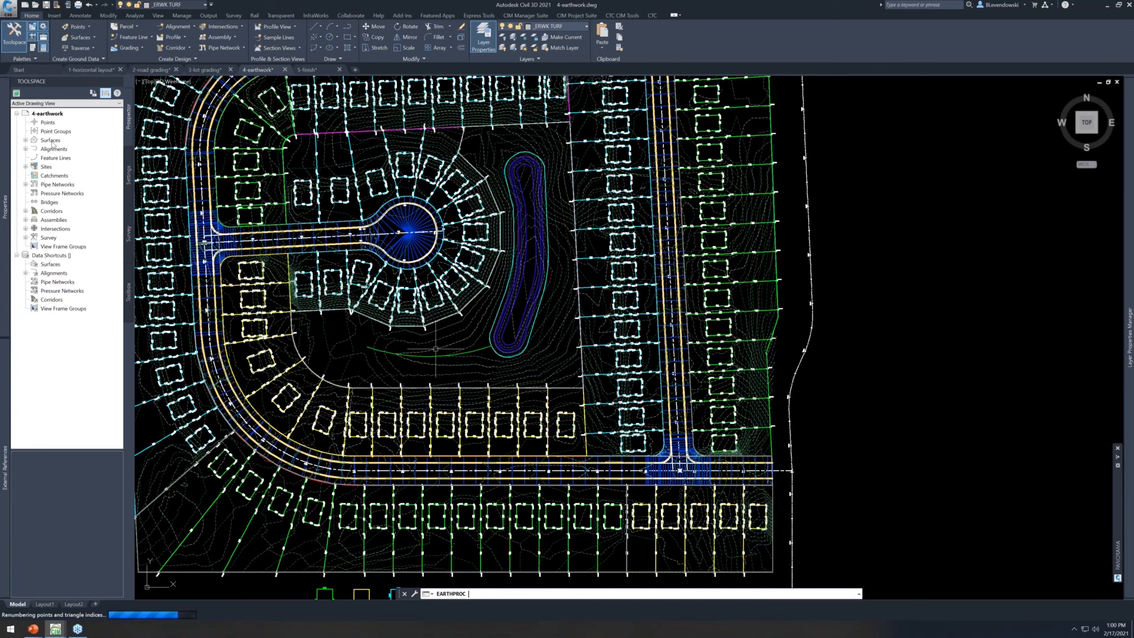
# Expand the Set folder among the drawing's surfaces and inspect its DEPTH, SUBGRADE and EARTHWORK surfaces
pyautogui.doubleClick(52, 143)
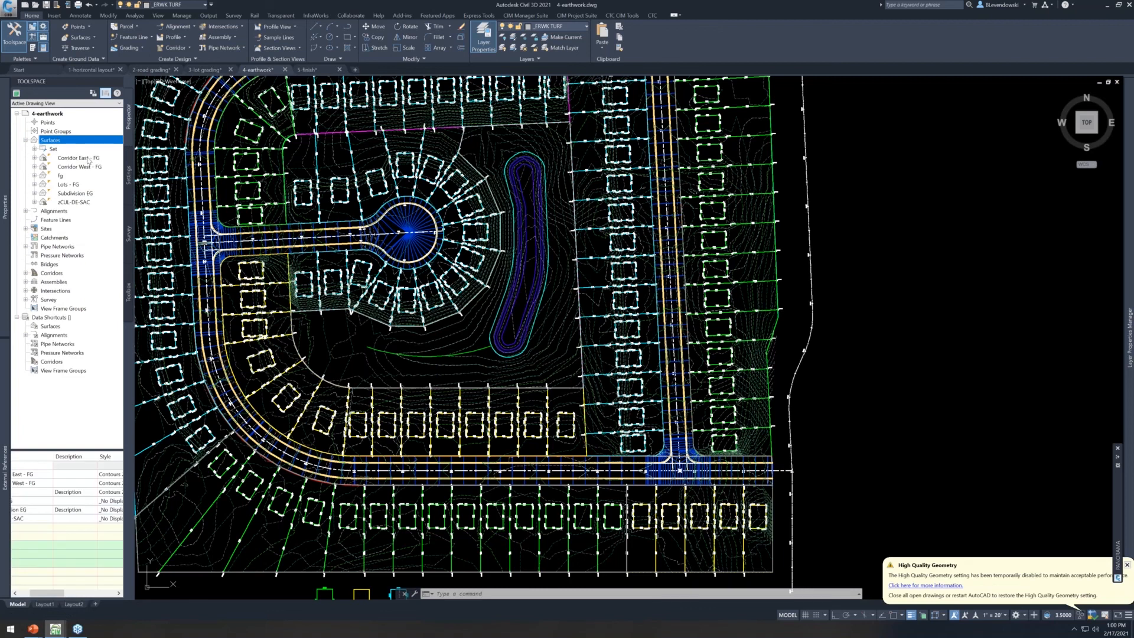
pyautogui.doubleClick(53, 150)
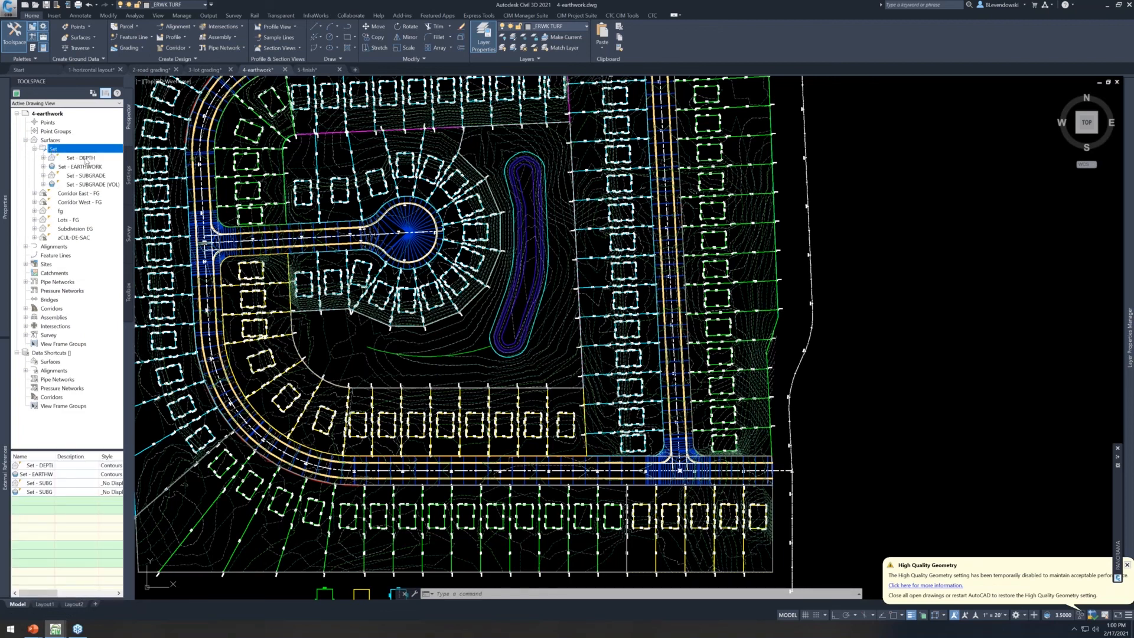
pyautogui.click(86, 159)
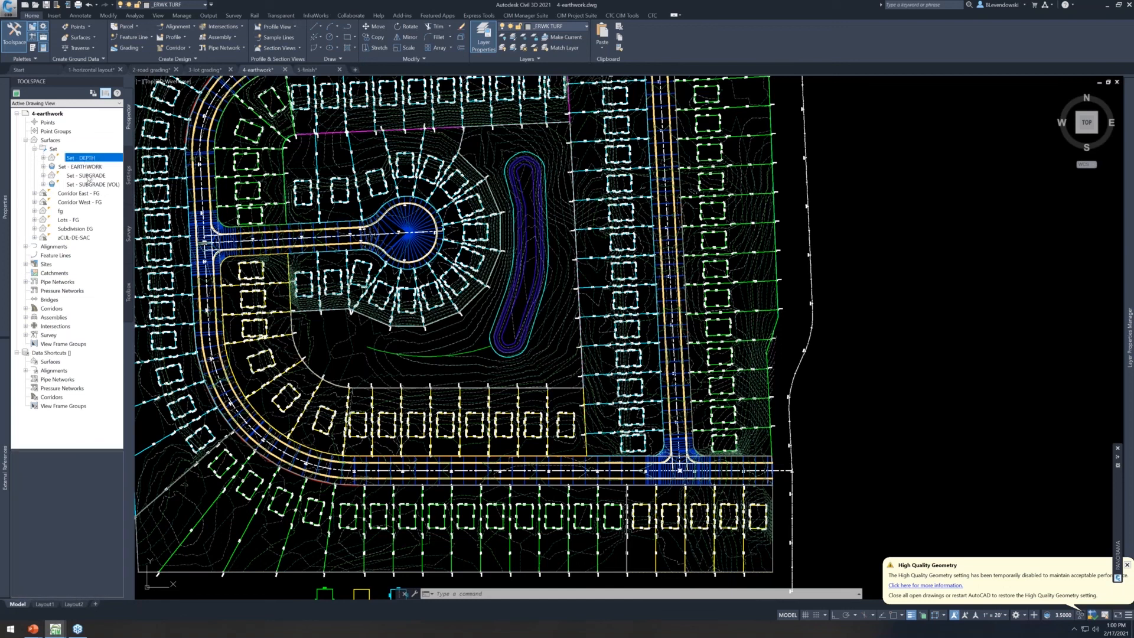
pyautogui.click(91, 177)
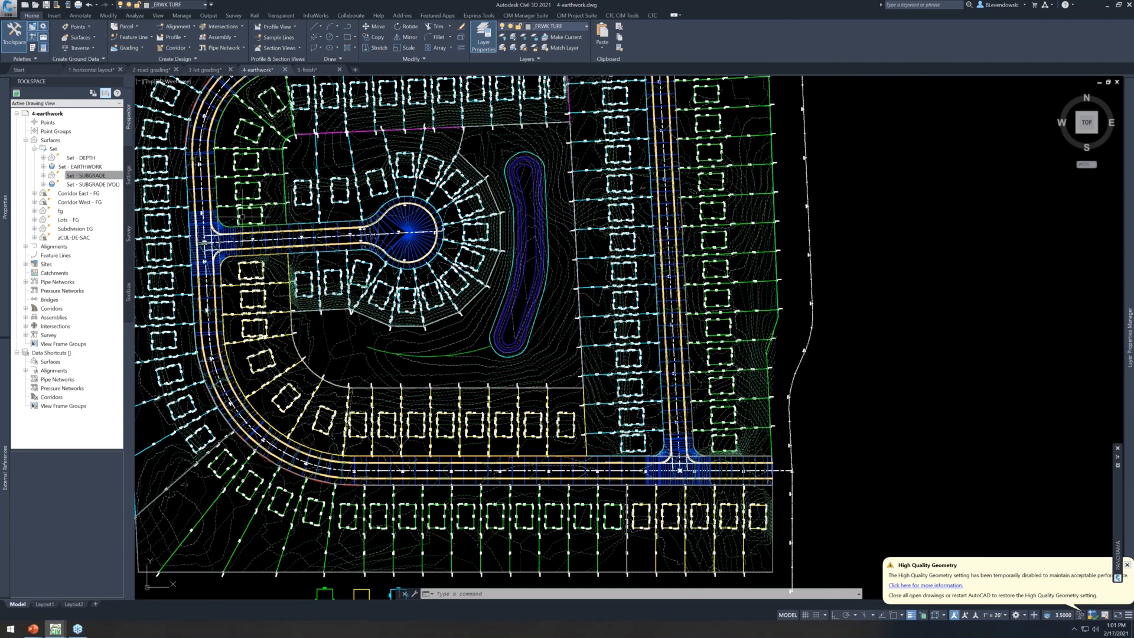
pyautogui.click(85, 167)
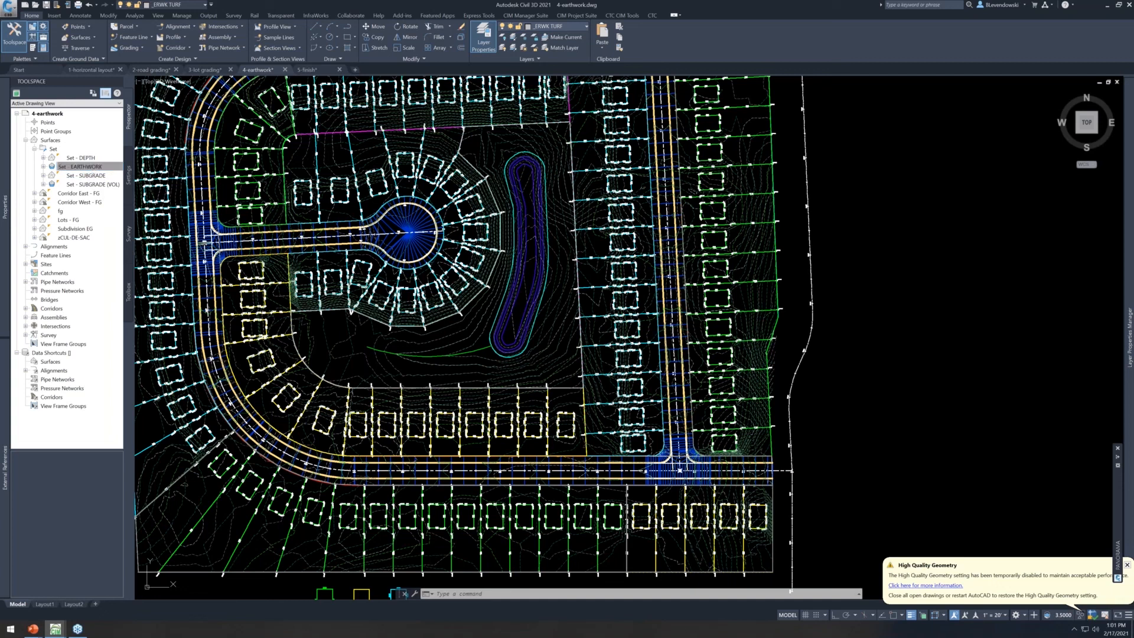
# Reopen the Earthwork Processor and insert the set's earthwork volume table in the empty drawing area east of the subdivision
pyautogui.moveTo(514, 344)
pyautogui.write('earth')
pyautogui.press('Return')
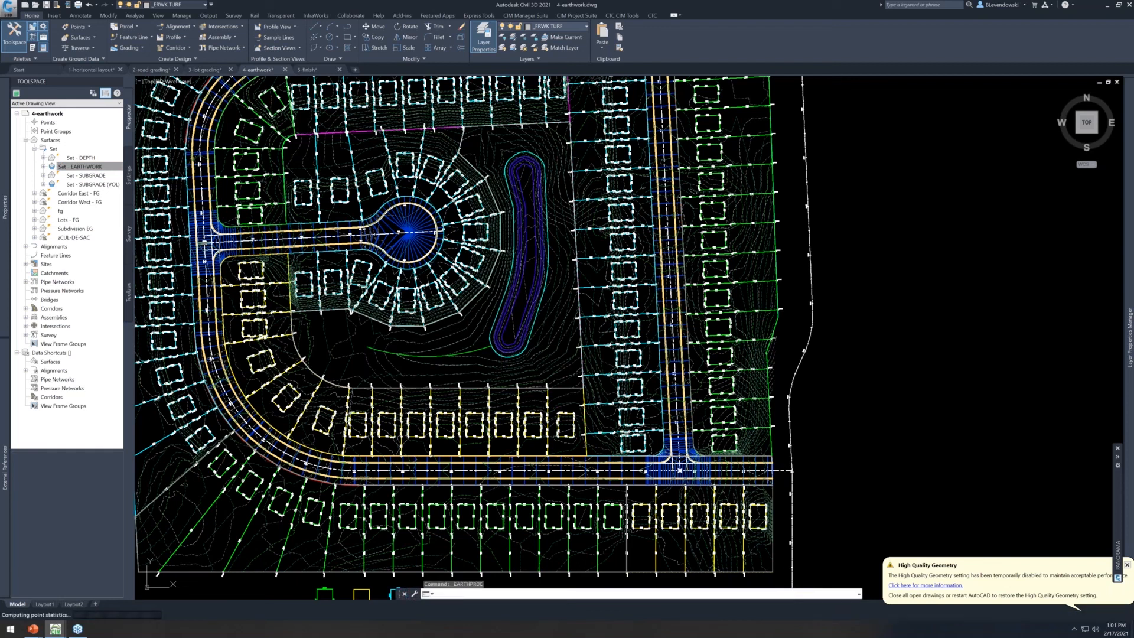
pyautogui.click(279, 197)
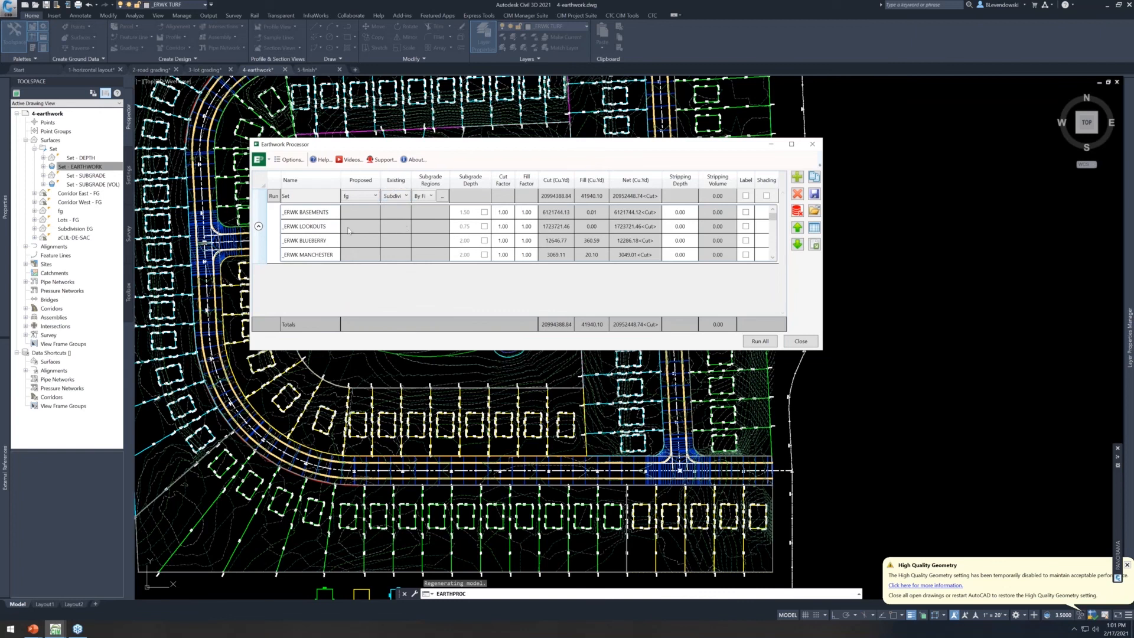
pyautogui.click(314, 198)
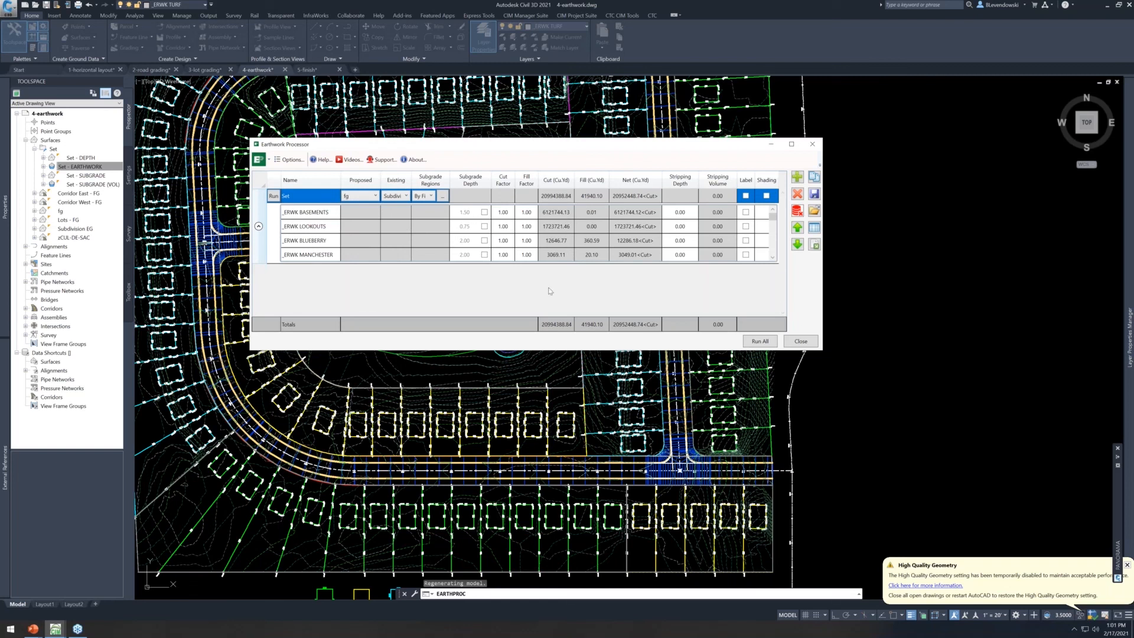
pyautogui.click(814, 230)
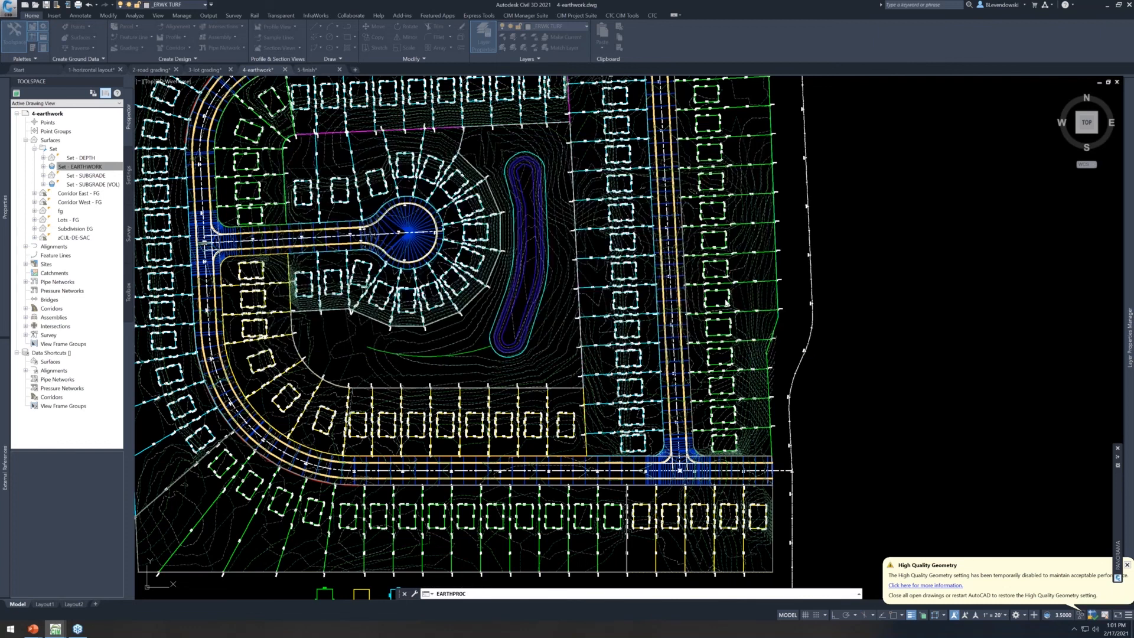
pyautogui.click(859, 188)
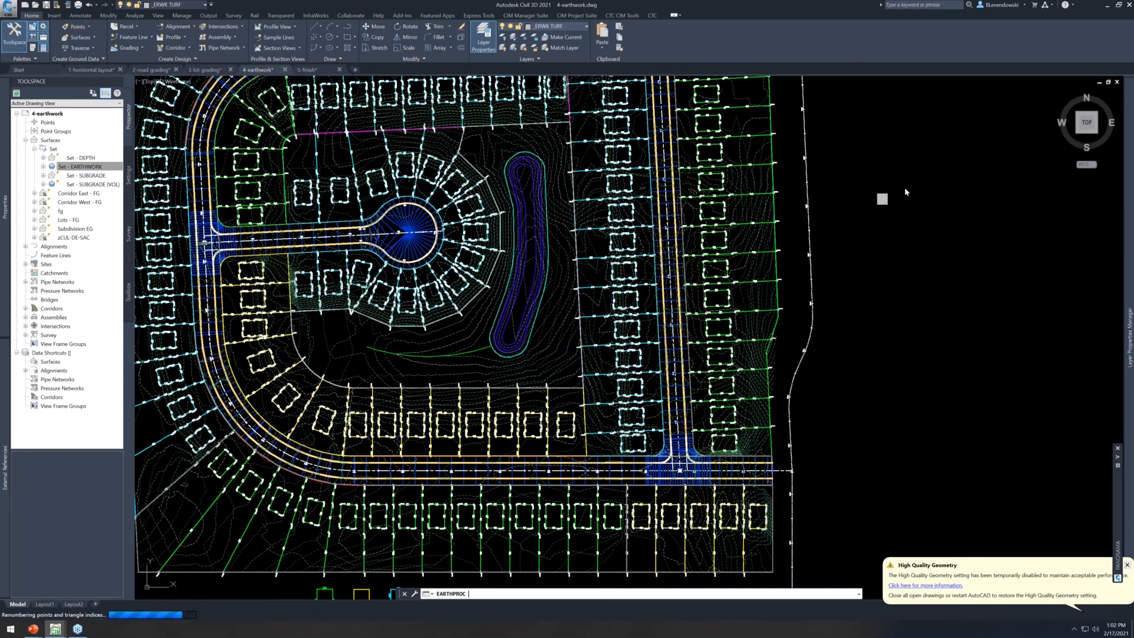
# Examine the inserted Earthwork table's subgrade depths and its cut, fill and net volumes for each region
pyautogui.scroll(3, 900, 194)
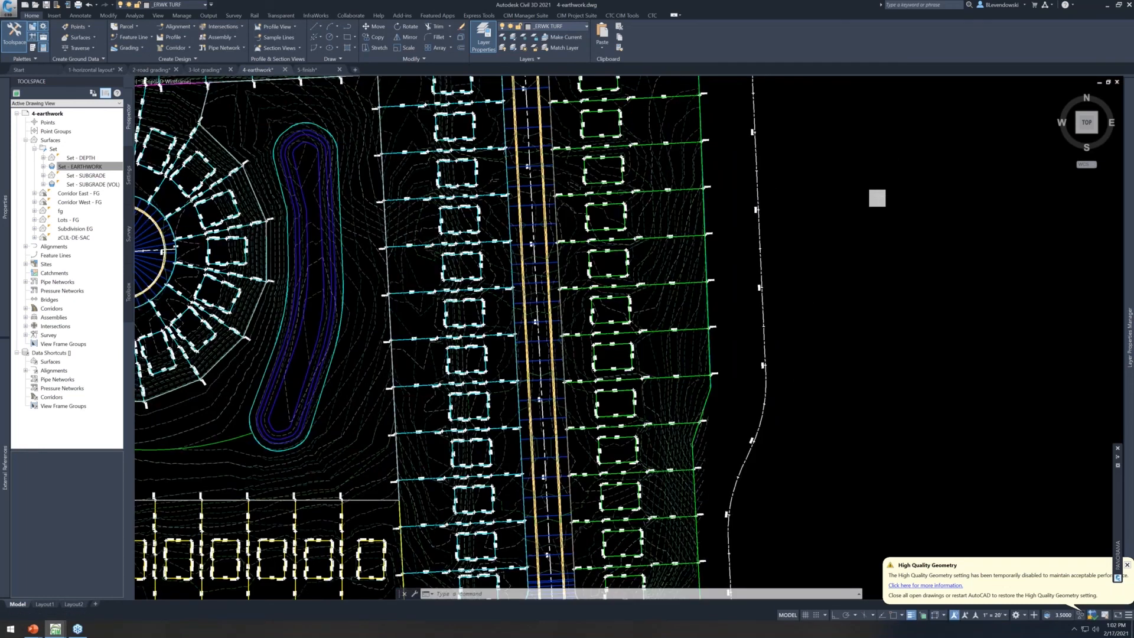
pyautogui.scroll(12, 874, 198)
pyautogui.scroll(-2, 746, 261)
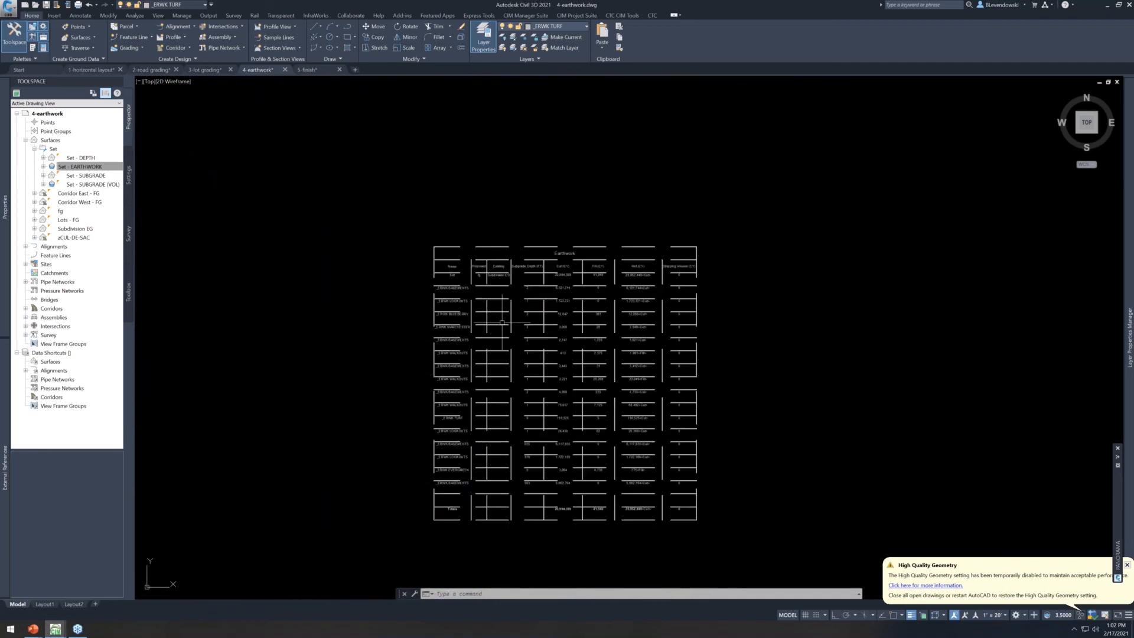
pyautogui.scroll(4, 508, 316)
pyautogui.scroll(-2, 641, 293)
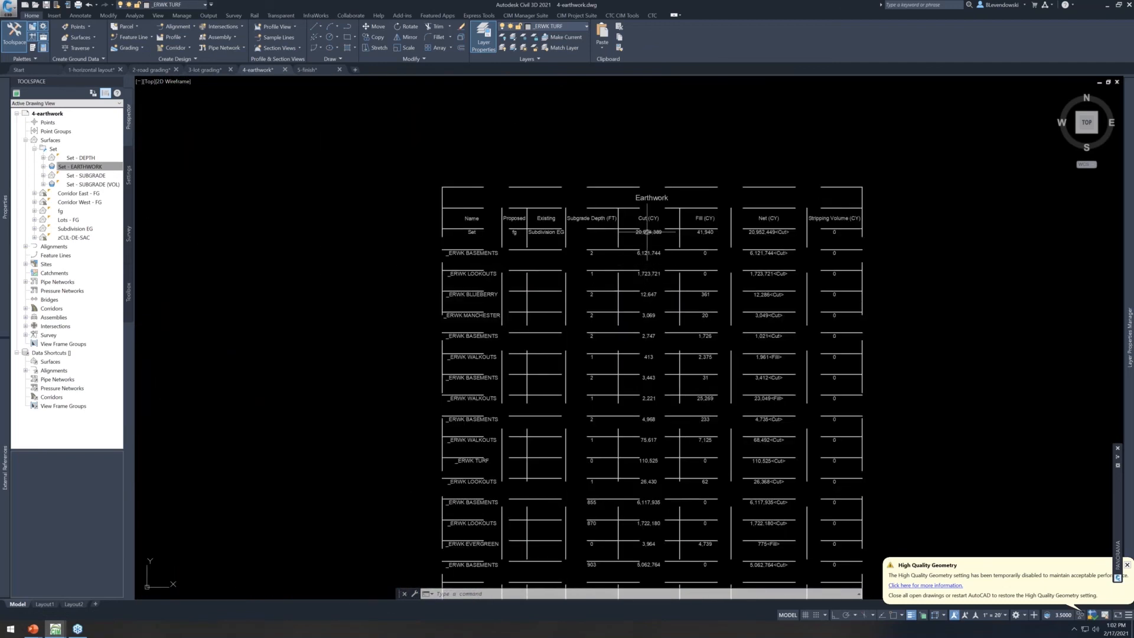
pyautogui.scroll(2, 648, 237)
pyautogui.scroll(-4, 728, 265)
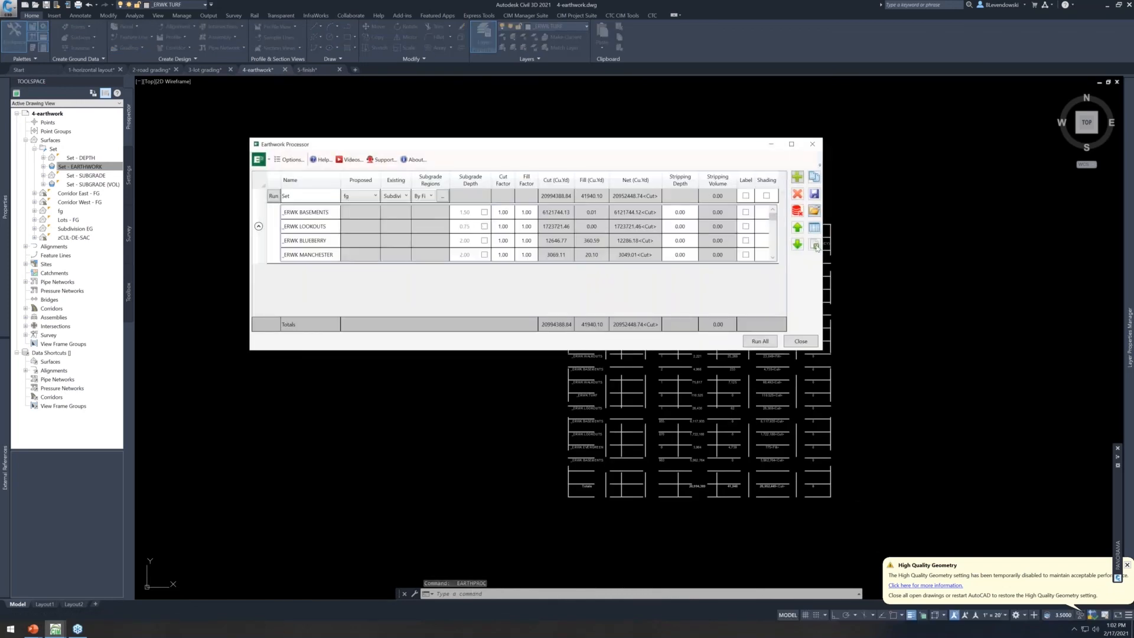
# Review the Earthwork Processor's label and report options, including the Cut field's units and formatting, and close everything without making changes
pyautogui.click(289, 160)
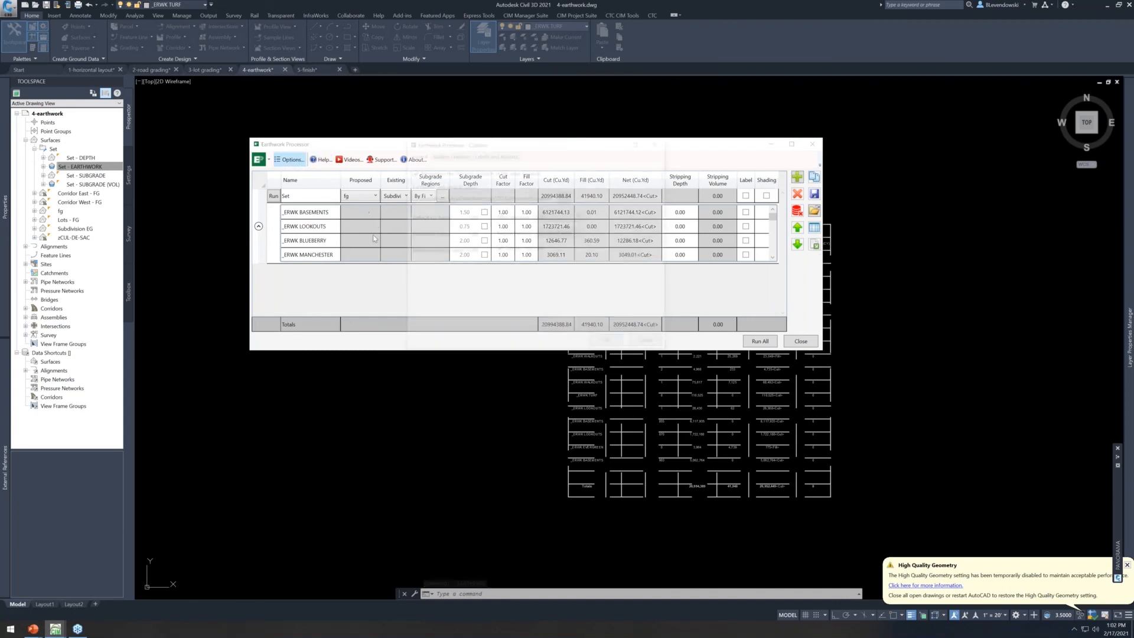
pyautogui.click(488, 155)
pyautogui.scroll(-3, 437, 204)
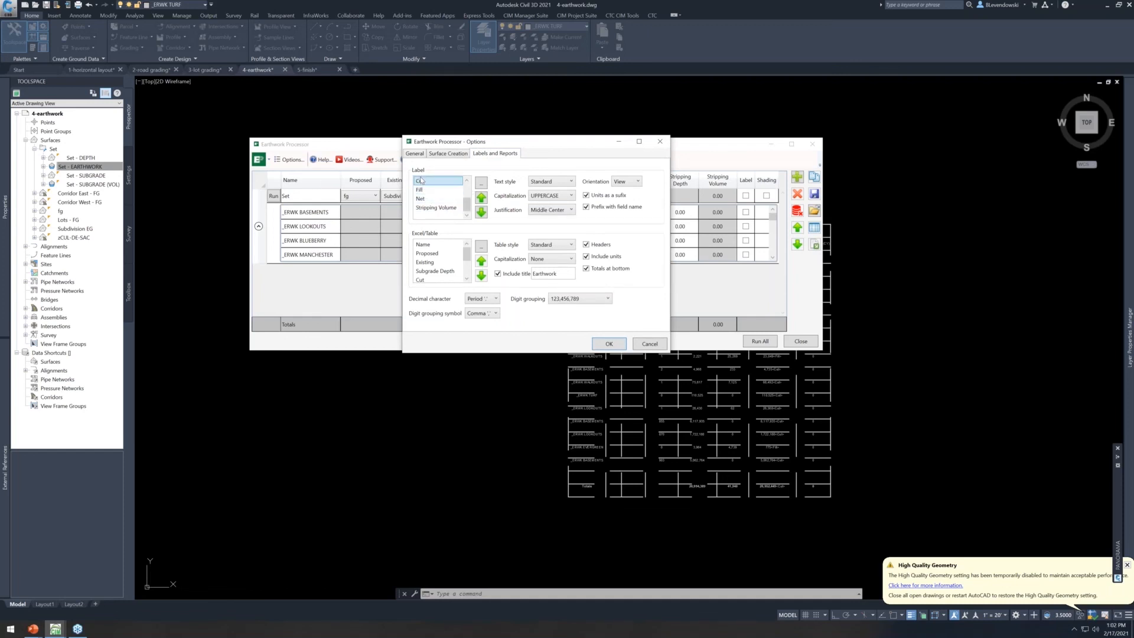
pyautogui.doubleClick(420, 180)
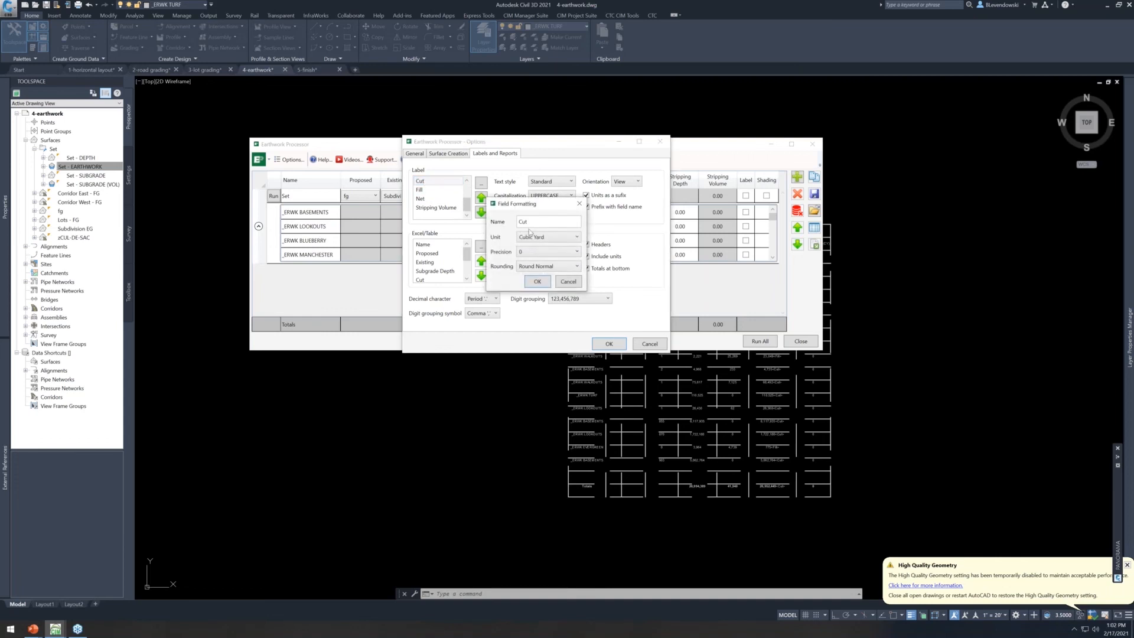
pyautogui.click(536, 236)
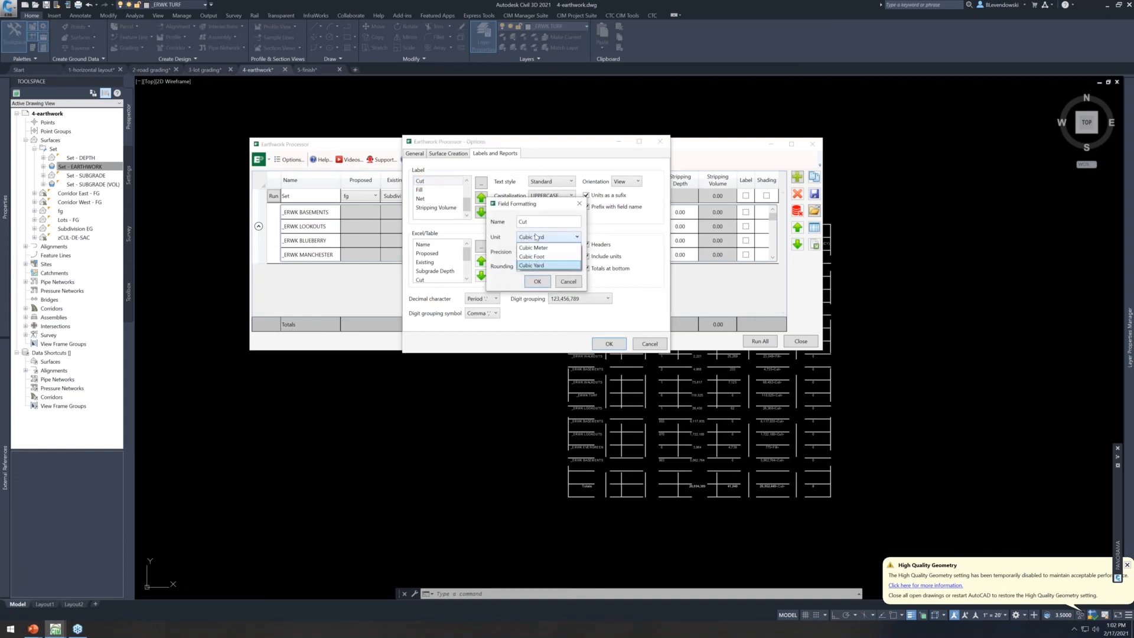
pyautogui.click(497, 240)
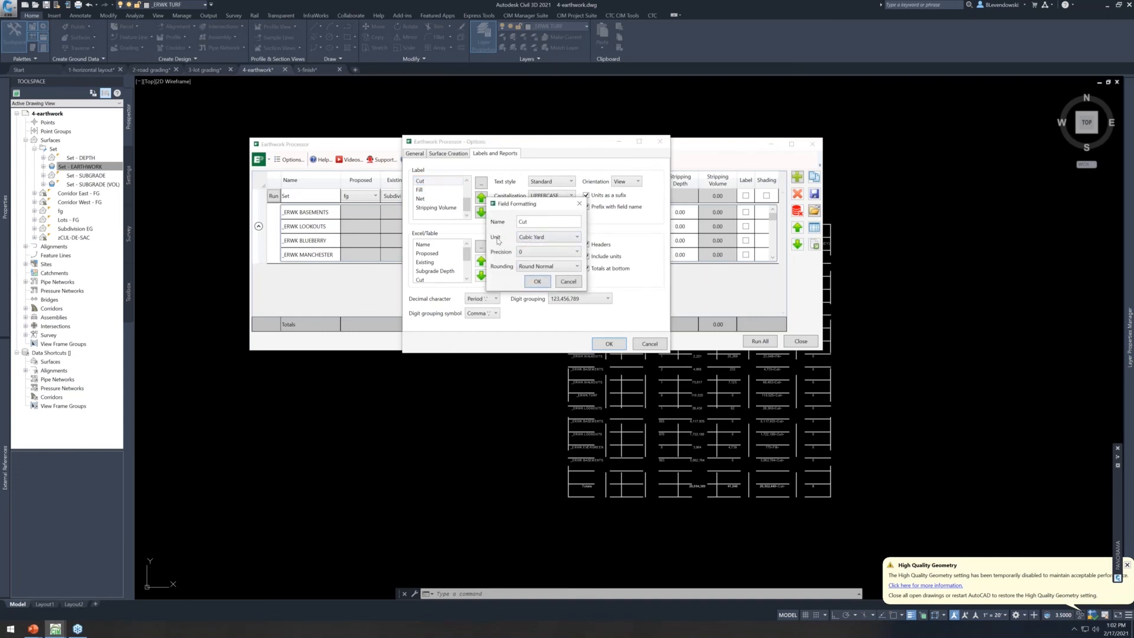
pyautogui.click(568, 283)
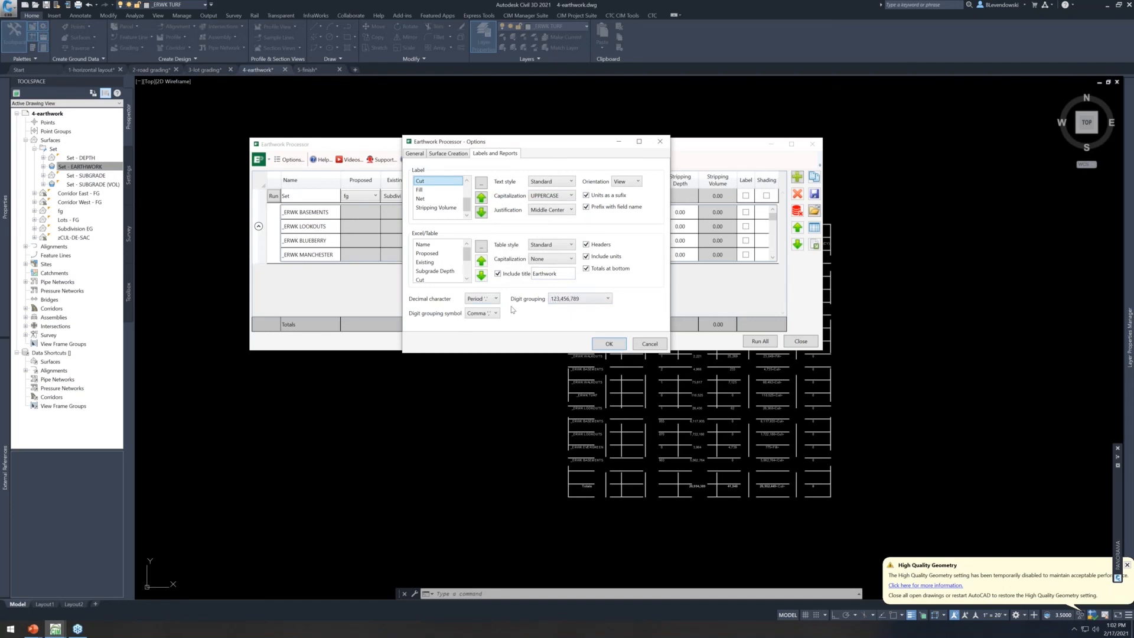
pyautogui.click(648, 345)
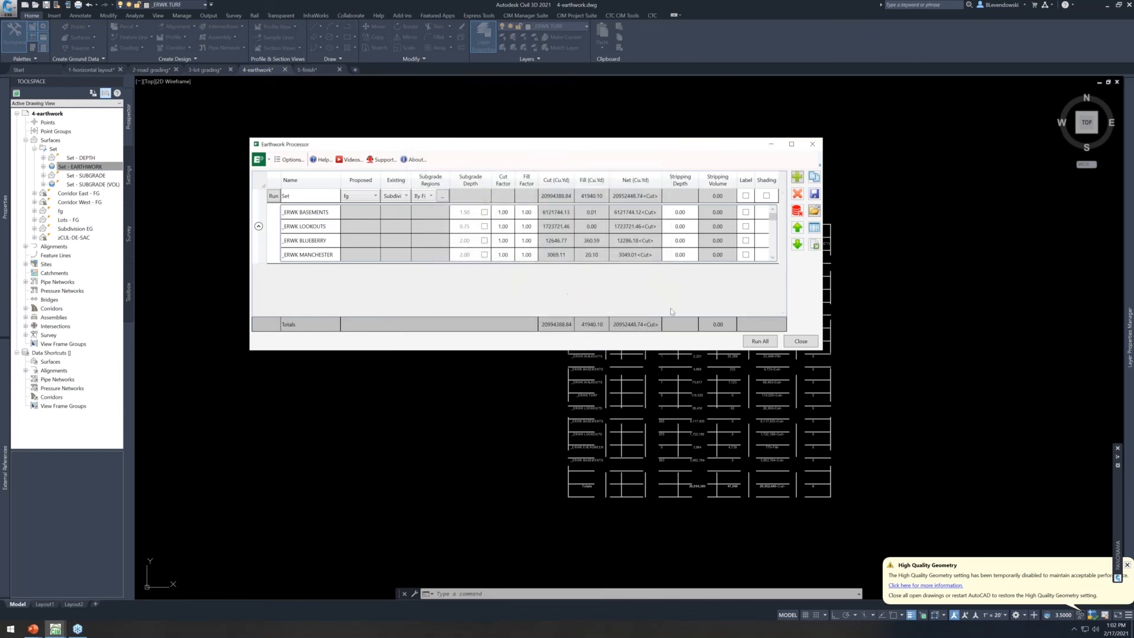
pyautogui.click(801, 342)
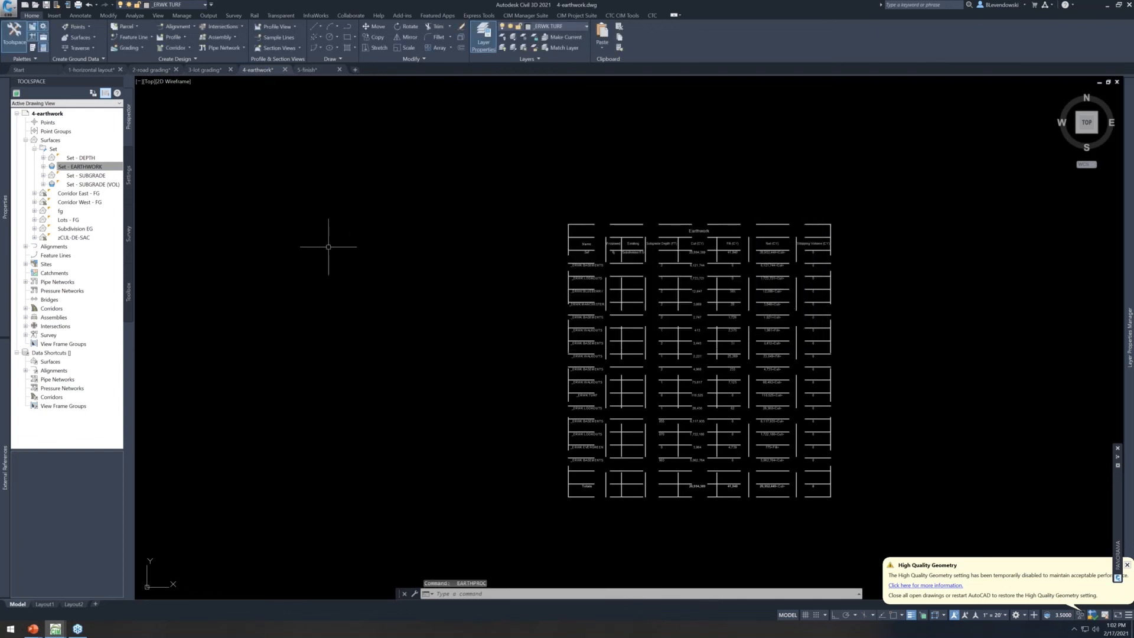
# Return to the overall subdivision plan, then switch to the PowerPoint slide show on subdivision design
pyautogui.scroll(-13, 442, 247)
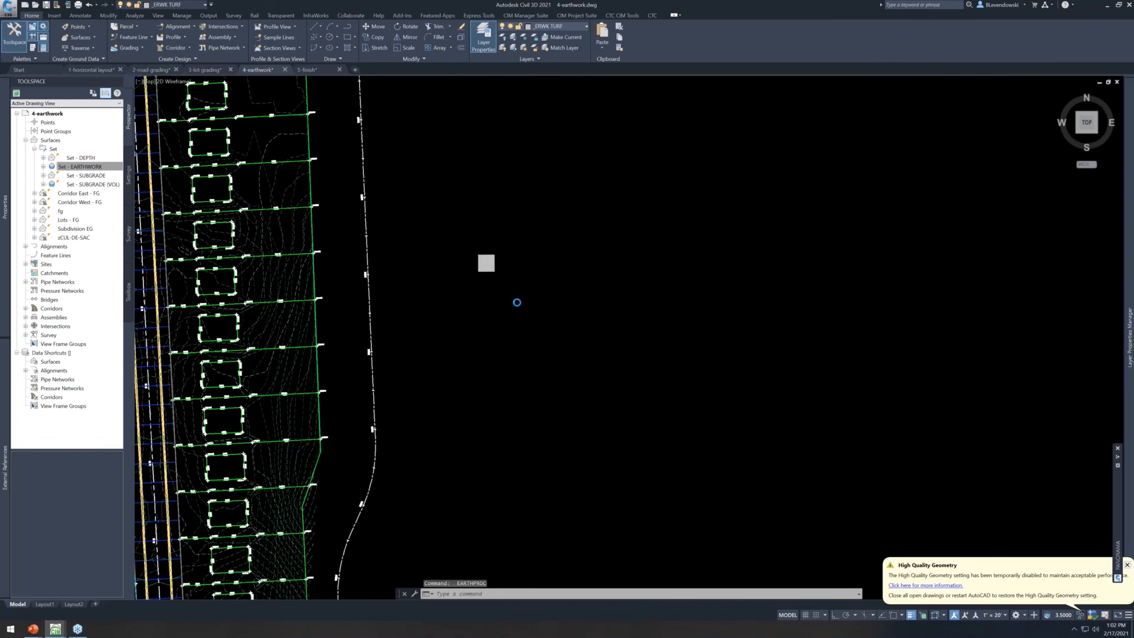
pyautogui.scroll(-2, 509, 284)
pyautogui.moveTo(278, 386); pyautogui.dragTo(436, 384, button='middle')
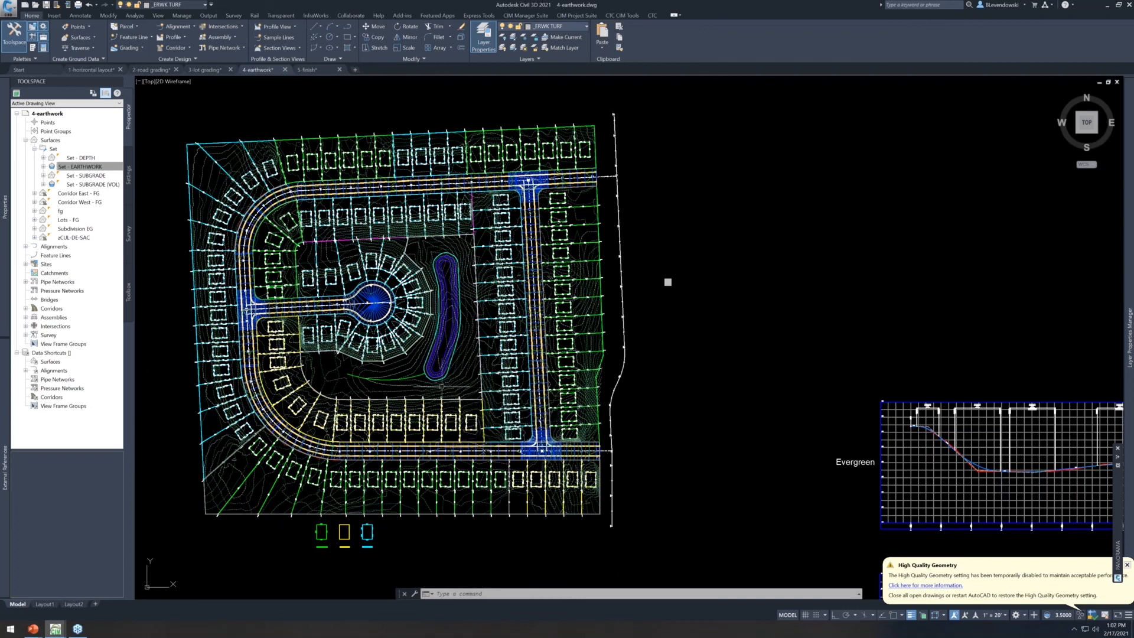
pyautogui.moveTo(387, 388); pyautogui.dragTo(477, 392, button='middle')
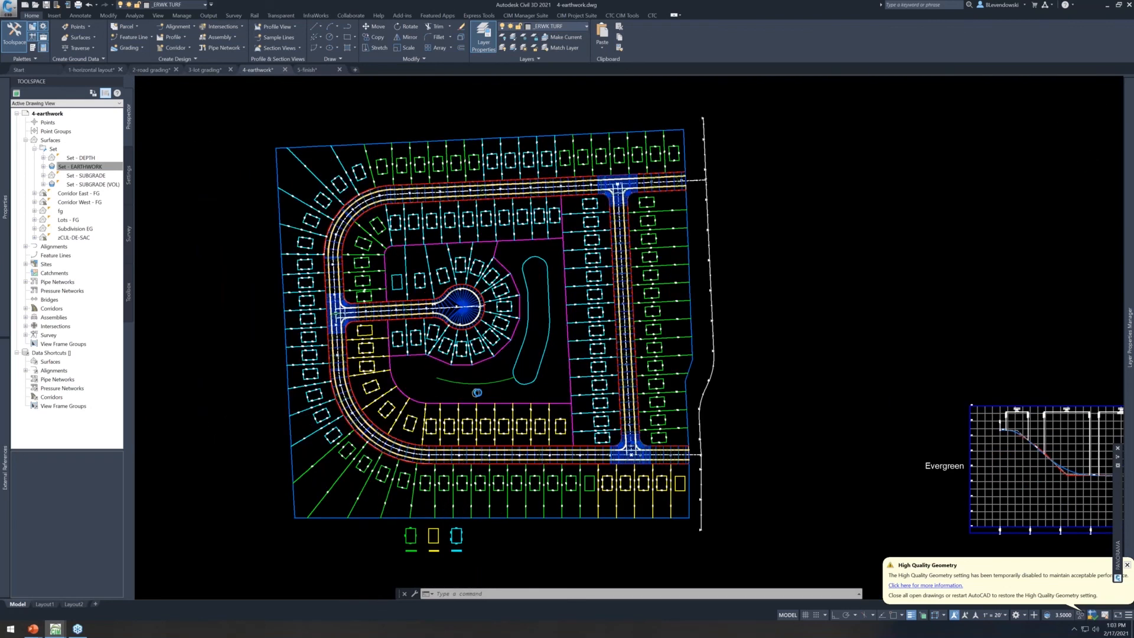
pyautogui.hotkey('alt', 'Tab')
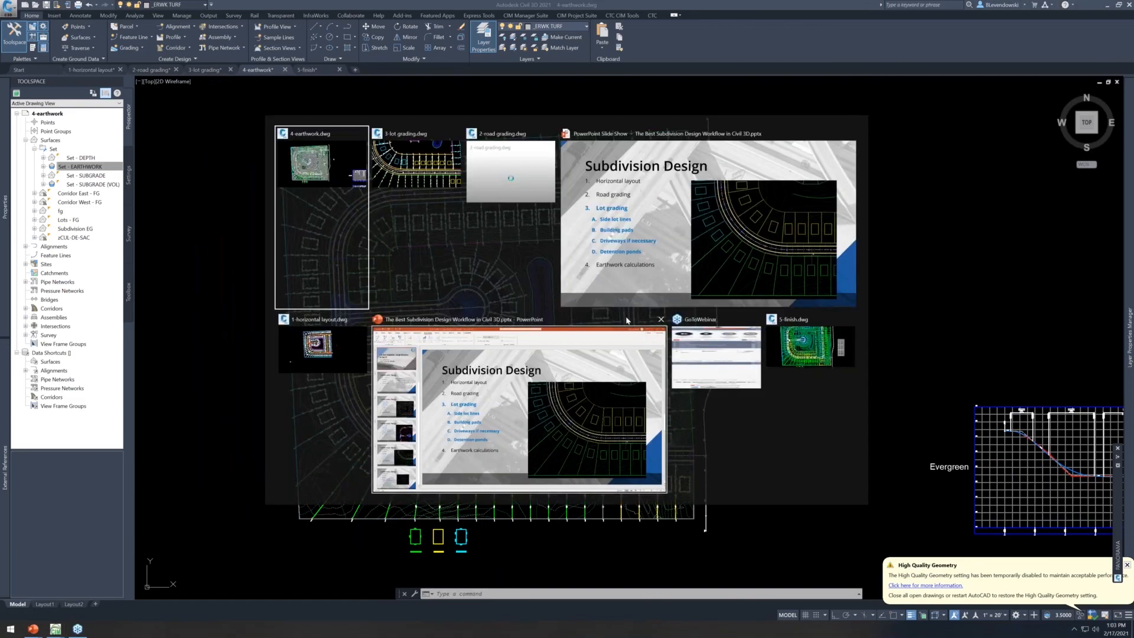
pyautogui.click(661, 233)
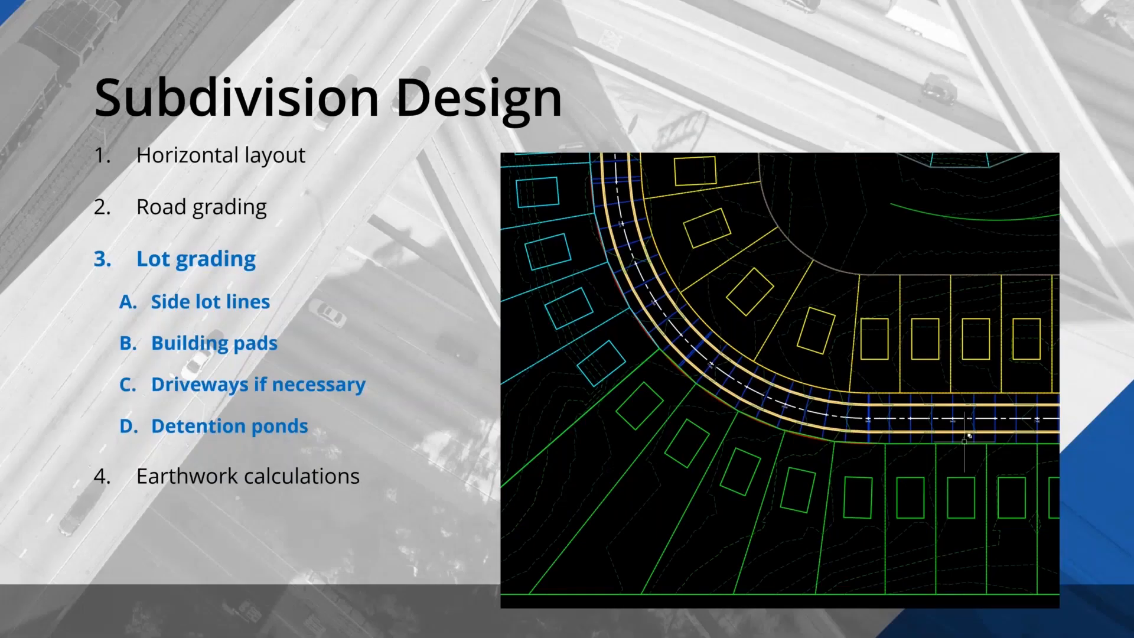